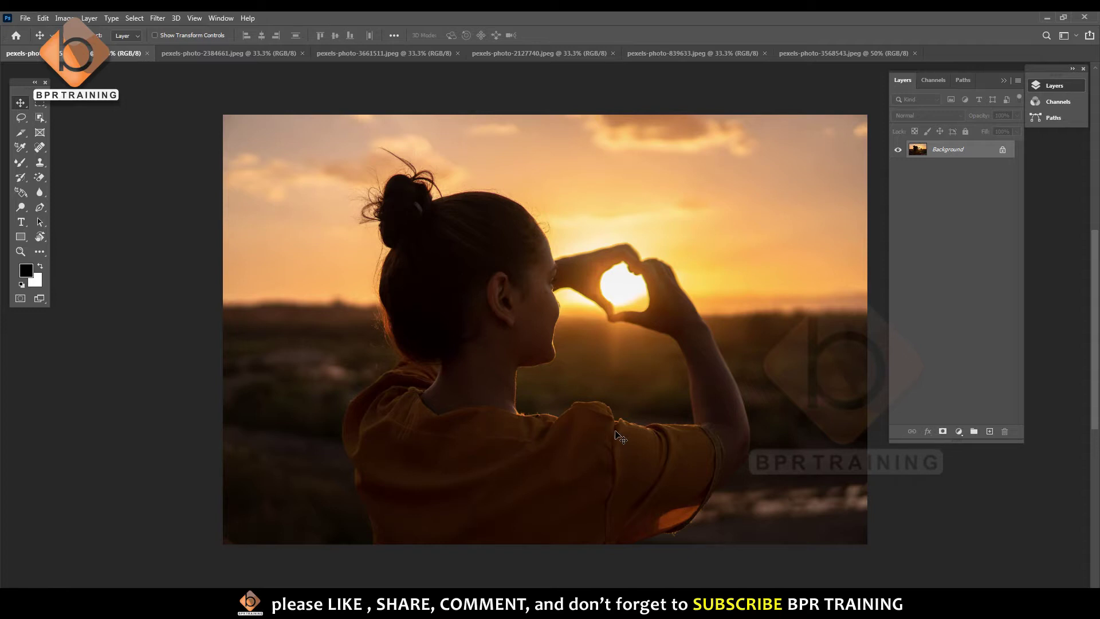
Select the Brush tool and list the brush group's tools: Brush, Pencil, Color Replacement, Mixer Brush.
{"action": "left_click", "coordinate": [17, 163]}
{"action": "right_click", "coordinate": [17, 163]}
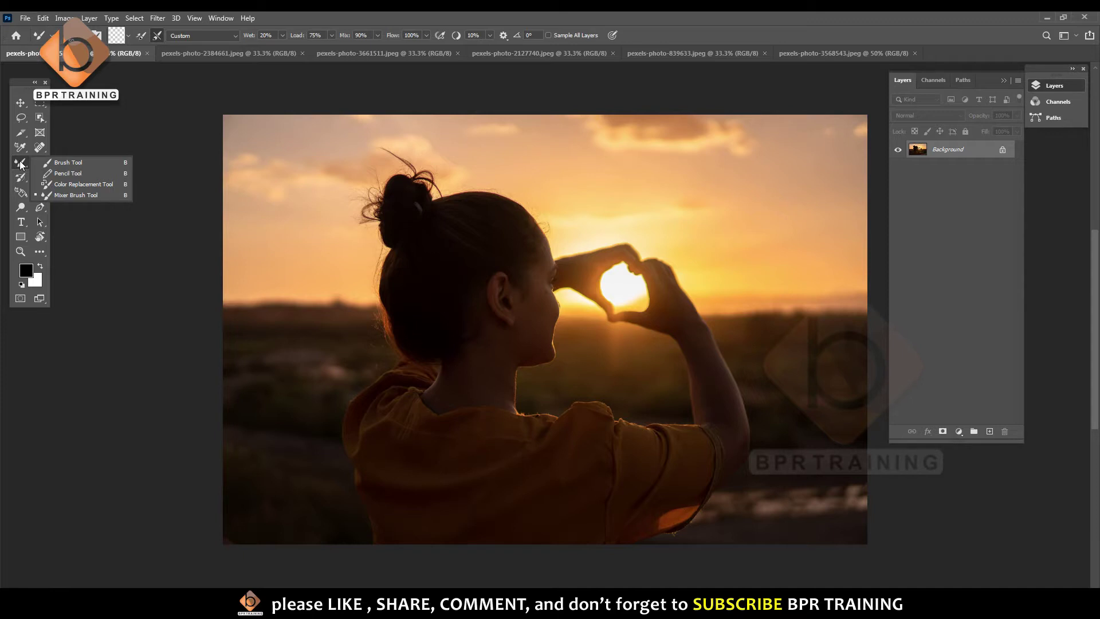
{"action": "left_click", "coordinate": [48, 163]}
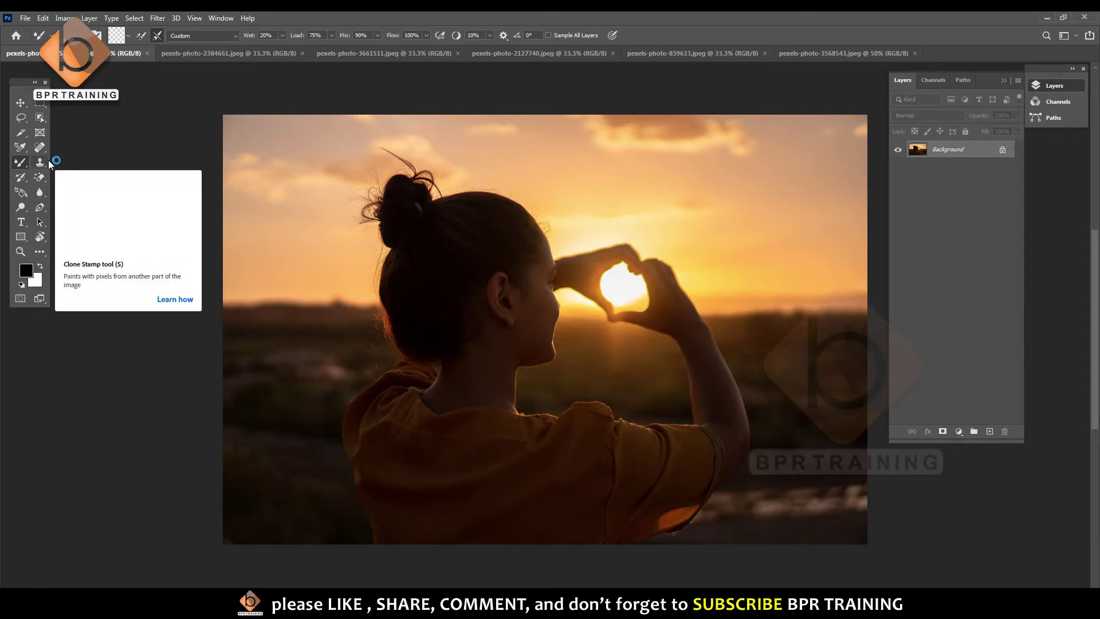
{"action": "right_click", "coordinate": [19, 167]}
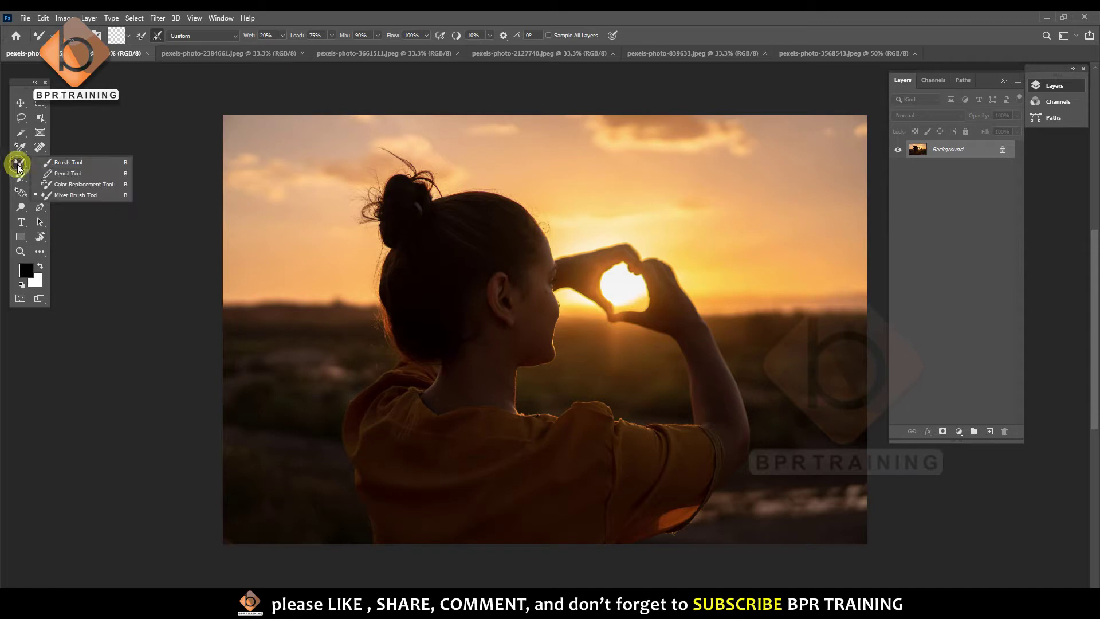
{"action": "key", "text": "Escape"}
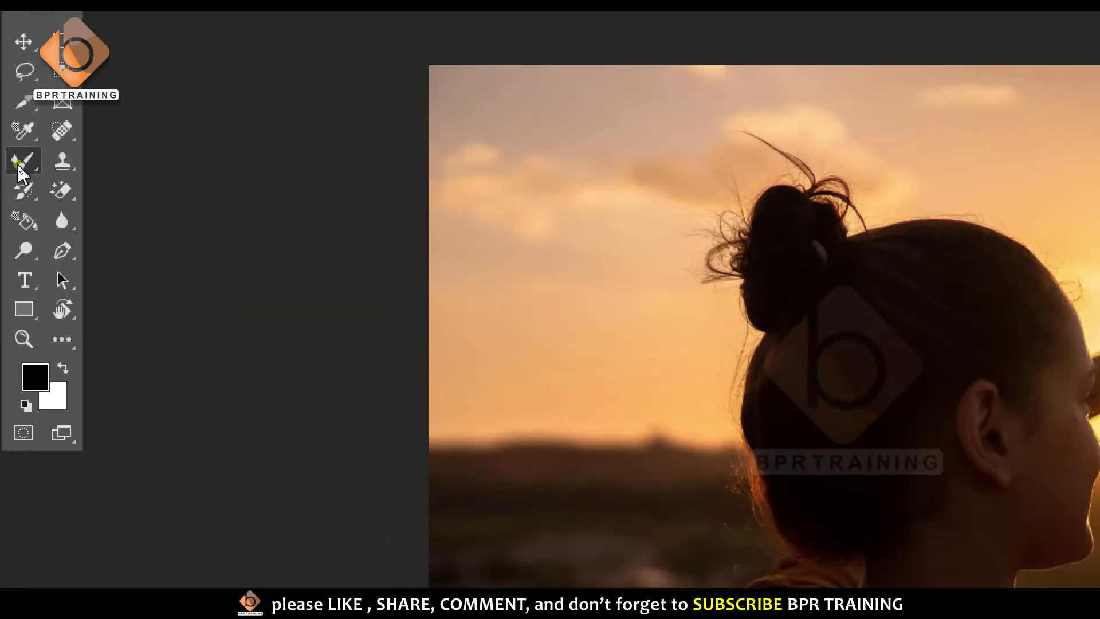
{"action": "right_click", "coordinate": [18, 165]}
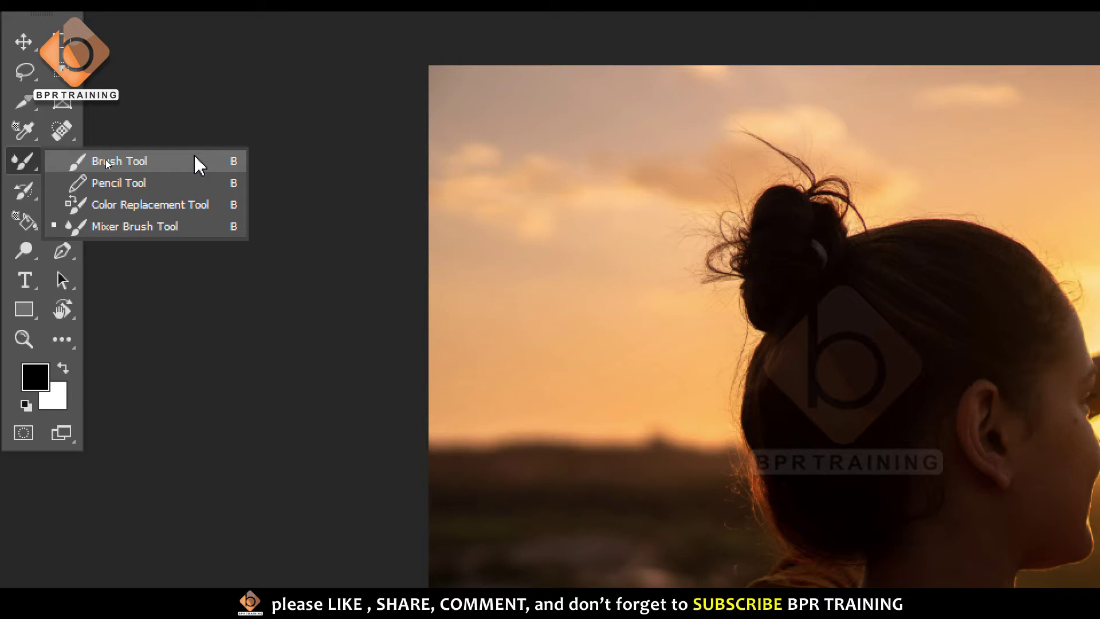
Cycle through the Pencil and Color Replacement tools, then return to the Brush tool.
{"action": "left_click", "coordinate": [194, 156]}
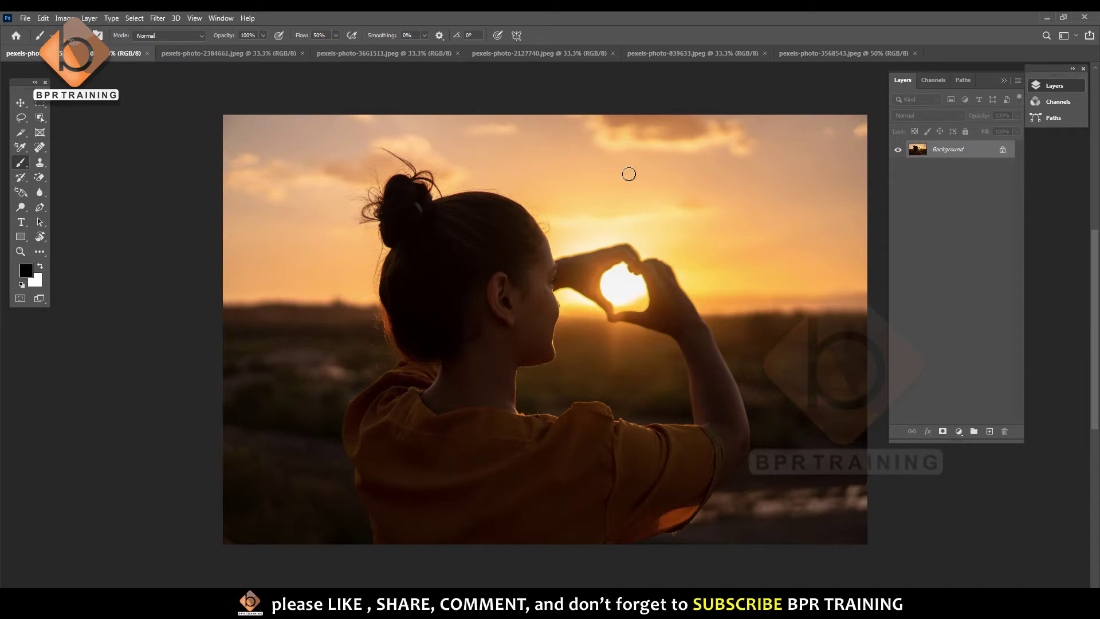
{"action": "key", "text": "shift+b"}
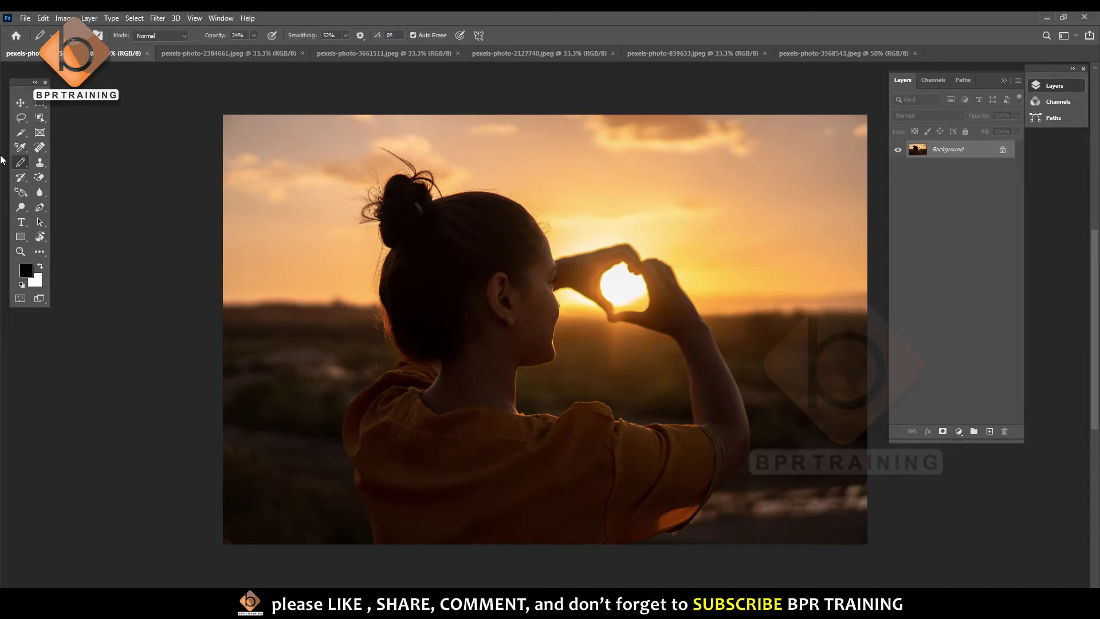
{"action": "key", "text": "shift+b"}
{"action": "right_click", "coordinate": [20, 167]}
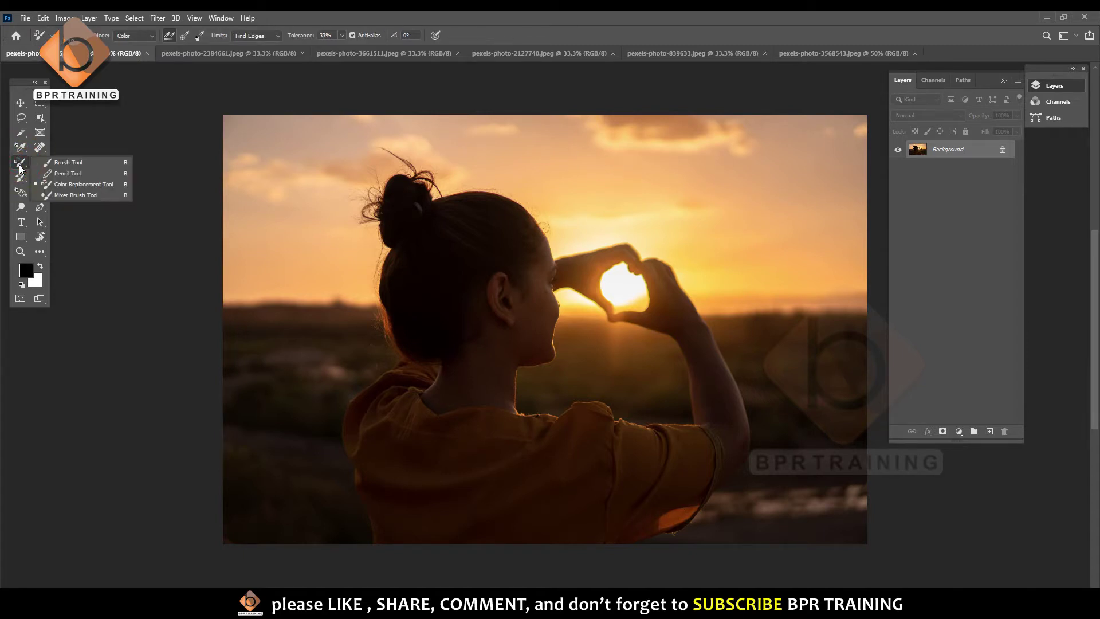
{"action": "left_click", "coordinate": [69, 162]}
Cycle the brush group again, settle on the Brush tool, and start a new document.
{"action": "key", "text": "shift+b"}
{"action": "key", "text": "shift+b"}
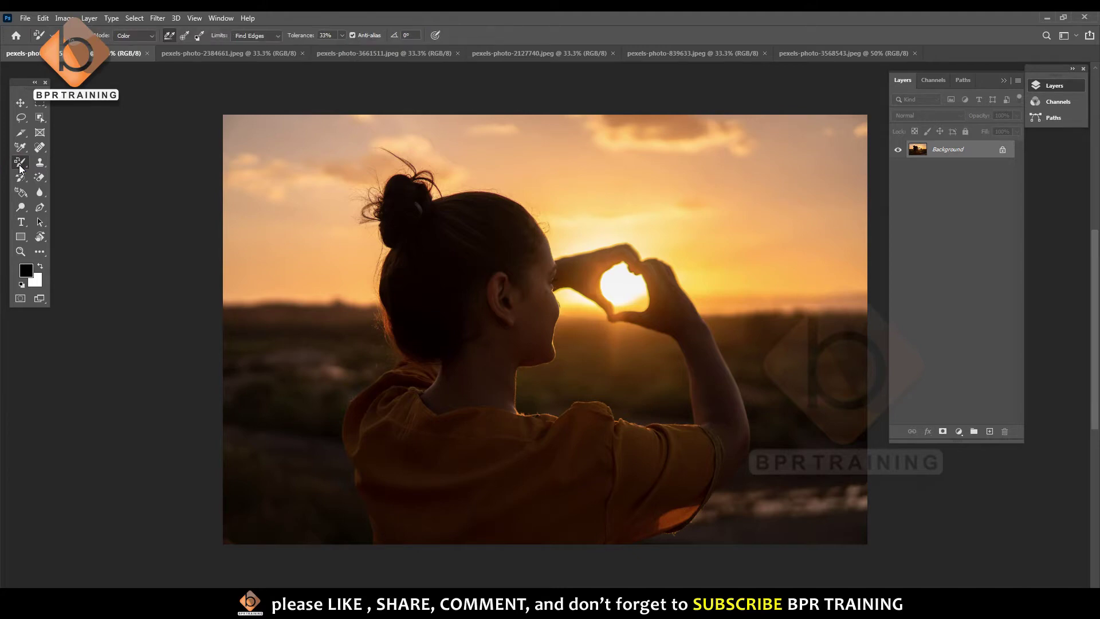
{"action": "key", "text": "shift+b"}
{"action": "key", "text": "shift+b"}
{"action": "key", "text": "shift+b"}
{"action": "key", "text": "shift+b"}
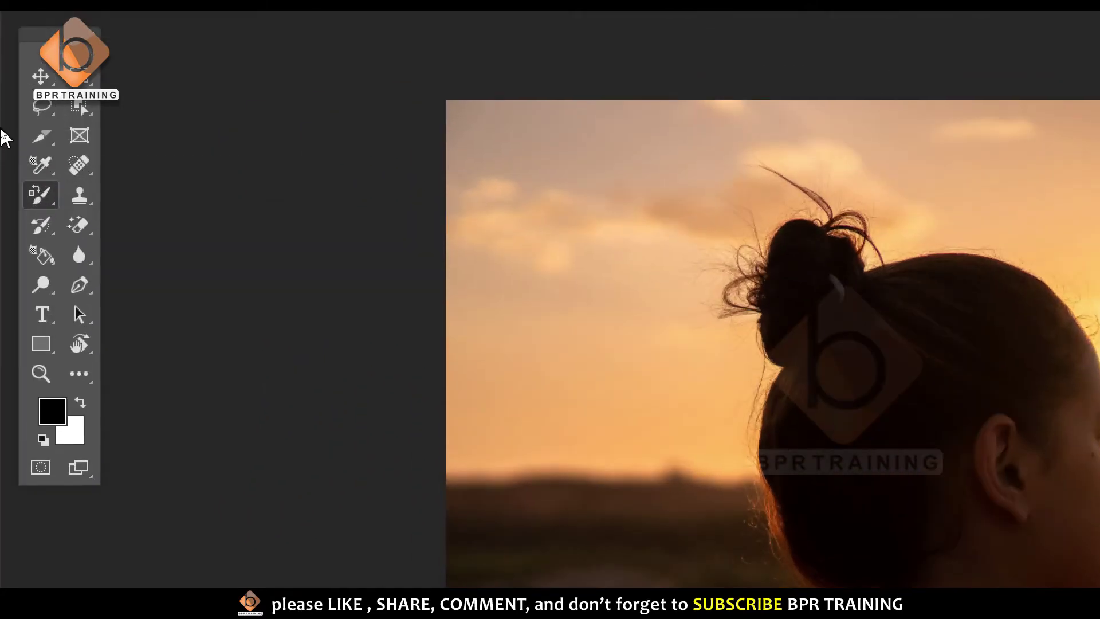
{"action": "key", "text": "shift+b"}
{"action": "key", "text": "shift+b"}
{"action": "key", "text": "shift+b"}
{"action": "key", "text": "shift+b"}
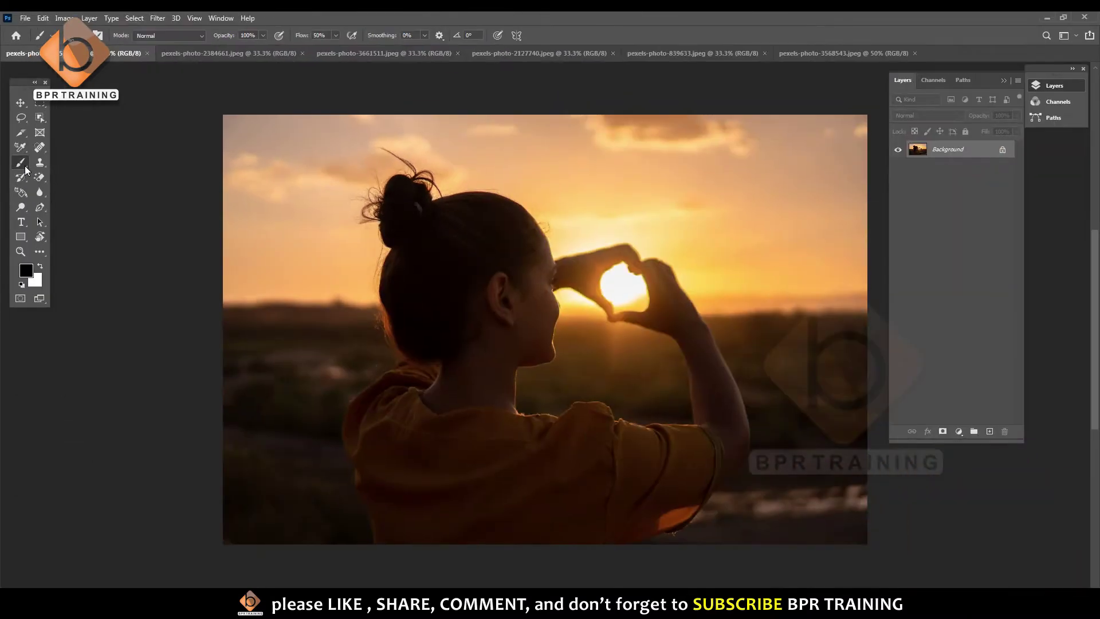
{"action": "right_click", "coordinate": [25, 165]}
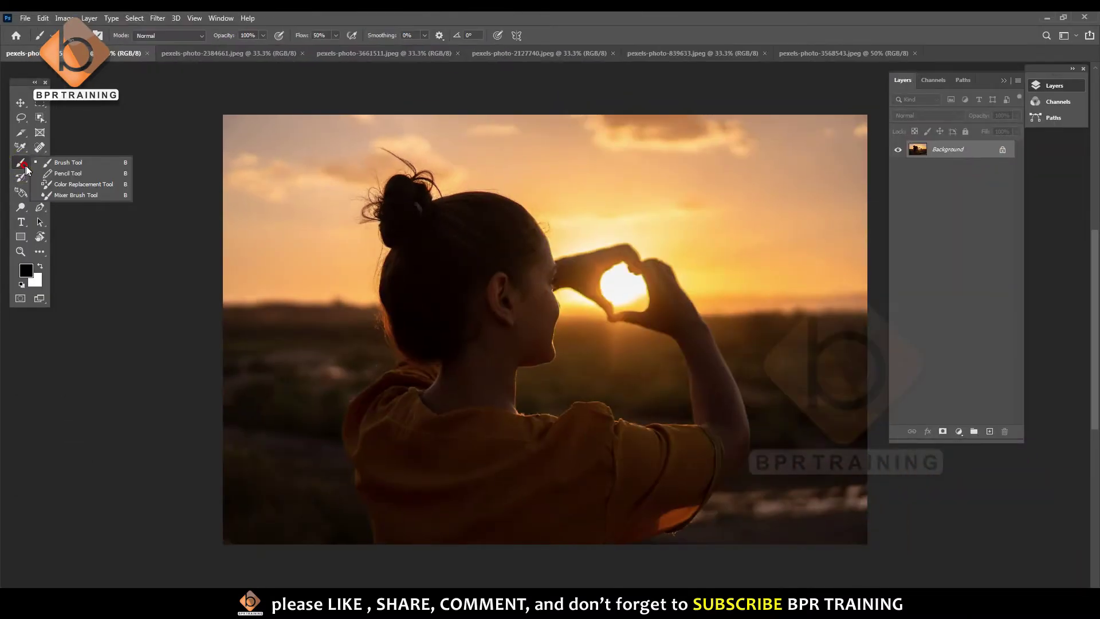
{"action": "left_click", "coordinate": [73, 165]}
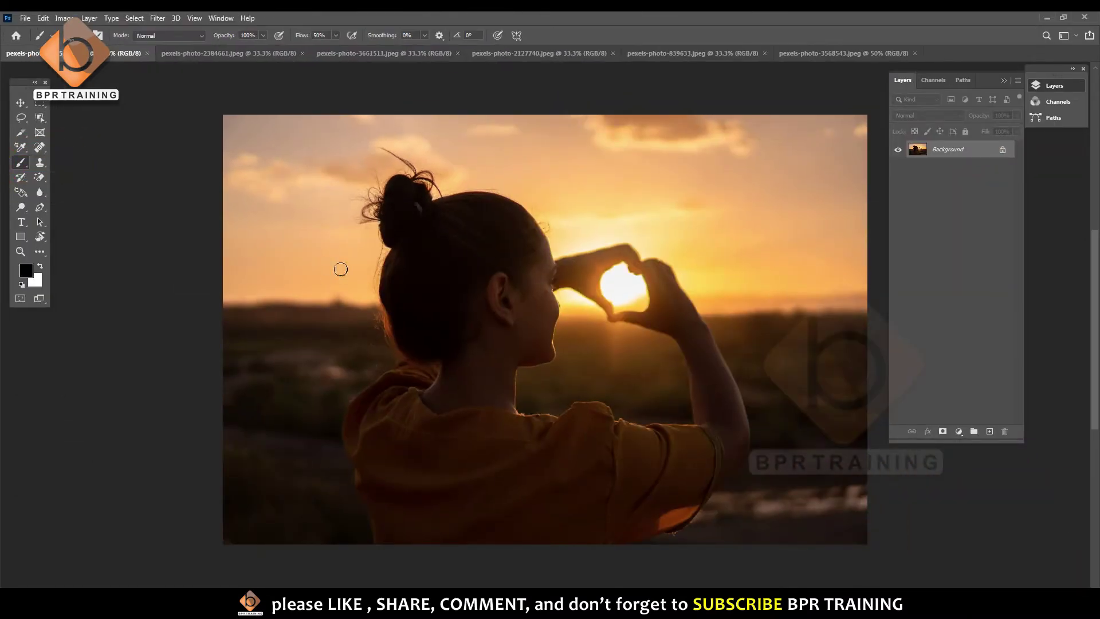
{"action": "key", "text": "ctrl+n"}
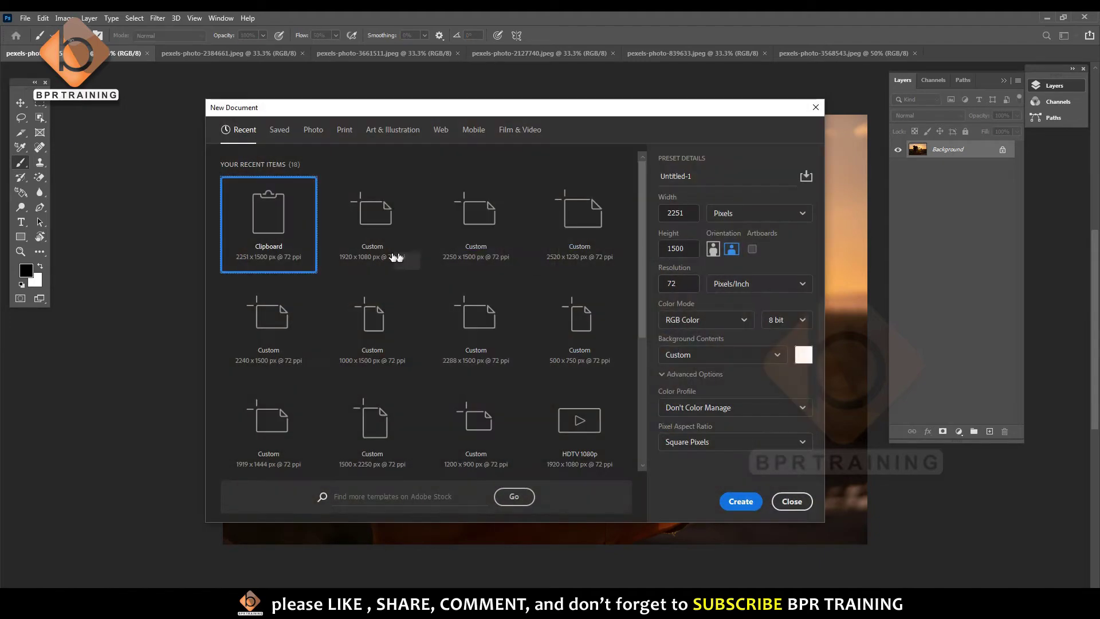
Create a blank Untitled-1 document from the custom preset, keeping black as the foreground colour.
{"action": "double_click", "coordinate": [380, 215]}
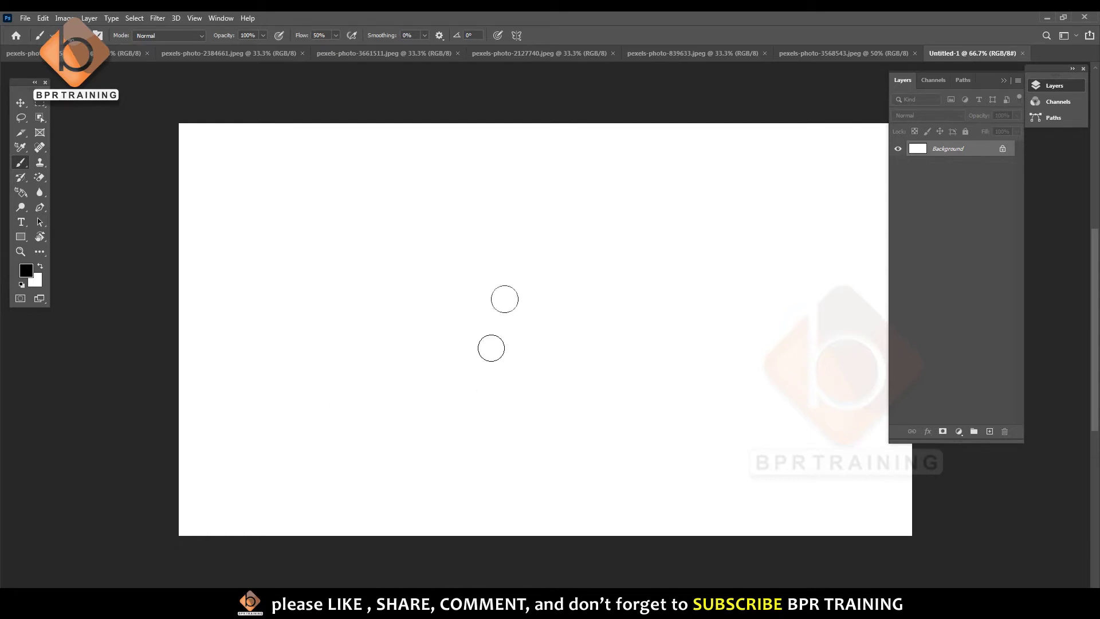
{"action": "left_click", "coordinate": [26, 271]}
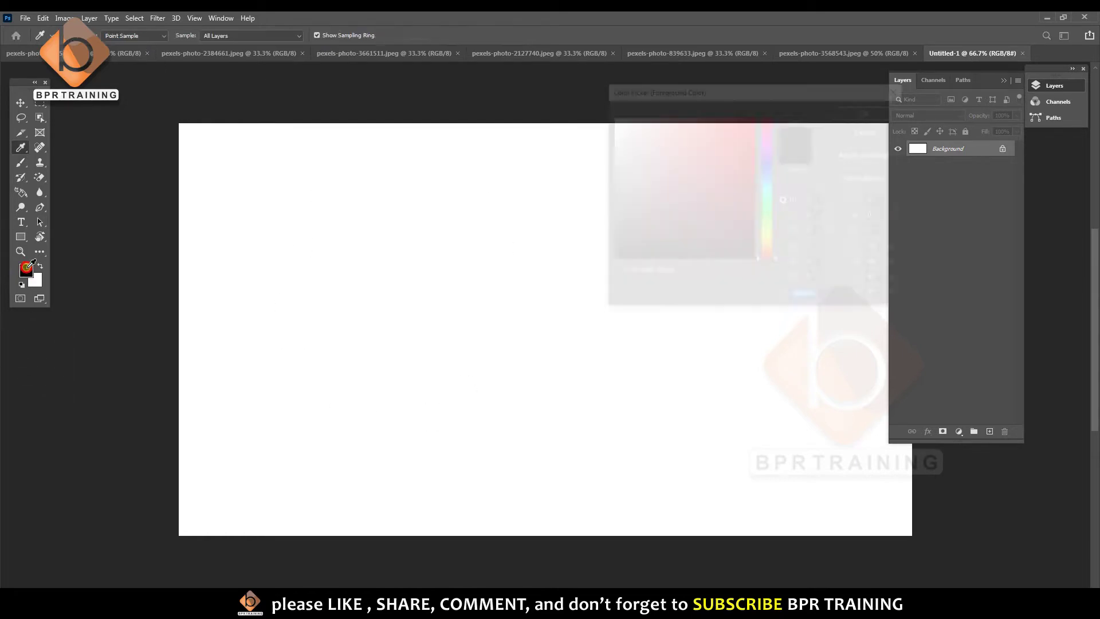
{"action": "key", "text": "Escape"}
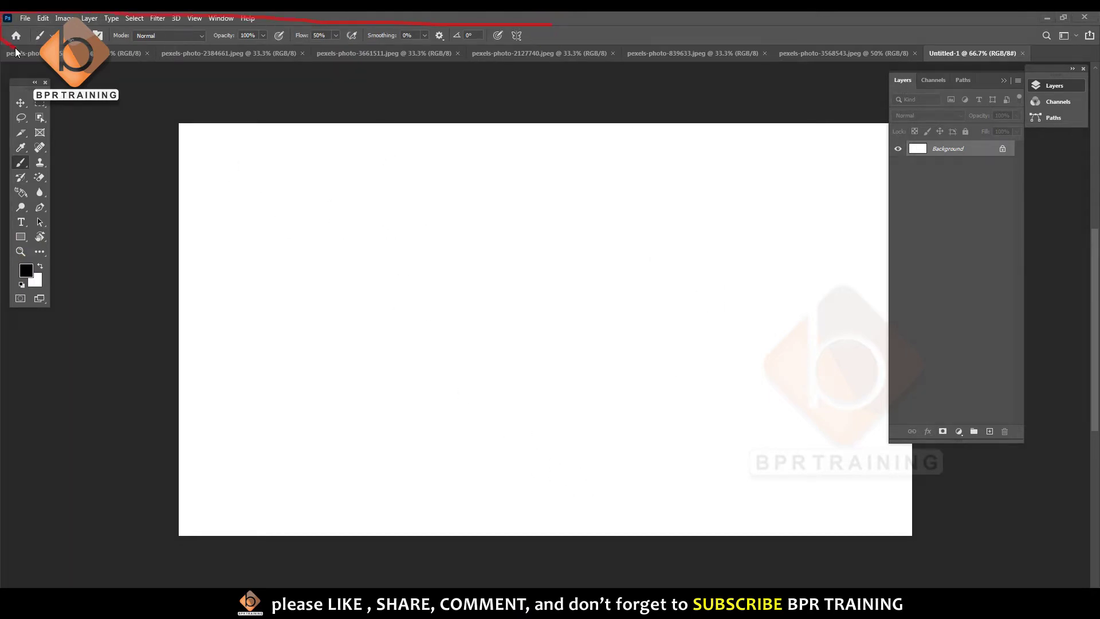
{"action": "left_click_drag", "start_coordinate": [442, 29], "coordinate": [499, 60]}
Enlarge the canvas brush preset picker and expand the Special Effects Brushes folder.
{"action": "right_click", "coordinate": [262, 186]}
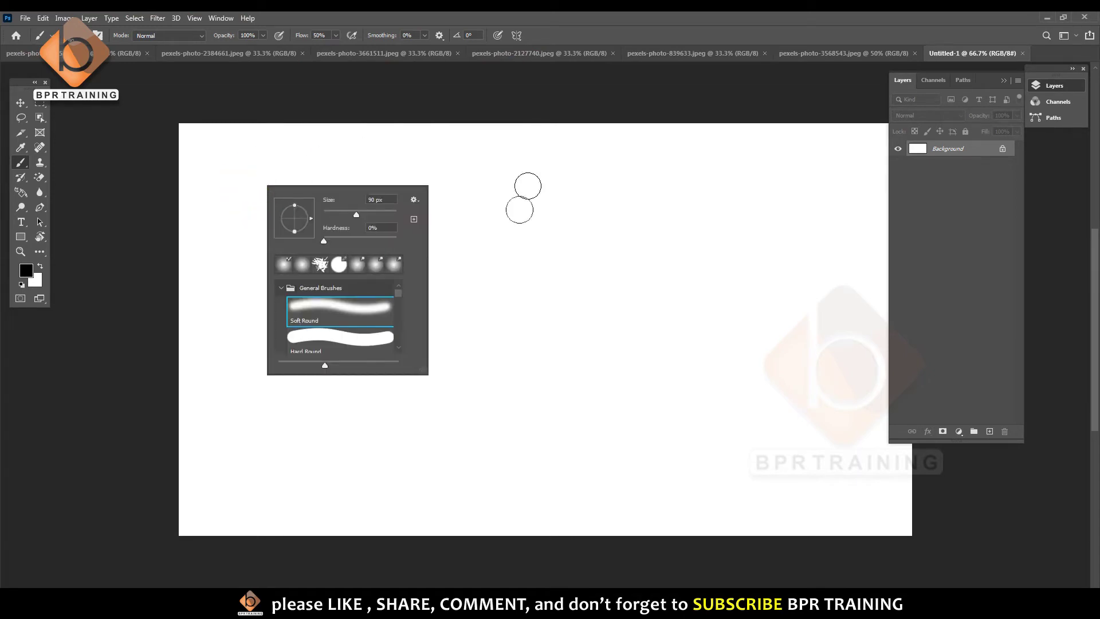
{"action": "left_click_drag", "start_coordinate": [424, 371], "coordinate": [568, 420]}
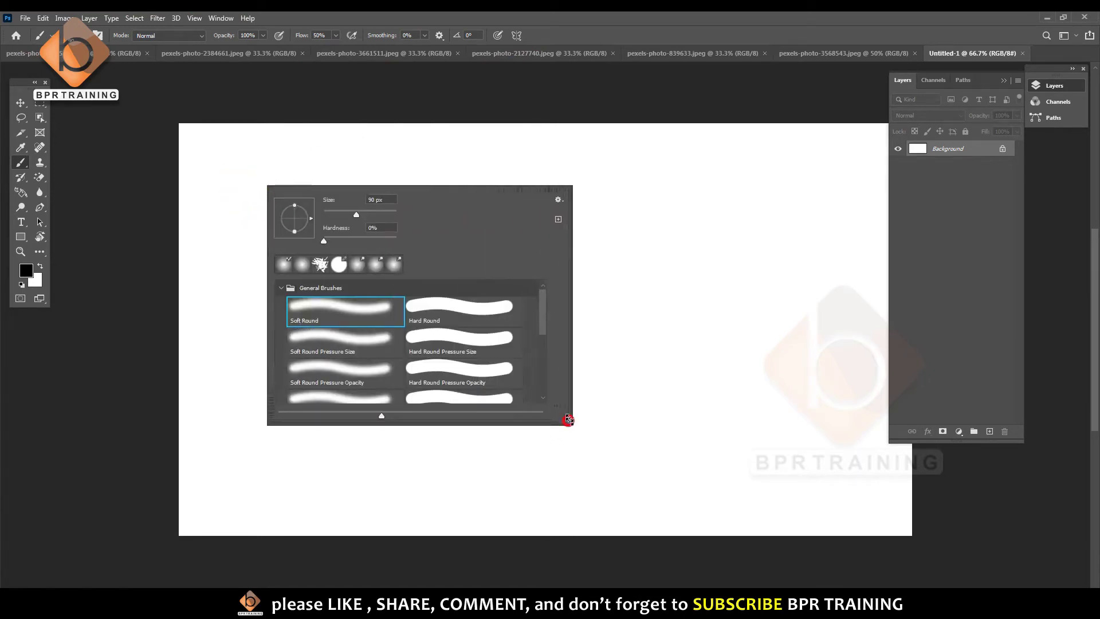
{"action": "left_click_drag", "start_coordinate": [545, 307], "coordinate": [543, 321]}
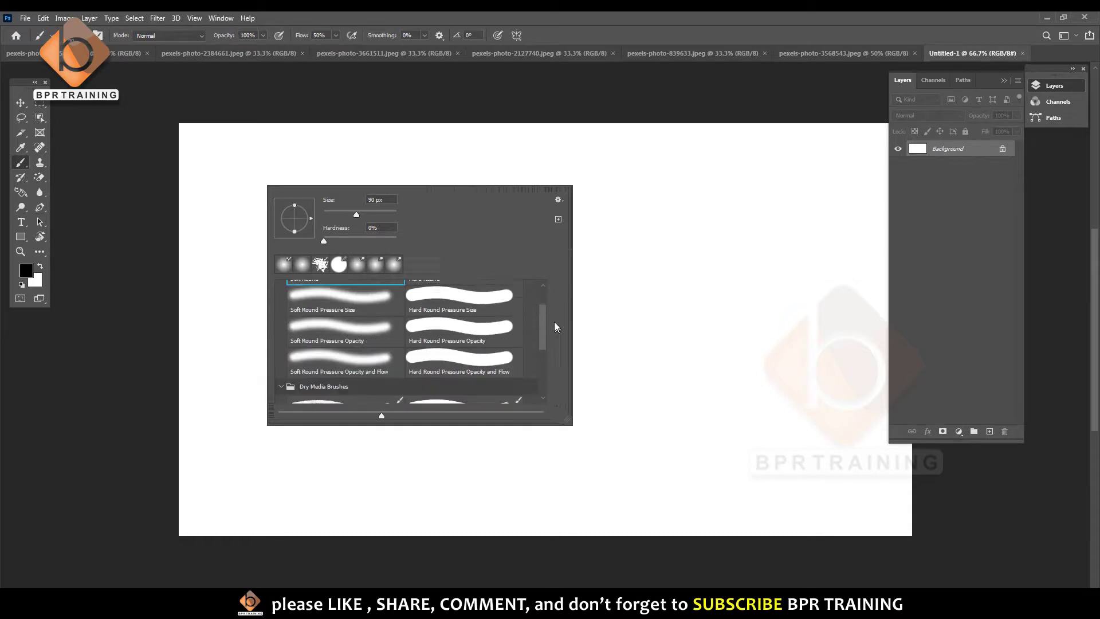
{"action": "scroll", "coordinate": [315, 303], "scroll_direction": "up", "scroll_amount": 1}
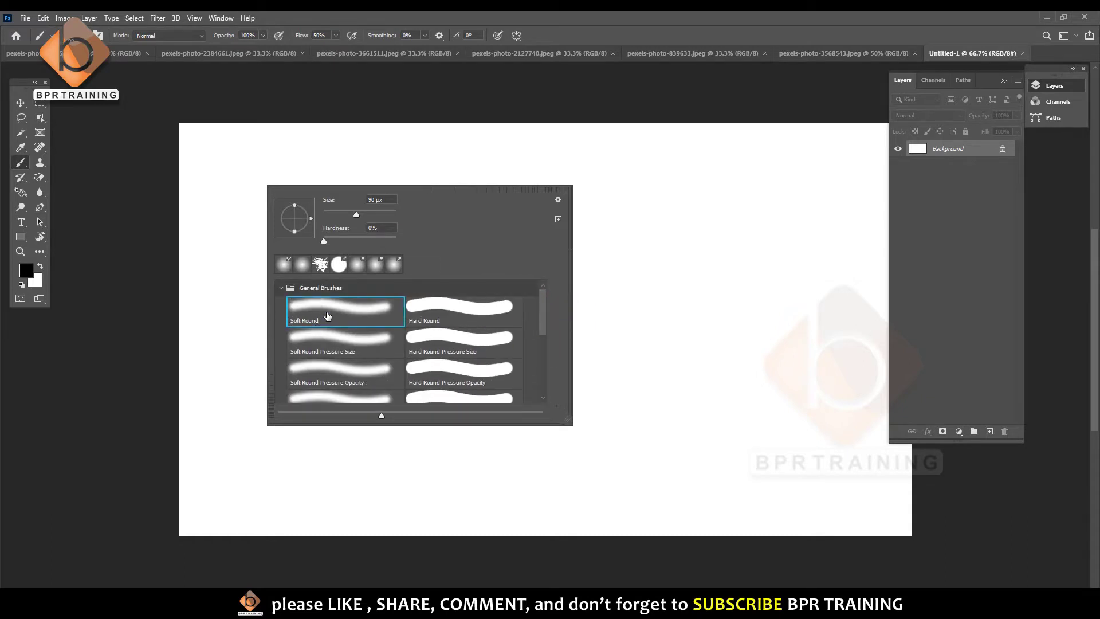
{"action": "left_click", "coordinate": [280, 288]}
{"action": "left_click", "coordinate": [281, 305]}
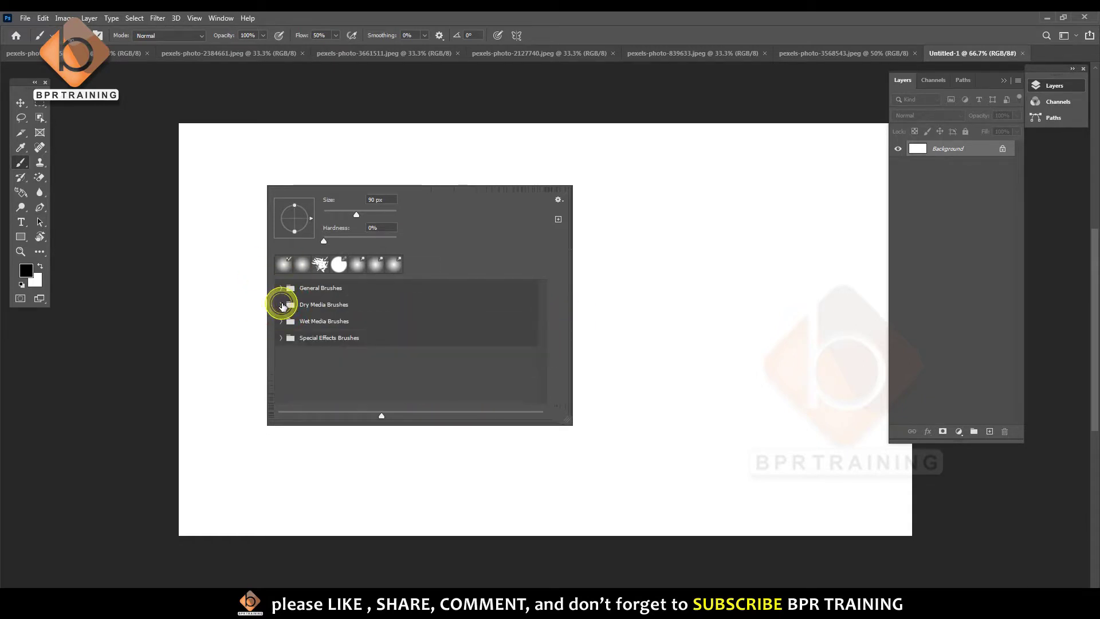
{"action": "left_click", "coordinate": [282, 338]}
{"action": "scroll", "coordinate": [289, 344], "scroll_direction": "down", "scroll_amount": 2}
Pick the All Purpose Blend brush, then collapse the Special Effects and General Brushes folders.
{"action": "left_click", "coordinate": [467, 353]}
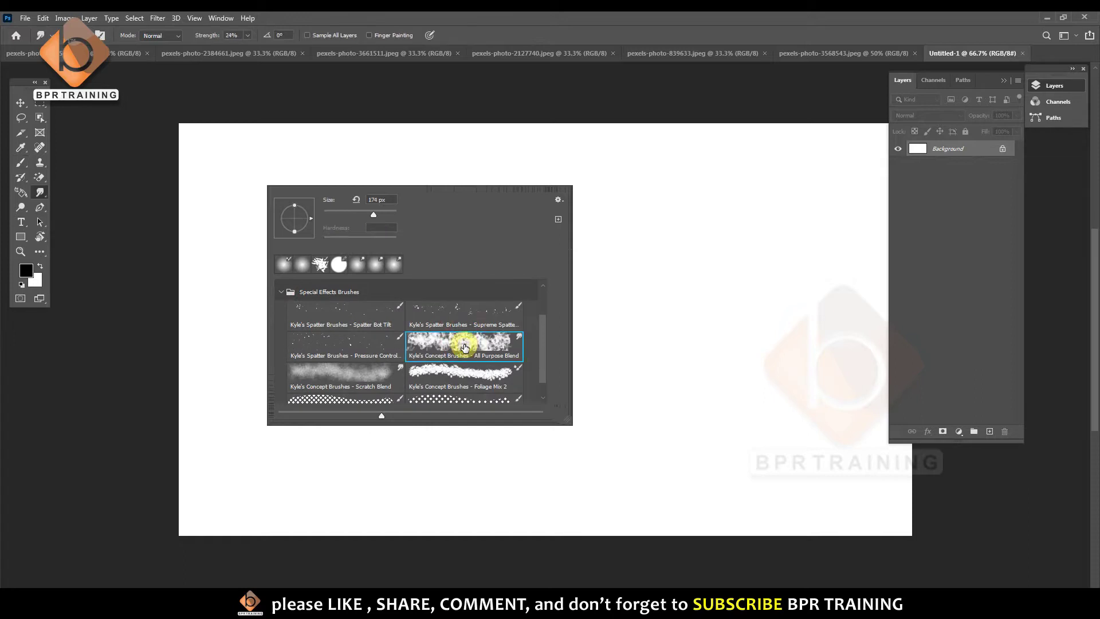
{"action": "scroll", "coordinate": [468, 353], "scroll_direction": "up", "scroll_amount": 2}
{"action": "left_click", "coordinate": [282, 333]}
{"action": "scroll", "coordinate": [321, 331], "scroll_direction": "up", "scroll_amount": 2}
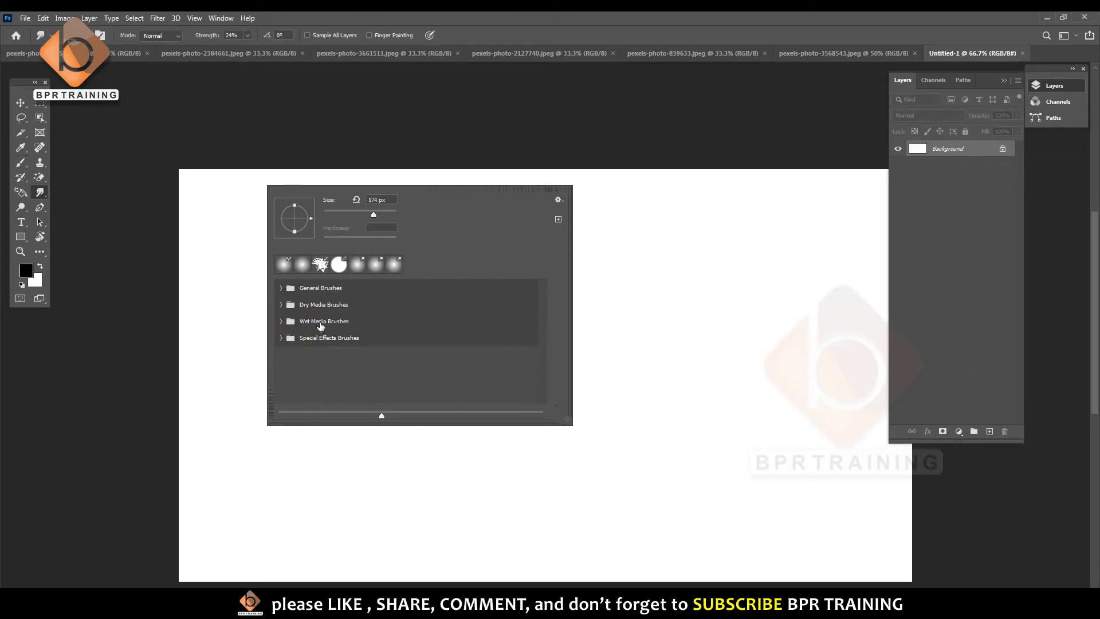
{"action": "scroll", "coordinate": [317, 319], "scroll_direction": "down", "scroll_amount": 2}
{"action": "left_click", "coordinate": [280, 288]}
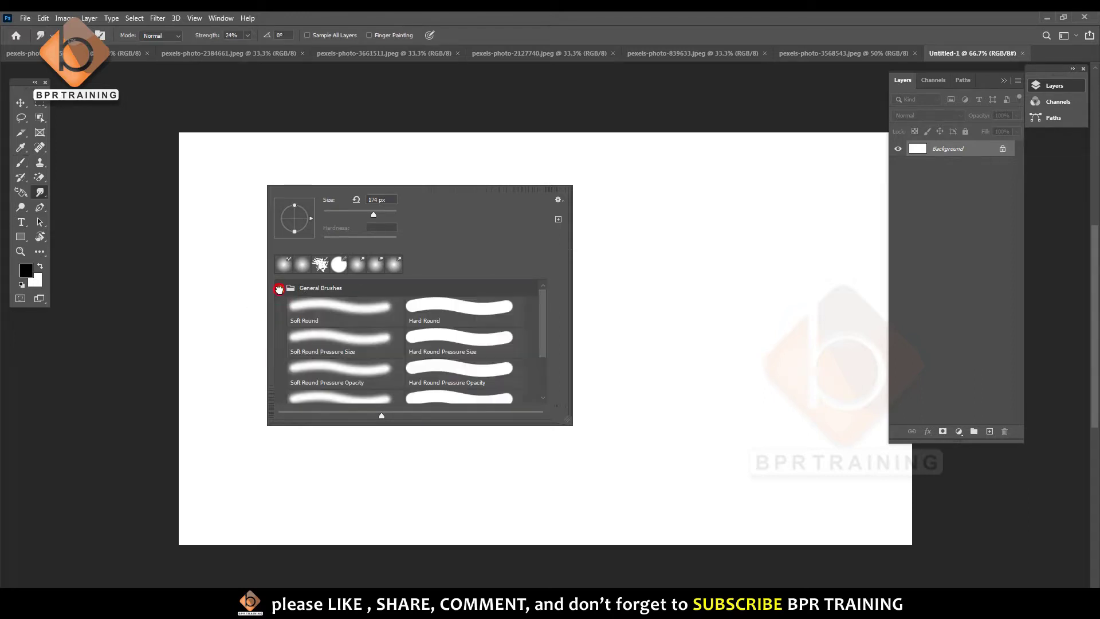
{"action": "scroll", "coordinate": [344, 327], "scroll_direction": "down", "scroll_amount": 2}
{"action": "scroll", "coordinate": [338, 324], "scroll_direction": "up", "scroll_amount": 2}
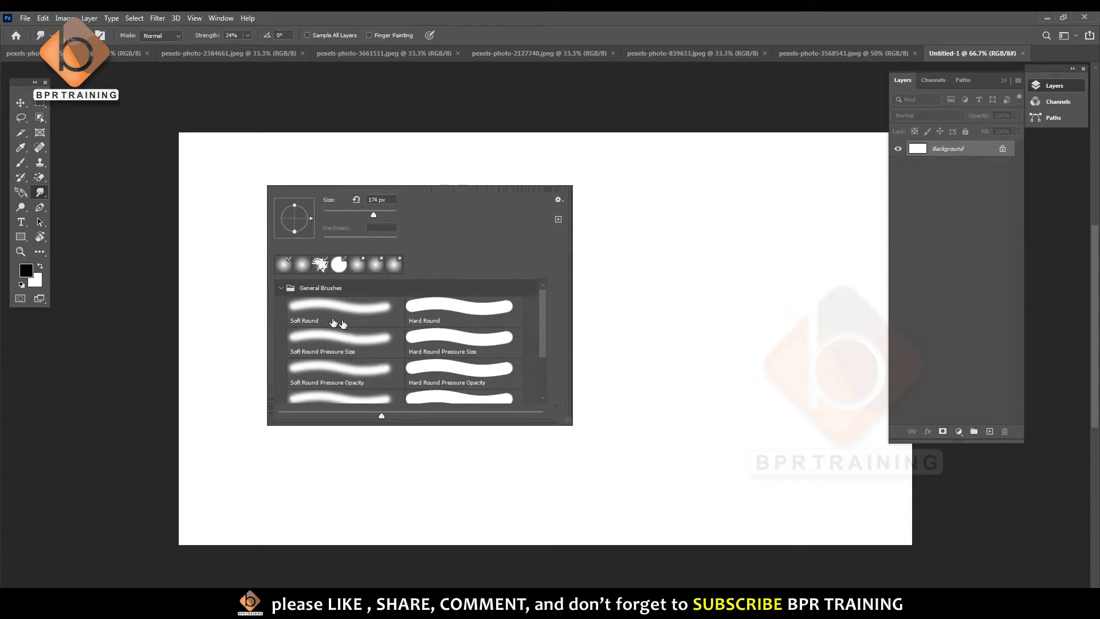
{"action": "left_click", "coordinate": [281, 288]}
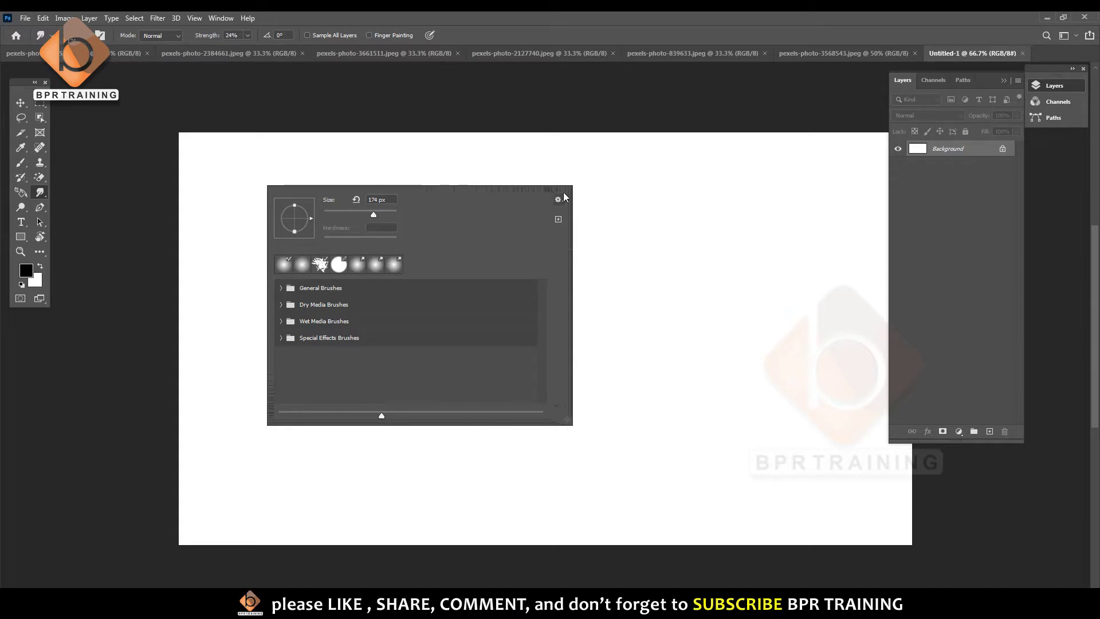
Choose a recently used brush tip and show the brush preset options menu.
{"action": "right_click", "coordinate": [620, 232]}
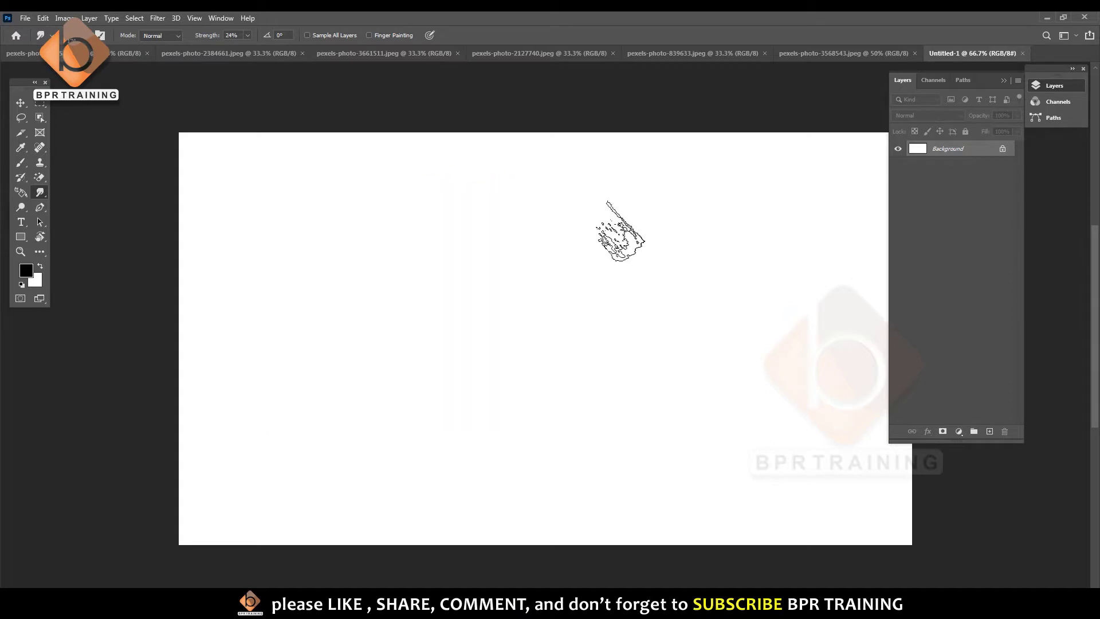
{"action": "right_click", "coordinate": [292, 181]}
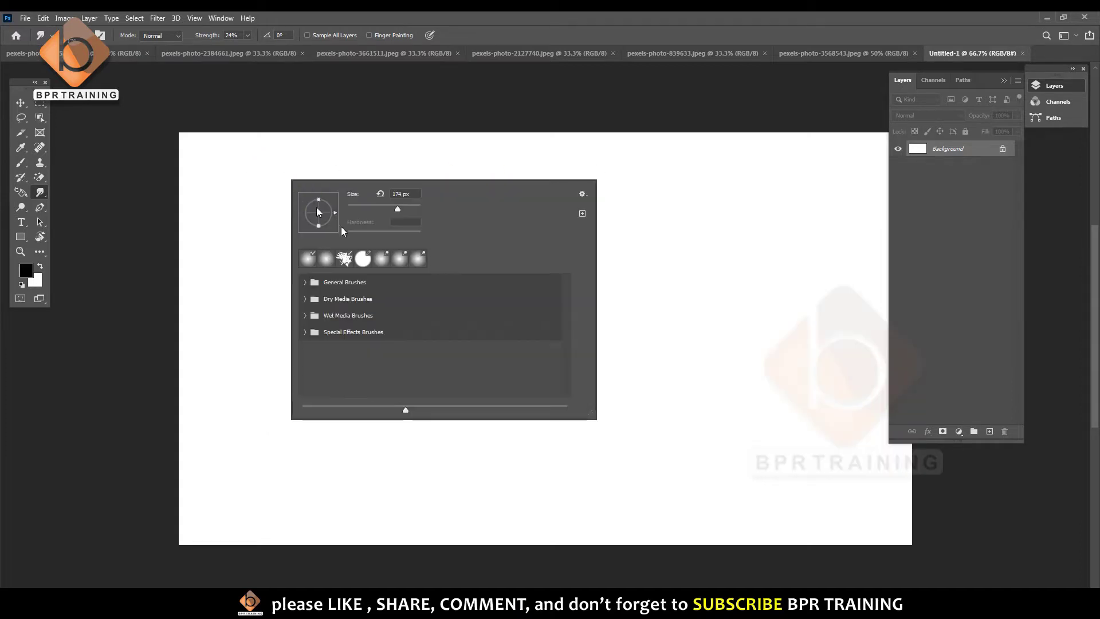
{"action": "left_click", "coordinate": [328, 261]}
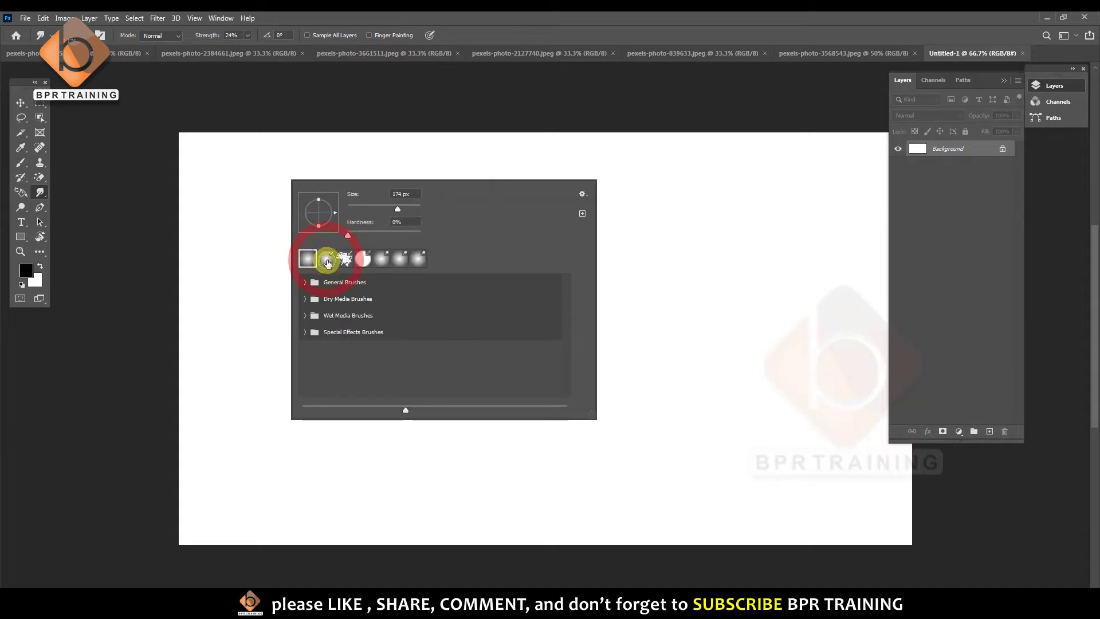
{"action": "left_click", "coordinate": [583, 194]}
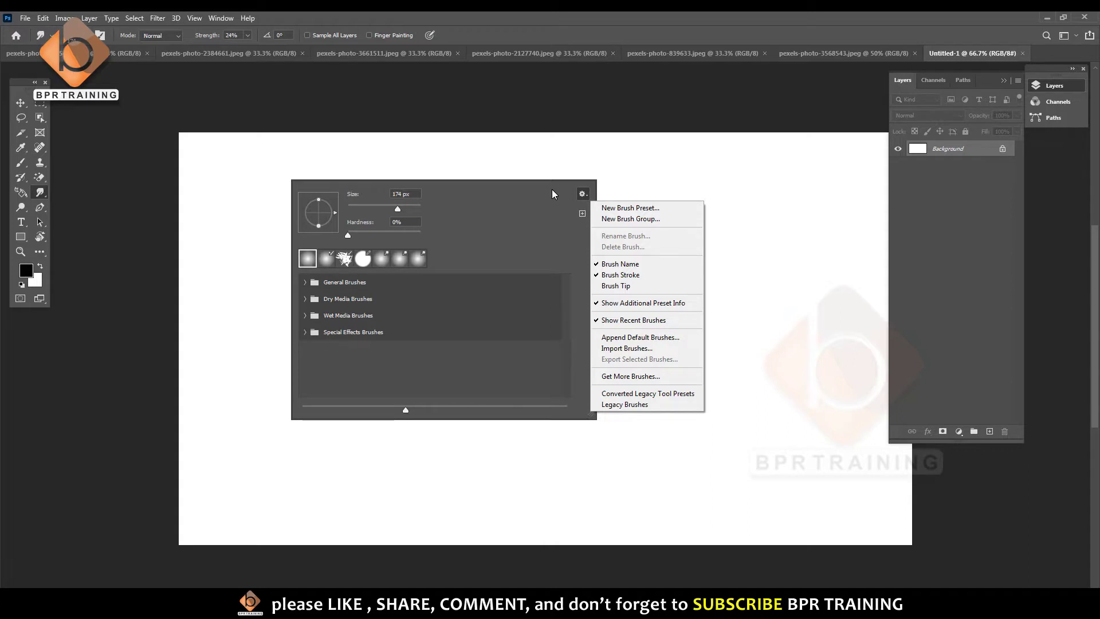
Cancel the 'Soft Round 174 1' new brush preset and choose the first soft round brush.
{"action": "left_click", "coordinate": [581, 213]}
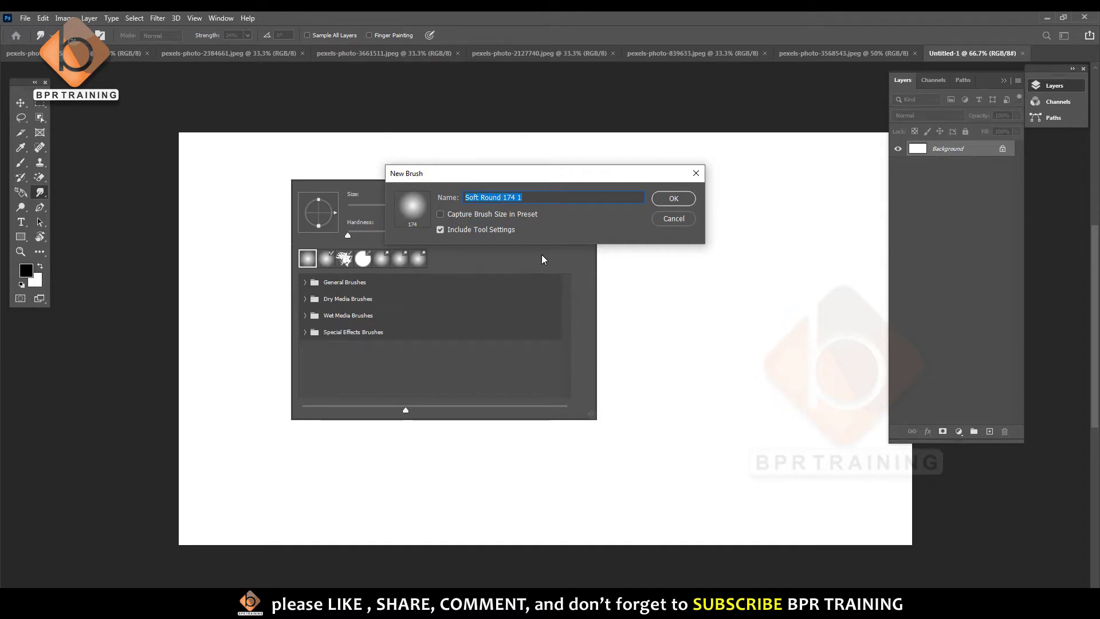
{"action": "left_click", "coordinate": [673, 219]}
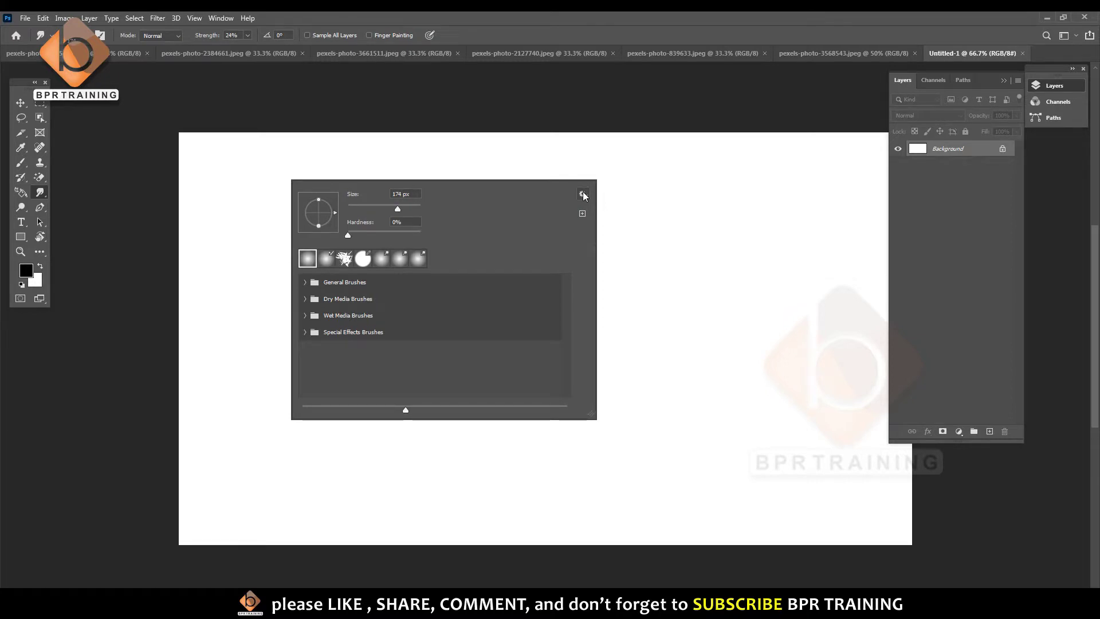
{"action": "double_click", "coordinate": [308, 259]}
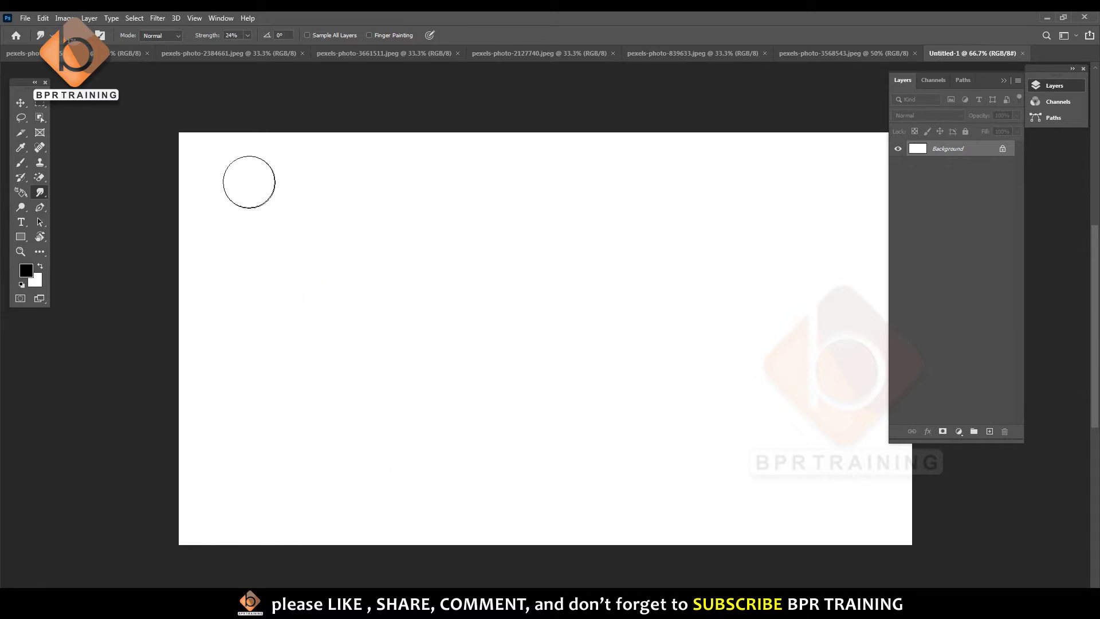
Shrink the brush and select the soft round tip with the Brush tool.
{"action": "key", "text": "bracketleft"}
{"action": "key", "text": "bracketleft"}
{"action": "key", "text": "b"}
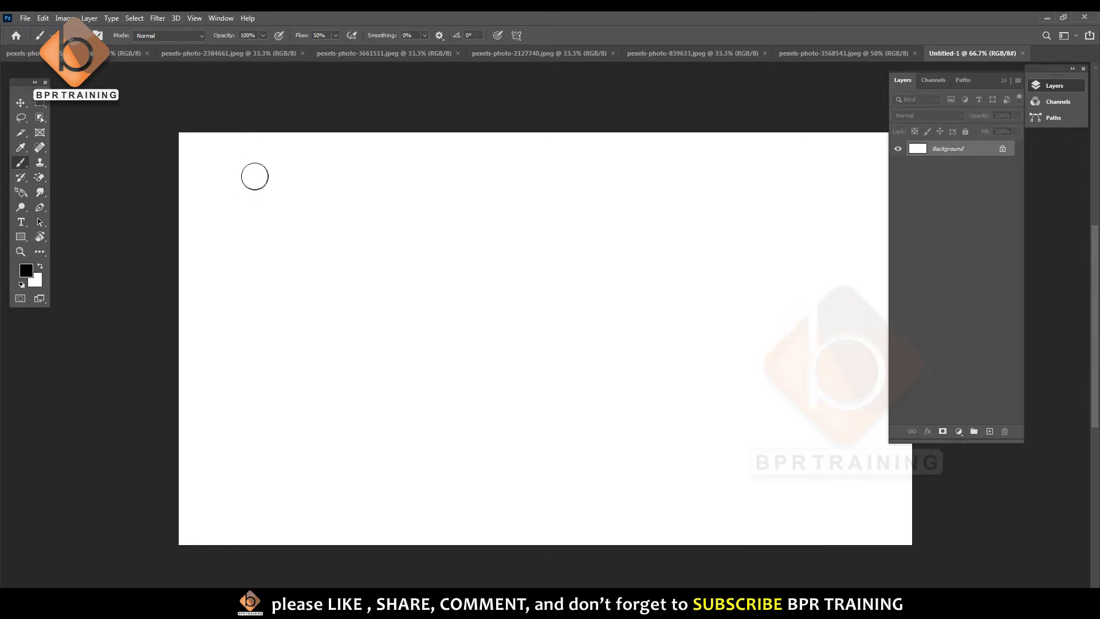
{"action": "right_click", "coordinate": [255, 176]}
{"action": "double_click", "coordinate": [282, 260]}
Paint a soft black vertical stroke down the left side, redoing it once.
{"action": "left_click_drag", "start_coordinate": [247, 153], "coordinate": [242, 517]}
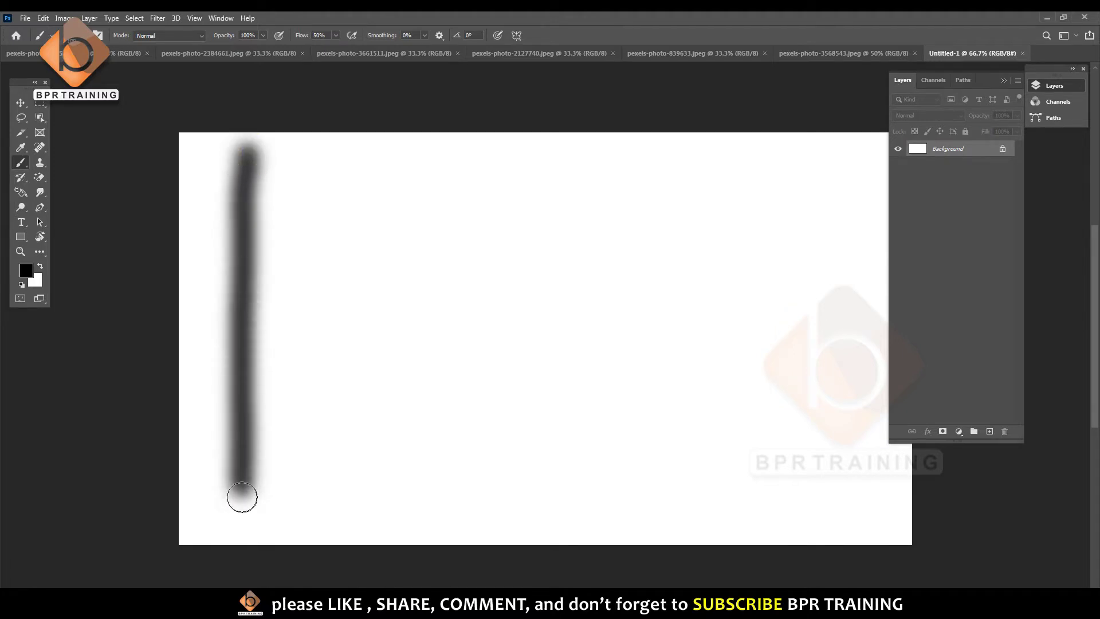
{"action": "key", "text": "ctrl+z"}
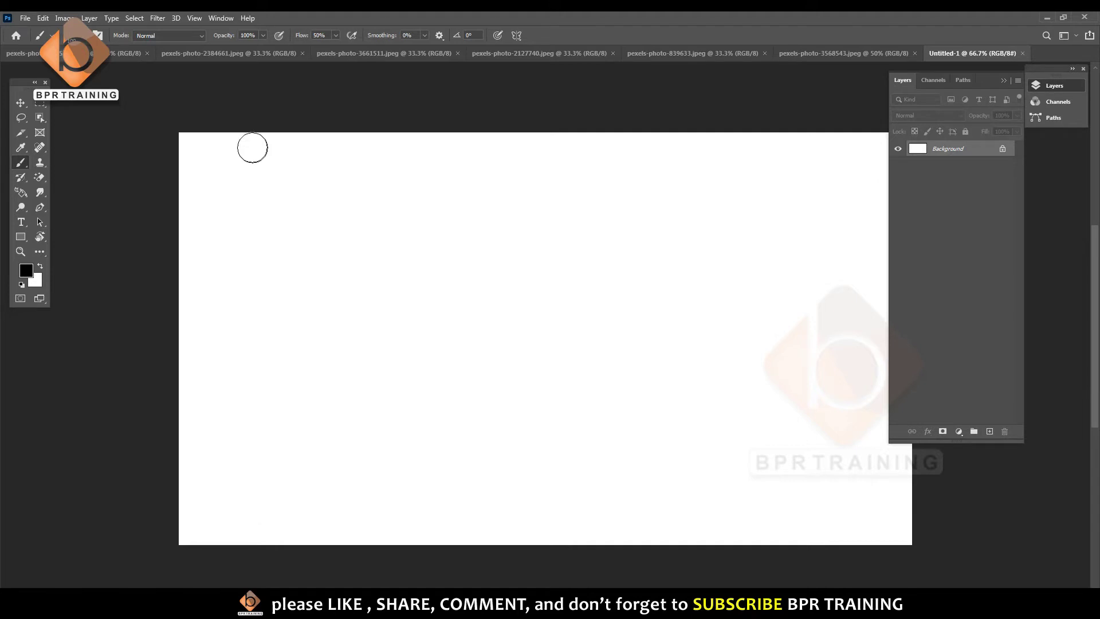
{"action": "left_click_drag", "start_coordinate": [248, 152], "coordinate": [262, 511]}
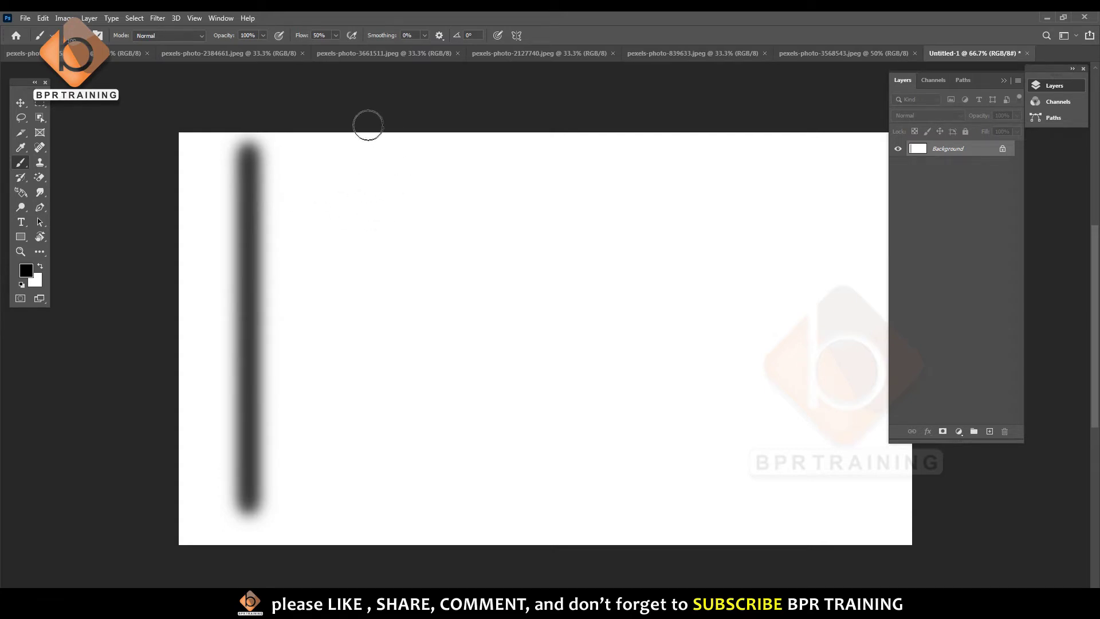
{"action": "right_click", "coordinate": [315, 223]}
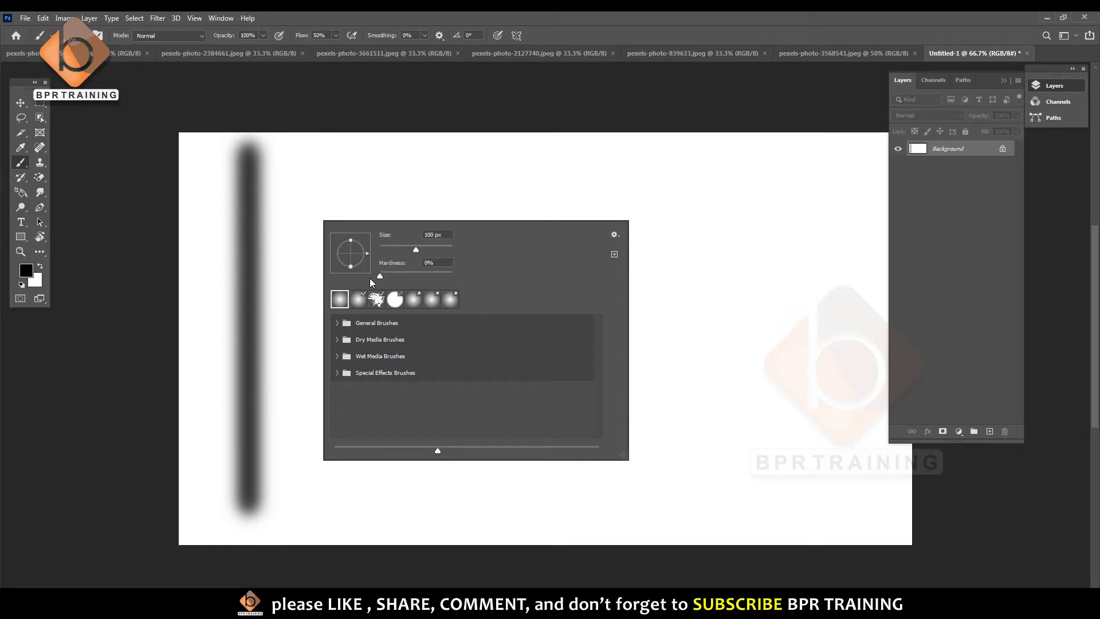
Raise brush hardness to 100% and paint a hard-edged vertical stroke right of the soft one.
{"action": "left_click", "coordinate": [70, 39]}
{"action": "left_click", "coordinate": [75, 39]}
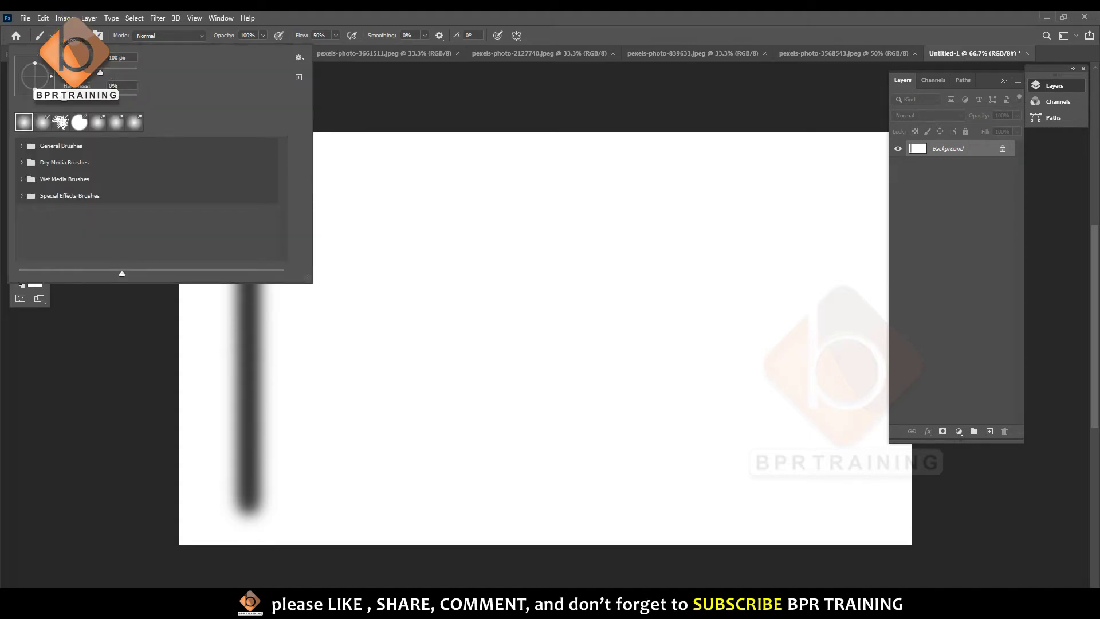
{"action": "left_click_drag", "start_coordinate": [72, 102], "coordinate": [193, 101]}
{"action": "right_click", "coordinate": [364, 106]}
{"action": "left_click", "coordinate": [325, 150]}
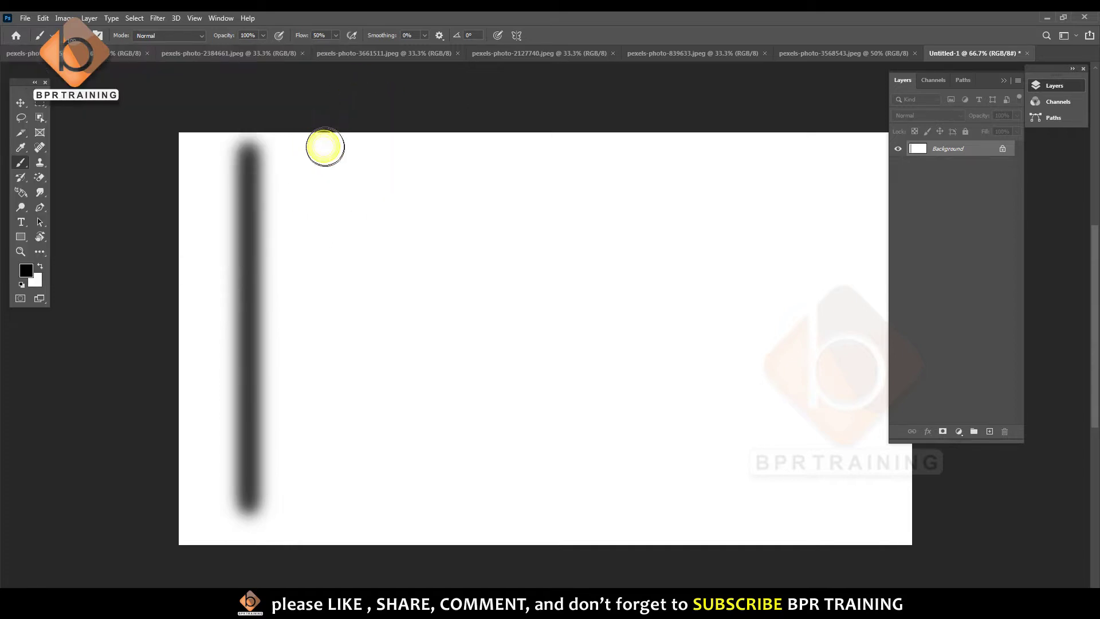
{"action": "mouse_move", "coordinate": [322, 153]}
{"action": "left_mouse_down"}
{"action": "mouse_move", "coordinate": [325, 325]}
{"action": "mouse_move", "coordinate": [351, 496]}
{"action": "left_mouse_up"}
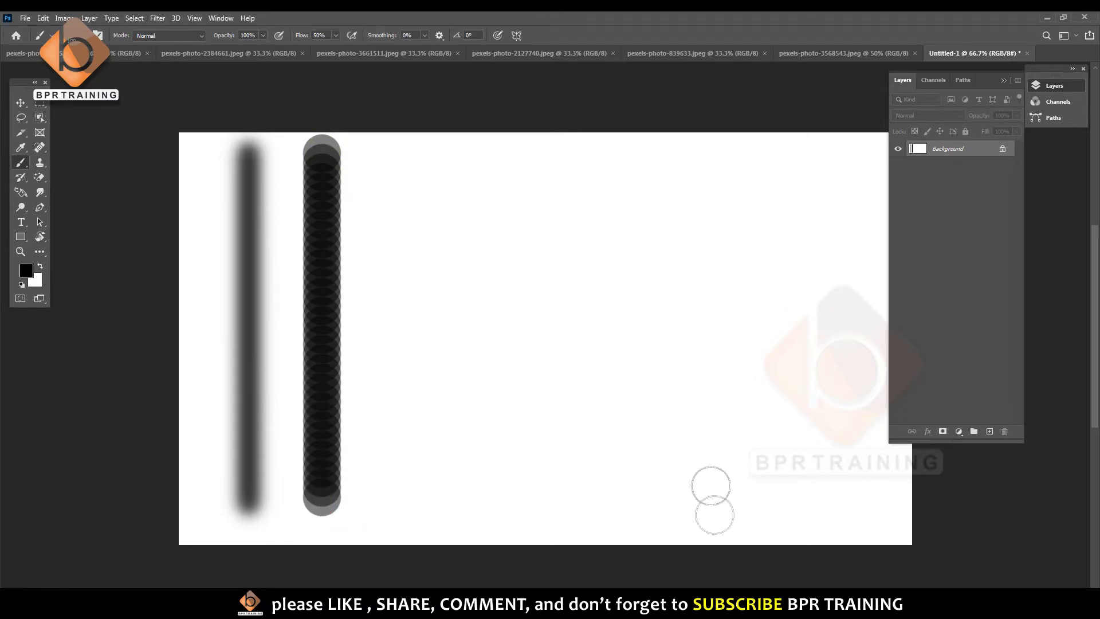
Turn on Shape Dynamics with Roundness Jitter at 0%, and undo the hard-edged stroke.
{"action": "left_click", "coordinate": [99, 36]}
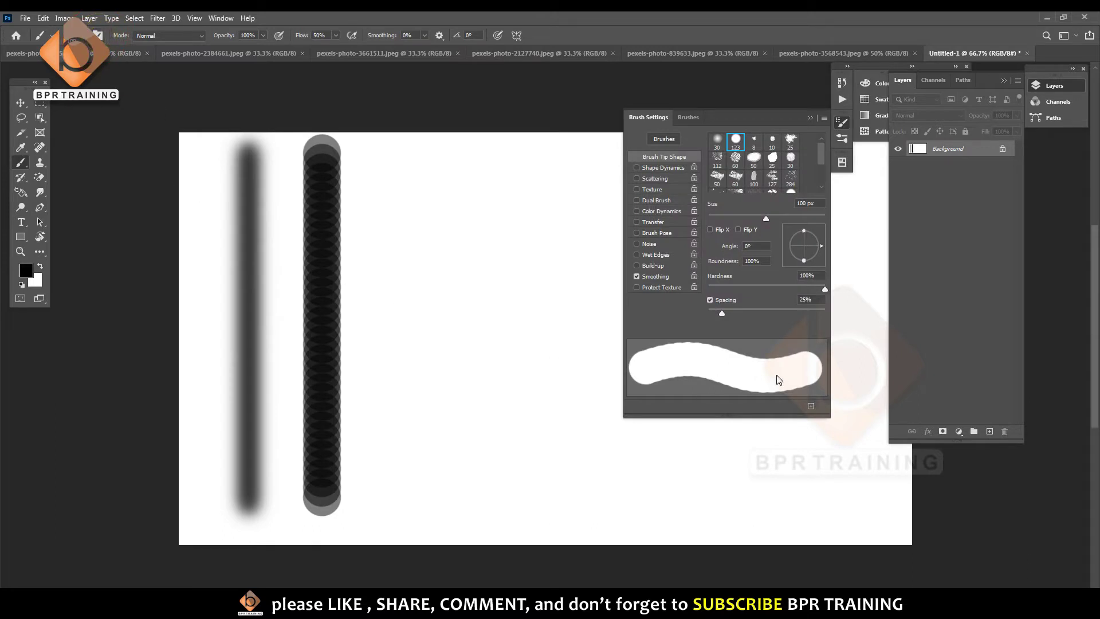
{"action": "left_click", "coordinate": [662, 167]}
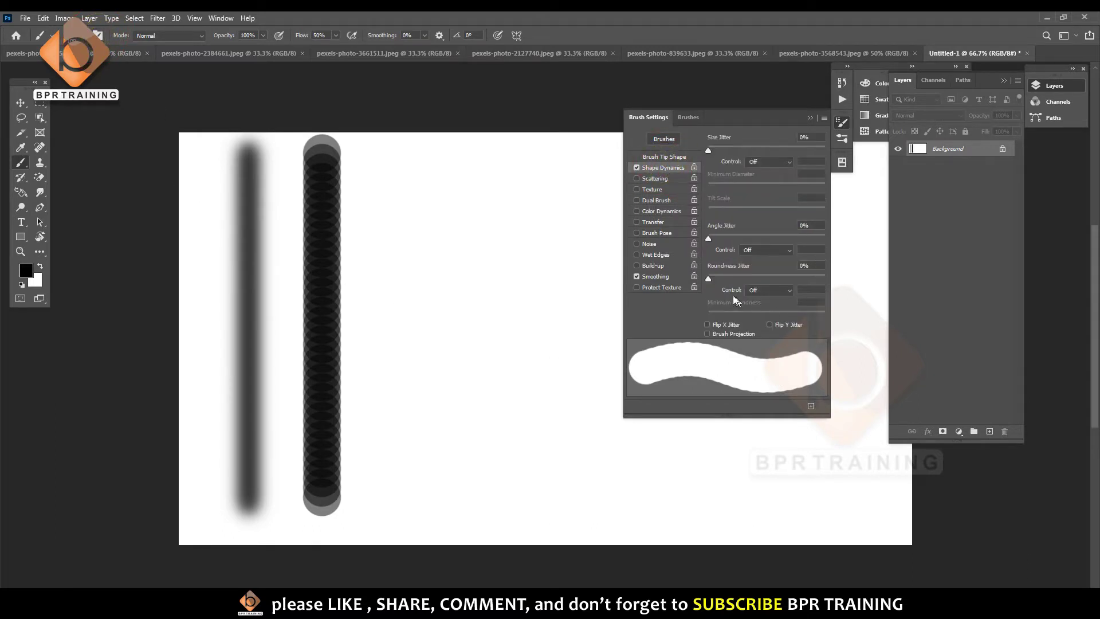
{"action": "mouse_move", "coordinate": [710, 279]}
{"action": "left_mouse_down"}
{"action": "mouse_move", "coordinate": [860, 278]}
{"action": "mouse_move", "coordinate": [642, 271]}
{"action": "left_mouse_up"}
{"action": "key", "text": "ctrl+z"}
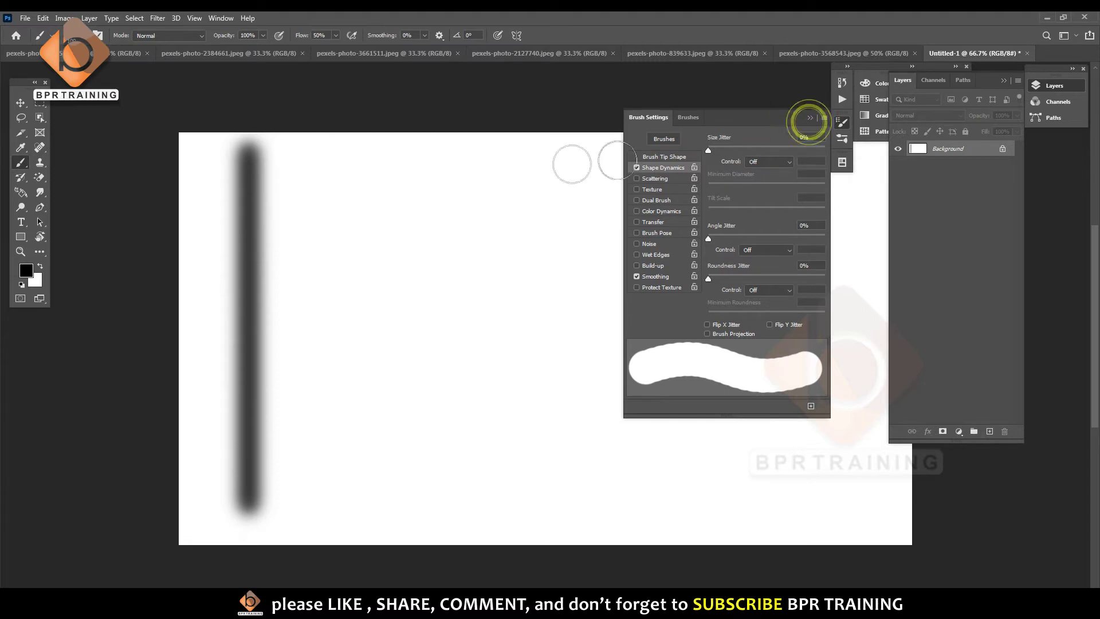
{"action": "left_click", "coordinate": [810, 119]}
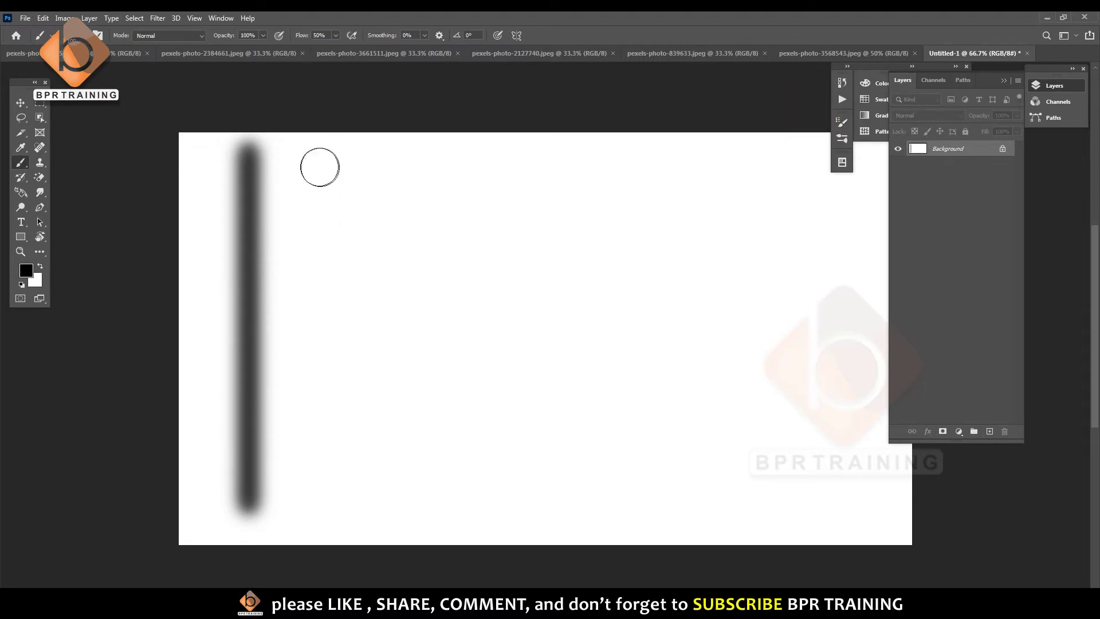
Paint and undo a test stroke, then lower brush hardness to about 28%.
{"action": "left_click_drag", "start_coordinate": [323, 155], "coordinate": [339, 500]}
{"action": "key", "text": "ctrl+z"}
{"action": "right_click", "coordinate": [337, 201]}
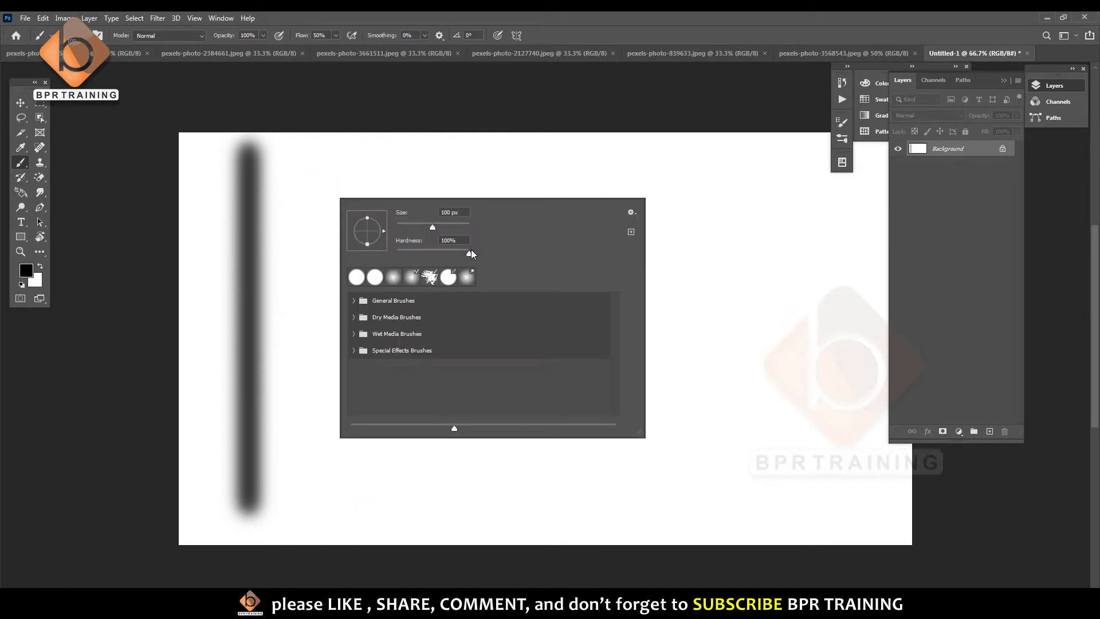
{"action": "mouse_move", "coordinate": [469, 253]}
{"action": "left_mouse_down"}
{"action": "mouse_move", "coordinate": [415, 254]}
{"action": "mouse_move", "coordinate": [412, 228]}
{"action": "left_mouse_up"}
Paint a new stroke beside the soft one, then a speckled stroke in Dissolve mode.
{"action": "left_click_drag", "start_coordinate": [391, 152], "coordinate": [392, 303]}
{"action": "left_click_drag", "start_coordinate": [421, 355], "coordinate": [423, 501]}
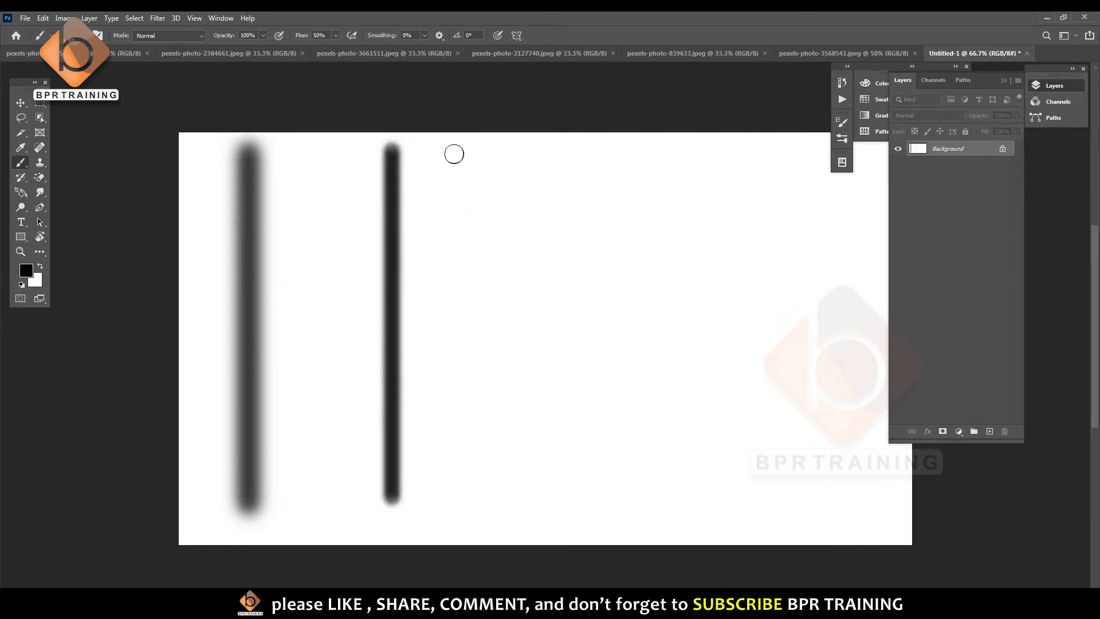
{"action": "left_click", "coordinate": [190, 36]}
{"action": "left_click", "coordinate": [189, 35]}
{"action": "left_click", "coordinate": [190, 36]}
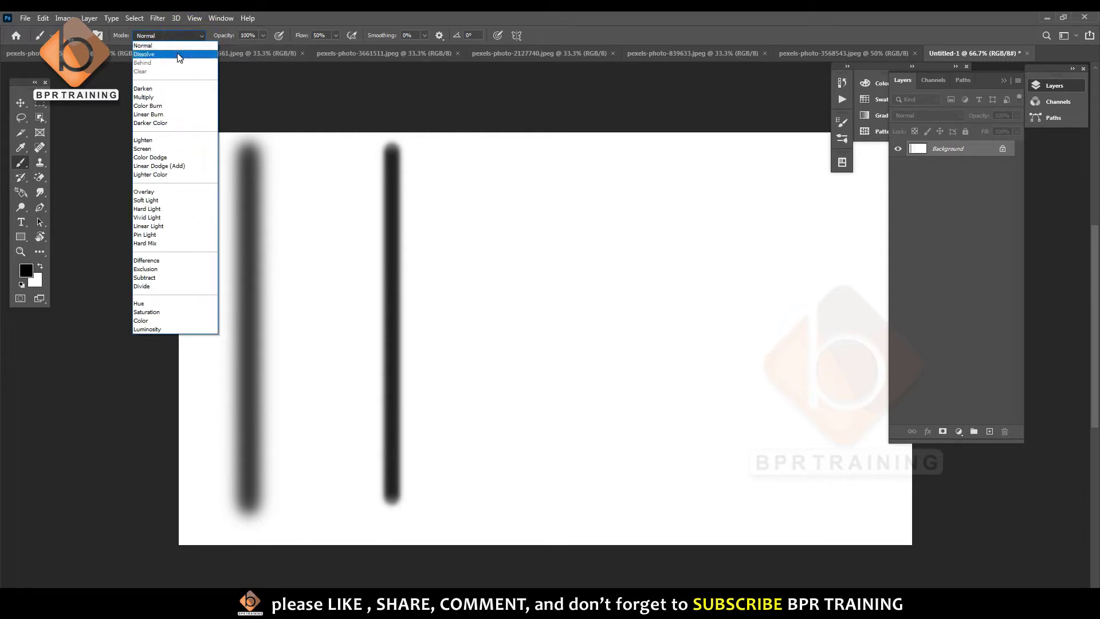
{"action": "left_click", "coordinate": [179, 55]}
{"action": "left_click_drag", "start_coordinate": [451, 148], "coordinate": [501, 563]}
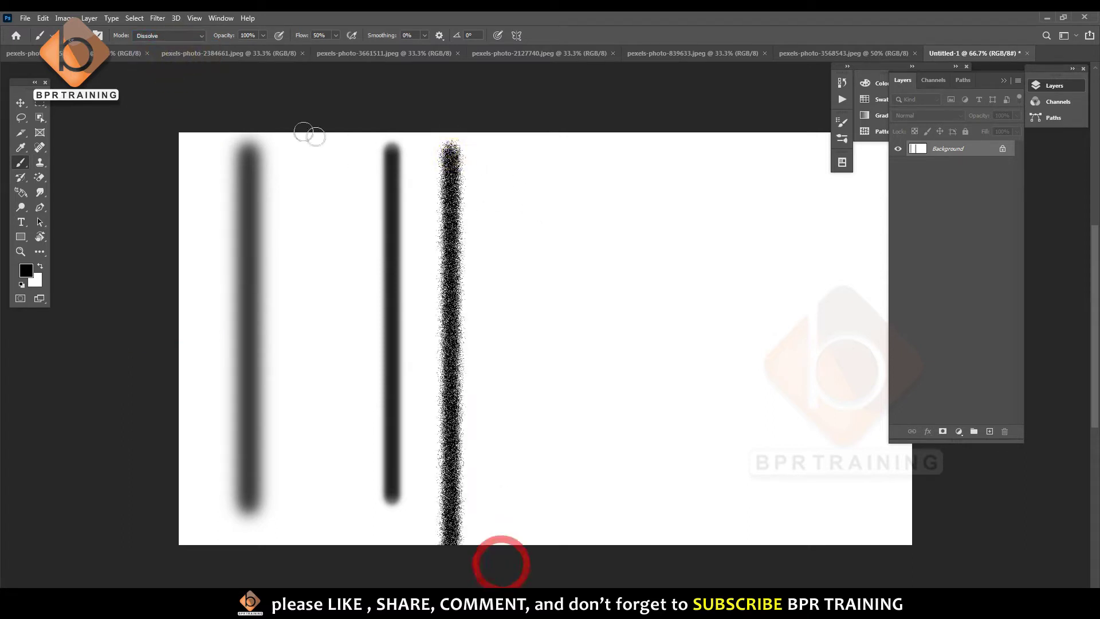
Paint test strokes in Darken, Color Burn and Screen blend modes.
{"action": "left_click", "coordinate": [163, 36]}
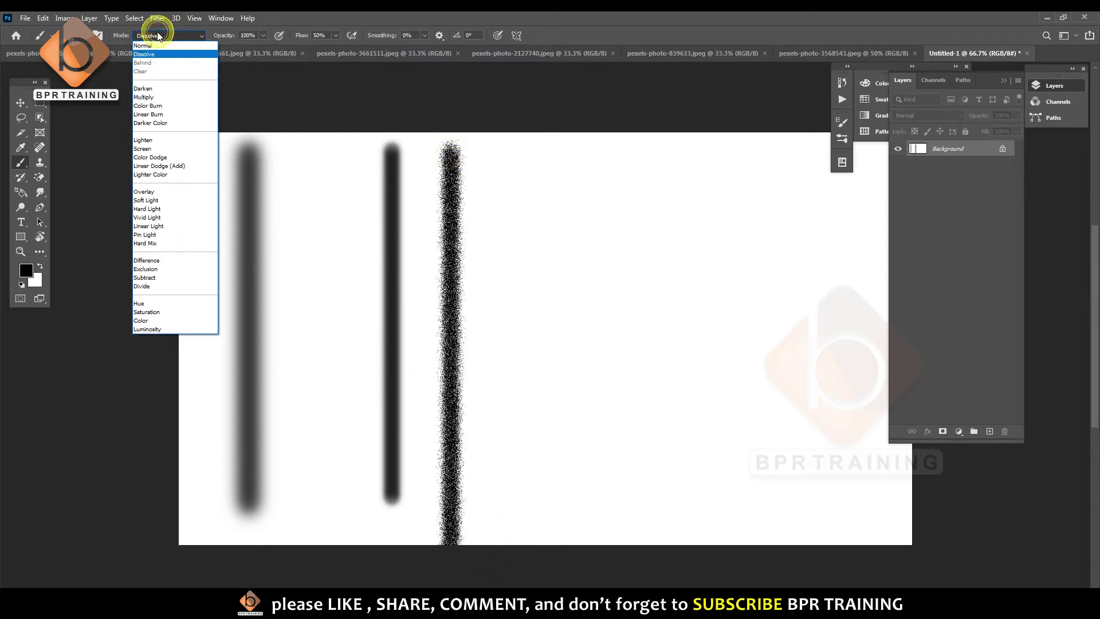
{"action": "left_click", "coordinate": [160, 88]}
{"action": "left_click_drag", "start_coordinate": [497, 148], "coordinate": [497, 539]}
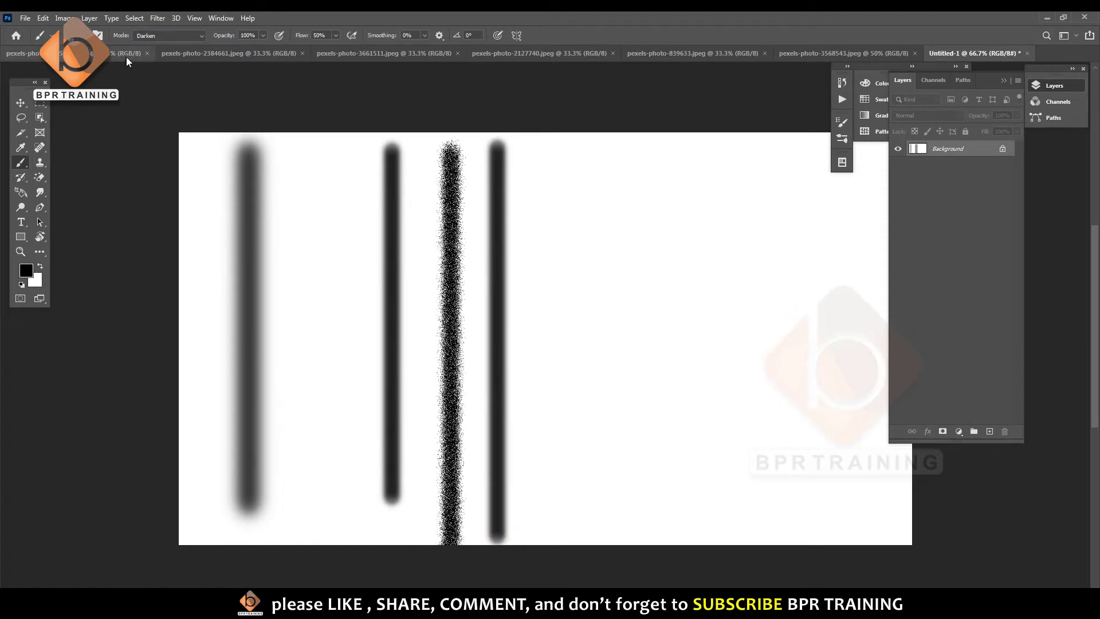
{"action": "left_click", "coordinate": [167, 36]}
{"action": "left_click", "coordinate": [152, 103]}
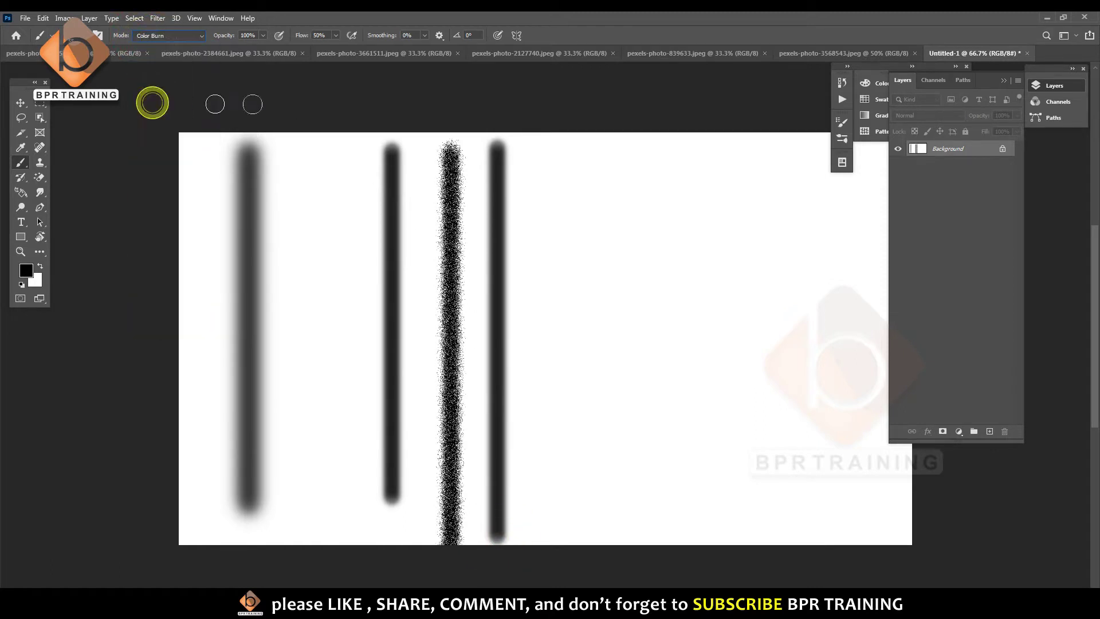
{"action": "left_click_drag", "start_coordinate": [545, 143], "coordinate": [569, 512]}
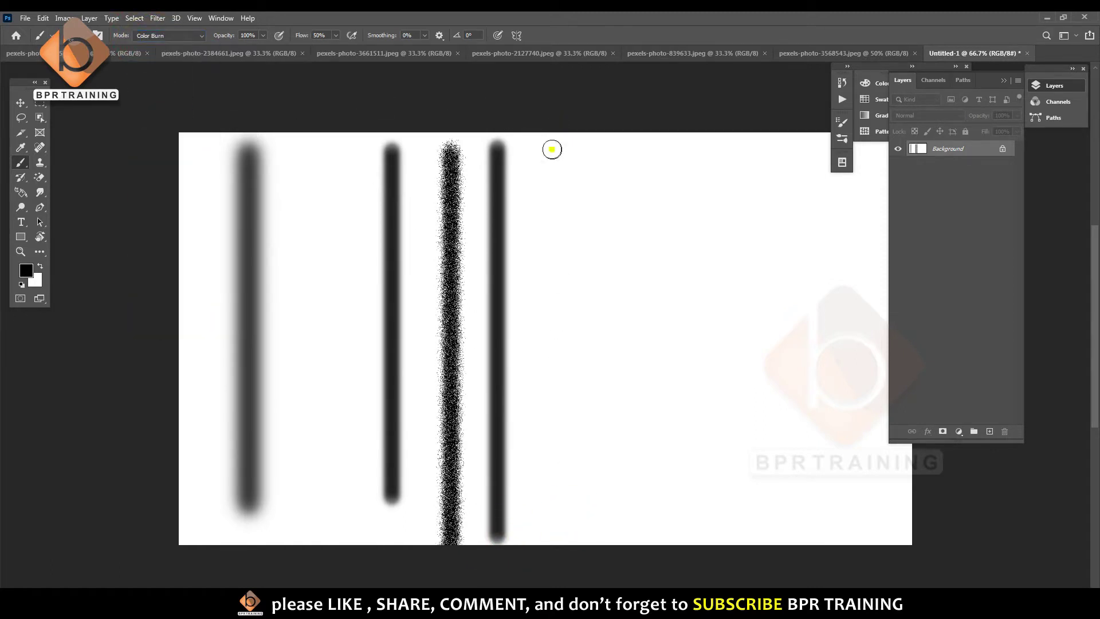
{"action": "left_click", "coordinate": [165, 38]}
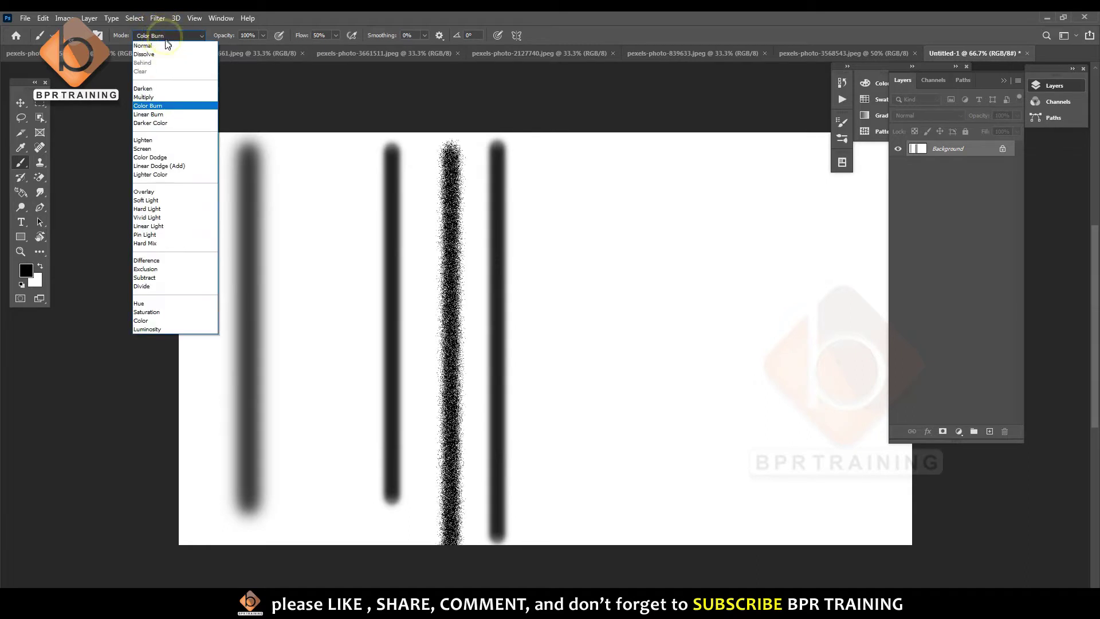
{"action": "left_click", "coordinate": [166, 145]}
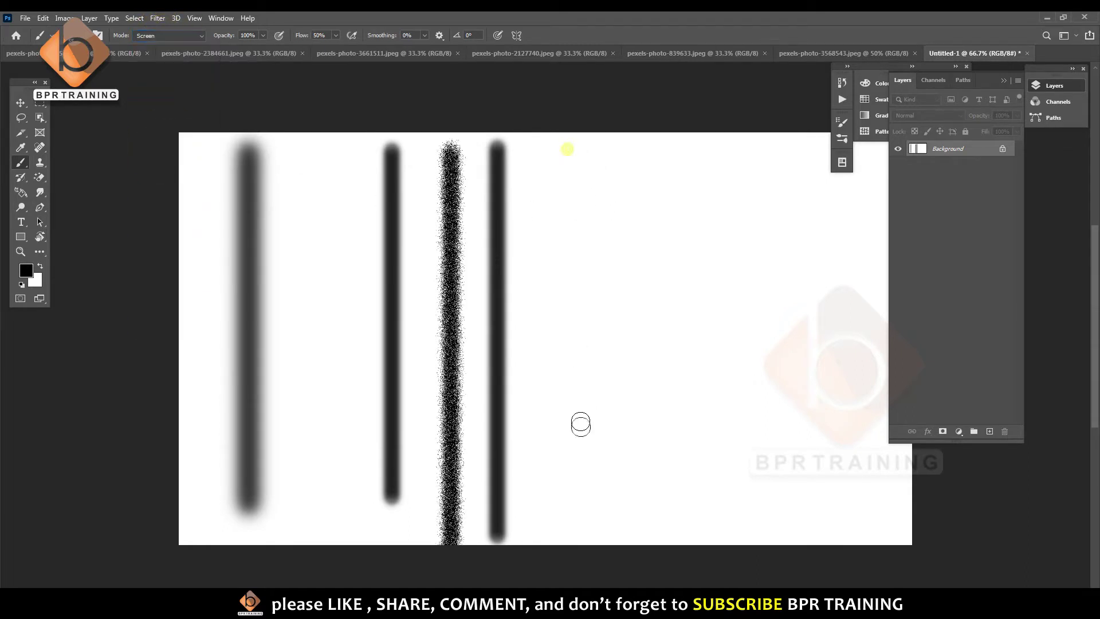
{"action": "left_click_drag", "start_coordinate": [568, 147], "coordinate": [580, 522]}
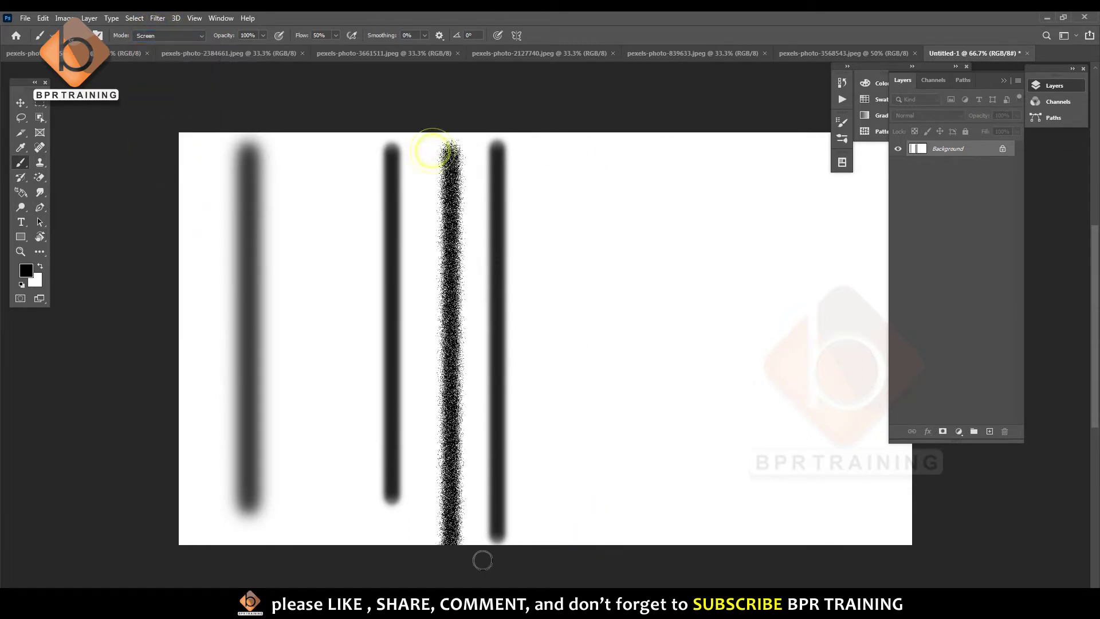
Try the Exclusion blend mode, then reset the brush mode to Normal.
{"action": "left_click", "coordinate": [166, 36]}
{"action": "left_click", "coordinate": [166, 269]}
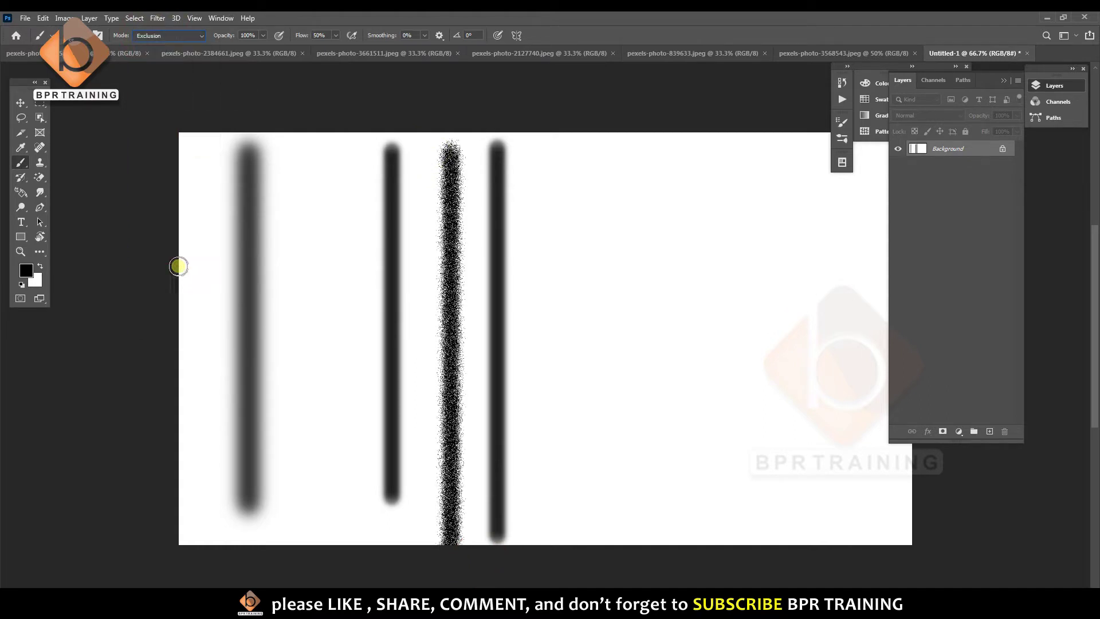
{"action": "left_click", "coordinate": [299, 157]}
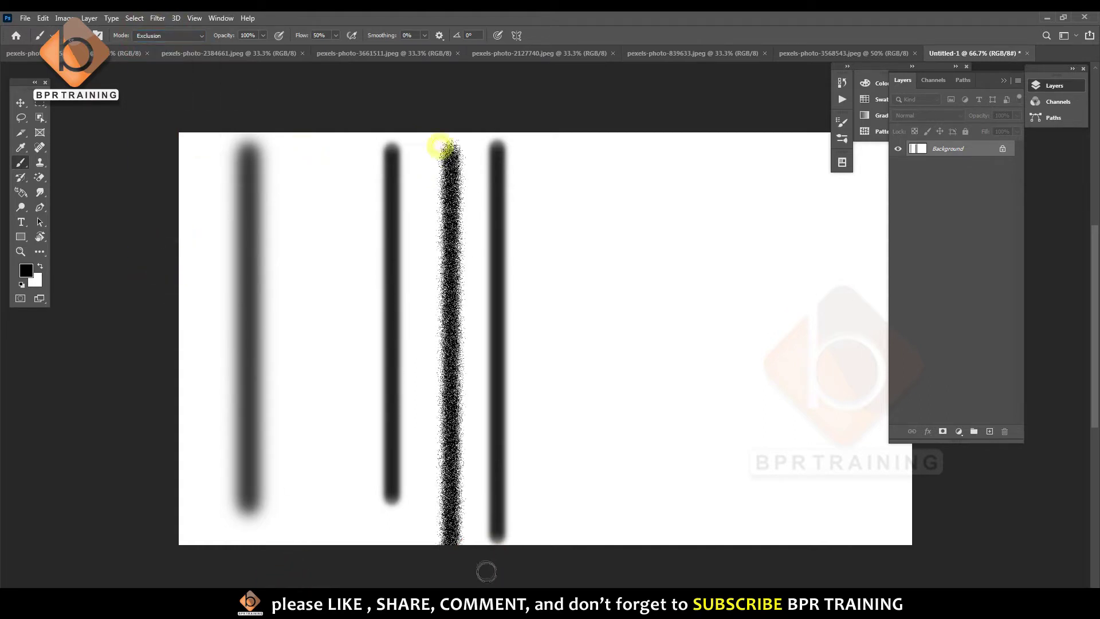
{"action": "left_click", "coordinate": [172, 35]}
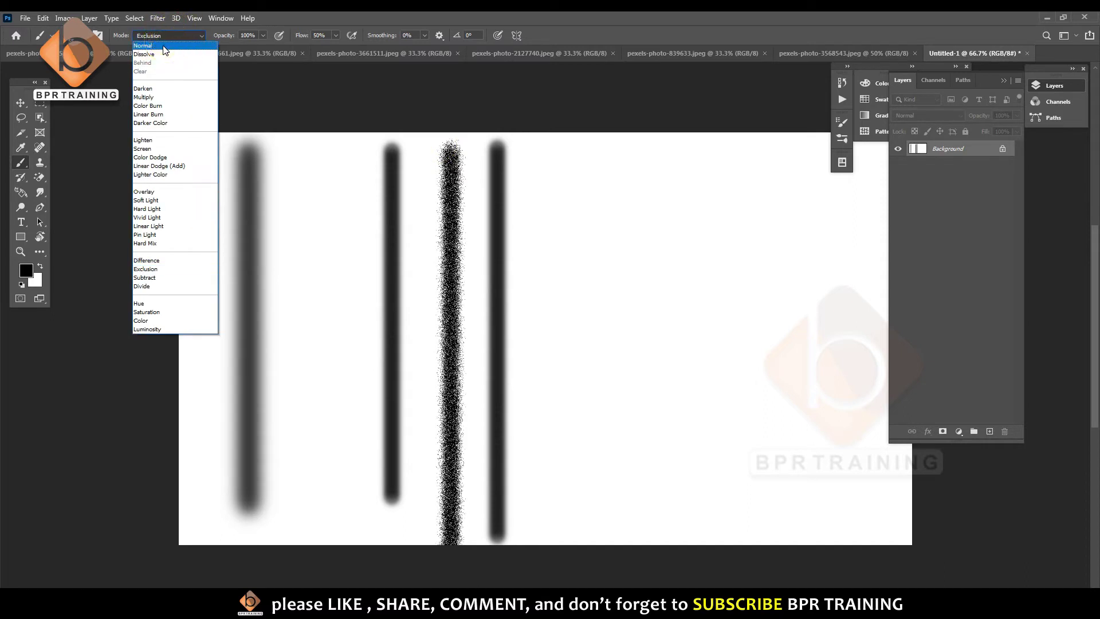
{"action": "left_click", "coordinate": [163, 46]}
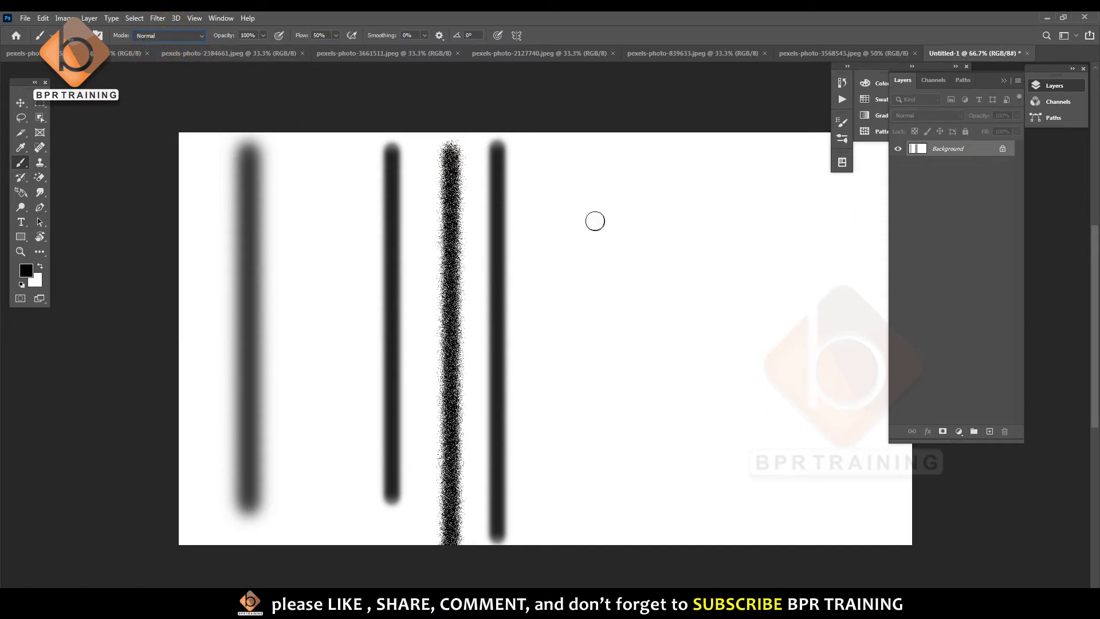
Cancel saving the test document and undo the test brush strokes.
{"action": "left_click", "coordinate": [24, 18]}
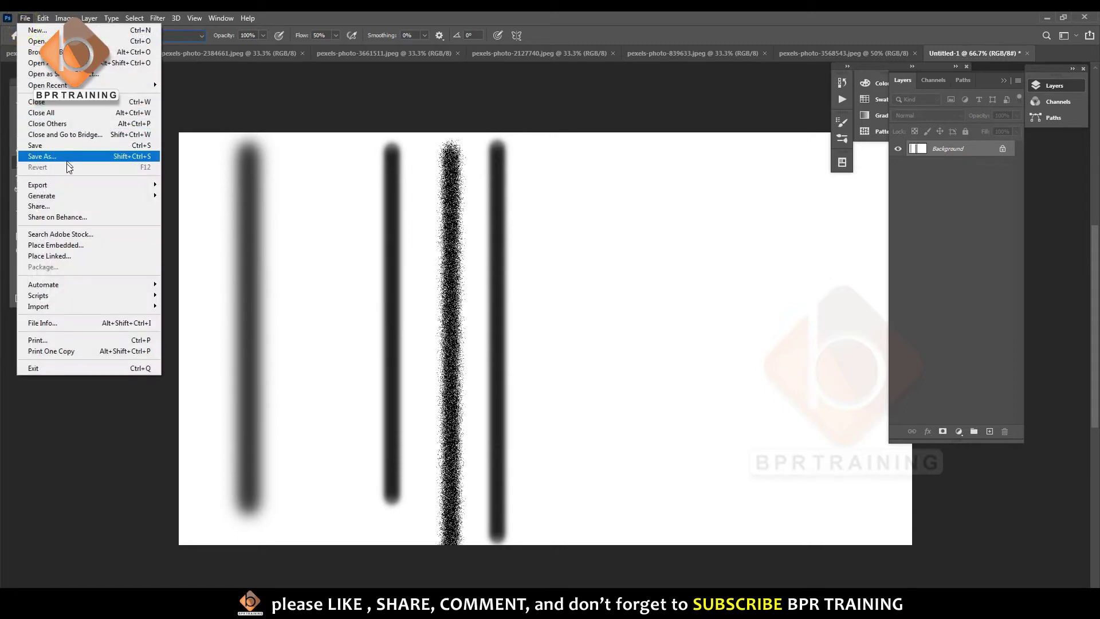
{"action": "left_click", "coordinate": [42, 156]}
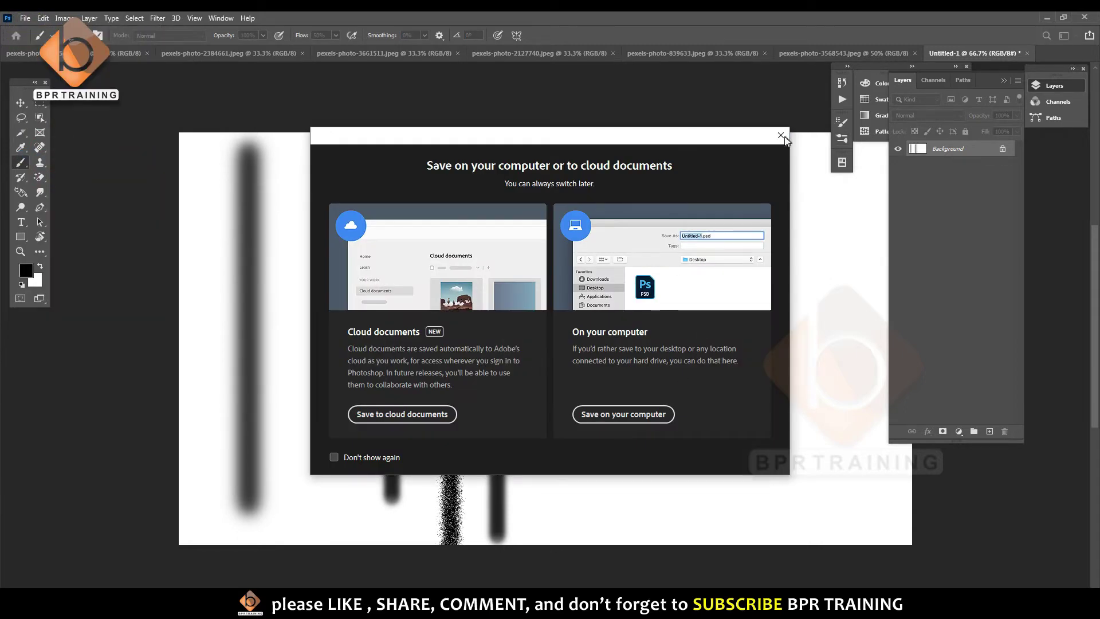
{"action": "left_click", "coordinate": [781, 135]}
{"action": "key", "text": "ctrl+z"}
{"action": "key", "text": "ctrl+z"}
{"action": "key", "text": "ctrl+z"}
{"action": "key", "text": "ctrl+z"}
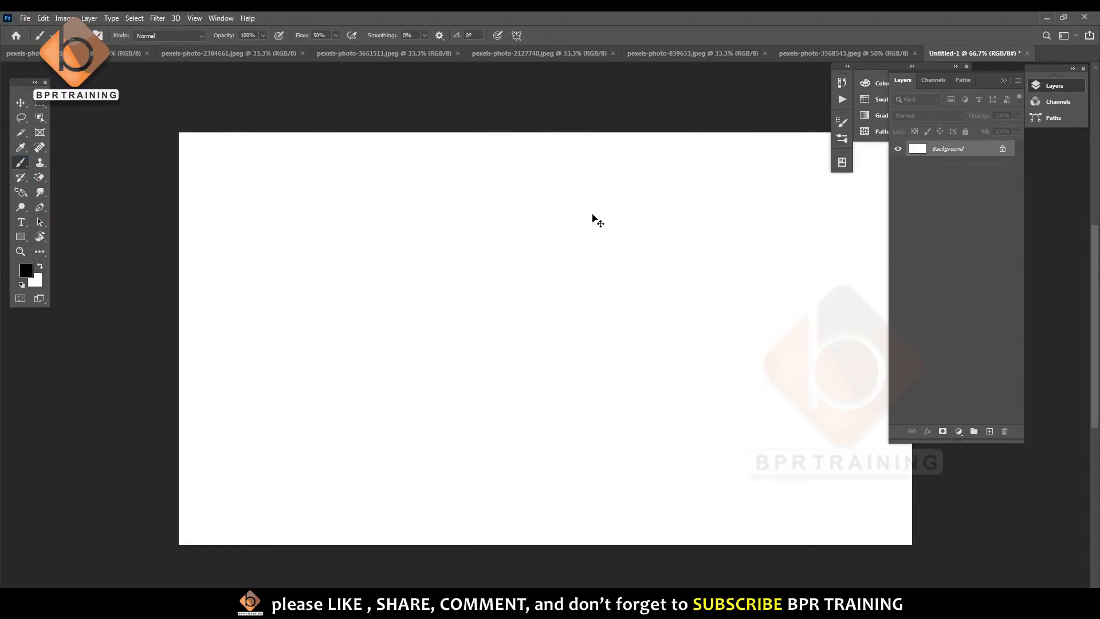
Set brush opacity to 50% and paint a soft black vertical line near the left edge.
{"action": "left_click", "coordinate": [422, 253]}
{"action": "left_click", "coordinate": [264, 35]}
{"action": "left_click", "coordinate": [336, 35]}
{"action": "left_click", "coordinate": [342, 18]}
{"action": "left_click_drag", "start_coordinate": [228, 163], "coordinate": [228, 513]}
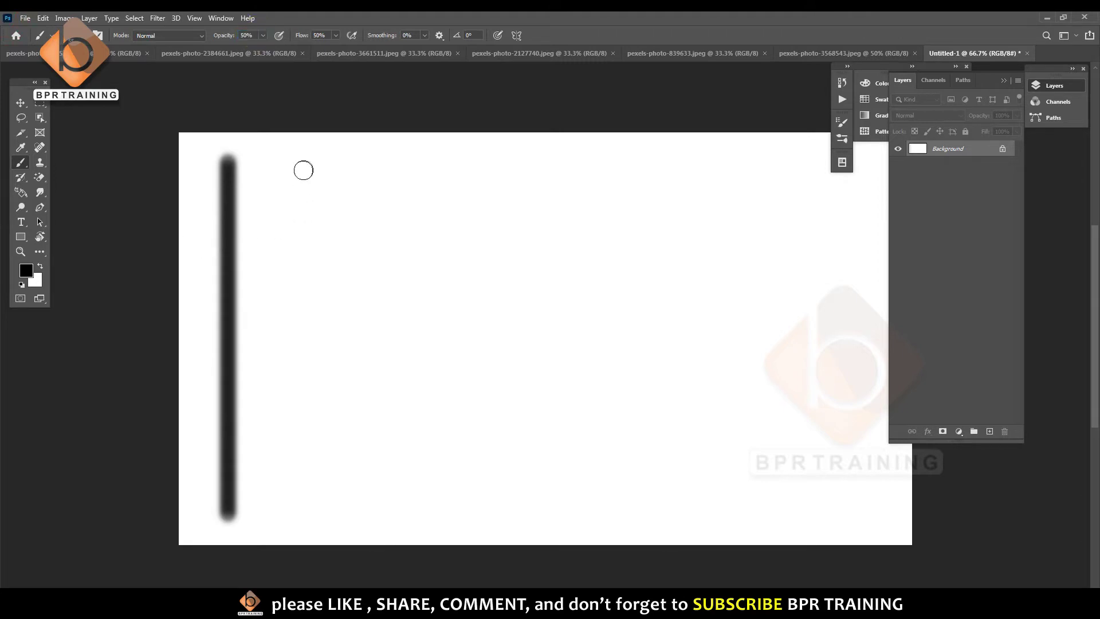
Paint a straight grey line at 50% opacity, then a lighter line at 25%.
{"action": "left_click", "coordinate": [304, 162]}
{"action": "left_click", "coordinate": [305, 510], "text": "shift"}
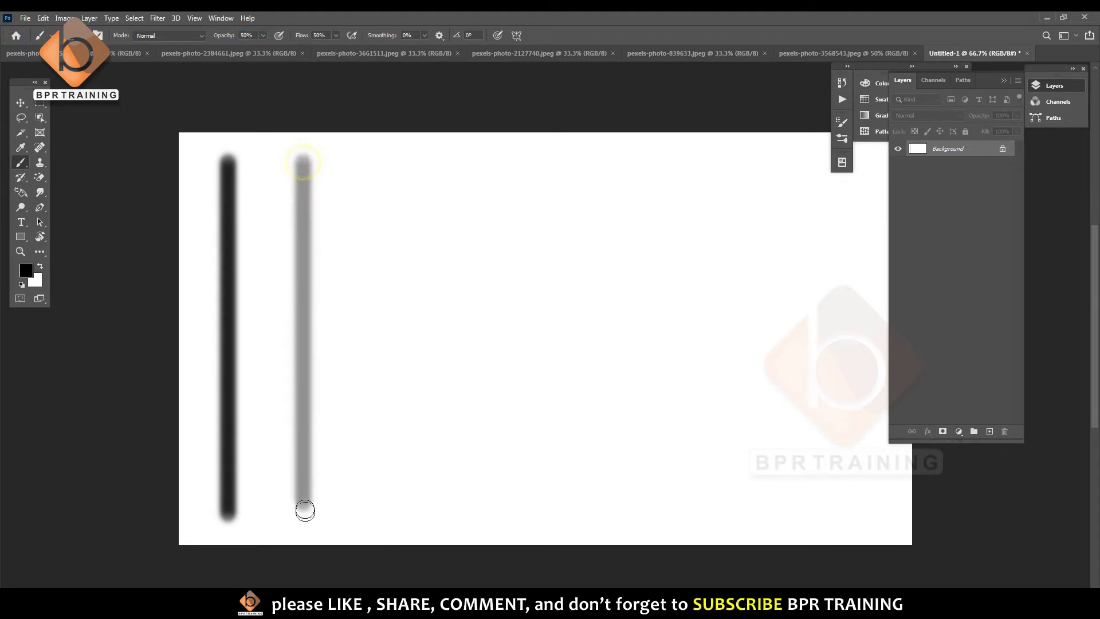
{"action": "left_click", "coordinate": [253, 35]}
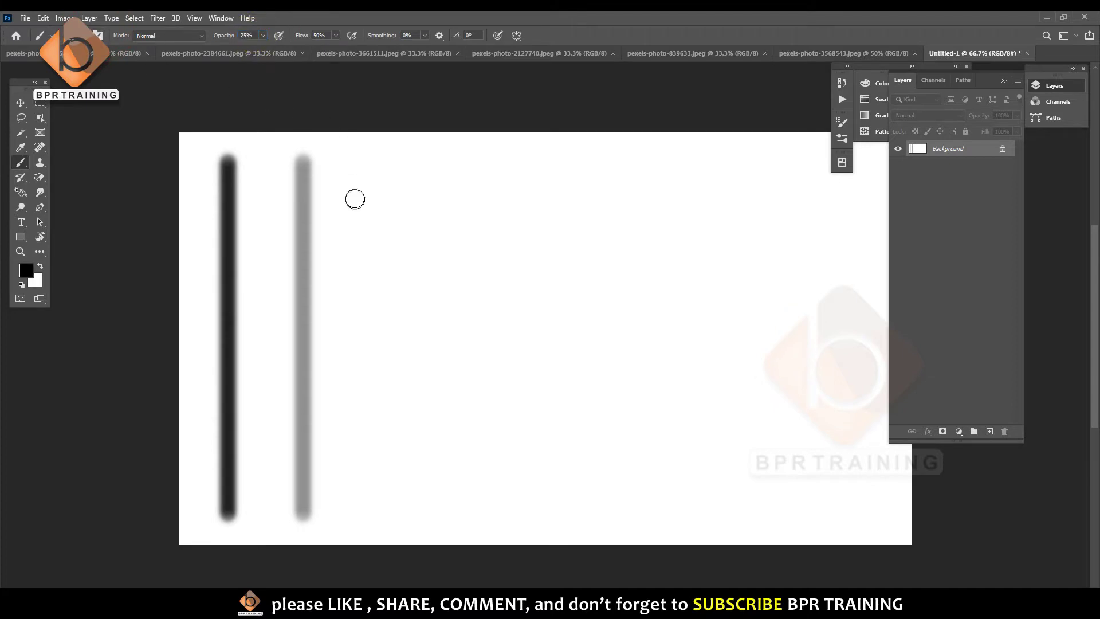
{"action": "type", "text": "25"}
{"action": "left_click_drag", "start_coordinate": [347, 161], "coordinate": [348, 522]}
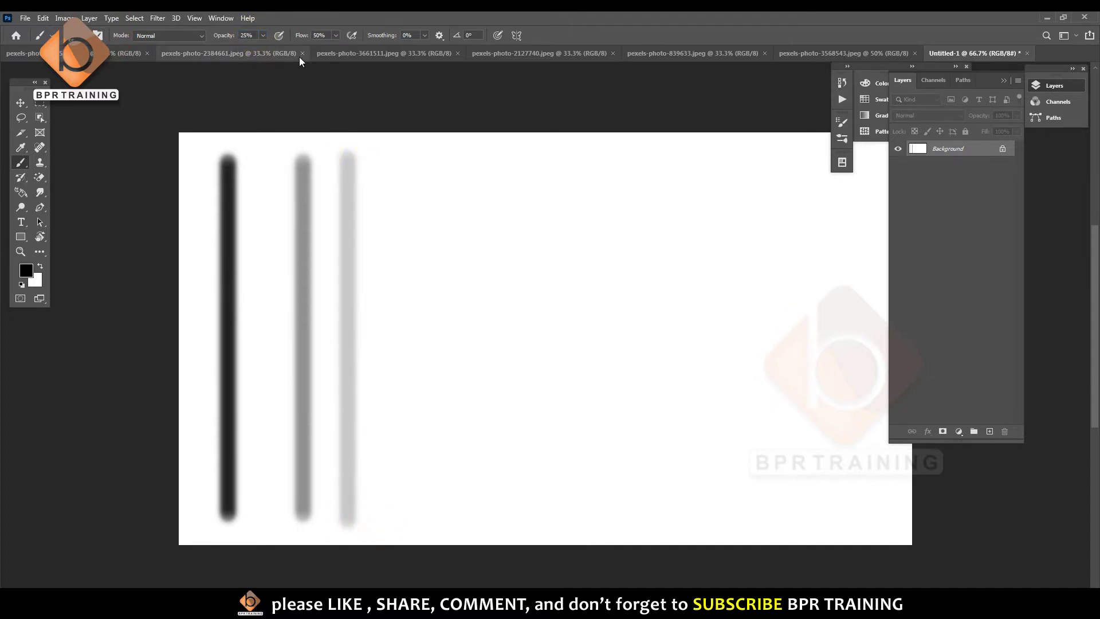
Raise brush opacity to 100% and paint a solid black vertical line further right.
{"action": "left_click", "coordinate": [258, 36]}
{"action": "left_click", "coordinate": [262, 35]}
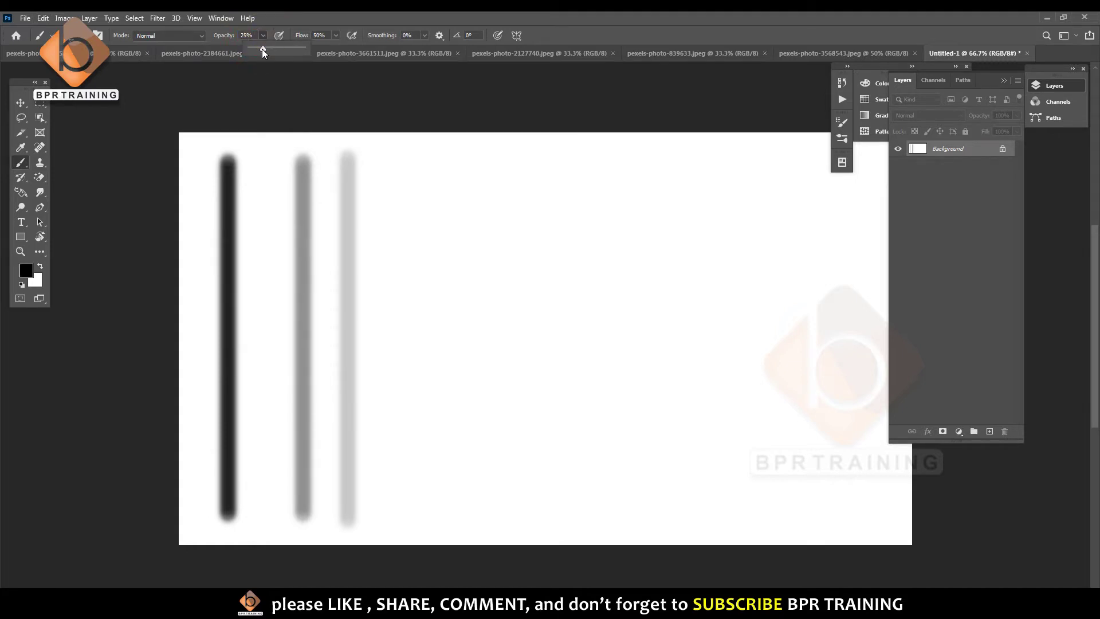
{"action": "left_click_drag", "start_coordinate": [263, 49], "coordinate": [425, 53]}
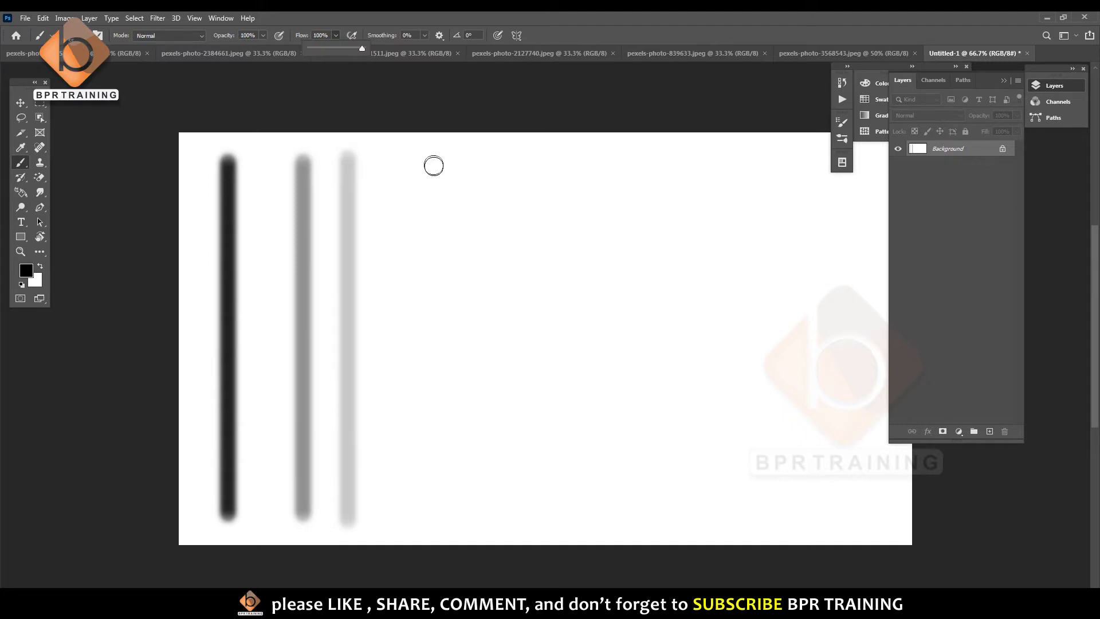
{"action": "left_click_drag", "start_coordinate": [450, 156], "coordinate": [461, 519]}
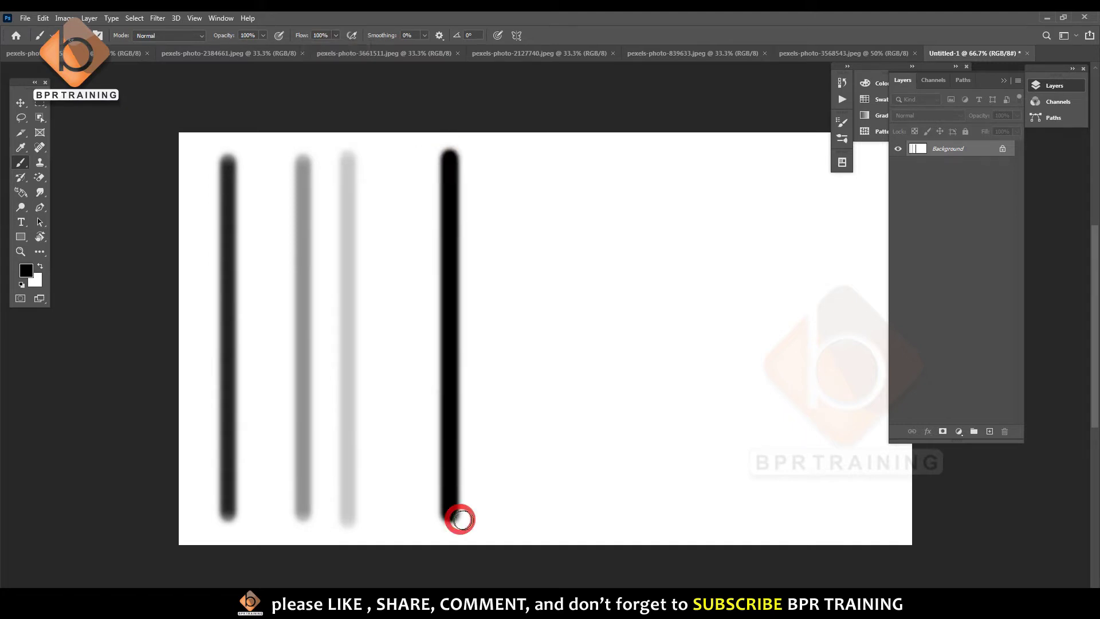
Set brush flow to 50% and paint a dark vertical test line.
{"action": "left_click", "coordinate": [324, 35]}
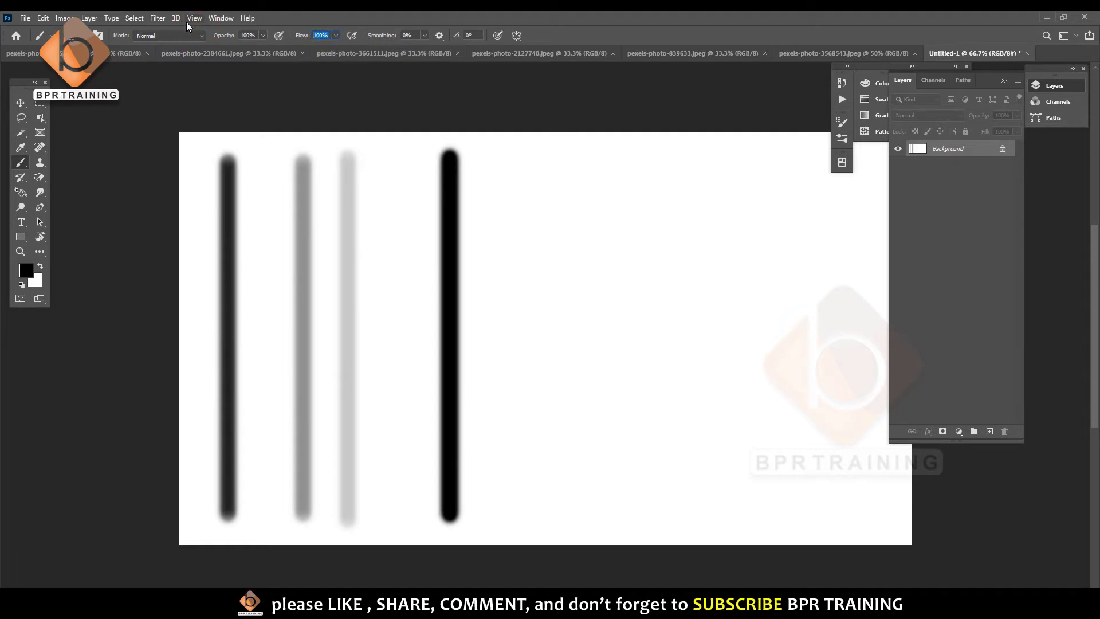
{"action": "type", "text": "50"}
{"action": "left_click_drag", "start_coordinate": [510, 152], "coordinate": [519, 519]}
{"action": "key", "text": "ctrl+z"}
{"action": "left_click_drag", "start_coordinate": [507, 155], "coordinate": [507, 524]}
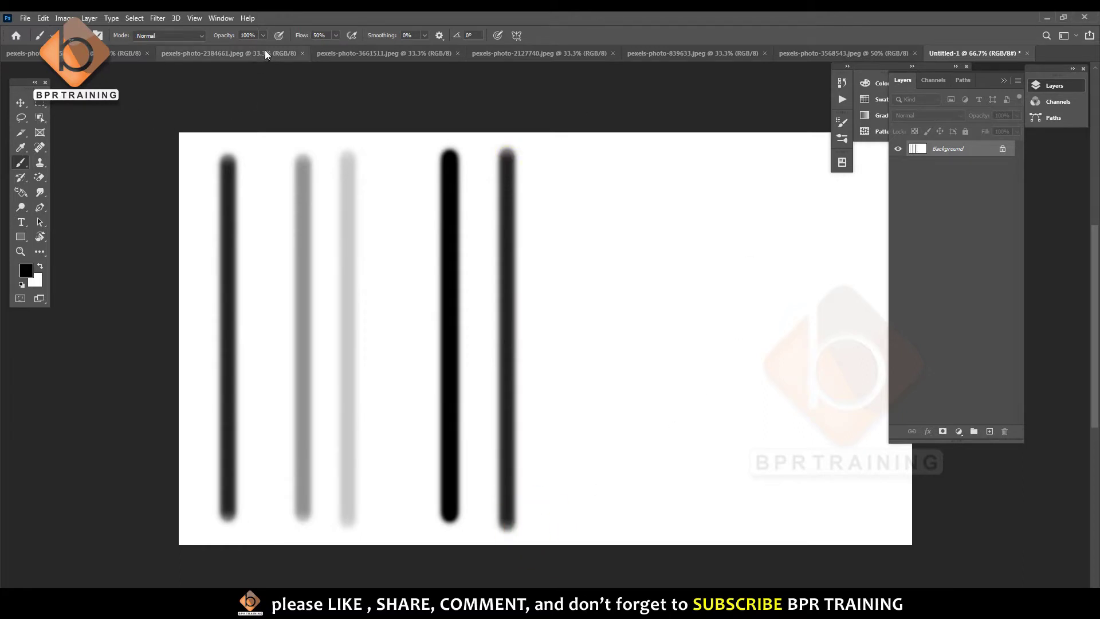
Set brush flow to 25% and paint a medium-grey vertical line beside it.
{"action": "left_click", "coordinate": [321, 35]}
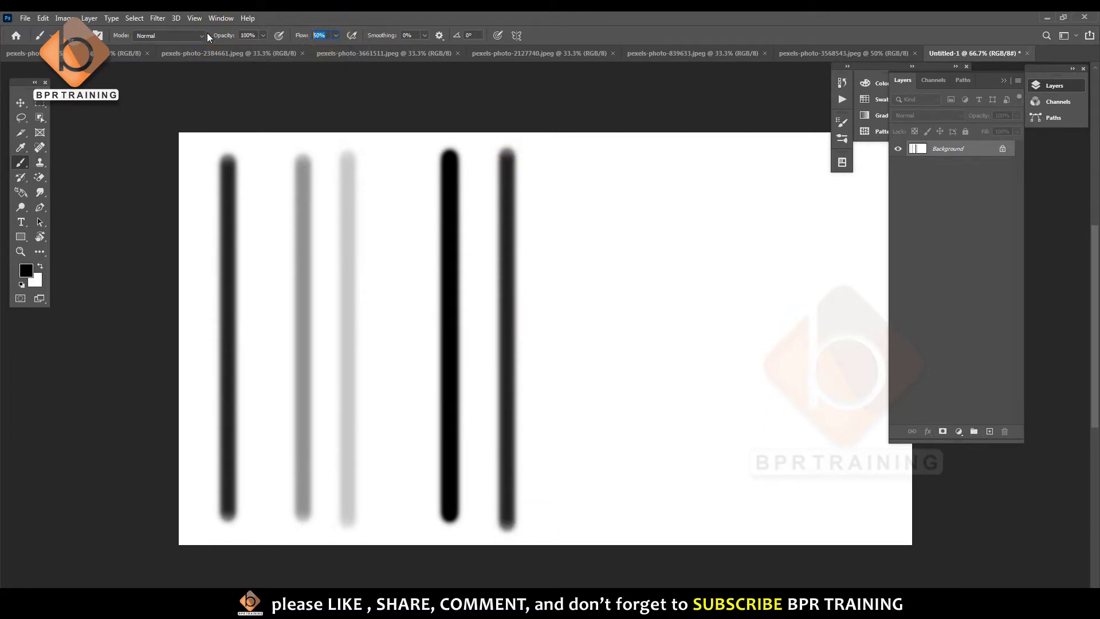
{"action": "type", "text": "25"}
{"action": "key", "text": "Return"}
{"action": "left_click_drag", "start_coordinate": [560, 156], "coordinate": [561, 521]}
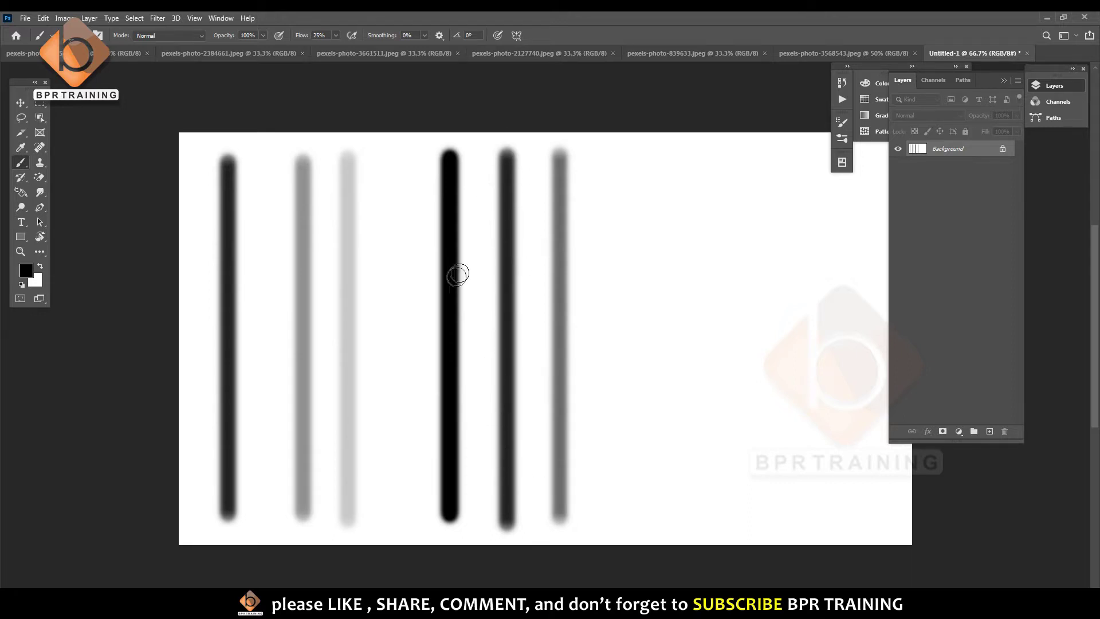
Zoom in to compare the stroke ends, then zoom back out to the whole canvas.
{"action": "left_click", "coordinate": [455, 321]}
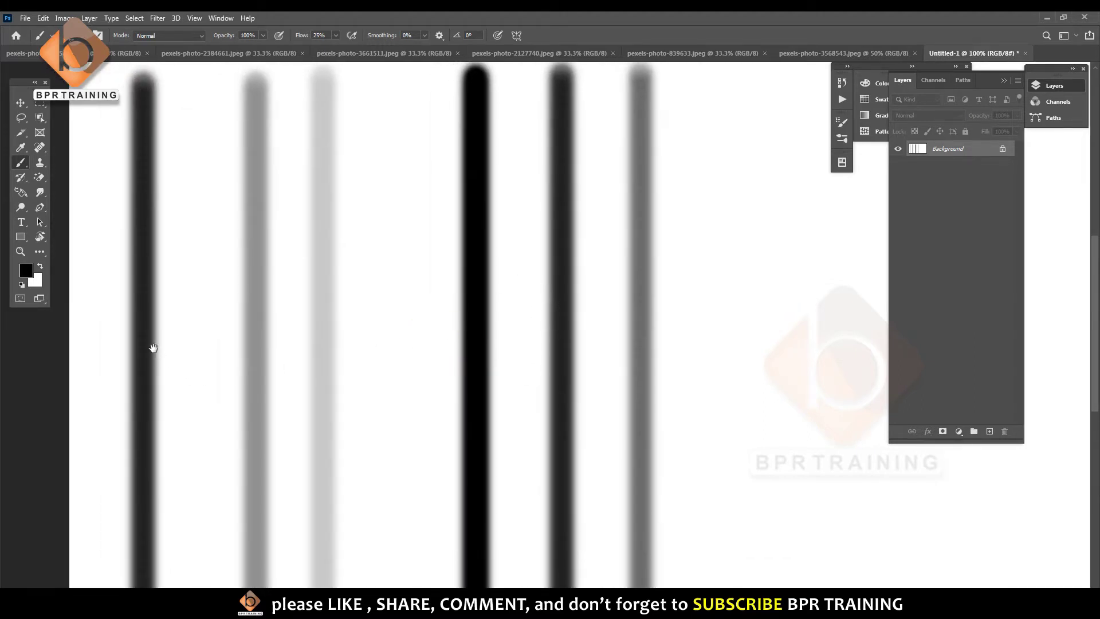
{"action": "left_click_drag", "start_coordinate": [153, 348], "coordinate": [158, 301]}
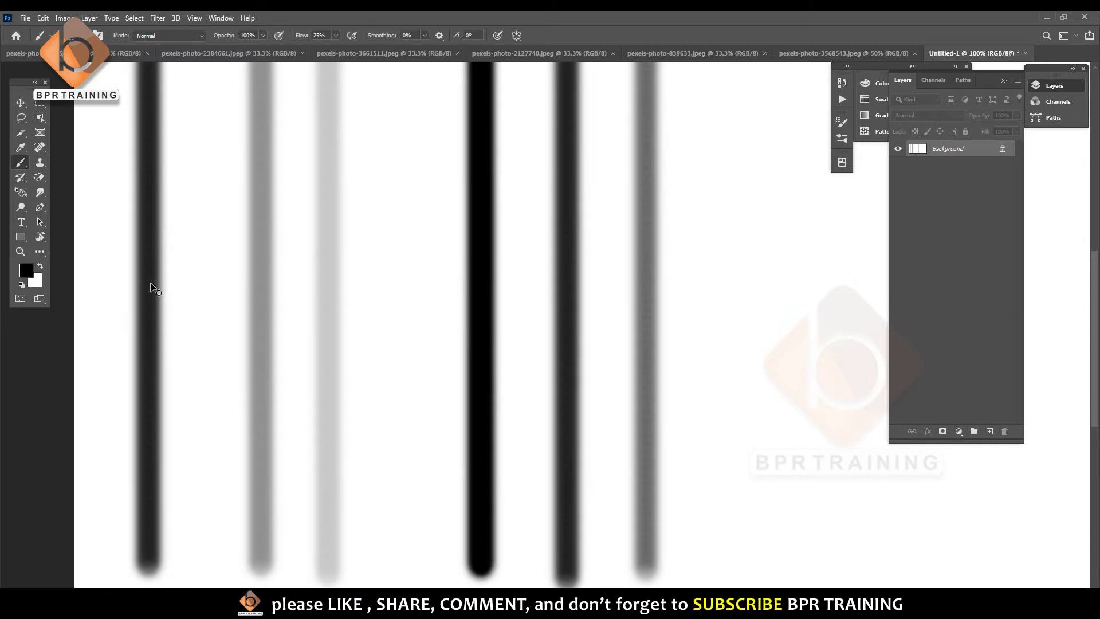
{"action": "key", "text": "ctrl+minus"}
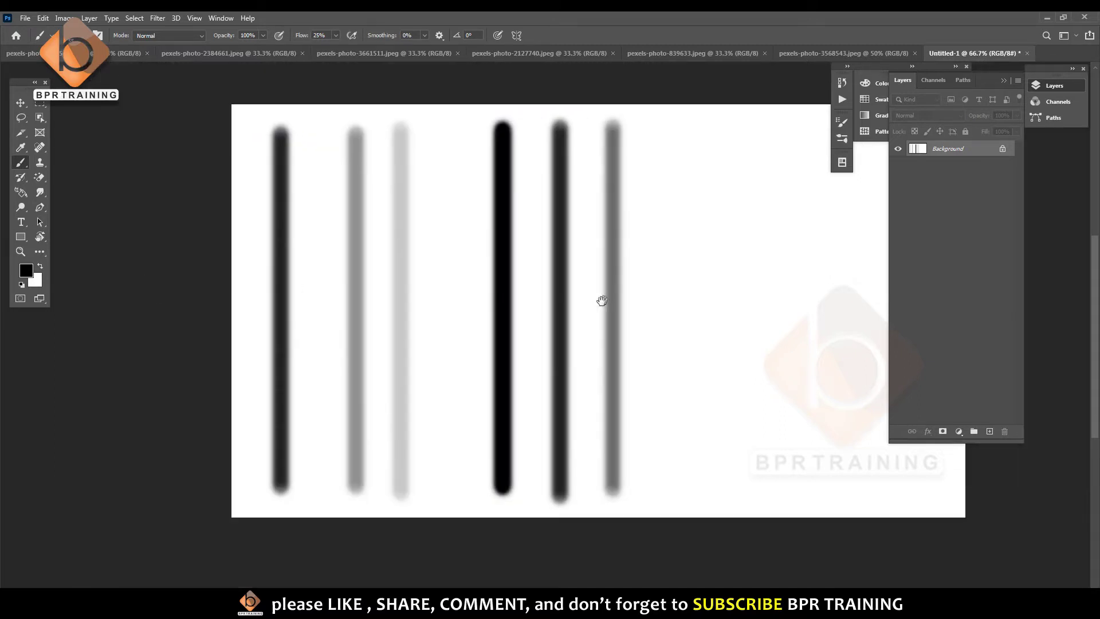
{"action": "left_click_drag", "start_coordinate": [602, 300], "coordinate": [495, 318]}
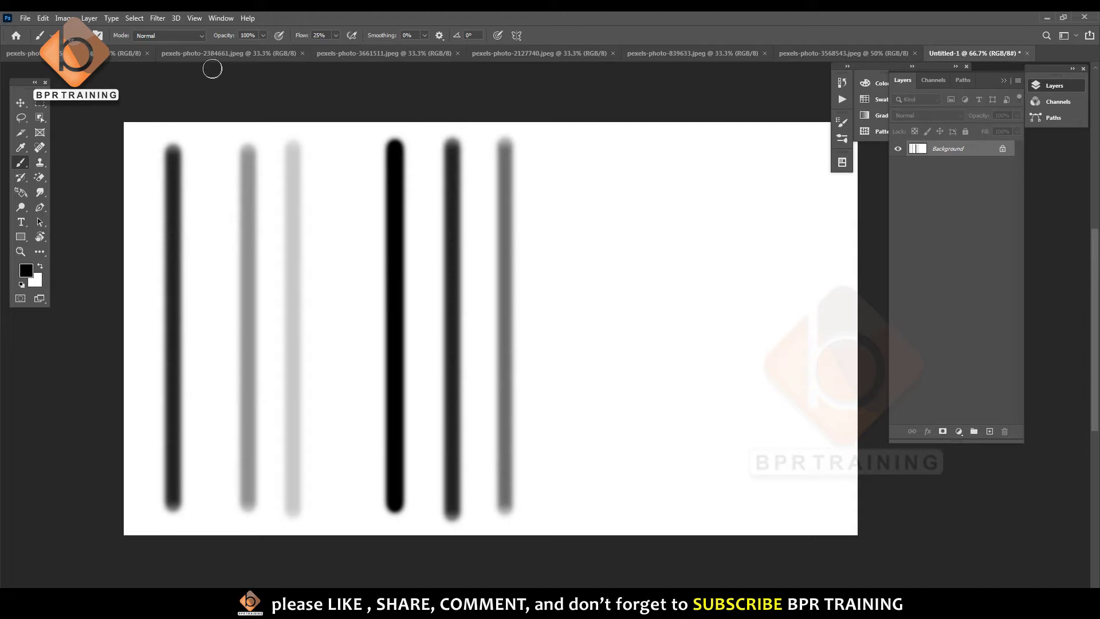
Undo the two flow strokes, enlarge the brush, and test then clear a large soft blob.
{"action": "key", "text": "ctrl+z"}
{"action": "key", "text": "ctrl+z"}
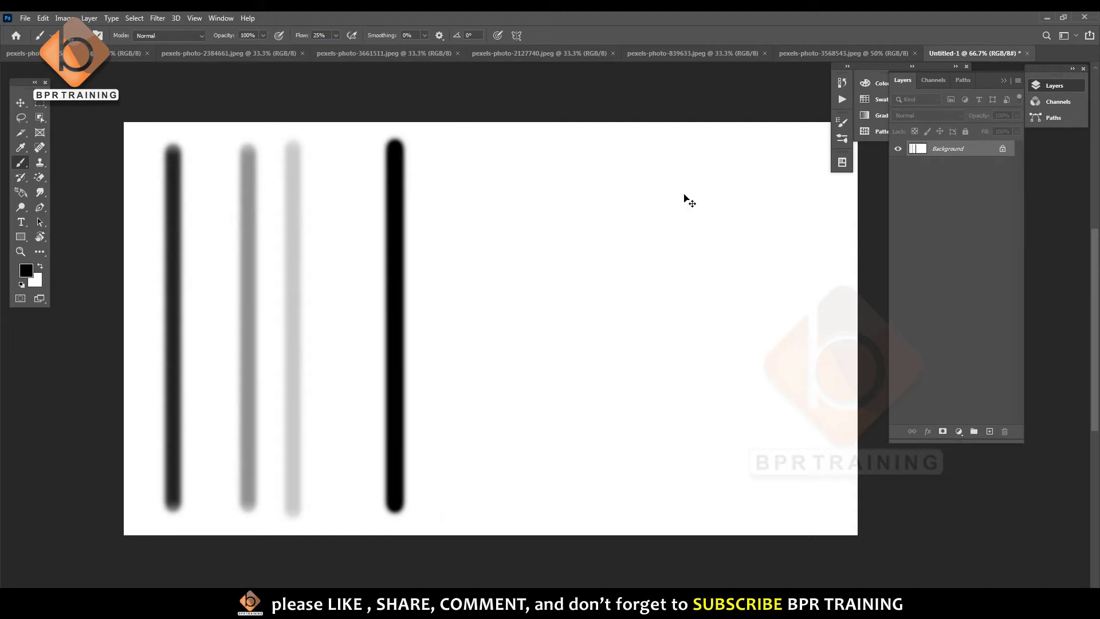
{"action": "key", "text": "ctrl+z"}
{"action": "key", "text": "ctrl+z"}
{"action": "key", "text": "ctrl+z"}
{"action": "key", "text": "ctrl+z"}
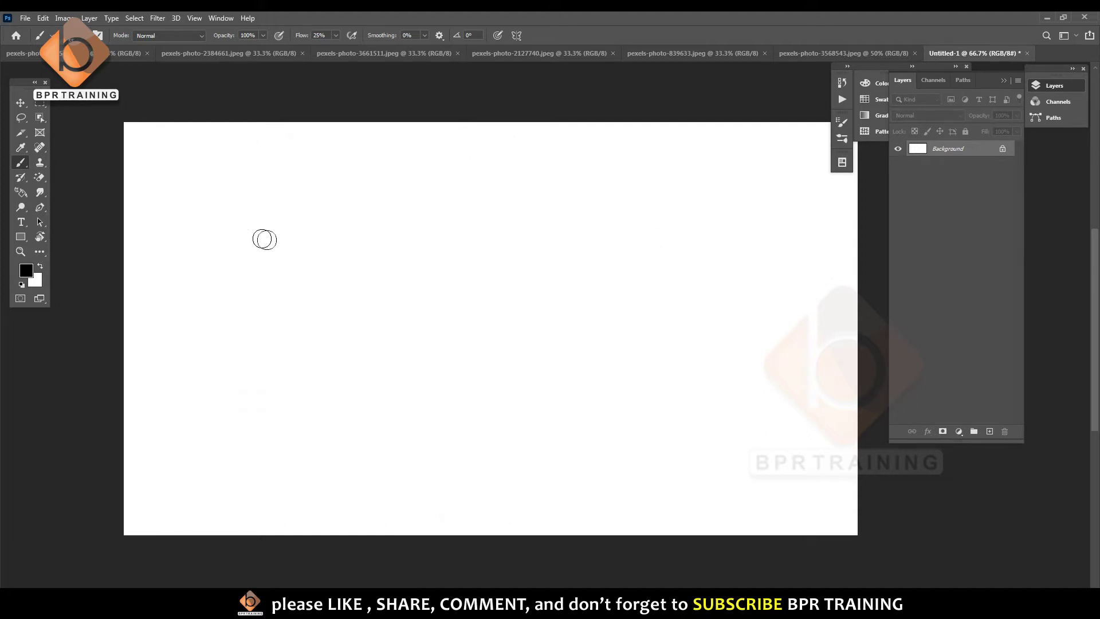
{"action": "key", "text": "bracketright"}
{"action": "key", "text": "bracketright"}
{"action": "key", "text": "bracketright"}
{"action": "key", "text": "bracketright"}
{"action": "key", "text": "bracketright"}
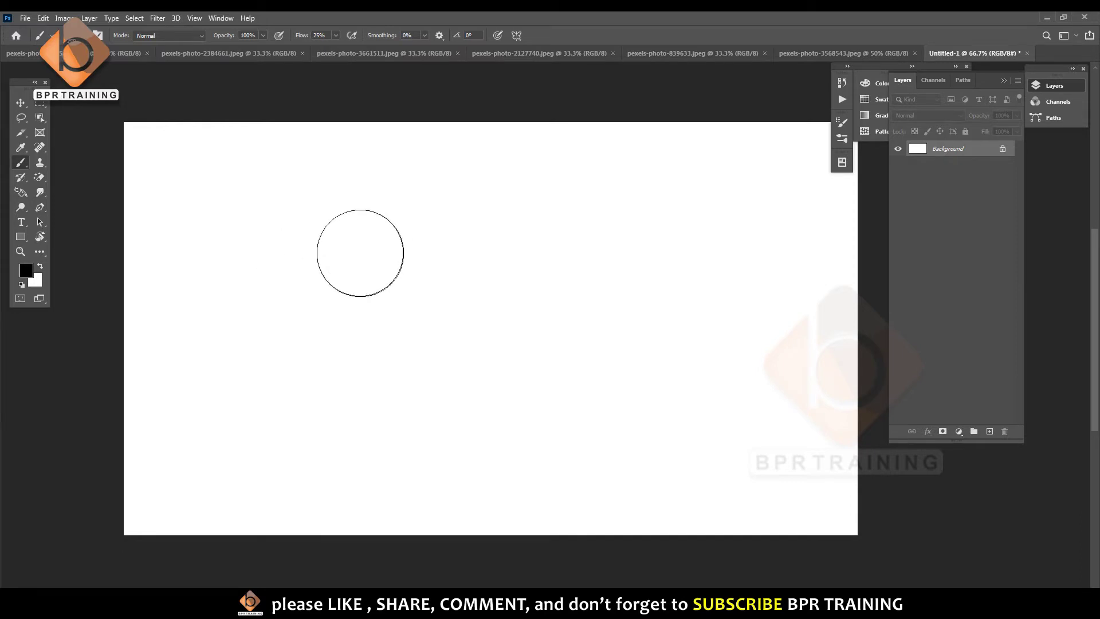
{"action": "key", "text": "bracketright"}
{"action": "mouse_move", "coordinate": [360, 253]}
{"action": "left_mouse_down"}
{"action": "mouse_move", "coordinate": [479, 217]}
{"action": "mouse_move", "coordinate": [368, 221]}
{"action": "mouse_move", "coordinate": [283, 369]}
{"action": "mouse_move", "coordinate": [290, 344]}
{"action": "mouse_move", "coordinate": [430, 240]}
{"action": "mouse_move", "coordinate": [393, 406]}
{"action": "mouse_move", "coordinate": [268, 281]}
{"action": "mouse_move", "coordinate": [413, 321]}
{"action": "mouse_move", "coordinate": [258, 392]}
{"action": "mouse_move", "coordinate": [479, 343]}
{"action": "mouse_move", "coordinate": [349, 263]}
{"action": "left_mouse_up"}
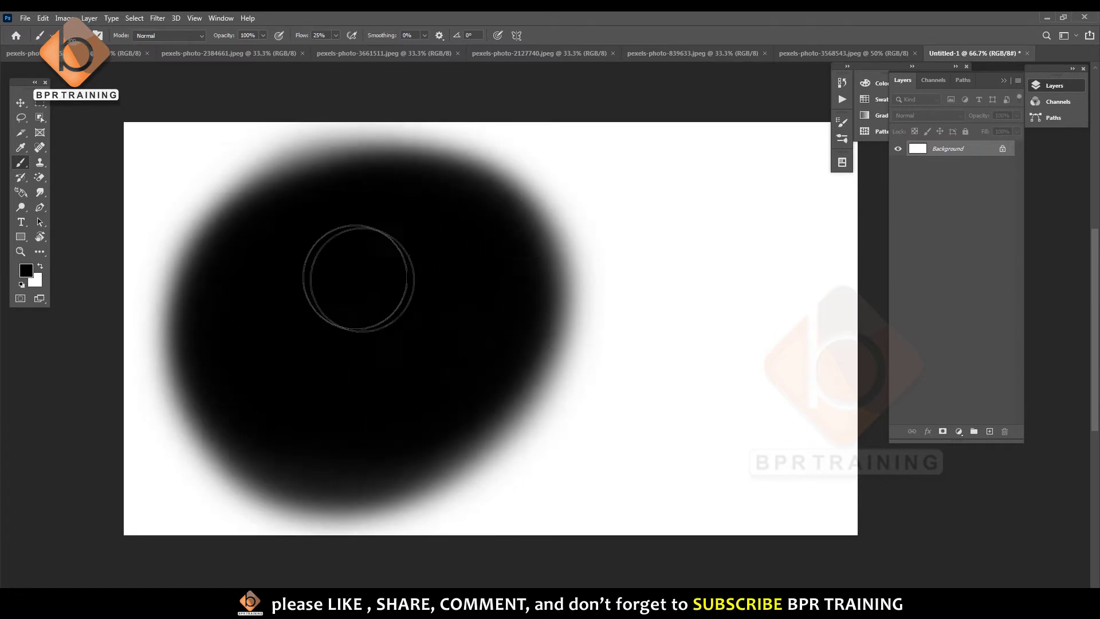
{"action": "key", "text": "ctrl+BackSpace"}
Set brush flow to 50% and select the opacity value for editing.
{"action": "left_click", "coordinate": [336, 36]}
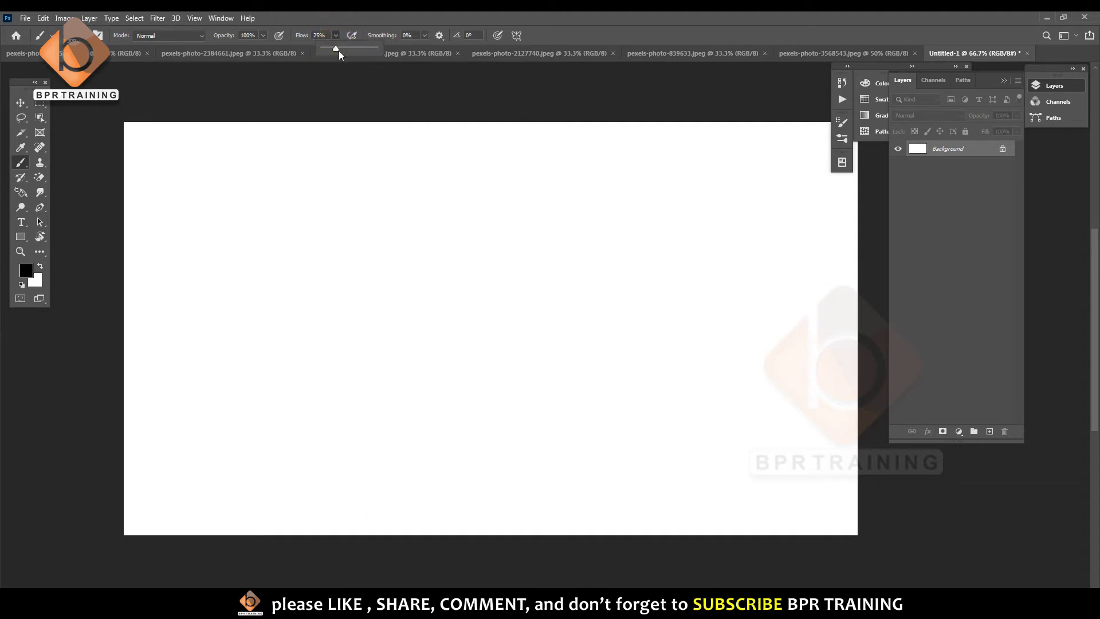
{"action": "left_click", "coordinate": [320, 35]}
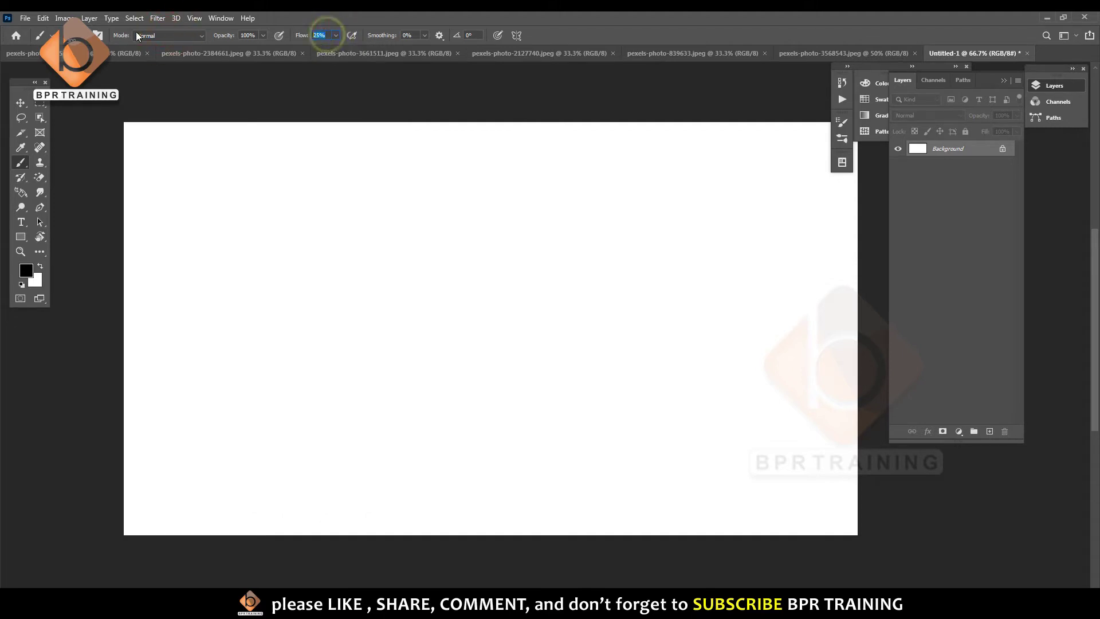
{"action": "type", "text": "50"}
{"action": "key", "text": "Return"}
{"action": "left_click", "coordinate": [262, 35]}
{"action": "left_click", "coordinate": [248, 35]}
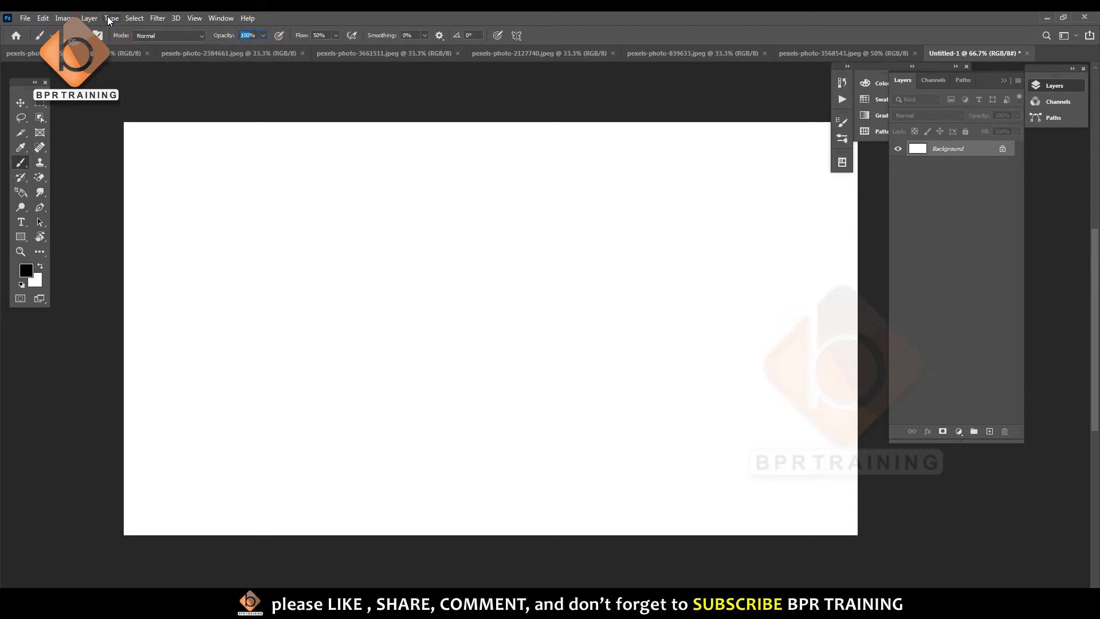
Paint faint grey strokes at 10% opacity across the canvas, then clear it to white.
{"action": "type", "text": "10"}
{"action": "key", "text": "Return"}
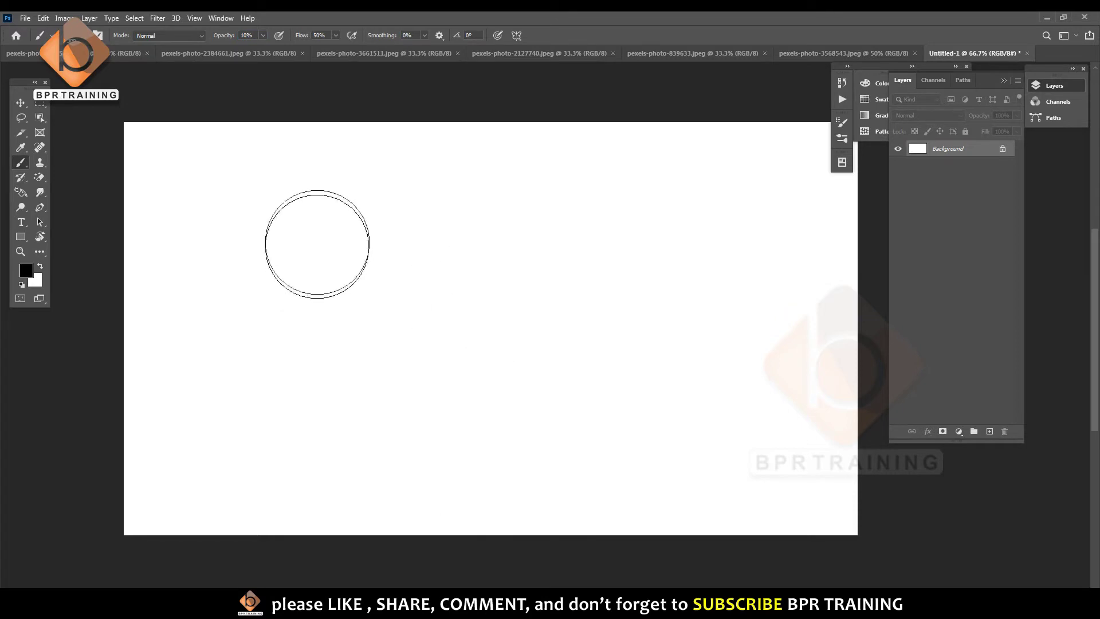
{"action": "mouse_move", "coordinate": [319, 234]}
{"action": "left_mouse_down"}
{"action": "mouse_move", "coordinate": [368, 201]}
{"action": "mouse_move", "coordinate": [209, 343]}
{"action": "mouse_move", "coordinate": [401, 220]}
{"action": "mouse_move", "coordinate": [449, 226]}
{"action": "mouse_move", "coordinate": [474, 339]}
{"action": "mouse_move", "coordinate": [241, 428]}
{"action": "mouse_move", "coordinate": [243, 218]}
{"action": "mouse_move", "coordinate": [135, 430]}
{"action": "mouse_move", "coordinate": [684, 304]}
{"action": "mouse_move", "coordinate": [455, 585]}
{"action": "mouse_move", "coordinate": [618, 553]}
{"action": "left_mouse_up"}
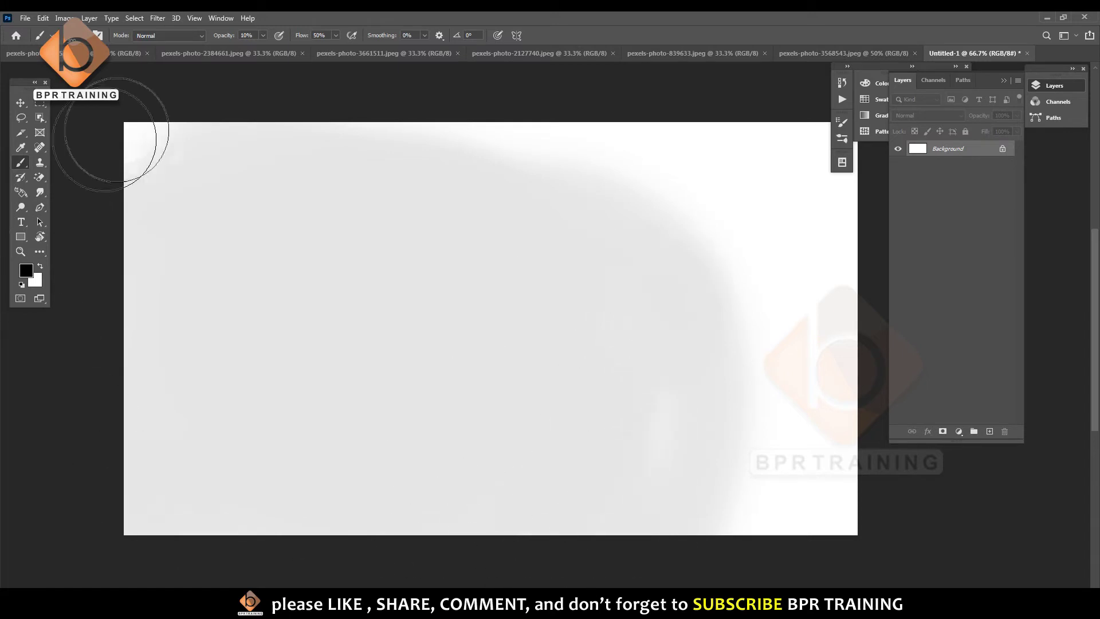
{"action": "mouse_move", "coordinate": [110, 135]}
{"action": "left_mouse_down"}
{"action": "mouse_move", "coordinate": [644, 153]}
{"action": "mouse_move", "coordinate": [717, 265]}
{"action": "mouse_move", "coordinate": [795, 142]}
{"action": "mouse_move", "coordinate": [796, 57]}
{"action": "mouse_move", "coordinate": [786, 307]}
{"action": "mouse_move", "coordinate": [679, 567]}
{"action": "mouse_move", "coordinate": [843, 133]}
{"action": "left_mouse_up"}
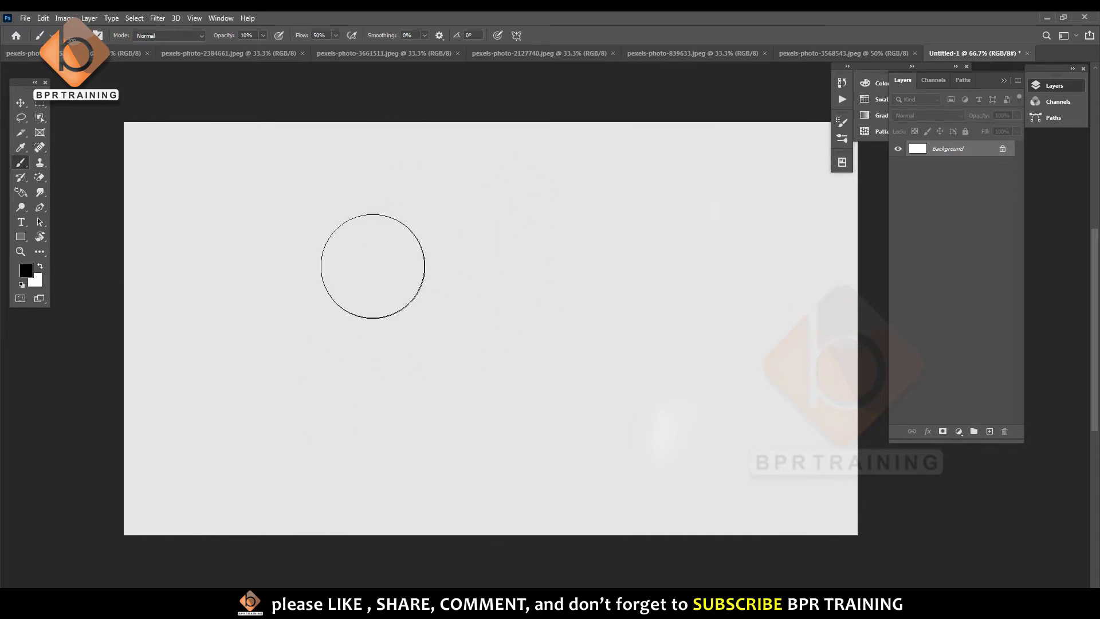
{"action": "left_click", "coordinate": [373, 259]}
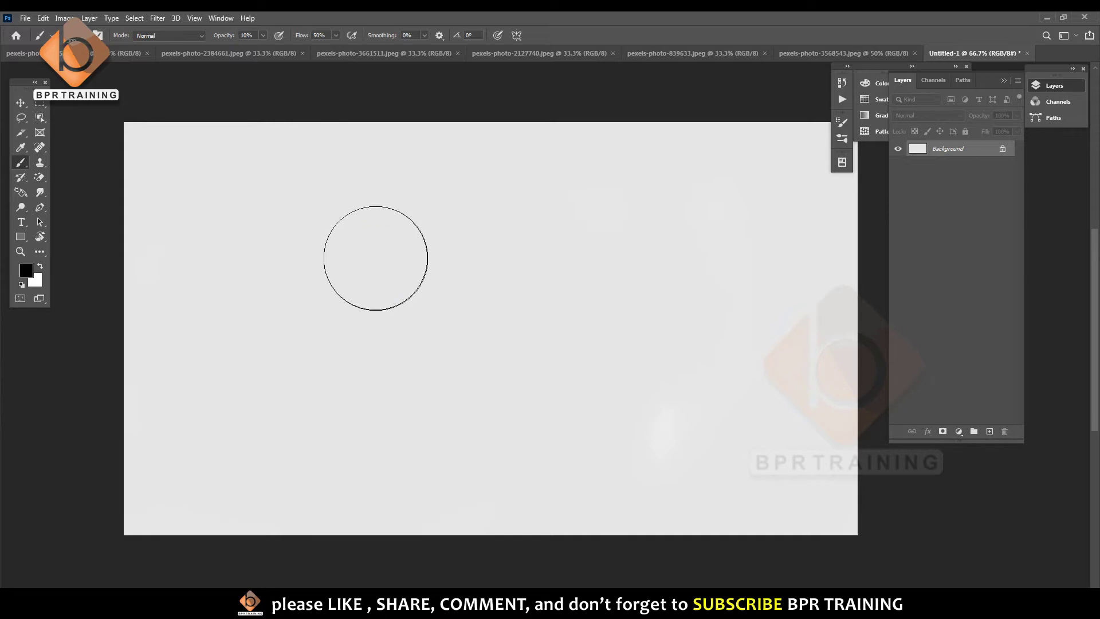
{"action": "mouse_move", "coordinate": [281, 192]}
{"action": "left_mouse_down"}
{"action": "mouse_move", "coordinate": [309, 418]}
{"action": "mouse_move", "coordinate": [245, 319]}
{"action": "mouse_move", "coordinate": [160, 221]}
{"action": "mouse_move", "coordinate": [135, 258]}
{"action": "mouse_move", "coordinate": [298, 541]}
{"action": "left_mouse_up"}
{"action": "left_click_drag", "start_coordinate": [365, 538], "coordinate": [410, 229]}
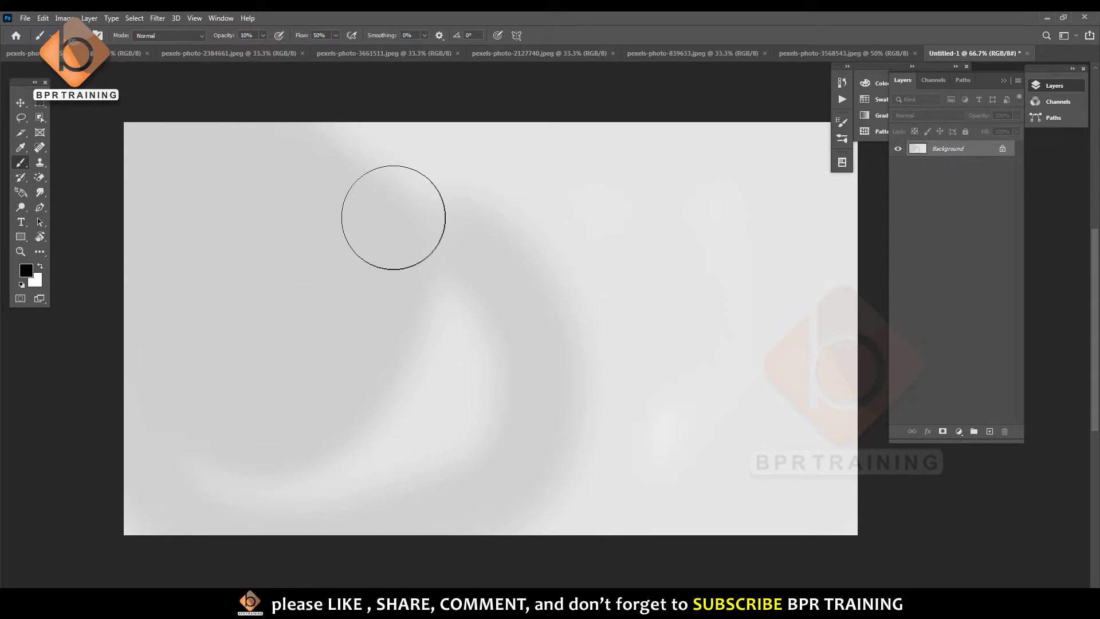
{"action": "key", "text": "ctrl+BackSpace"}
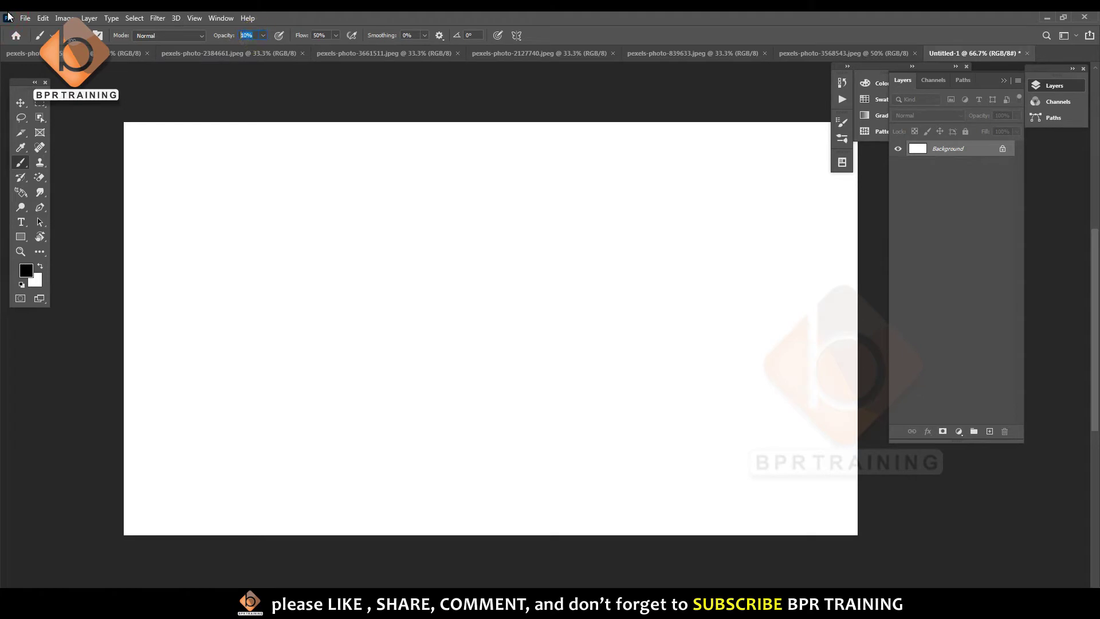
{"action": "type", "text": "20"}
Build up overlapping 20% opacity grey strokes down the left side, then undo the latest passes.
{"action": "mouse_move", "coordinate": [281, 222]}
{"action": "left_mouse_down"}
{"action": "mouse_move", "coordinate": [272, 471]}
{"action": "mouse_move", "coordinate": [258, 103]}
{"action": "mouse_move", "coordinate": [288, 111]}
{"action": "mouse_move", "coordinate": [252, 78]}
{"action": "mouse_move", "coordinate": [269, 173]}
{"action": "left_mouse_up"}
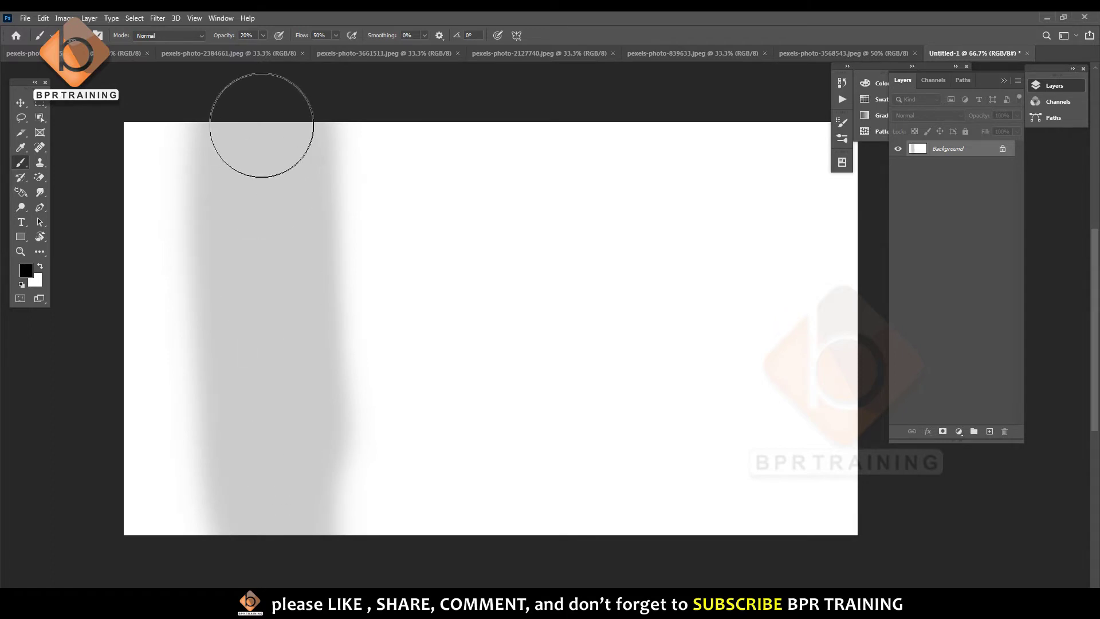
{"action": "mouse_move", "coordinate": [262, 122]}
{"action": "left_mouse_down"}
{"action": "mouse_move", "coordinate": [270, 466]}
{"action": "mouse_move", "coordinate": [229, 75]}
{"action": "left_mouse_up"}
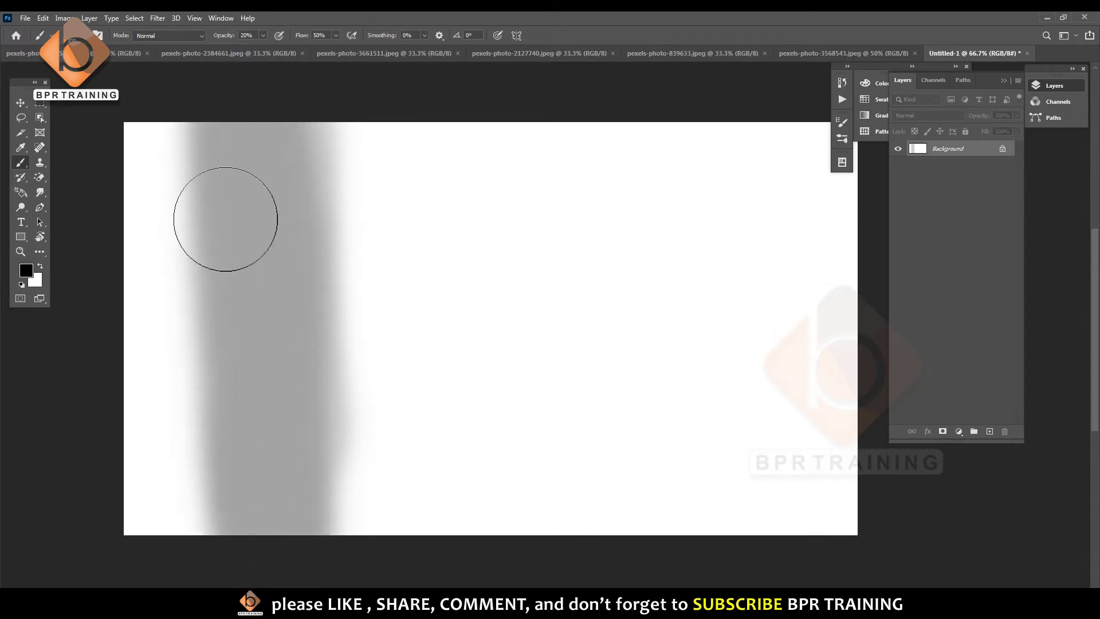
{"action": "left_click_drag", "start_coordinate": [224, 216], "coordinate": [253, 344]}
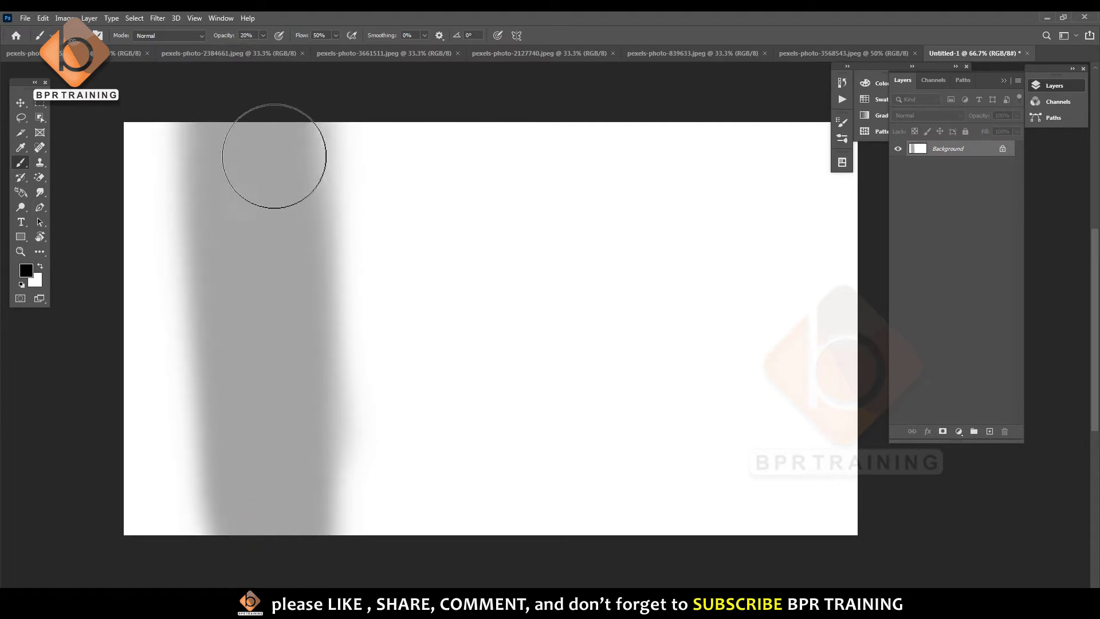
{"action": "mouse_move", "coordinate": [269, 155]}
{"action": "left_mouse_down"}
{"action": "mouse_move", "coordinate": [258, 145]}
{"action": "mouse_move", "coordinate": [287, 537]}
{"action": "mouse_move", "coordinate": [278, 417]}
{"action": "mouse_move", "coordinate": [278, 485]}
{"action": "left_mouse_up"}
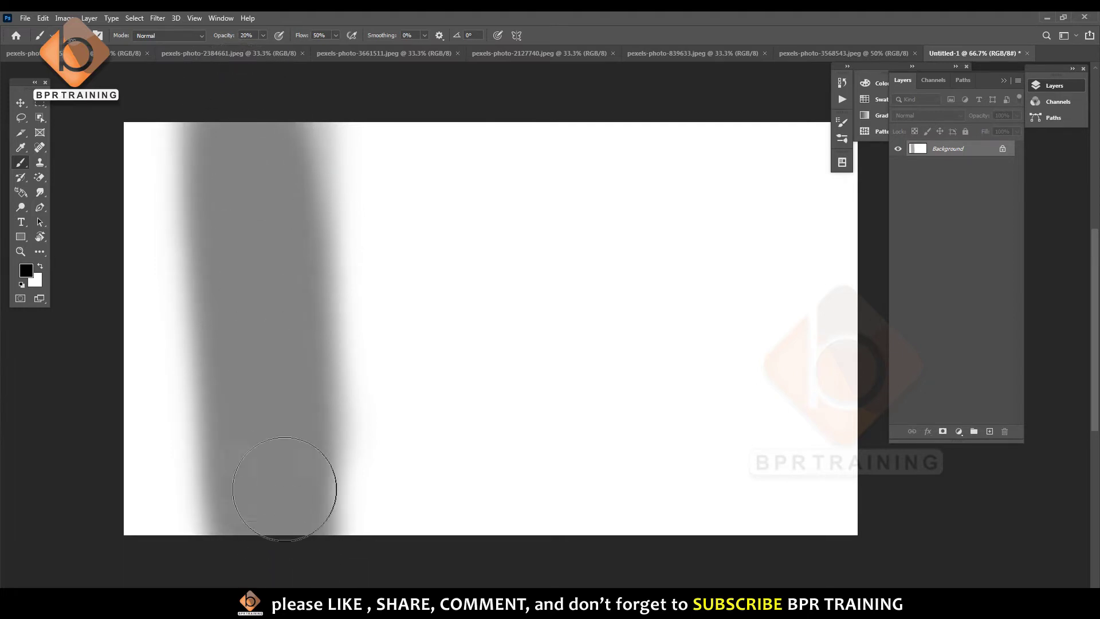
{"action": "left_click", "coordinate": [256, 129], "text": "shift"}
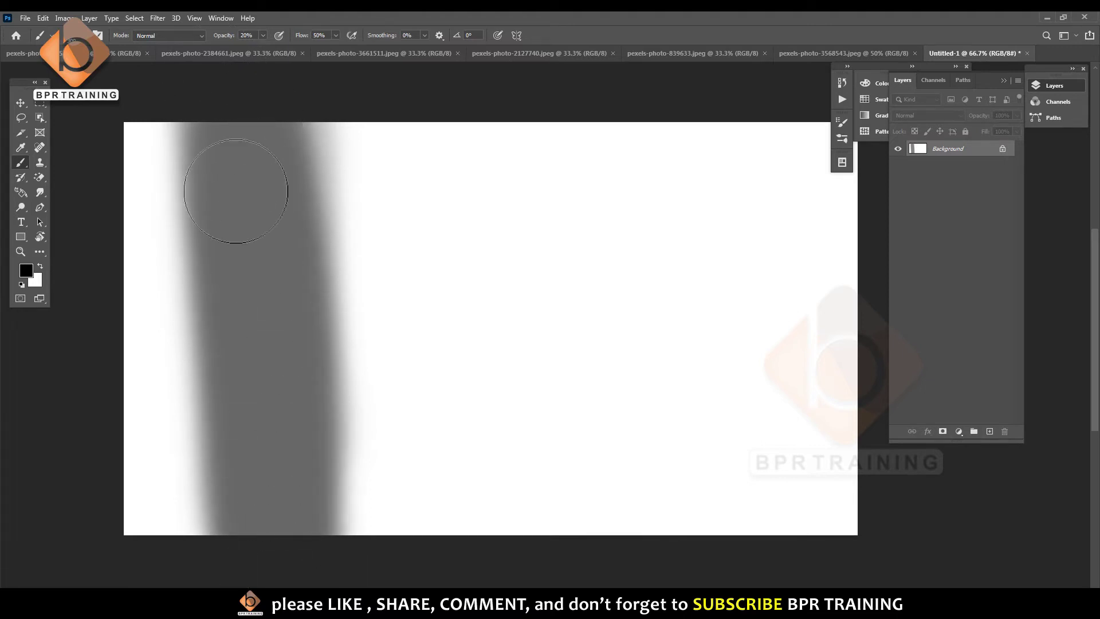
{"action": "left_click", "coordinate": [243, 150], "text": "shift"}
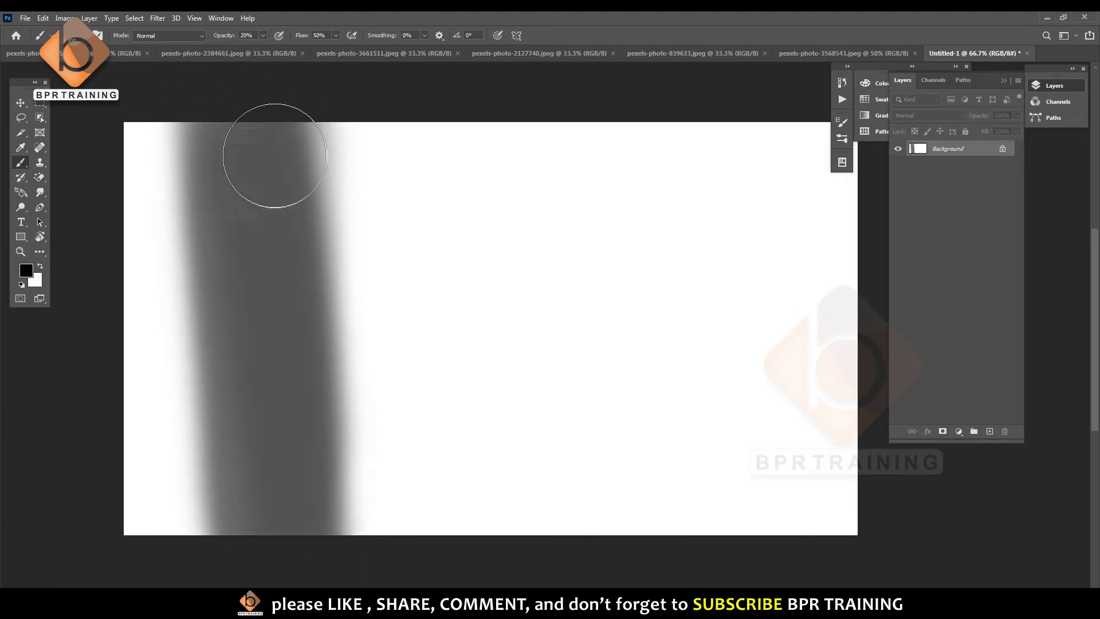
{"action": "left_click", "coordinate": [325, 522], "text": "shift"}
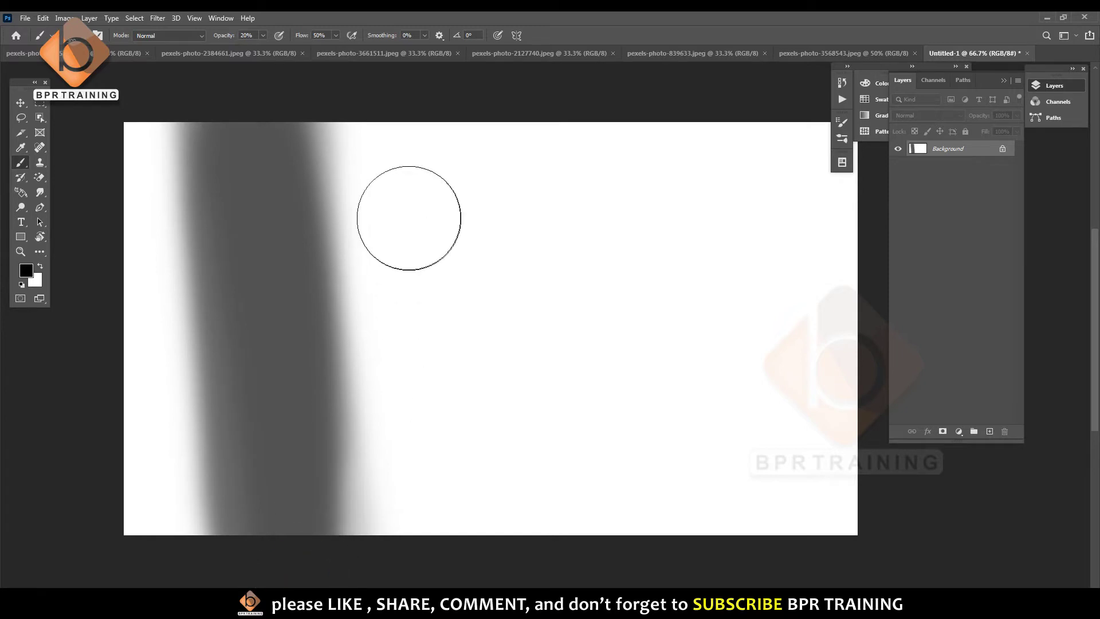
{"action": "key", "text": "ctrl+z"}
{"action": "key", "text": "ctrl+z"}
{"action": "key", "text": "ctrl+z"}
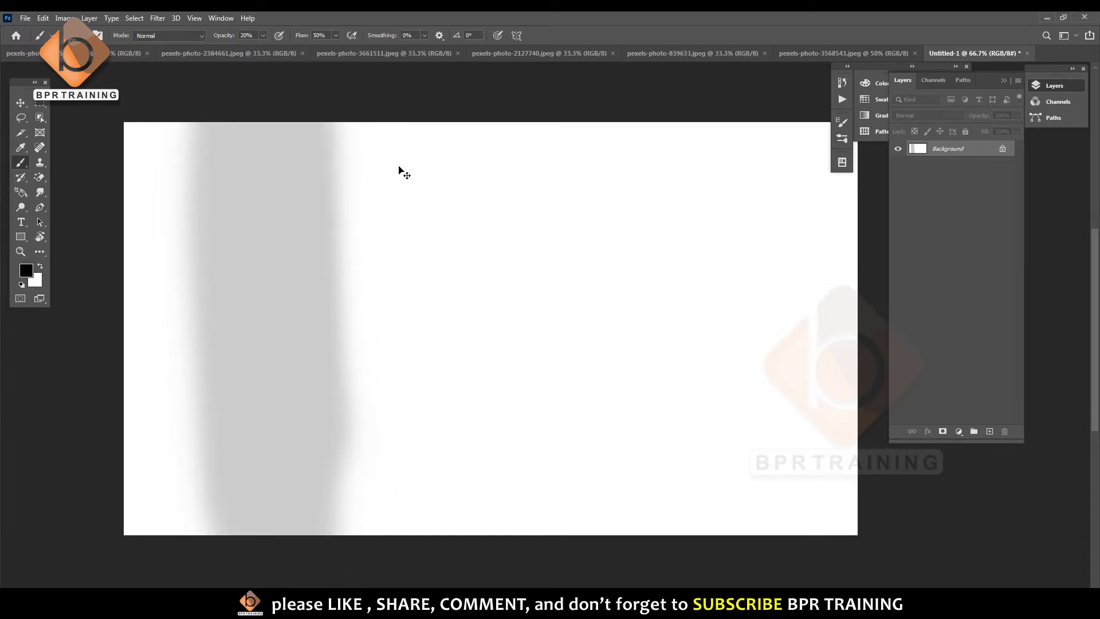
{"action": "key", "text": "ctrl+z"}
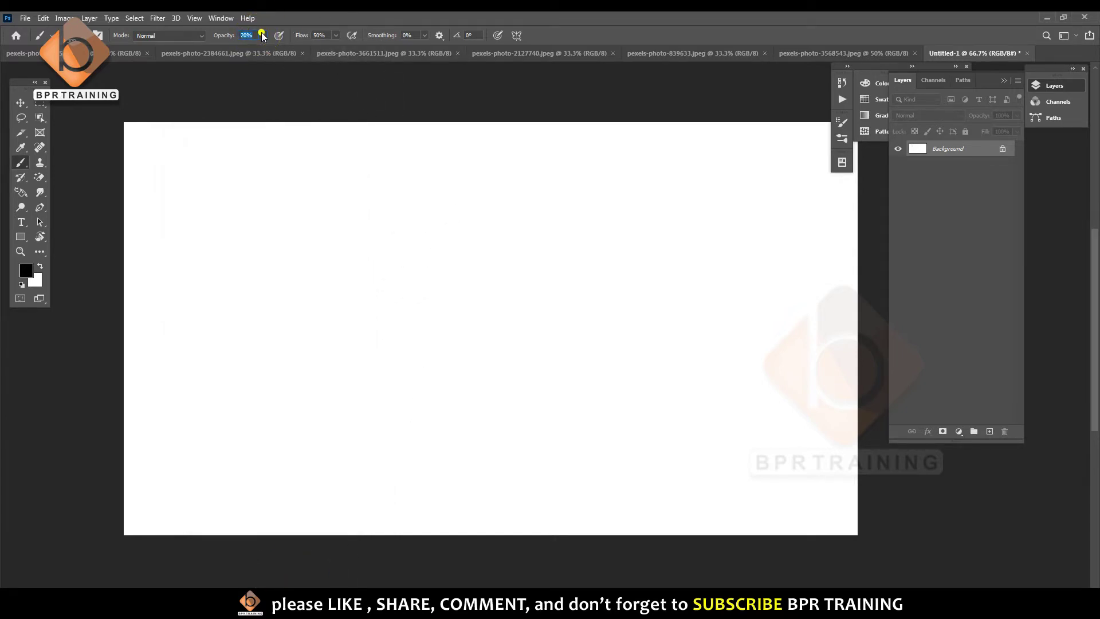
Raise opacity to 100%, test and undo a black scribble, then paint strokes at 10% flow.
{"action": "left_click_drag", "start_coordinate": [260, 46], "coordinate": [481, 62]}
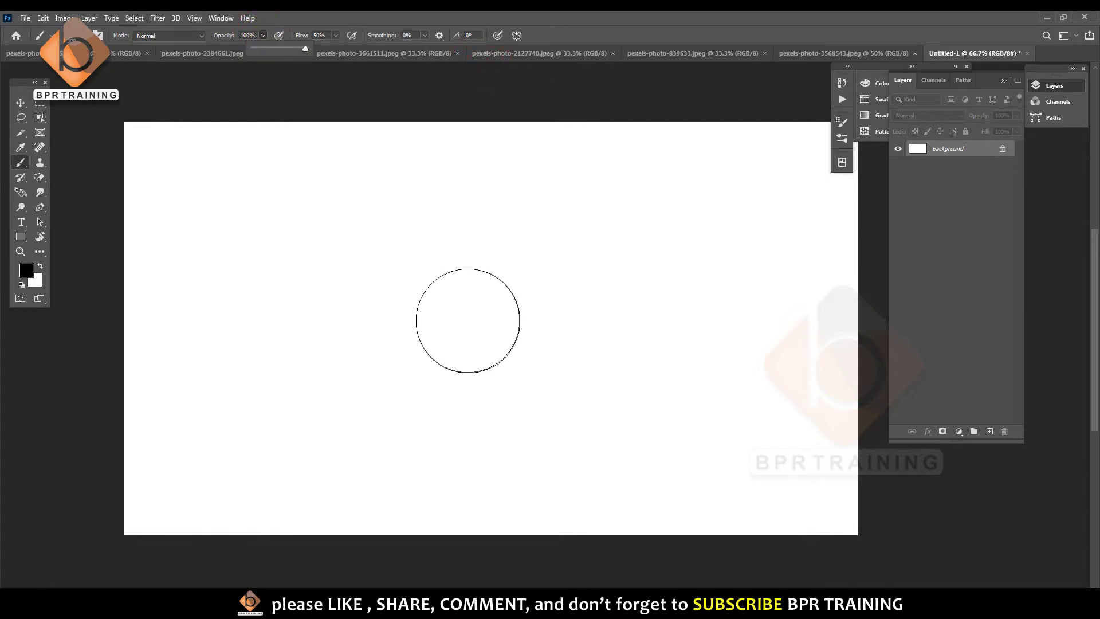
{"action": "left_click_drag", "start_coordinate": [369, 247], "coordinate": [413, 314]}
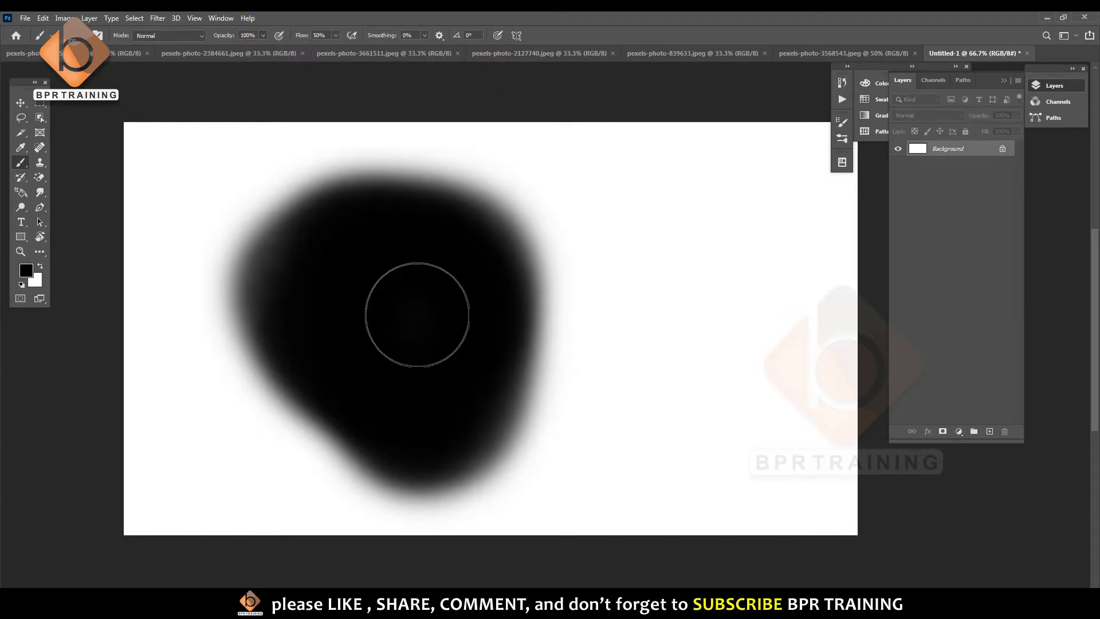
{"action": "key", "text": "ctrl+z"}
{"action": "left_click", "coordinate": [327, 35]}
{"action": "type", "text": "10"}
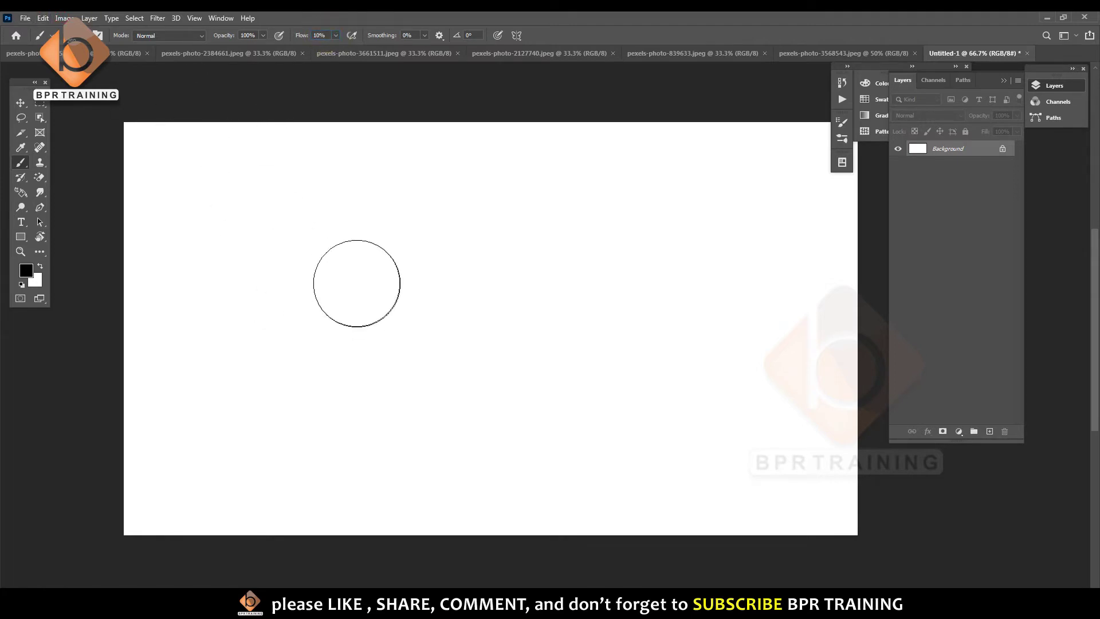
{"action": "mouse_move", "coordinate": [356, 284]}
{"action": "left_mouse_down"}
{"action": "mouse_move", "coordinate": [340, 342]}
{"action": "mouse_move", "coordinate": [555, 277]}
{"action": "mouse_move", "coordinate": [314, 418]}
{"action": "mouse_move", "coordinate": [257, 327]}
{"action": "mouse_move", "coordinate": [238, 258]}
{"action": "mouse_move", "coordinate": [556, 233]}
{"action": "mouse_move", "coordinate": [474, 285]}
{"action": "mouse_move", "coordinate": [234, 287]}
{"action": "mouse_move", "coordinate": [229, 184]}
{"action": "mouse_move", "coordinate": [305, 490]}
{"action": "mouse_move", "coordinate": [358, 184]}
{"action": "mouse_move", "coordinate": [201, 508]}
{"action": "left_mouse_up"}
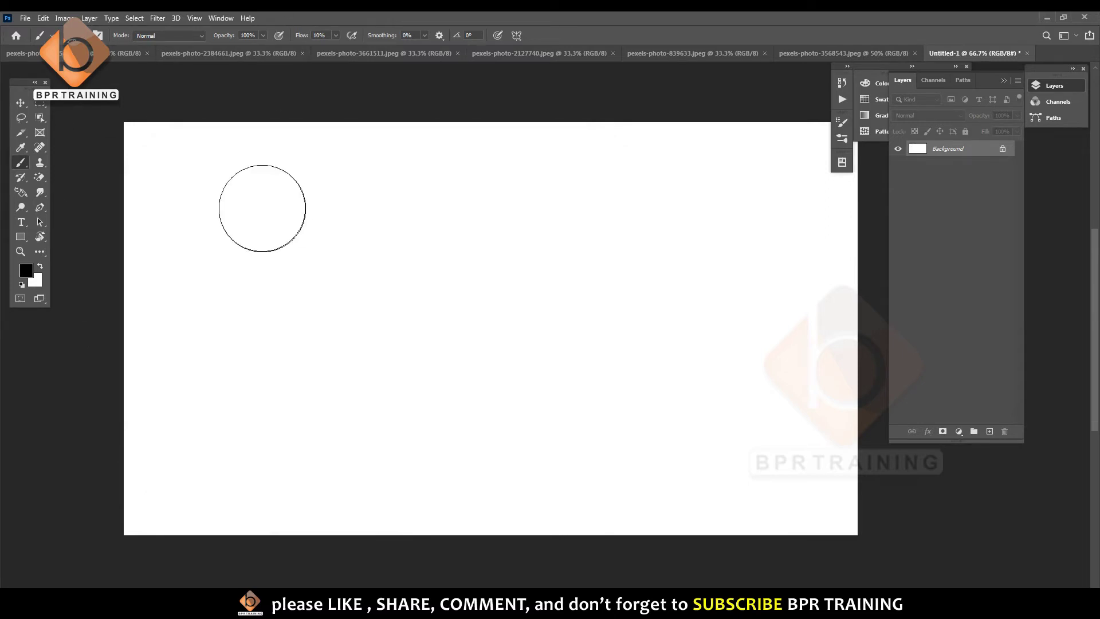
{"action": "mouse_move", "coordinate": [229, 197]}
{"action": "left_mouse_down"}
{"action": "mouse_move", "coordinate": [452, 177]}
{"action": "mouse_move", "coordinate": [516, 184]}
{"action": "mouse_move", "coordinate": [233, 189]}
{"action": "mouse_move", "coordinate": [429, 177]}
{"action": "mouse_move", "coordinate": [317, 135]}
{"action": "left_mouse_up"}
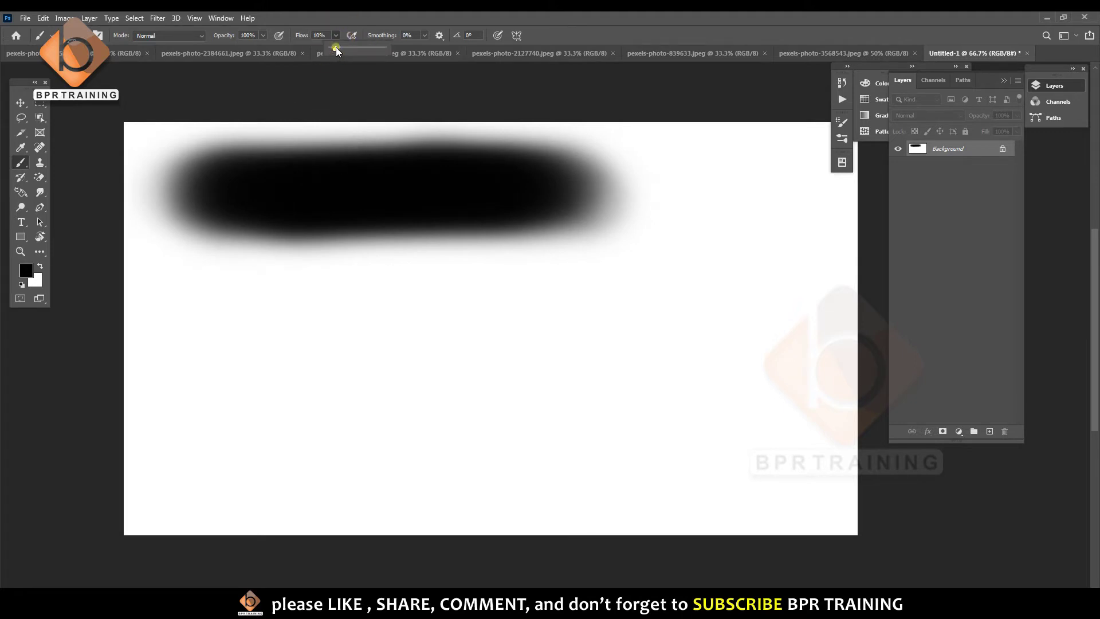
Restore flow to 100%, paint overlapping 20% opacity grey bands, then undo the test strokes.
{"action": "left_click", "coordinate": [320, 36]}
{"action": "left_click_drag", "start_coordinate": [337, 44], "coordinate": [430, 57]}
{"action": "left_click", "coordinate": [256, 36]}
{"action": "mouse_move", "coordinate": [200, 331]}
{"action": "left_mouse_down"}
{"action": "mouse_move", "coordinate": [184, 375]}
{"action": "mouse_move", "coordinate": [373, 344]}
{"action": "mouse_move", "coordinate": [660, 351]}
{"action": "mouse_move", "coordinate": [171, 329]}
{"action": "mouse_move", "coordinate": [623, 338]}
{"action": "mouse_move", "coordinate": [393, 364]}
{"action": "mouse_move", "coordinate": [271, 356]}
{"action": "mouse_move", "coordinate": [504, 333]}
{"action": "mouse_move", "coordinate": [196, 361]}
{"action": "mouse_move", "coordinate": [641, 343]}
{"action": "mouse_move", "coordinate": [287, 337]}
{"action": "left_mouse_up"}
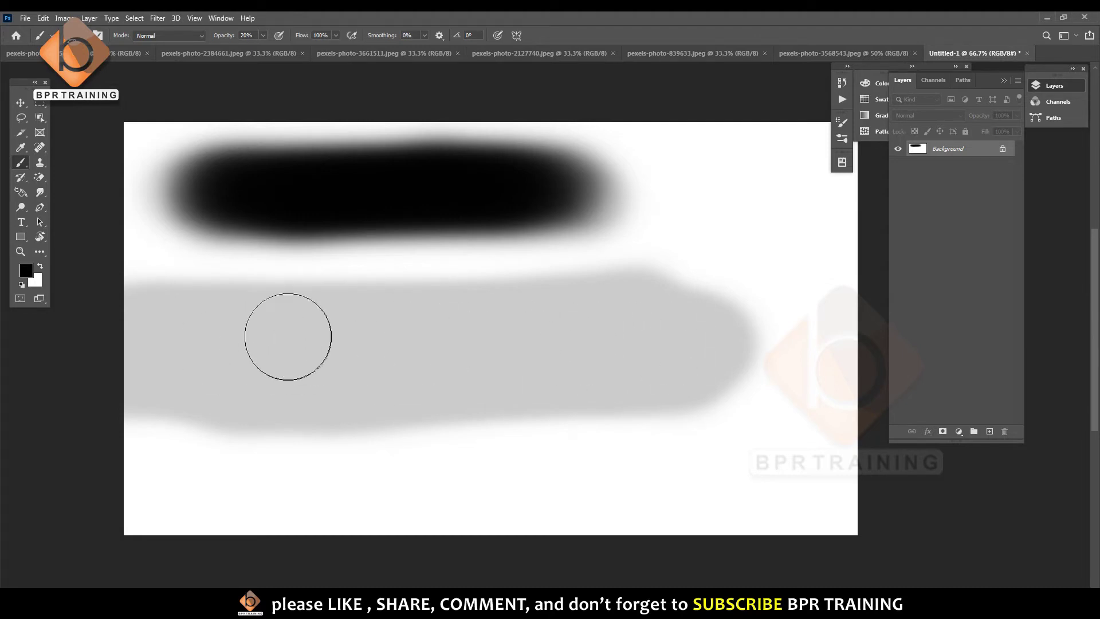
{"action": "mouse_move", "coordinate": [135, 336]}
{"action": "left_mouse_down"}
{"action": "mouse_move", "coordinate": [600, 351]}
{"action": "mouse_move", "coordinate": [471, 364]}
{"action": "mouse_move", "coordinate": [663, 359]}
{"action": "mouse_move", "coordinate": [153, 359]}
{"action": "mouse_move", "coordinate": [446, 335]}
{"action": "left_mouse_up"}
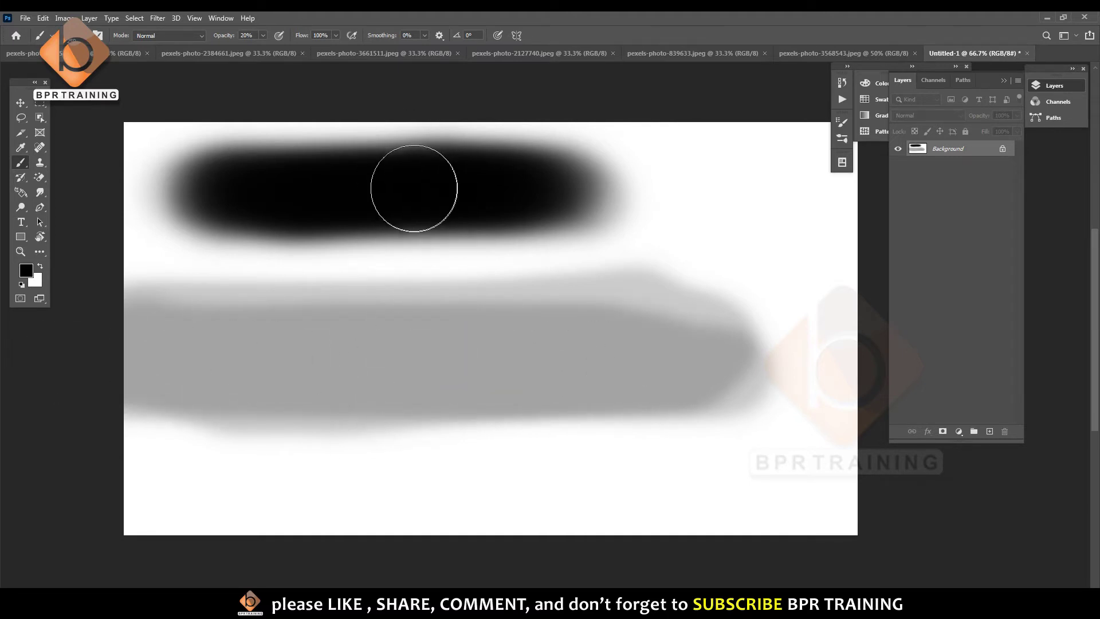
{"action": "key", "text": "ctrl+z"}
{"action": "key", "text": "ctrl+z"}
{"action": "key", "text": "ctrl+z"}
{"action": "key", "text": "ctrl+z"}
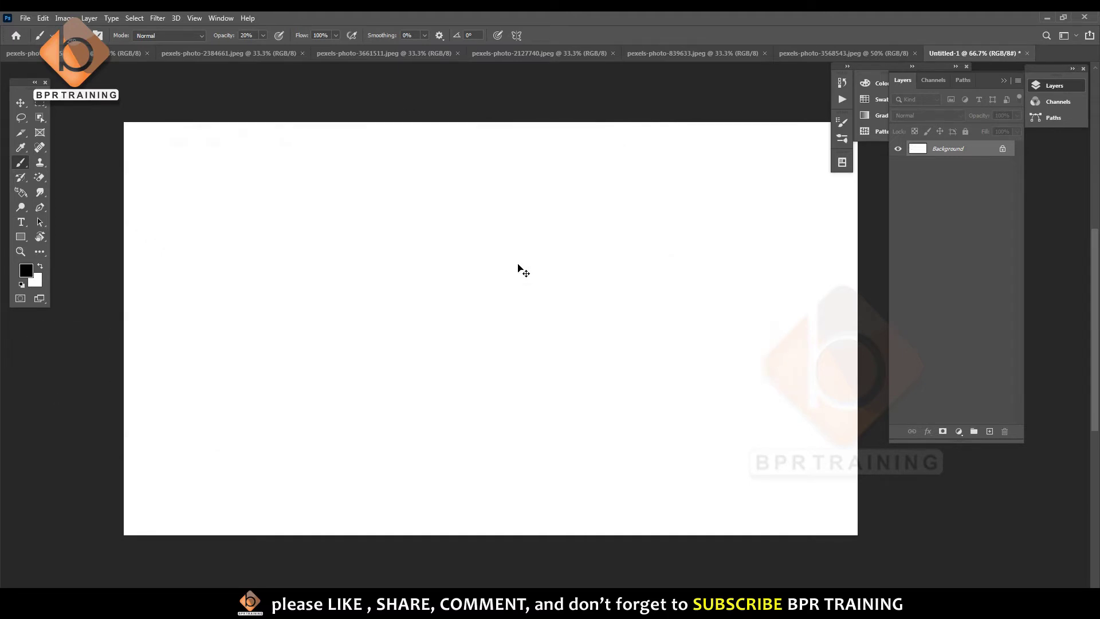
Set smoothing to 100%, test and undo a blob, and restore brush opacity to 100%.
{"action": "left_click", "coordinate": [421, 36]}
{"action": "left_click_drag", "start_coordinate": [459, 49], "coordinate": [542, 49]}
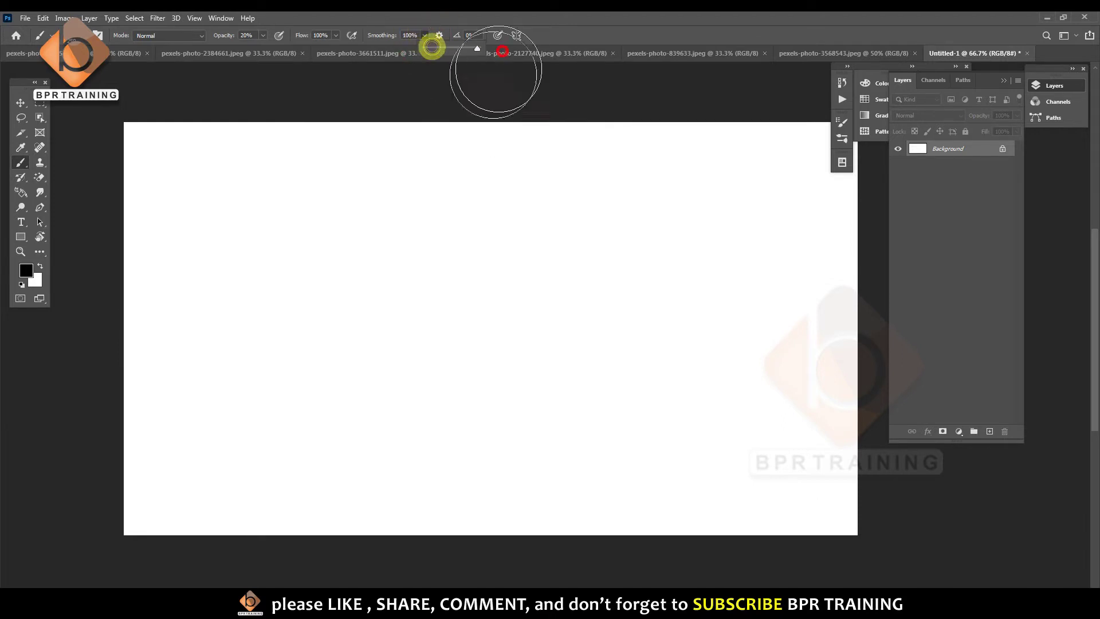
{"action": "mouse_move", "coordinate": [302, 228]}
{"action": "left_mouse_down"}
{"action": "mouse_move", "coordinate": [319, 356]}
{"action": "mouse_move", "coordinate": [419, 313]}
{"action": "mouse_move", "coordinate": [294, 191]}
{"action": "left_mouse_up"}
{"action": "key", "text": "ctrl+z"}
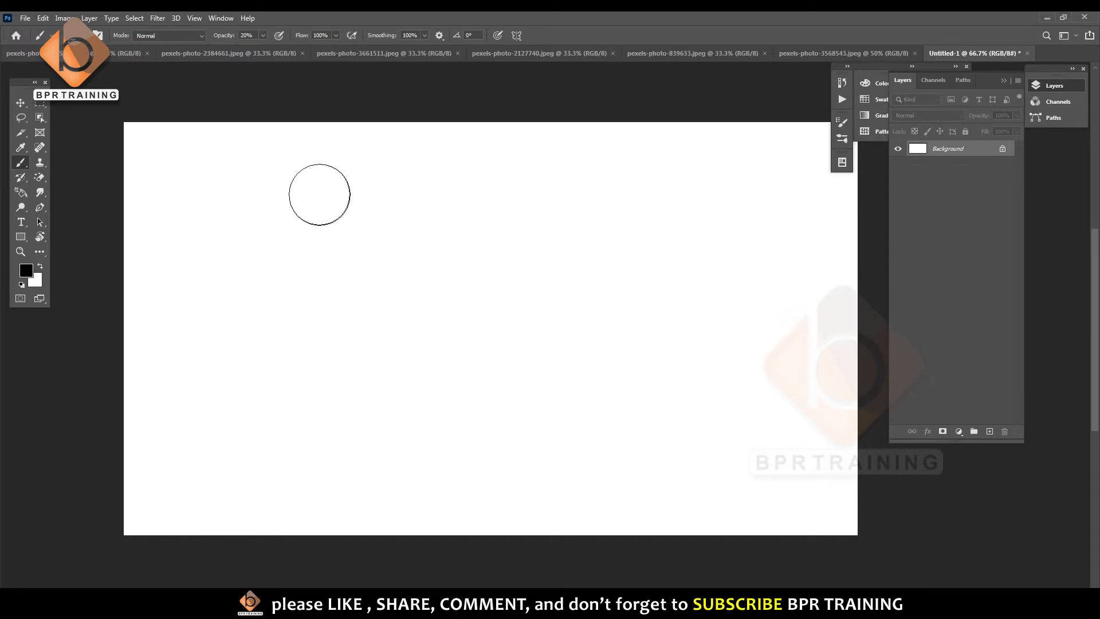
{"action": "left_click", "coordinate": [263, 35]}
{"action": "left_click_drag", "start_coordinate": [263, 47], "coordinate": [313, 49]}
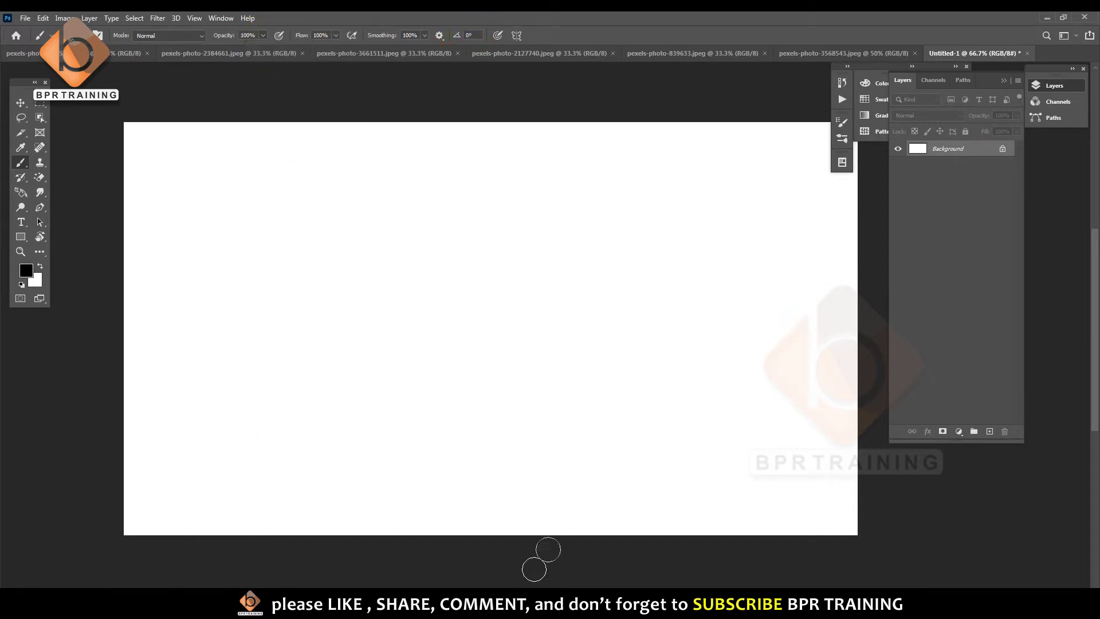
{"action": "left_click", "coordinate": [424, 36]}
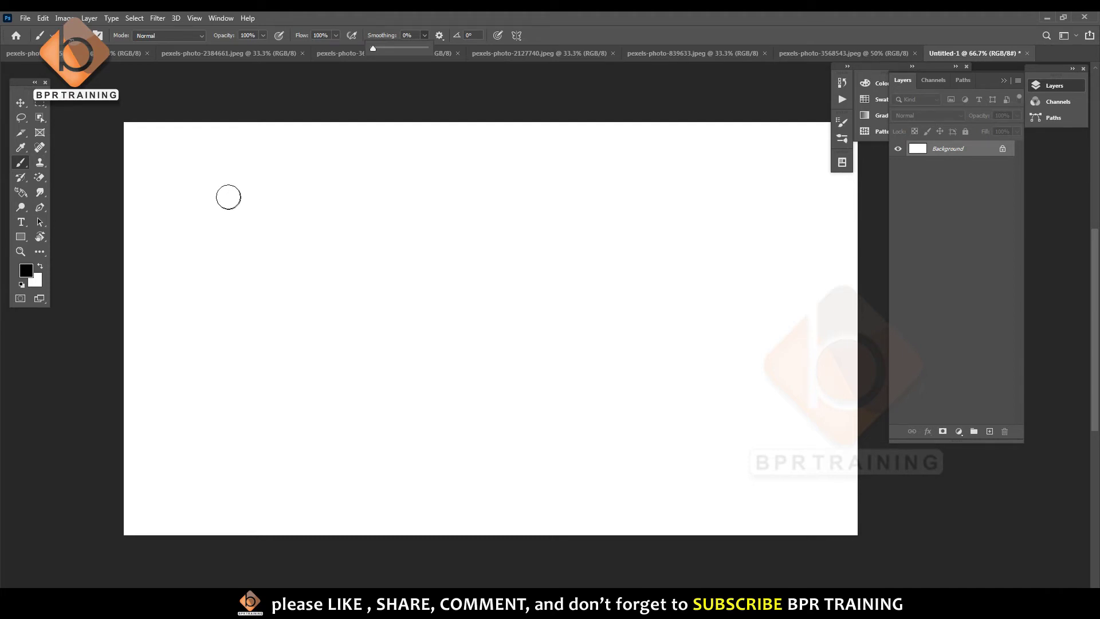
Paint a first letter A, then a second A with smoothing at 50%.
{"action": "left_click_drag", "start_coordinate": [239, 177], "coordinate": [347, 444]}
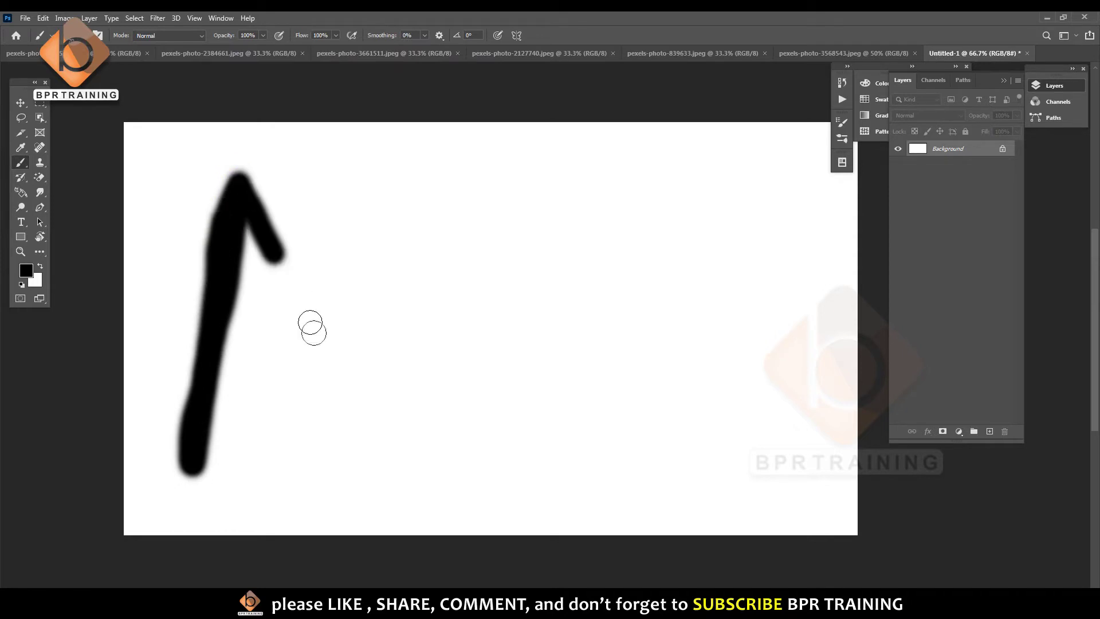
{"action": "left_click_drag", "start_coordinate": [213, 326], "coordinate": [295, 316]}
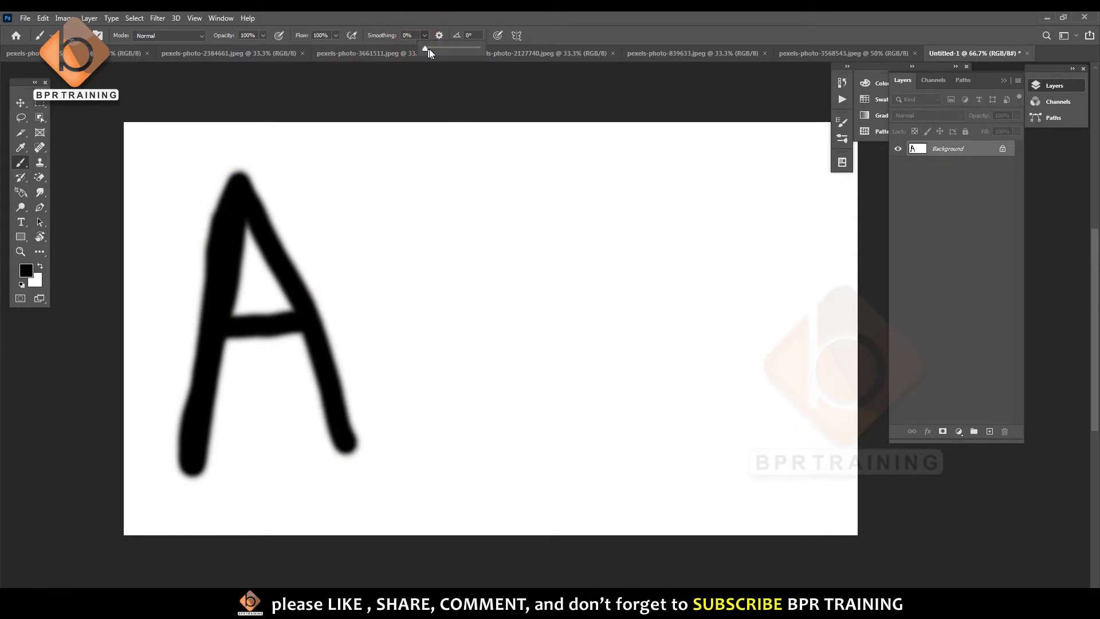
{"action": "left_click", "coordinate": [410, 36]}
{"action": "type", "text": "50"}
{"action": "left_click_drag", "start_coordinate": [395, 444], "coordinate": [496, 425]}
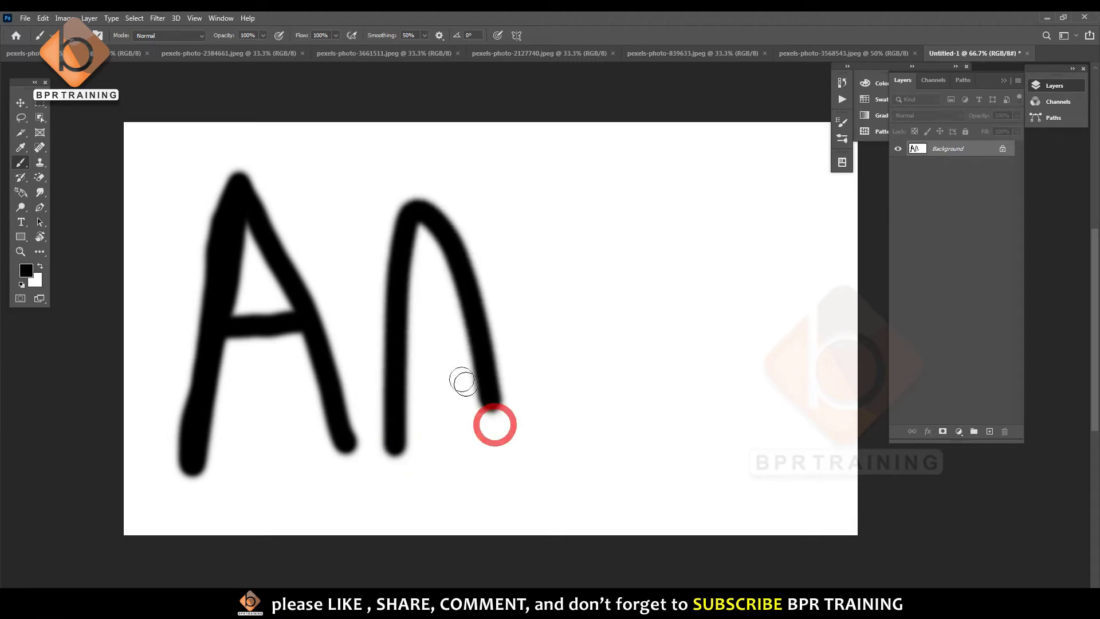
{"action": "left_click_drag", "start_coordinate": [402, 317], "coordinate": [459, 301]}
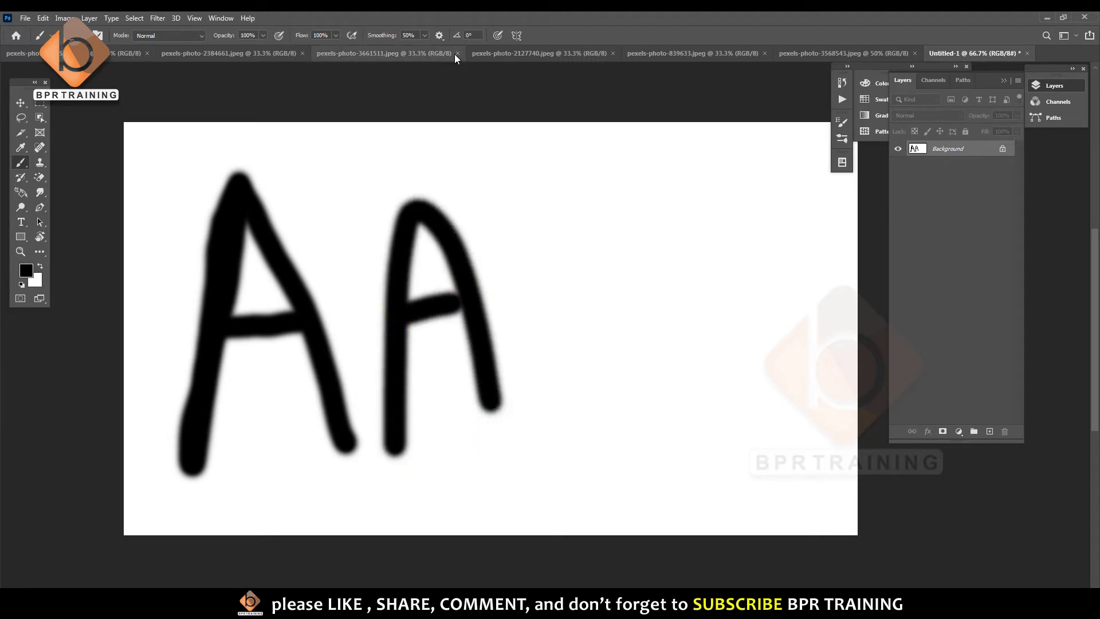
Paint a third letter A beside the first two, completing AAA.
{"action": "left_click", "coordinate": [417, 36]}
{"action": "type", "text": "100"}
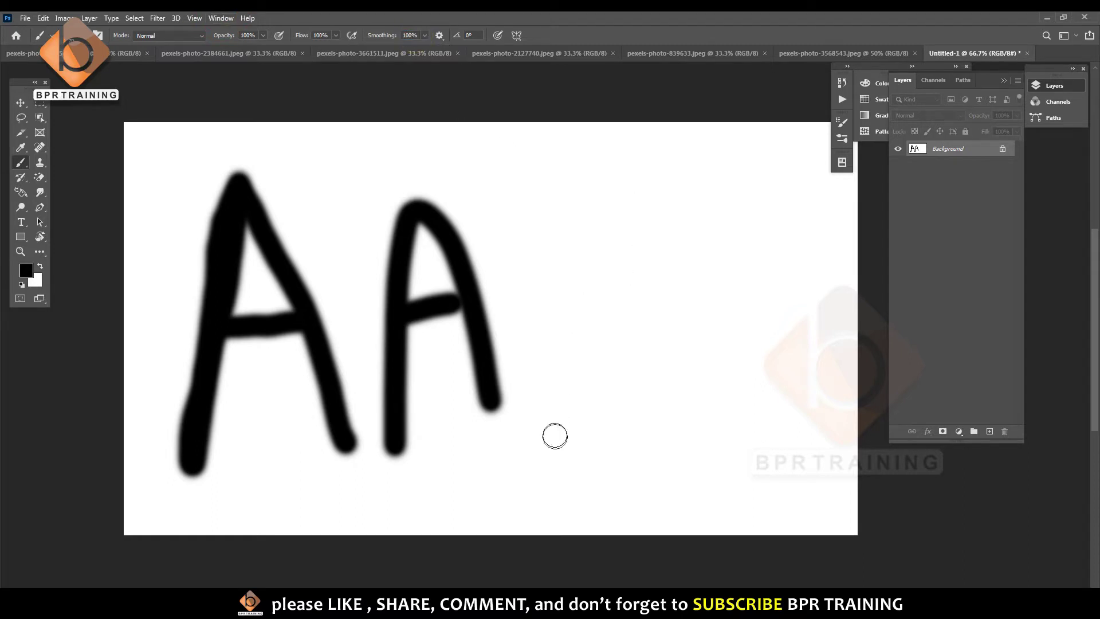
{"action": "left_click_drag", "start_coordinate": [555, 450], "coordinate": [640, 212]}
{"action": "left_click_drag", "start_coordinate": [671, 339], "coordinate": [664, 455]}
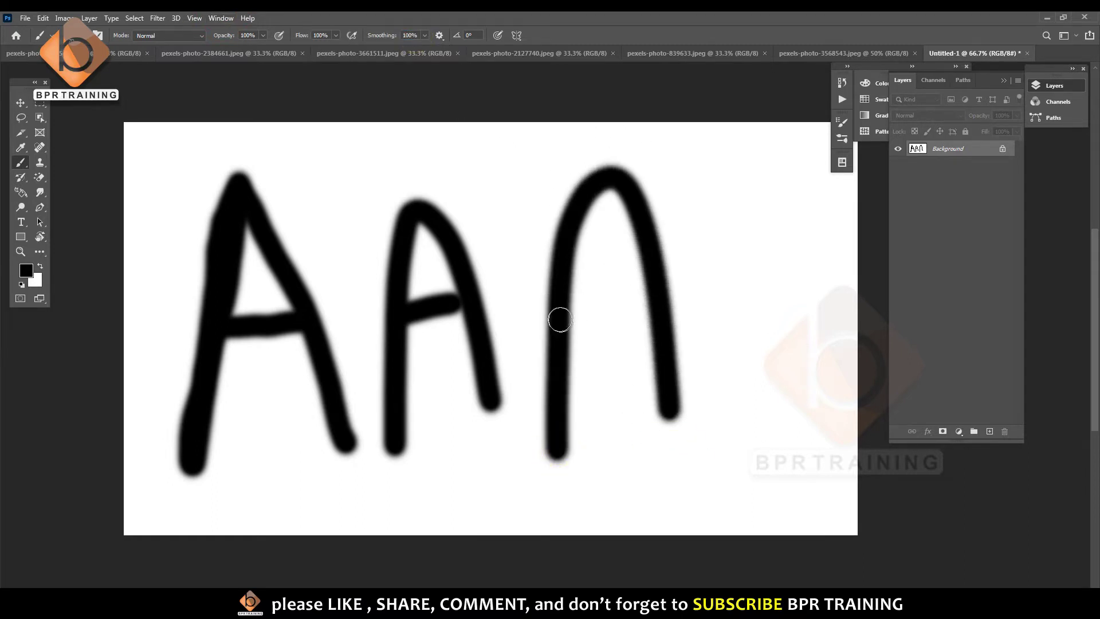
{"action": "left_click_drag", "start_coordinate": [559, 319], "coordinate": [648, 298]}
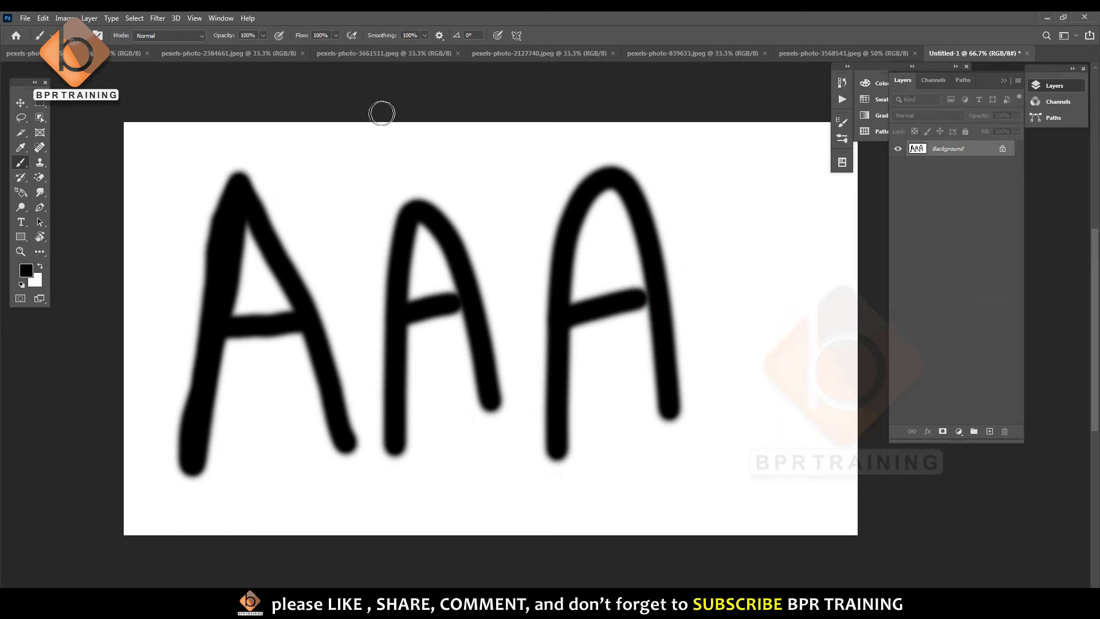
Zoom in to inspect the letters, zoom back out, and undo the strokes.
{"action": "left_click", "coordinate": [438, 283], "text": "ctrl"}
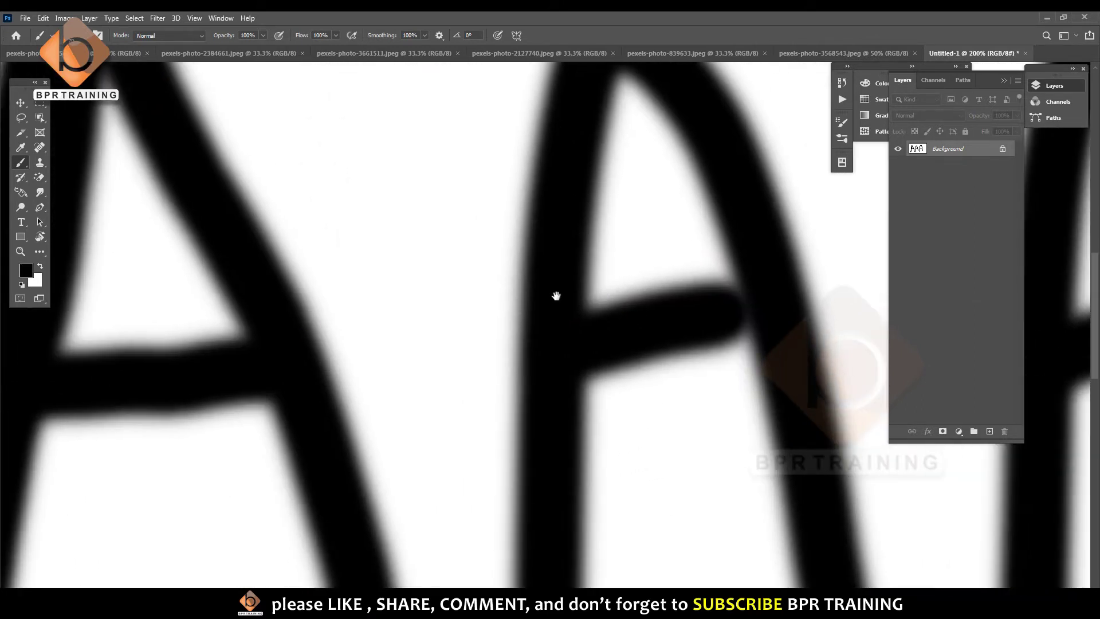
{"action": "left_click_drag", "start_coordinate": [439, 285], "coordinate": [559, 302]}
{"action": "key", "text": "ctrl+minus"}
{"action": "key", "text": "ctrl+minus"}
{"action": "key", "text": "ctrl+z"}
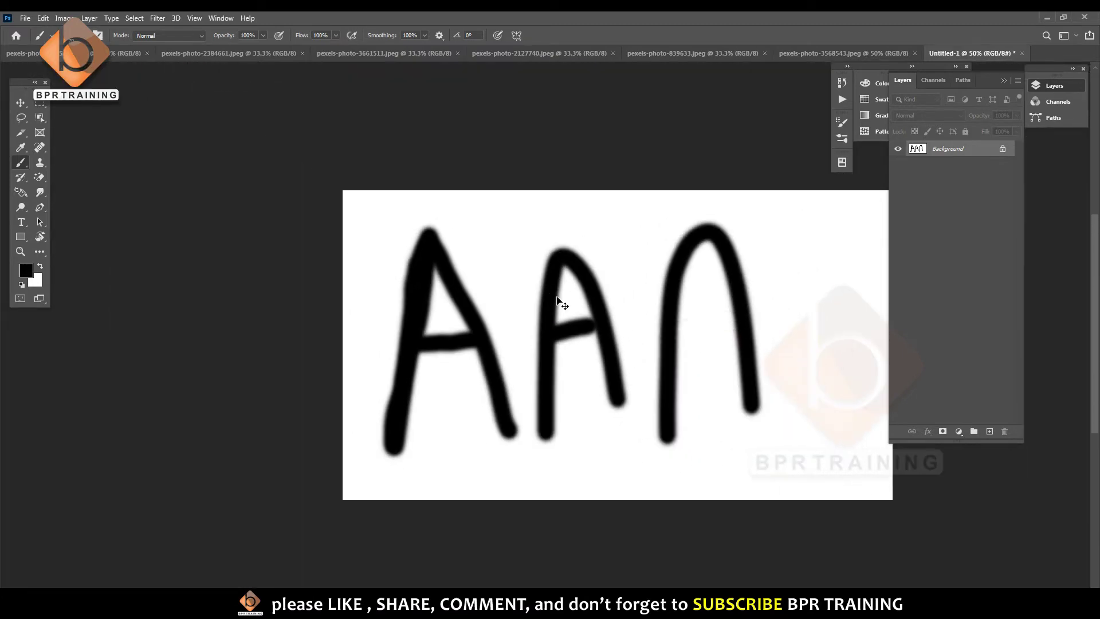
{"action": "key", "text": "ctrl+z"}
{"action": "key", "text": "ctrl+z"}
{"action": "key", "text": "ctrl+z"}
{"action": "key", "text": "ctrl+z"}
{"action": "key", "text": "ctrl+z"}
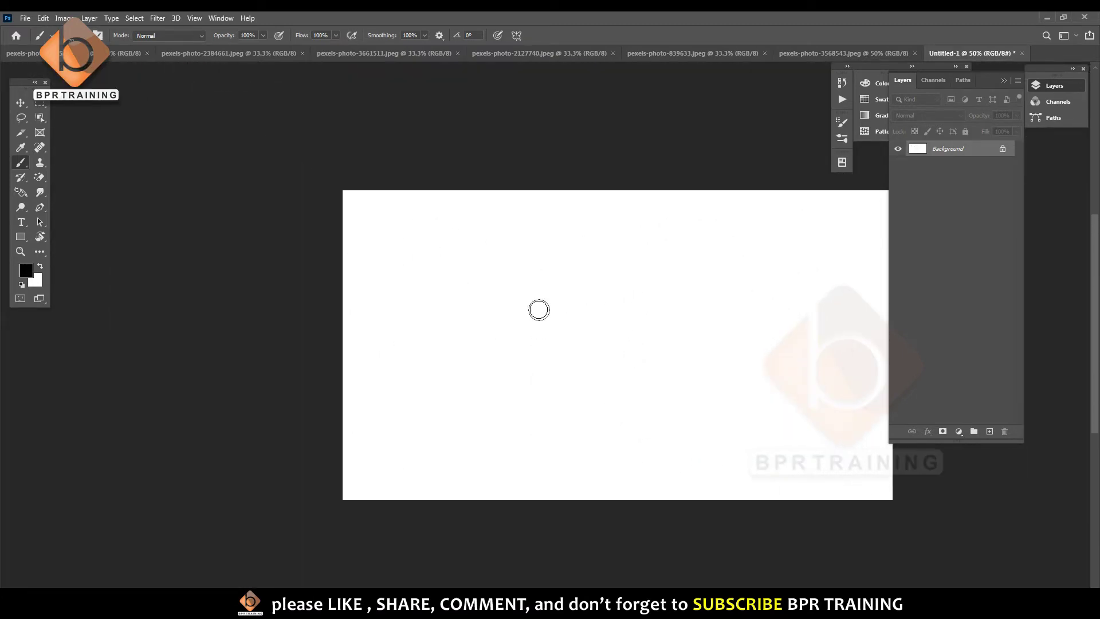
Compare S-shaped strokes before and after setting smoothing to 0%, then undo them.
{"action": "mouse_move", "coordinate": [561, 235]}
{"action": "left_mouse_down"}
{"action": "mouse_move", "coordinate": [418, 265]}
{"action": "mouse_move", "coordinate": [619, 294]}
{"action": "mouse_move", "coordinate": [731, 354]}
{"action": "mouse_move", "coordinate": [528, 455]}
{"action": "mouse_move", "coordinate": [803, 422]}
{"action": "mouse_move", "coordinate": [714, 484]}
{"action": "left_mouse_up"}
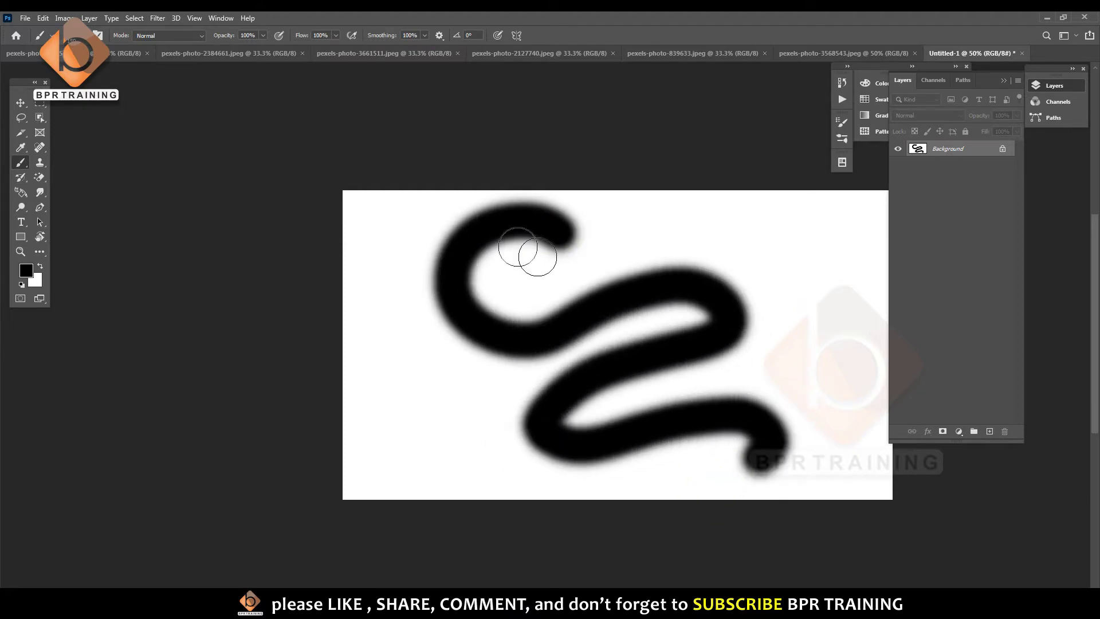
{"action": "key", "text": "ctrl+z"}
{"action": "mouse_move", "coordinate": [459, 217]}
{"action": "left_mouse_down"}
{"action": "mouse_move", "coordinate": [449, 214]}
{"action": "mouse_move", "coordinate": [503, 300]}
{"action": "mouse_move", "coordinate": [374, 391]}
{"action": "mouse_move", "coordinate": [555, 481]}
{"action": "mouse_move", "coordinate": [351, 474]}
{"action": "left_mouse_up"}
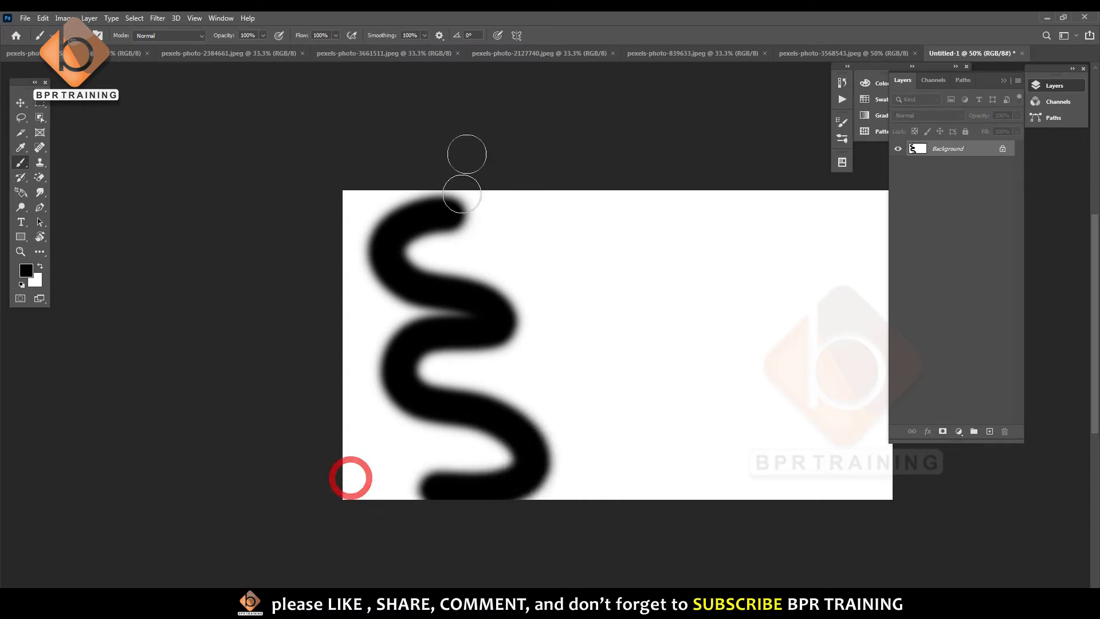
{"action": "left_click", "coordinate": [425, 35]}
{"action": "left_click_drag", "start_coordinate": [427, 48], "coordinate": [331, 70]}
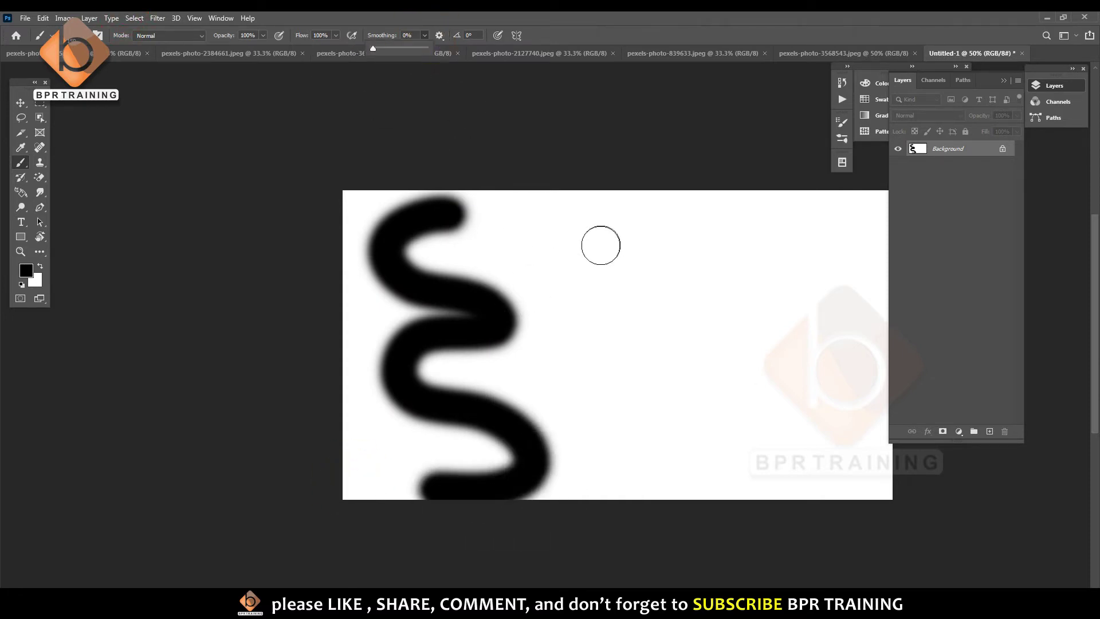
{"action": "mouse_move", "coordinate": [637, 211]}
{"action": "left_mouse_down"}
{"action": "mouse_move", "coordinate": [699, 278]}
{"action": "mouse_move", "coordinate": [651, 405]}
{"action": "mouse_move", "coordinate": [724, 466]}
{"action": "mouse_move", "coordinate": [621, 467]}
{"action": "left_mouse_up"}
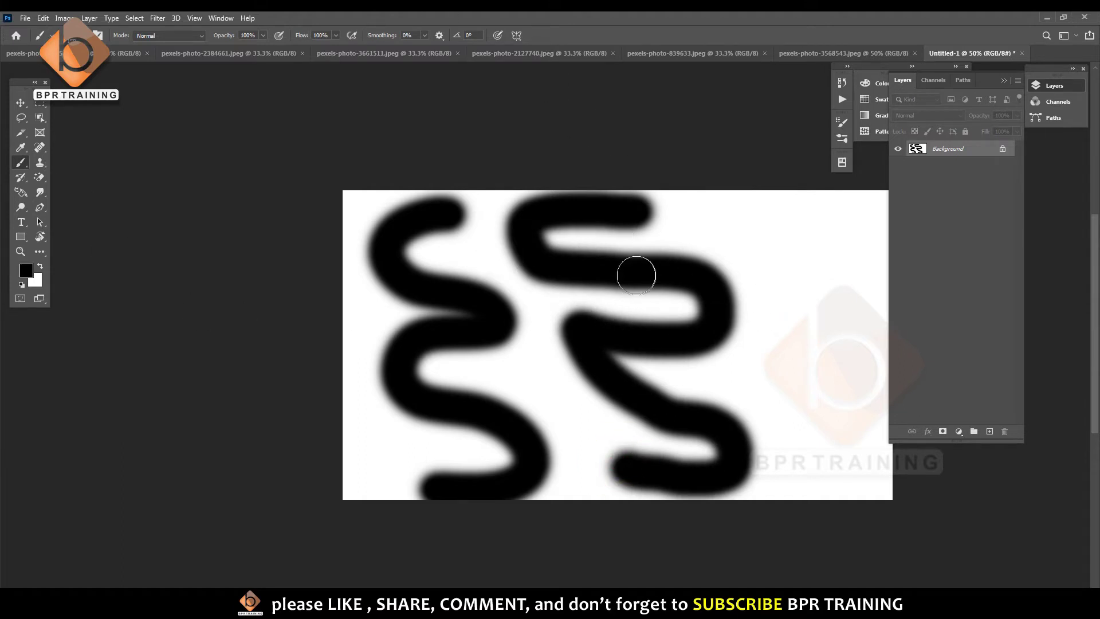
{"action": "key", "text": "ctrl+z"}
{"action": "key", "text": "ctrl+z"}
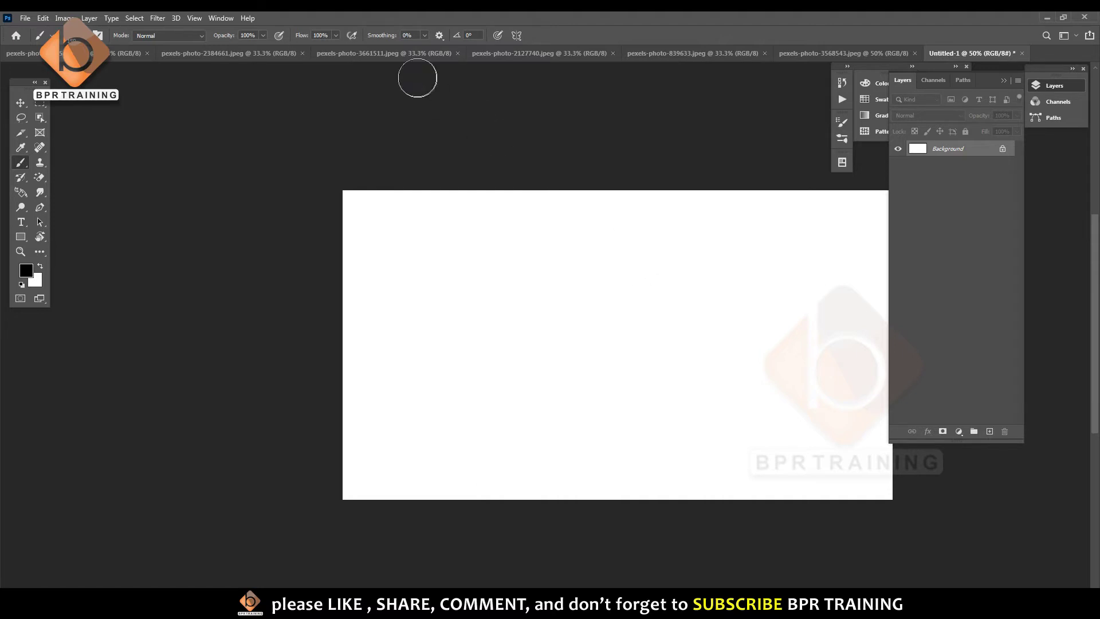
Check the smoothing options menu and select the brush angle value.
{"action": "left_click", "coordinate": [440, 35]}
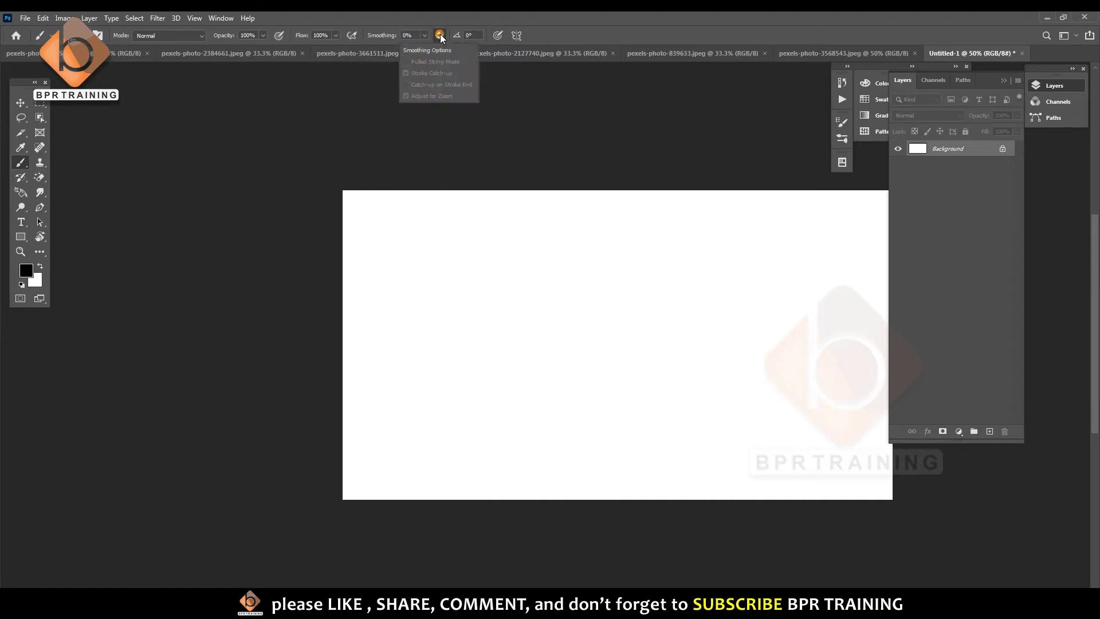
{"action": "left_click", "coordinate": [467, 34]}
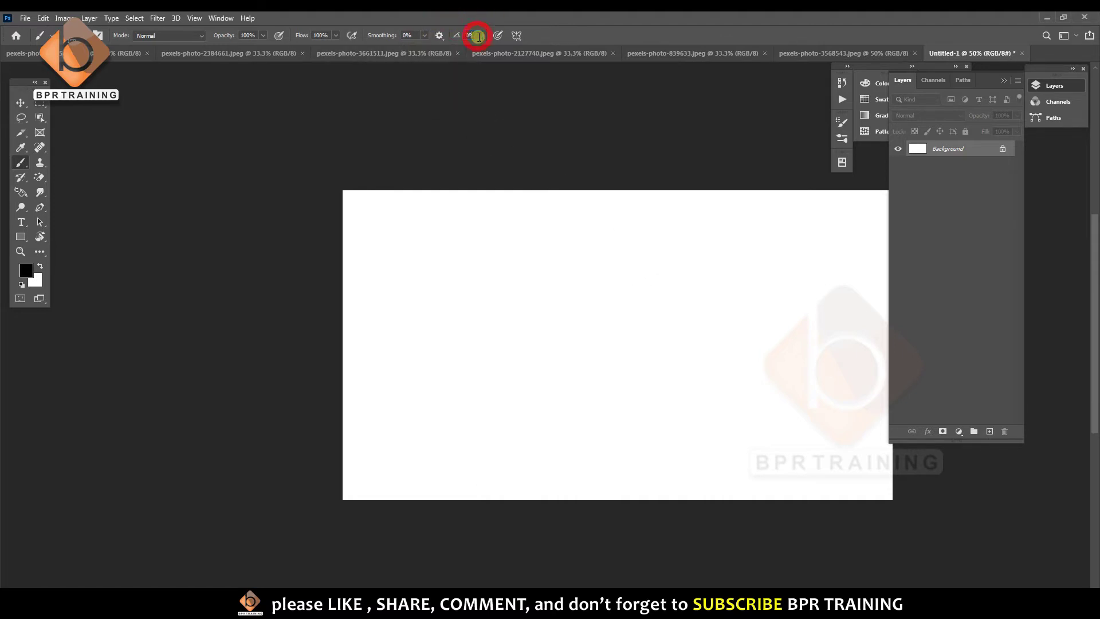
{"action": "double_click", "coordinate": [479, 35]}
Try vertical symmetry with a mirrored test stroke, then undo it.
{"action": "left_click", "coordinate": [517, 36]}
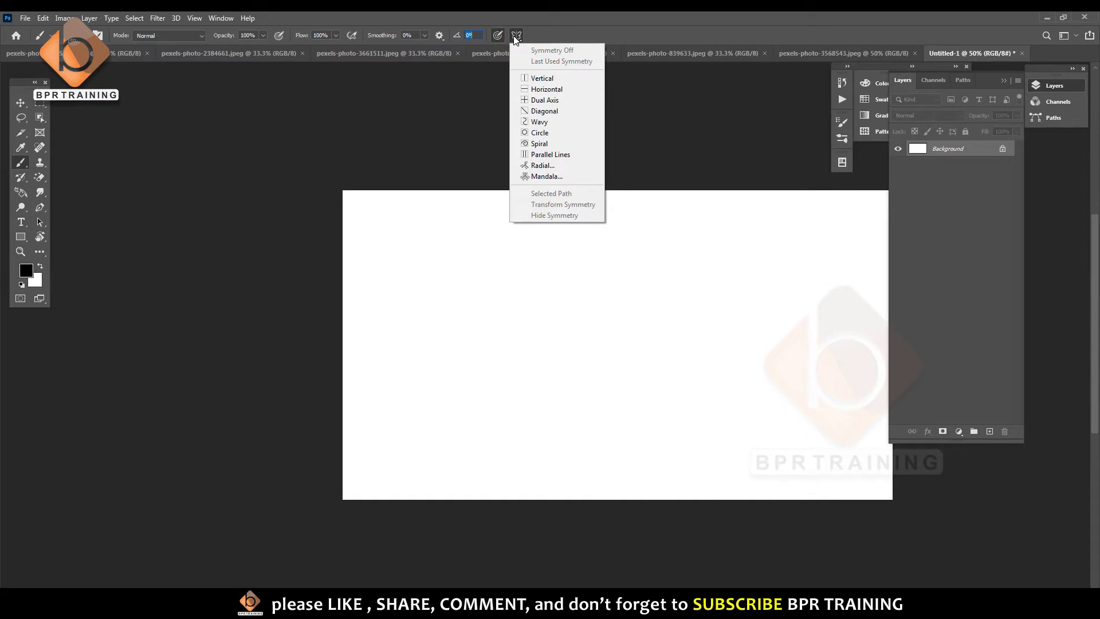
{"action": "left_click", "coordinate": [542, 78]}
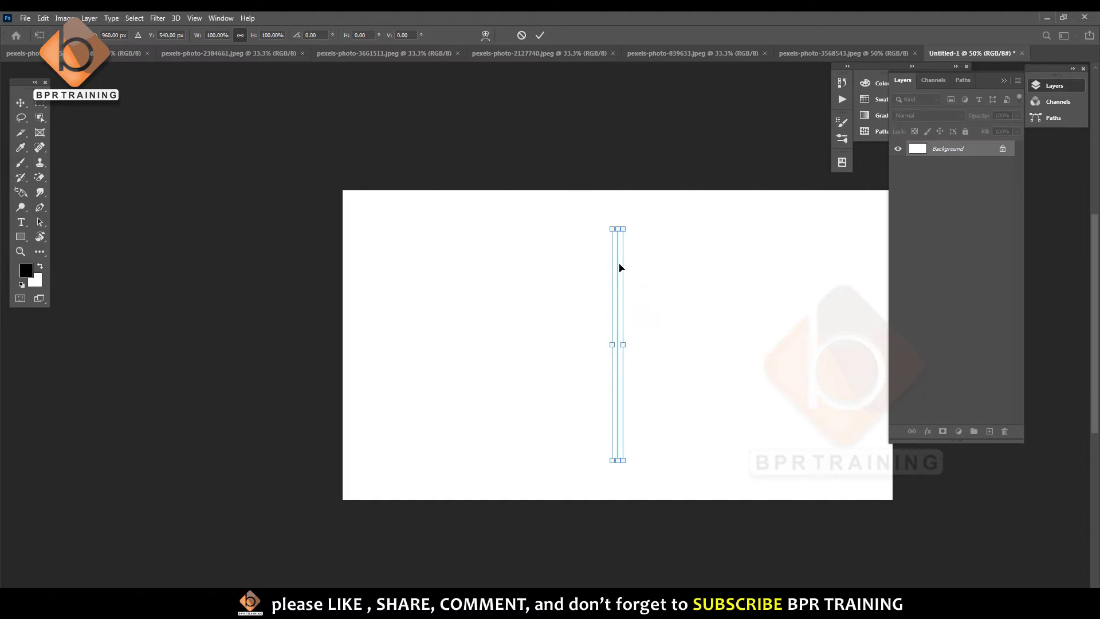
{"action": "key", "text": "Return"}
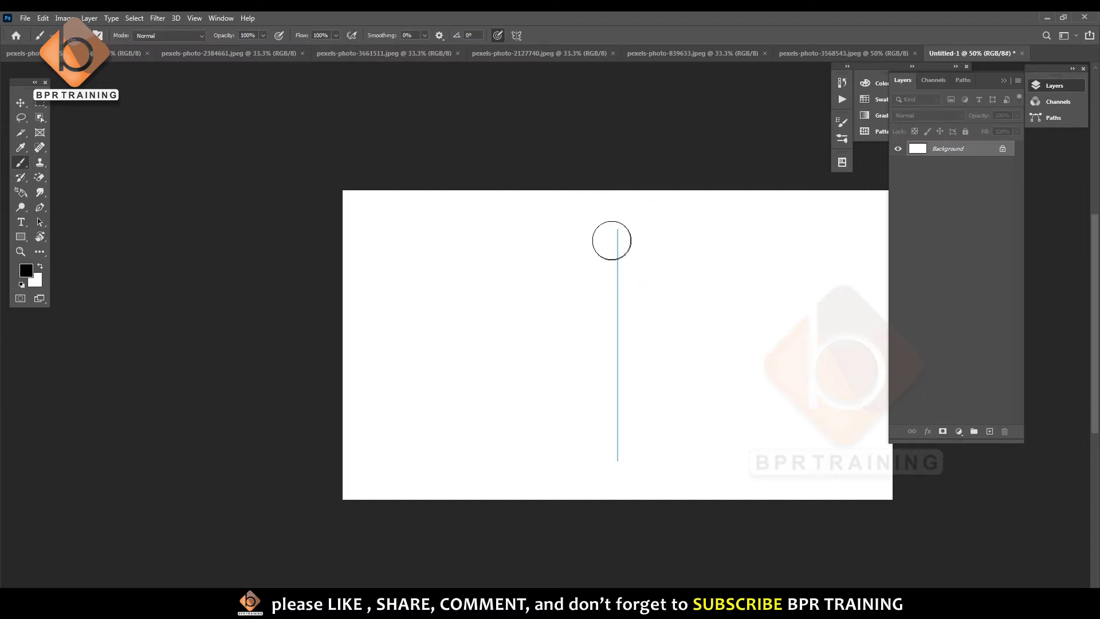
{"action": "mouse_move", "coordinate": [620, 232]}
{"action": "left_mouse_down"}
{"action": "mouse_move", "coordinate": [614, 442]}
{"action": "mouse_move", "coordinate": [470, 452]}
{"action": "mouse_move", "coordinate": [403, 381]}
{"action": "mouse_move", "coordinate": [411, 275]}
{"action": "mouse_move", "coordinate": [455, 221]}
{"action": "mouse_move", "coordinate": [498, 216]}
{"action": "mouse_move", "coordinate": [521, 214]}
{"action": "mouse_move", "coordinate": [573, 257]}
{"action": "left_mouse_up"}
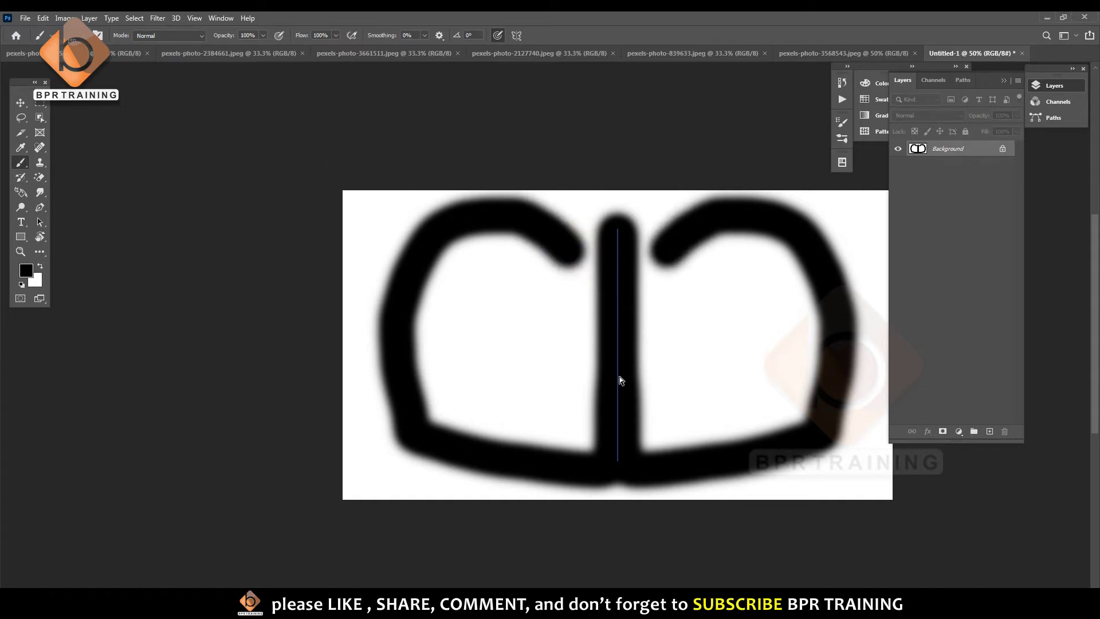
{"action": "key", "text": "ctrl+z"}
Try spiral symmetry with two test strokes, undoing each one.
{"action": "left_click", "coordinate": [516, 36]}
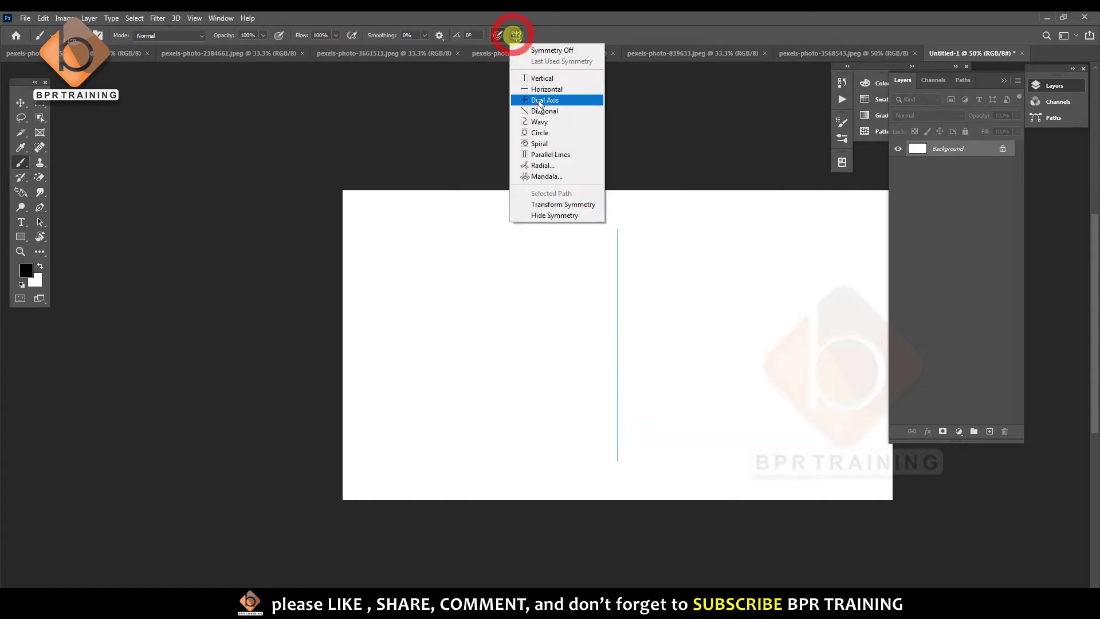
{"action": "left_click", "coordinate": [539, 144]}
{"action": "double_click", "coordinate": [587, 295]}
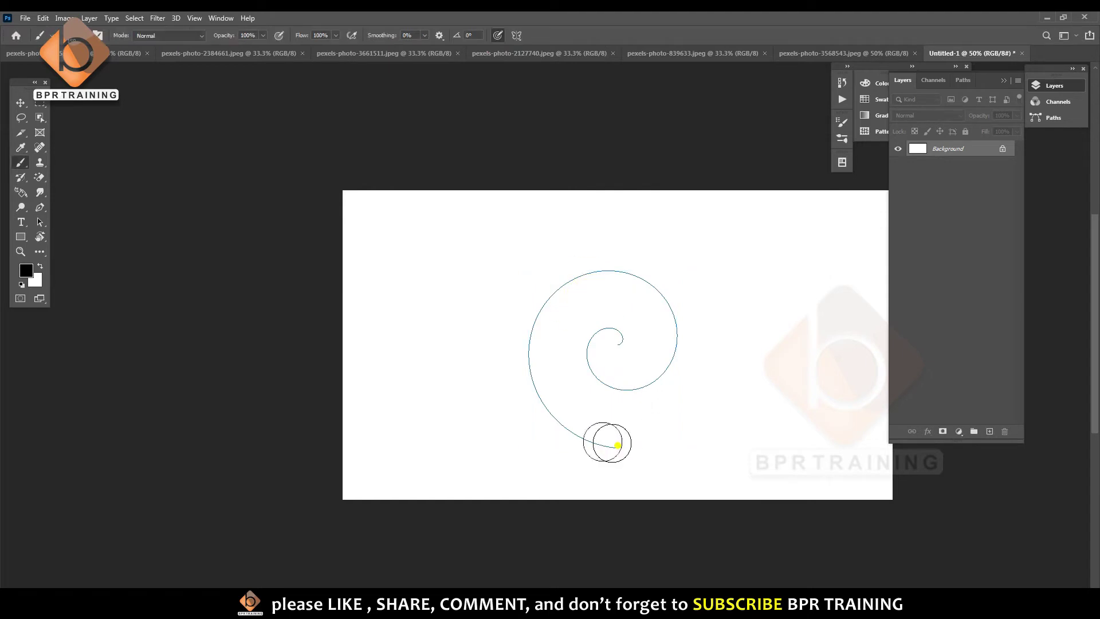
{"action": "mouse_move", "coordinate": [609, 442]}
{"action": "left_mouse_down"}
{"action": "mouse_move", "coordinate": [505, 281]}
{"action": "mouse_move", "coordinate": [638, 397]}
{"action": "mouse_move", "coordinate": [682, 307]}
{"action": "mouse_move", "coordinate": [596, 253]}
{"action": "mouse_move", "coordinate": [616, 251]}
{"action": "left_mouse_up"}
{"action": "key", "text": "ctrl+z"}
{"action": "key", "text": "ctrl+z"}
{"action": "left_click_drag", "start_coordinate": [613, 207], "coordinate": [585, 395]}
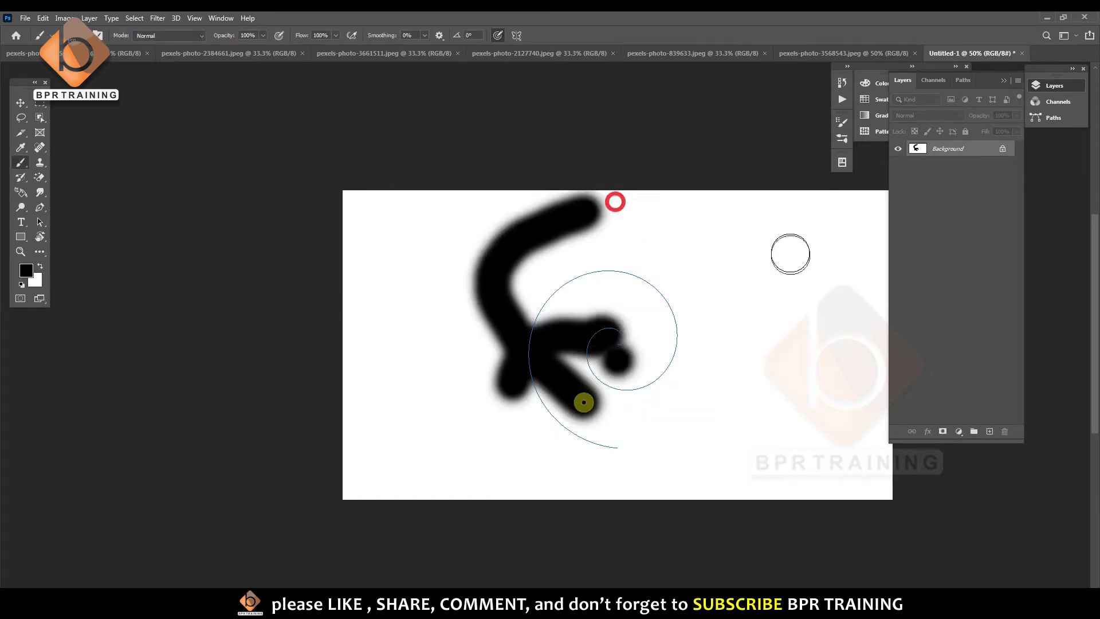
{"action": "key", "text": "ctrl+z"}
Try parallel lines symmetry with a mirrored test stroke, then undo it.
{"action": "left_click", "coordinate": [516, 37]}
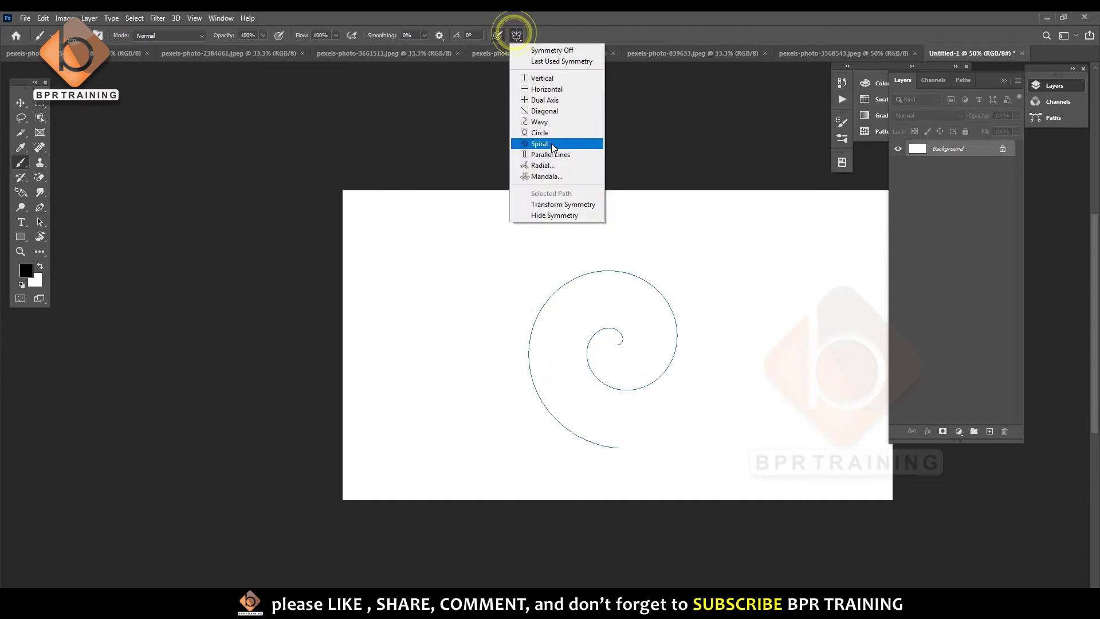
{"action": "left_click", "coordinate": [560, 151]}
{"action": "key", "text": "Return"}
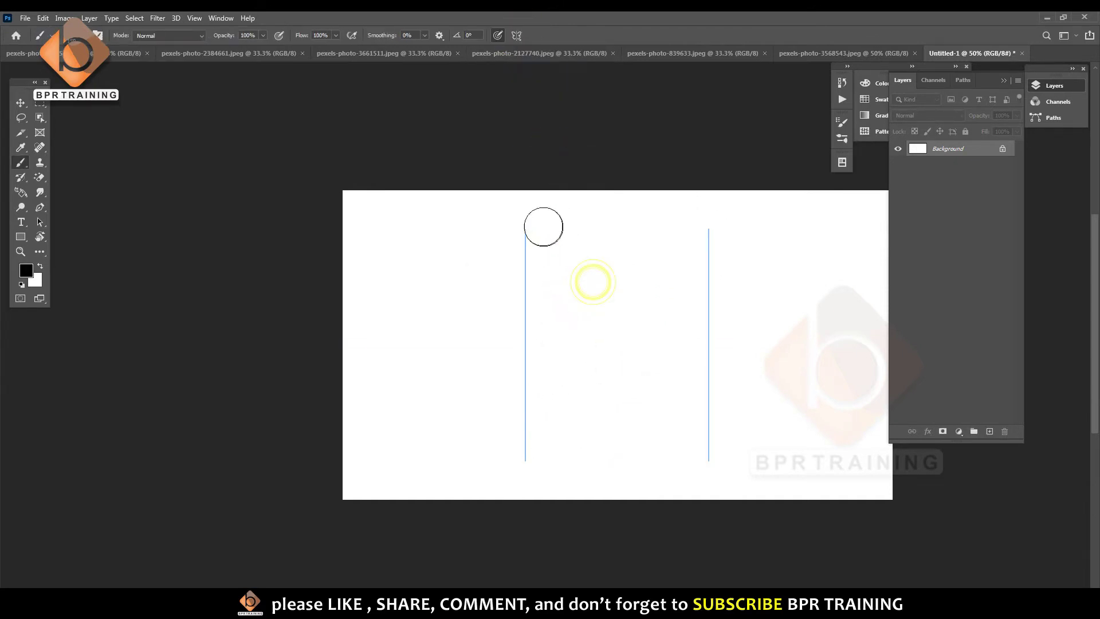
{"action": "left_click_drag", "start_coordinate": [527, 230], "coordinate": [535, 457]}
{"action": "key", "text": "ctrl+z"}
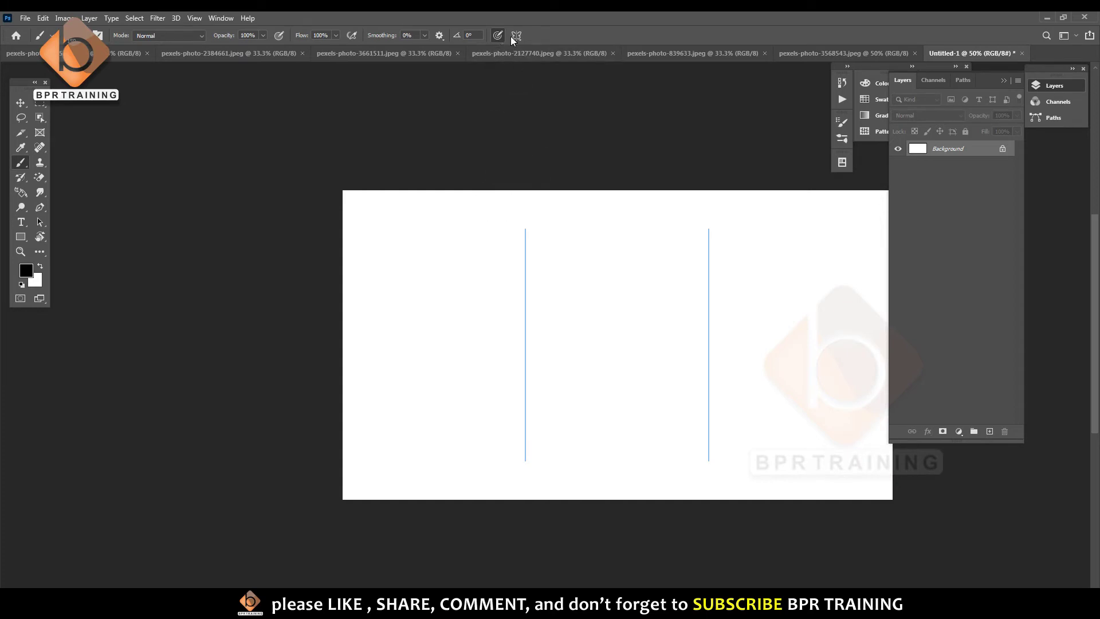
Switch to diagonal symmetry and paint mirrored test strokes along the axis.
{"action": "left_click", "coordinate": [516, 36]}
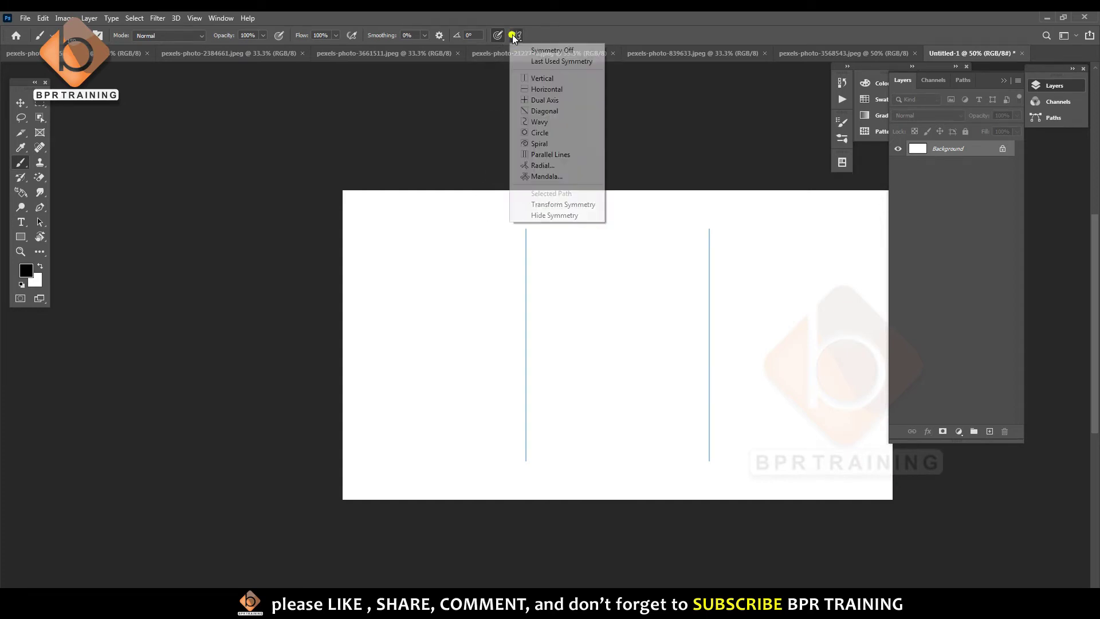
{"action": "left_click", "coordinate": [554, 111]}
{"action": "key", "text": "Return"}
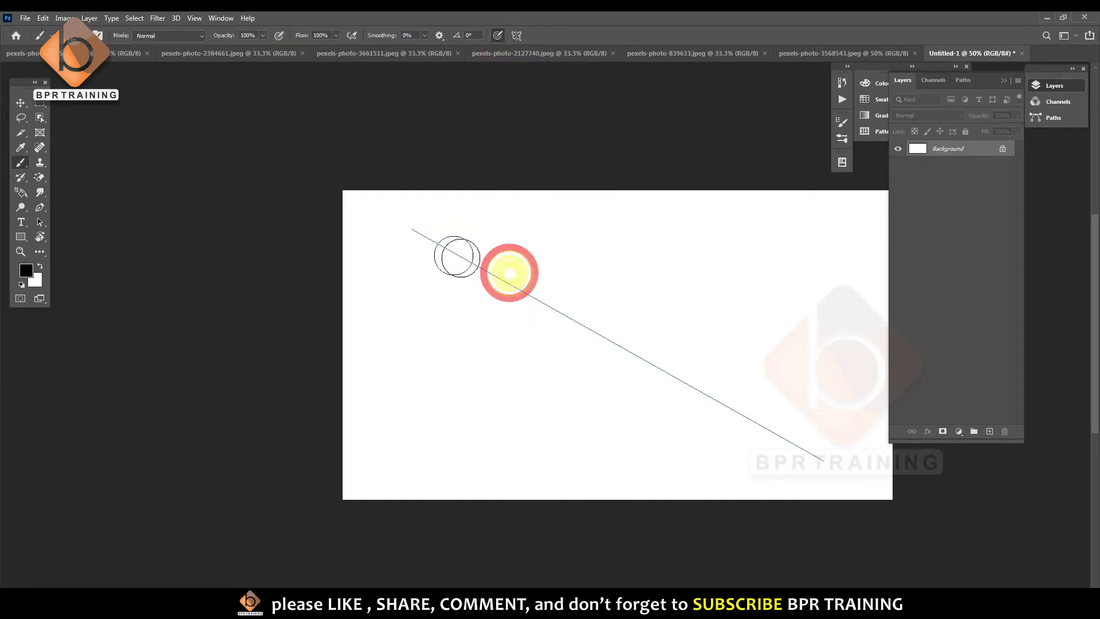
{"action": "left_click_drag", "start_coordinate": [509, 270], "coordinate": [396, 230]}
{"action": "left_click_drag", "start_coordinate": [594, 298], "coordinate": [886, 370]}
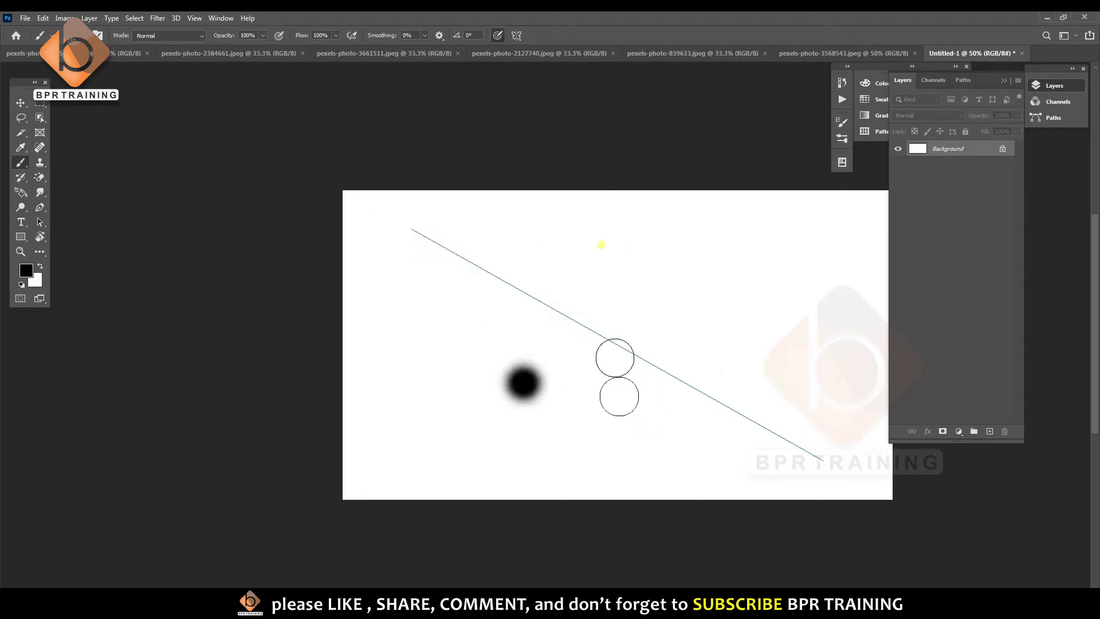
{"action": "left_click_drag", "start_coordinate": [603, 236], "coordinate": [623, 512]}
{"action": "key", "text": "ctrl+z"}
Paint and undo further mirrored V- and X-shaped stroke pairs across the diagonal axis.
{"action": "left_click_drag", "start_coordinate": [704, 295], "coordinate": [380, 405]}
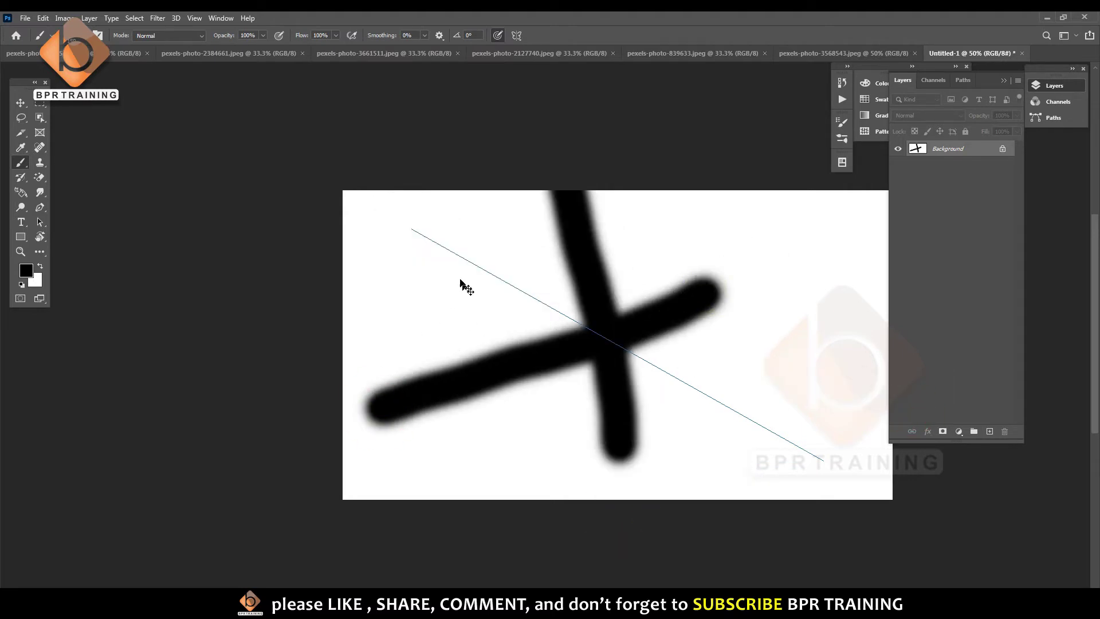
{"action": "key", "text": "ctrl+z"}
{"action": "left_click_drag", "start_coordinate": [439, 247], "coordinate": [702, 467]}
{"action": "key", "text": "ctrl+z"}
{"action": "left_click_drag", "start_coordinate": [729, 240], "coordinate": [422, 471]}
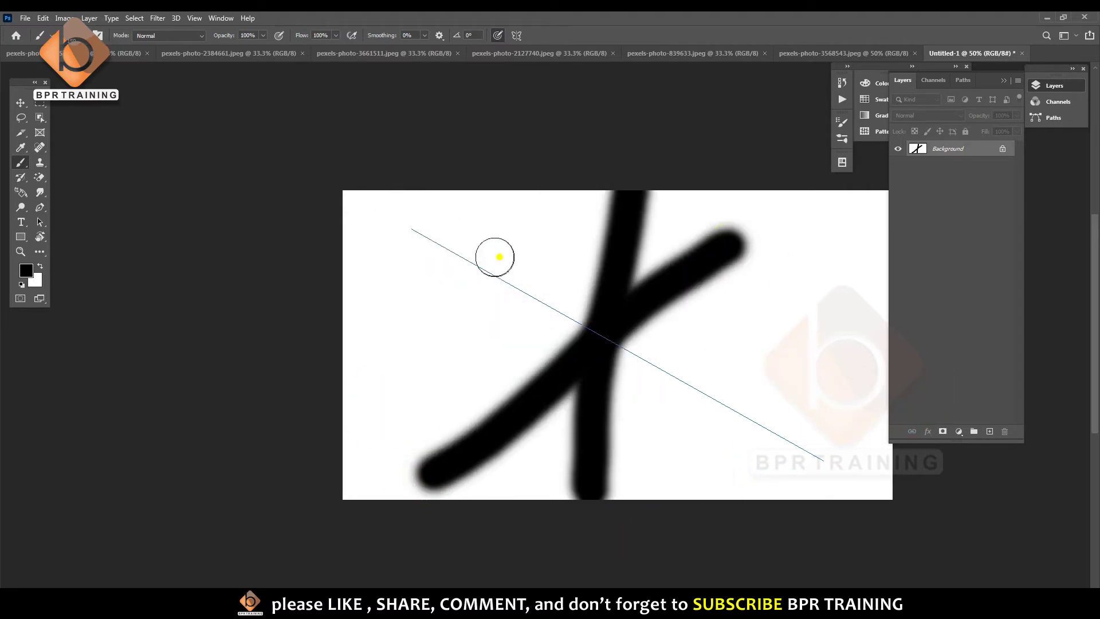
{"action": "left_click_drag", "start_coordinate": [500, 256], "coordinate": [772, 483]}
{"action": "key", "text": "ctrl+z"}
Paint and undo C-shaped and loop test strokes until the canvas is blank.
{"action": "key", "text": "ctrl+z"}
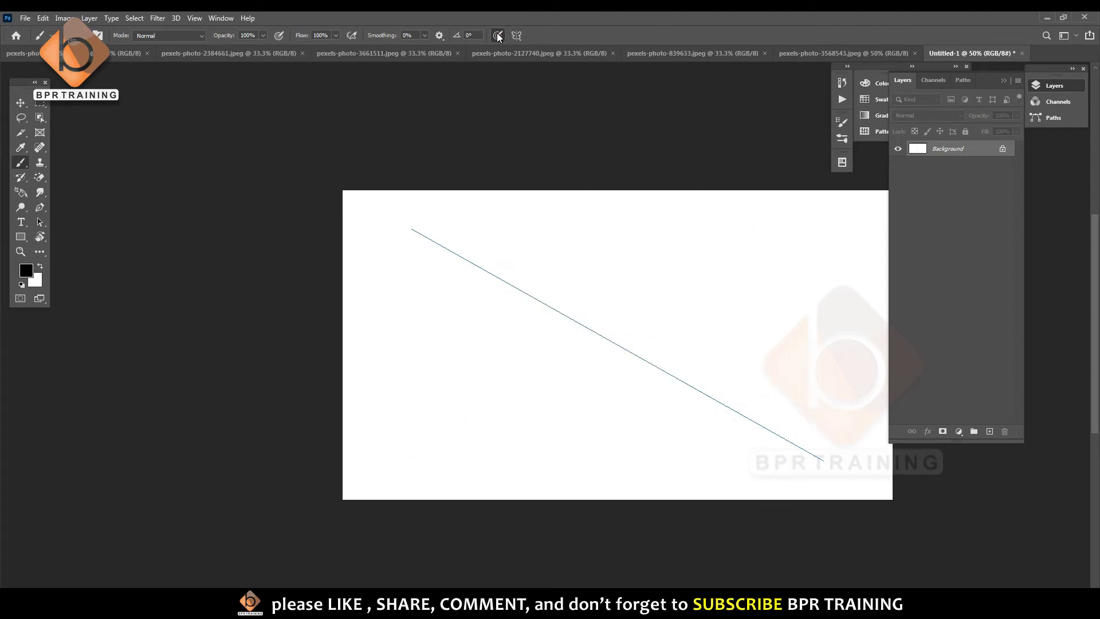
{"action": "left_click", "coordinate": [498, 36]}
{"action": "left_click_drag", "start_coordinate": [587, 191], "coordinate": [712, 454]}
{"action": "key", "text": "ctrl+z"}
{"action": "left_click_drag", "start_coordinate": [598, 265], "coordinate": [373, 371]}
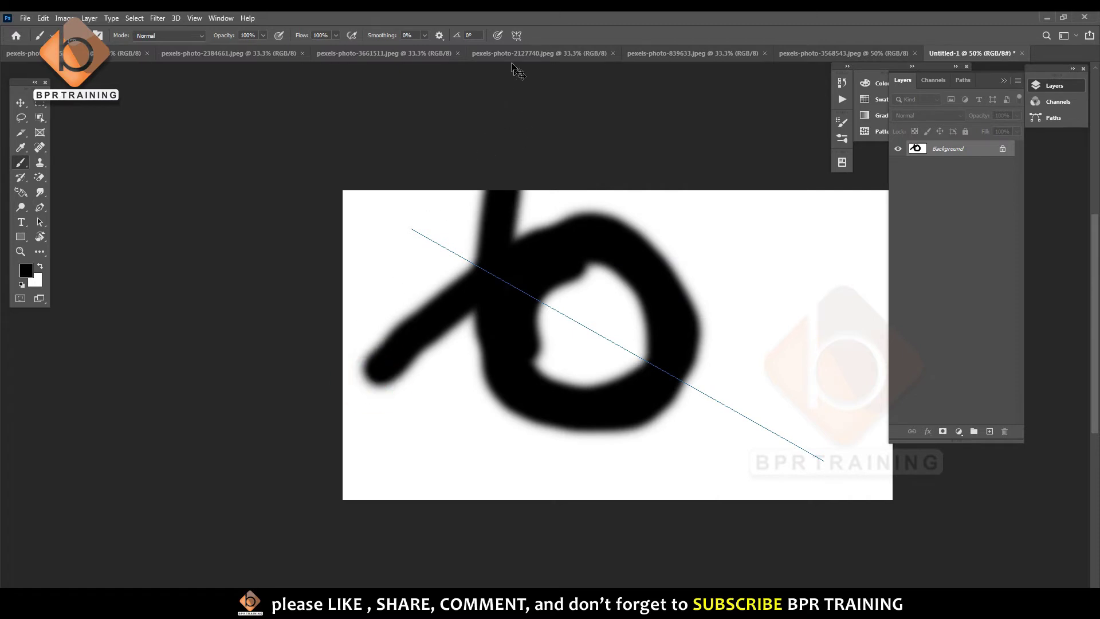
{"action": "key", "text": "ctrl+z"}
{"action": "left_click", "coordinate": [498, 35]}
{"action": "left_click_drag", "start_coordinate": [564, 250], "coordinate": [516, 344]}
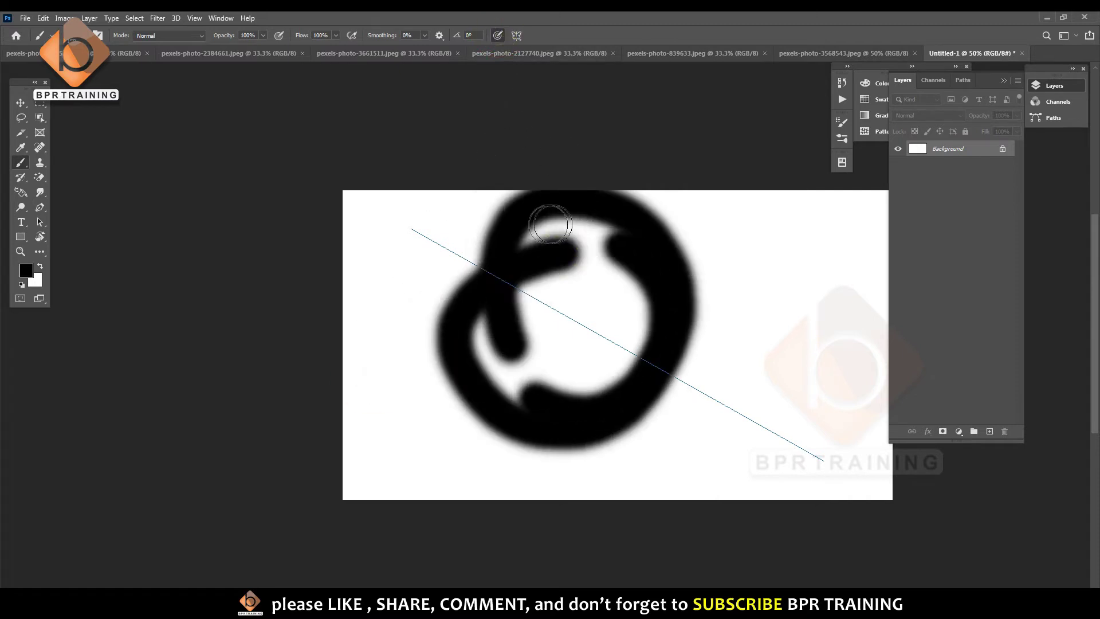
{"action": "key", "text": "ctrl+z"}
{"action": "left_click", "coordinate": [498, 36]}
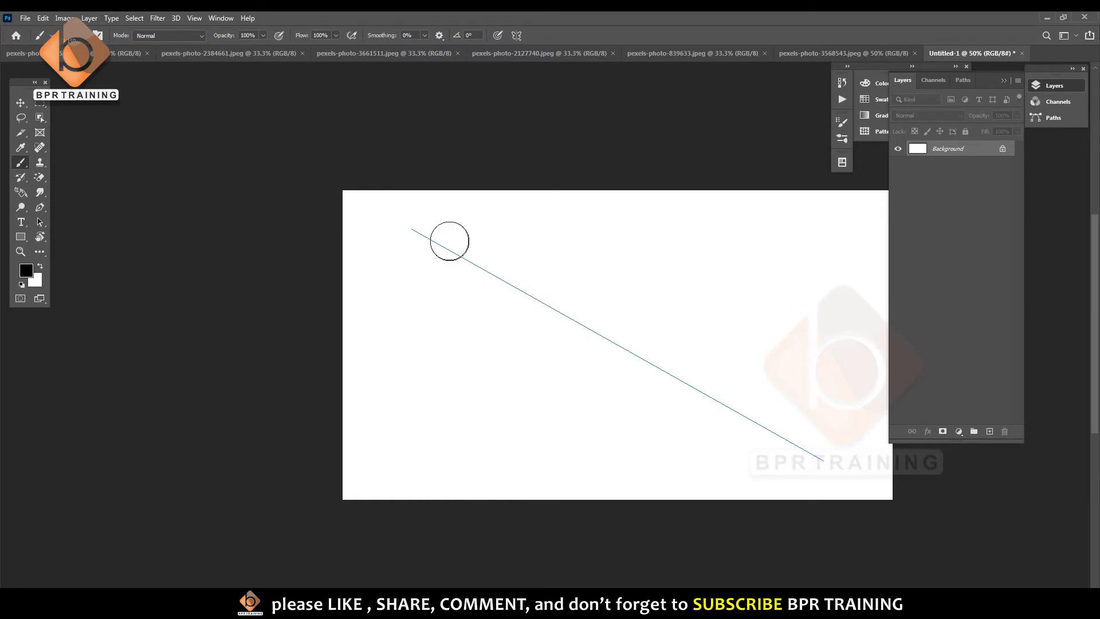
Open Brush Settings, move the panel left, and undo the diagonal line.
{"action": "left_click", "coordinate": [98, 36]}
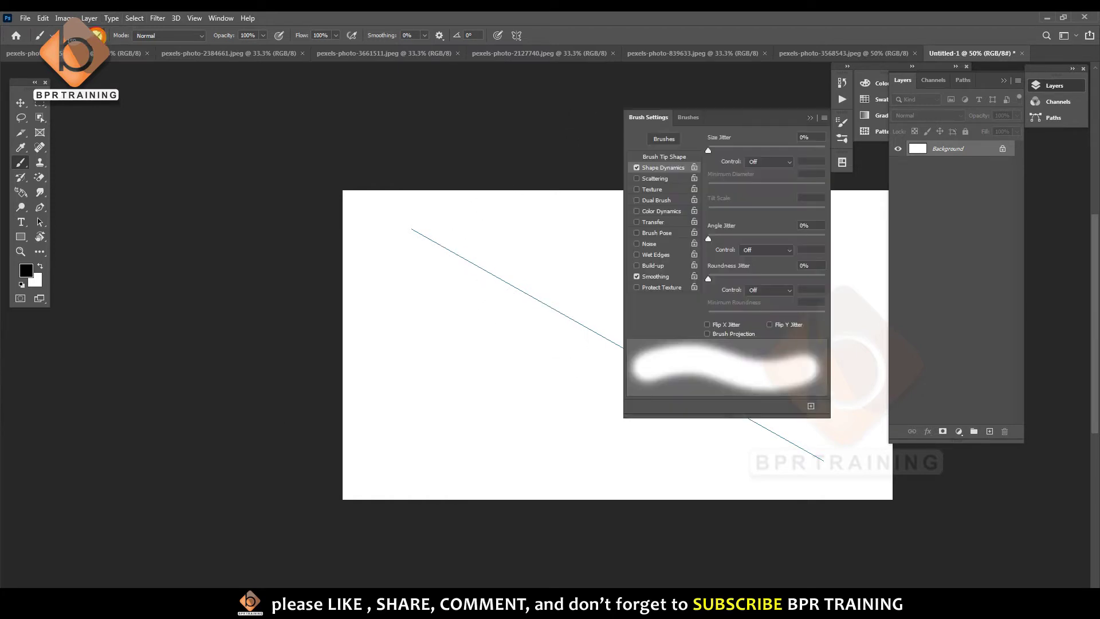
{"action": "mouse_move", "coordinate": [726, 118]}
{"action": "left_mouse_down"}
{"action": "mouse_move", "coordinate": [218, 138]}
{"action": "mouse_move", "coordinate": [252, 127]}
{"action": "mouse_move", "coordinate": [216, 118]}
{"action": "left_mouse_up"}
{"action": "key", "text": "ctrl+z"}
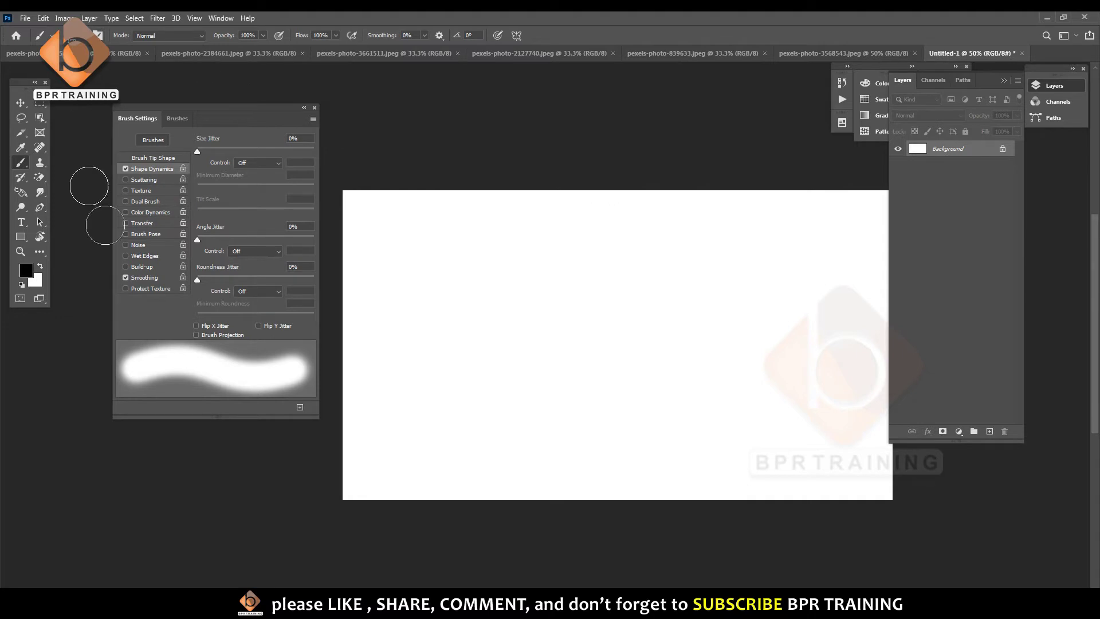
Switch to the brush preset list and view its options menu before closing it.
{"action": "left_click", "coordinate": [176, 120]}
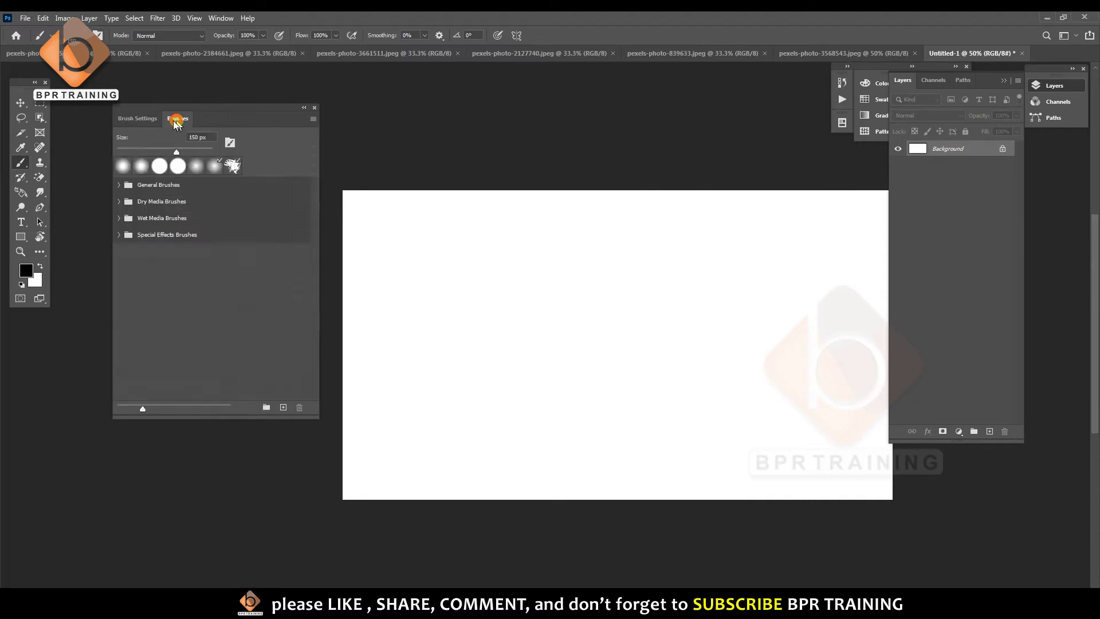
{"action": "left_click", "coordinate": [139, 121]}
{"action": "left_click", "coordinate": [131, 120]}
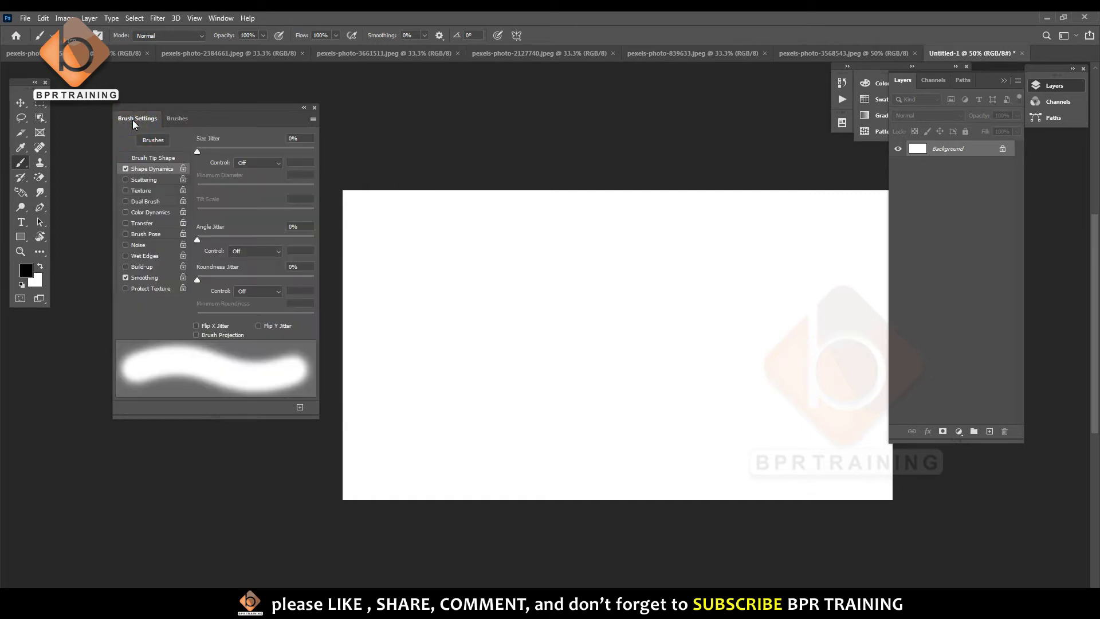
{"action": "left_click", "coordinate": [169, 118]}
{"action": "left_click", "coordinate": [130, 118]}
{"action": "left_click", "coordinate": [180, 119]}
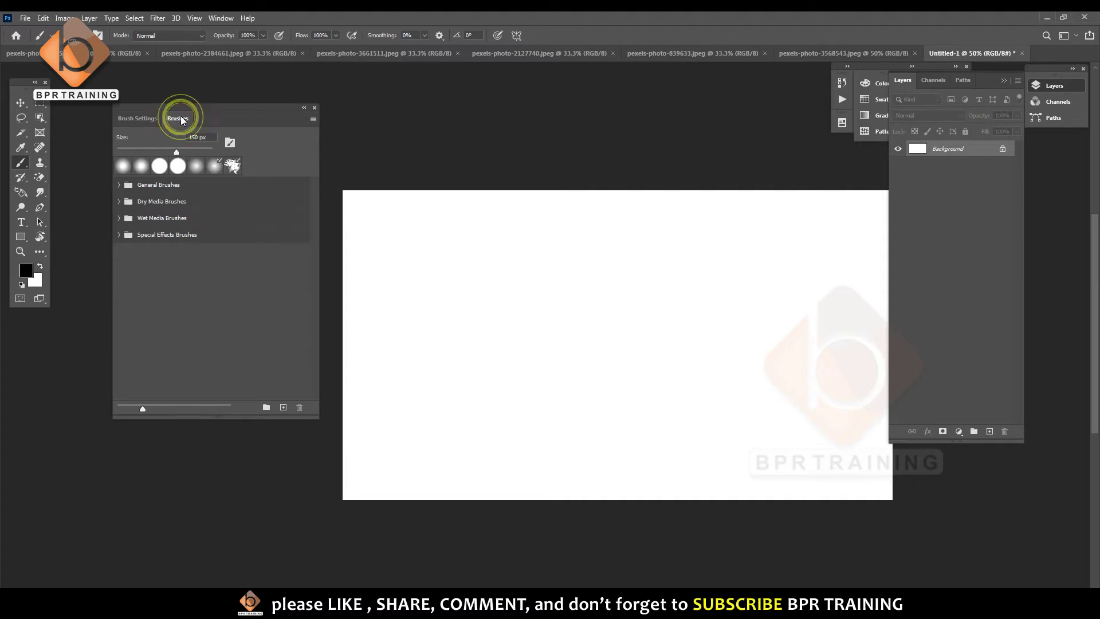
{"action": "left_click", "coordinate": [311, 118]}
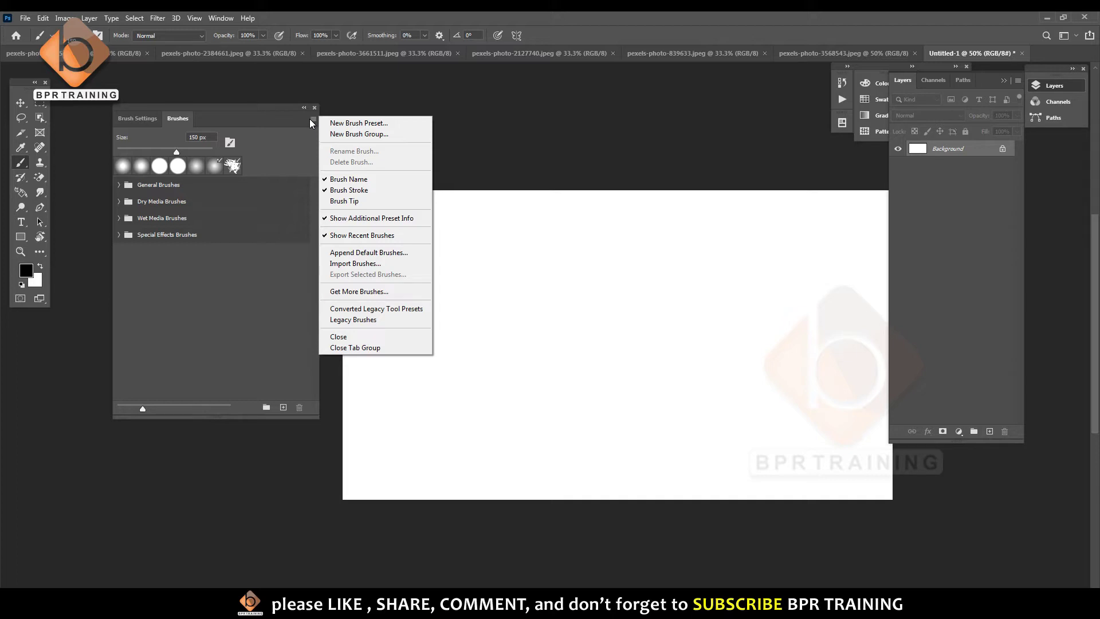
{"action": "left_click", "coordinate": [253, 279]}
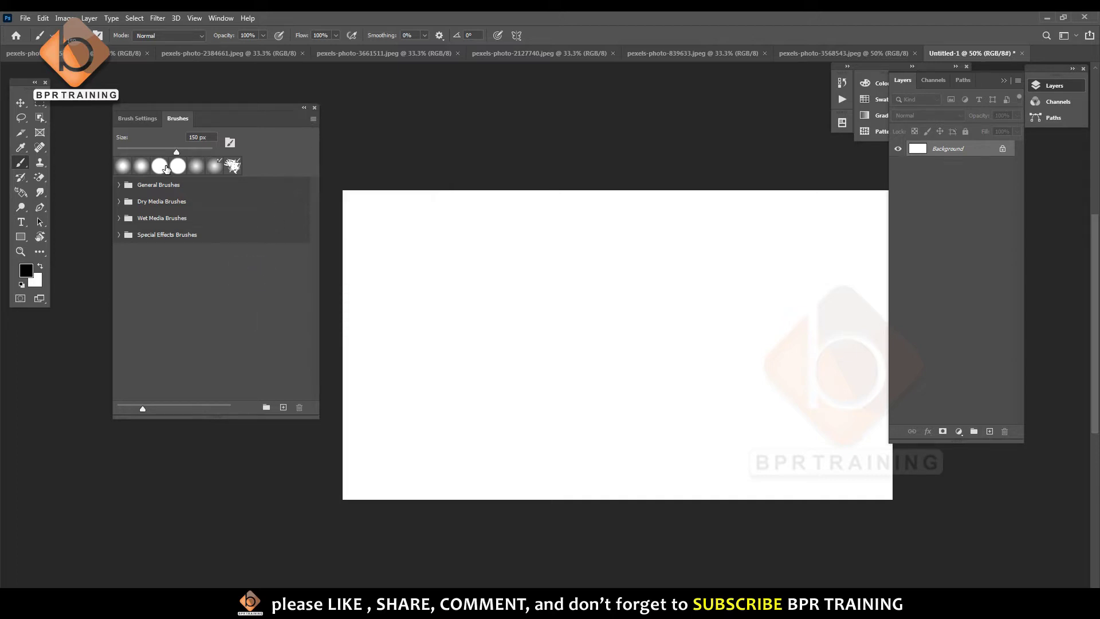
Expand Dry Media Brushes and select the Ultimate Pastel Palooza brush.
{"action": "left_click", "coordinate": [118, 182]}
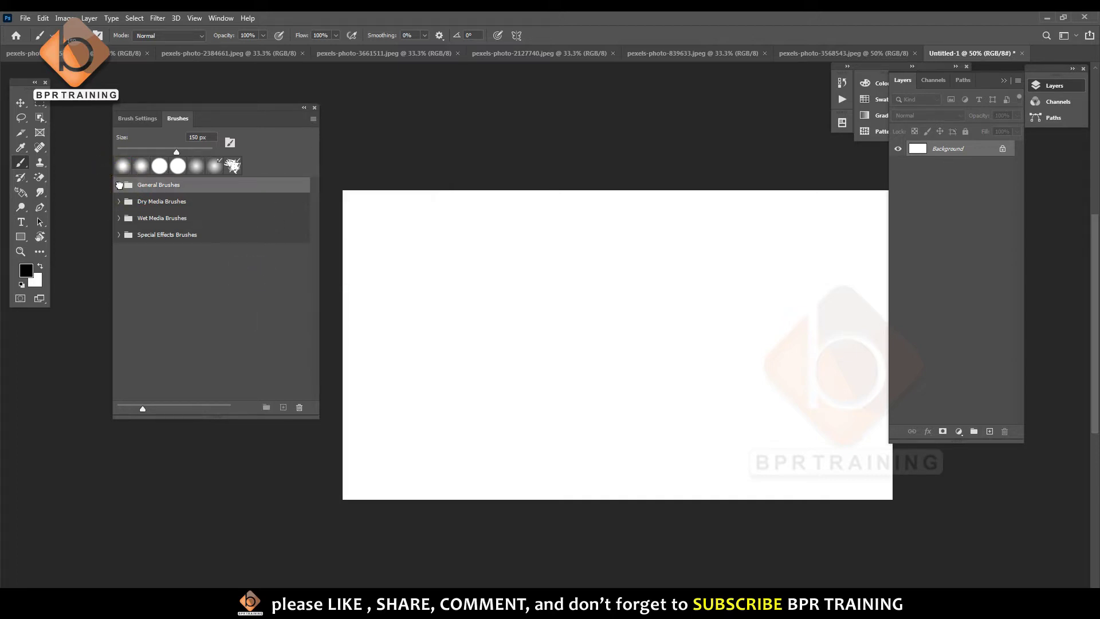
{"action": "left_click", "coordinate": [118, 184]}
{"action": "left_click", "coordinate": [119, 201]}
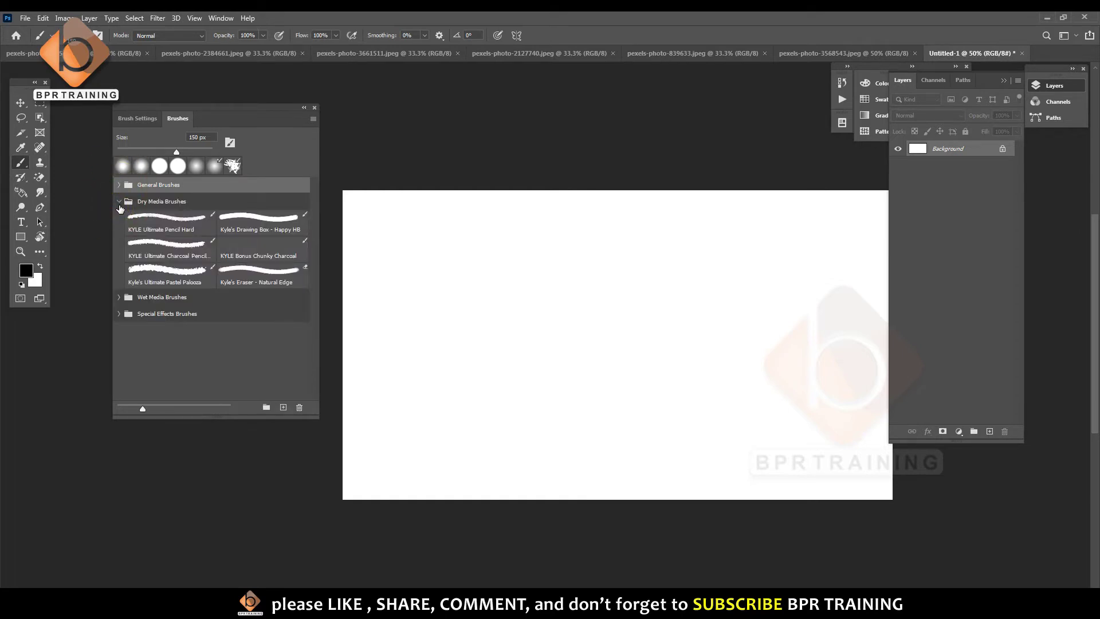
{"action": "left_click", "coordinate": [150, 271]}
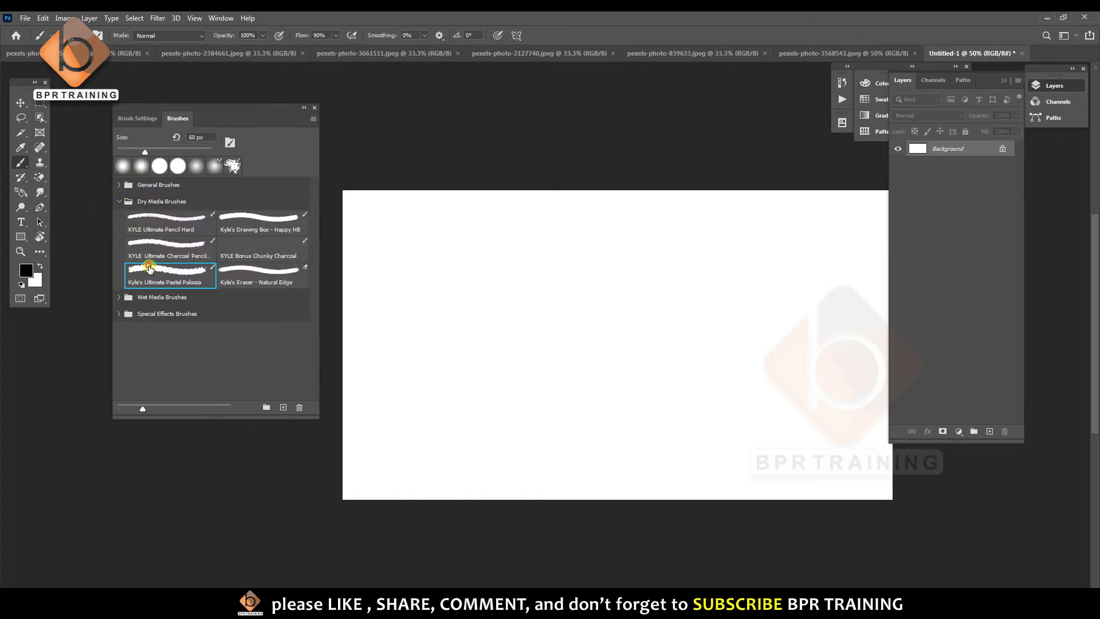
Try the Impressionist Blender 1 brush from Wet Media Brushes on the canvas.
{"action": "left_click", "coordinate": [119, 297]}
{"action": "left_click", "coordinate": [262, 367]}
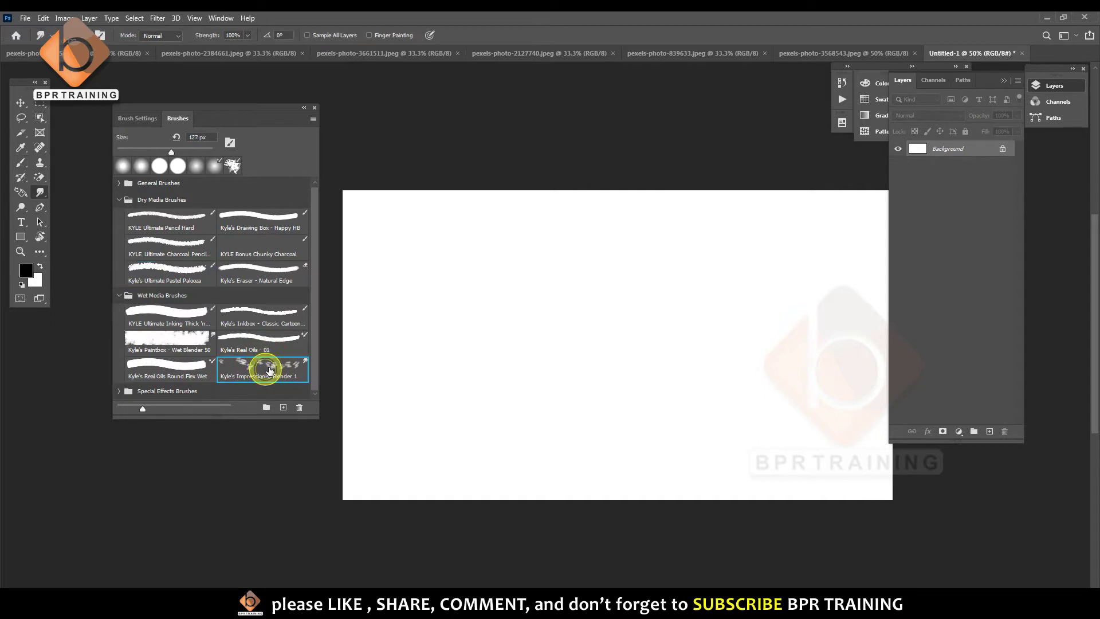
{"action": "double_click", "coordinate": [259, 375]}
{"action": "key", "text": "Return"}
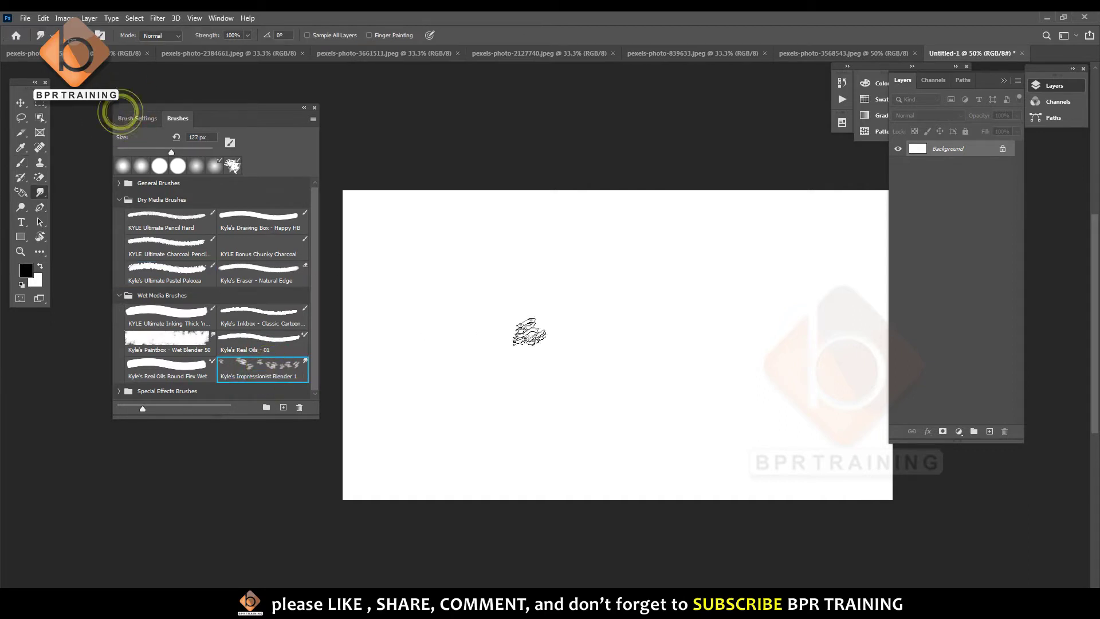
{"action": "left_click", "coordinate": [606, 210]}
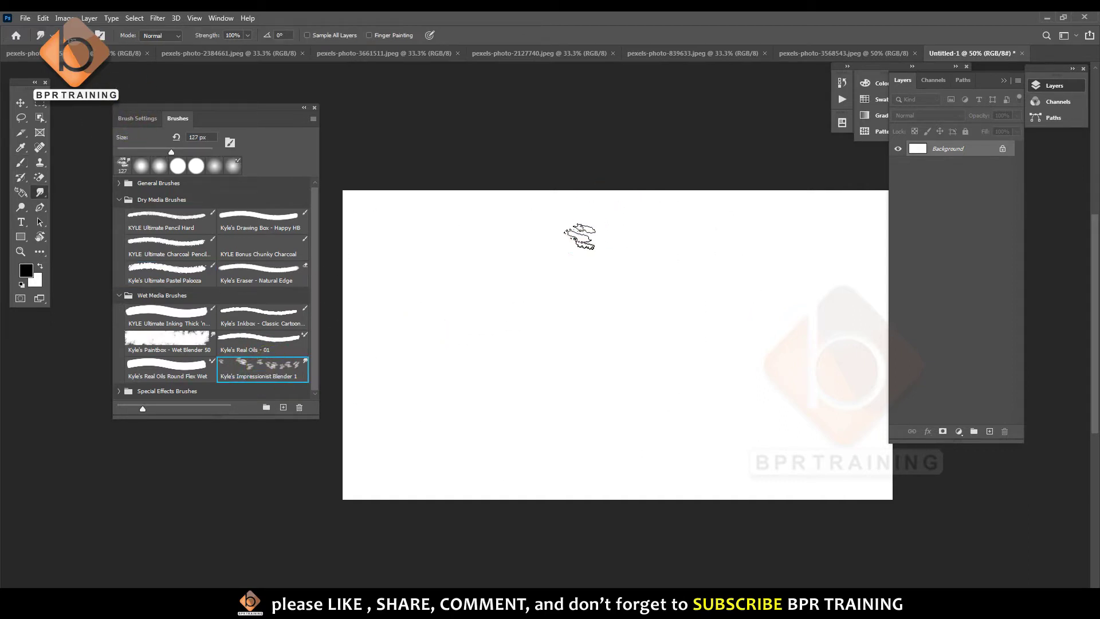
{"action": "left_click_drag", "start_coordinate": [606, 211], "coordinate": [581, 236]}
Test the pastel brush, enlarge it to 400 px, paint a black stroke, and undo it.
{"action": "key", "text": "b"}
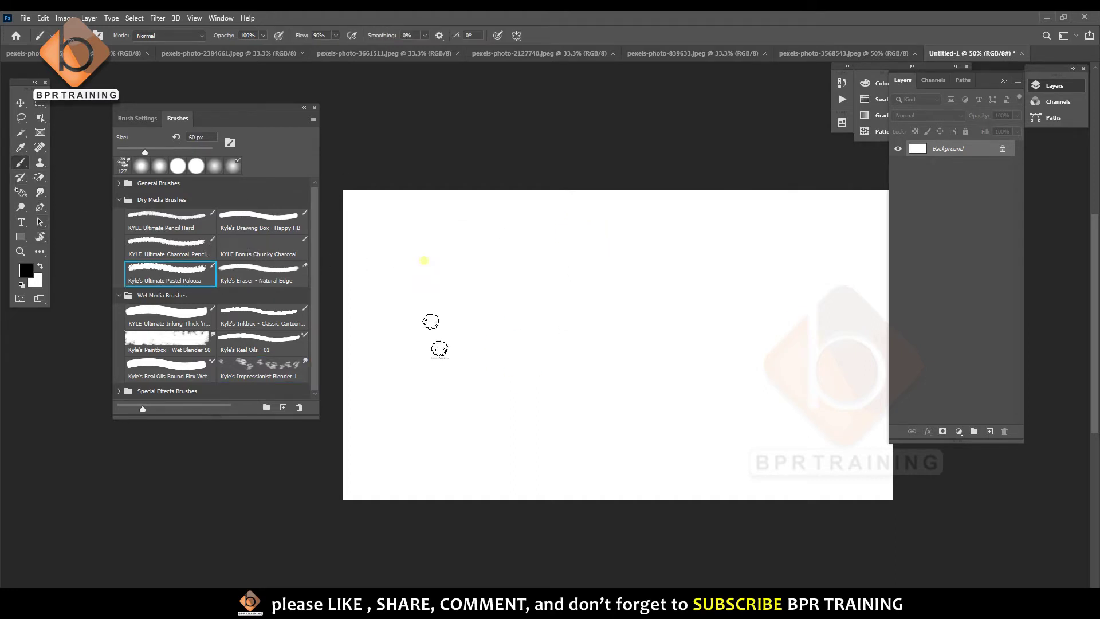
{"action": "left_click_drag", "start_coordinate": [426, 259], "coordinate": [485, 332]}
{"action": "key", "text": "ctrl+z"}
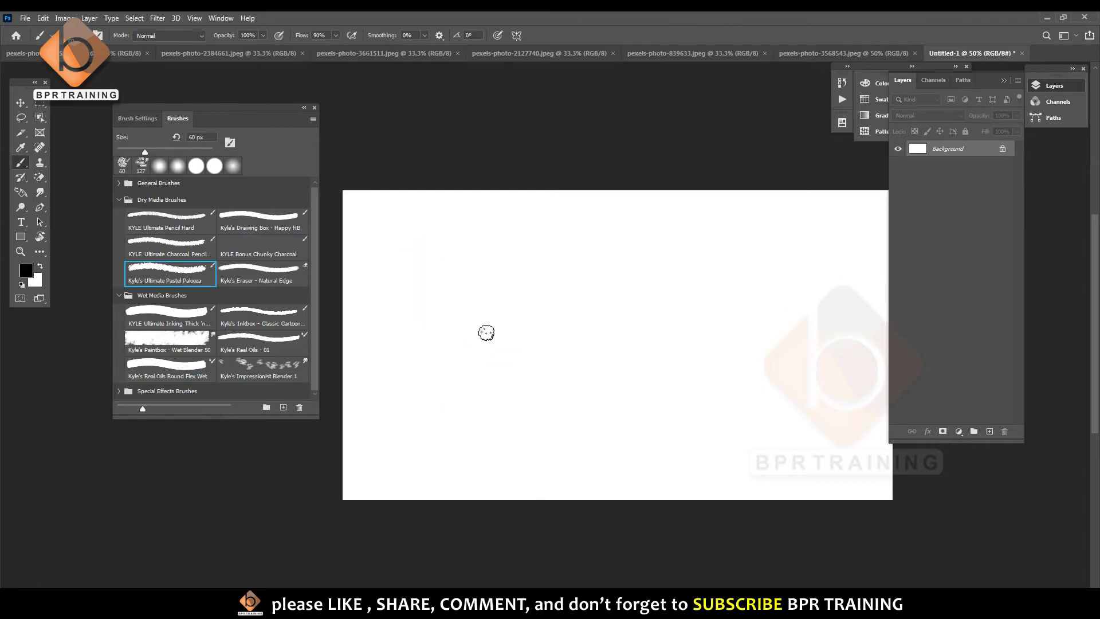
{"action": "key", "text": "bracketright"}
{"action": "key", "text": "bracketright"}
{"action": "key", "text": "bracketright"}
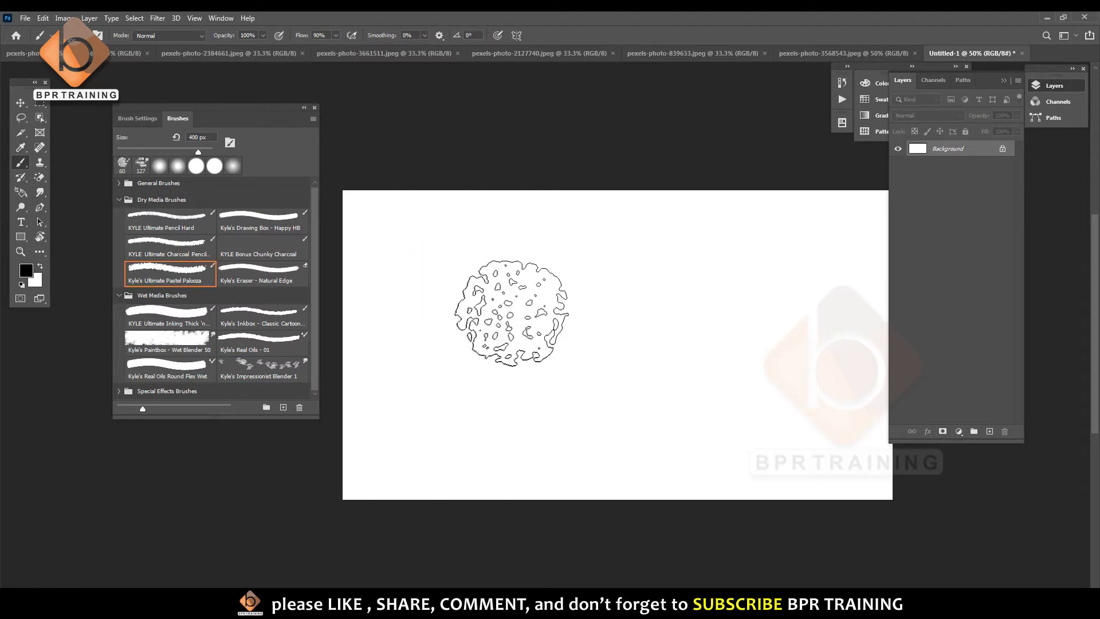
{"action": "left_click_drag", "start_coordinate": [687, 241], "coordinate": [372, 367]}
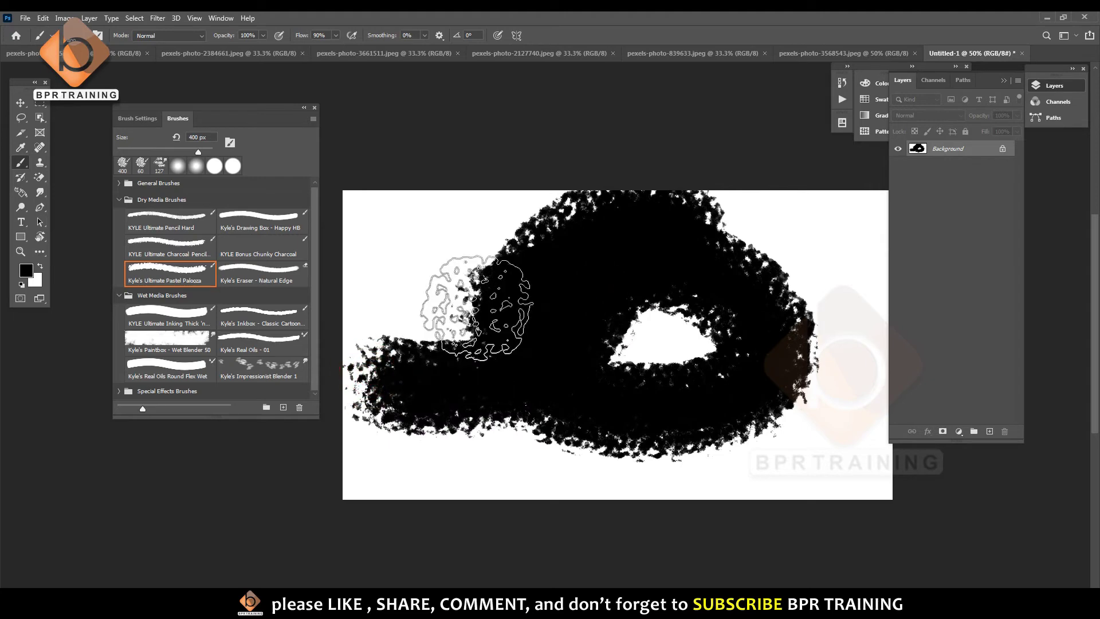
{"action": "key", "text": "ctrl+z"}
Set the foreground to red and paint a 200 px red band across the canvas top.
{"action": "left_click", "coordinate": [26, 270]}
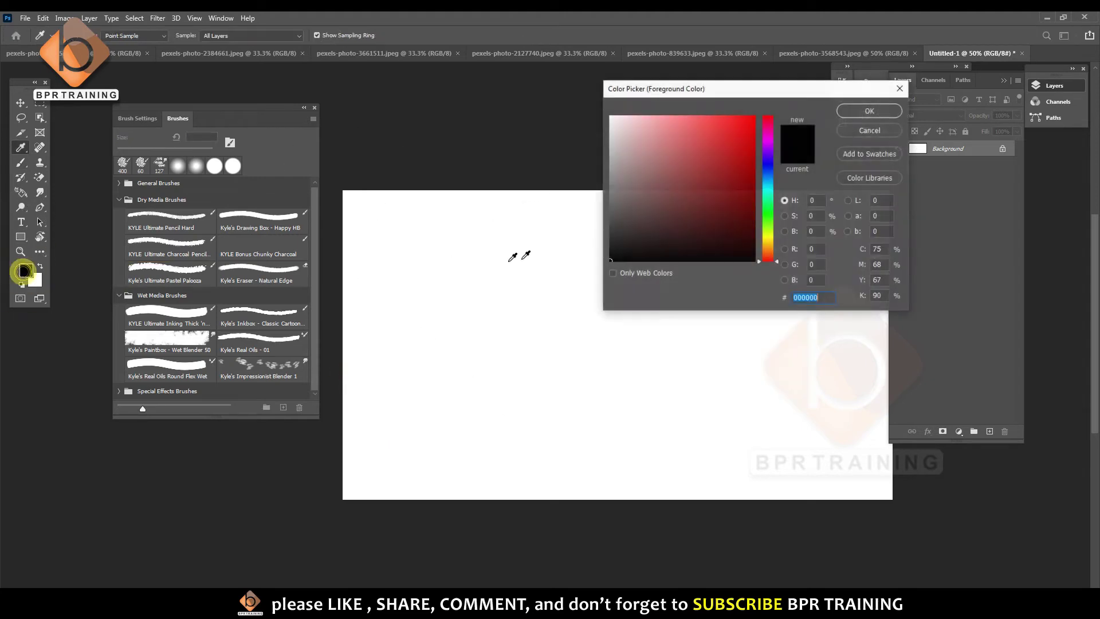
{"action": "left_click", "coordinate": [754, 117]}
{"action": "left_click", "coordinate": [870, 111]}
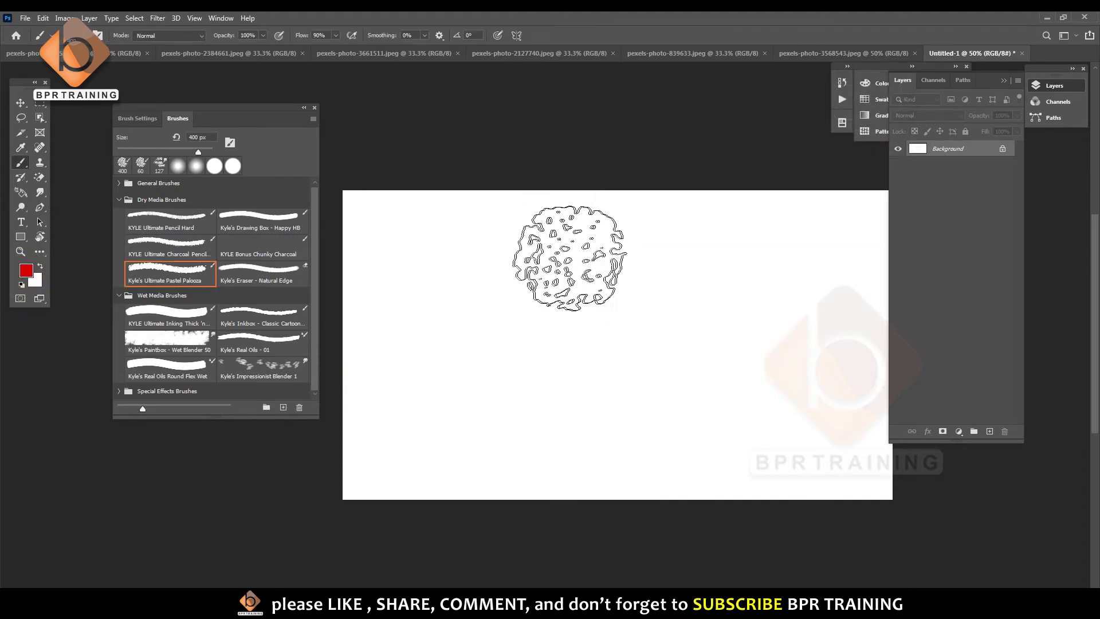
{"action": "mouse_move", "coordinate": [565, 256]}
{"action": "left_mouse_down"}
{"action": "mouse_move", "coordinate": [714, 327]}
{"action": "mouse_move", "coordinate": [552, 442]}
{"action": "left_mouse_up"}
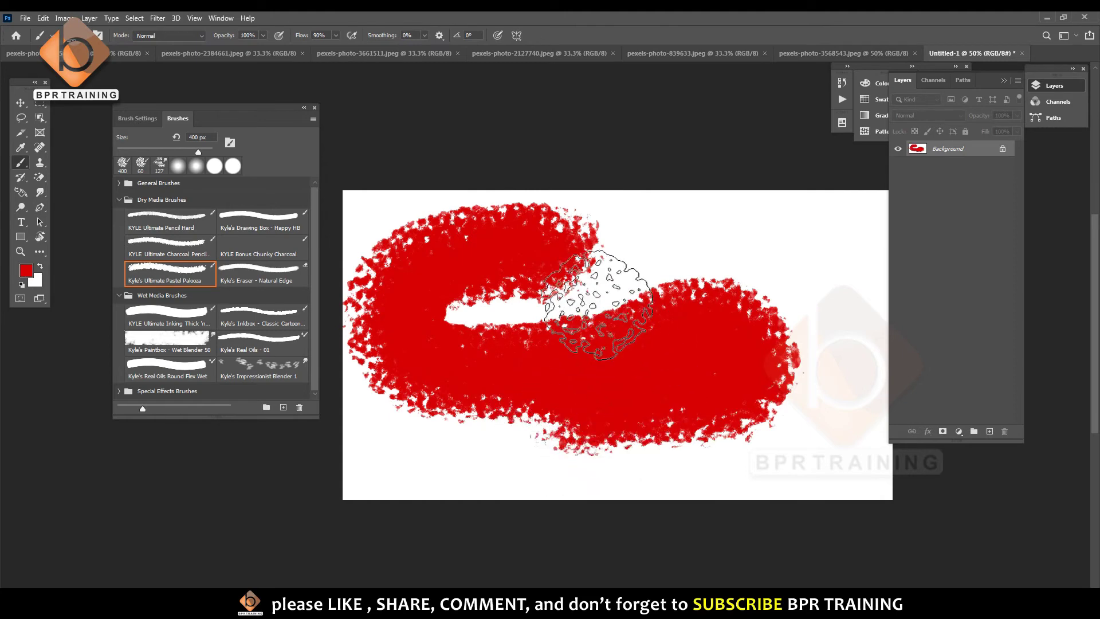
{"action": "key", "text": "ctrl+z"}
{"action": "key", "text": "bracketleft"}
{"action": "key", "text": "bracketleft"}
{"action": "key", "text": "bracketleft"}
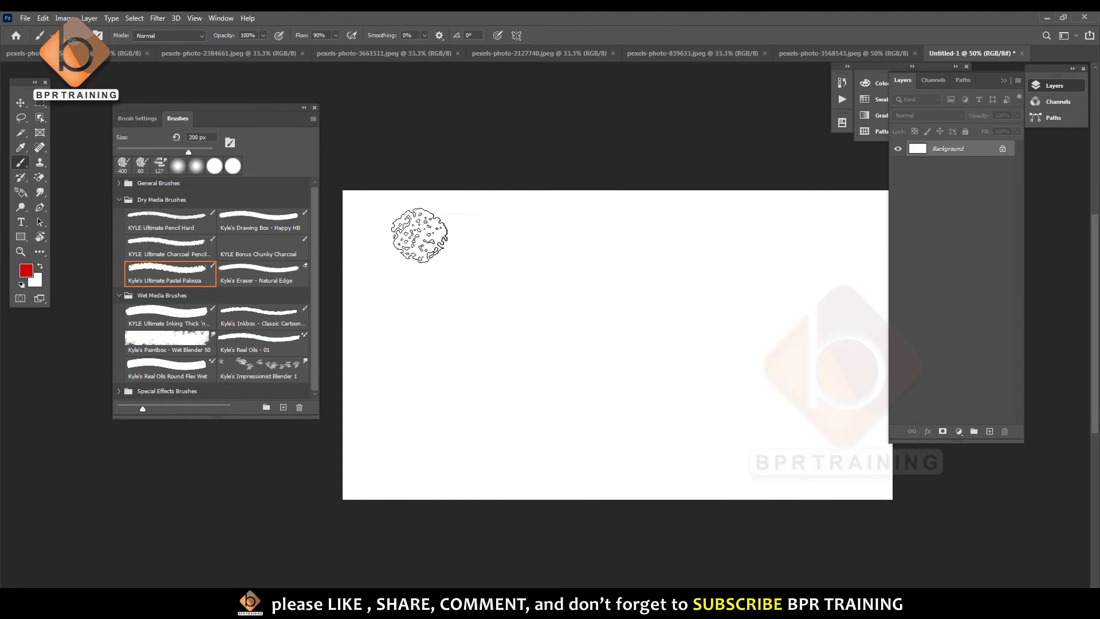
{"action": "left_click_drag", "start_coordinate": [399, 228], "coordinate": [809, 233]}
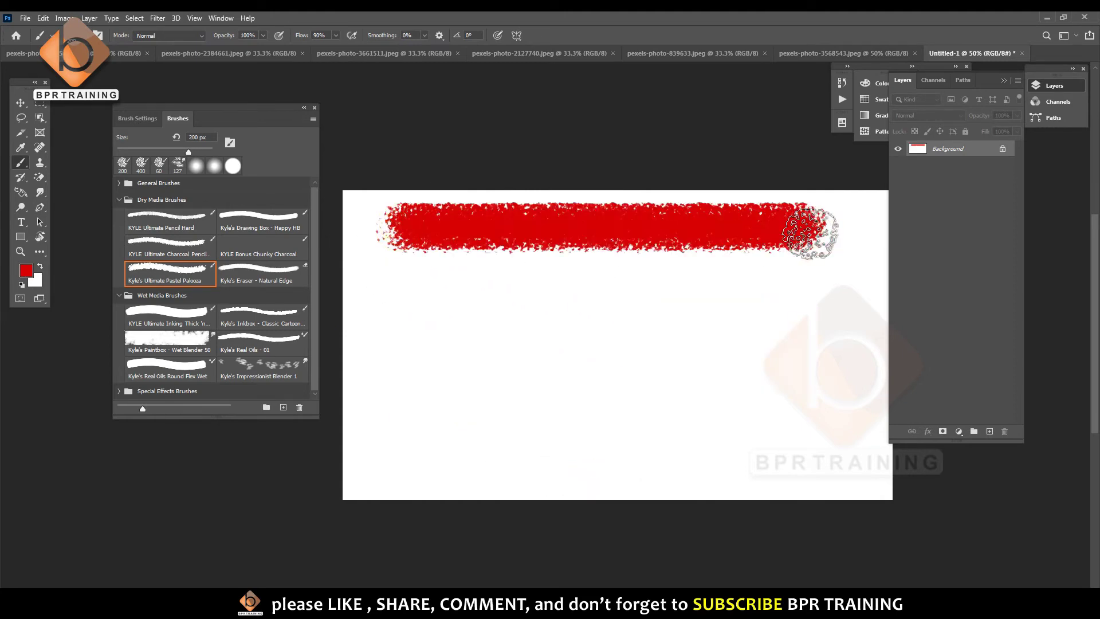
{"action": "left_click", "coordinate": [139, 119]}
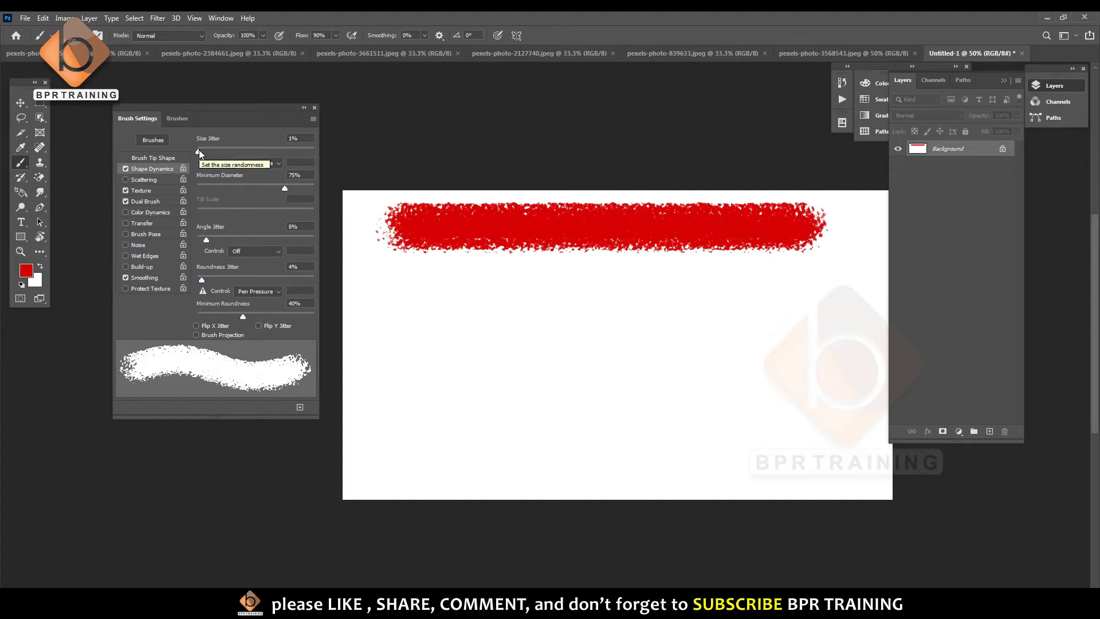
Set Shape Dynamics to Size Jitter 0%, Angle Jitter 90%, Roundness Jitter 86%, Minimum Roundness 66%.
{"action": "mouse_move", "coordinate": [199, 151]}
{"action": "left_mouse_down"}
{"action": "mouse_move", "coordinate": [346, 153]}
{"action": "mouse_move", "coordinate": [167, 159]}
{"action": "left_mouse_up"}
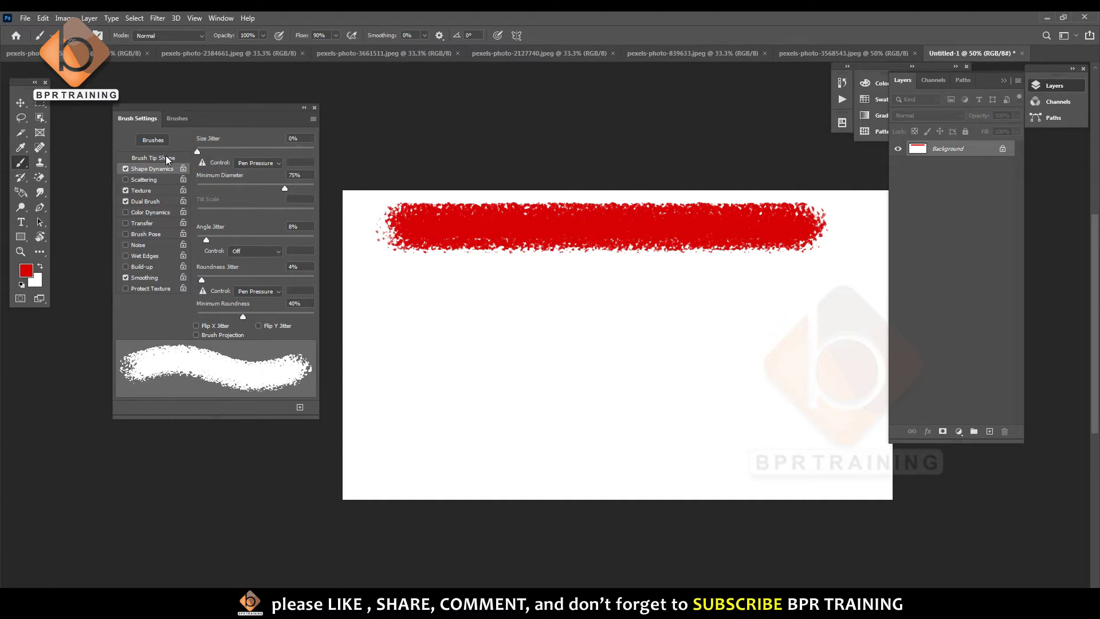
{"action": "key", "text": "ctrl+z"}
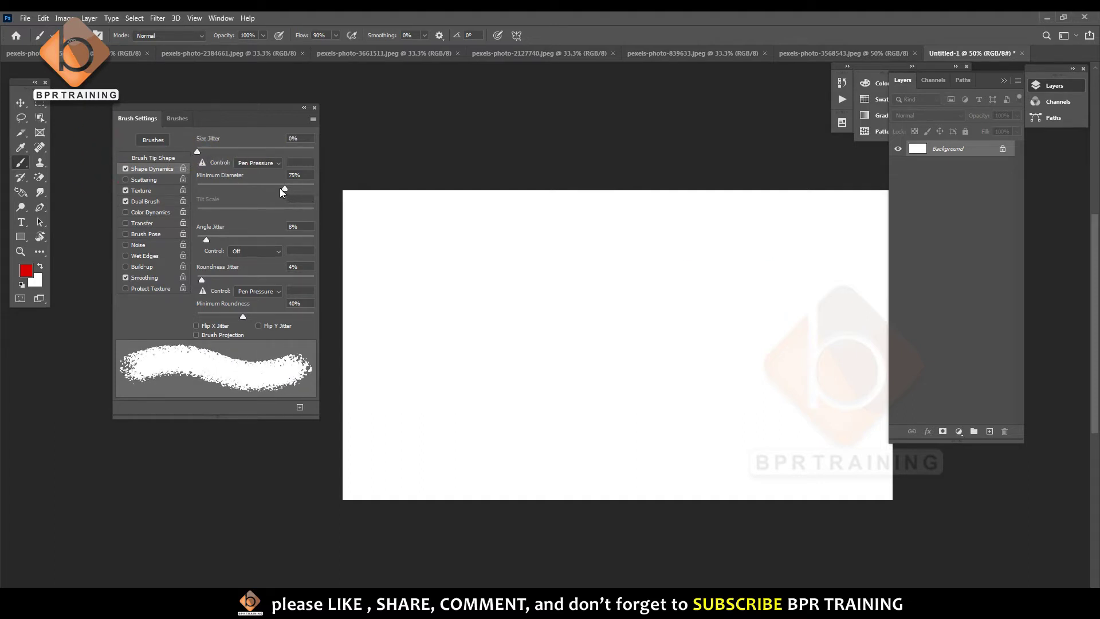
{"action": "left_click_drag", "start_coordinate": [283, 186], "coordinate": [303, 189]}
{"action": "key", "text": "ctrl+shift+z"}
{"action": "left_click", "coordinate": [205, 239]}
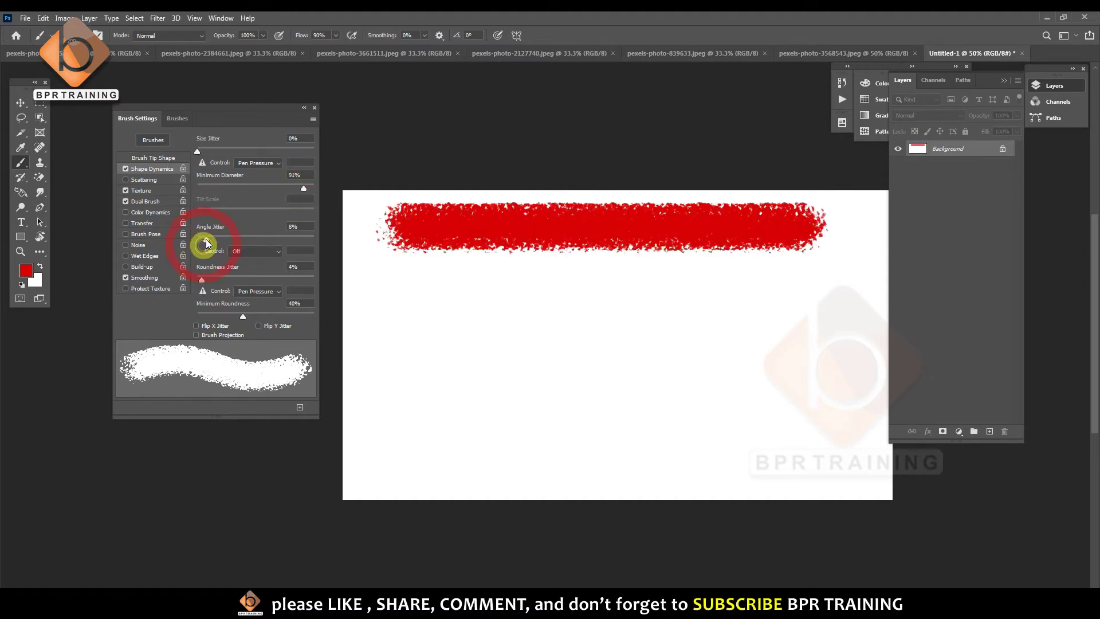
{"action": "mouse_move", "coordinate": [205, 238]}
{"action": "left_mouse_down"}
{"action": "mouse_move", "coordinate": [193, 246]}
{"action": "mouse_move", "coordinate": [302, 244]}
{"action": "left_mouse_up"}
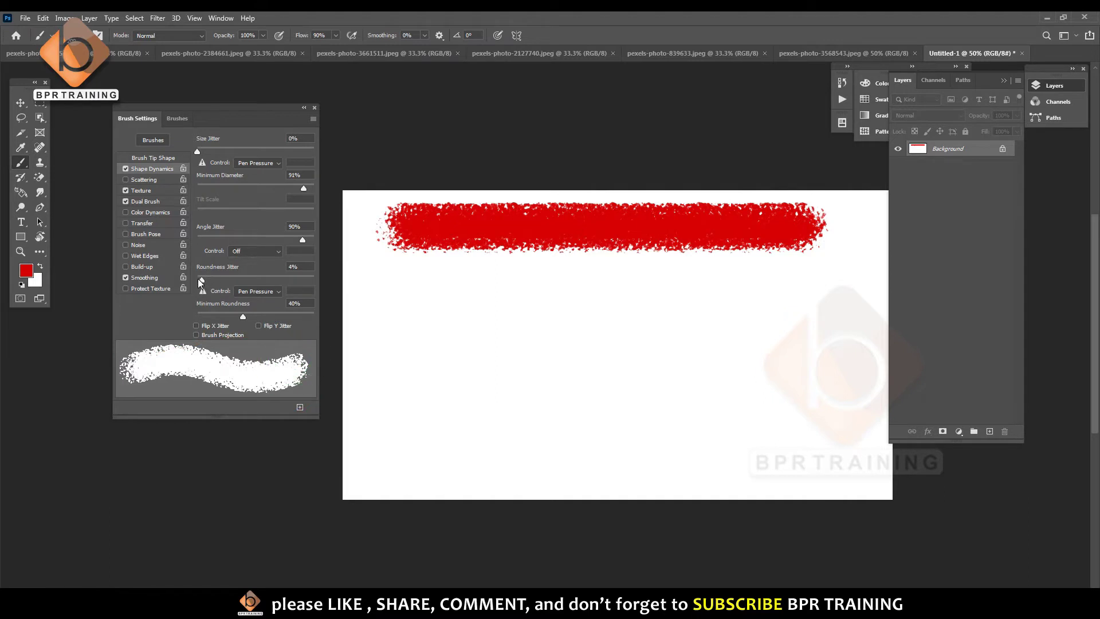
{"action": "mouse_move", "coordinate": [202, 280]}
{"action": "left_mouse_down"}
{"action": "mouse_move", "coordinate": [337, 277]}
{"action": "mouse_move", "coordinate": [298, 281]}
{"action": "left_mouse_up"}
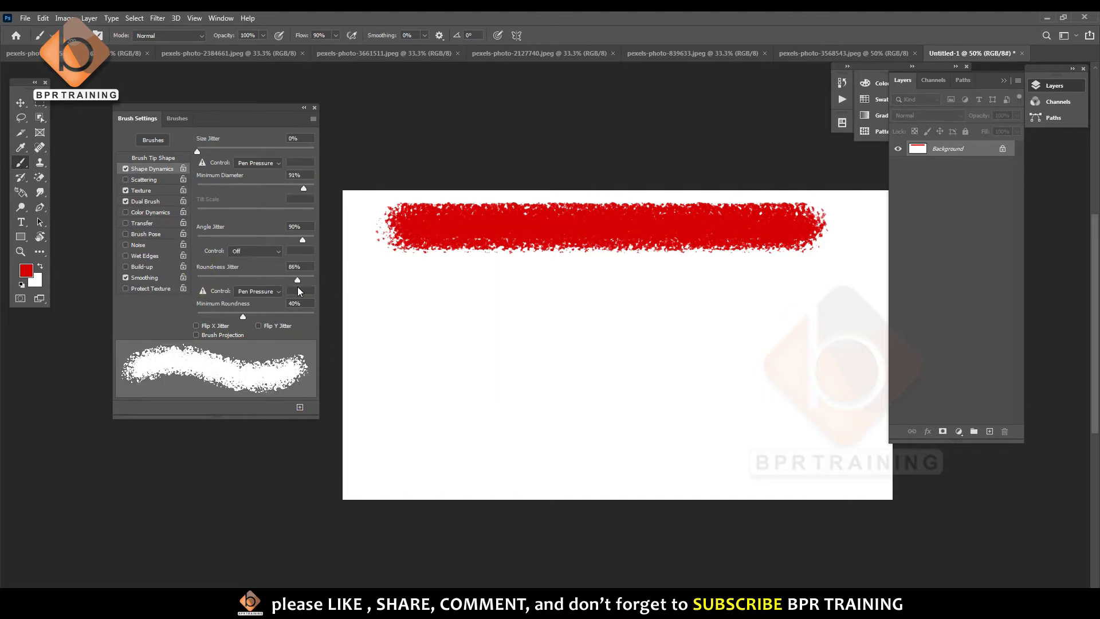
{"action": "left_click_drag", "start_coordinate": [243, 316], "coordinate": [298, 315]}
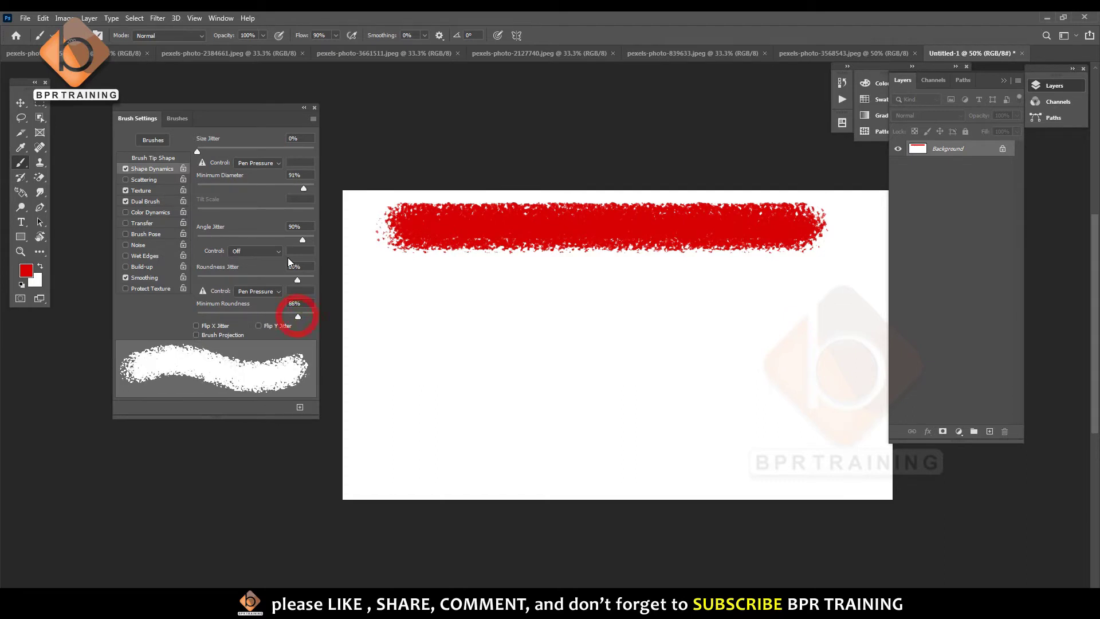
Enable Scattering and increase the scatter amount, keeping the count at 1.
{"action": "left_click", "coordinate": [150, 159]}
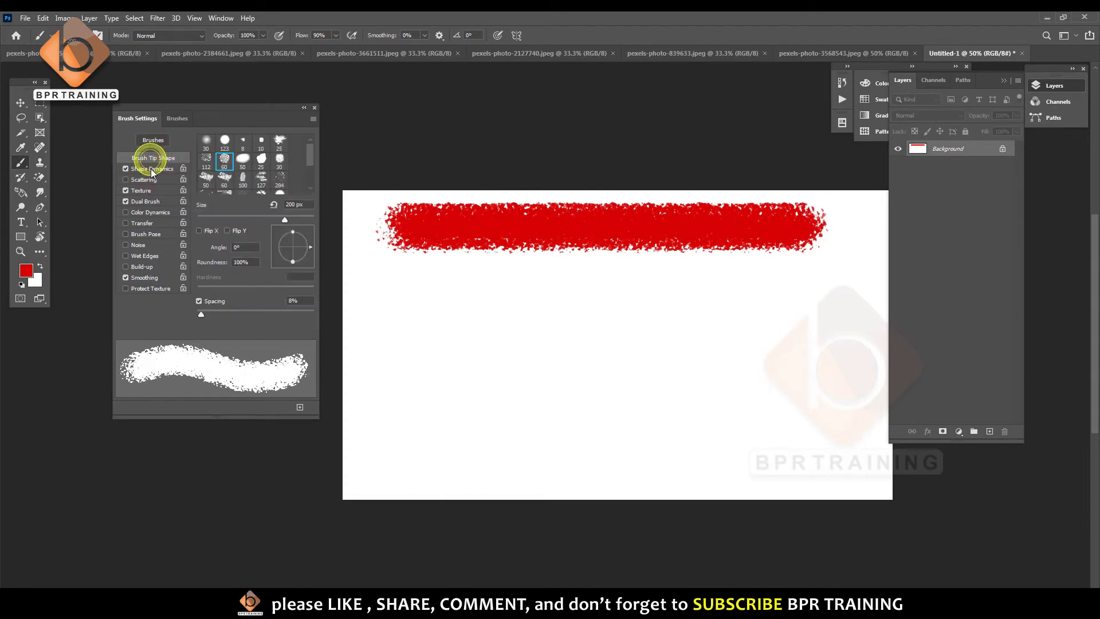
{"action": "left_click", "coordinate": [155, 180]}
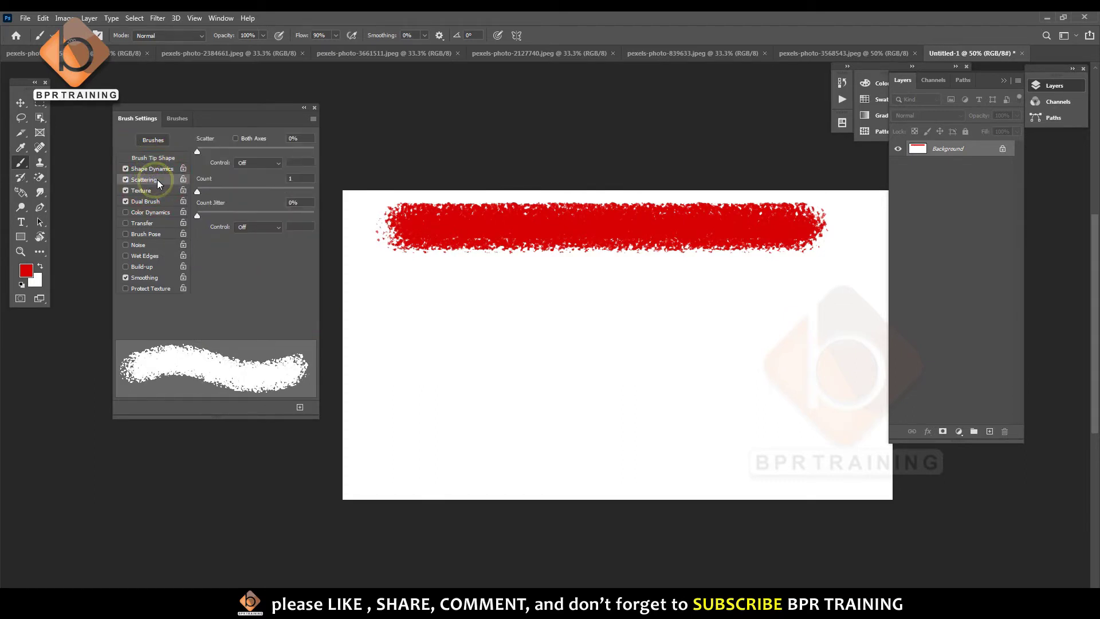
{"action": "mouse_move", "coordinate": [197, 152]}
{"action": "left_mouse_down"}
{"action": "mouse_move", "coordinate": [349, 160]}
{"action": "mouse_move", "coordinate": [204, 151]}
{"action": "mouse_move", "coordinate": [336, 167]}
{"action": "left_mouse_up"}
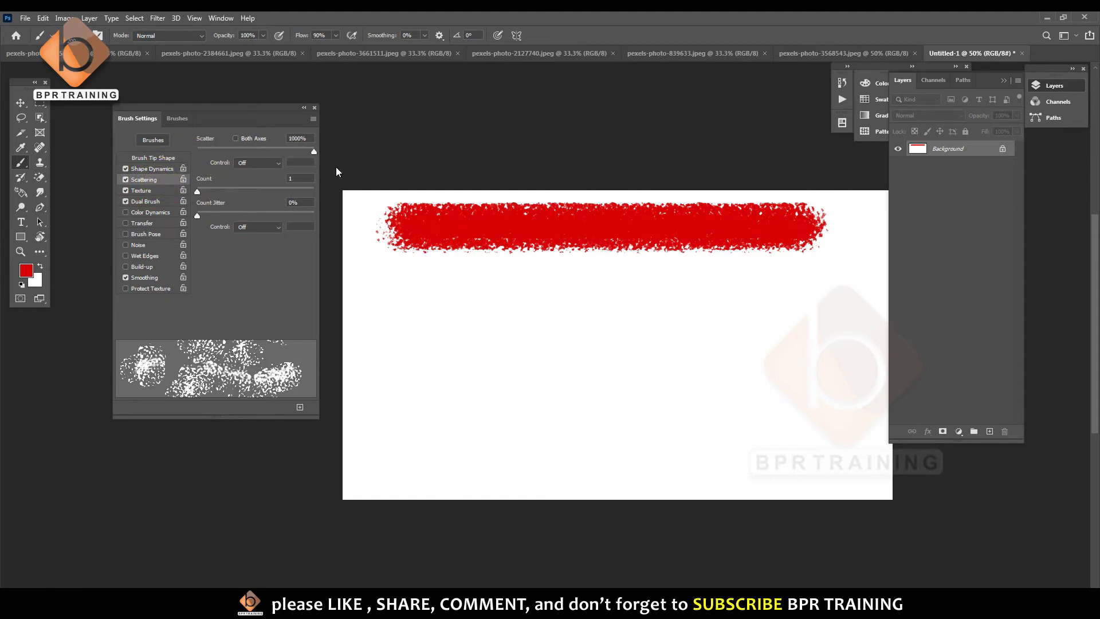
{"action": "mouse_move", "coordinate": [200, 193]}
{"action": "left_mouse_down"}
{"action": "mouse_move", "coordinate": [322, 194]}
{"action": "mouse_move", "coordinate": [195, 196]}
{"action": "mouse_move", "coordinate": [247, 215]}
{"action": "mouse_move", "coordinate": [304, 211]}
{"action": "mouse_move", "coordinate": [202, 211]}
{"action": "left_mouse_up"}
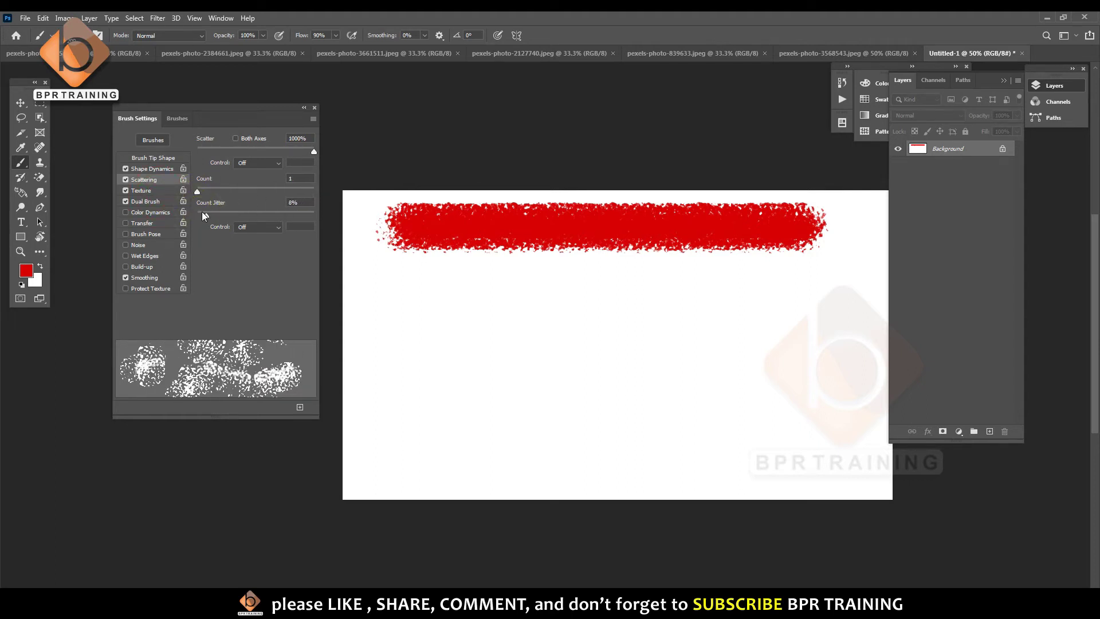
Set the brush Texture Scale to 62% and Depth to 20%.
{"action": "left_click", "coordinate": [149, 191]}
{"action": "mouse_move", "coordinate": [266, 175]}
{"action": "left_mouse_down"}
{"action": "mouse_move", "coordinate": [362, 173]}
{"action": "mouse_move", "coordinate": [233, 174]}
{"action": "mouse_move", "coordinate": [378, 175]}
{"action": "left_mouse_up"}
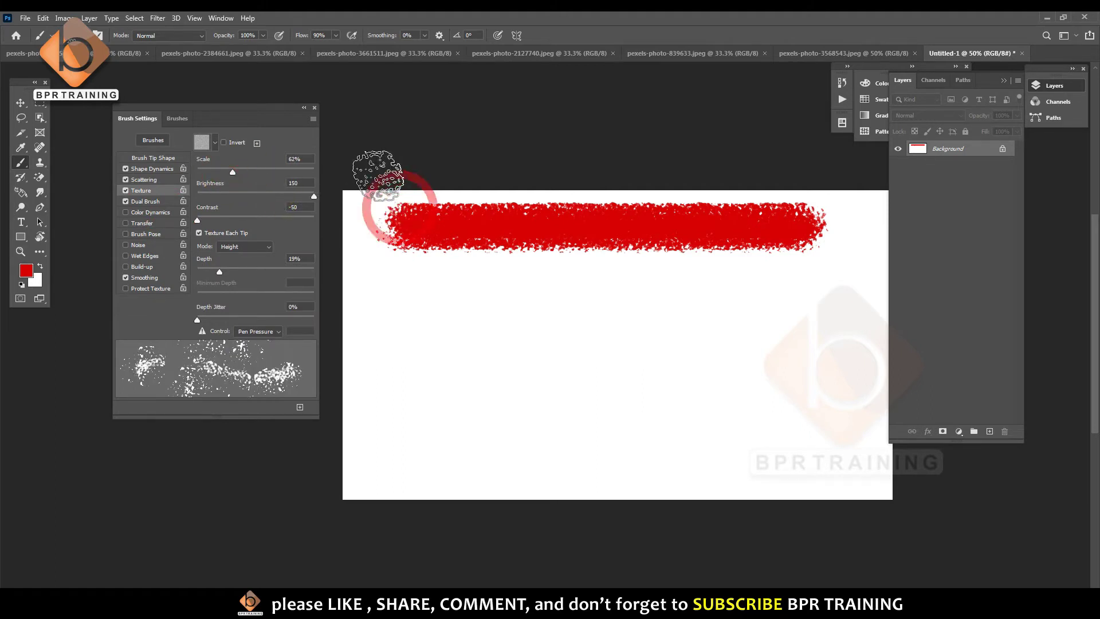
{"action": "left_click", "coordinate": [220, 272]}
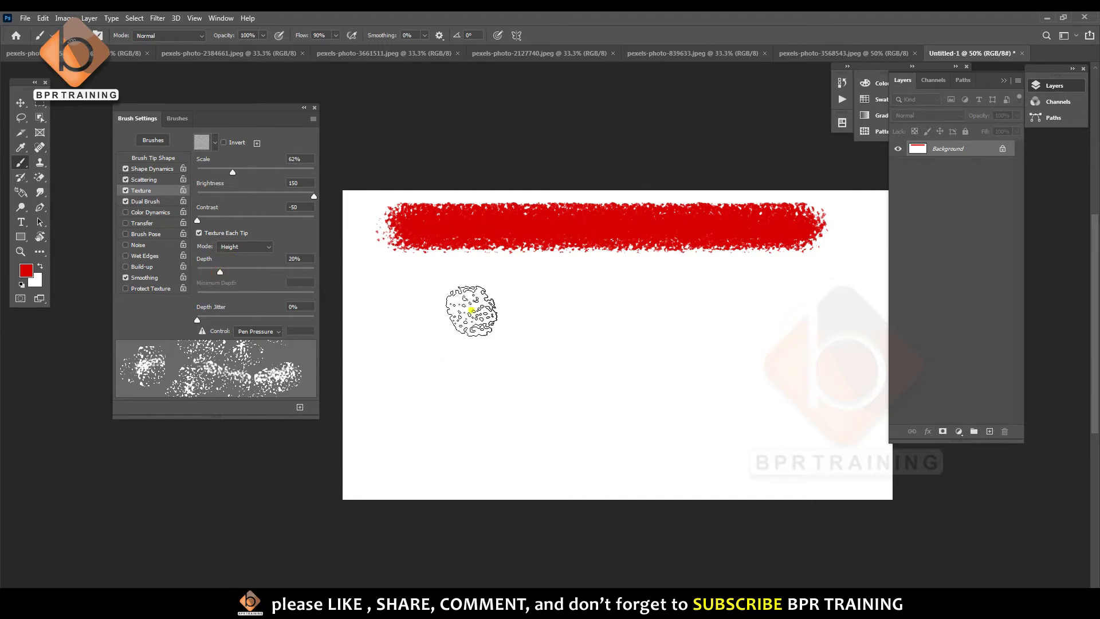
Paint red textured test swirls and dabs across the canvas.
{"action": "left_click_drag", "start_coordinate": [467, 307], "coordinate": [560, 351]}
{"action": "left_click", "coordinate": [633, 295]}
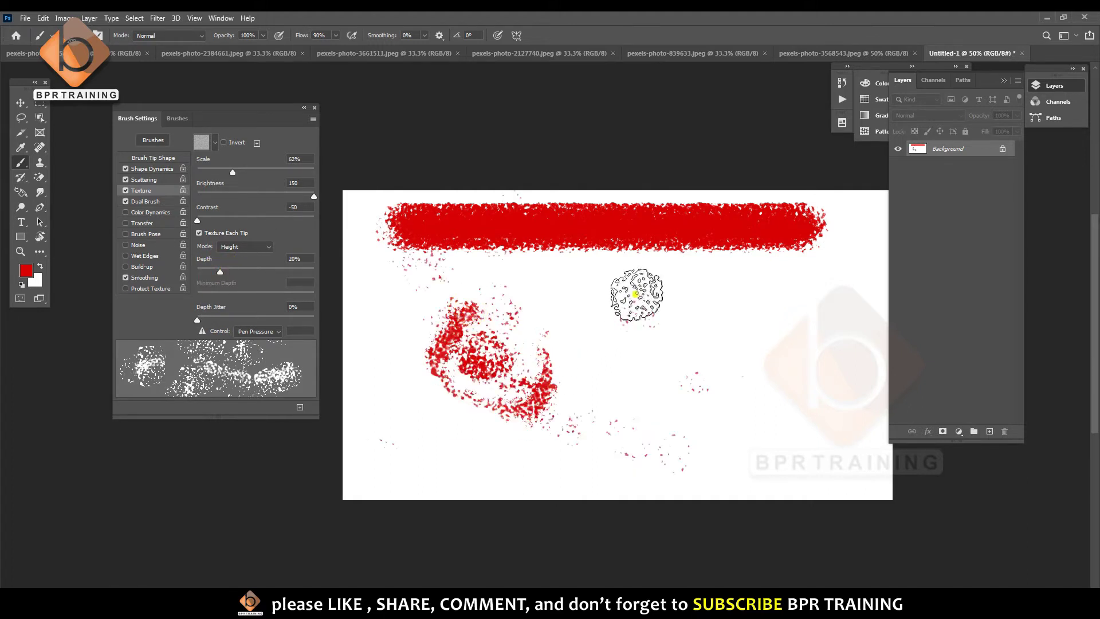
{"action": "left_click", "coordinate": [796, 289]}
{"action": "mouse_move", "coordinate": [823, 312]}
{"action": "left_mouse_down"}
{"action": "mouse_move", "coordinate": [783, 410]}
{"action": "mouse_move", "coordinate": [692, 280]}
{"action": "mouse_move", "coordinate": [430, 393]}
{"action": "mouse_move", "coordinate": [378, 246]}
{"action": "left_mouse_up"}
{"action": "left_click", "coordinate": [392, 487]}
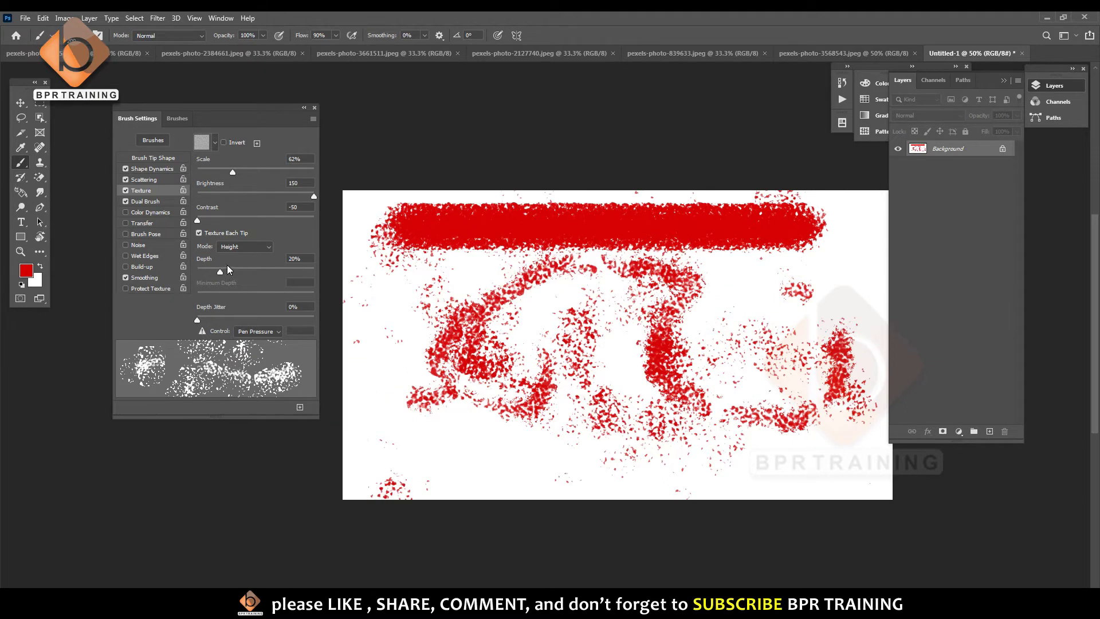
{"action": "left_click", "coordinate": [149, 201]}
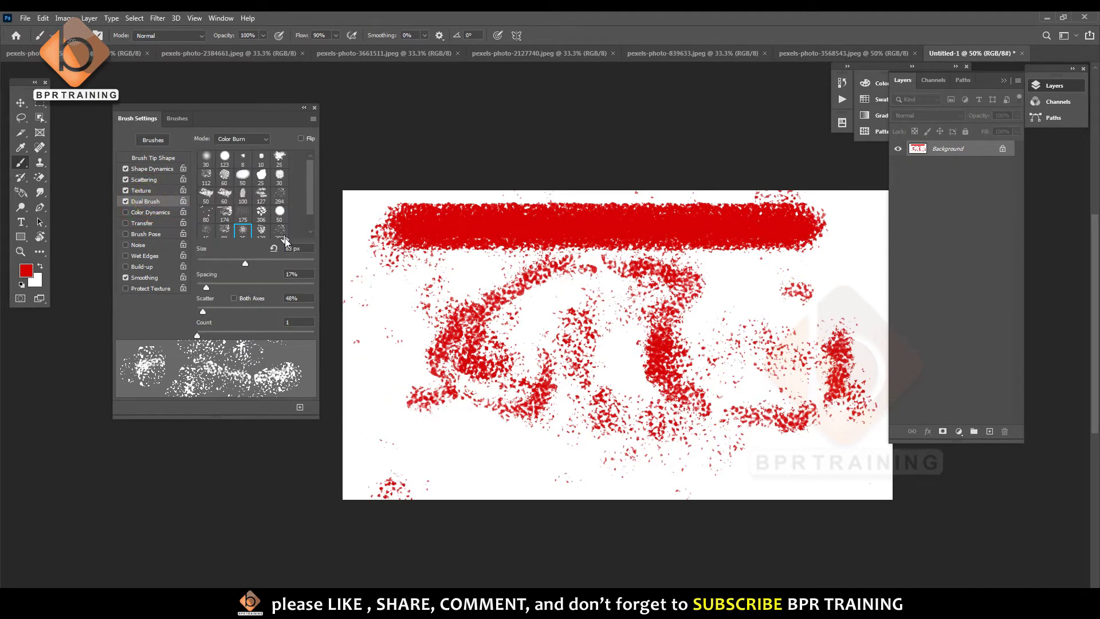
Set the Dual Brush size to 5000 px and widen its spacing.
{"action": "left_click_drag", "start_coordinate": [247, 263], "coordinate": [318, 263]}
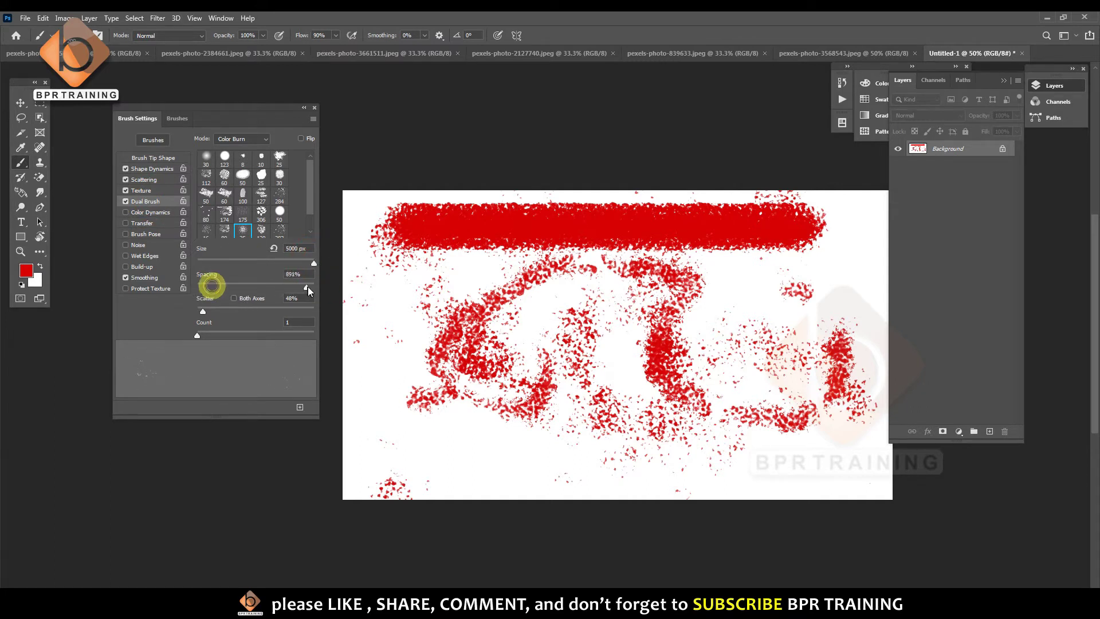
{"action": "mouse_move", "coordinate": [207, 287]}
{"action": "left_mouse_down"}
{"action": "mouse_move", "coordinate": [235, 288]}
{"action": "mouse_move", "coordinate": [213, 288]}
{"action": "mouse_move", "coordinate": [205, 311]}
{"action": "mouse_move", "coordinate": [284, 311]}
{"action": "mouse_move", "coordinate": [169, 304]}
{"action": "left_mouse_up"}
Turn on Color Dynamics, Transfer, Brush Pose, Noise and Wet Edges.
{"action": "left_click", "coordinate": [148, 212]}
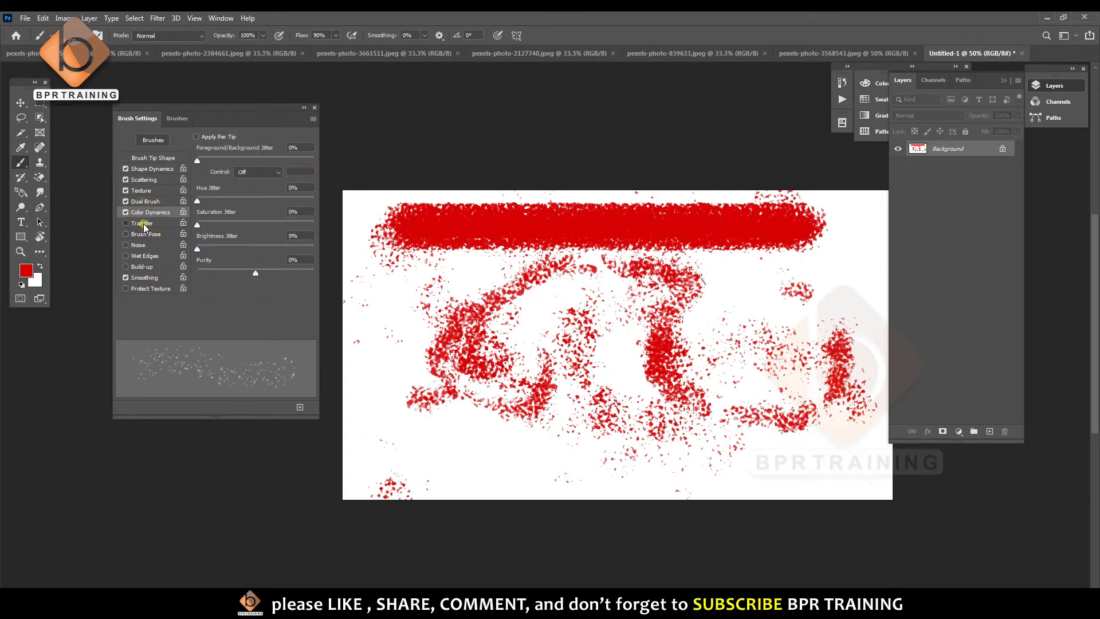
{"action": "left_click", "coordinate": [143, 223]}
{"action": "left_click", "coordinate": [146, 233]}
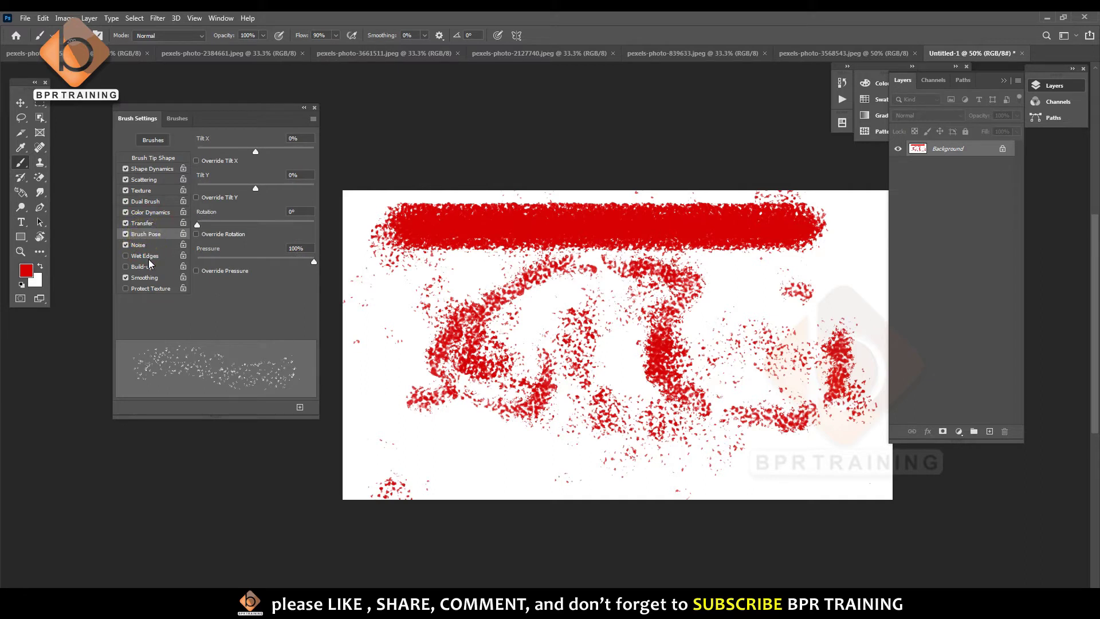
{"action": "left_click", "coordinate": [148, 256]}
{"action": "left_click", "coordinate": [176, 258]}
Set Brush Pose rotation to 72° and Tilt Y to 32%, and enable Protect Texture.
{"action": "left_click_drag", "start_coordinate": [217, 224], "coordinate": [299, 227]}
{"action": "left_click_drag", "start_coordinate": [217, 215], "coordinate": [222, 217]}
{"action": "left_click_drag", "start_coordinate": [255, 152], "coordinate": [253, 151]}
{"action": "left_click_drag", "start_coordinate": [296, 193], "coordinate": [276, 197]}
{"action": "left_click", "coordinate": [163, 290]}
{"action": "left_click", "coordinate": [151, 139]}
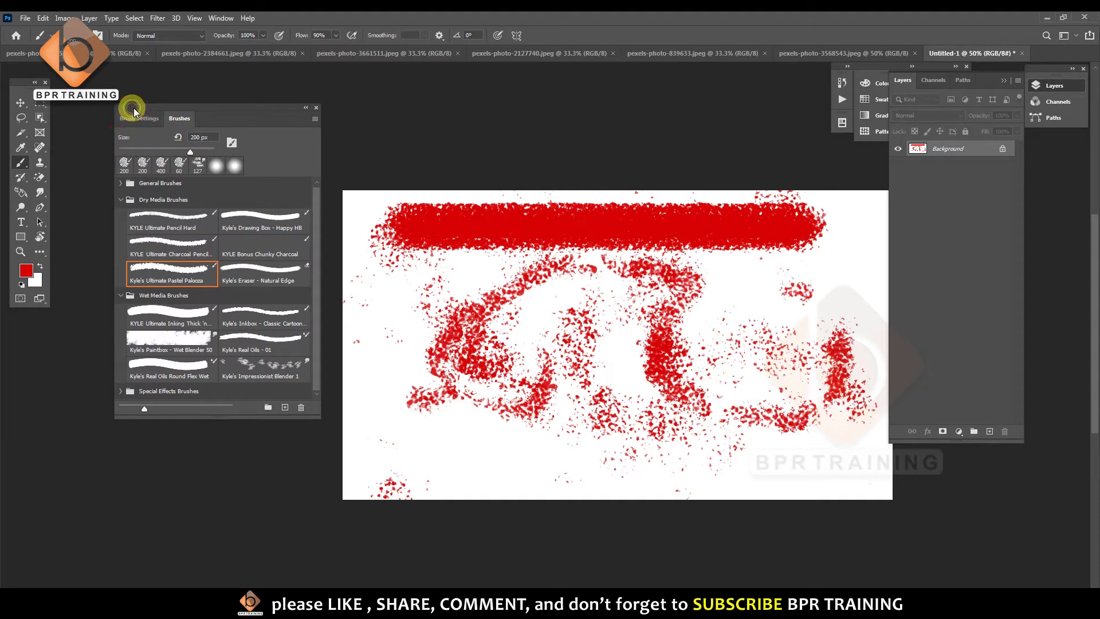
{"action": "left_click", "coordinate": [131, 118]}
{"action": "left_click", "coordinate": [315, 119]}
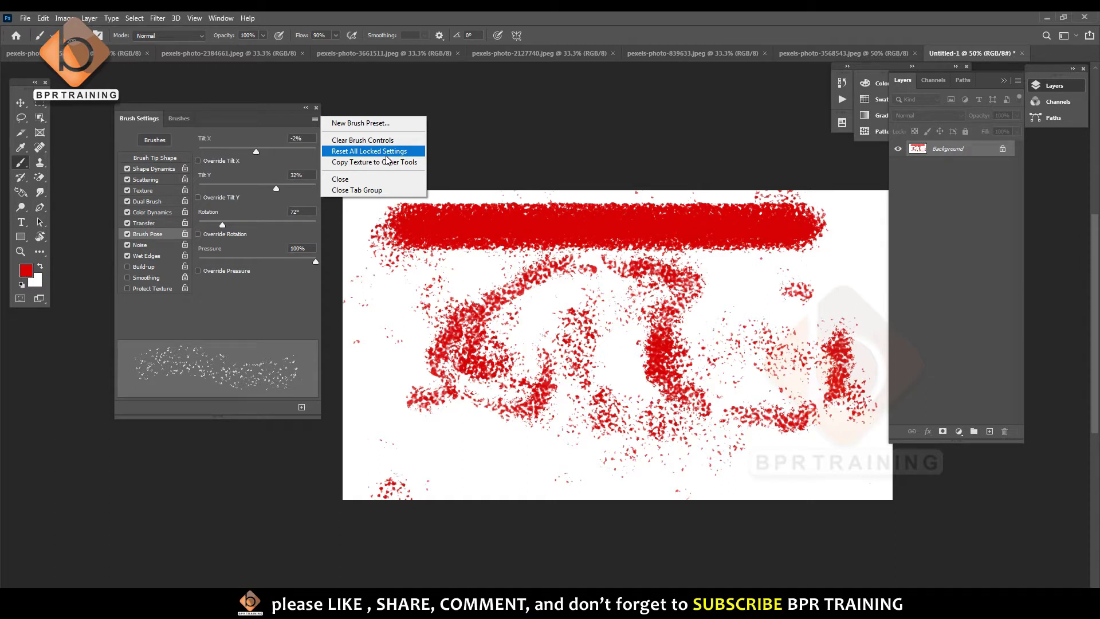
Apply Clear Brush Controls, then paint and undo a test stroke with the plain brush.
{"action": "left_click", "coordinate": [373, 151]}
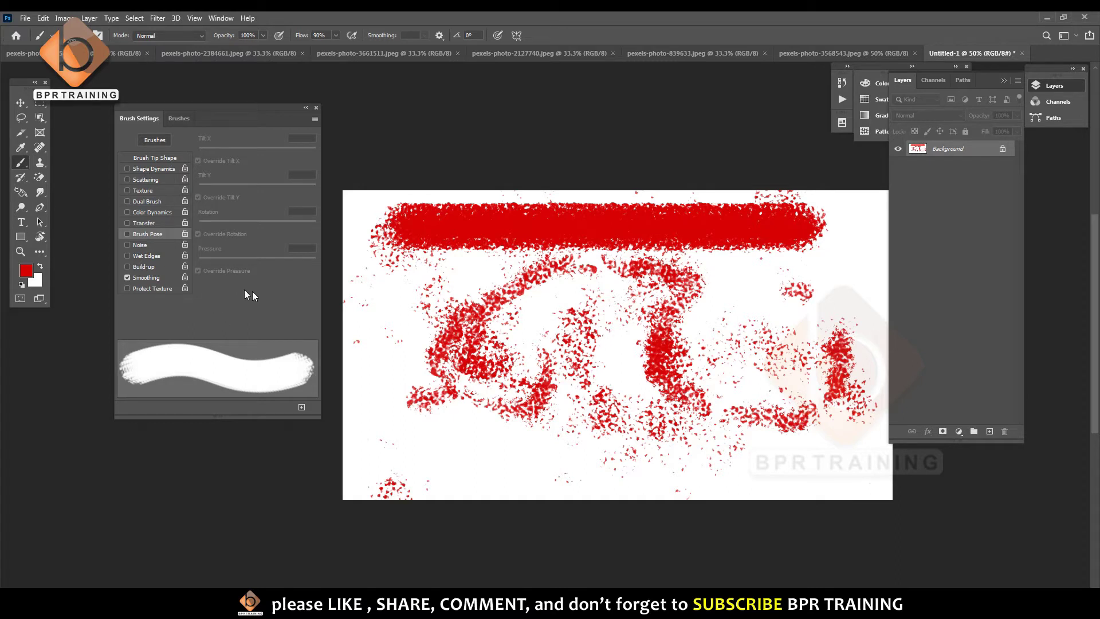
{"action": "left_click_drag", "start_coordinate": [395, 249], "coordinate": [466, 282]}
{"action": "key", "text": "ctrl+z"}
{"action": "key", "text": "ctrl+z"}
{"action": "key", "text": "ctrl+z"}
{"action": "key", "text": "ctrl+z"}
{"action": "key", "text": "ctrl+z"}
{"action": "key", "text": "ctrl+z"}
{"action": "key", "text": "ctrl+z"}
{"action": "key", "text": "ctrl+z"}
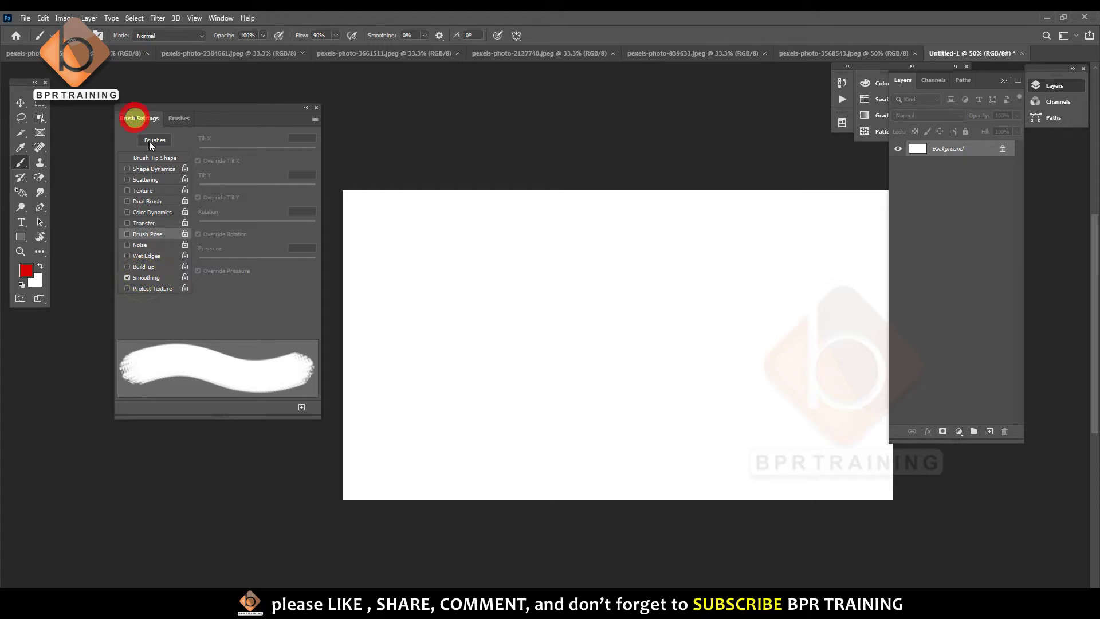
Paint a test loop stroke with the current brush and undo it.
{"action": "left_click", "coordinate": [179, 118]}
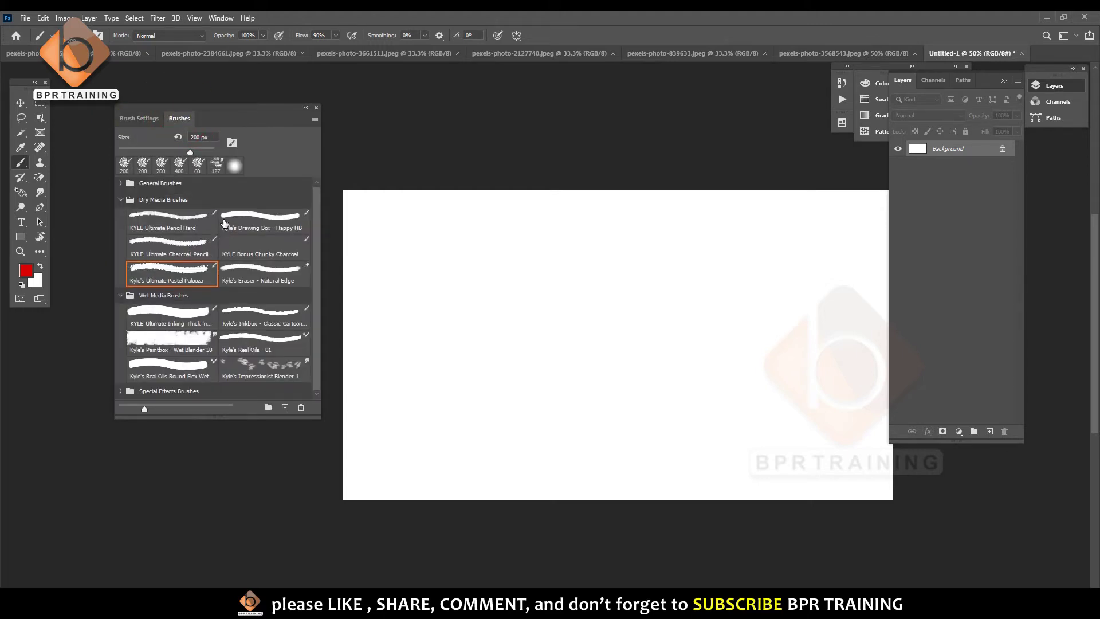
{"action": "left_click_drag", "start_coordinate": [428, 262], "coordinate": [470, 248]}
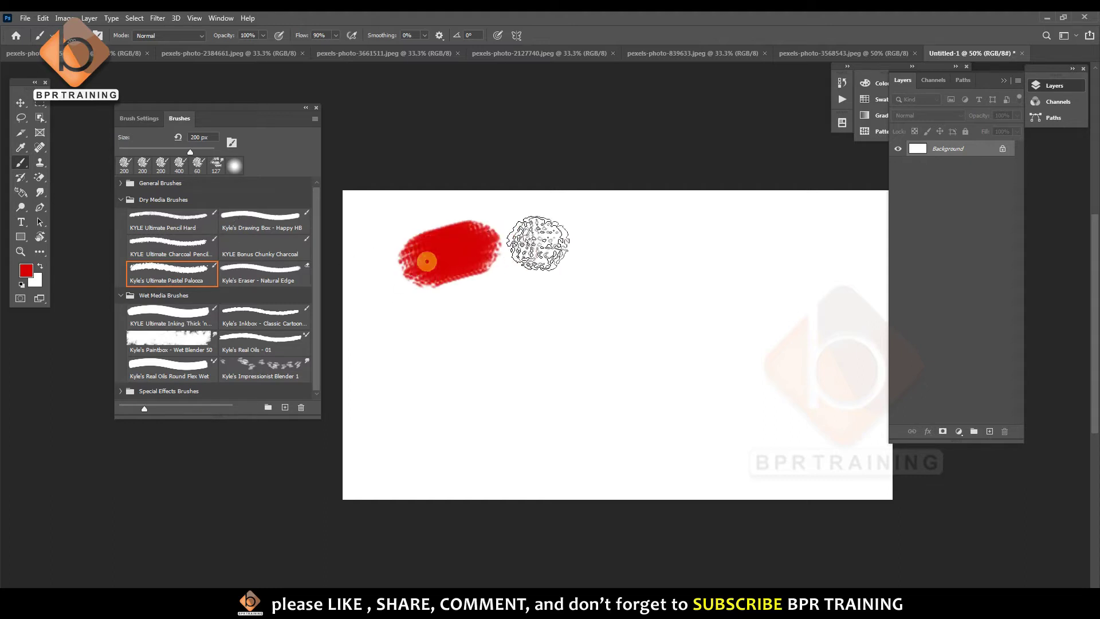
{"action": "left_click_drag", "start_coordinate": [538, 243], "coordinate": [579, 321]}
{"action": "key", "text": "ctrl+z"}
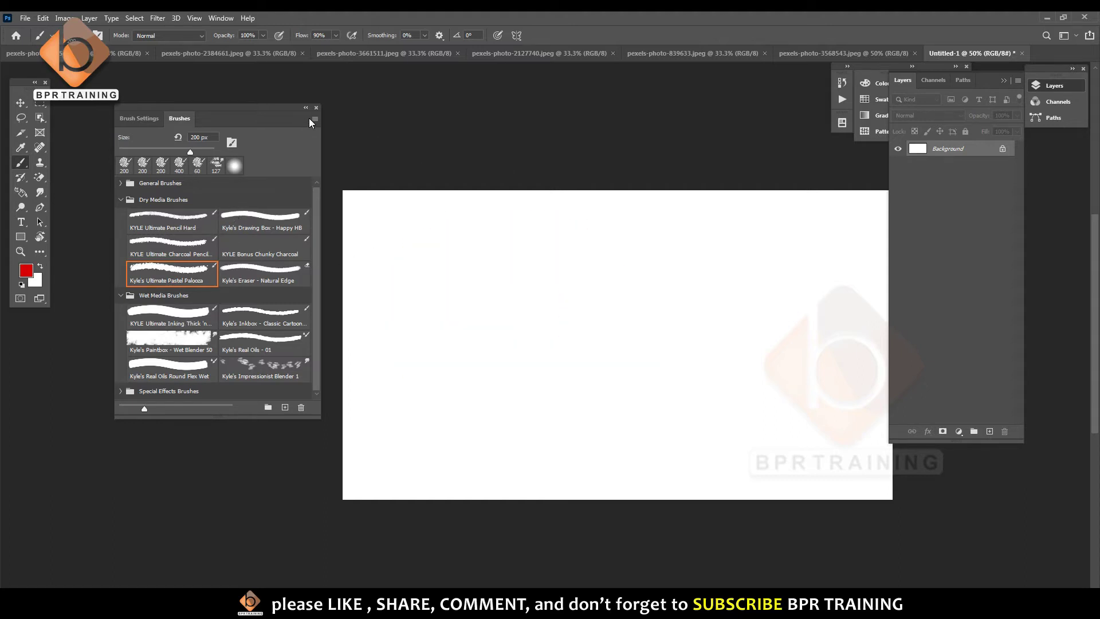
Enable Scattering at 1000% with count 1 and begin saving it as a new brush.
{"action": "left_click", "coordinate": [137, 118]}
{"action": "left_click", "coordinate": [154, 281]}
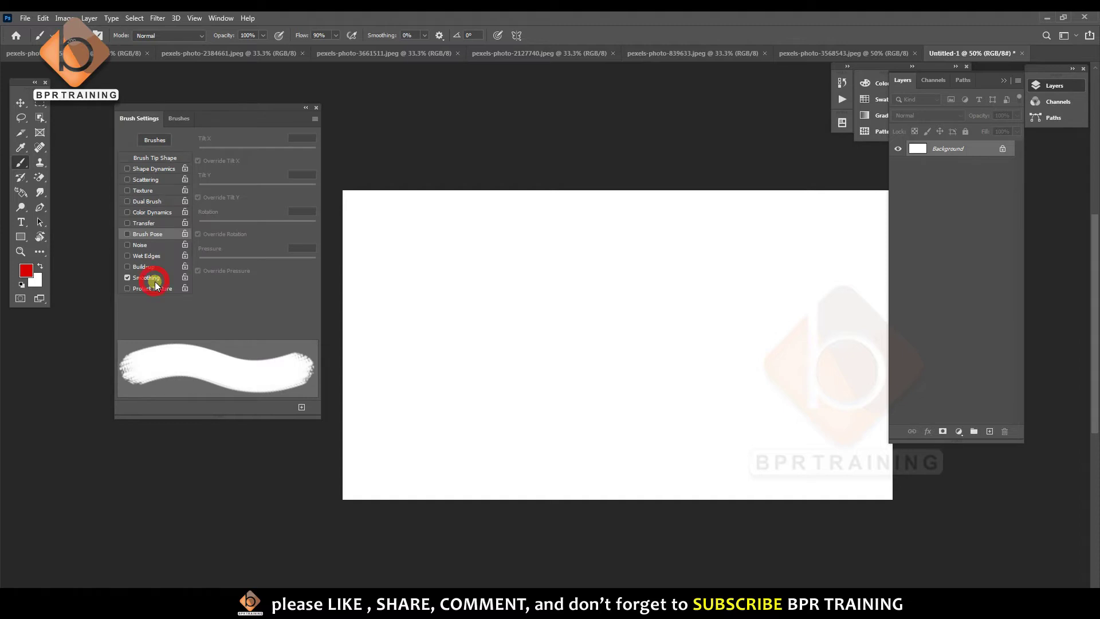
{"action": "left_click", "coordinate": [149, 179]}
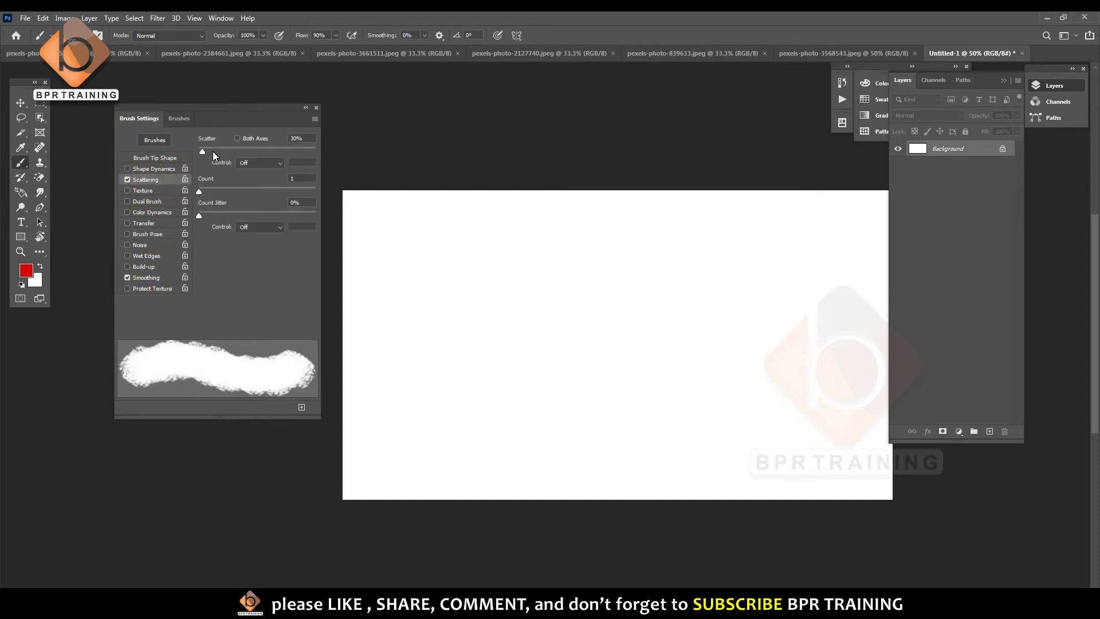
{"action": "left_click_drag", "start_coordinate": [203, 151], "coordinate": [316, 151]}
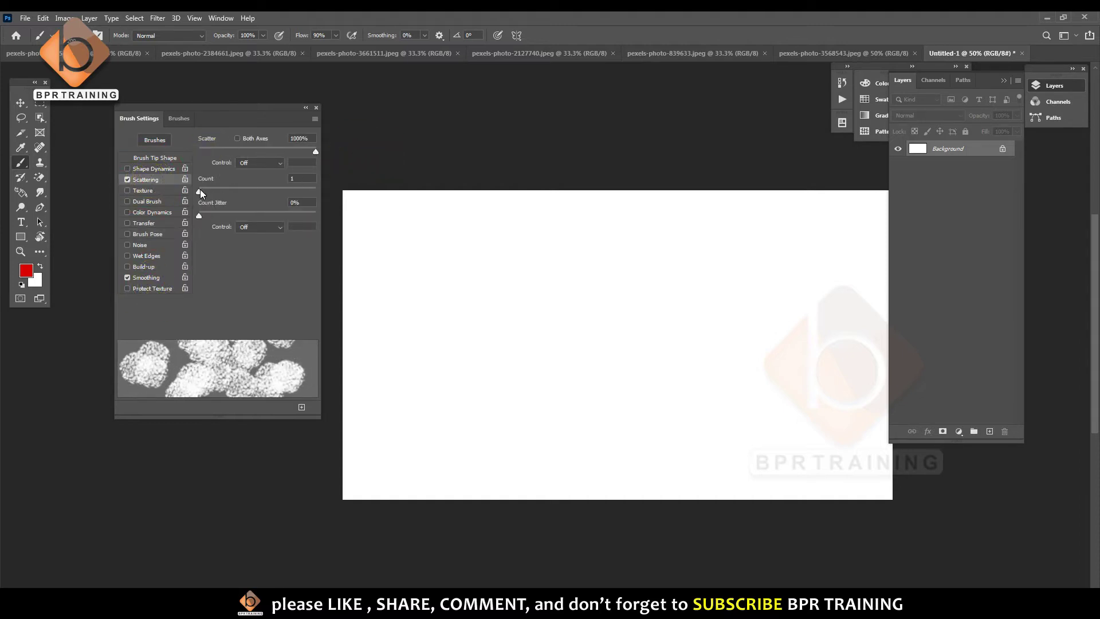
{"action": "mouse_move", "coordinate": [200, 192]}
{"action": "left_mouse_down"}
{"action": "mouse_move", "coordinate": [301, 191]}
{"action": "mouse_move", "coordinate": [199, 192]}
{"action": "left_mouse_up"}
{"action": "left_click", "coordinate": [315, 120]}
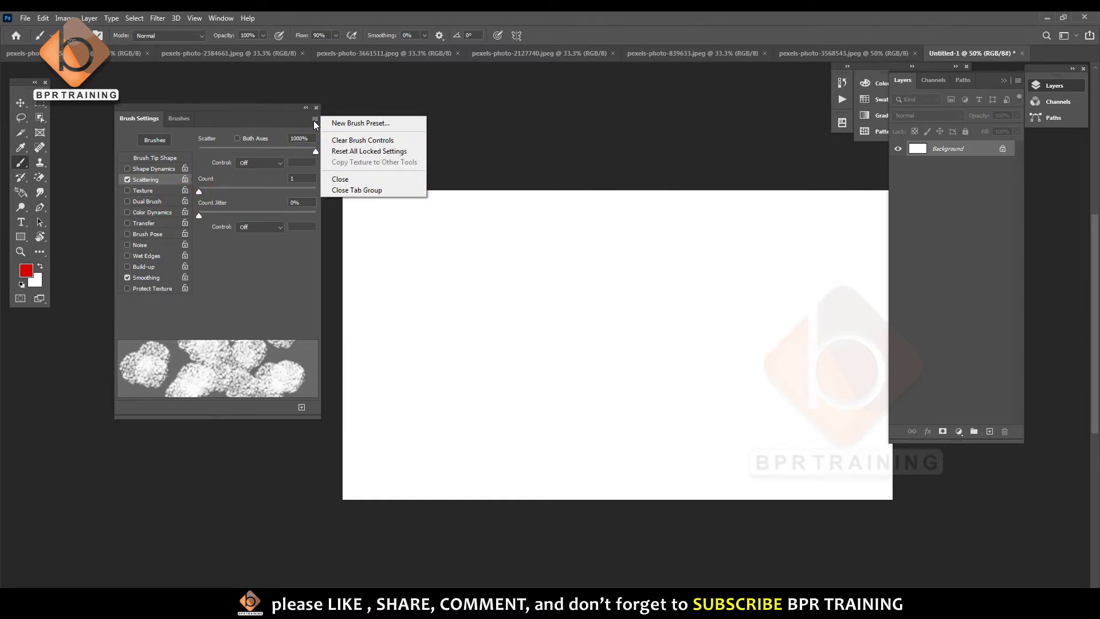
{"action": "left_click", "coordinate": [356, 122]}
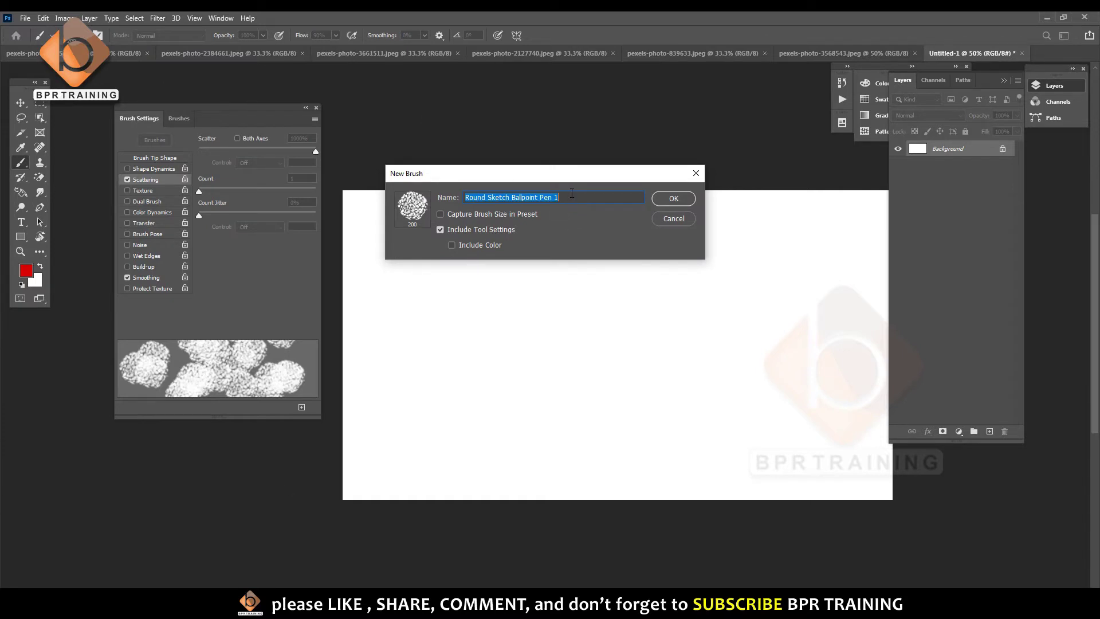
Save the current brush as a new preset named 'bpr training', including its colour.
{"action": "type", "text": "bpr training"}
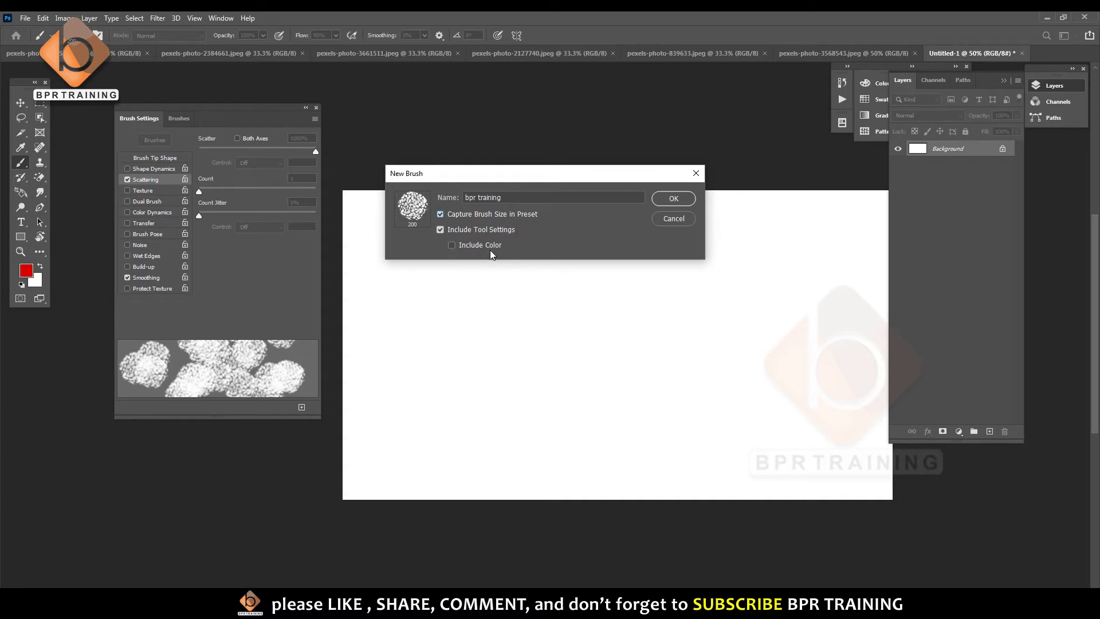
{"action": "left_click", "coordinate": [452, 245]}
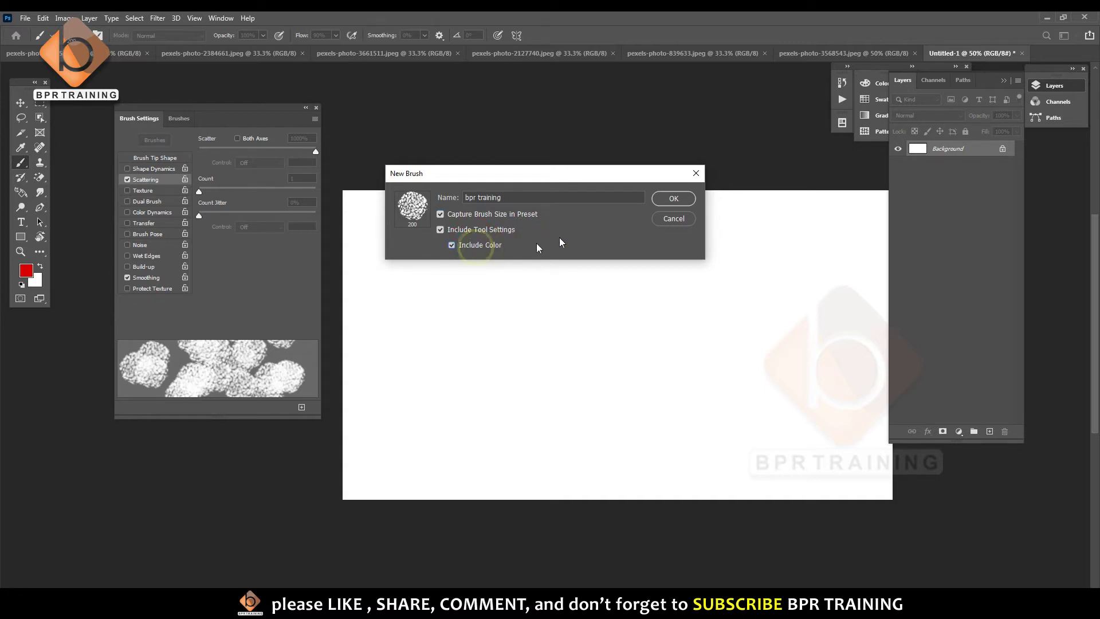
{"action": "left_click", "coordinate": [670, 198]}
Find and select the bpr training preset in the Dry Media Brushes, then return to Brush Settings.
{"action": "left_click", "coordinate": [185, 118]}
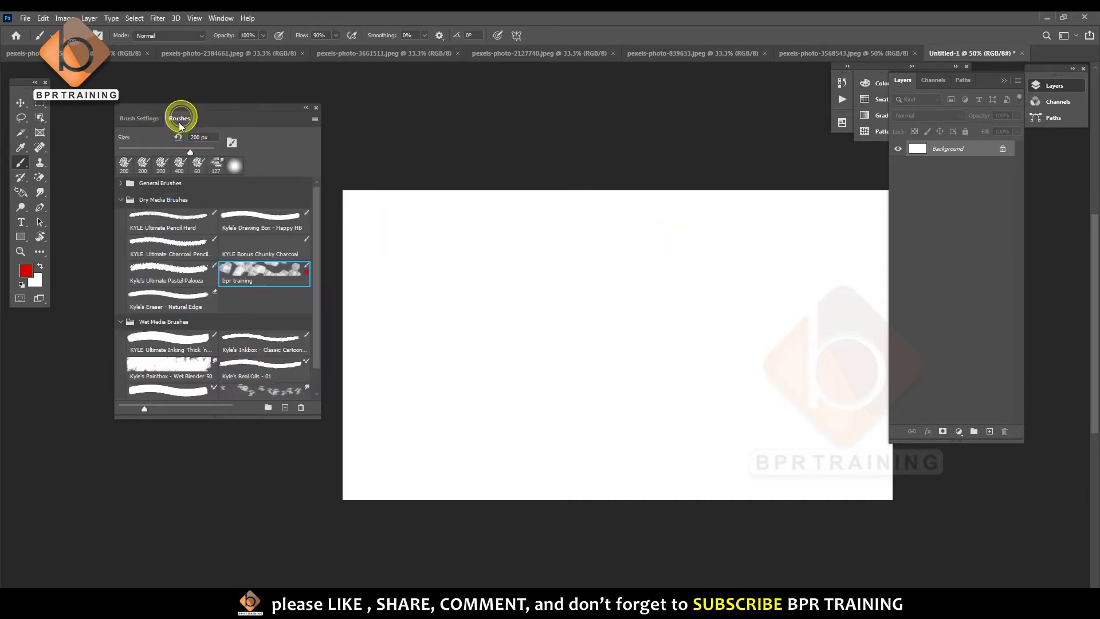
{"action": "left_click", "coordinate": [261, 298]}
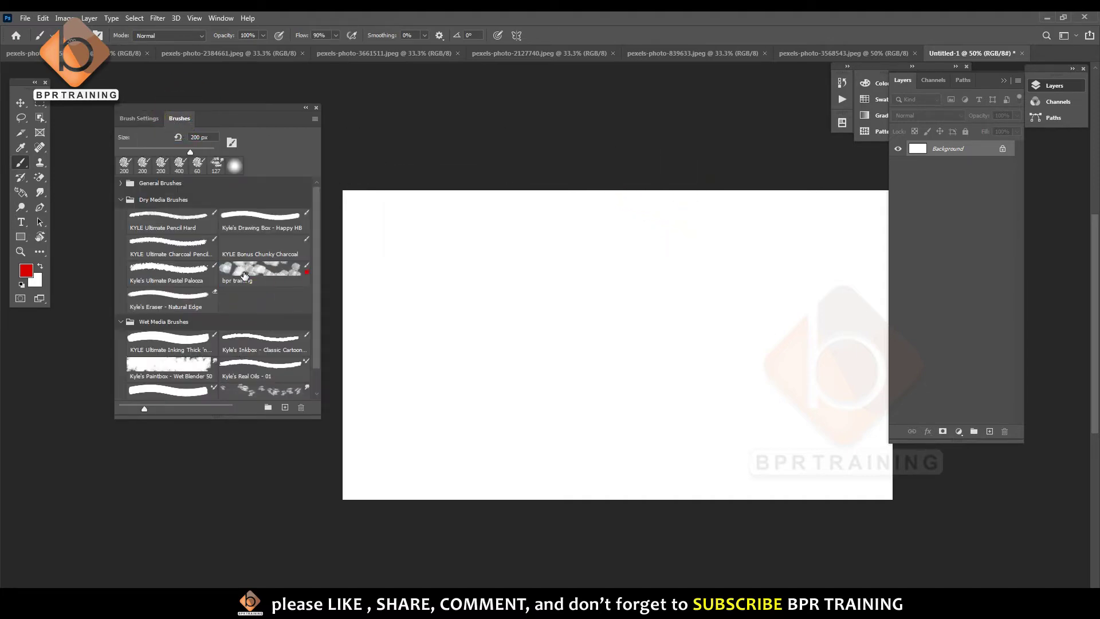
{"action": "left_click", "coordinate": [245, 275]}
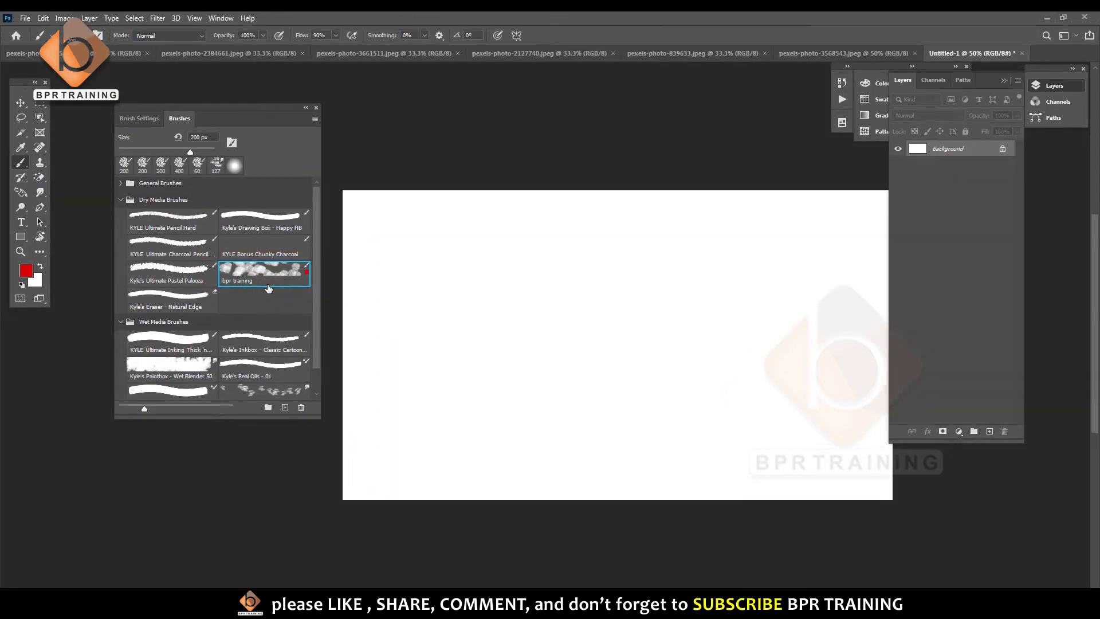
{"action": "right_click", "coordinate": [266, 276]}
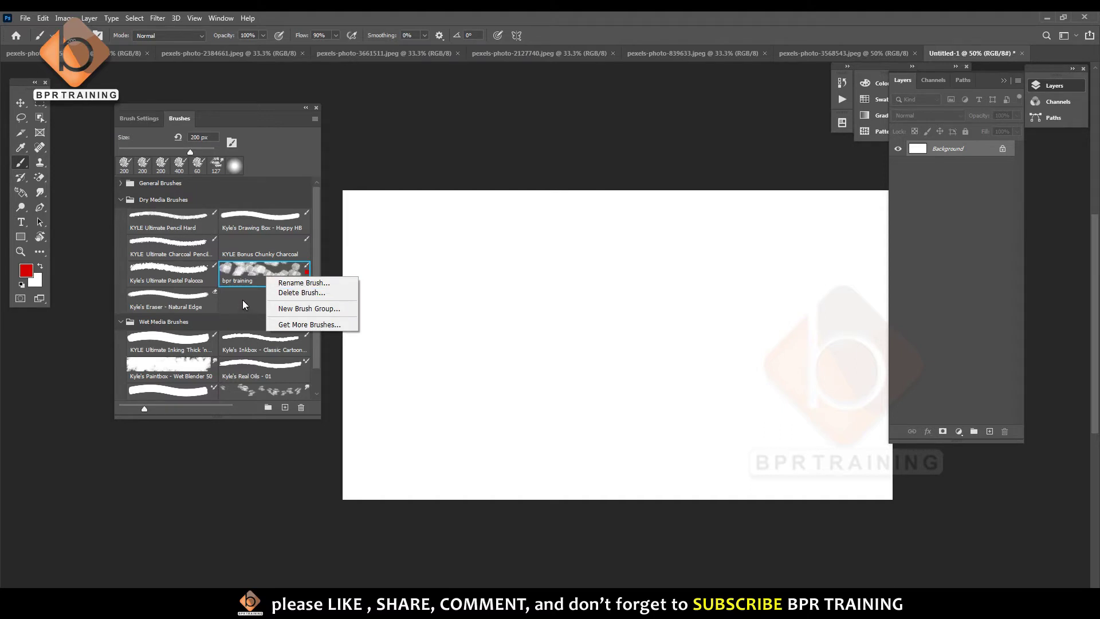
{"action": "left_click", "coordinate": [136, 113]}
{"action": "left_click", "coordinate": [138, 116]}
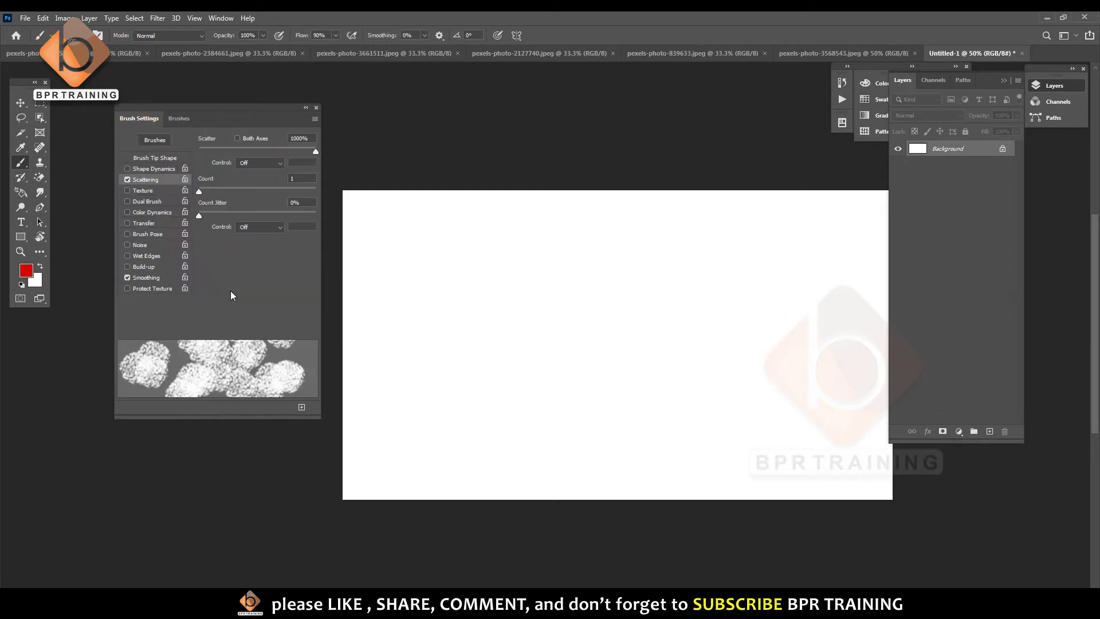
Set scatter Control to Fade, paint test strokes, then clear the canvas.
{"action": "left_click", "coordinate": [251, 163]}
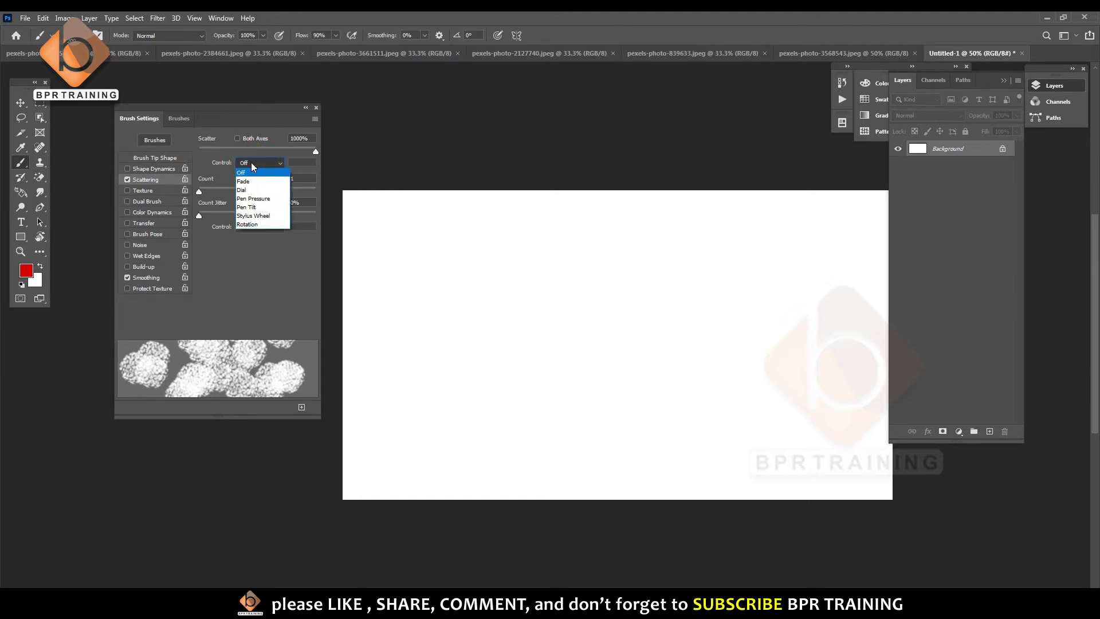
{"action": "left_click", "coordinate": [243, 181]}
{"action": "left_click_drag", "start_coordinate": [446, 252], "coordinate": [461, 408]}
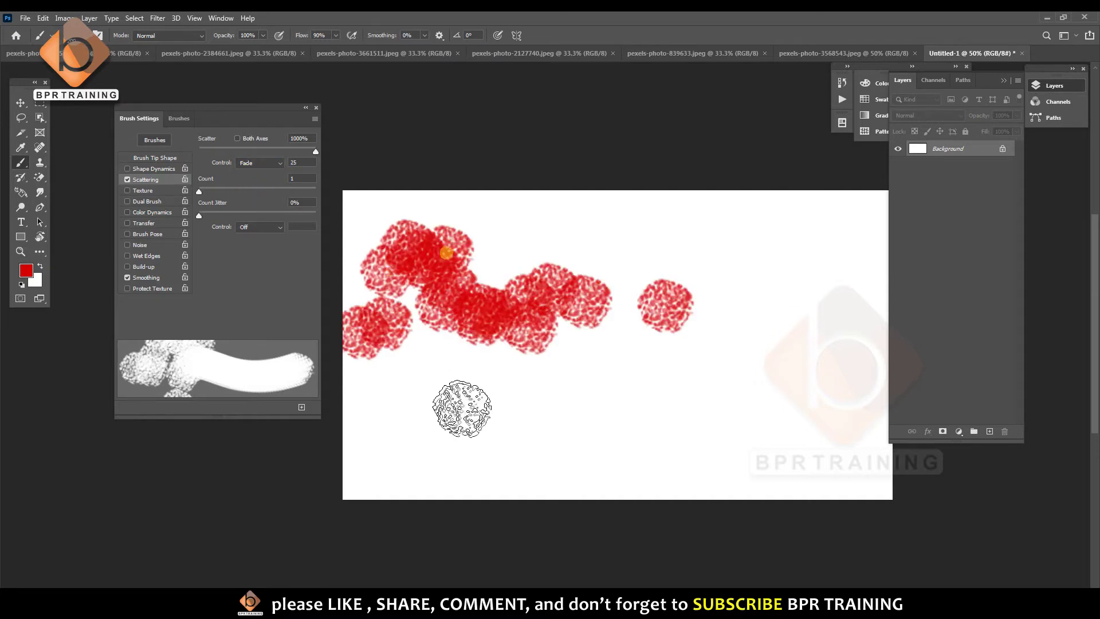
{"action": "left_click_drag", "start_coordinate": [419, 338], "coordinate": [631, 304]}
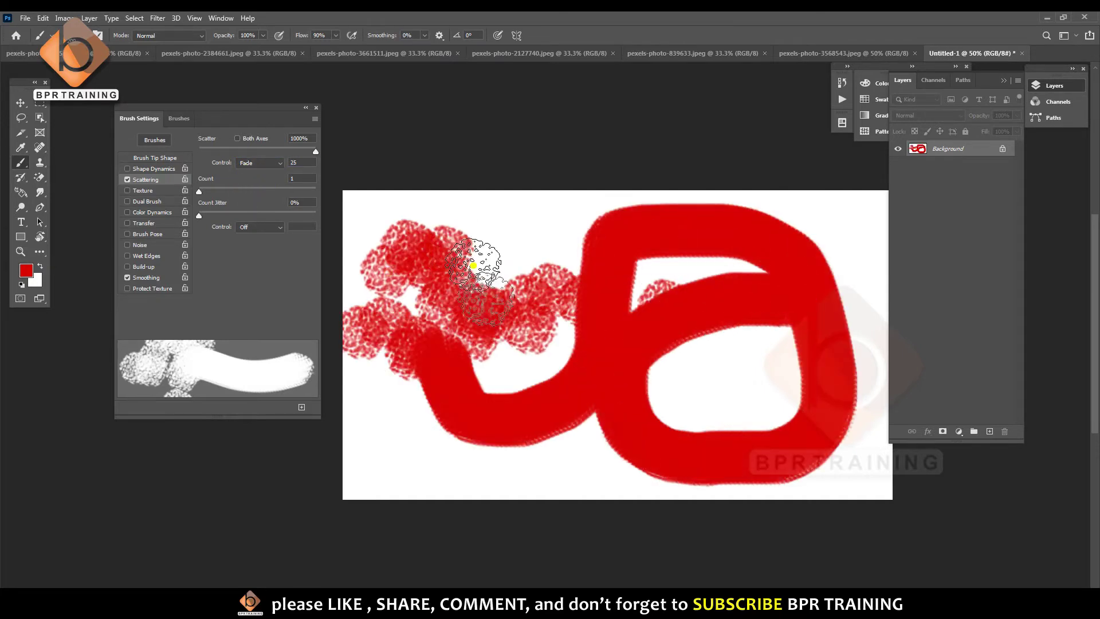
{"action": "key", "text": "ctrl+a"}
{"action": "key", "text": "BackSpace"}
Test Dial and then Pen Pressure scatter control with strokes, clearing each test.
{"action": "left_click", "coordinate": [258, 163]}
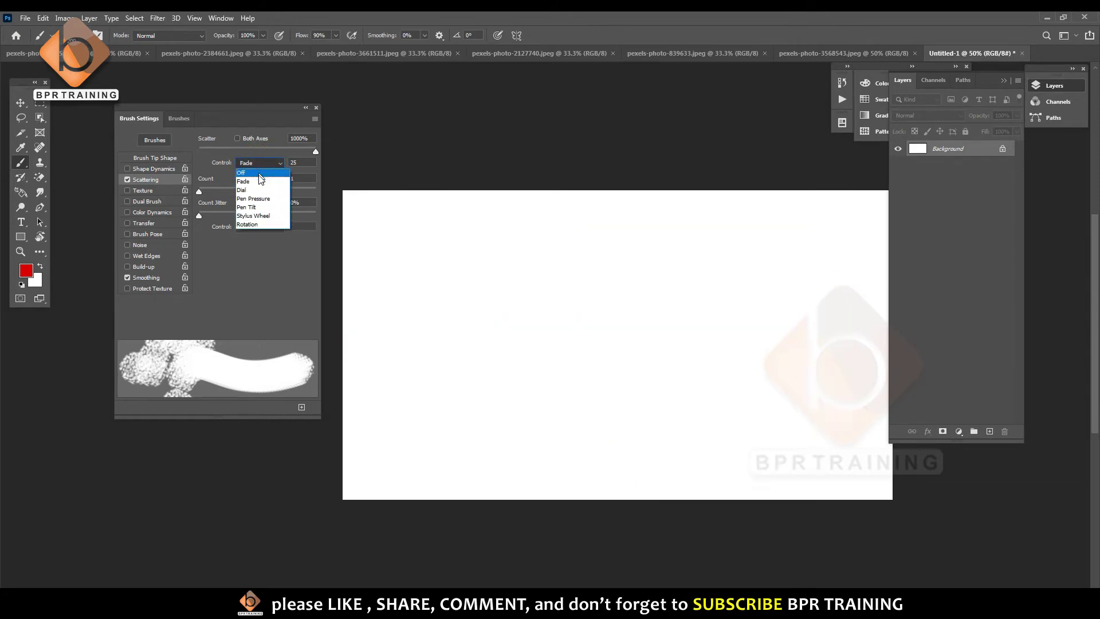
{"action": "left_click", "coordinate": [242, 189]}
{"action": "left_click_drag", "start_coordinate": [624, 300], "coordinate": [607, 295]}
{"action": "key", "text": "ctrl+z"}
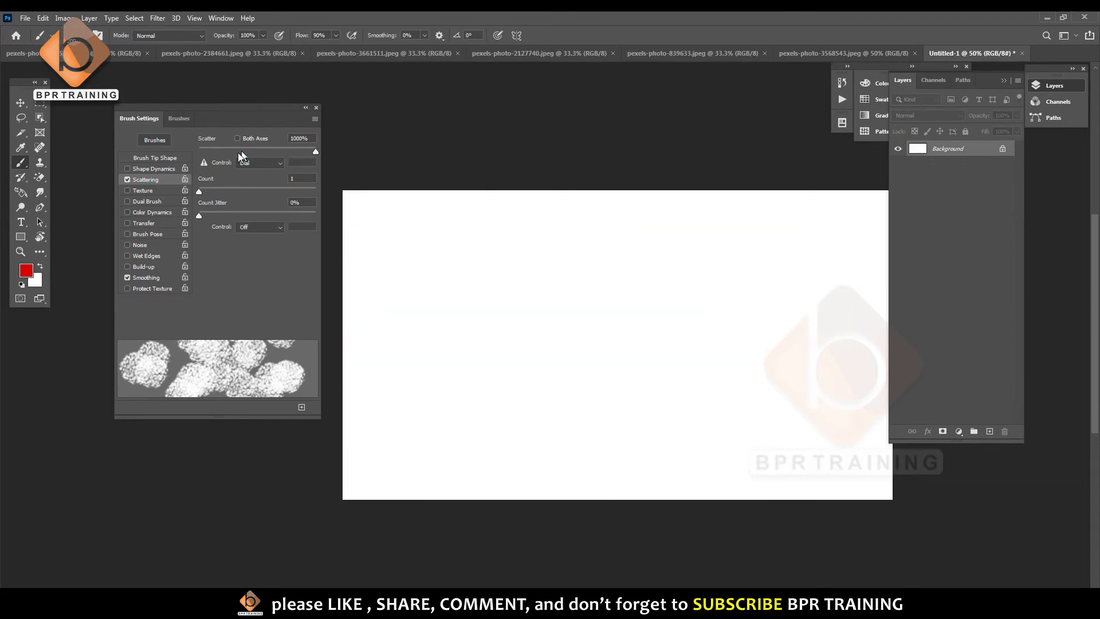
{"action": "left_click", "coordinate": [257, 163]}
{"action": "left_click", "coordinate": [252, 199]}
{"action": "left_click_drag", "start_coordinate": [367, 212], "coordinate": [631, 481]}
{"action": "left_click_drag", "start_coordinate": [527, 493], "coordinate": [767, 275]}
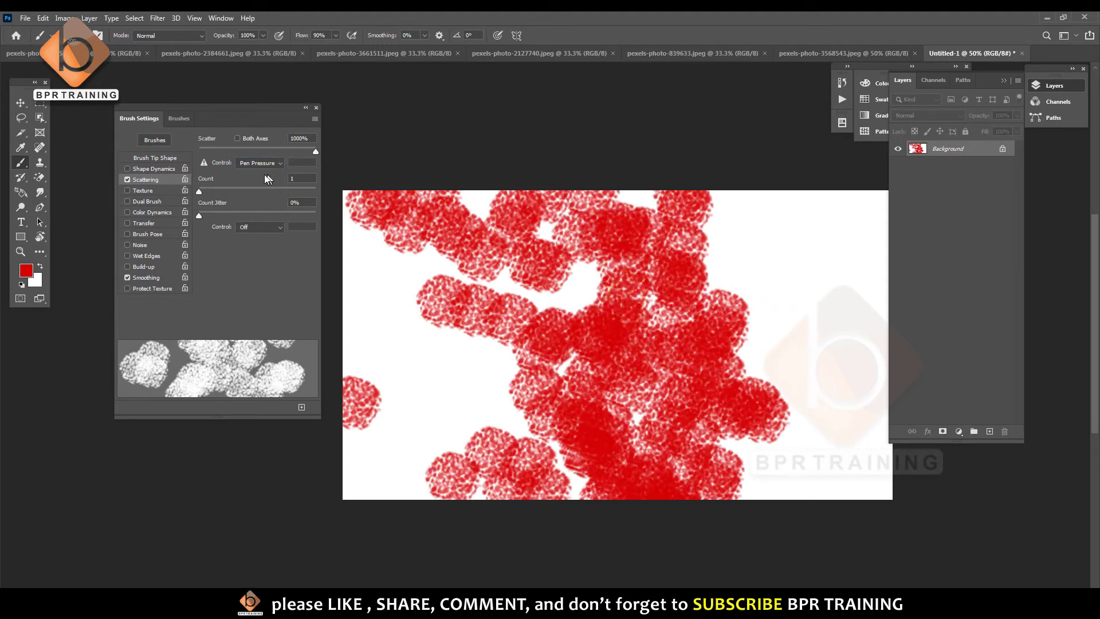
{"action": "key", "text": "BackSpace"}
Reset scatter Control to Off and show the brush presets list.
{"action": "left_click", "coordinate": [258, 163]}
{"action": "left_click", "coordinate": [251, 178]}
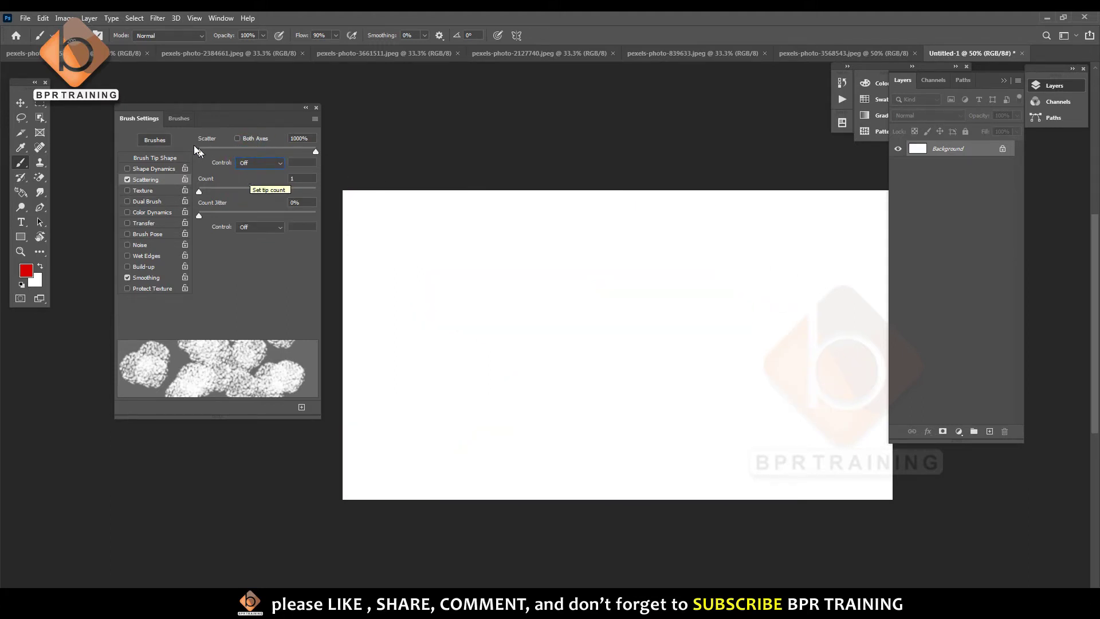
{"action": "left_click", "coordinate": [176, 118]}
{"action": "left_click", "coordinate": [141, 118]}
{"action": "left_click", "coordinate": [301, 407]}
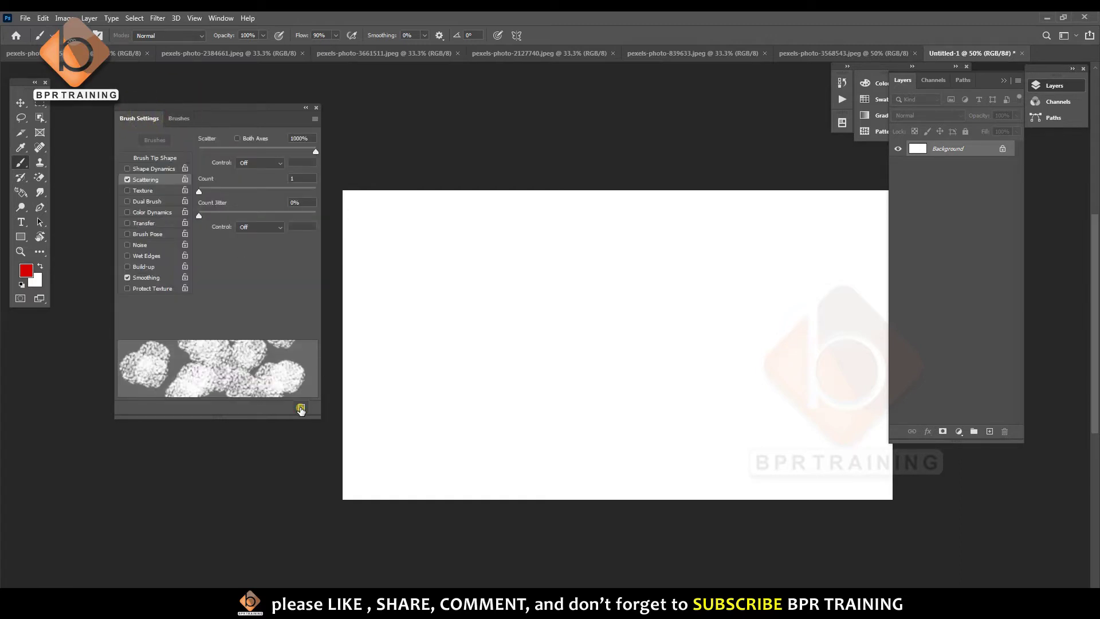
{"action": "left_click", "coordinate": [661, 221]}
{"action": "left_click", "coordinate": [178, 118]}
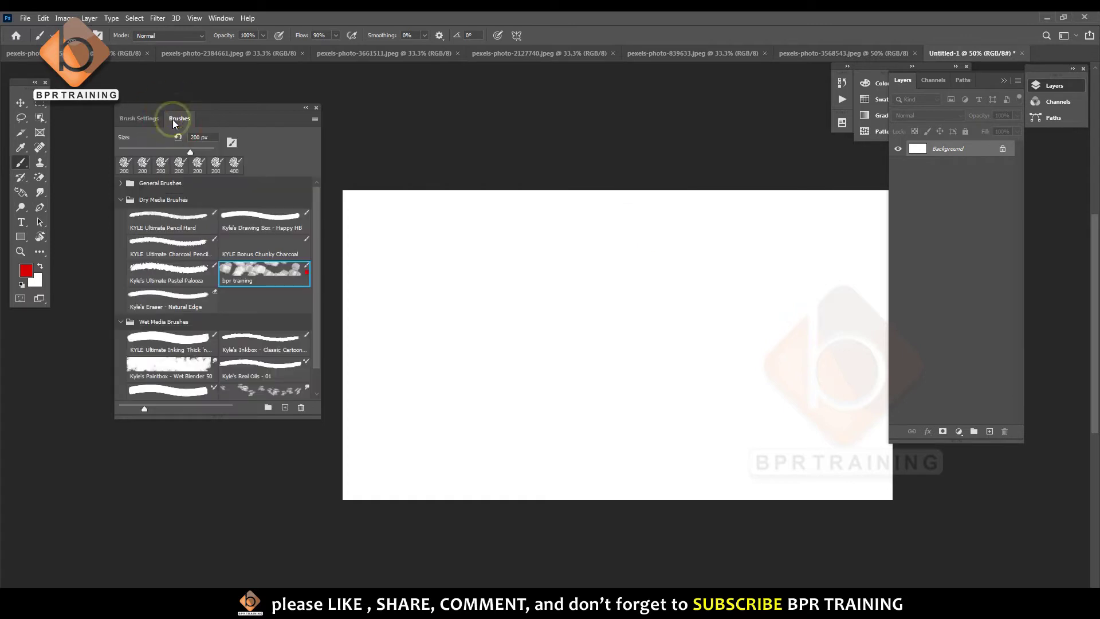
Collapse Dry and Wet Media groups and pick Kyle's Screentones 38 from Special Effects Brushes.
{"action": "left_click", "coordinate": [120, 200]}
{"action": "left_click", "coordinate": [121, 218]}
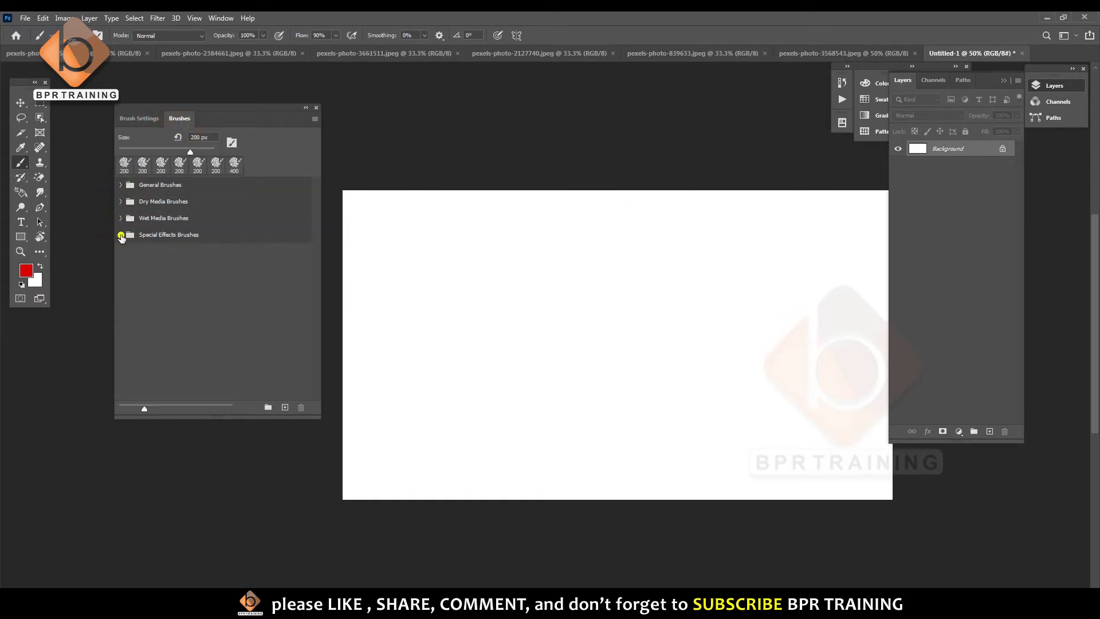
{"action": "left_click", "coordinate": [121, 235]}
{"action": "left_click", "coordinate": [250, 337]}
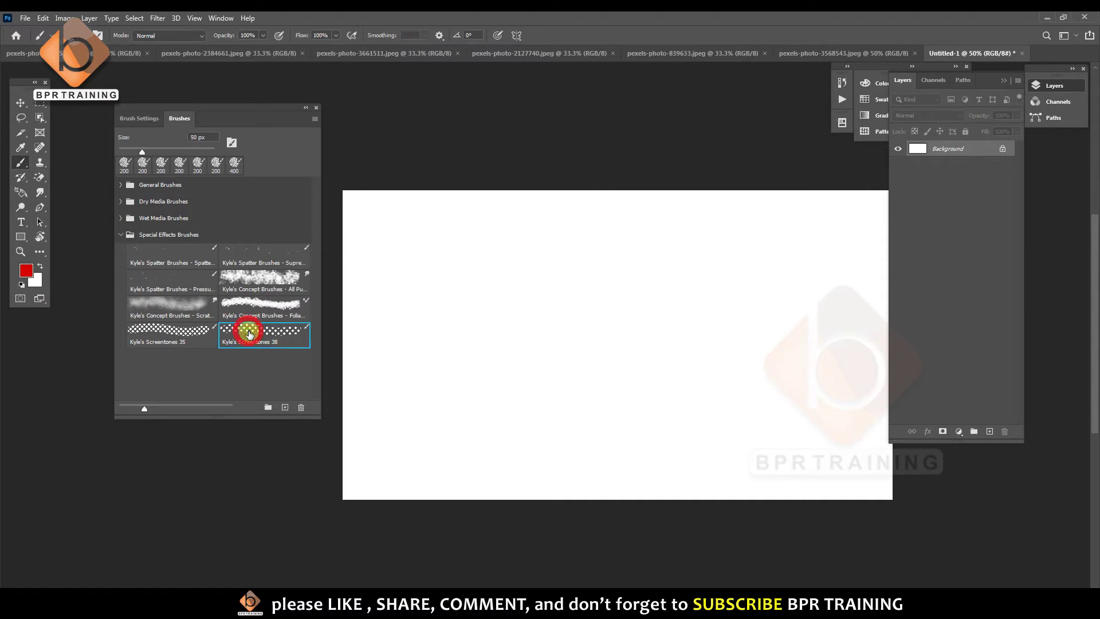
Enlarge the Screentones brush to 150 px and paint test strokes on the canvas.
{"action": "mouse_move", "coordinate": [448, 292]}
{"action": "left_mouse_down"}
{"action": "mouse_move", "coordinate": [538, 344]}
{"action": "mouse_move", "coordinate": [809, 363]}
{"action": "left_mouse_up"}
{"action": "key", "text": "bracketright"}
{"action": "key", "text": "bracketright"}
{"action": "key", "text": "bracketright"}
{"action": "key", "text": "bracketright"}
{"action": "key", "text": "bracketright"}
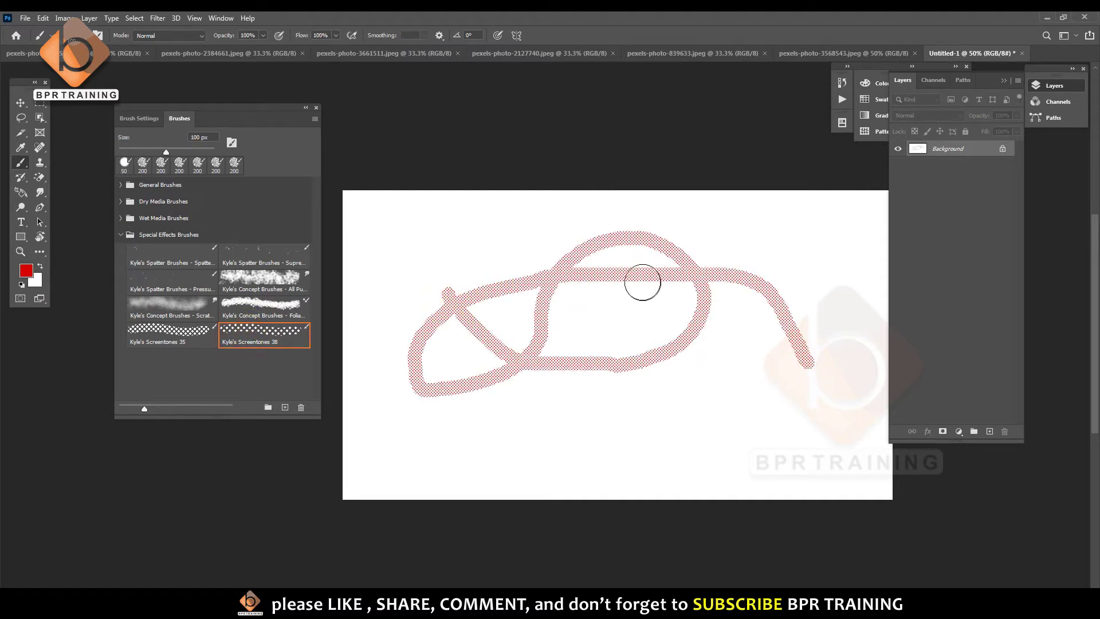
{"action": "key", "text": "bracketright"}
{"action": "key", "text": "bracketright"}
{"action": "key", "text": "ctrl+z"}
{"action": "mouse_move", "coordinate": [355, 240]}
{"action": "left_mouse_down"}
{"action": "mouse_move", "coordinate": [603, 223]}
{"action": "mouse_move", "coordinate": [716, 304]}
{"action": "mouse_move", "coordinate": [367, 487]}
{"action": "left_mouse_up"}
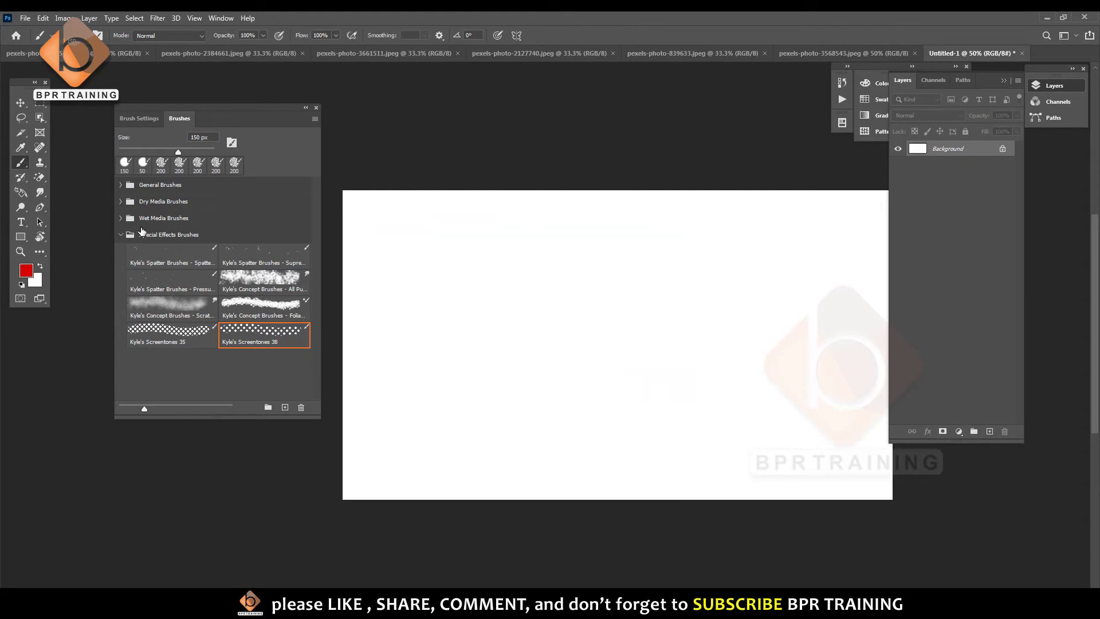
Close the brush presets panel and switch to the sunset photo document.
{"action": "left_click", "coordinate": [144, 119]}
{"action": "left_click", "coordinate": [179, 118]}
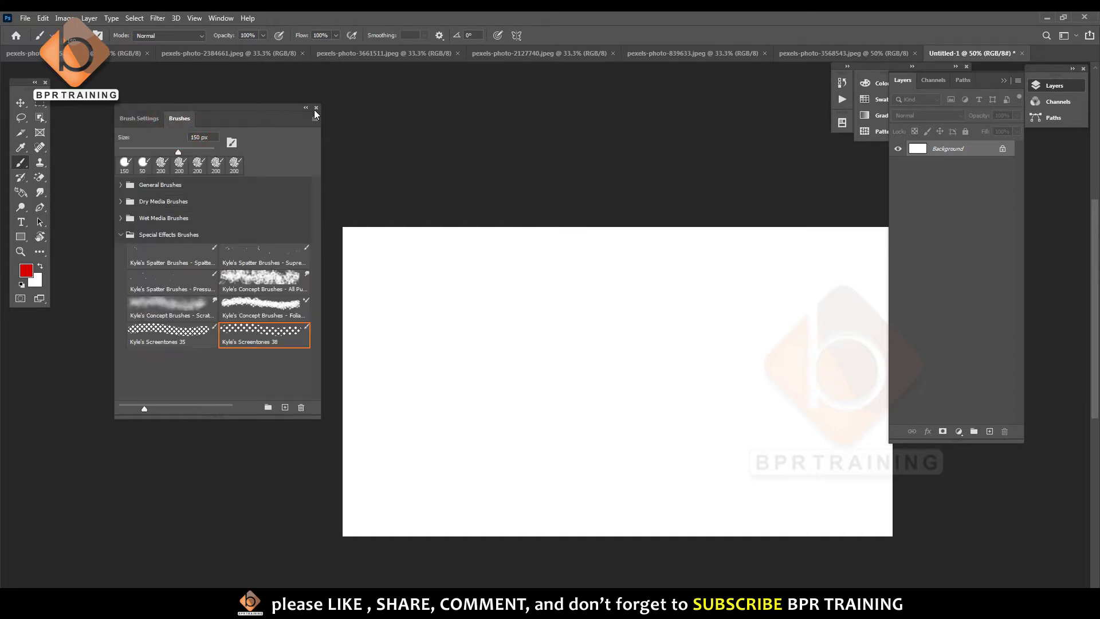
{"action": "left_click", "coordinate": [316, 108]}
{"action": "key", "text": "ctrl+Tab"}
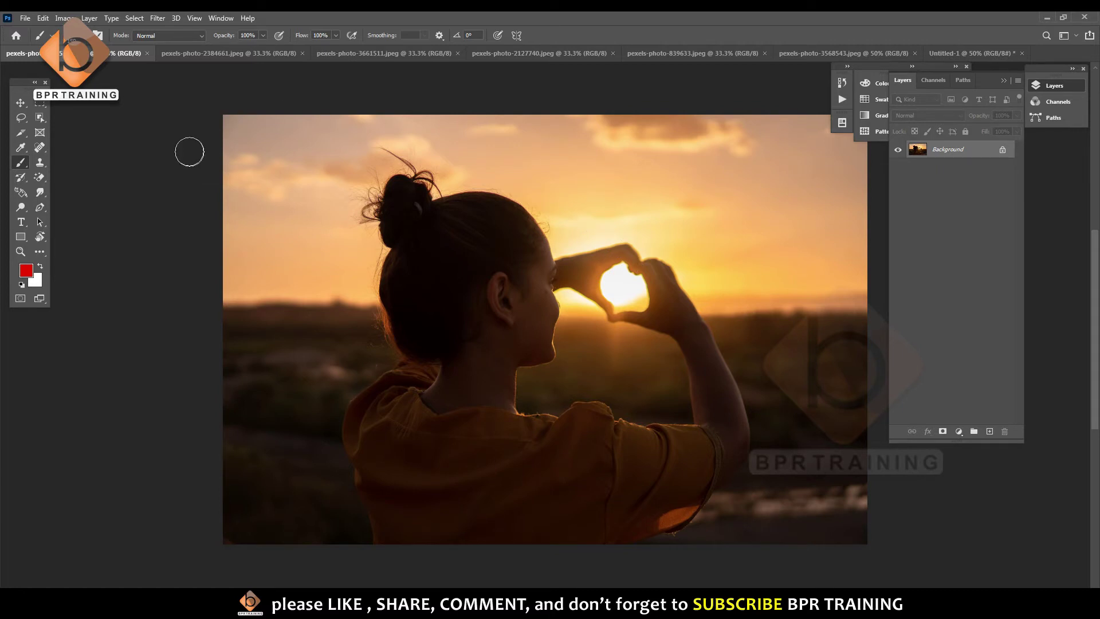
Try the 150 px preset and a General Brushes preset on the hair, undoing each stroke.
{"action": "right_click", "coordinate": [381, 208]}
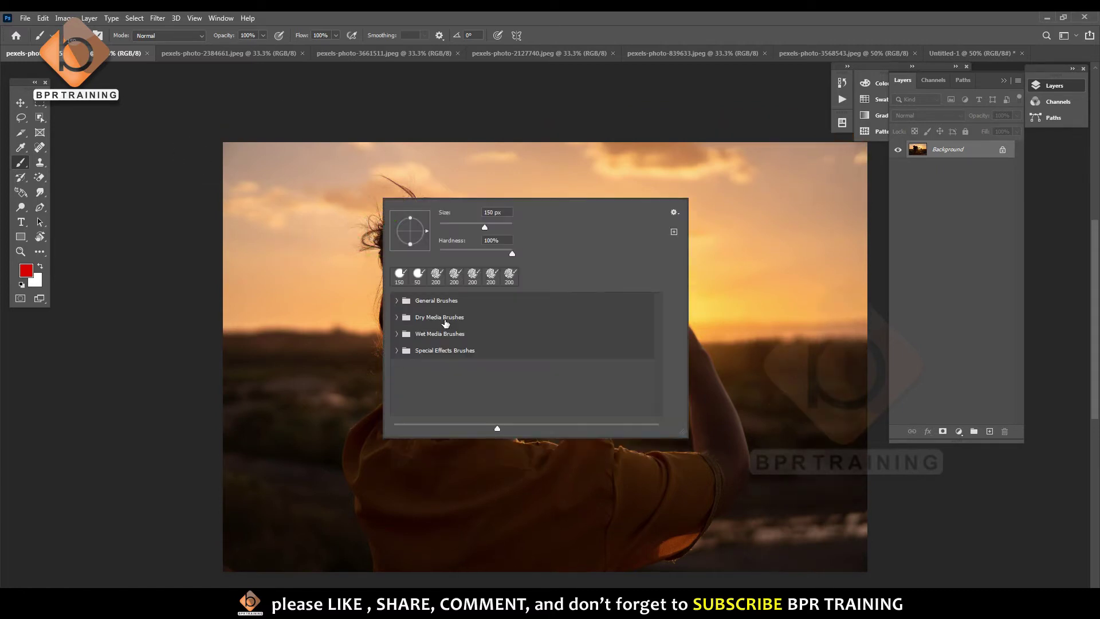
{"action": "double_click", "coordinate": [402, 281]}
{"action": "left_click_drag", "start_coordinate": [405, 267], "coordinate": [417, 356]}
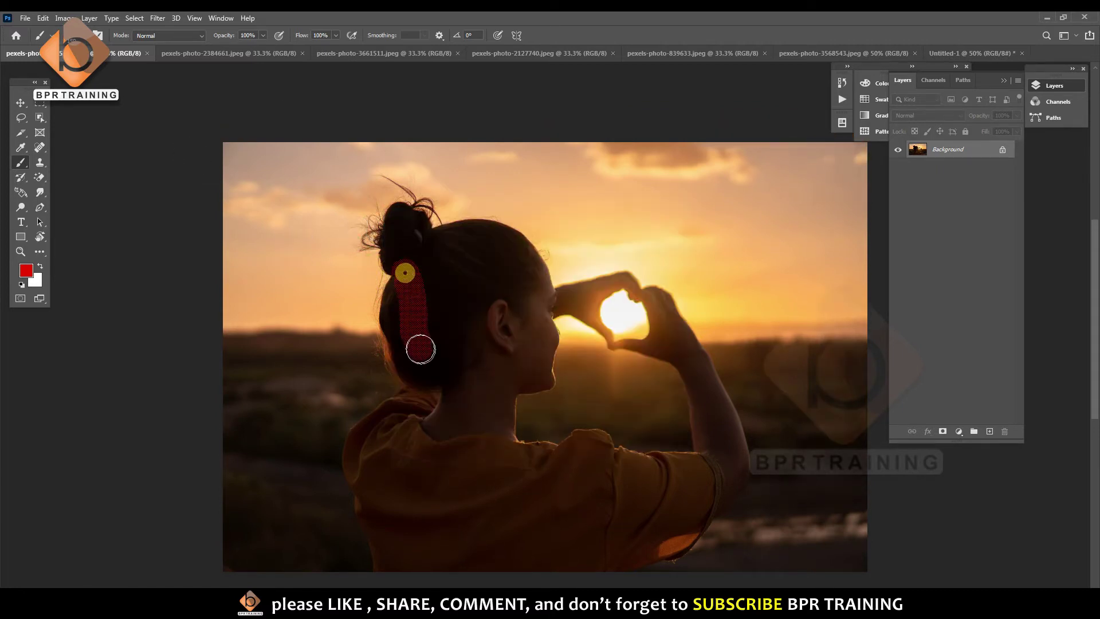
{"action": "key", "text": "ctrl+z"}
{"action": "right_click", "coordinate": [439, 257]}
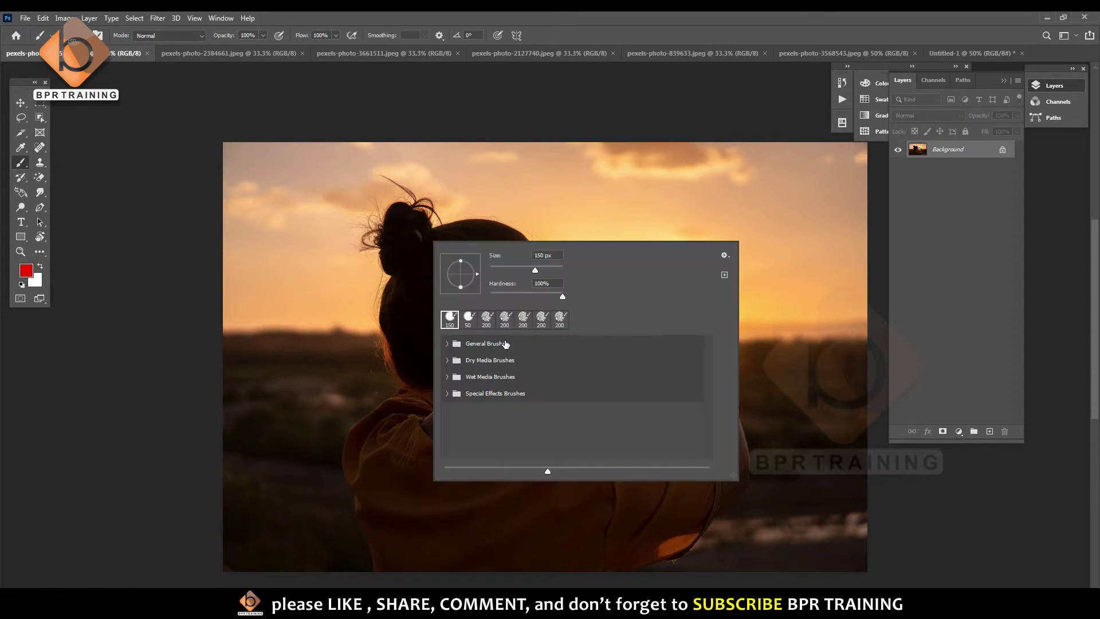
{"action": "left_click", "coordinate": [455, 346]}
{"action": "double_click", "coordinate": [508, 363]}
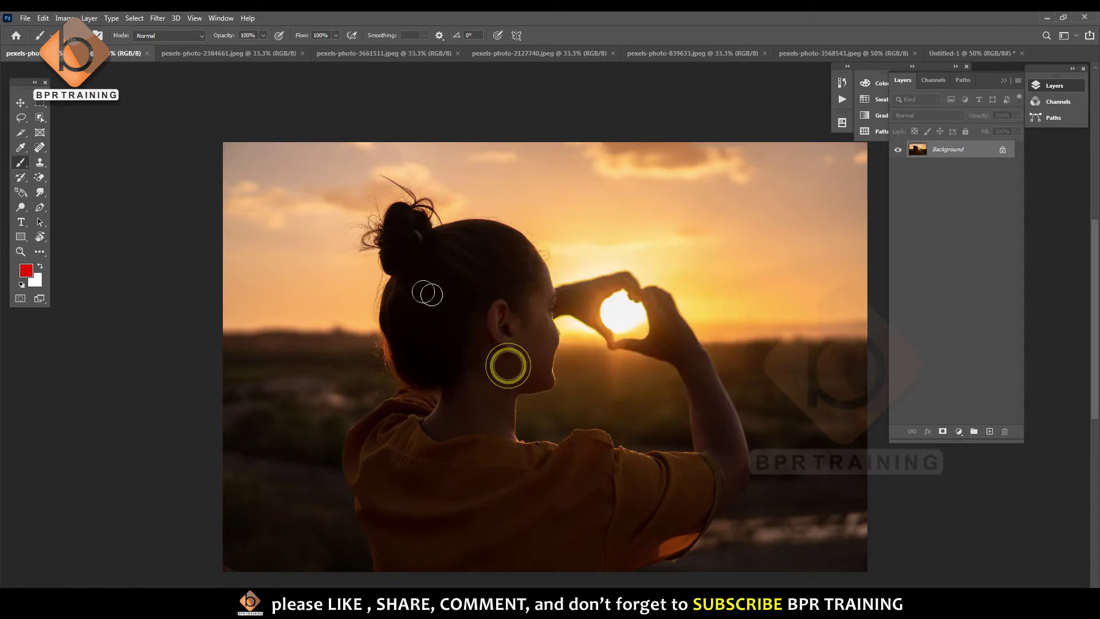
{"action": "mouse_move", "coordinate": [407, 284]}
{"action": "left_mouse_down"}
{"action": "mouse_move", "coordinate": [407, 366]}
{"action": "mouse_move", "coordinate": [442, 275]}
{"action": "left_mouse_up"}
{"action": "key", "text": "ctrl+z"}
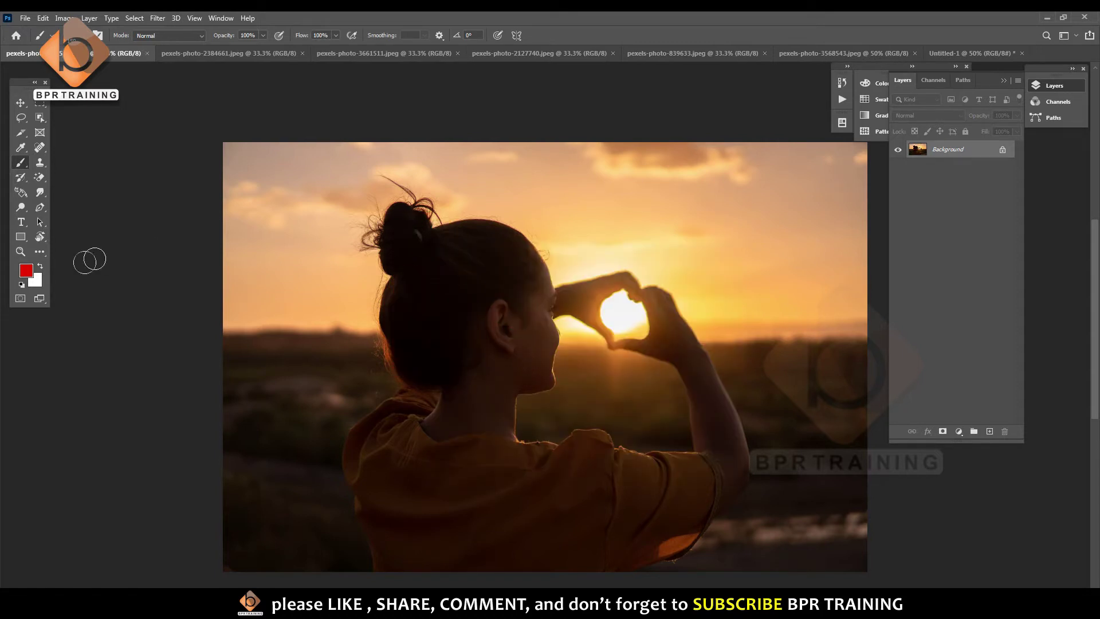
Choose white as the foreground colour, then add new empty Layer 1 with Ctrl+Shift+Alt+N.
{"action": "left_click", "coordinate": [26, 270]}
{"action": "left_click", "coordinate": [864, 108]}
{"action": "left_click_drag", "start_coordinate": [650, 146], "coordinate": [702, 157]}
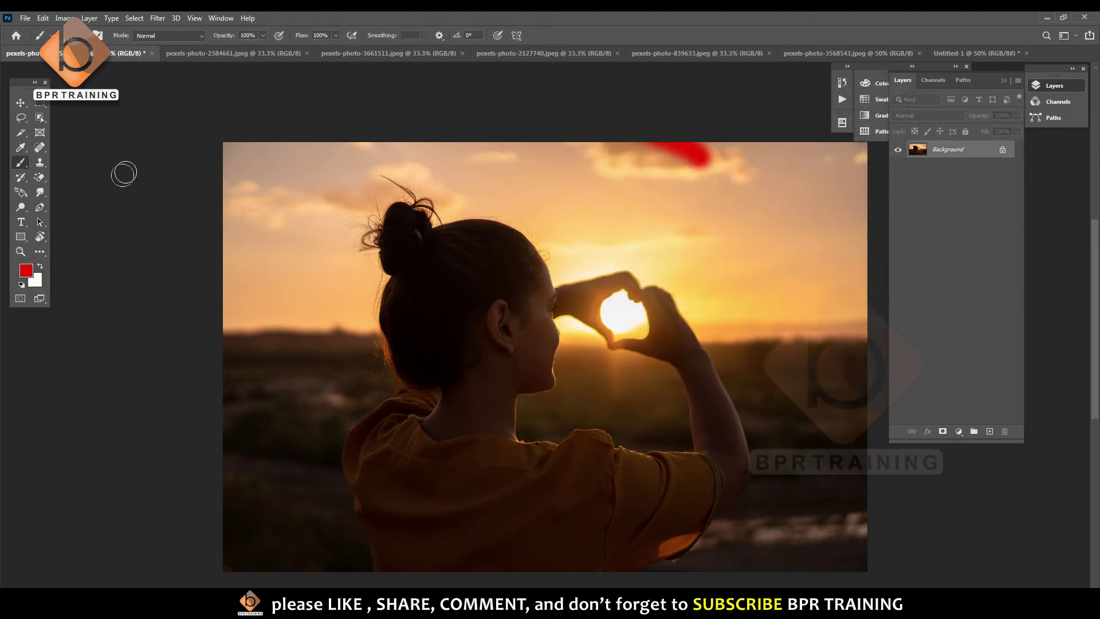
{"action": "key", "text": "ctrl+z"}
{"action": "left_click", "coordinate": [25, 270]}
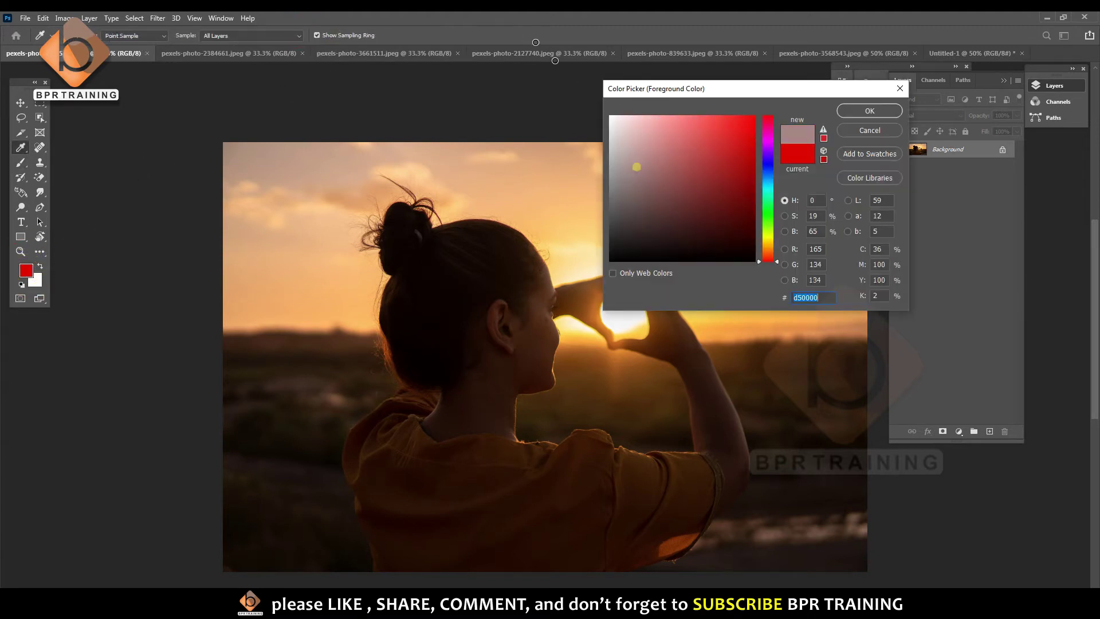
{"action": "left_click_drag", "start_coordinate": [634, 162], "coordinate": [615, 119]}
{"action": "left_click", "coordinate": [868, 110]}
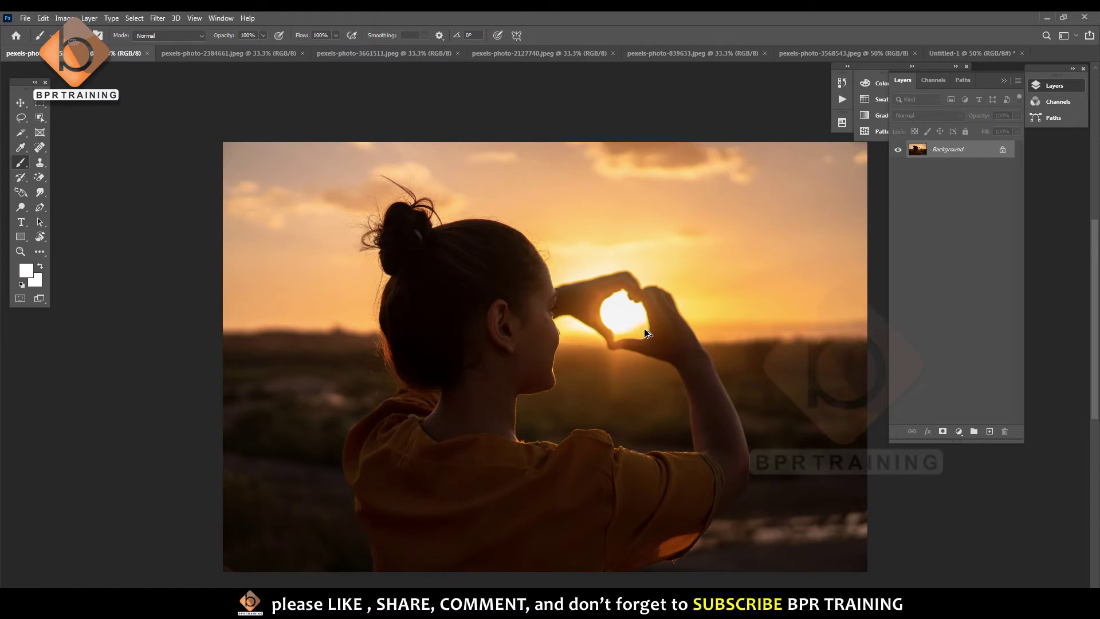
{"action": "key", "text": "ctrl+shift+alt+n"}
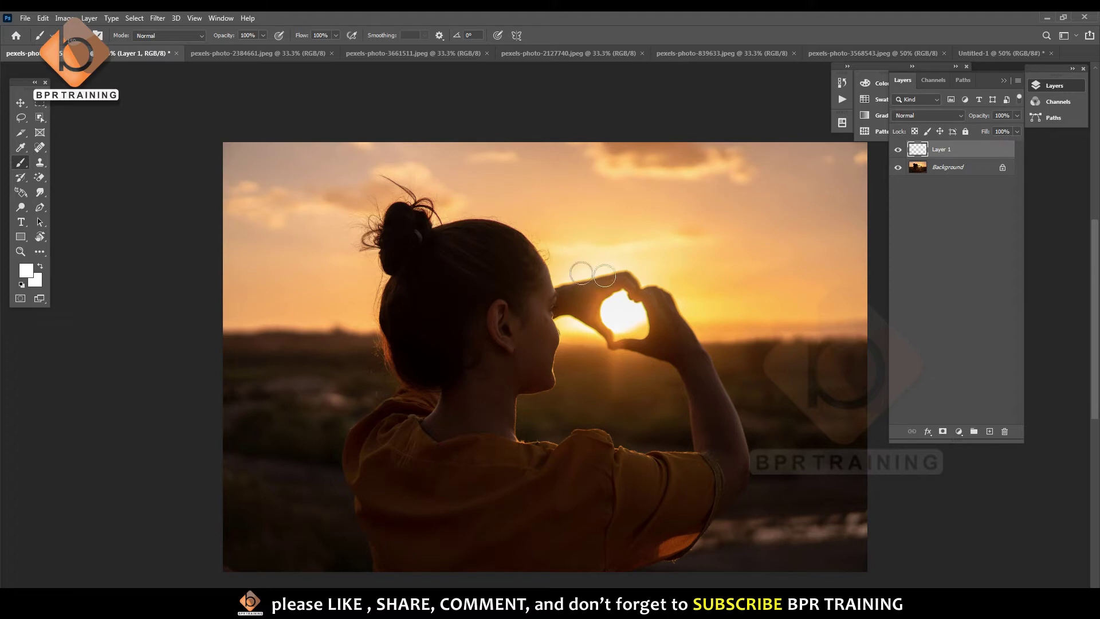
Resize the soft white brush and dab a glow twice on Layer 1 beside the sun.
{"action": "key", "text": "bracketright"}
{"action": "key", "text": "bracketright"}
{"action": "key", "text": "bracketright"}
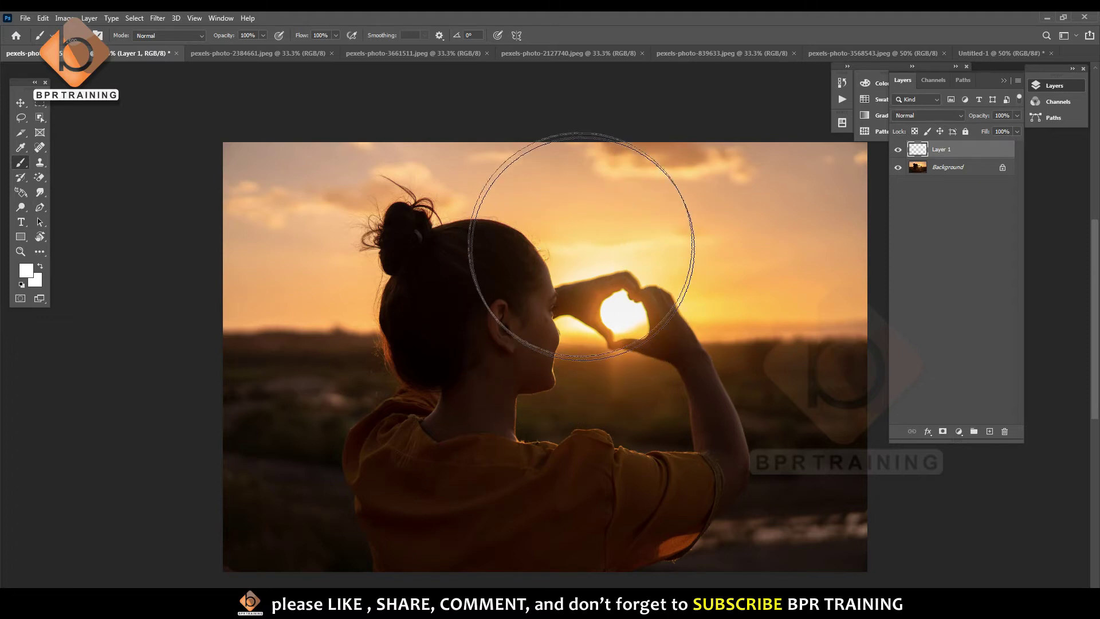
{"action": "key", "text": "bracketleft"}
{"action": "key", "text": "bracketleft"}
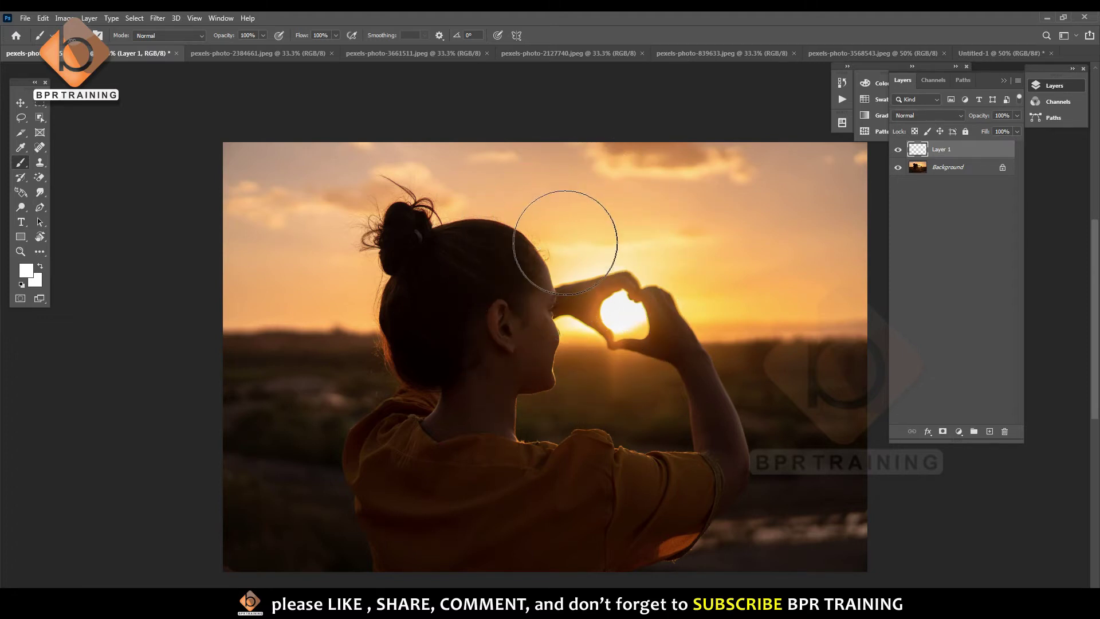
{"action": "left_click", "coordinate": [565, 242]}
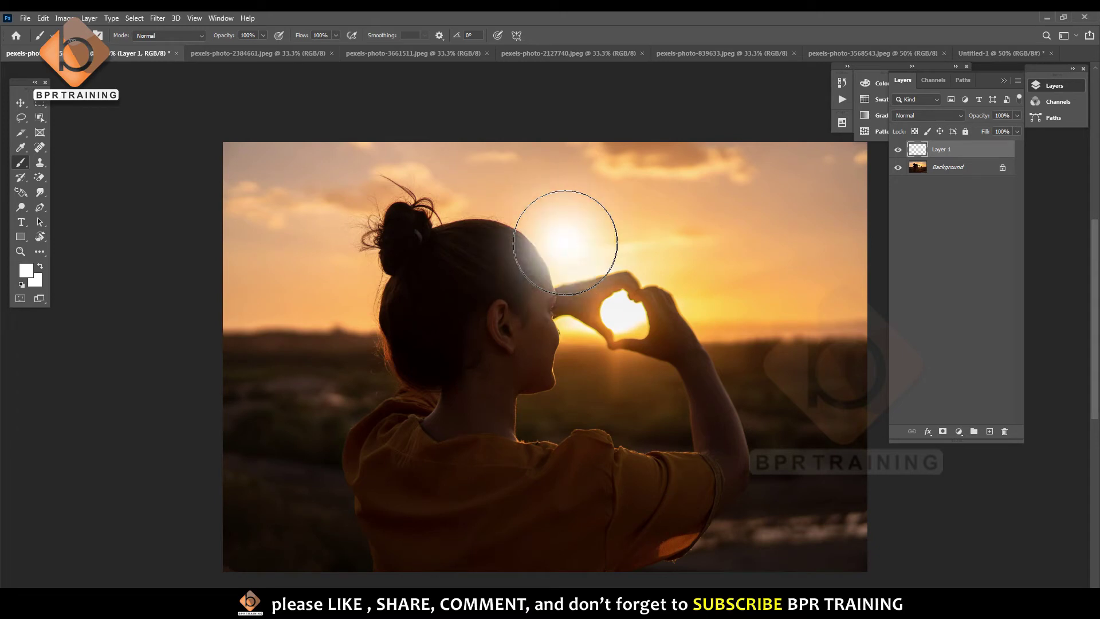
{"action": "left_click", "coordinate": [565, 242]}
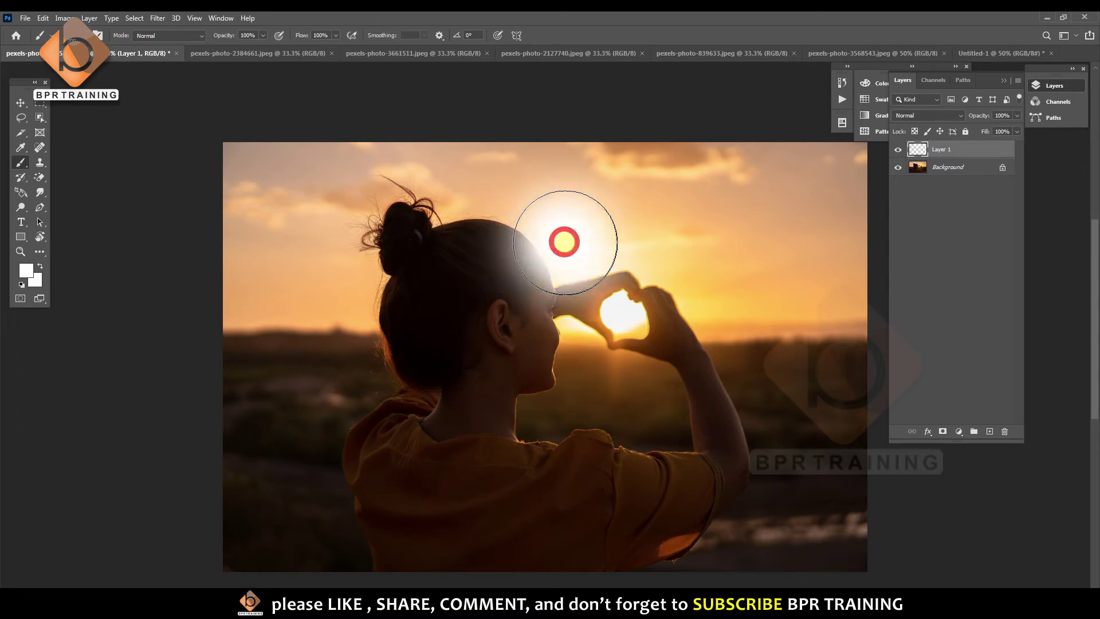
Open and close the layer and brush blend mode menus without changing anything.
{"action": "key", "text": "v"}
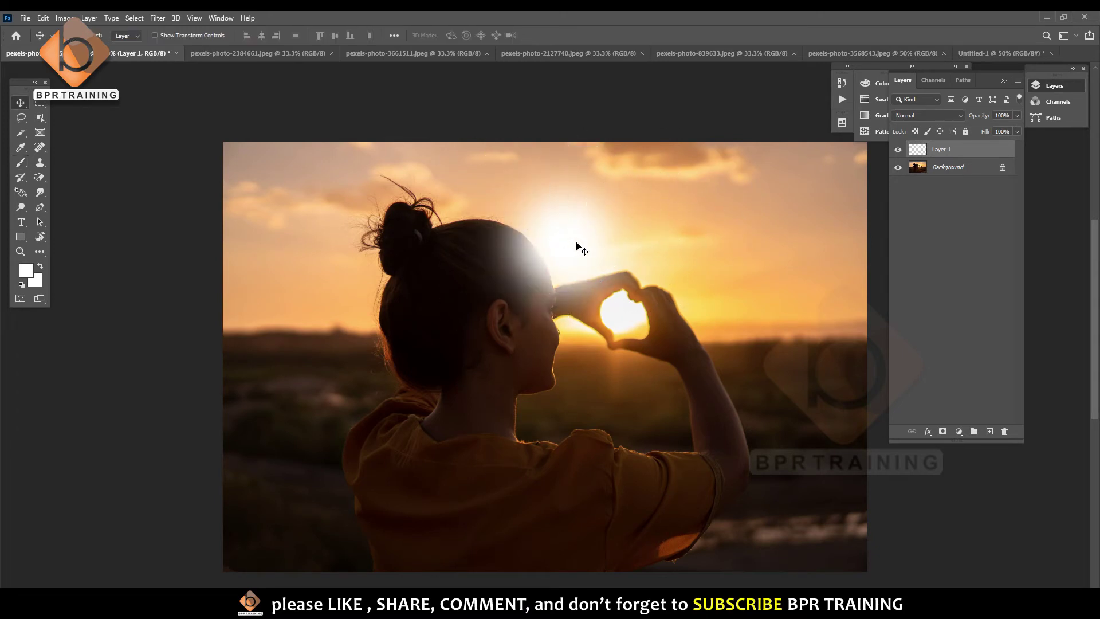
{"action": "left_click", "coordinate": [908, 115]}
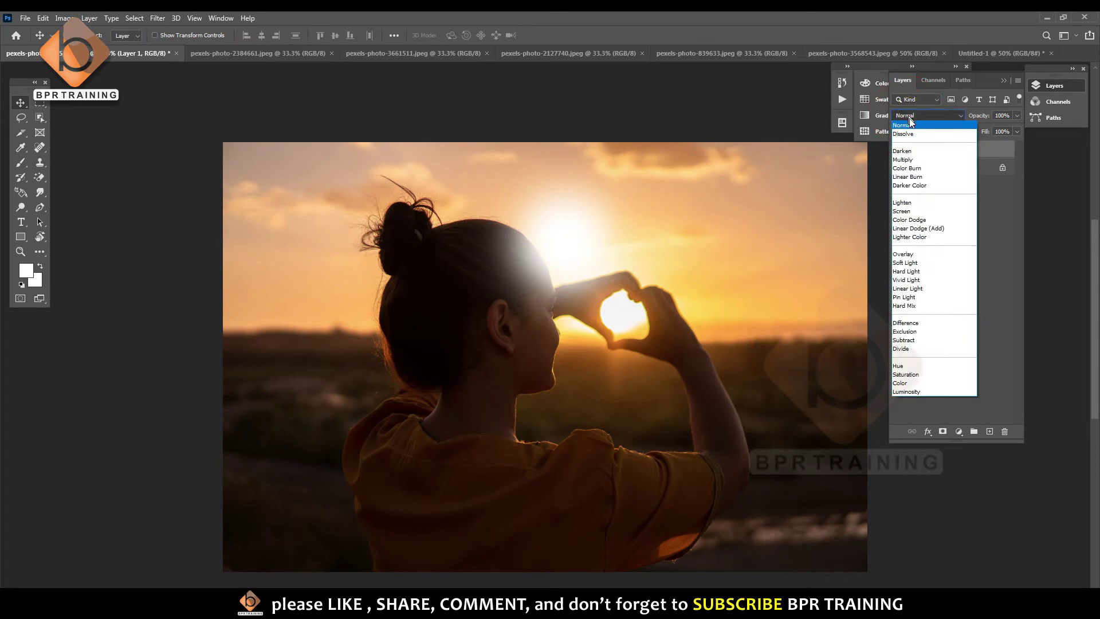
{"action": "left_click", "coordinate": [909, 118]}
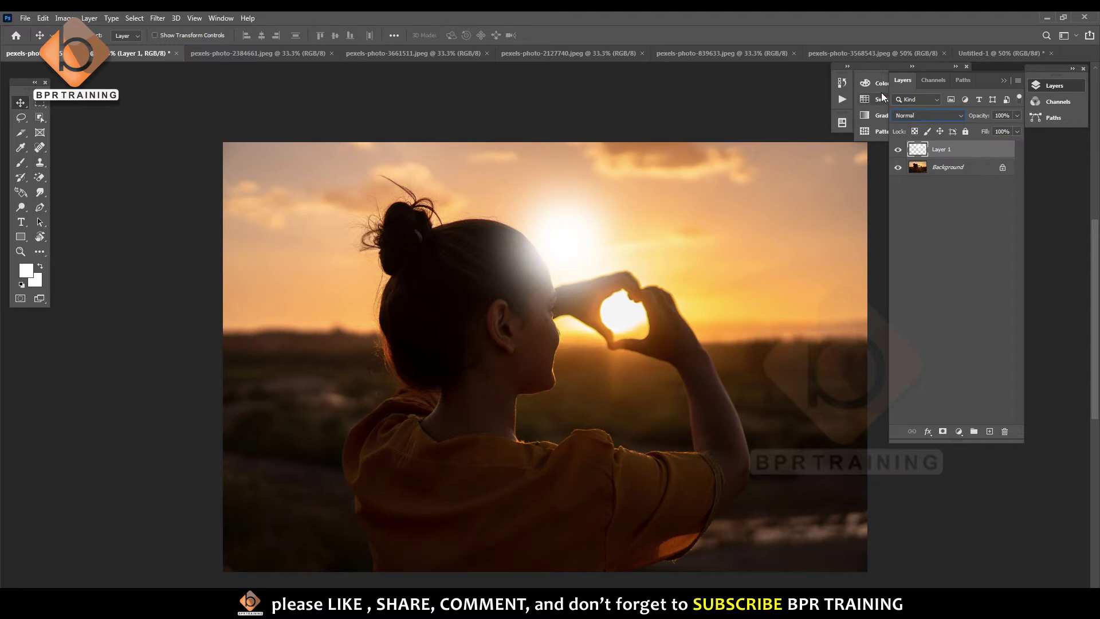
{"action": "key", "text": "b"}
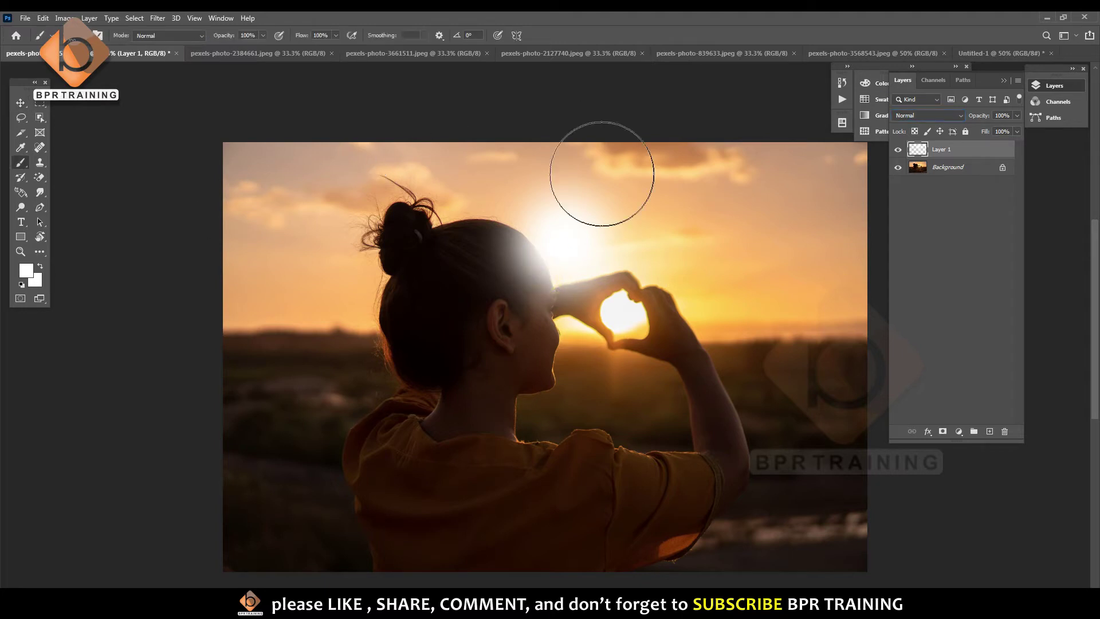
{"action": "left_click", "coordinate": [188, 36]}
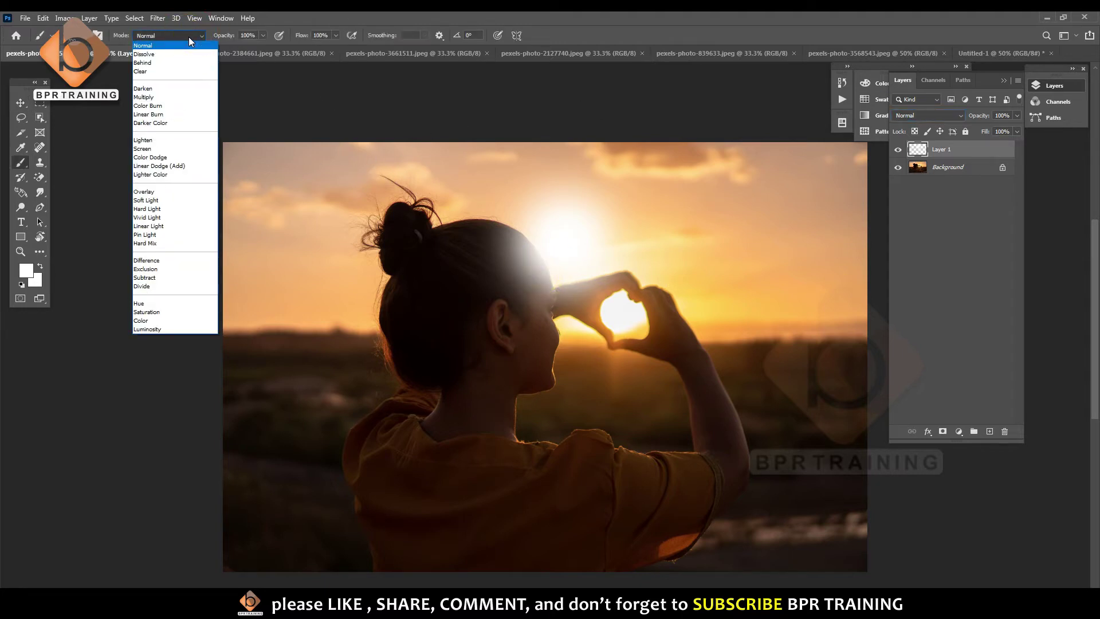
{"action": "left_click", "coordinate": [188, 37]}
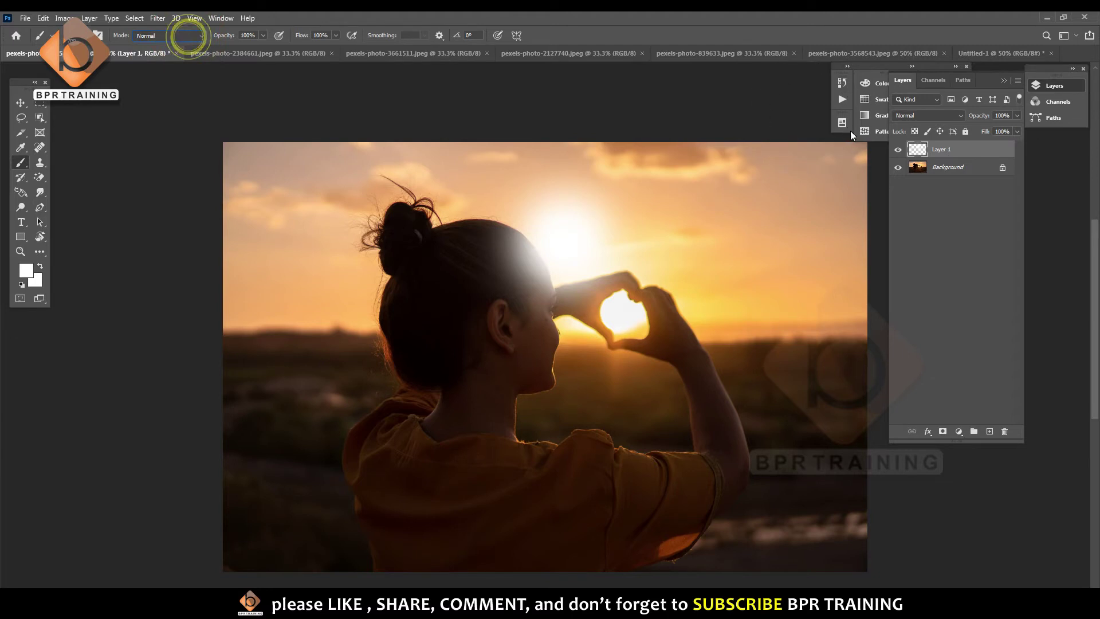
{"action": "left_click", "coordinate": [919, 115]}
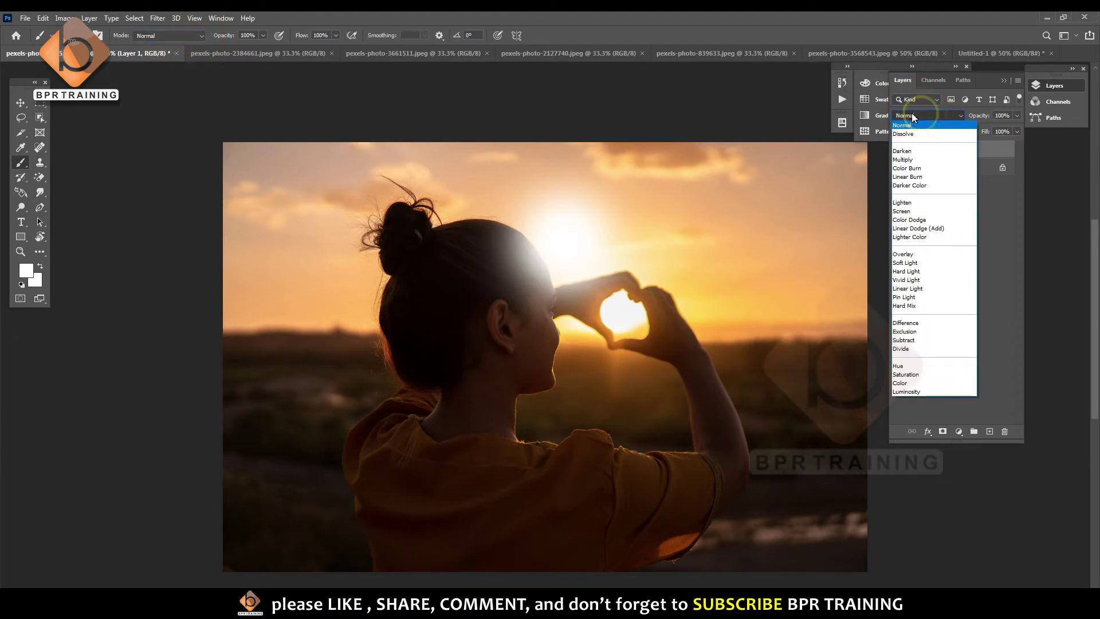
{"action": "left_click", "coordinate": [915, 118]}
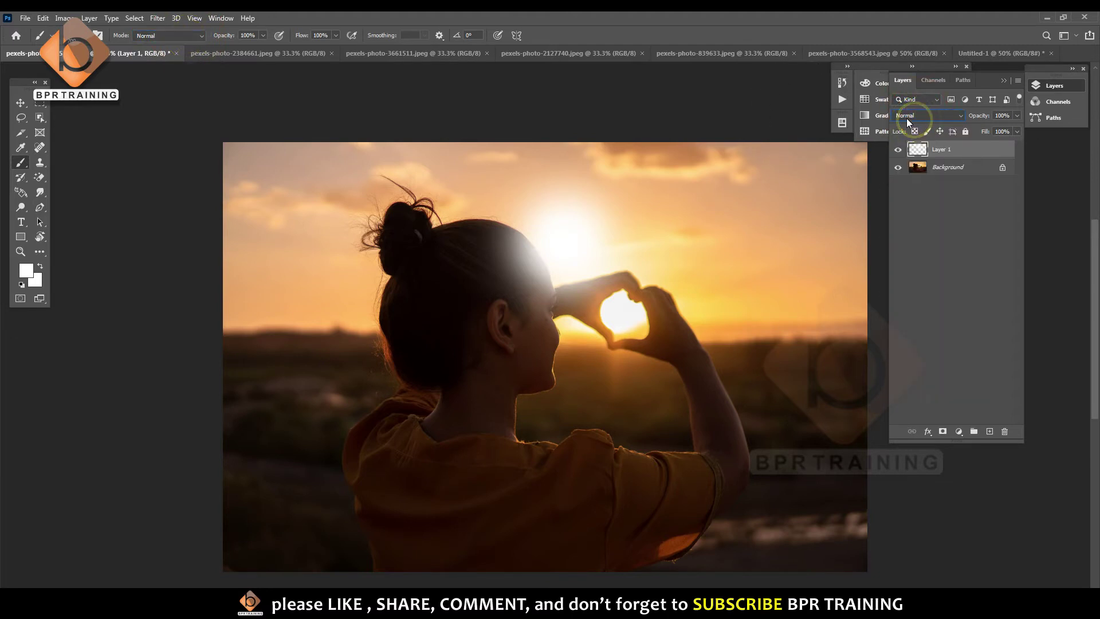
Cycle Layer 1 through Screen, Linear Light, Subtract and Exclusion, ending on Overlay.
{"action": "key", "text": "Down"}
{"action": "key", "text": "Down"}
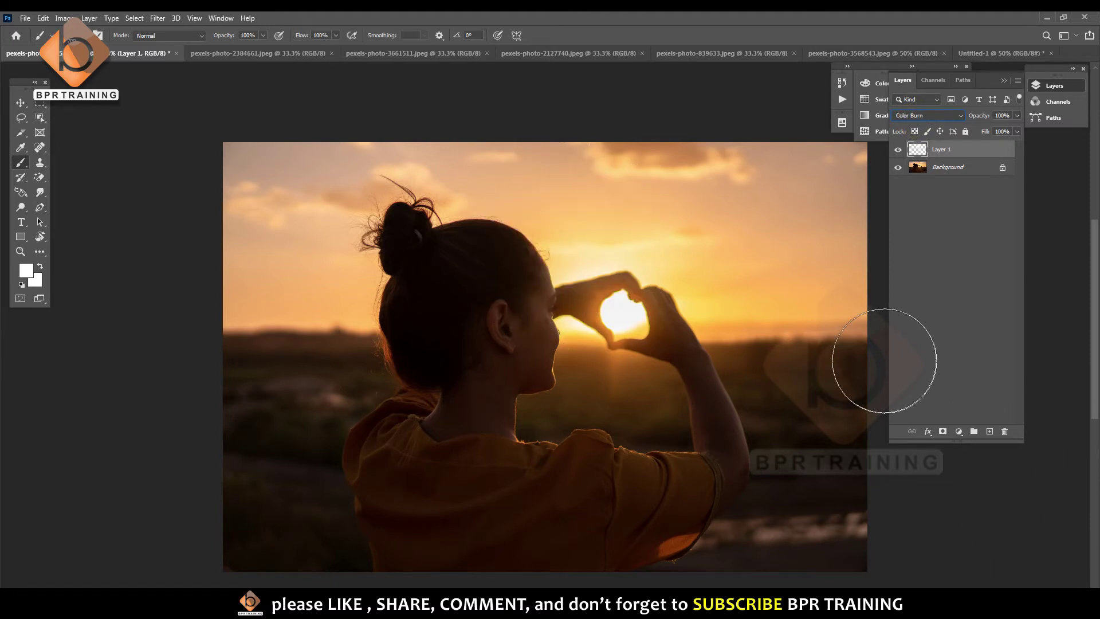
{"action": "key", "text": "Down"}
{"action": "key", "text": "Down"}
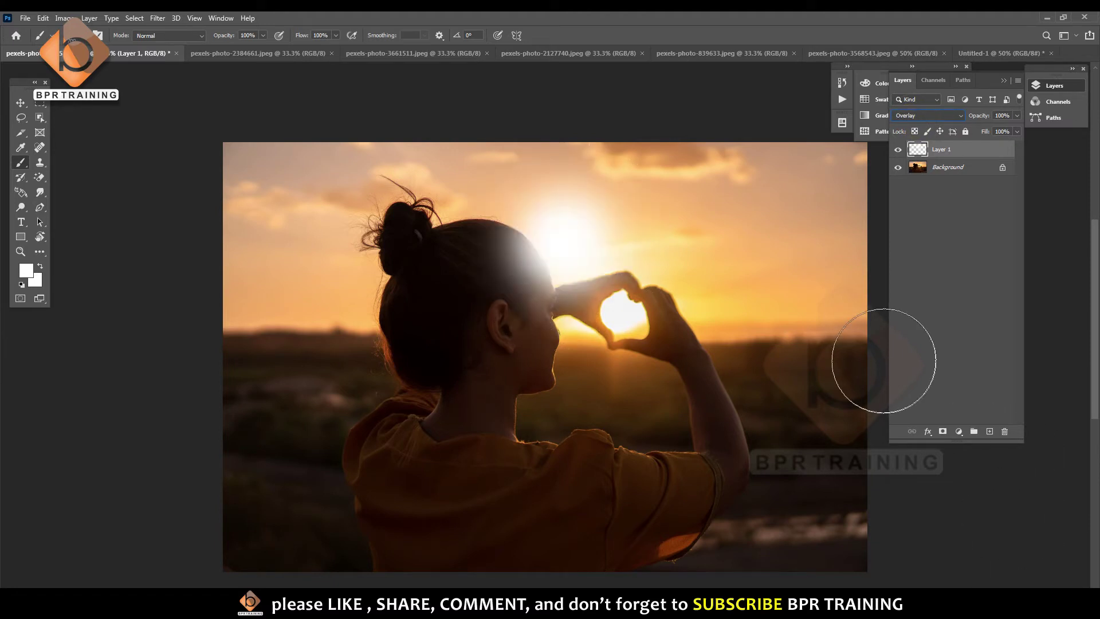
{"action": "key", "text": "Down"}
{"action": "key", "text": "Down"}
{"action": "key", "text": "Down"}
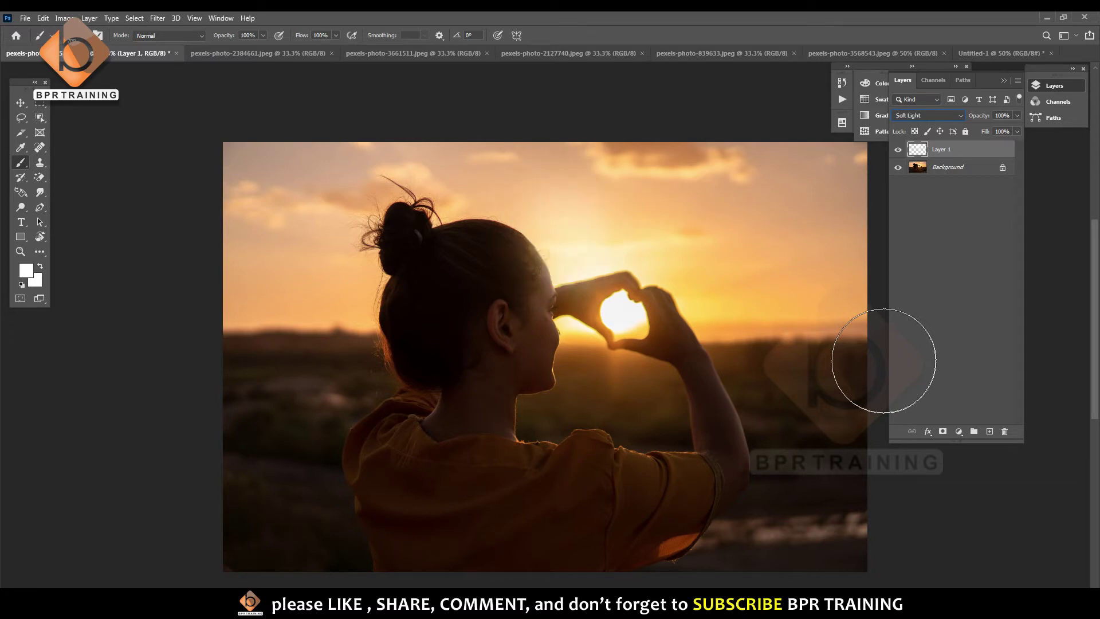
{"action": "key", "text": "Down"}
{"action": "key", "text": "Down"}
{"action": "key", "text": "Down"}
{"action": "key", "text": "Down"}
{"action": "key", "text": "Down"}
{"action": "key", "text": "Down"}
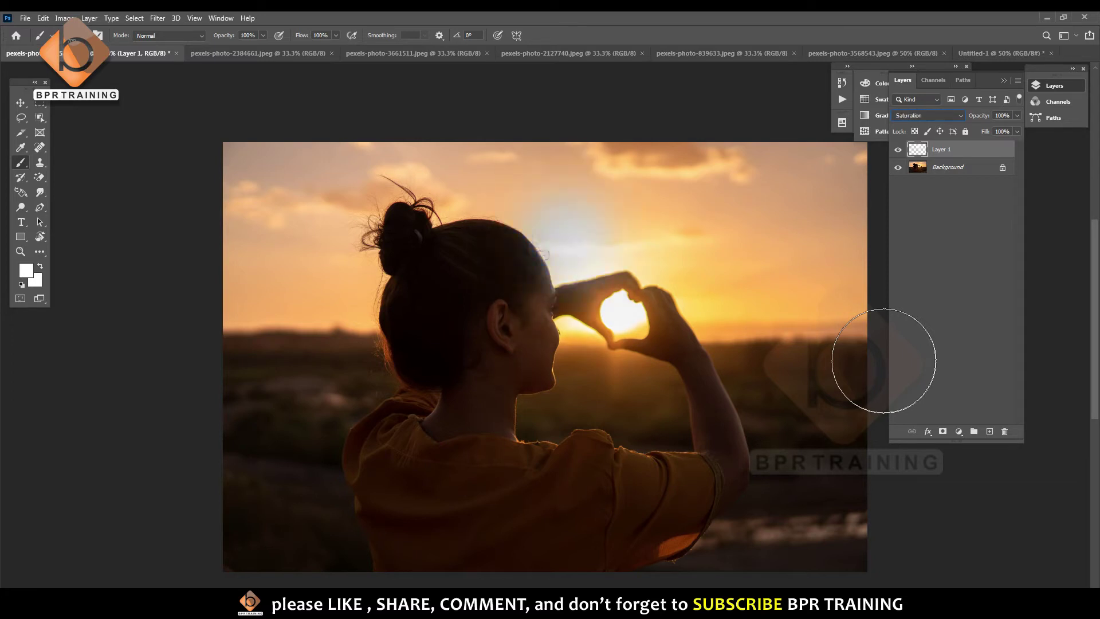
{"action": "key", "text": "Down"}
{"action": "key", "text": "Down"}
{"action": "key", "text": "Down"}
{"action": "key", "text": "Up"}
{"action": "key", "text": "Up"}
{"action": "key", "text": "Up"}
{"action": "key", "text": "Up"}
{"action": "key", "text": "Up"}
{"action": "key", "text": "Down"}
{"action": "key", "text": "Down"}
{"action": "key", "text": "Up"}
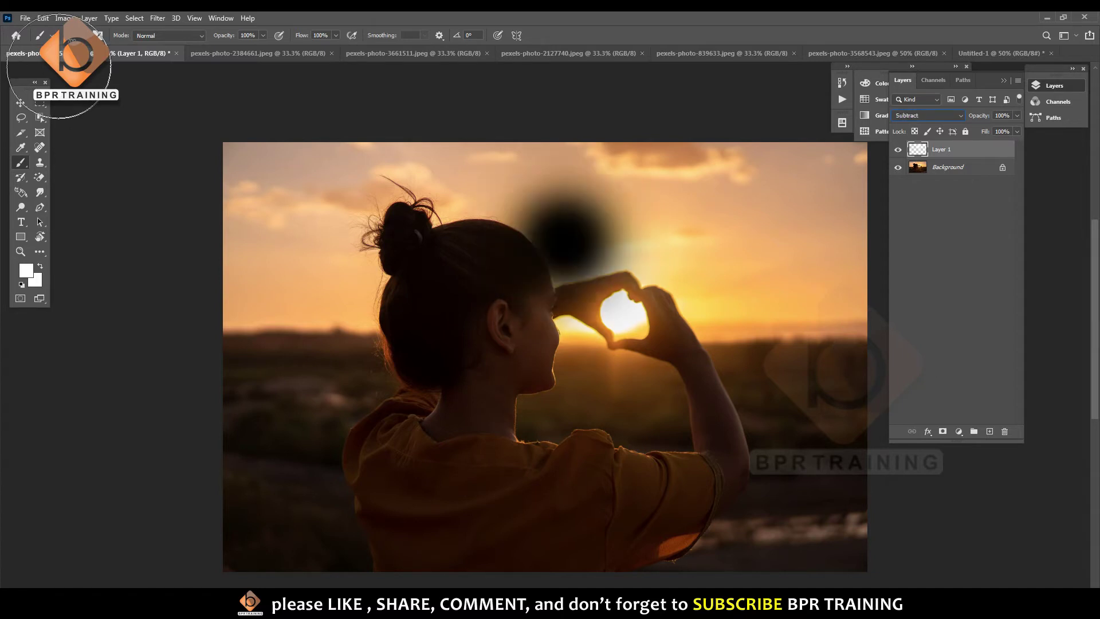
{"action": "key", "text": "Up"}
{"action": "key", "text": "Up"}
{"action": "key", "text": "Up"}
{"action": "key", "text": "Up"}
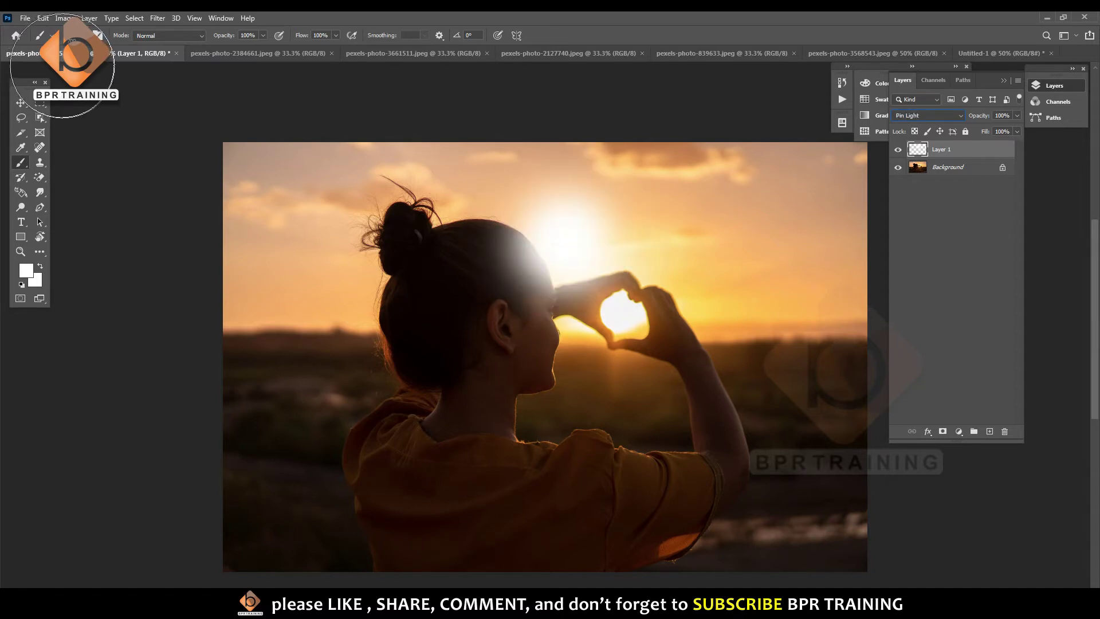
{"action": "key", "text": "Up"}
{"action": "key", "text": "Up"}
{"action": "key", "text": "Up"}
{"action": "key", "text": "Up"}
{"action": "key", "text": "Up"}
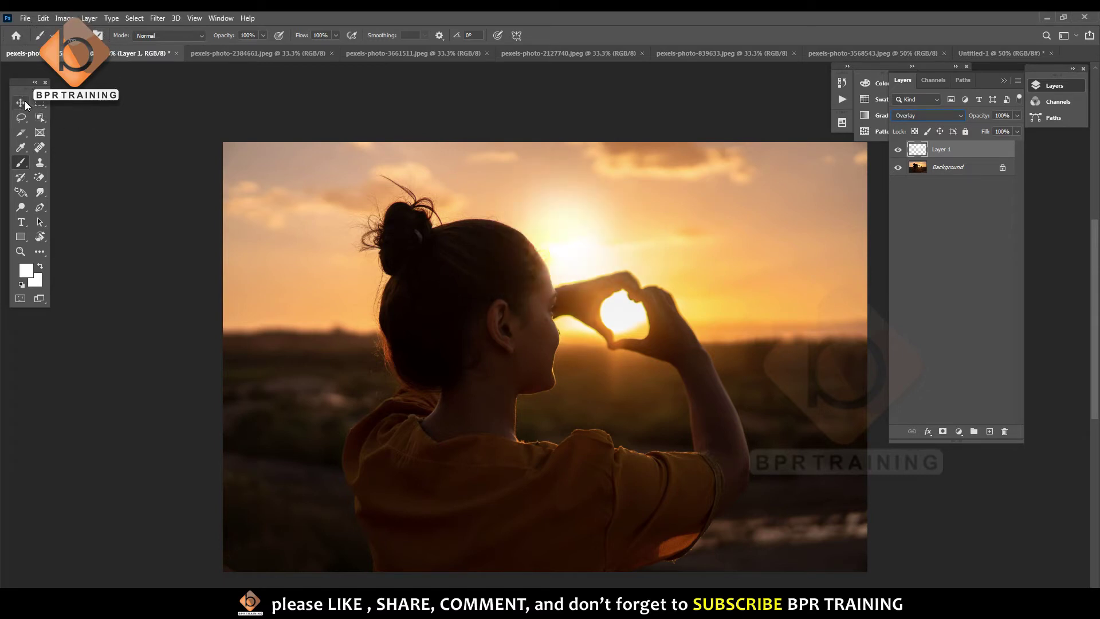
{"action": "left_click", "coordinate": [25, 101]}
Compare the glow hidden and shown, zoom out, and delete the glow layer.
{"action": "left_click", "coordinate": [899, 150]}
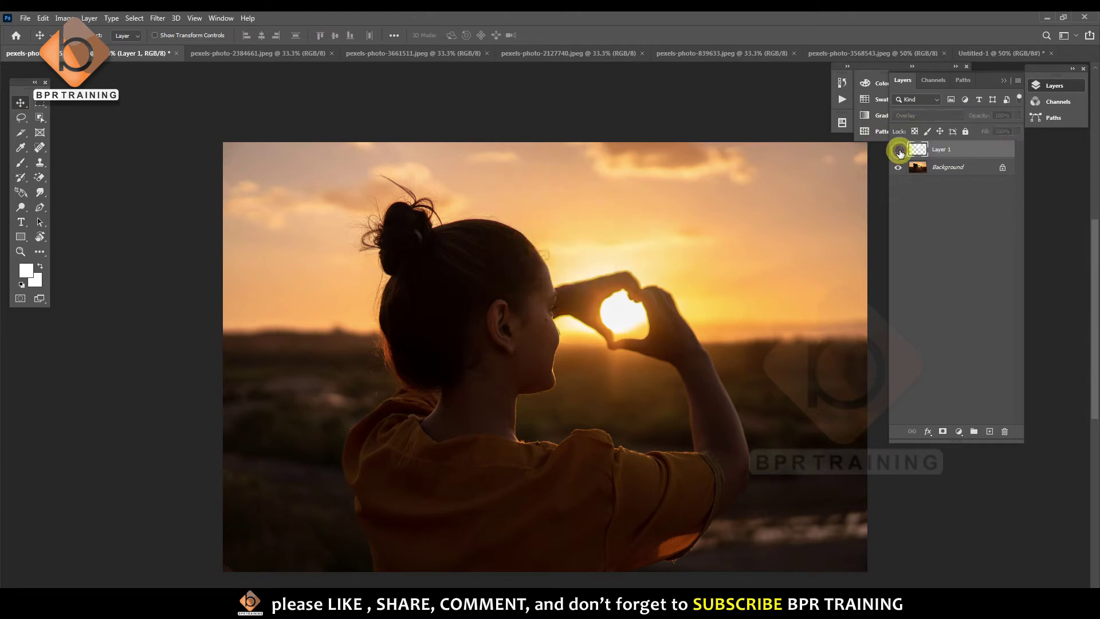
{"action": "left_click", "coordinate": [898, 150]}
{"action": "key", "text": "ctrl+minus"}
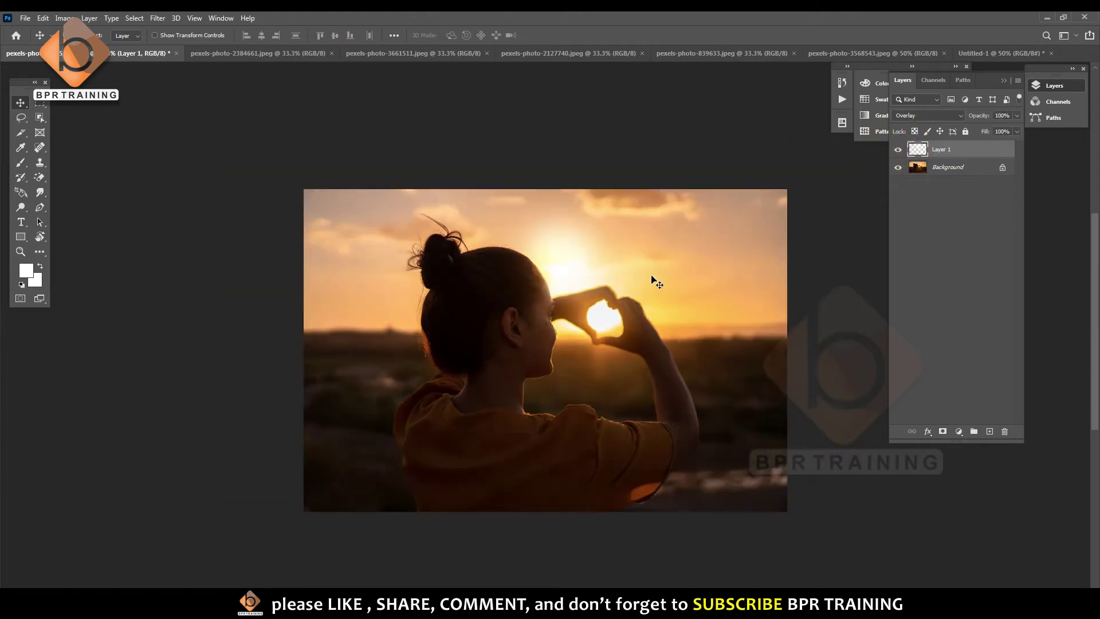
{"action": "key", "text": "ctrl+minus"}
{"action": "key", "text": "ctrl+plus"}
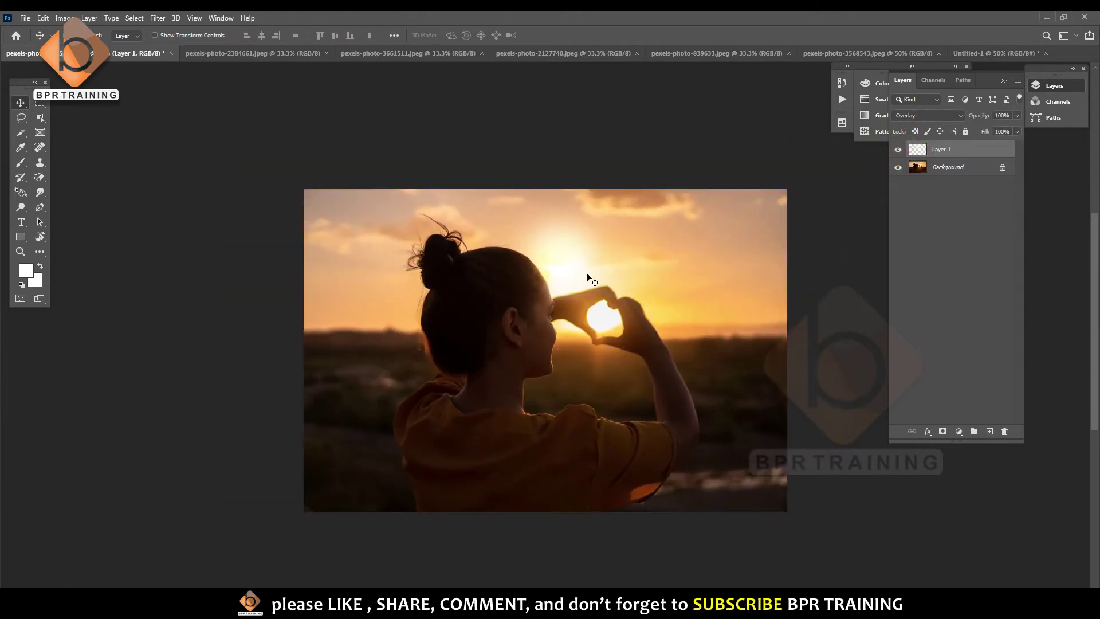
{"action": "key", "text": "Delete"}
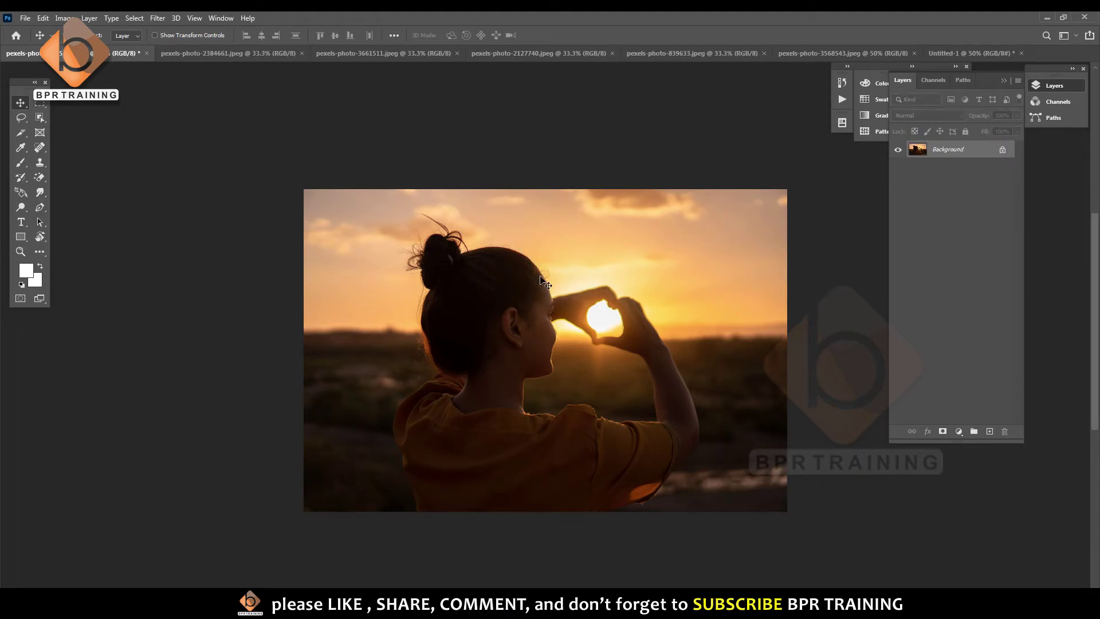
Paint small white test dots in the sky, delete them, and create a new empty layer.
{"action": "key", "text": "b"}
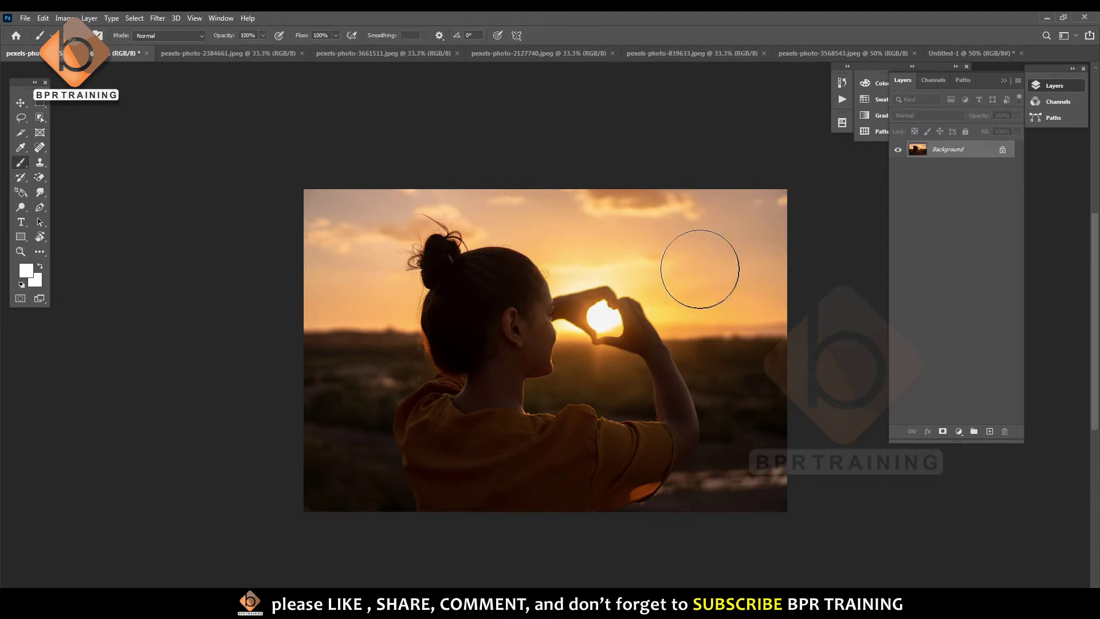
{"action": "key", "text": "bracketleft"}
{"action": "key", "text": "bracketleft"}
{"action": "key", "text": "bracketleft"}
{"action": "key", "text": "bracketleft"}
{"action": "key", "text": "bracketleft"}
{"action": "key", "text": "bracketleft"}
{"action": "key", "text": "bracketleft"}
{"action": "key", "text": "bracketleft"}
{"action": "left_click", "coordinate": [724, 226]}
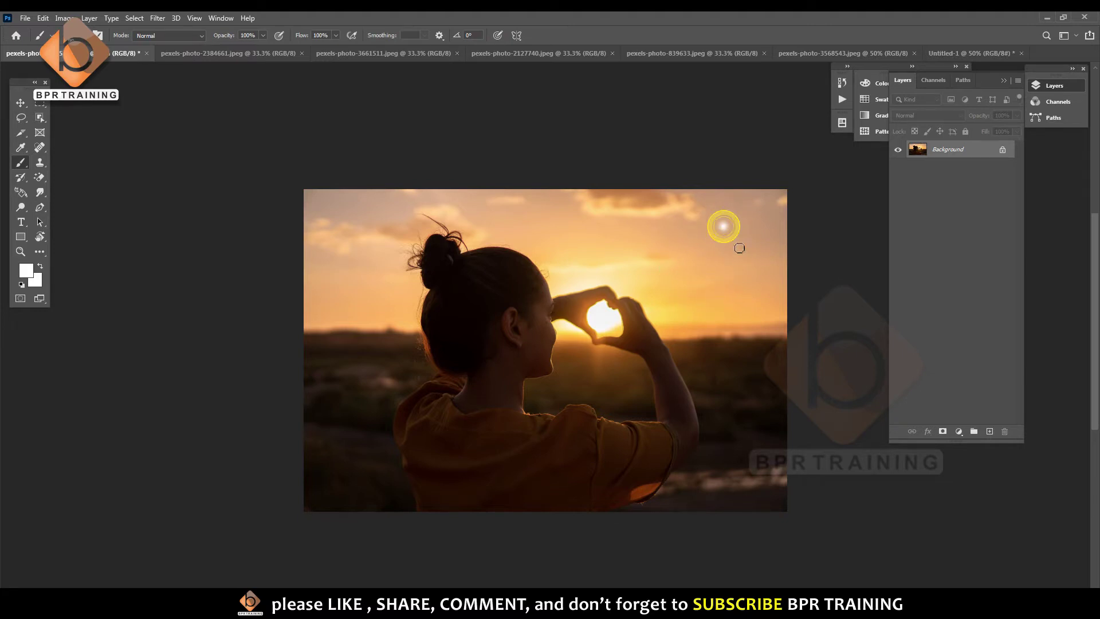
{"action": "left_click", "coordinate": [750, 210]}
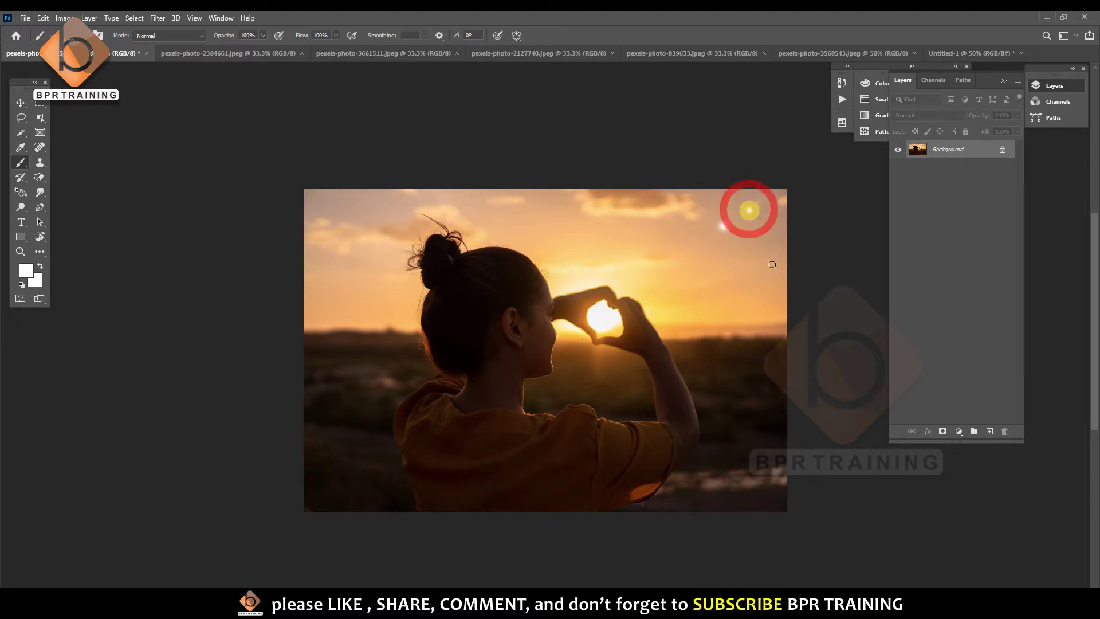
{"action": "left_click", "coordinate": [753, 224]}
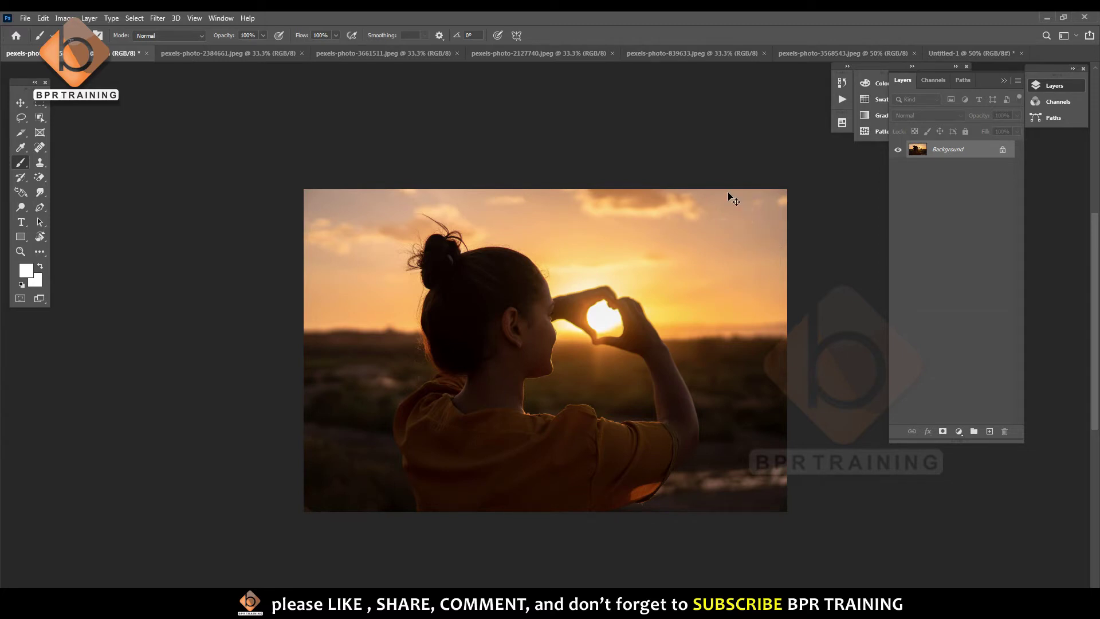
{"action": "left_click", "coordinate": [728, 193]}
{"action": "left_click", "coordinate": [753, 197]}
{"action": "left_click", "coordinate": [762, 246]}
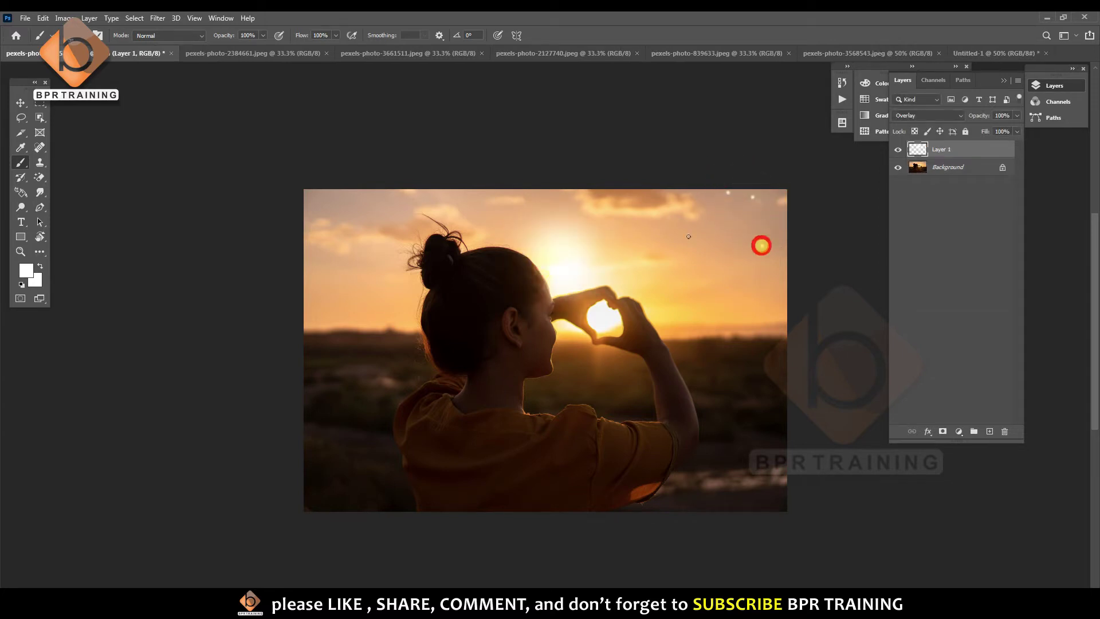
{"action": "left_click", "coordinate": [504, 193]}
{"action": "left_click", "coordinate": [673, 229]}
{"action": "key", "text": "Delete"}
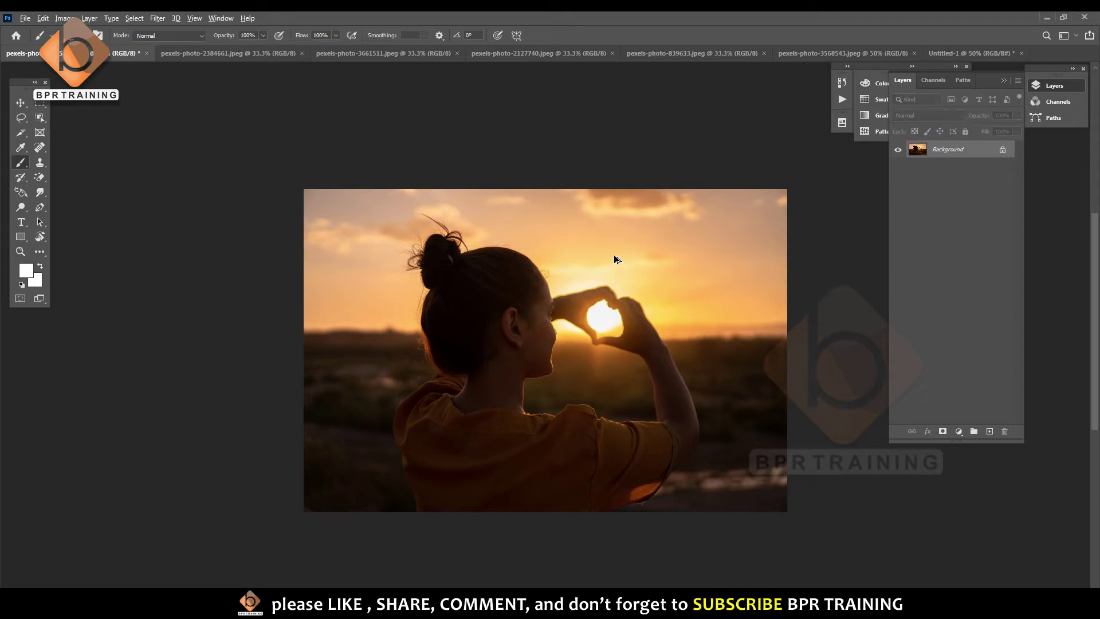
{"action": "key", "text": "ctrl+shift+alt+n"}
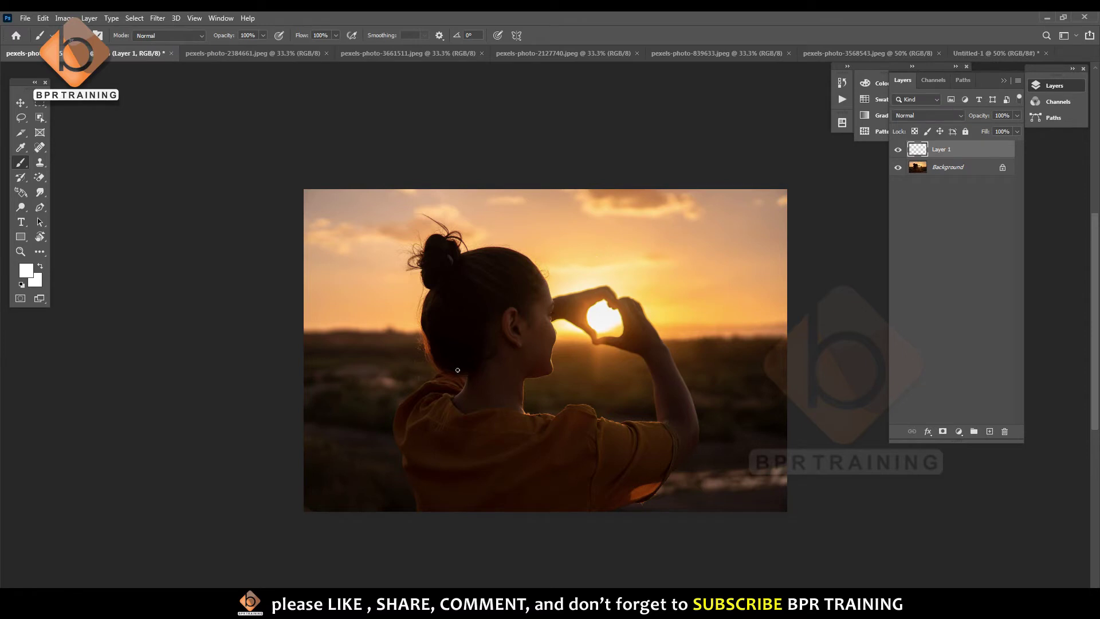
Draw a circular elliptical selection around the woman's head.
{"action": "key", "text": "bracketright"}
{"action": "key", "text": "bracketright"}
{"action": "key", "text": "m"}
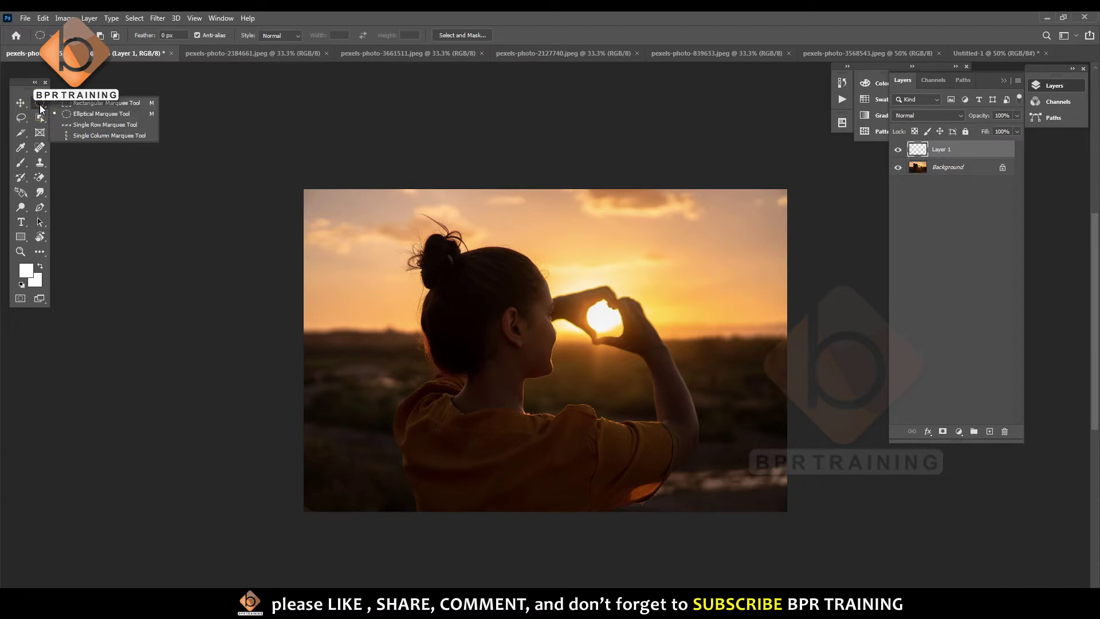
{"action": "left_click_drag", "start_coordinate": [39, 104], "coordinate": [70, 118]}
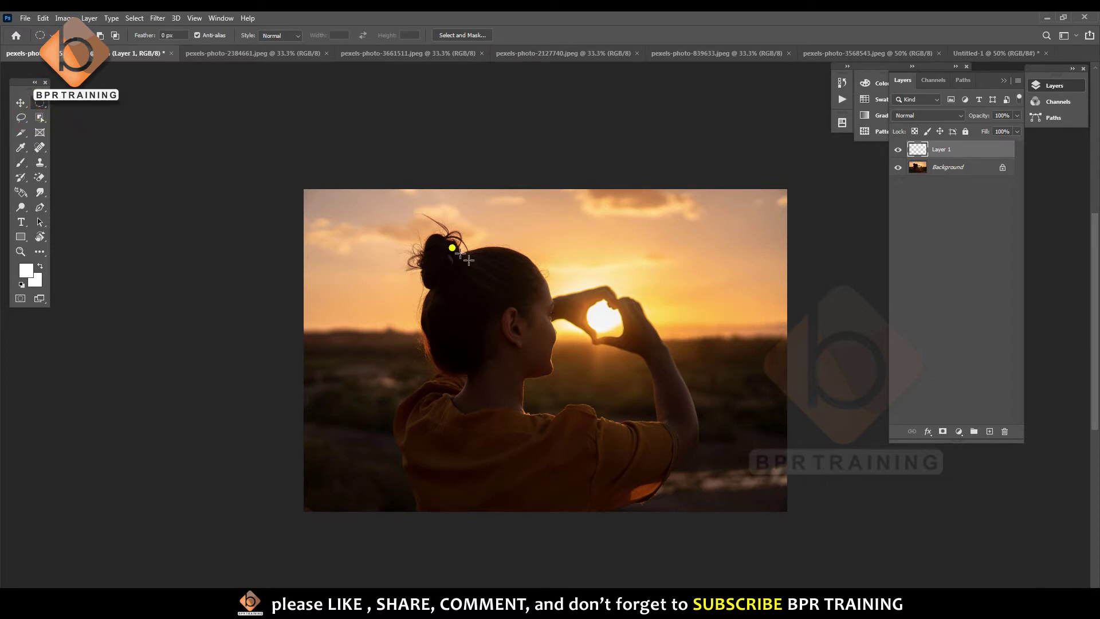
{"action": "left_click_drag", "start_coordinate": [453, 248], "coordinate": [591, 387]}
Paint soft white along the circle's lower-left and upper-left inner edges with a smaller brush.
{"action": "key", "text": "b"}
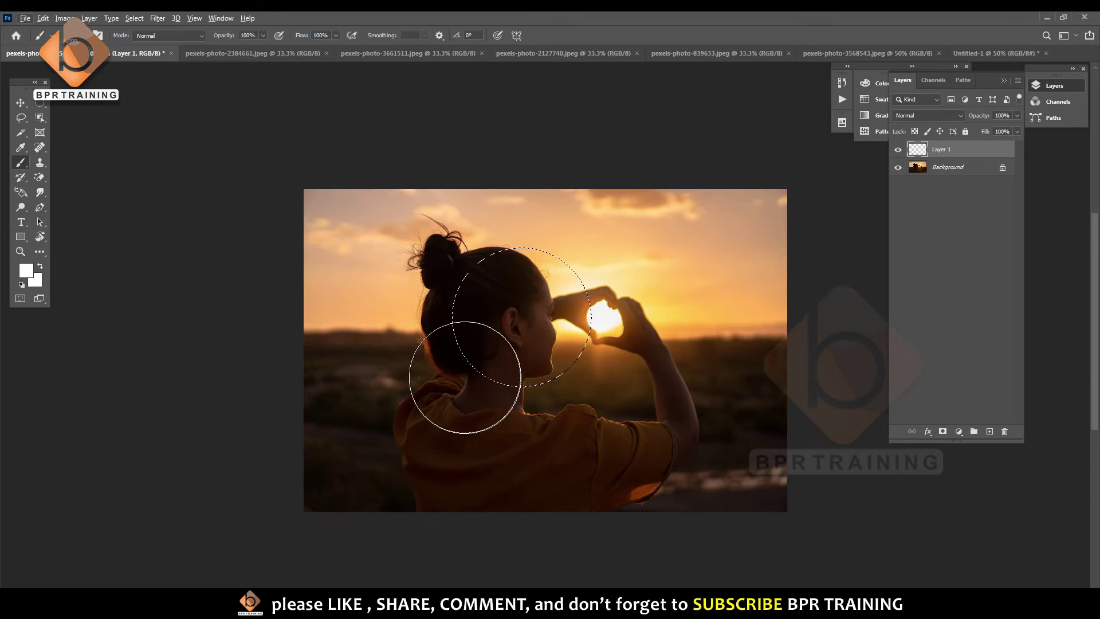
{"action": "key", "text": "bracketleft"}
{"action": "key", "text": "bracketleft"}
{"action": "key", "text": "bracketleft"}
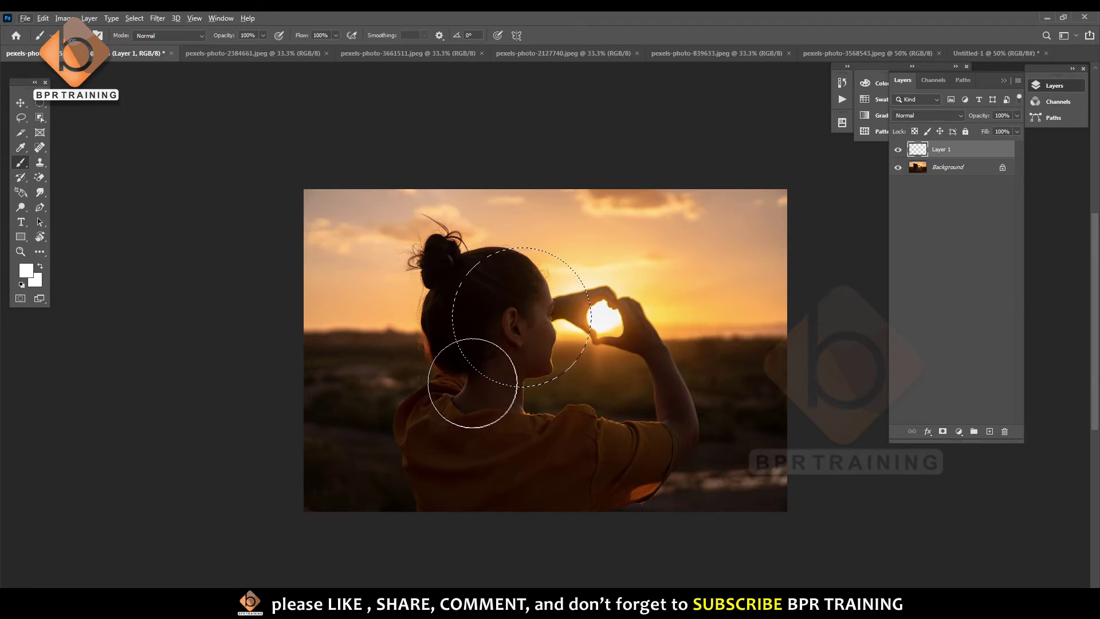
{"action": "right_click", "coordinate": [484, 391]}
{"action": "left_click", "coordinate": [477, 387]}
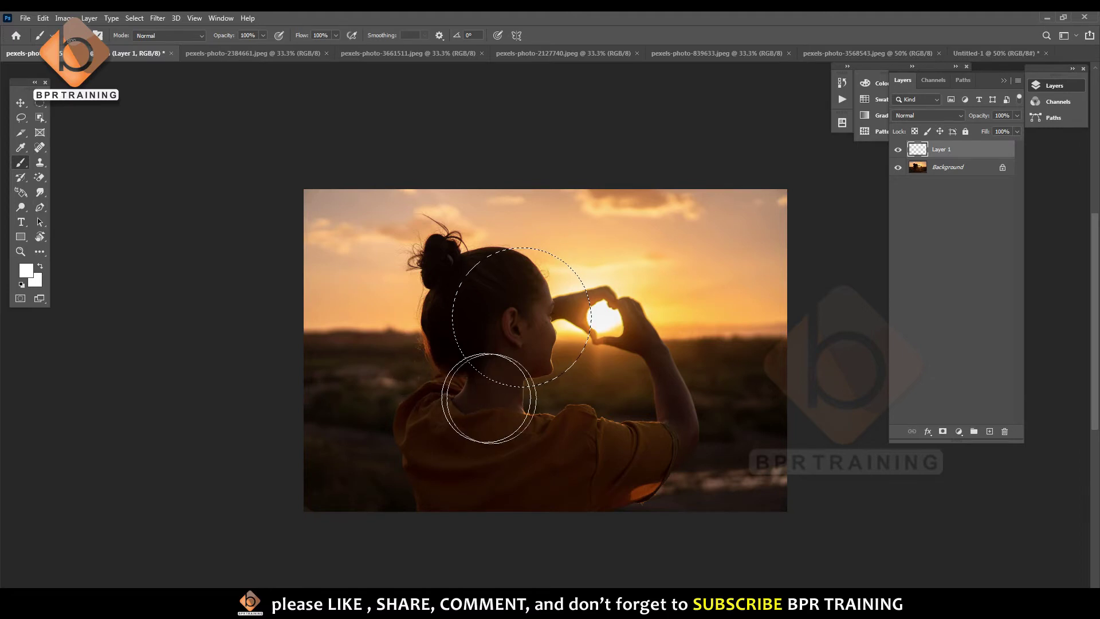
{"action": "key", "text": "bracketleft"}
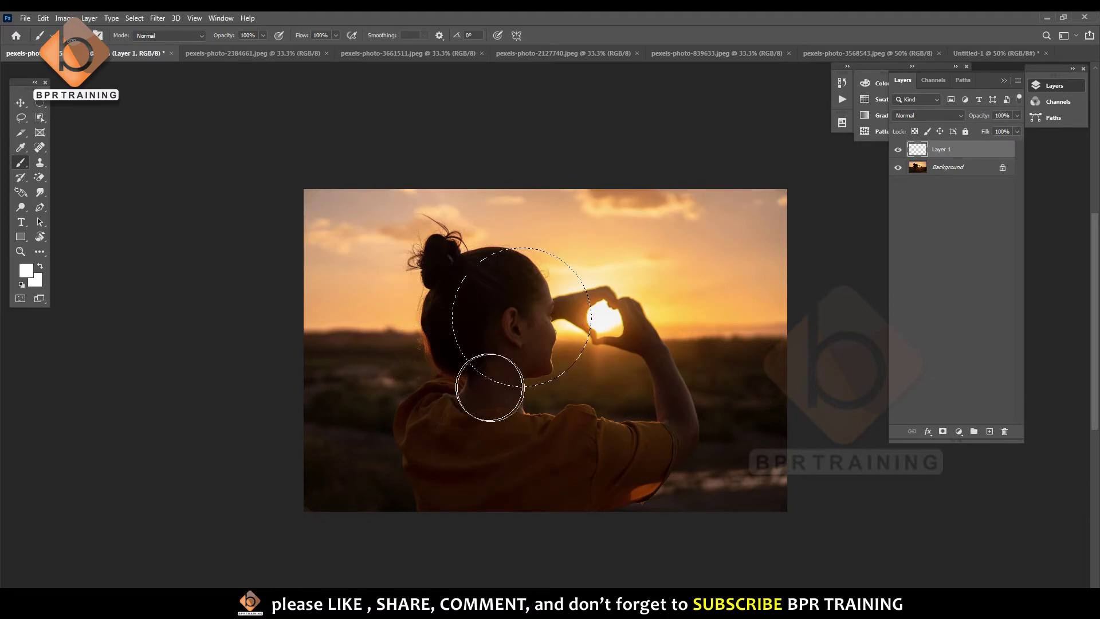
{"action": "left_click", "coordinate": [484, 399]}
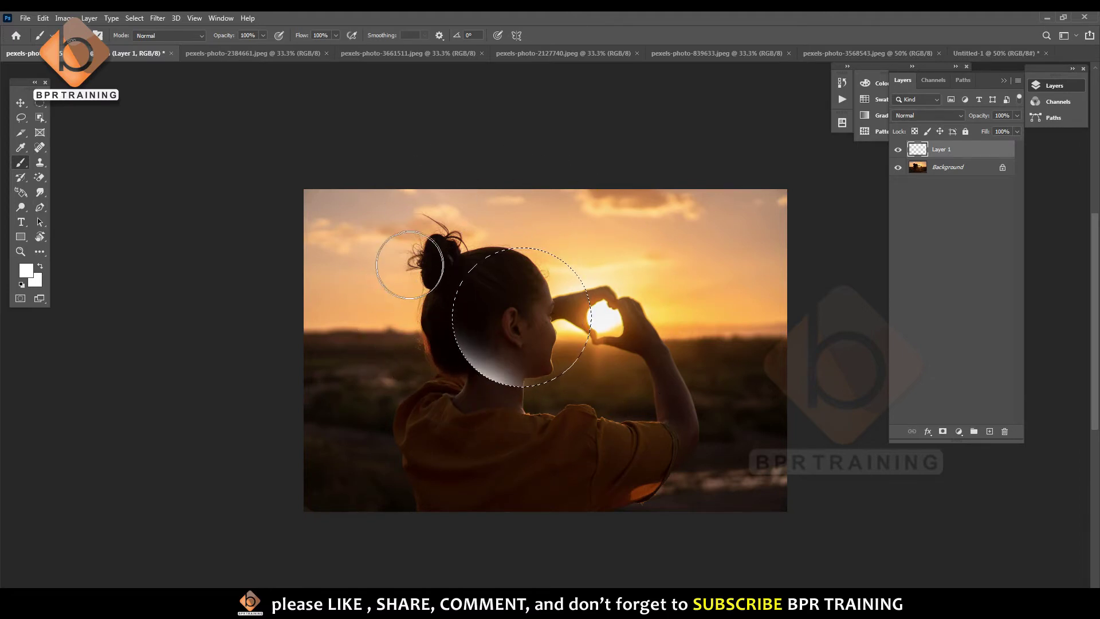
{"action": "left_click_drag", "start_coordinate": [409, 265], "coordinate": [504, 255]}
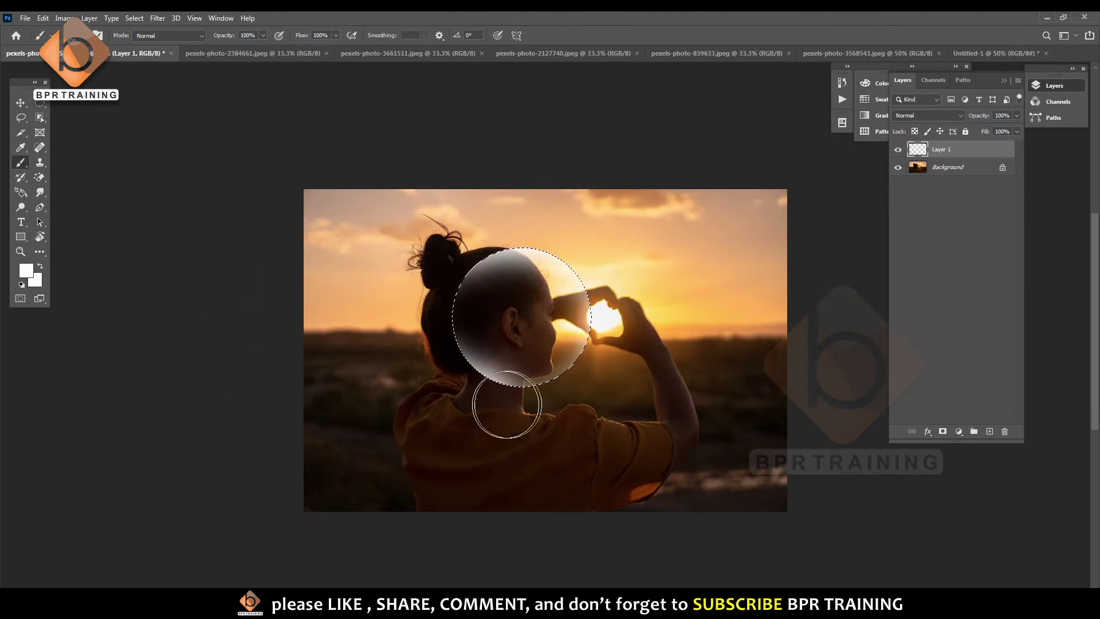
{"action": "key", "text": "bracketleft"}
{"action": "key", "text": "bracketleft"}
{"action": "key", "text": "bracketleft"}
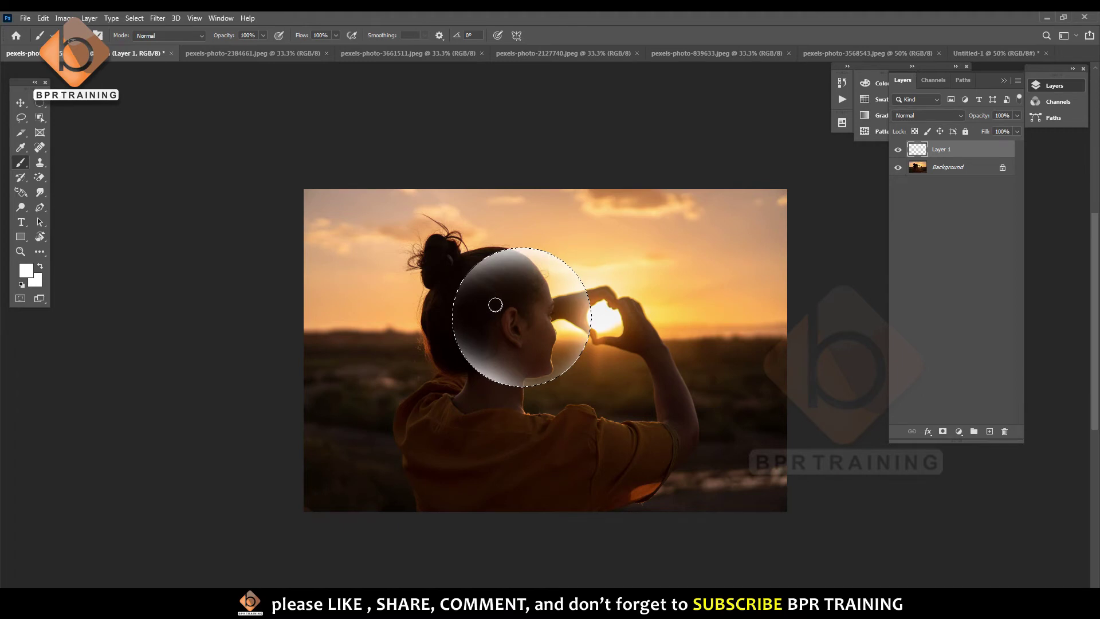
{"action": "key", "text": "bracketleft"}
{"action": "key", "text": "bracketleft"}
Dab two white highlight dots on the bubble, then move it and scale it down small.
{"action": "left_click", "coordinate": [495, 304]}
{"action": "left_click", "coordinate": [539, 309]}
{"action": "mouse_move", "coordinate": [536, 318]}
{"action": "left_mouse_down"}
{"action": "mouse_move", "coordinate": [665, 371]}
{"action": "mouse_move", "coordinate": [451, 287]}
{"action": "left_mouse_up"}
{"action": "key", "text": "ctrl+t"}
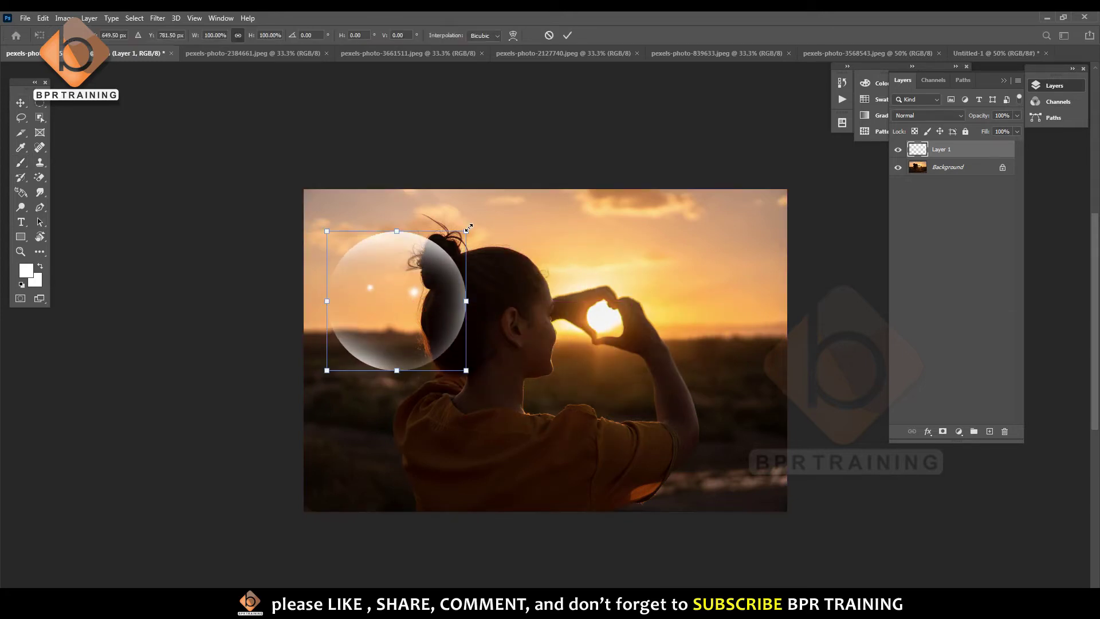
{"action": "mouse_move", "coordinate": [468, 228]}
{"action": "left_mouse_down"}
{"action": "mouse_move", "coordinate": [429, 269]}
{"action": "mouse_move", "coordinate": [763, 231]}
{"action": "mouse_move", "coordinate": [535, 229]}
{"action": "left_mouse_up"}
{"action": "double_click", "coordinate": [405, 282]}
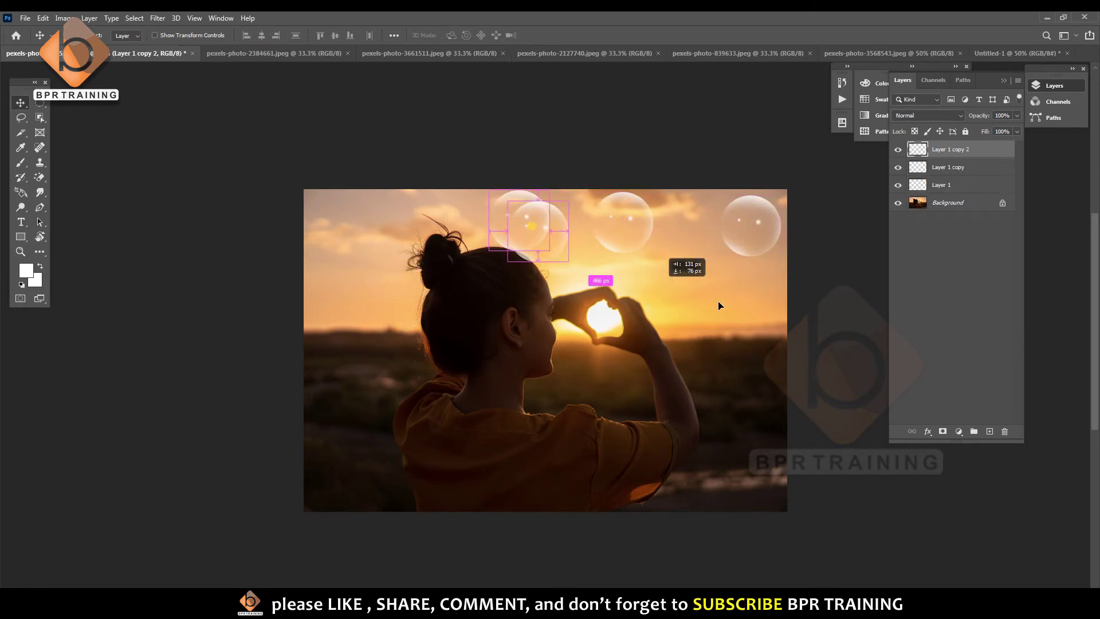
Duplicate the bubble to the lower right and lower left, shrink one, then delete all bubble layers.
{"action": "left_click_drag", "start_coordinate": [720, 305], "coordinate": [751, 311]}
{"action": "key", "text": "ctrl+t"}
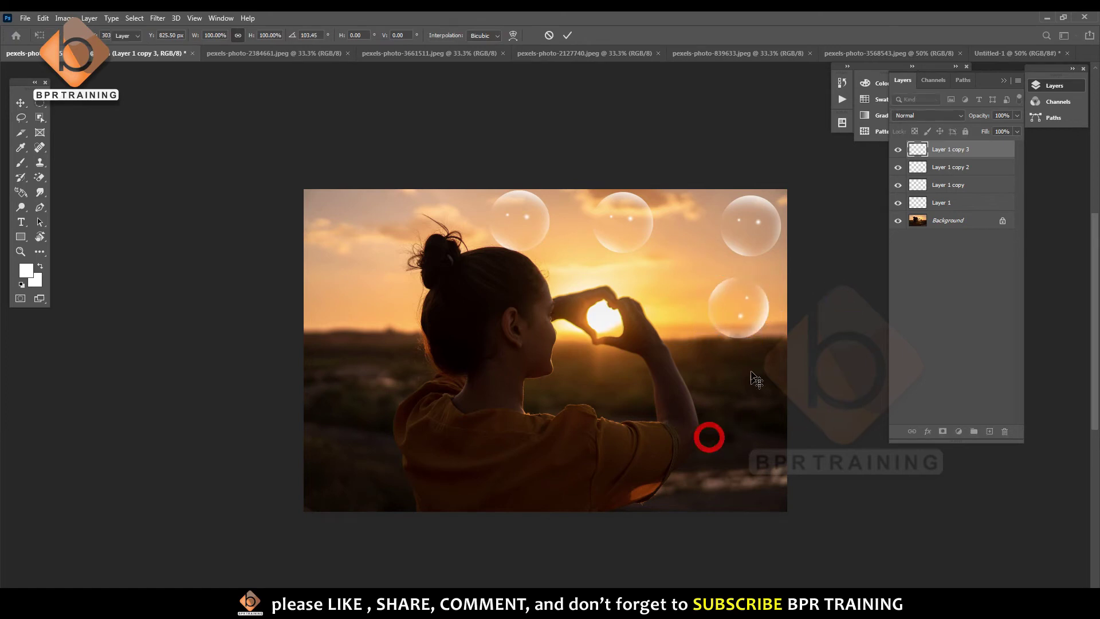
{"action": "key", "text": "Return"}
{"action": "left_click_drag", "start_coordinate": [738, 315], "coordinate": [370, 374]}
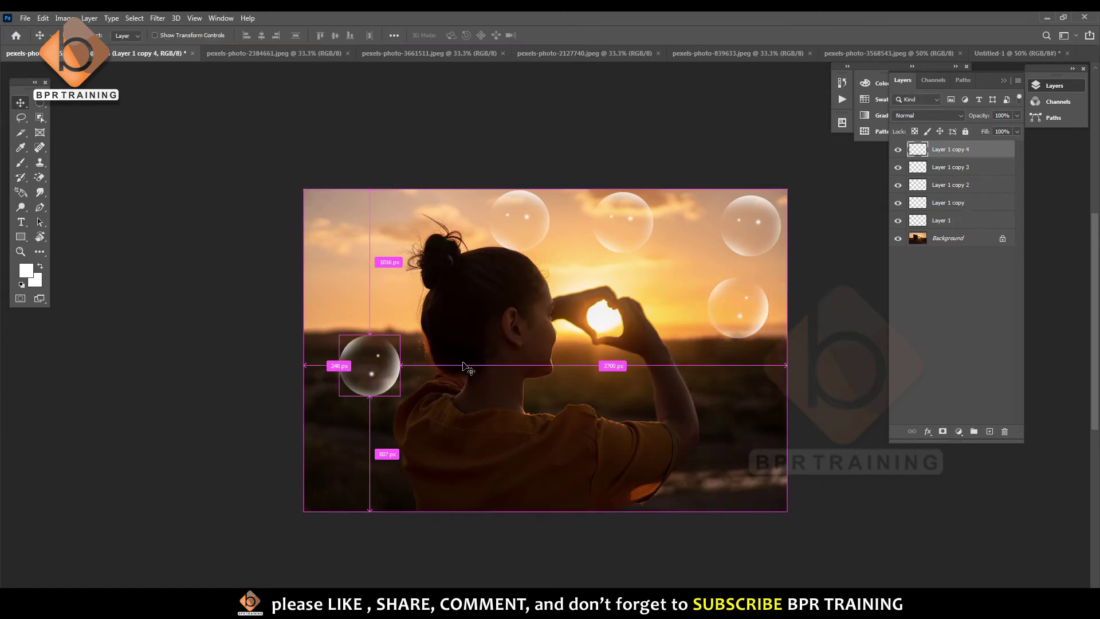
{"action": "key", "text": "ctrl+t"}
{"action": "mouse_move", "coordinate": [399, 334]}
{"action": "left_mouse_down"}
{"action": "mouse_move", "coordinate": [386, 351]}
{"action": "mouse_move", "coordinate": [361, 277]}
{"action": "mouse_move", "coordinate": [762, 432]}
{"action": "mouse_move", "coordinate": [359, 451]}
{"action": "left_mouse_up"}
{"action": "key", "text": "Return"}
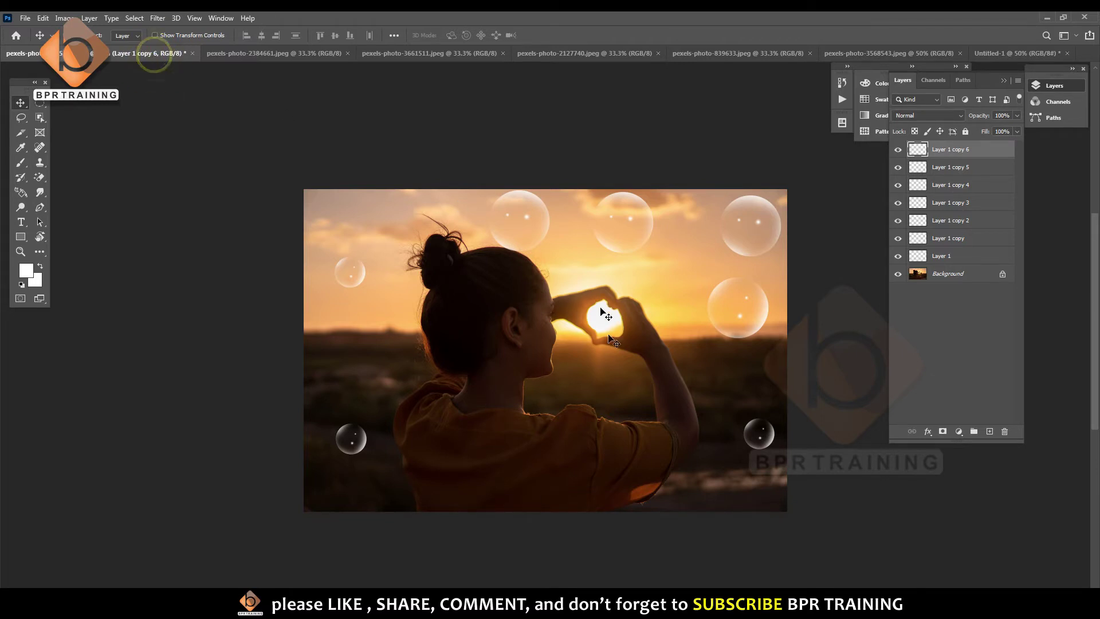
{"action": "left_click", "coordinate": [978, 258], "text": "shift"}
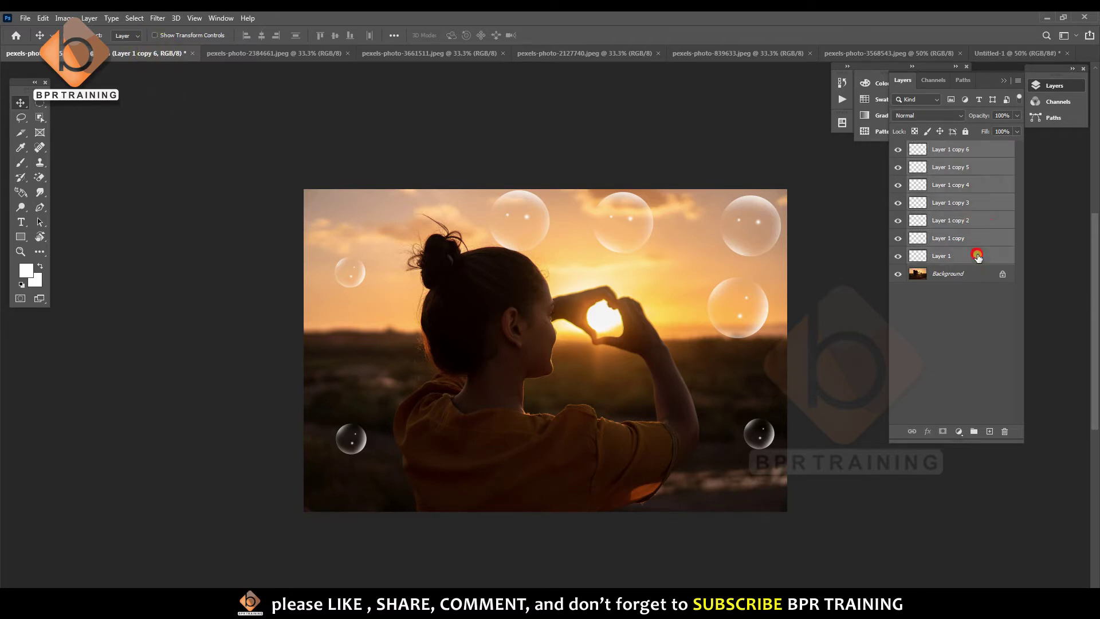
{"action": "key", "text": "Delete"}
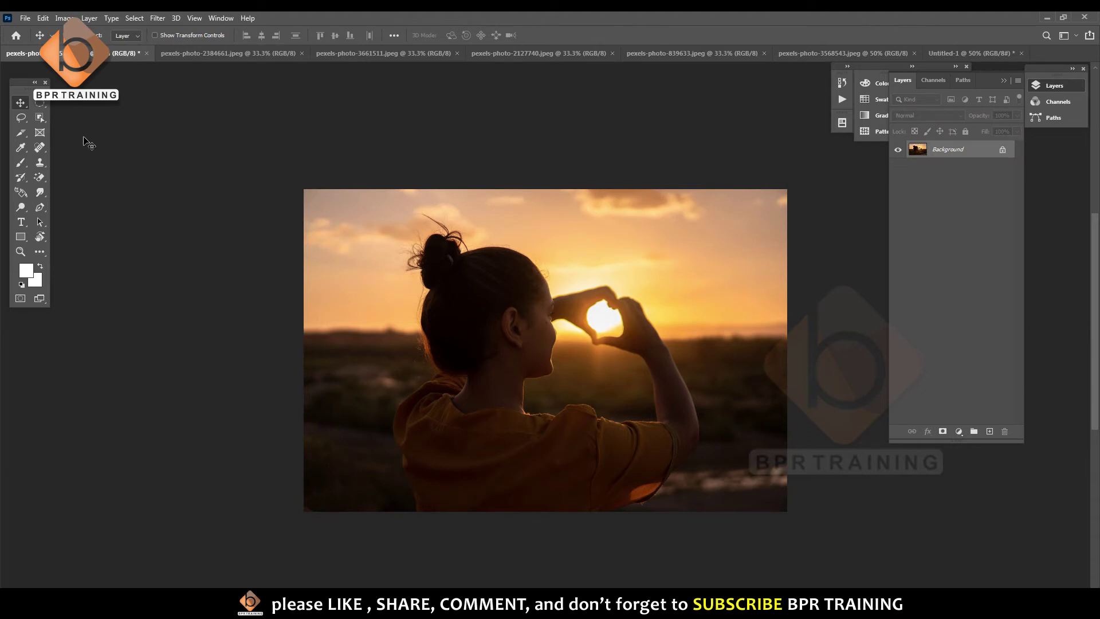
In the slackline photo, draw a circular selection around the slackliner and add a new layer.
{"action": "left_click", "coordinate": [241, 52]}
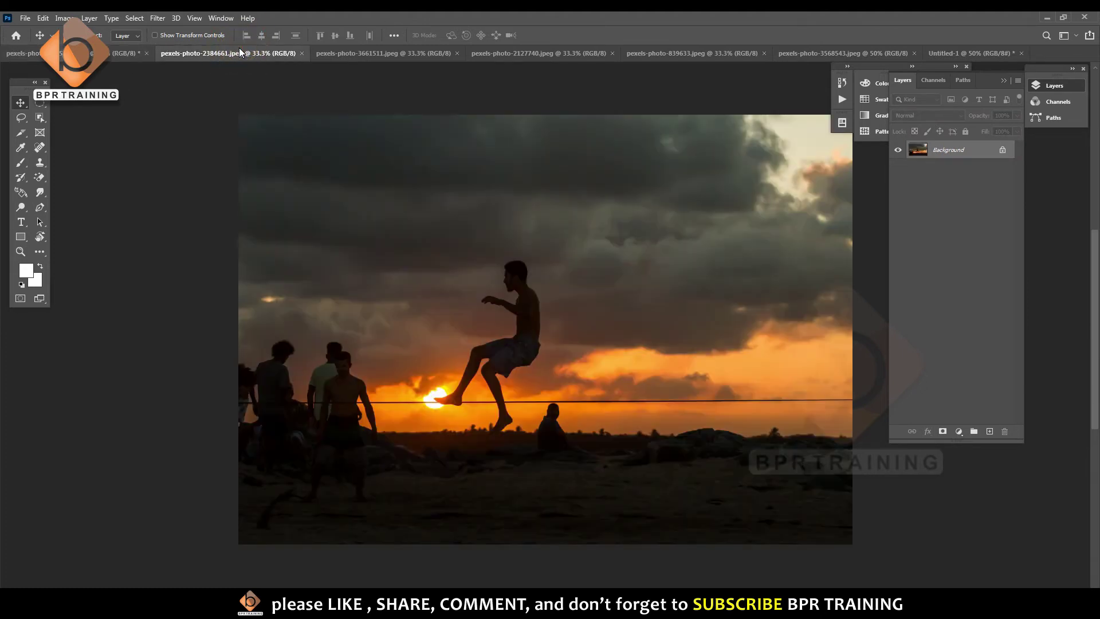
{"action": "left_click", "coordinate": [581, 329]}
{"action": "left_click", "coordinate": [40, 103]}
{"action": "left_click_drag", "start_coordinate": [404, 243], "coordinate": [659, 456]}
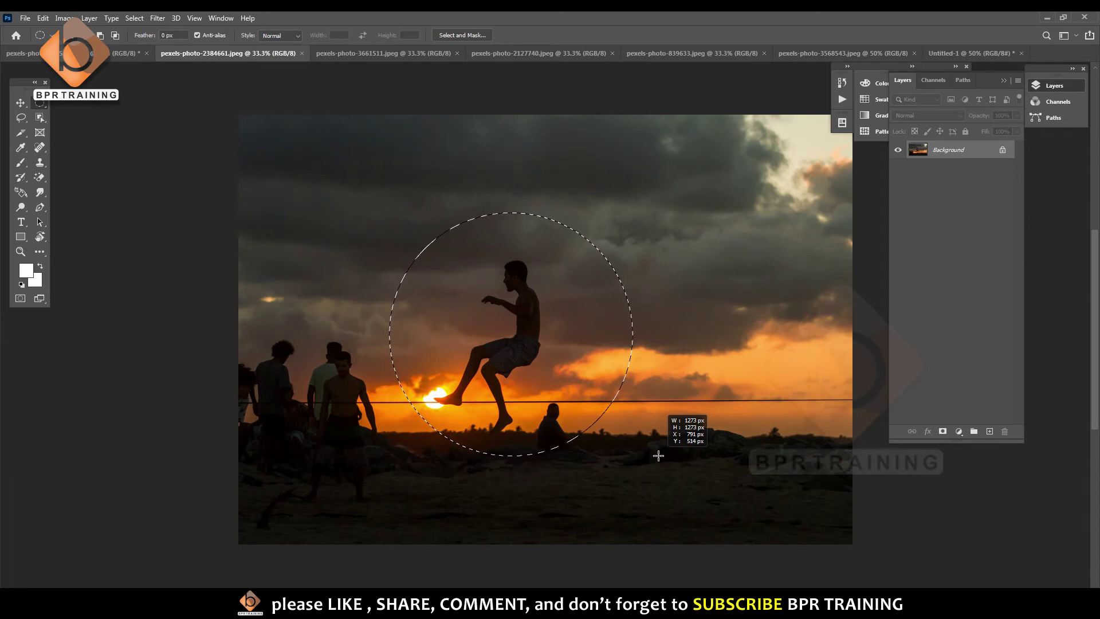
{"action": "left_click_drag", "start_coordinate": [658, 456], "coordinate": [644, 422]}
{"action": "key", "text": "ctrl+shift+alt+n"}
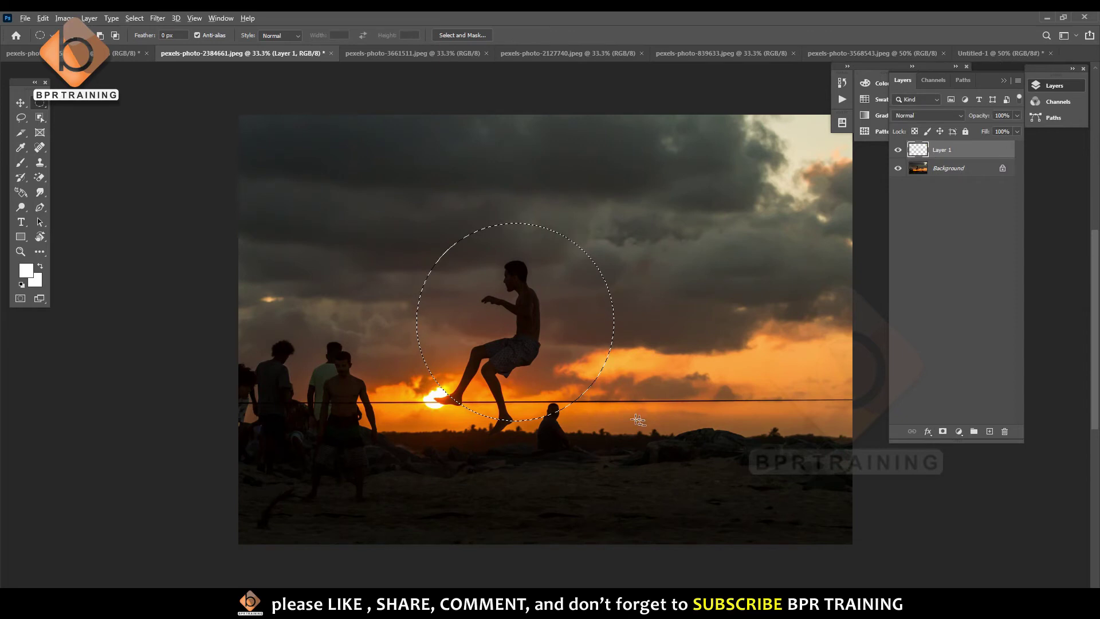
Open Edit > Stroke, try a stroke colour, then cancel without applying it.
{"action": "key", "text": "alt+e"}
{"action": "key", "text": "s"}
{"action": "left_click", "coordinate": [510, 193]}
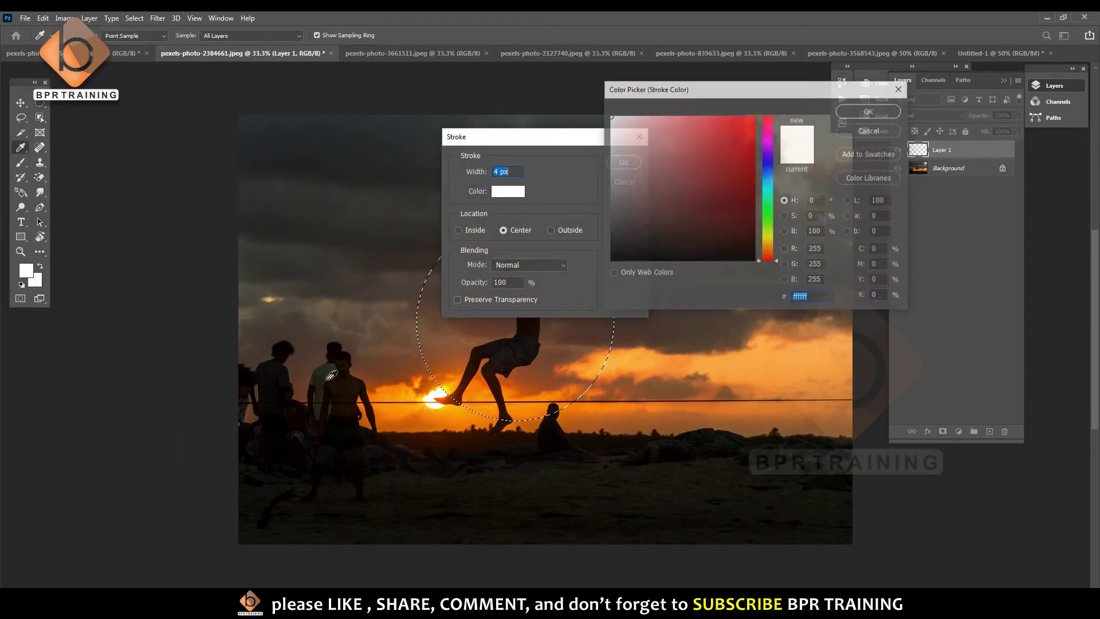
{"action": "left_click", "coordinate": [870, 110]}
{"action": "left_click", "coordinate": [642, 139]}
Set the brush foreground colour to lime yellow-green #dcff50.
{"action": "key", "text": "b"}
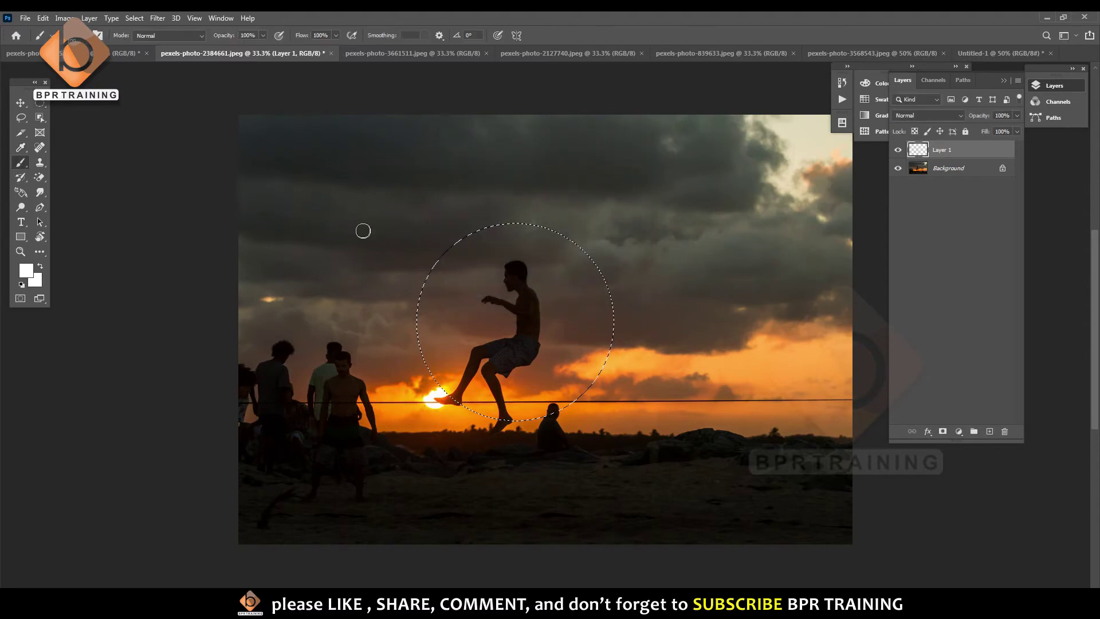
{"action": "left_click", "coordinate": [26, 270]}
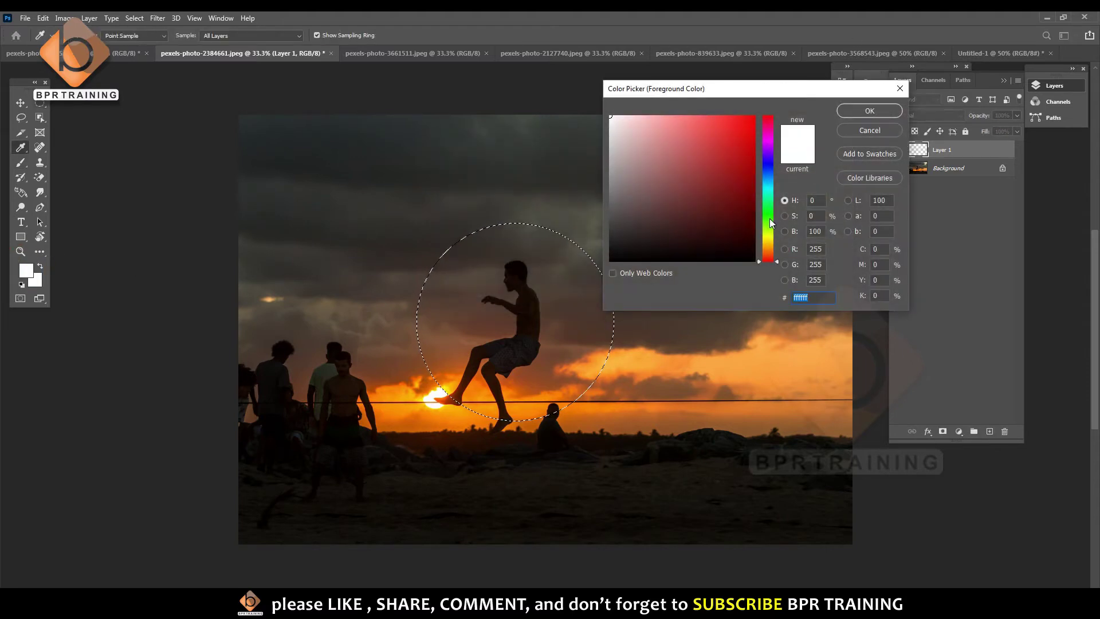
{"action": "left_click", "coordinate": [768, 232]}
{"action": "left_click_drag", "start_coordinate": [731, 188], "coordinate": [709, 102]}
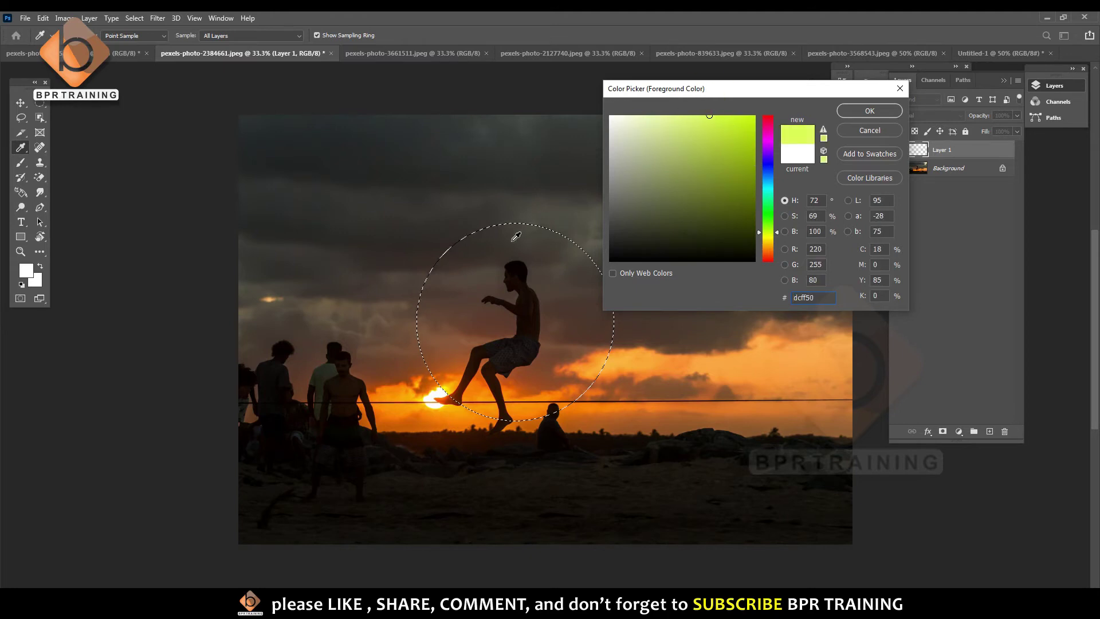
{"action": "key", "text": "Return"}
Paint a lime glow along the circle's right, left and top inner edges, then deselect.
{"action": "key", "text": "bracketright"}
{"action": "key", "text": "bracketright"}
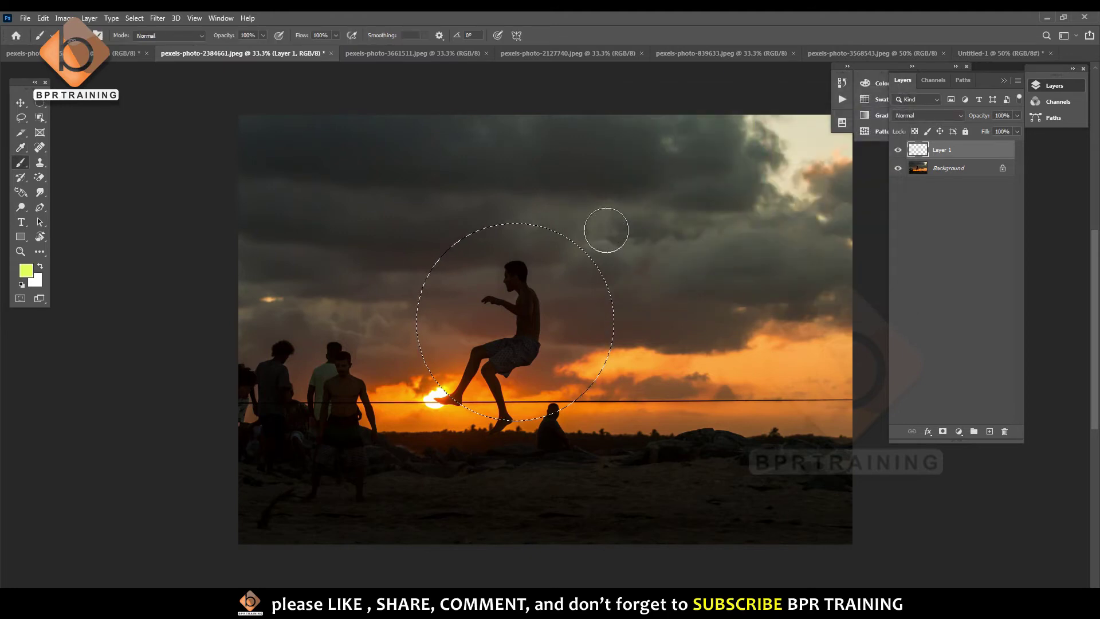
{"action": "key", "text": "bracketright"}
{"action": "key", "text": "bracketright"}
{"action": "key", "text": "bracketright"}
{"action": "left_click_drag", "start_coordinate": [637, 253], "coordinate": [651, 344]}
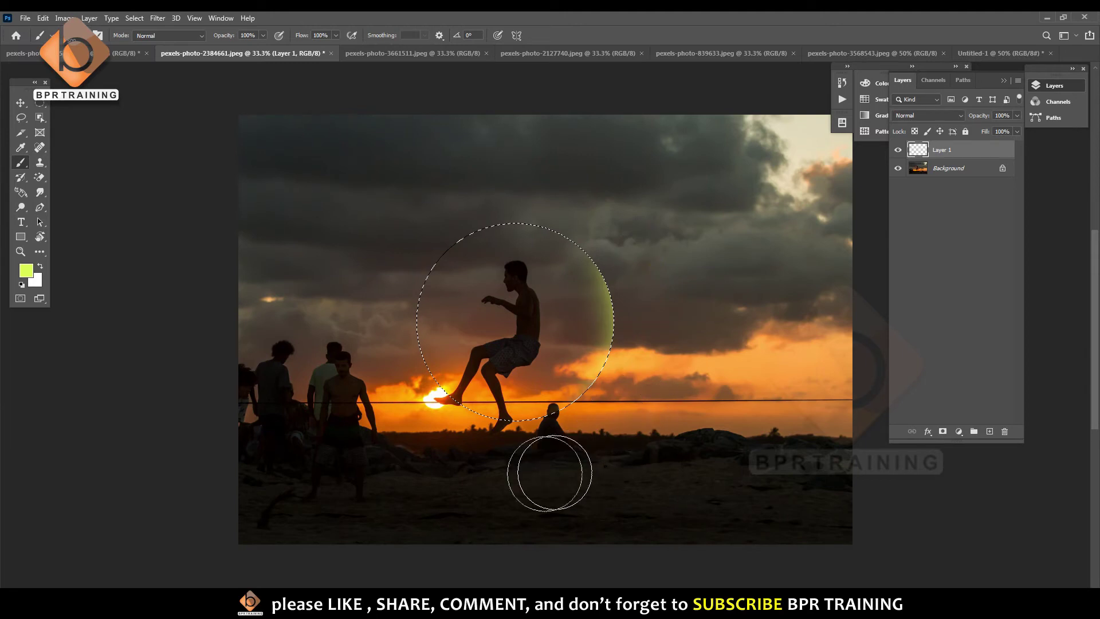
{"action": "mouse_move", "coordinate": [374, 335]}
{"action": "left_mouse_down"}
{"action": "mouse_move", "coordinate": [456, 197]}
{"action": "mouse_move", "coordinate": [552, 184]}
{"action": "mouse_move", "coordinate": [613, 204]}
{"action": "left_mouse_up"}
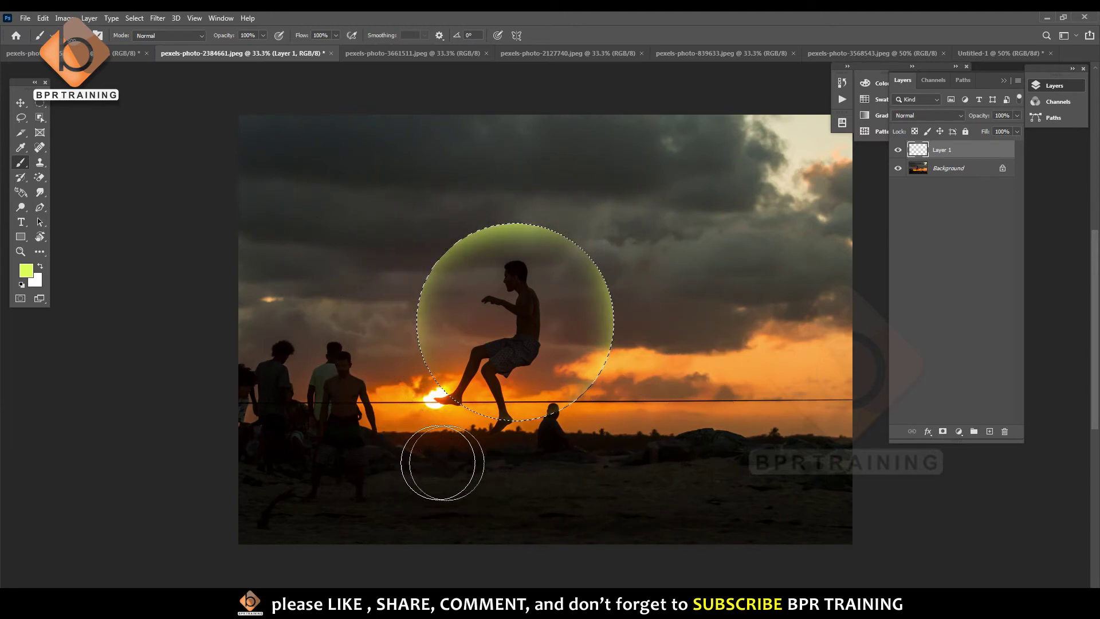
{"action": "key", "text": "v"}
{"action": "key", "text": "ctrl+d"}
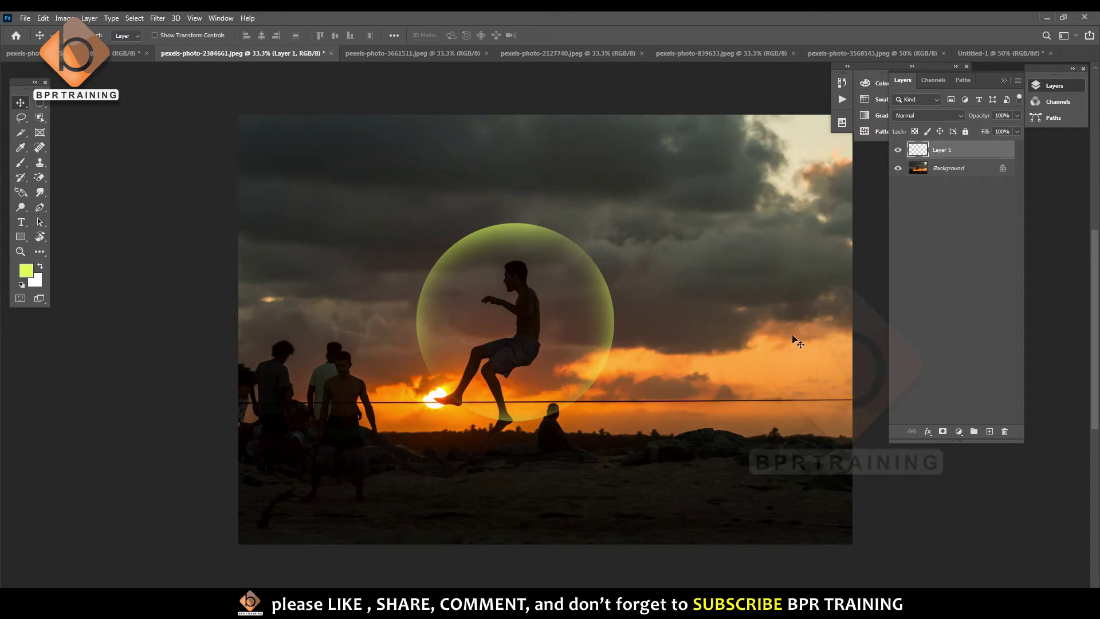
Bring up Hue/Saturation (Ctrl+U) and move its dialog off the bubble.
{"action": "key", "text": "ctrl"}
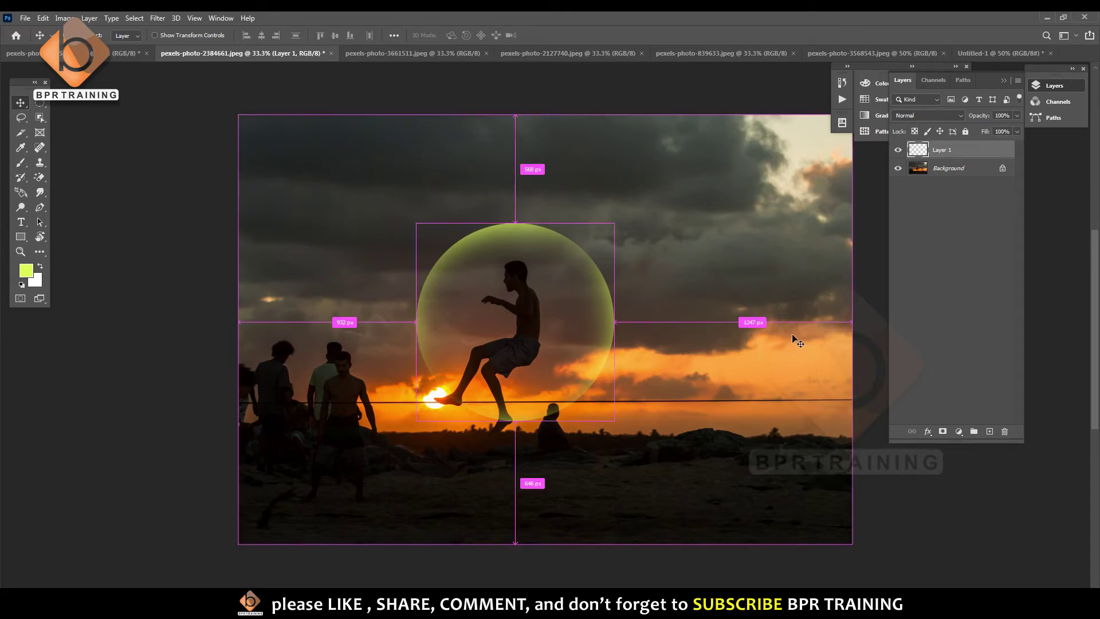
{"action": "key", "text": "ctrl+u"}
{"action": "left_click_drag", "start_coordinate": [548, 128], "coordinate": [801, 104]}
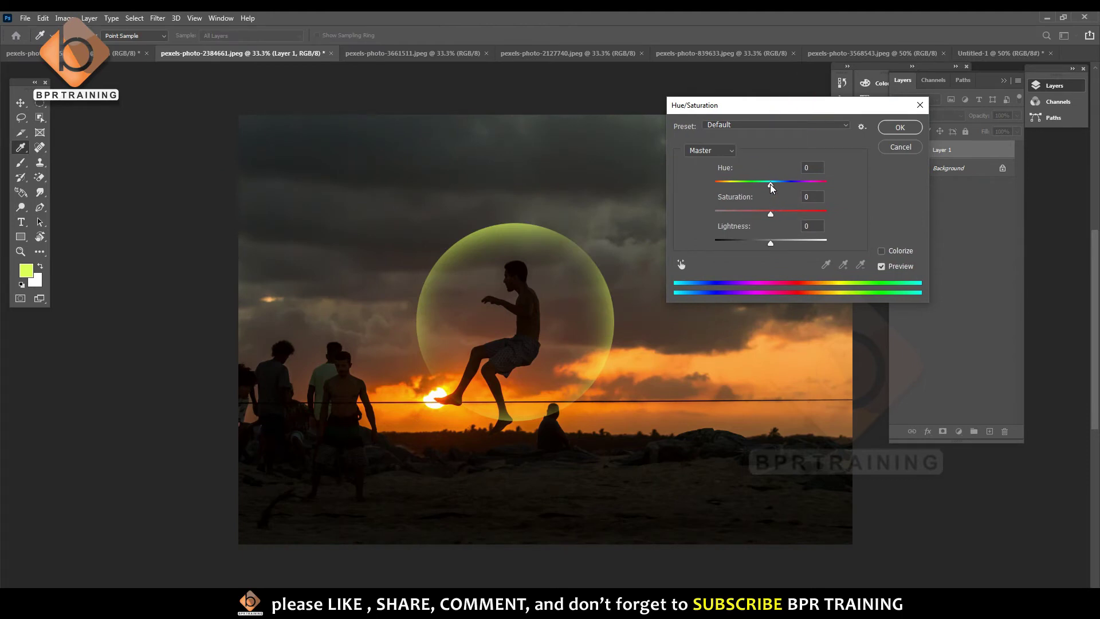
Set the Hue slider to -82, turning the bubble pinkish red.
{"action": "mouse_move", "coordinate": [770, 184]}
{"action": "left_mouse_down"}
{"action": "mouse_move", "coordinate": [826, 183]}
{"action": "mouse_move", "coordinate": [699, 183]}
{"action": "mouse_move", "coordinate": [741, 181]}
{"action": "left_mouse_up"}
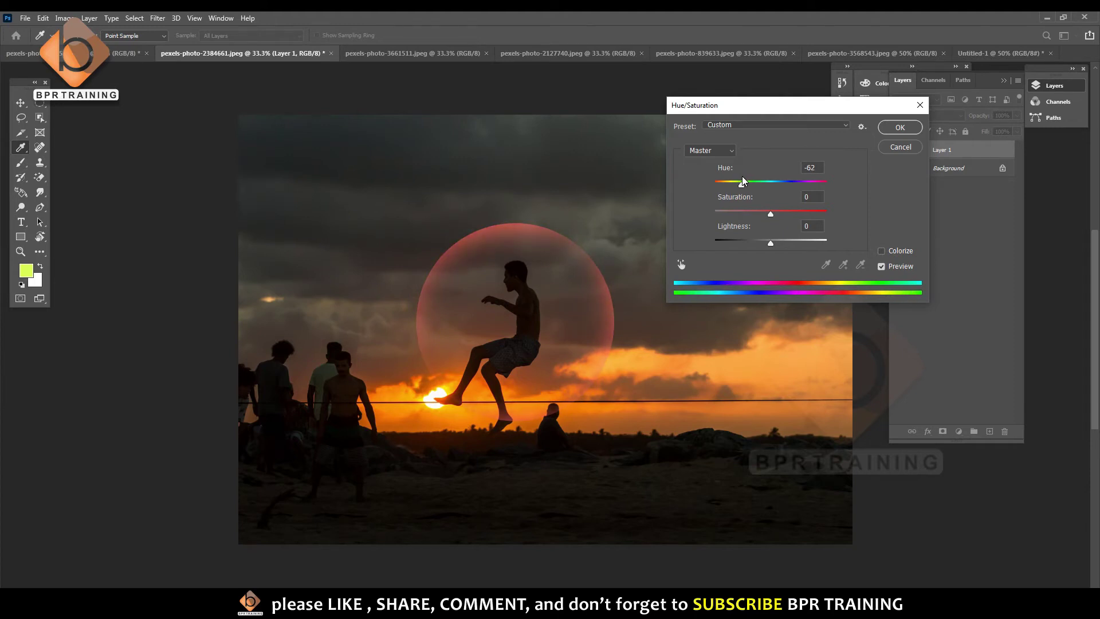
{"action": "left_click", "coordinate": [893, 129]}
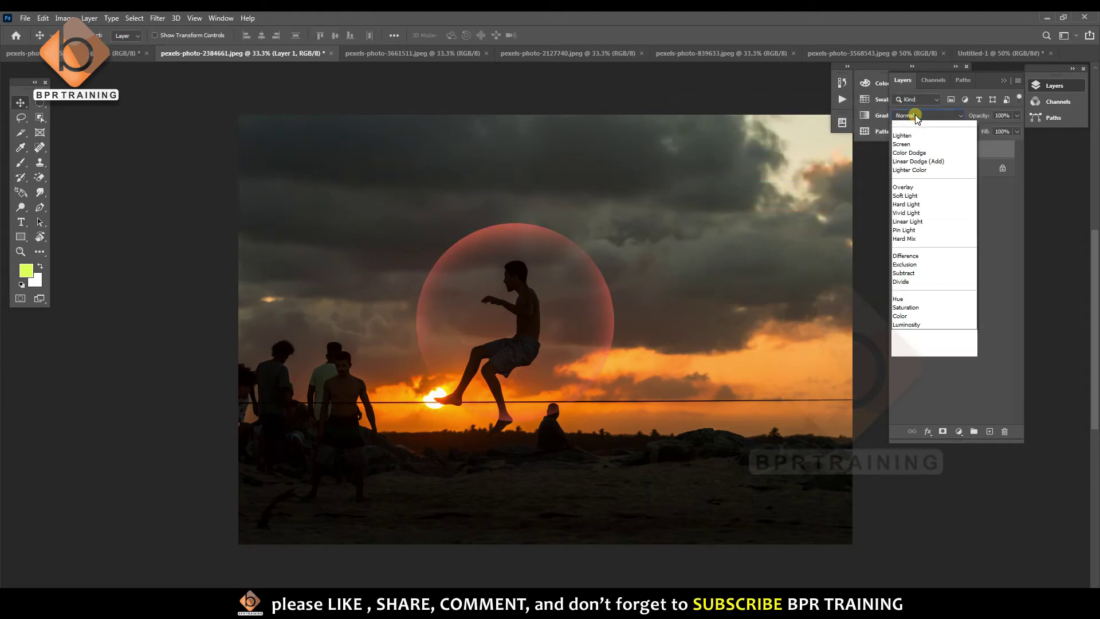
Preview Layer 1 in Screen, Pin Light, Luminosity, Hue and other blend modes.
{"action": "left_click", "coordinate": [915, 151]}
{"action": "scroll", "coordinate": [916, 114], "scroll_direction": "down", "scroll_amount": 3}
{"action": "scroll", "coordinate": [916, 115], "scroll_direction": "down", "scroll_amount": 4}
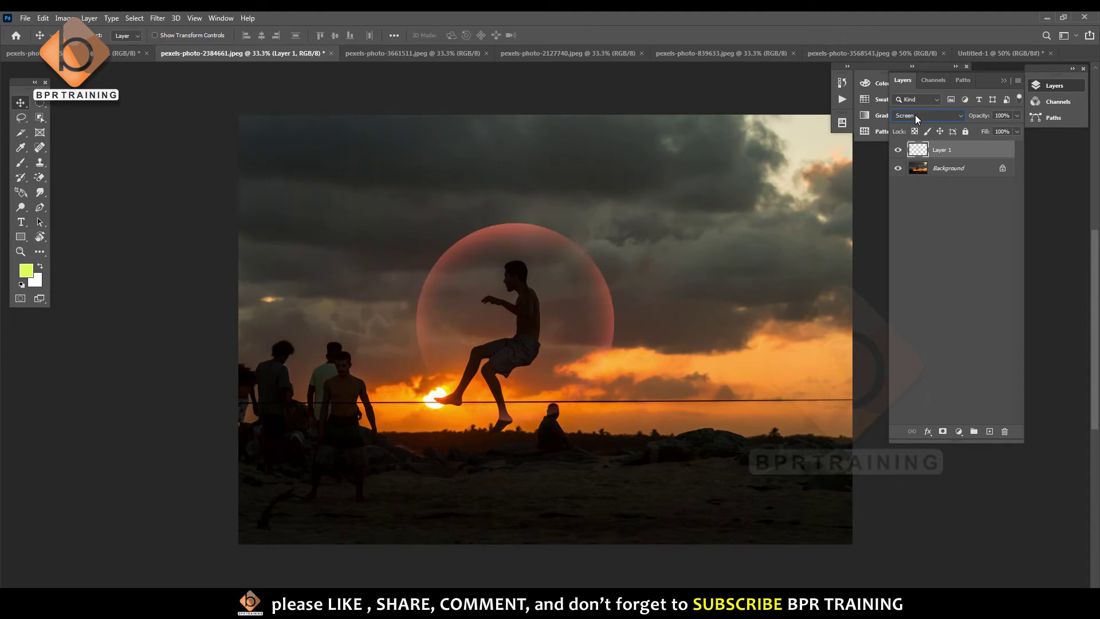
{"action": "scroll", "coordinate": [915, 115], "scroll_direction": "down", "scroll_amount": 1}
{"action": "scroll", "coordinate": [916, 114], "scroll_direction": "down", "scroll_amount": 1}
{"action": "scroll", "coordinate": [916, 114], "scroll_direction": "down", "scroll_amount": 3}
{"action": "scroll", "coordinate": [915, 115], "scroll_direction": "down", "scroll_amount": 2}
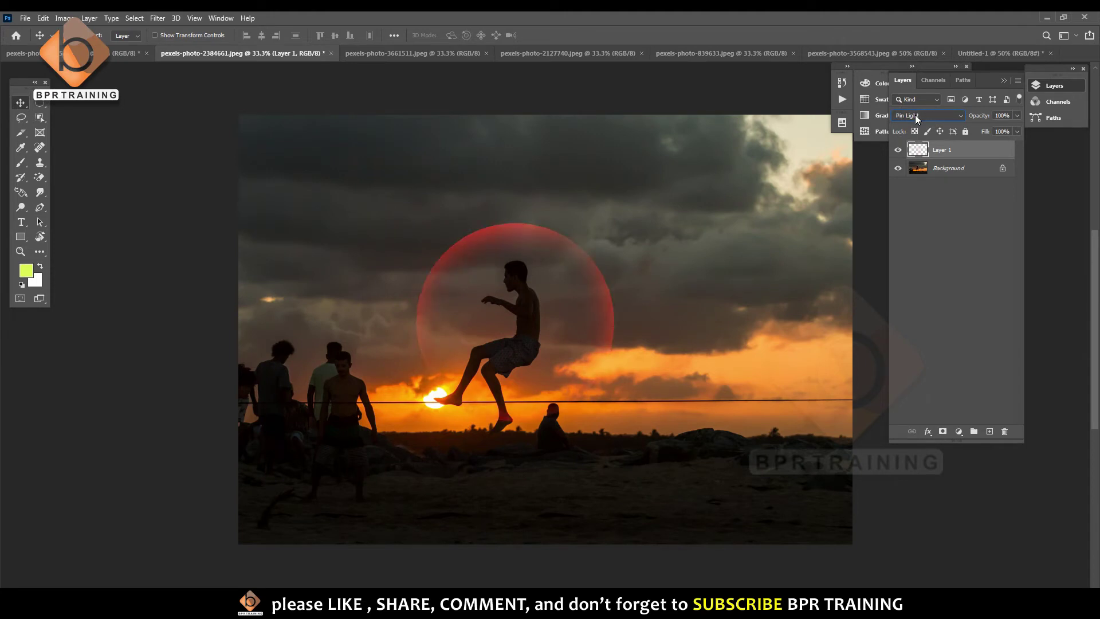
{"action": "scroll", "coordinate": [916, 115], "scroll_direction": "down", "scroll_amount": 2}
{"action": "scroll", "coordinate": [915, 115], "scroll_direction": "down", "scroll_amount": 3}
{"action": "scroll", "coordinate": [916, 115], "scroll_direction": "down", "scroll_amount": 2}
{"action": "scroll", "coordinate": [915, 115], "scroll_direction": "down", "scroll_amount": 2}
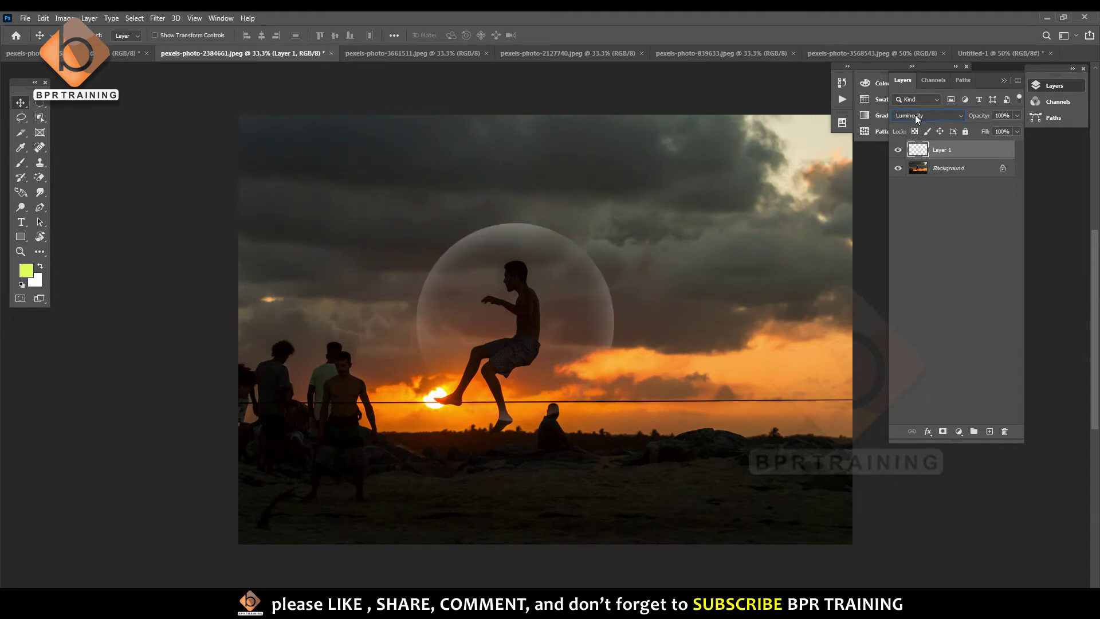
Return Layer 1 to Normal blending and delete the bubble layer.
{"action": "scroll", "coordinate": [915, 115], "scroll_direction": "up", "scroll_amount": 1}
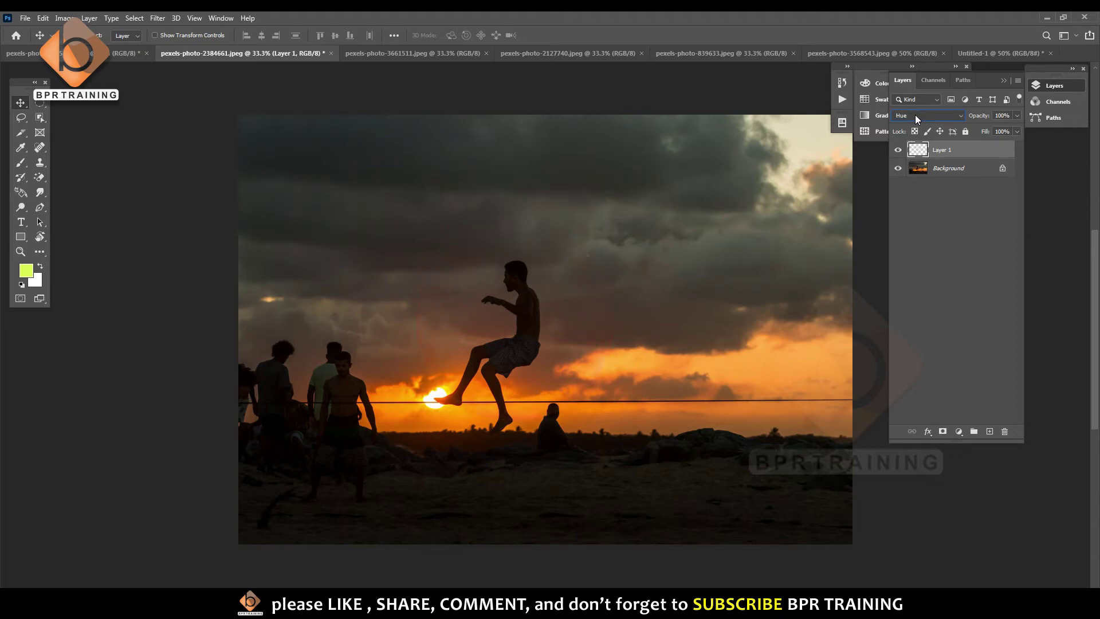
{"action": "scroll", "coordinate": [915, 115], "scroll_direction": "up", "scroll_amount": 1}
{"action": "scroll", "coordinate": [915, 115], "scroll_direction": "up", "scroll_amount": 2}
{"action": "scroll", "coordinate": [916, 114], "scroll_direction": "up", "scroll_amount": 1}
{"action": "scroll", "coordinate": [916, 115], "scroll_direction": "up", "scroll_amount": 2}
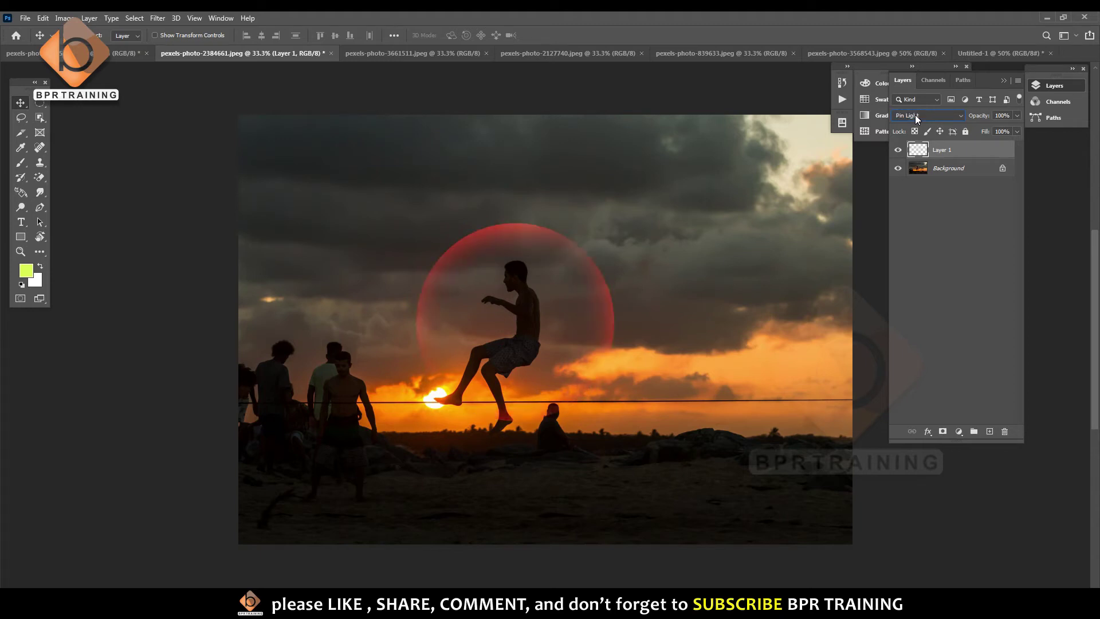
{"action": "scroll", "coordinate": [916, 114], "scroll_direction": "up", "scroll_amount": 1}
{"action": "scroll", "coordinate": [915, 114], "scroll_direction": "up", "scroll_amount": 1}
{"action": "scroll", "coordinate": [916, 115], "scroll_direction": "up", "scroll_amount": 1}
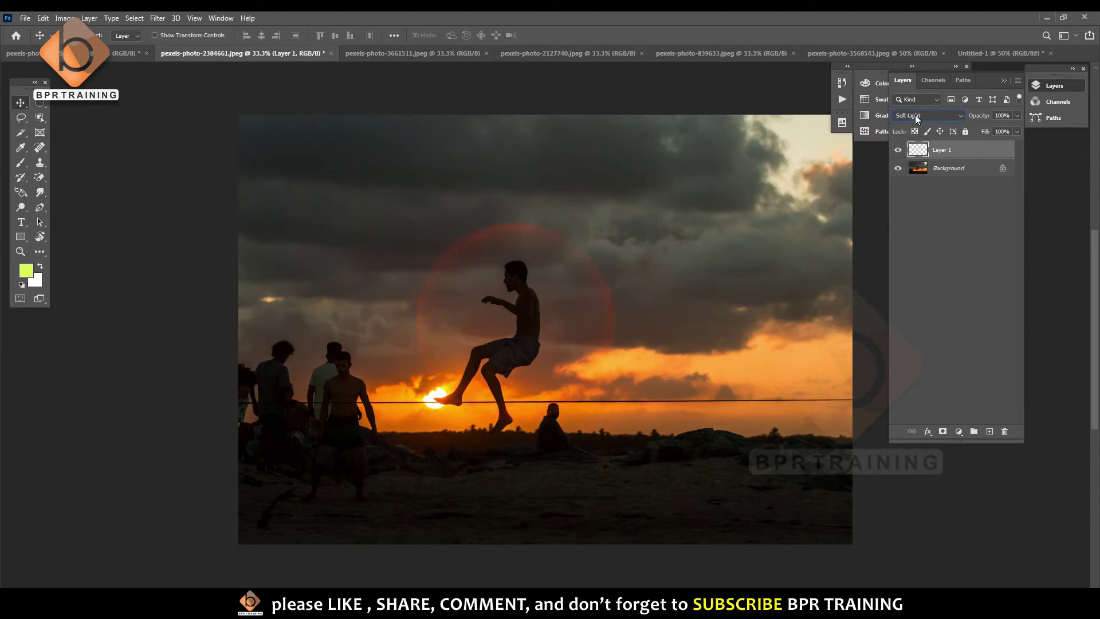
{"action": "scroll", "coordinate": [915, 115], "scroll_direction": "up", "scroll_amount": 2}
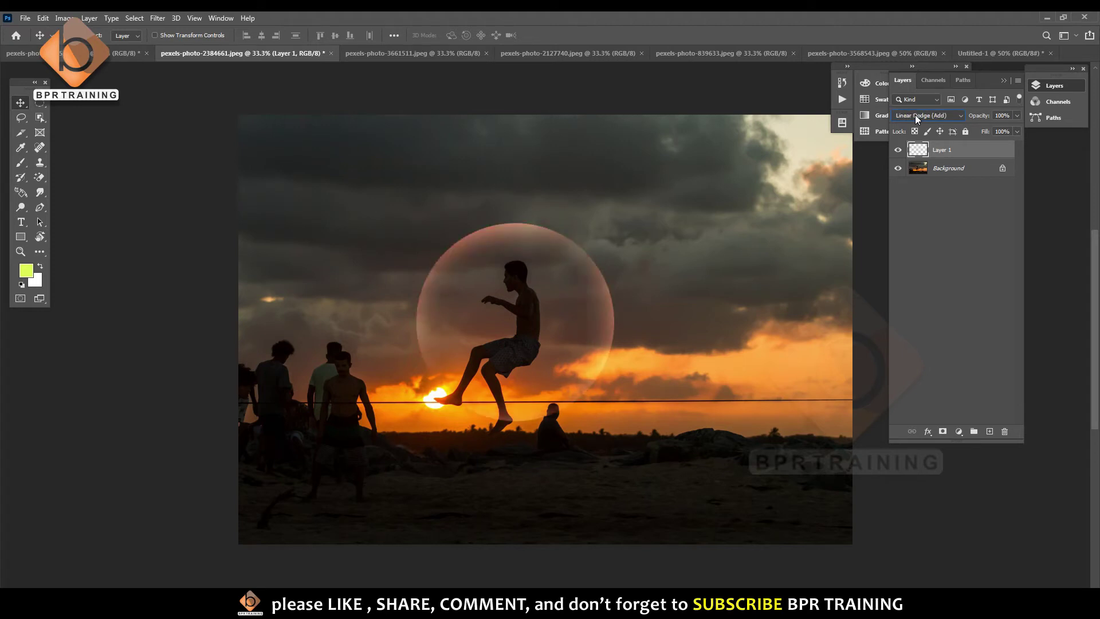
{"action": "scroll", "coordinate": [915, 115], "scroll_direction": "up", "scroll_amount": 1}
{"action": "scroll", "coordinate": [915, 115], "scroll_direction": "up", "scroll_amount": 1}
{"action": "scroll", "coordinate": [915, 114], "scroll_direction": "up", "scroll_amount": 1}
{"action": "scroll", "coordinate": [916, 115], "scroll_direction": "up", "scroll_amount": 1}
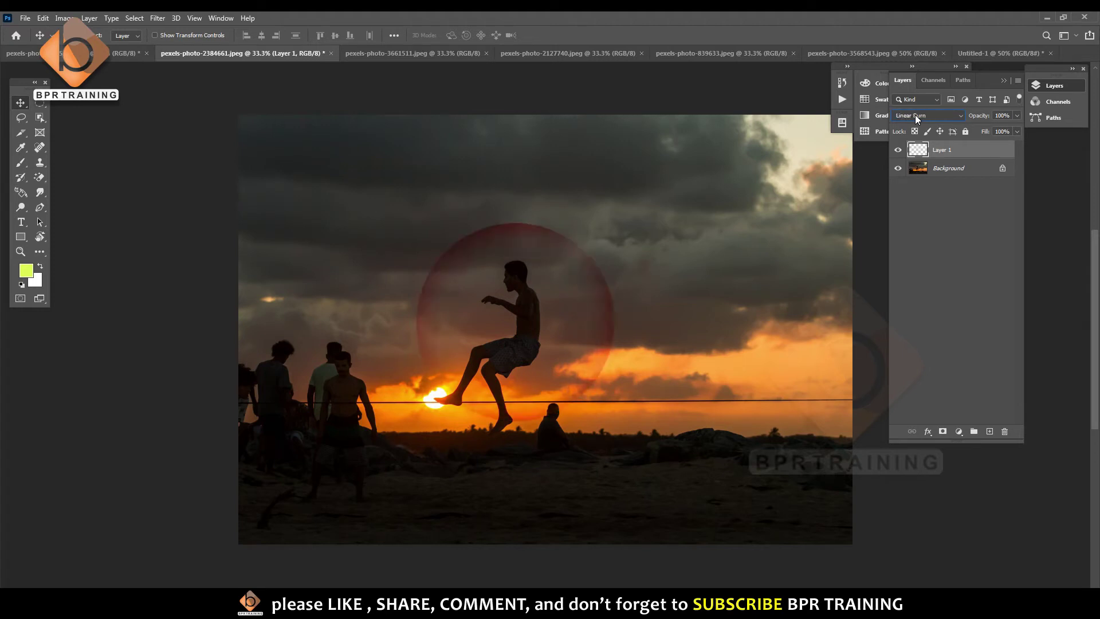
{"action": "scroll", "coordinate": [916, 114], "scroll_direction": "up", "scroll_amount": 2}
{"action": "scroll", "coordinate": [916, 114], "scroll_direction": "up", "scroll_amount": 1}
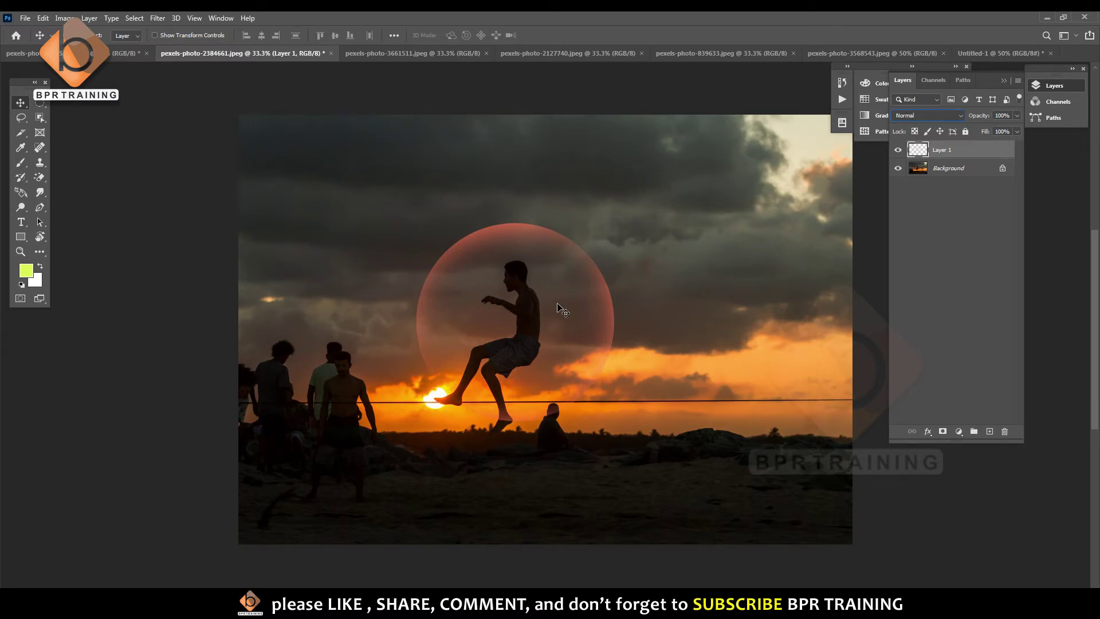
{"action": "key", "text": "Delete"}
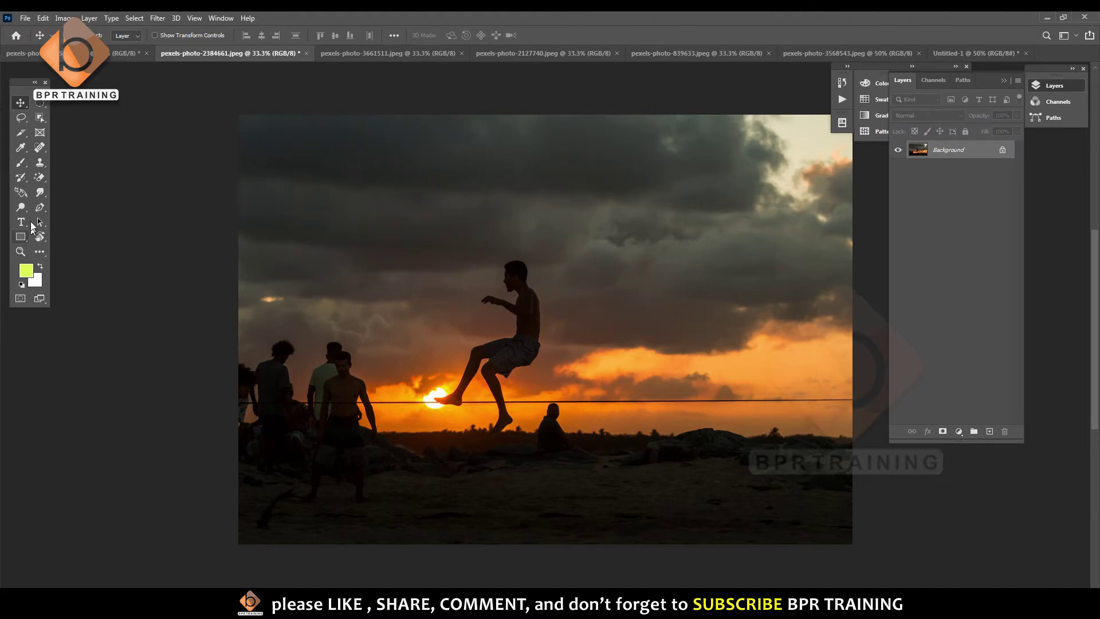
Switch to the Pencil tool and draw a test stroke across the sky.
{"action": "left_click", "coordinate": [21, 165]}
{"action": "right_click", "coordinate": [22, 166]}
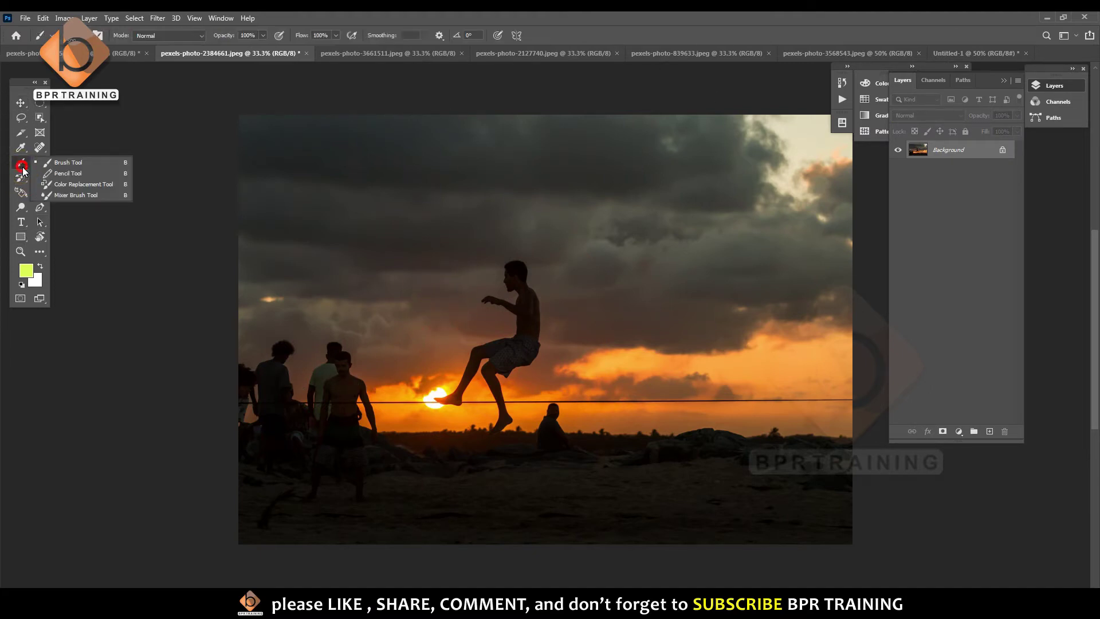
{"action": "left_click", "coordinate": [67, 174]}
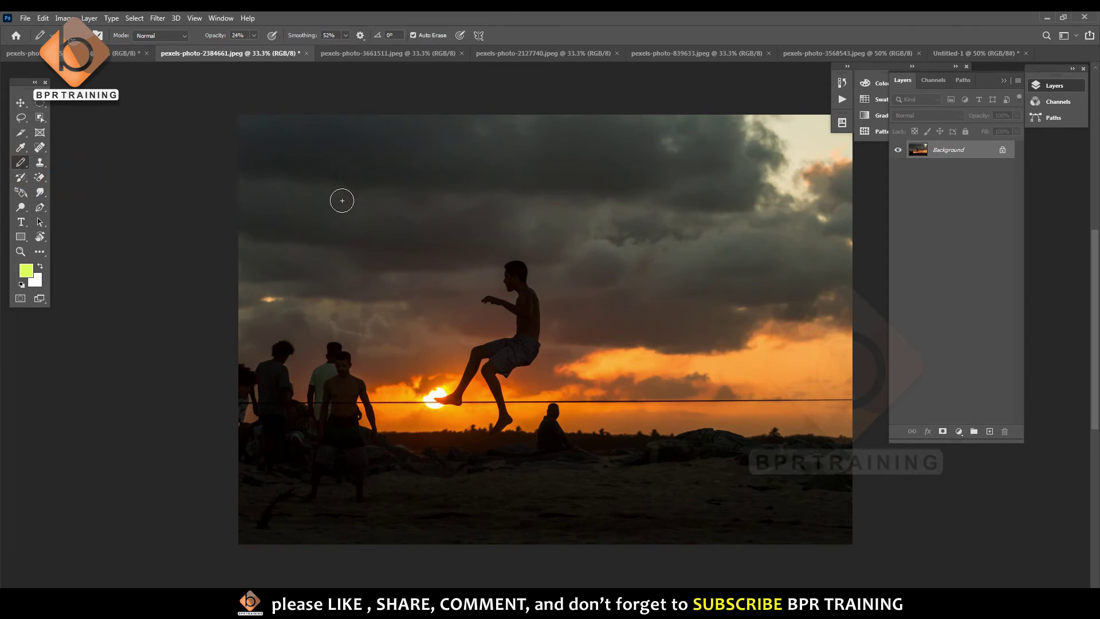
{"action": "left_click_drag", "start_coordinate": [342, 200], "coordinate": [532, 200]}
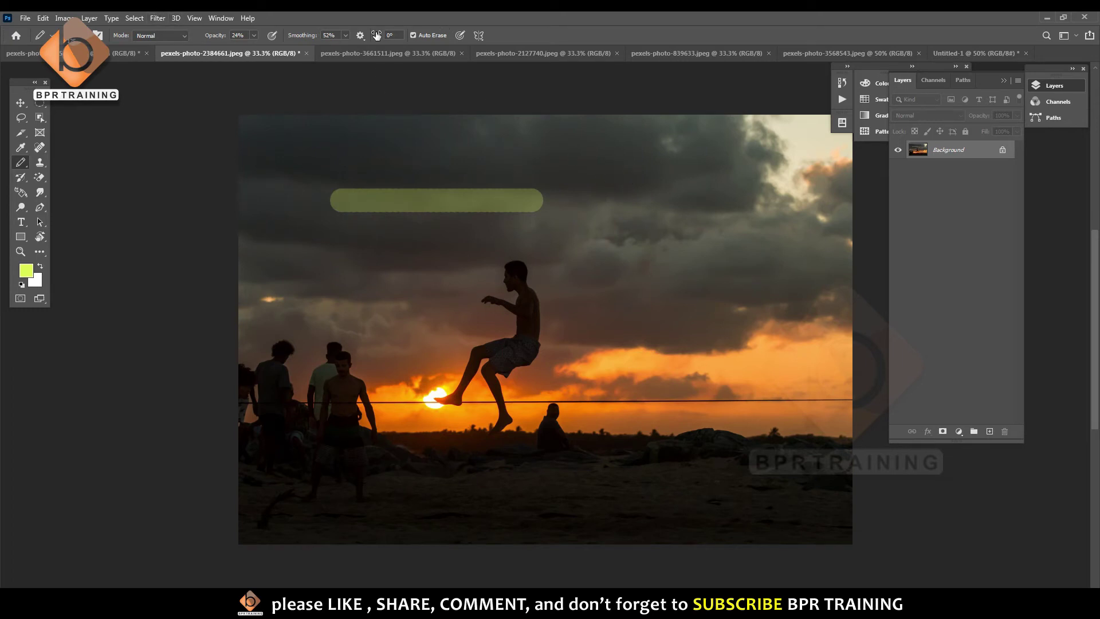
{"action": "left_click", "coordinate": [319, 253], "text": "shift"}
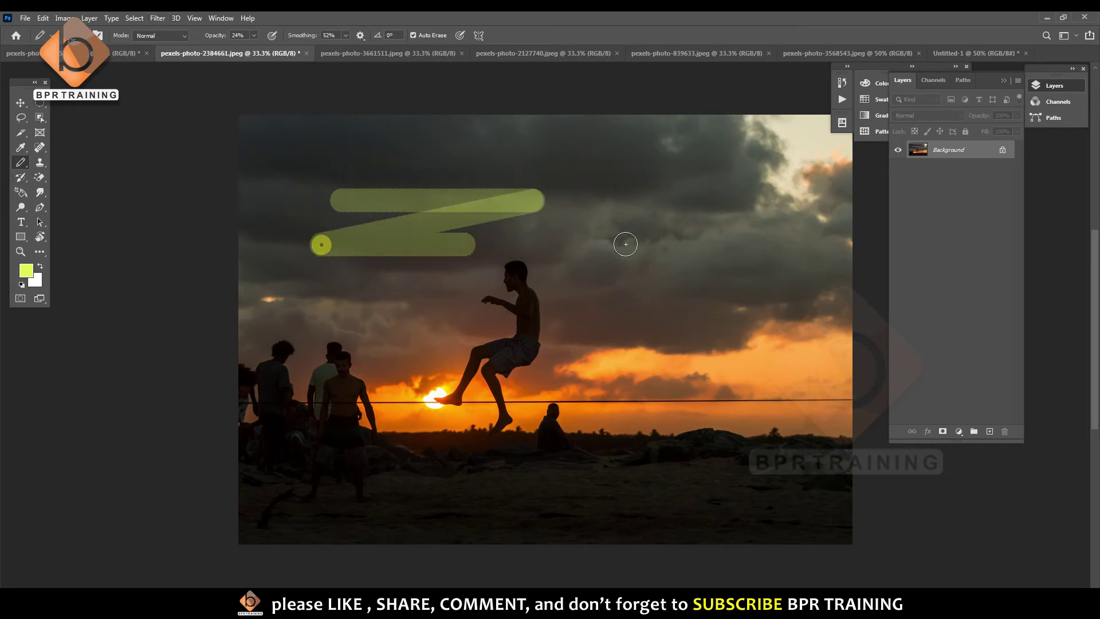
{"action": "key", "text": "ctrl+z"}
Draw and undo more straight test lines, ending with a stepped line across the sky.
{"action": "left_click_drag", "start_coordinate": [484, 196], "coordinate": [484, 275]}
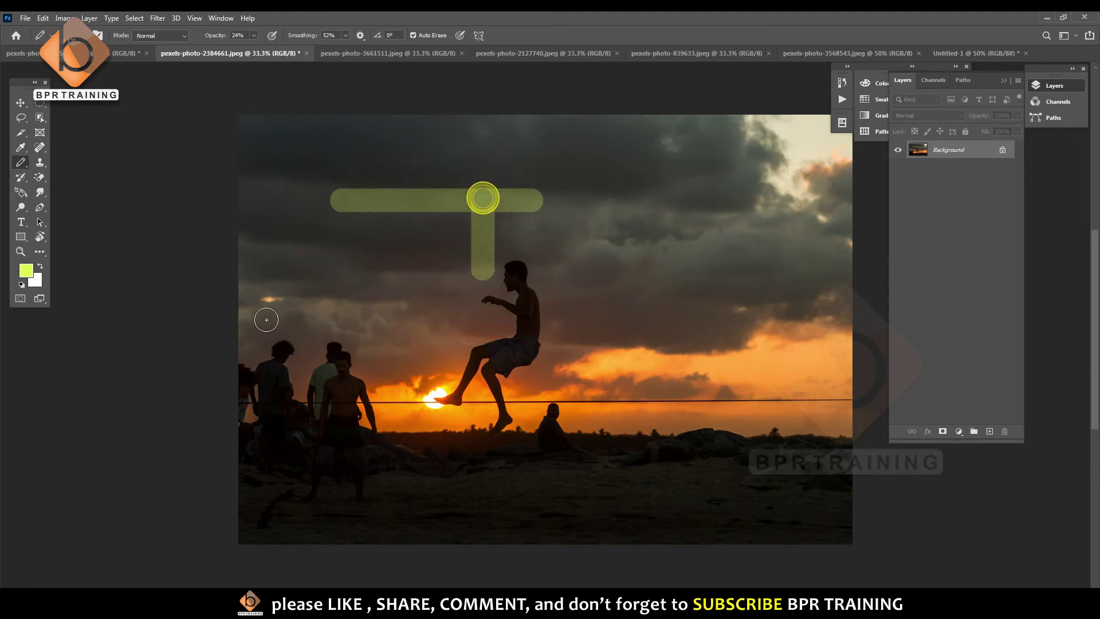
{"action": "key", "text": "ctrl+z"}
{"action": "key", "text": "ctrl+z"}
{"action": "left_click_drag", "start_coordinate": [344, 209], "coordinate": [662, 212]}
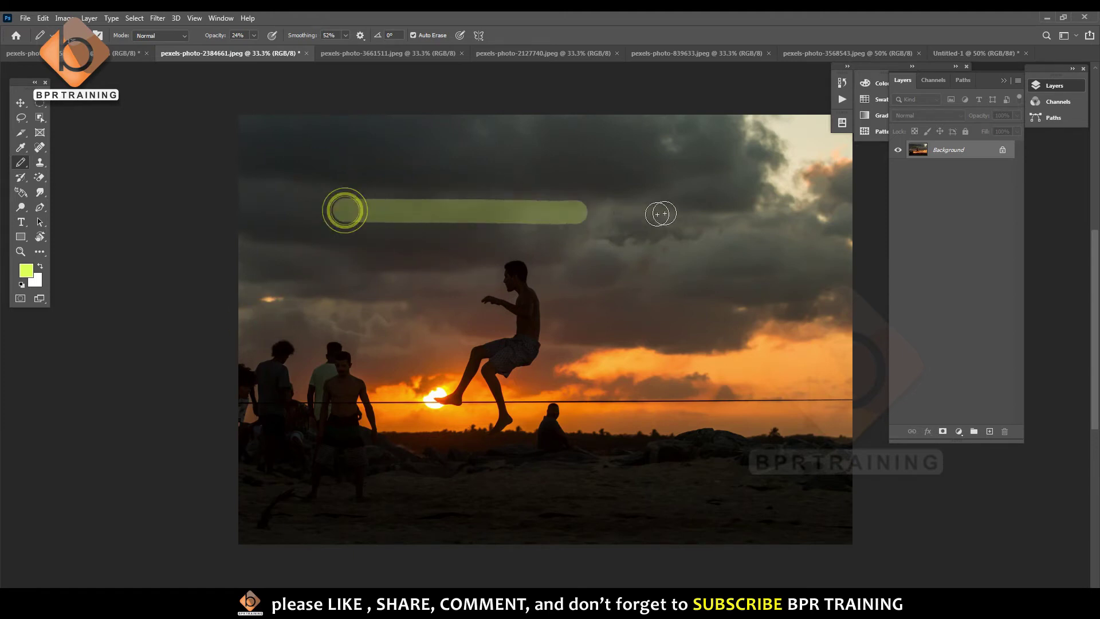
{"action": "key", "text": "ctrl+z"}
{"action": "mouse_move", "coordinate": [287, 184]}
{"action": "left_mouse_down"}
{"action": "mouse_move", "coordinate": [494, 185]}
{"action": "mouse_move", "coordinate": [492, 318]}
{"action": "mouse_move", "coordinate": [736, 351]}
{"action": "mouse_move", "coordinate": [731, 423]}
{"action": "left_mouse_up"}
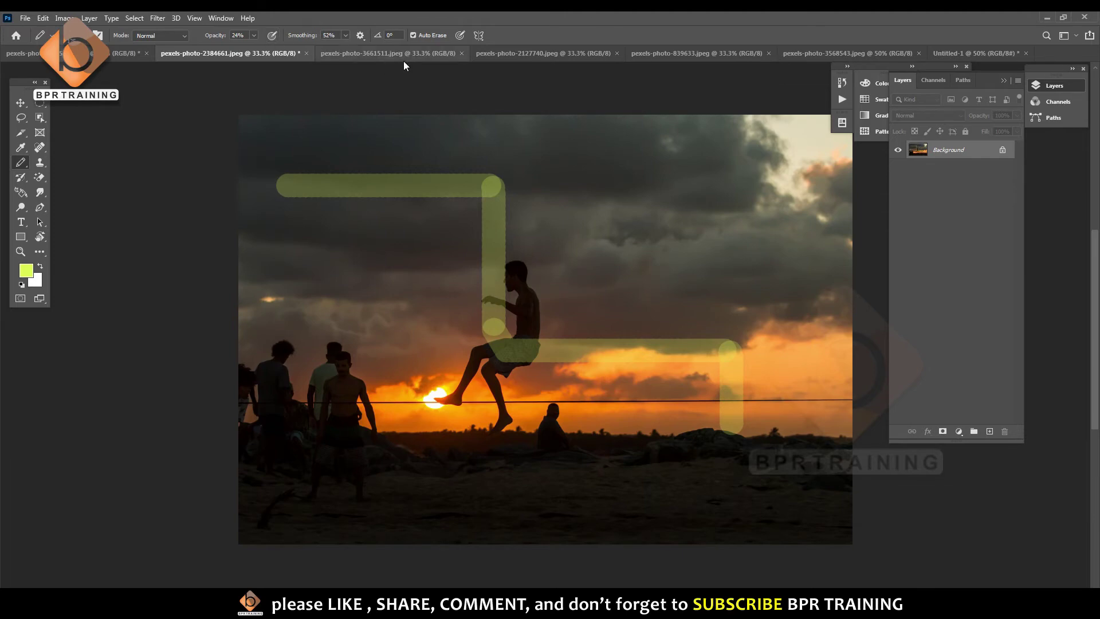
Set pencil opacity to 100% and undo the last two test strokes.
{"action": "left_click", "coordinate": [450, 194], "text": "ctrl"}
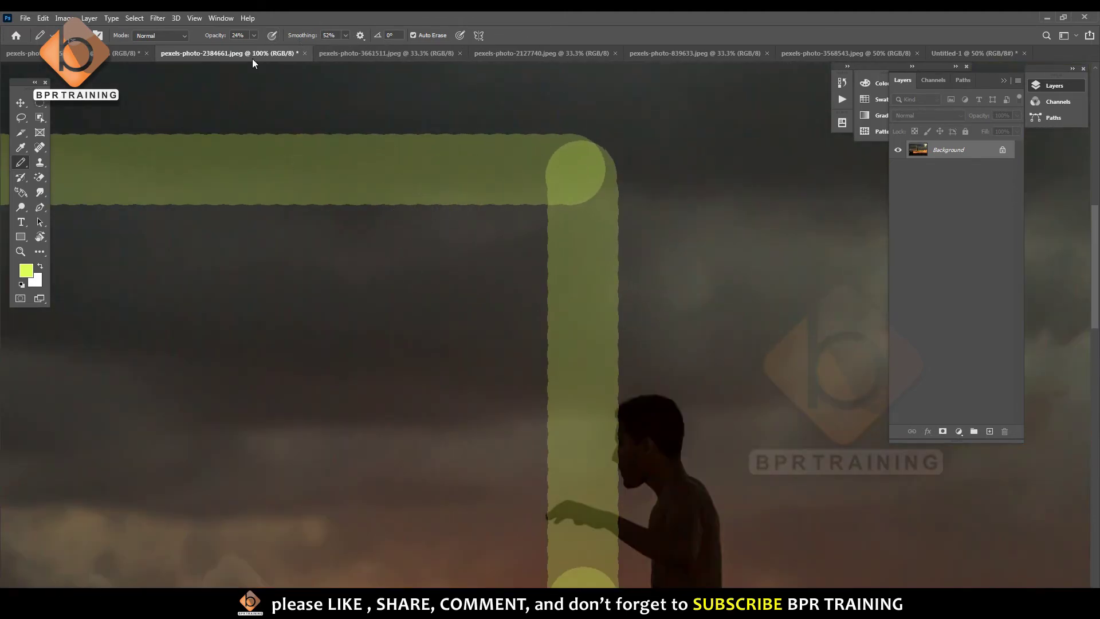
{"action": "left_click", "coordinate": [254, 35]}
{"action": "left_click_drag", "start_coordinate": [255, 43], "coordinate": [299, 46]}
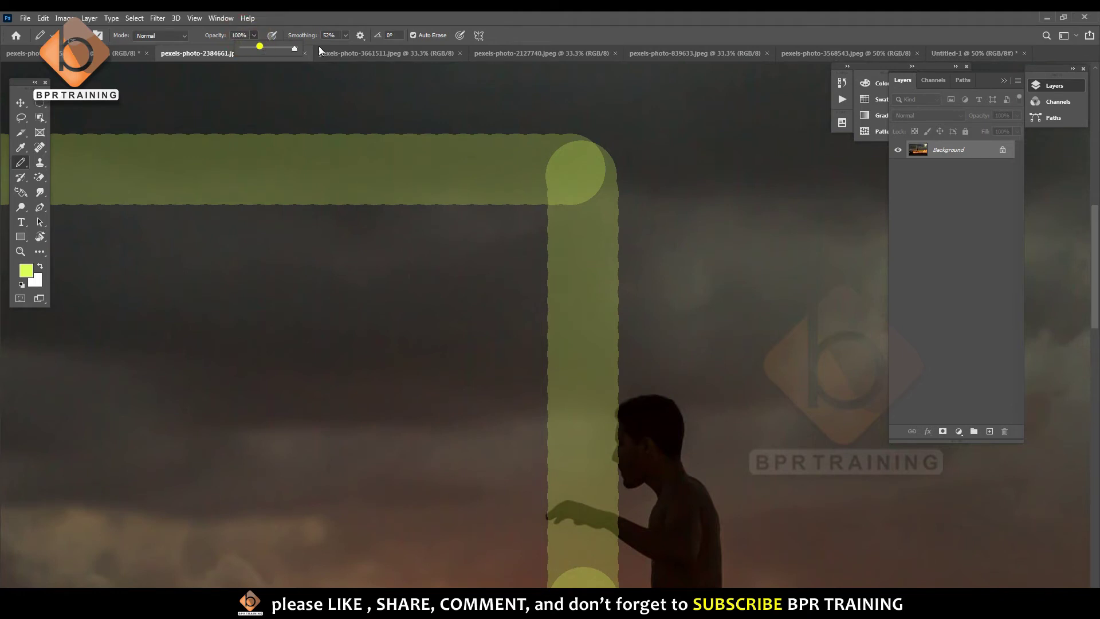
{"action": "key", "text": "ctrl+minus"}
{"action": "key", "text": "ctrl+minus"}
{"action": "key", "text": "ctrl+minus"}
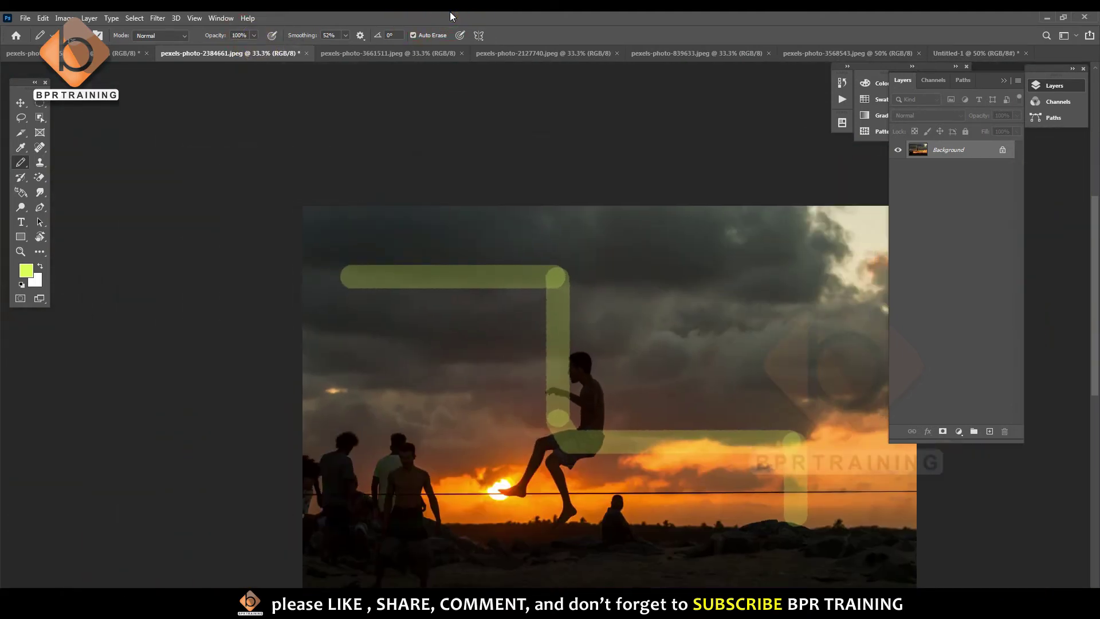
{"action": "left_click_drag", "start_coordinate": [616, 401], "coordinate": [535, 340]}
{"action": "key", "text": "ctrl+z"}
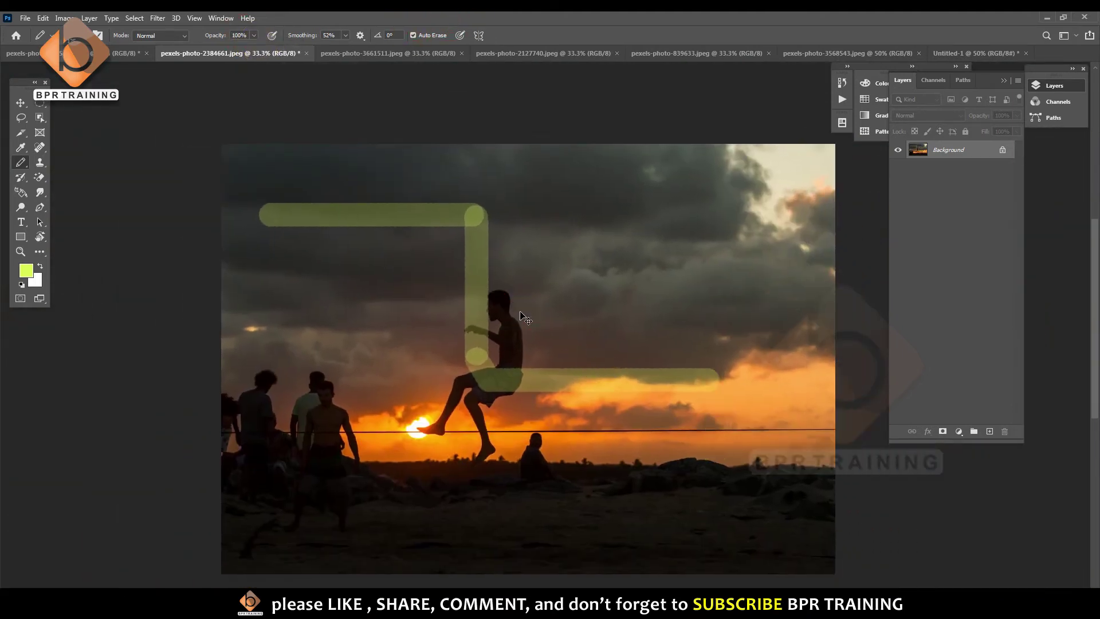
{"action": "key", "text": "ctrl+z"}
{"action": "key", "text": "ctrl+z"}
{"action": "key", "text": "ctrl+z"}
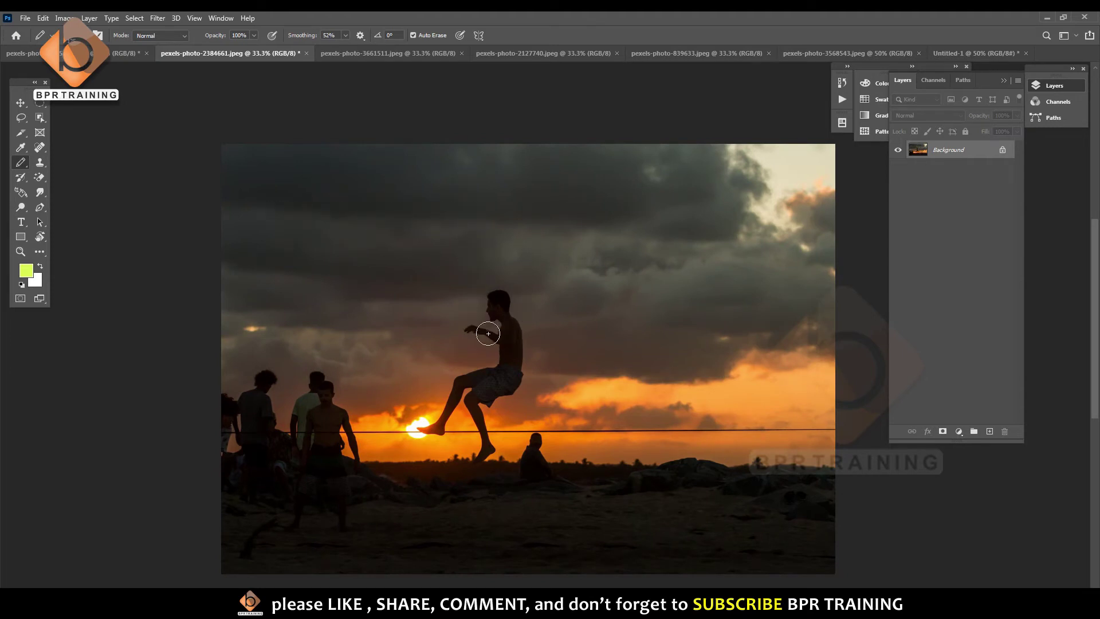
Try and undo loops around the jumping man, then set smoothing to 100%.
{"action": "left_click_drag", "start_coordinate": [464, 354], "coordinate": [476, 352]}
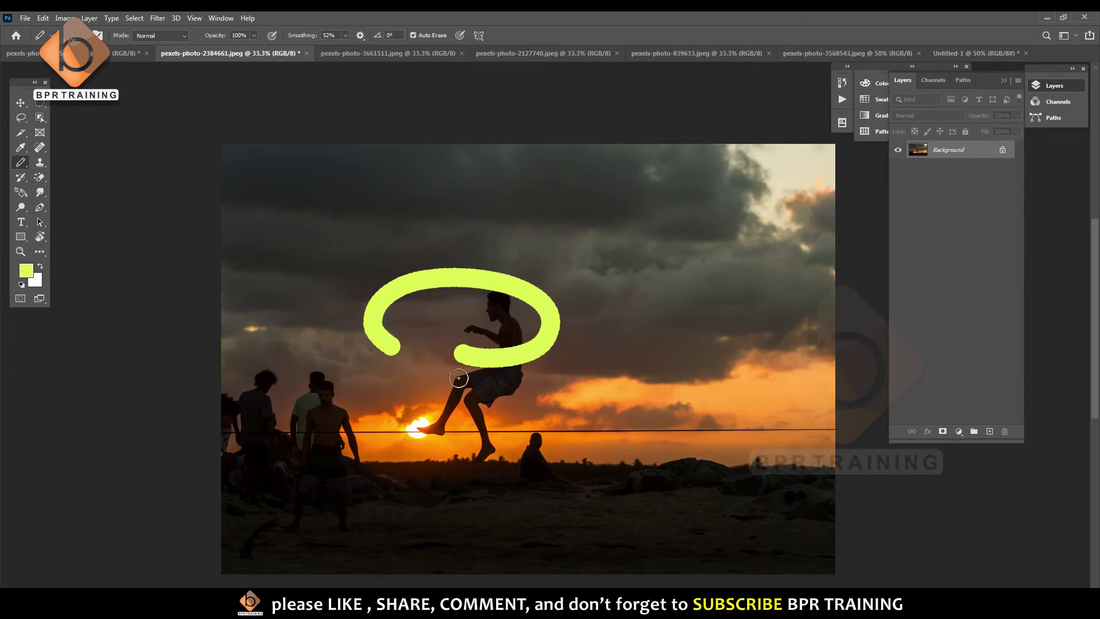
{"action": "key", "text": "ctrl+z"}
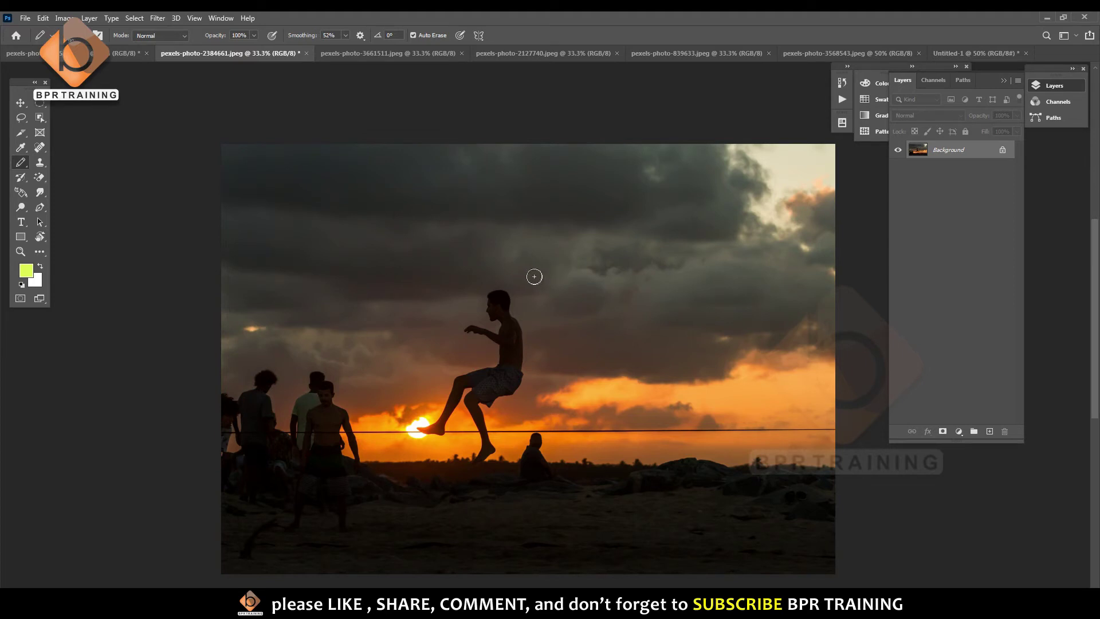
{"action": "mouse_move", "coordinate": [534, 276]}
{"action": "left_mouse_down"}
{"action": "mouse_move", "coordinate": [430, 327]}
{"action": "mouse_move", "coordinate": [452, 255]}
{"action": "left_mouse_up"}
{"action": "key", "text": "ctrl+z"}
{"action": "left_click", "coordinate": [345, 35]}
{"action": "left_click_drag", "start_coordinate": [343, 49], "coordinate": [371, 48]}
Practise and undo smoothed circles around the man, then add a new empty layer.
{"action": "mouse_move", "coordinate": [537, 266]}
{"action": "left_mouse_down"}
{"action": "mouse_move", "coordinate": [550, 293]}
{"action": "mouse_move", "coordinate": [538, 319]}
{"action": "left_mouse_up"}
{"action": "key", "text": "ctrl+z"}
{"action": "left_click", "coordinate": [498, 253]}
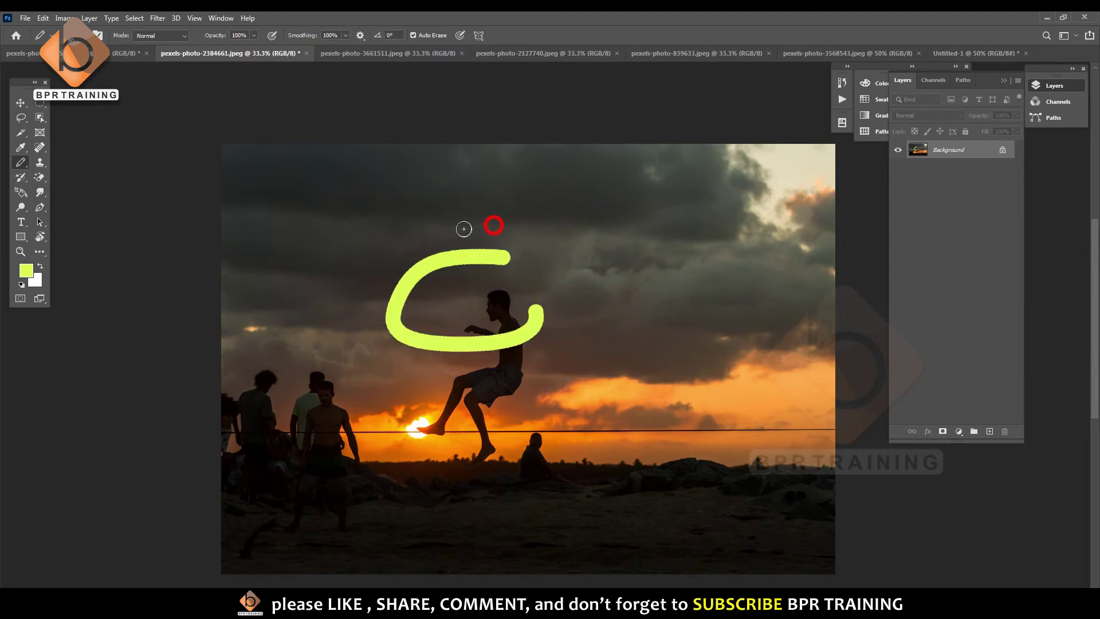
{"action": "key", "text": "ctrl+z"}
{"action": "left_click", "coordinate": [559, 308]}
{"action": "mouse_move", "coordinate": [467, 279]}
{"action": "left_mouse_down"}
{"action": "mouse_move", "coordinate": [570, 287]}
{"action": "mouse_move", "coordinate": [393, 309]}
{"action": "mouse_move", "coordinate": [501, 249]}
{"action": "left_mouse_up"}
{"action": "key", "text": "ctrl+z"}
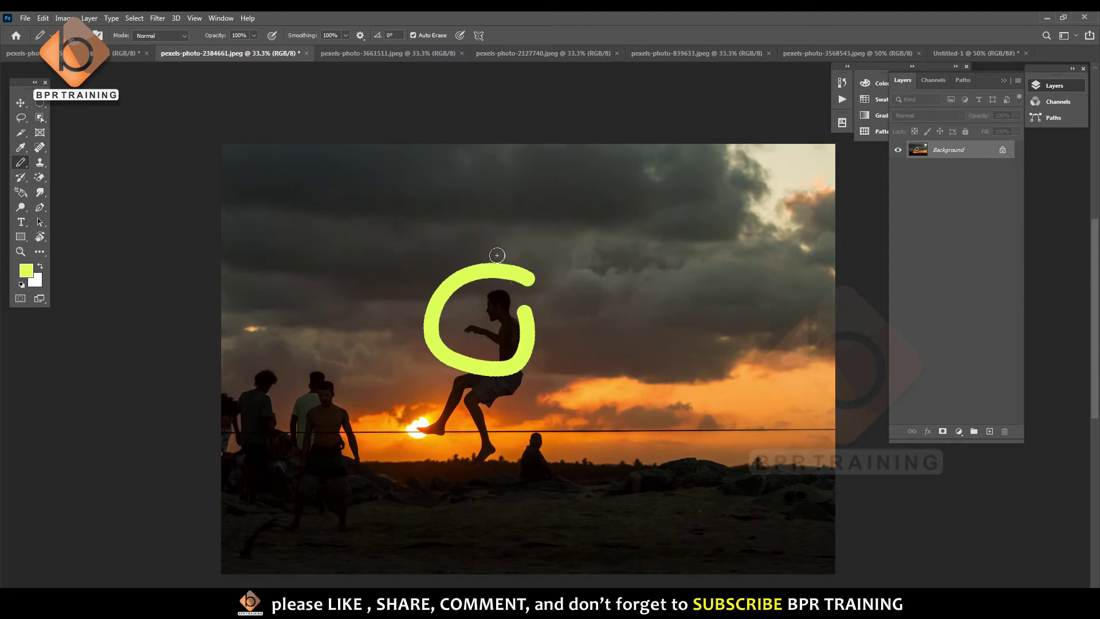
{"action": "key", "text": "ctrl+z"}
{"action": "left_click", "coordinate": [572, 250]}
{"action": "mouse_move", "coordinate": [572, 250]}
{"action": "left_mouse_down"}
{"action": "mouse_move", "coordinate": [418, 319]}
{"action": "mouse_move", "coordinate": [618, 369]}
{"action": "mouse_move", "coordinate": [569, 269]}
{"action": "left_mouse_up"}
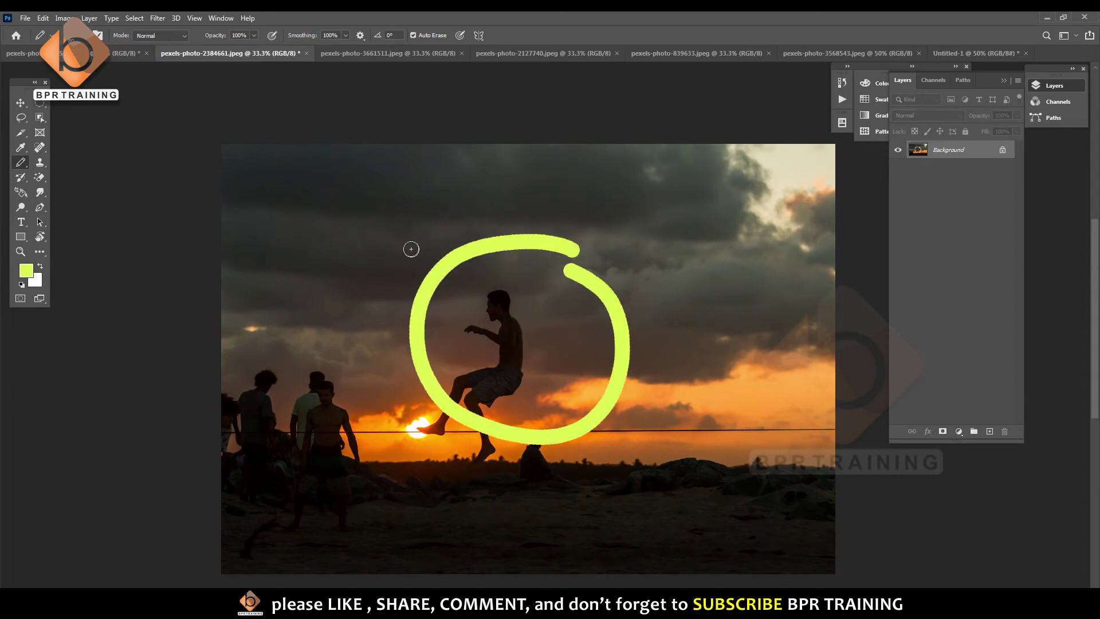
{"action": "key", "text": "ctrl+z"}
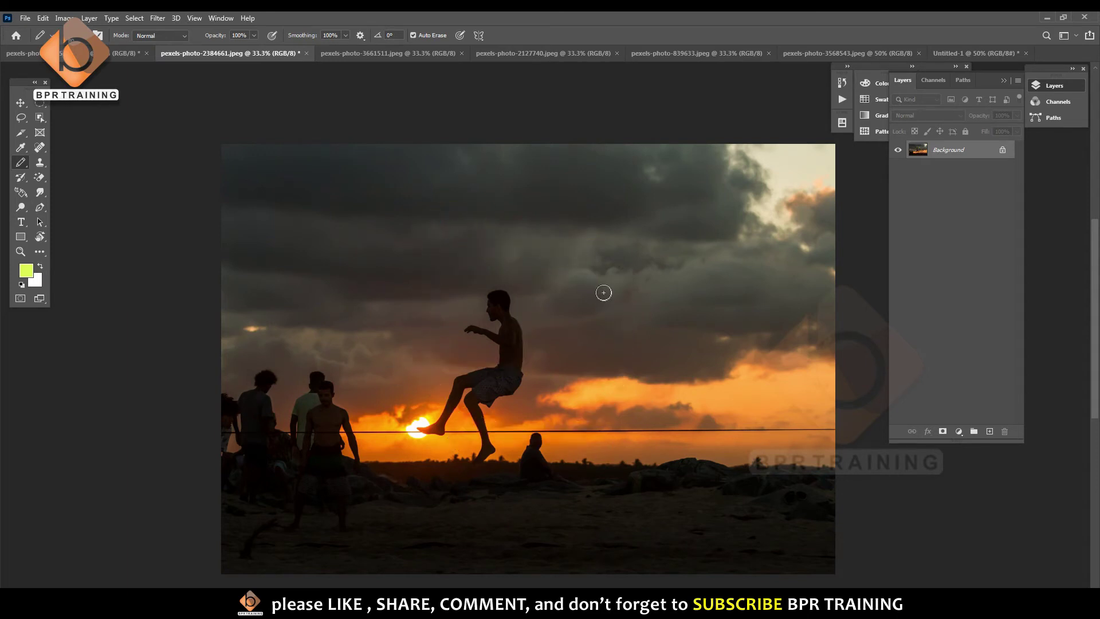
{"action": "key", "text": "ctrl+shift+alt+n"}
Draw a lime loop around the man on Layer 1 and set its blend mode to Exclusion.
{"action": "mouse_move", "coordinate": [522, 255]}
{"action": "left_mouse_down"}
{"action": "mouse_move", "coordinate": [430, 331]}
{"action": "mouse_move", "coordinate": [522, 255]}
{"action": "left_mouse_up"}
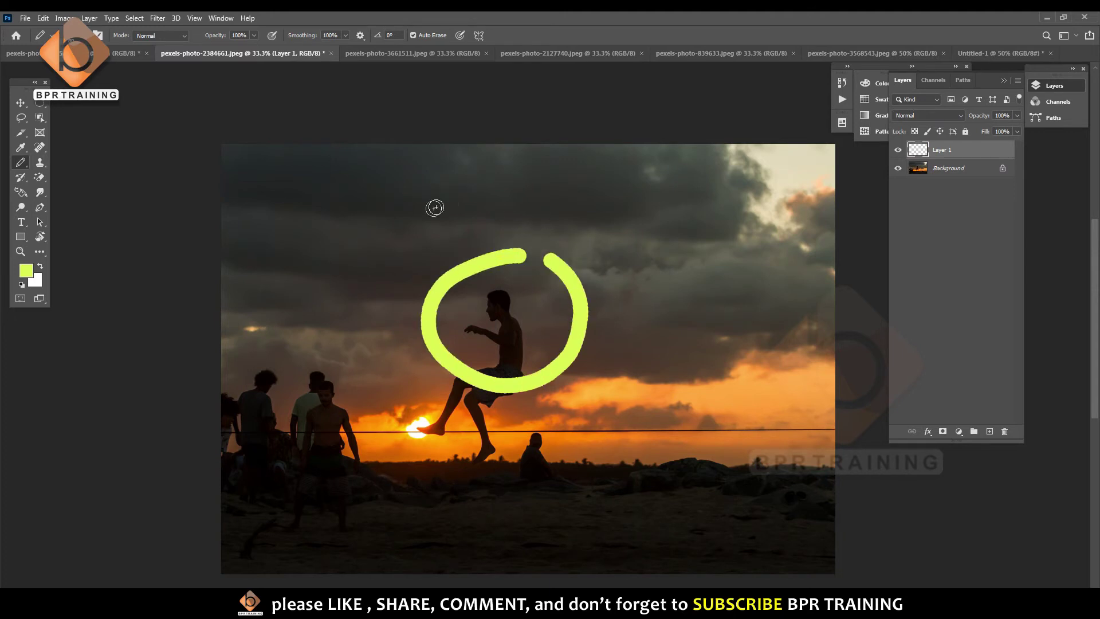
{"action": "left_click", "coordinate": [920, 118]}
{"action": "key", "text": "Down"}
{"action": "key", "text": "Down"}
{"action": "key", "text": "Down"}
{"action": "key", "text": "Down"}
{"action": "key", "text": "Down"}
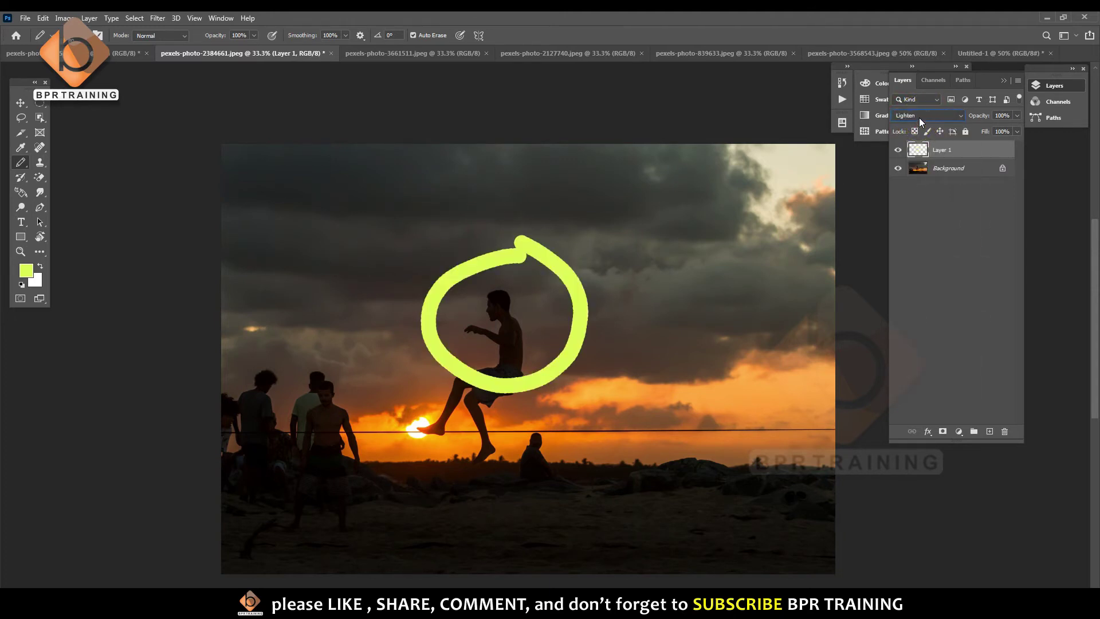
{"action": "key", "text": "Down"}
{"action": "key", "text": "Down"}
{"action": "key", "text": "Down"}
{"action": "key", "text": "Down"}
{"action": "key", "text": "Down"}
{"action": "key", "text": "Down"}
{"action": "key", "text": "Down"}
{"action": "key", "text": "Down"}
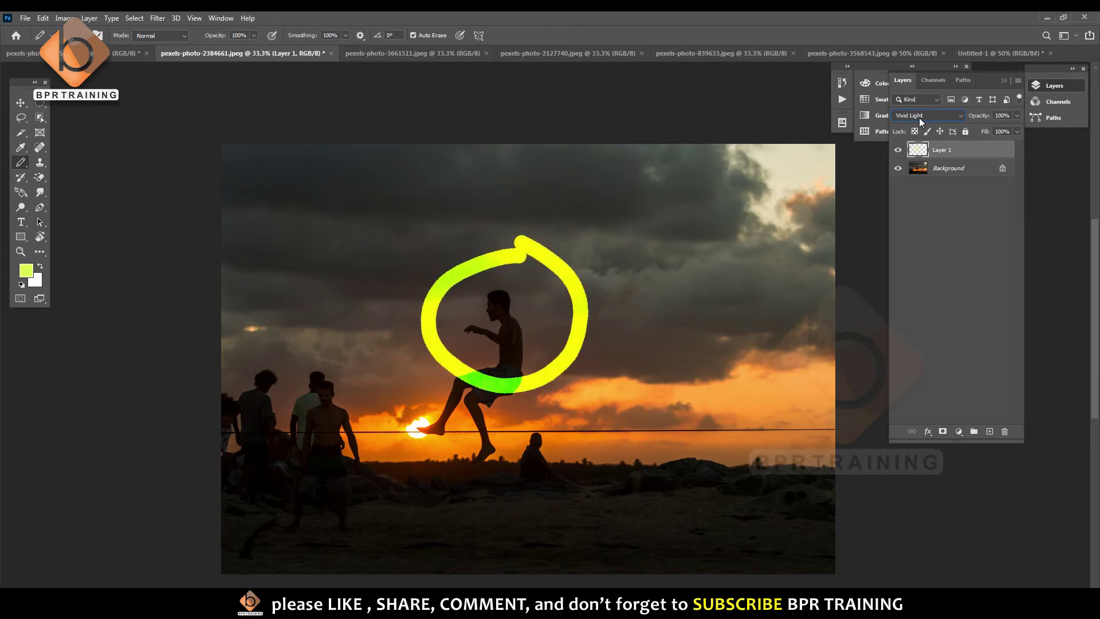
{"action": "key", "text": "Down"}
{"action": "key", "text": "Down"}
{"action": "key", "text": "Down"}
{"action": "key", "text": "Down"}
{"action": "key", "text": "Down"}
{"action": "key", "text": "Down"}
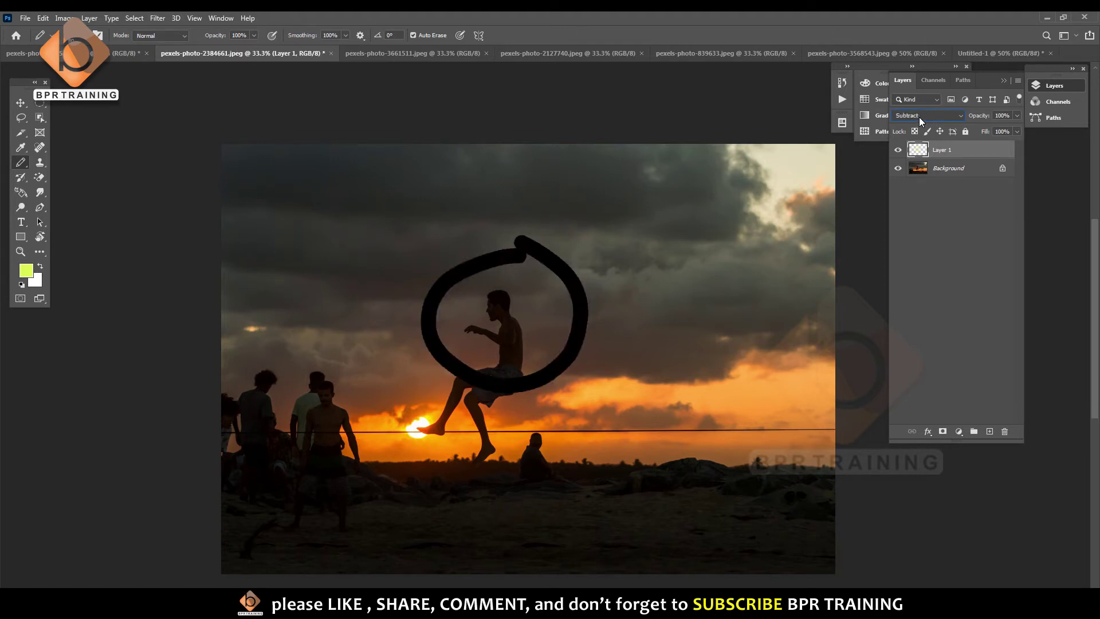
{"action": "key", "text": "Down"}
{"action": "key", "text": "Down"}
{"action": "key", "text": "Down"}
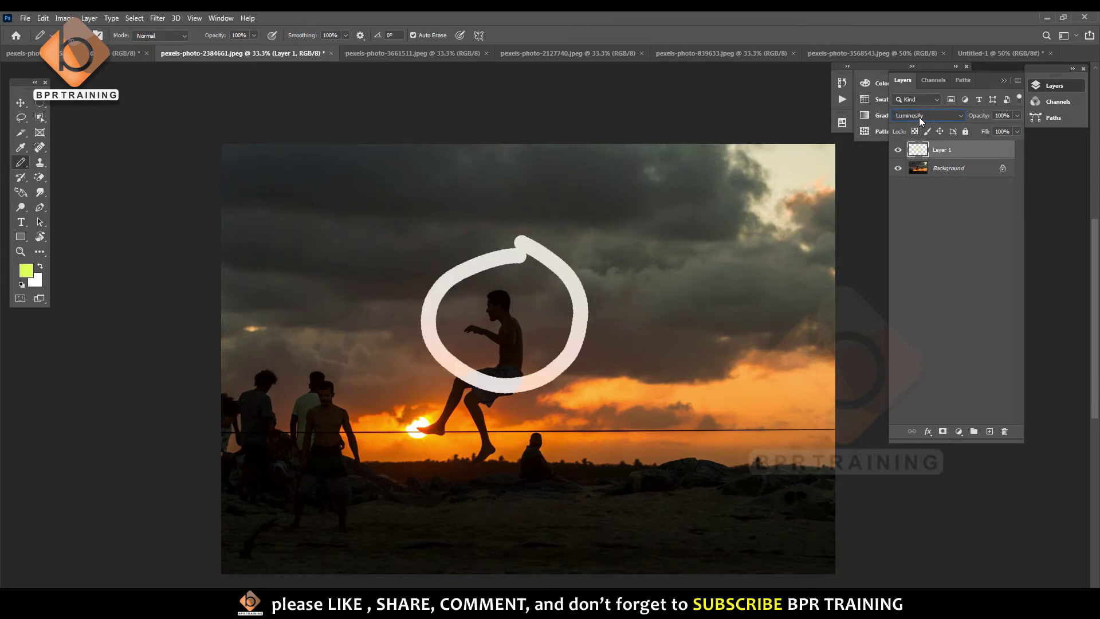
{"action": "key", "text": "Up"}
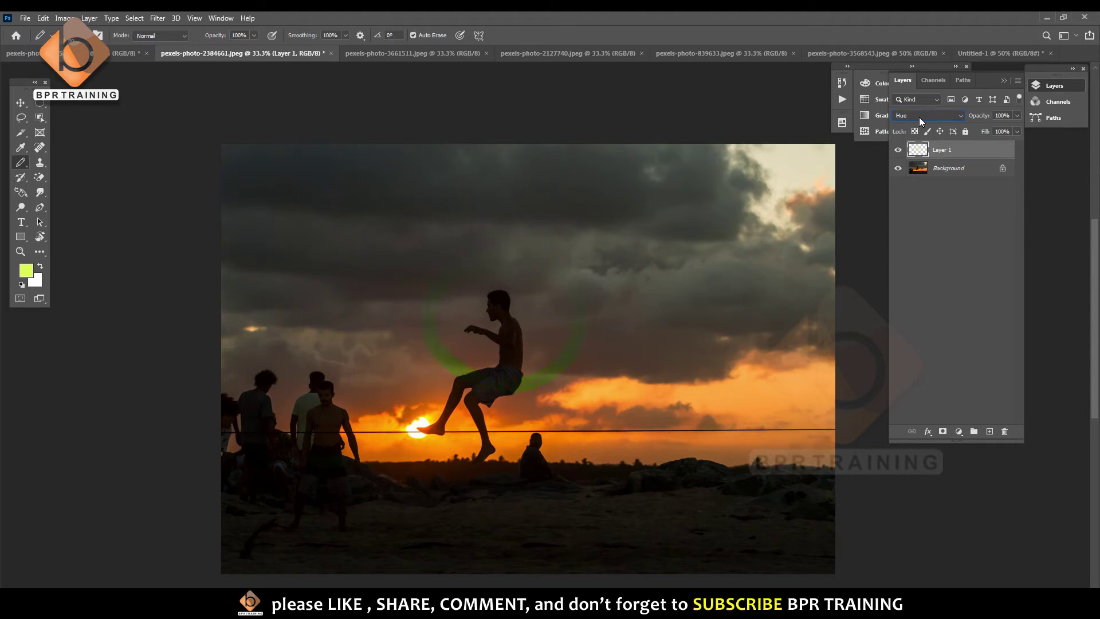
{"action": "key", "text": "Up"}
{"action": "key", "text": "Up"}
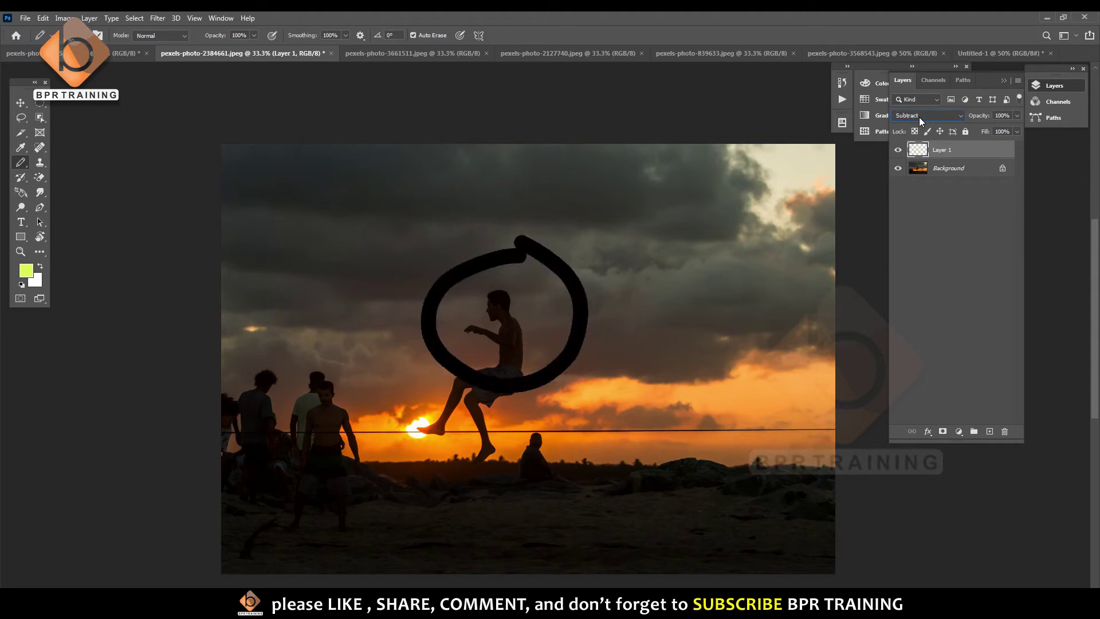
{"action": "key", "text": "Up"}
{"action": "key", "text": "Down"}
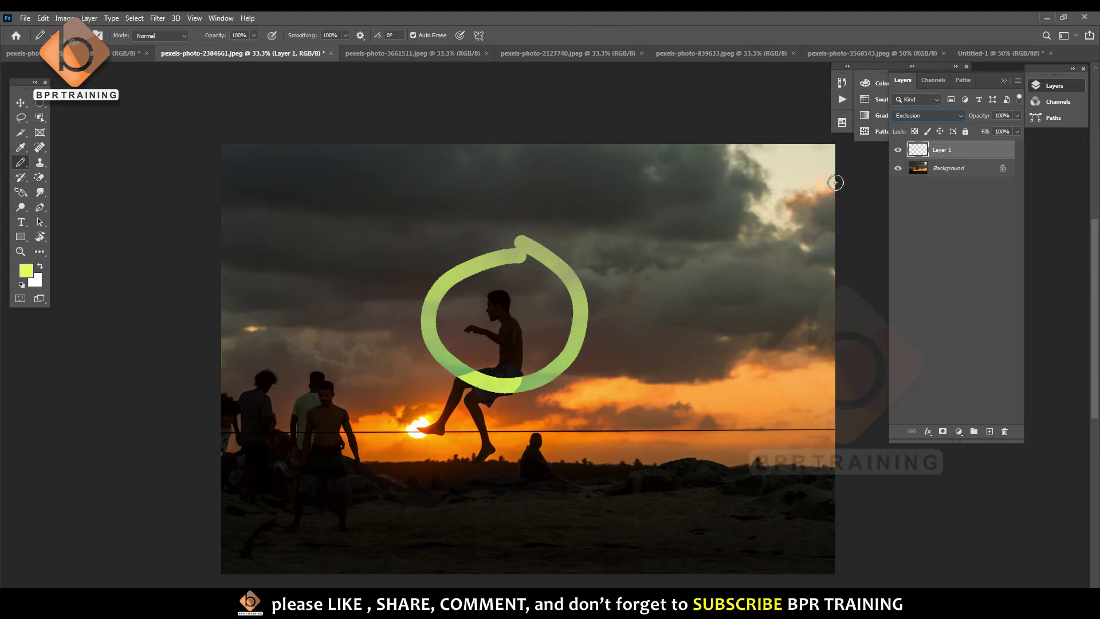
Select the Background layer and zoom in to 100% on the man's shorts.
{"action": "left_click", "coordinate": [946, 168]}
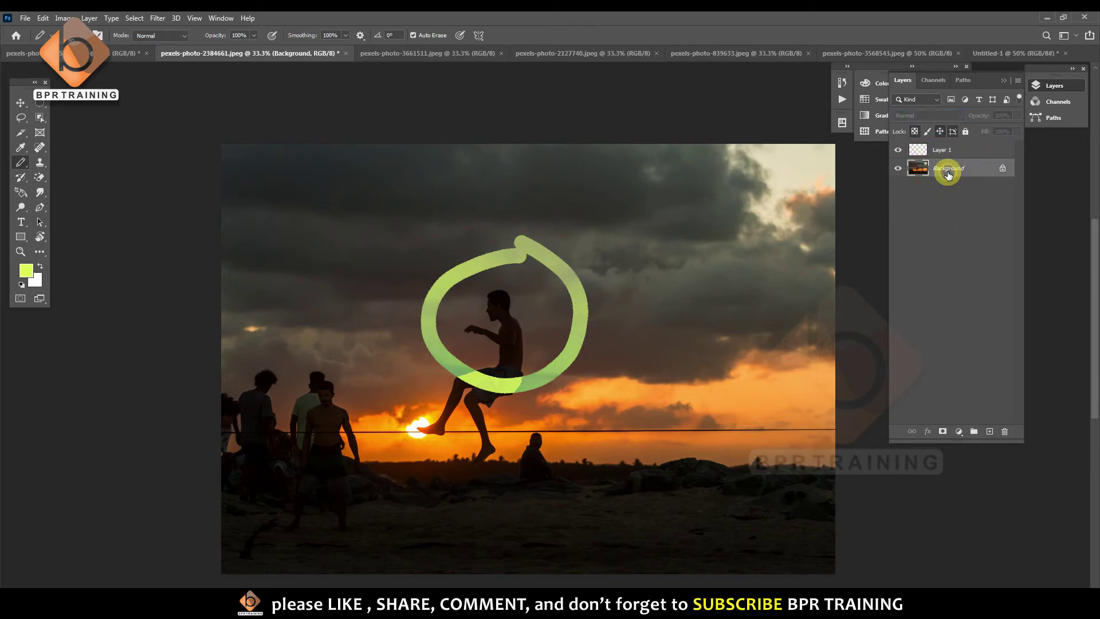
{"action": "left_click", "coordinate": [588, 352]}
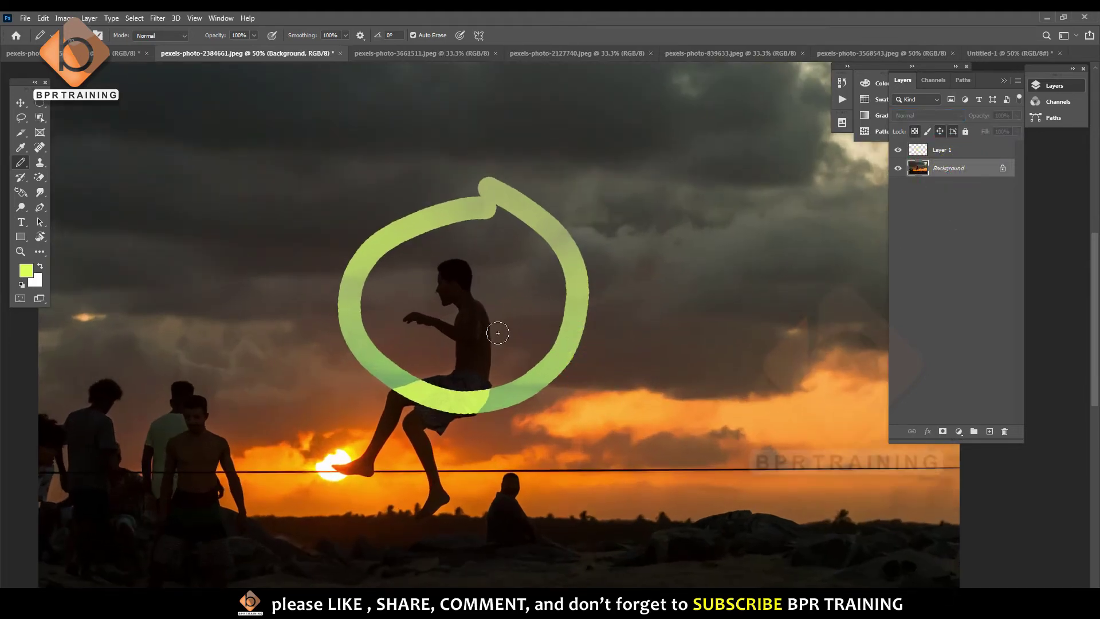
{"action": "left_click", "coordinate": [499, 329]}
{"action": "left_click_drag", "start_coordinate": [504, 376], "coordinate": [528, 345]}
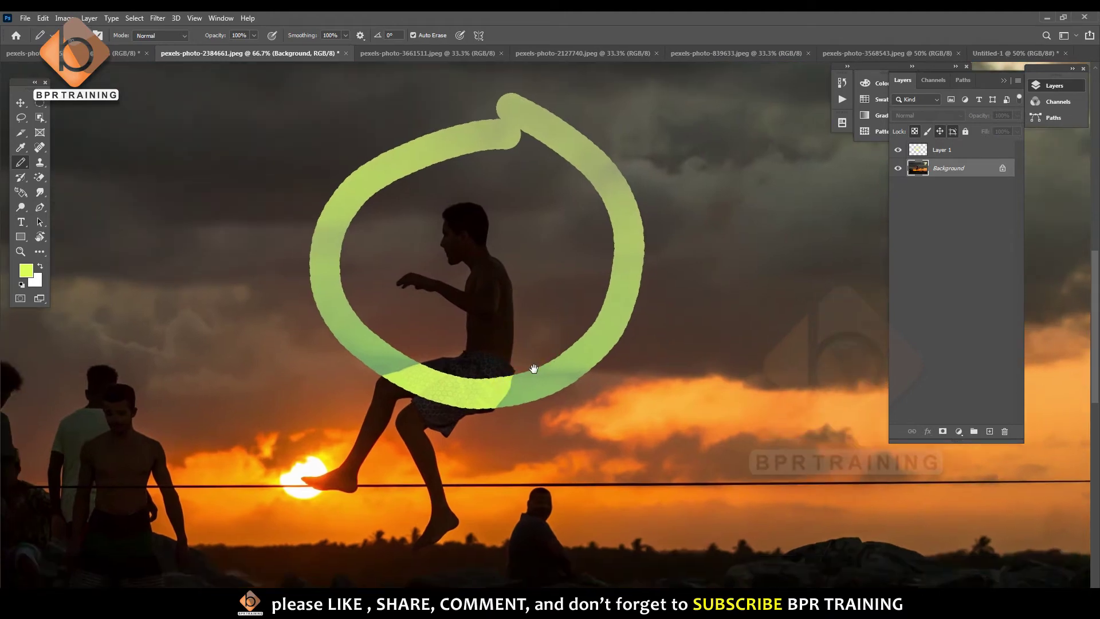
{"action": "left_click", "coordinate": [475, 400]}
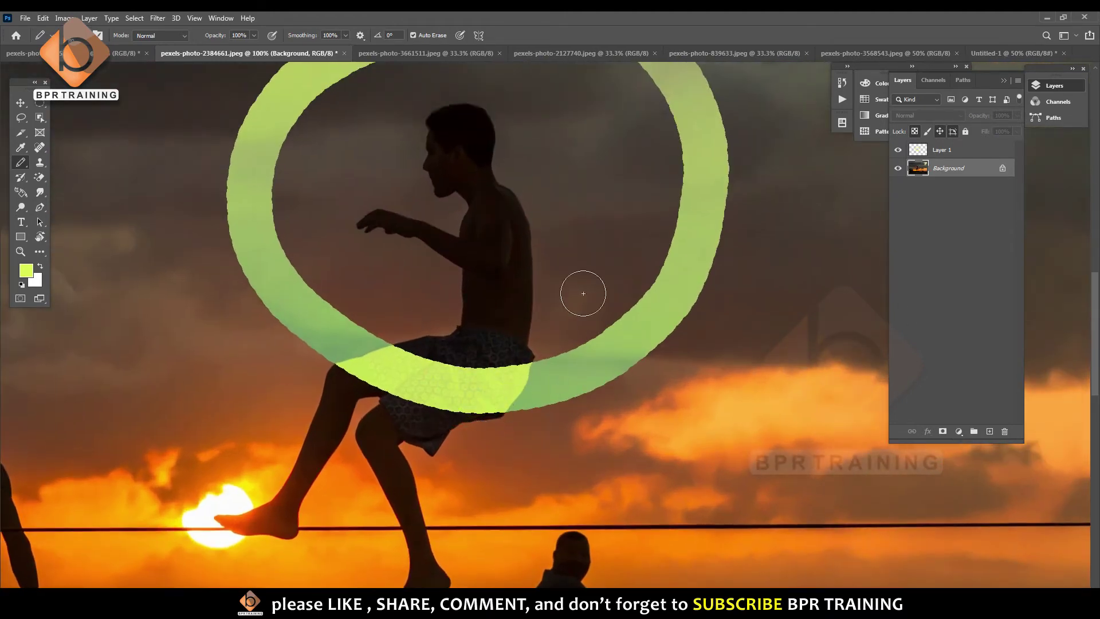
Switch to a smaller Eraser brush and undo a stray erase on the Background.
{"action": "key", "text": "e"}
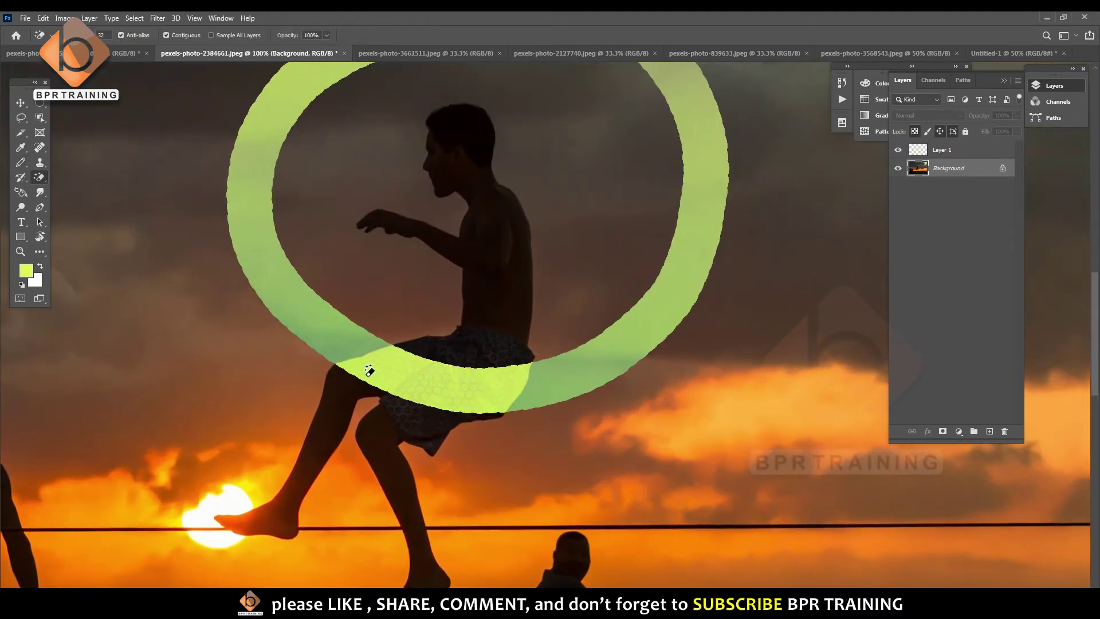
{"action": "key", "text": "shift+e"}
{"action": "key", "text": "bracketleft"}
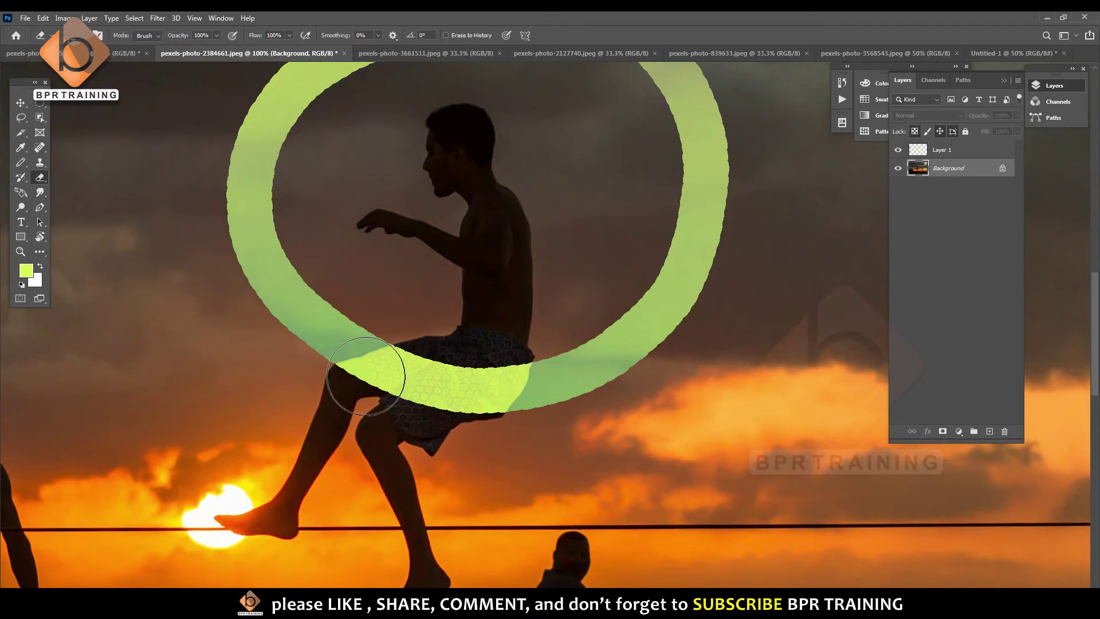
{"action": "key", "text": "bracketleft"}
{"action": "key", "text": "bracketleft"}
{"action": "key", "text": "bracketleft"}
{"action": "key", "text": "bracketleft"}
{"action": "key", "text": "bracketleft"}
{"action": "mouse_move", "coordinate": [408, 356]}
{"action": "left_mouse_down"}
{"action": "mouse_move", "coordinate": [394, 404]}
{"action": "mouse_move", "coordinate": [476, 350]}
{"action": "mouse_move", "coordinate": [442, 396]}
{"action": "mouse_move", "coordinate": [487, 390]}
{"action": "mouse_move", "coordinate": [477, 385]}
{"action": "left_mouse_up"}
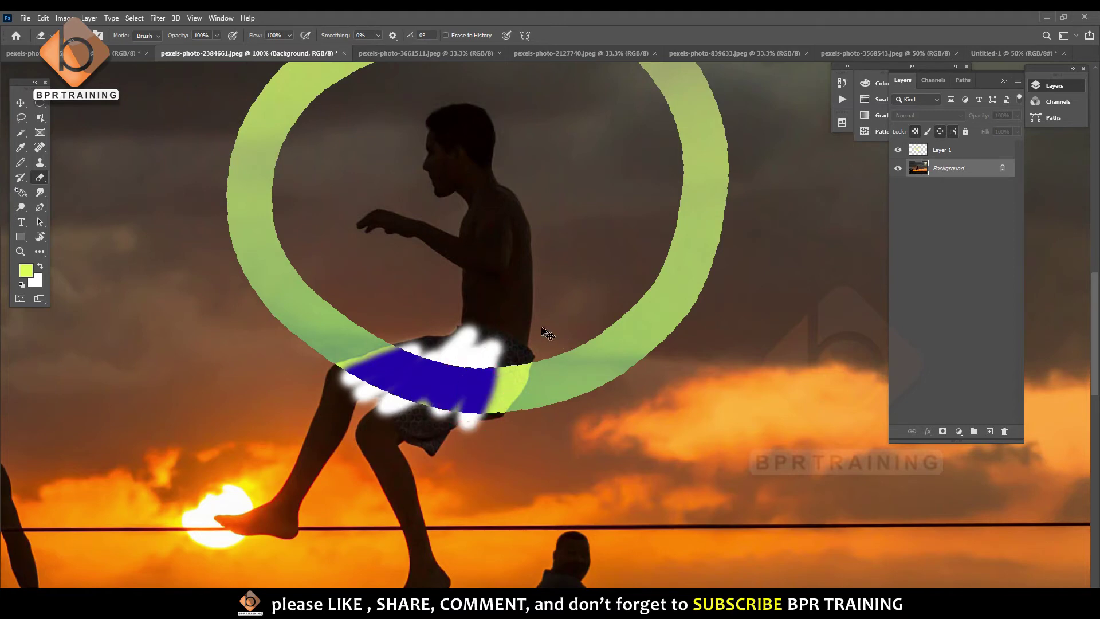
{"action": "key", "text": "ctrl+z"}
Erase the green loop on Layer 1 where it crosses the shorts and thigh.
{"action": "left_click", "coordinate": [948, 150]}
{"action": "mouse_move", "coordinate": [416, 345]}
{"action": "left_mouse_down"}
{"action": "mouse_move", "coordinate": [380, 356]}
{"action": "mouse_move", "coordinate": [459, 338]}
{"action": "mouse_move", "coordinate": [368, 380]}
{"action": "mouse_move", "coordinate": [445, 339]}
{"action": "mouse_move", "coordinate": [421, 401]}
{"action": "mouse_move", "coordinate": [453, 366]}
{"action": "mouse_move", "coordinate": [475, 382]}
{"action": "left_mouse_up"}
{"action": "mouse_move", "coordinate": [467, 381]}
{"action": "left_mouse_down"}
{"action": "mouse_move", "coordinate": [518, 352]}
{"action": "mouse_move", "coordinate": [491, 411]}
{"action": "mouse_move", "coordinate": [463, 392]}
{"action": "left_mouse_up"}
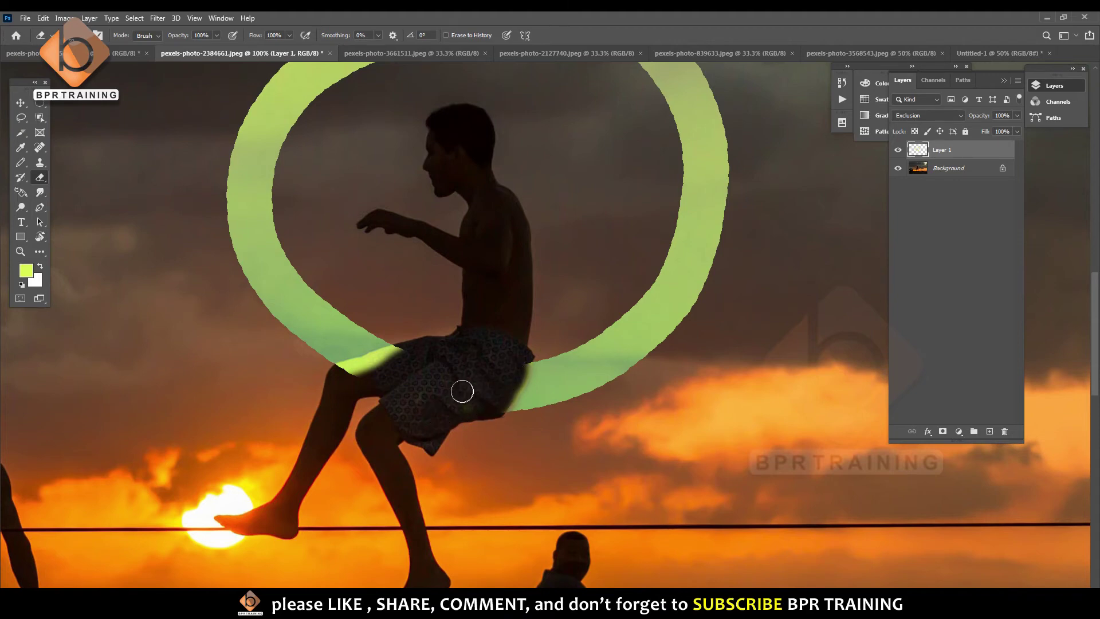
{"action": "mouse_move", "coordinate": [407, 355]}
{"action": "left_mouse_down"}
{"action": "mouse_move", "coordinate": [343, 372]}
{"action": "mouse_move", "coordinate": [420, 350]}
{"action": "mouse_move", "coordinate": [342, 376]}
{"action": "mouse_move", "coordinate": [404, 348]}
{"action": "left_mouse_up"}
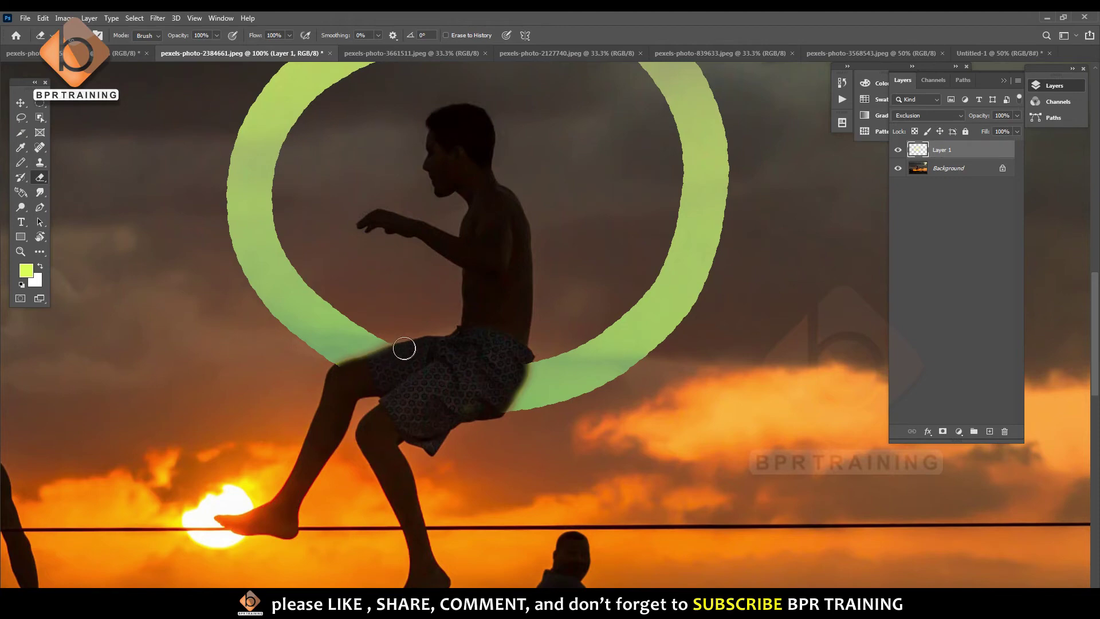
Zoom out to 33.3% and delete the loop layer, Layer 1.
{"action": "key", "text": "ctrl+minus"}
{"action": "key", "text": "ctrl+minus"}
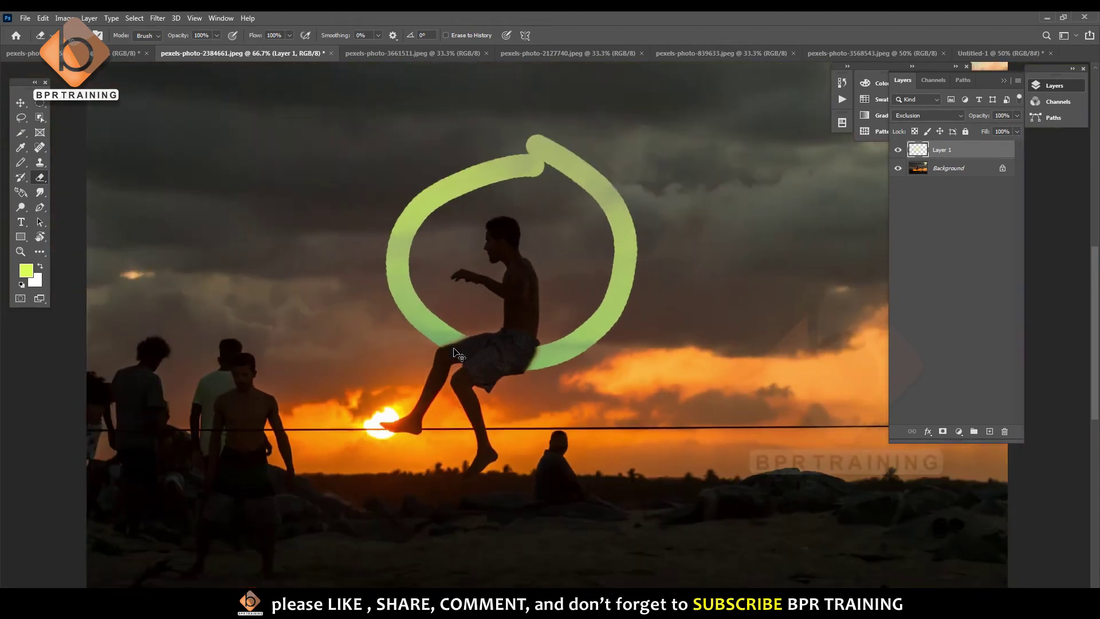
{"action": "key", "text": "ctrl+minus"}
{"action": "key", "text": "ctrl+minus"}
{"action": "key", "text": "v"}
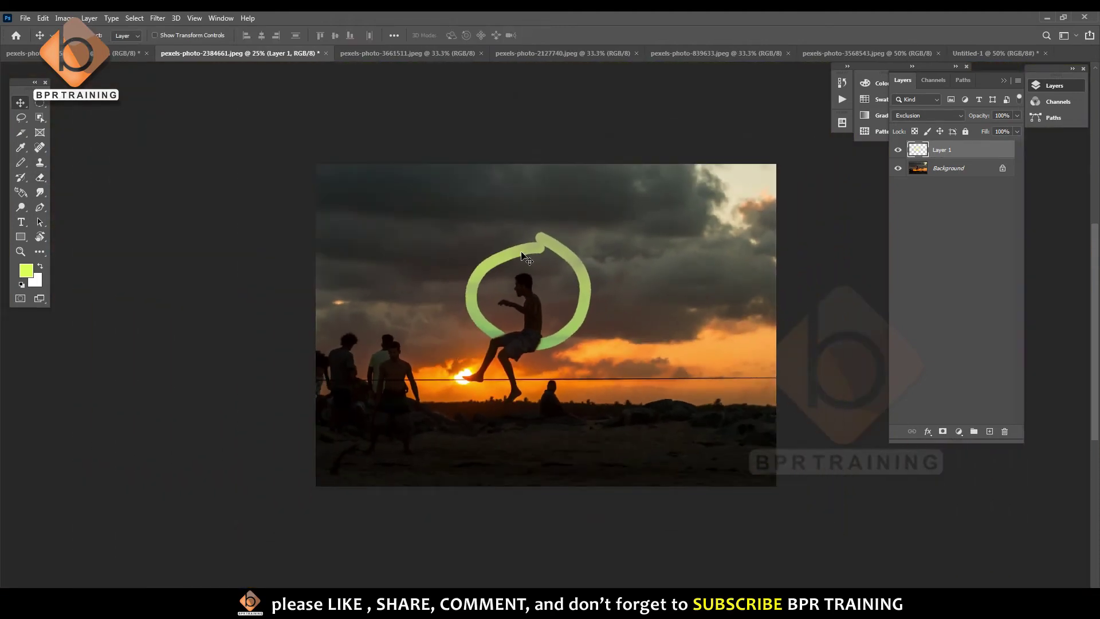
{"action": "key", "text": "ctrl+plus"}
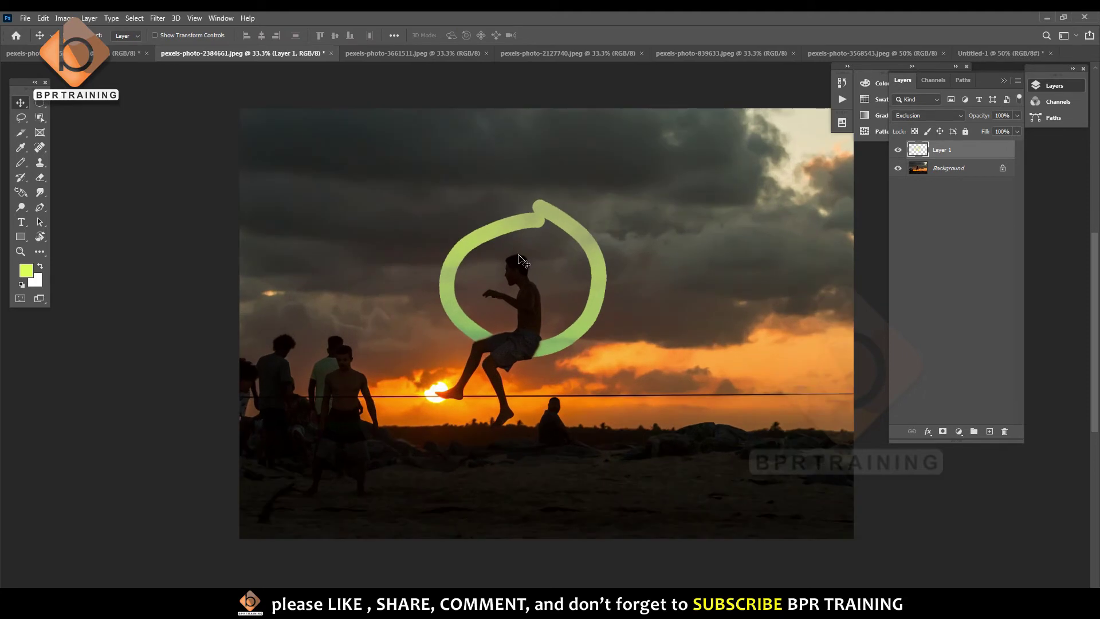
{"action": "key", "text": "b"}
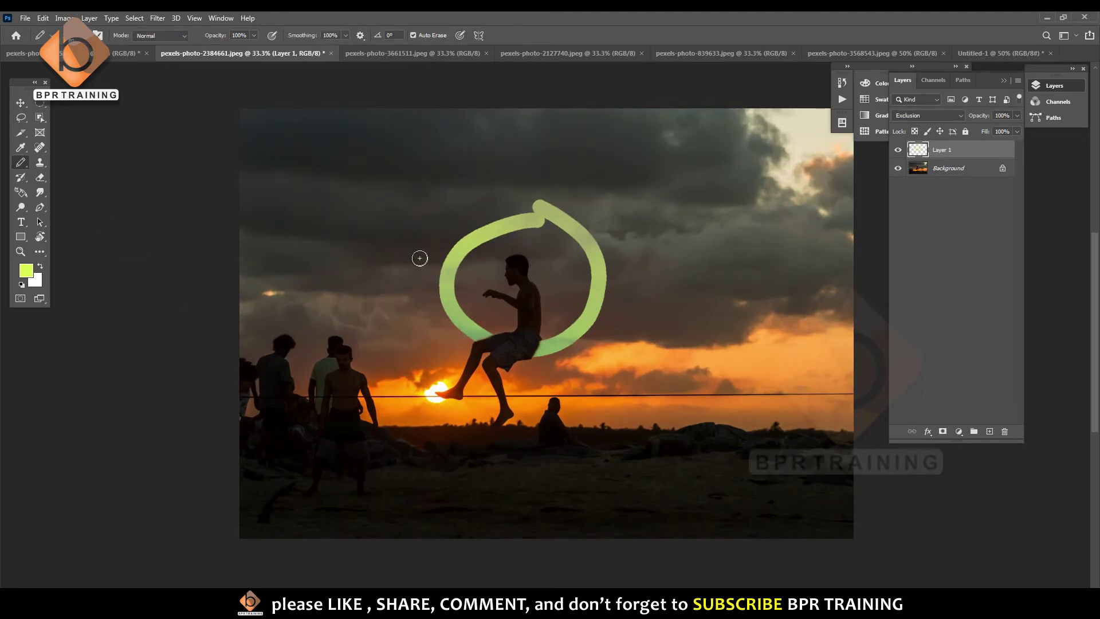
{"action": "key", "text": "Delete"}
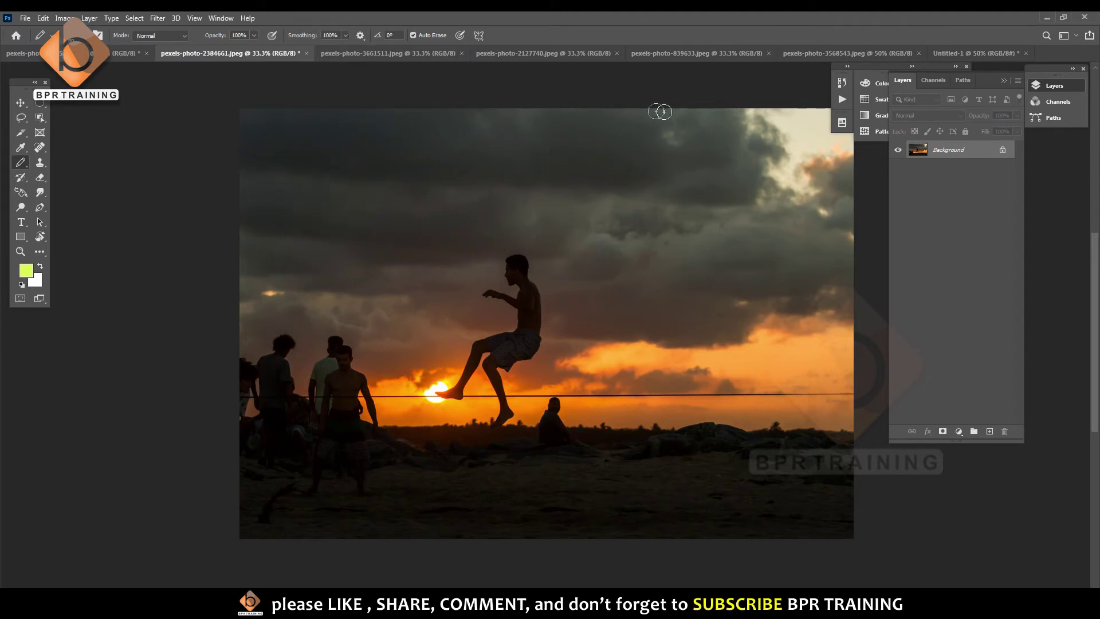
Try Radial painting symmetry with a five-armed star, then undo it.
{"action": "left_click", "coordinate": [478, 35]}
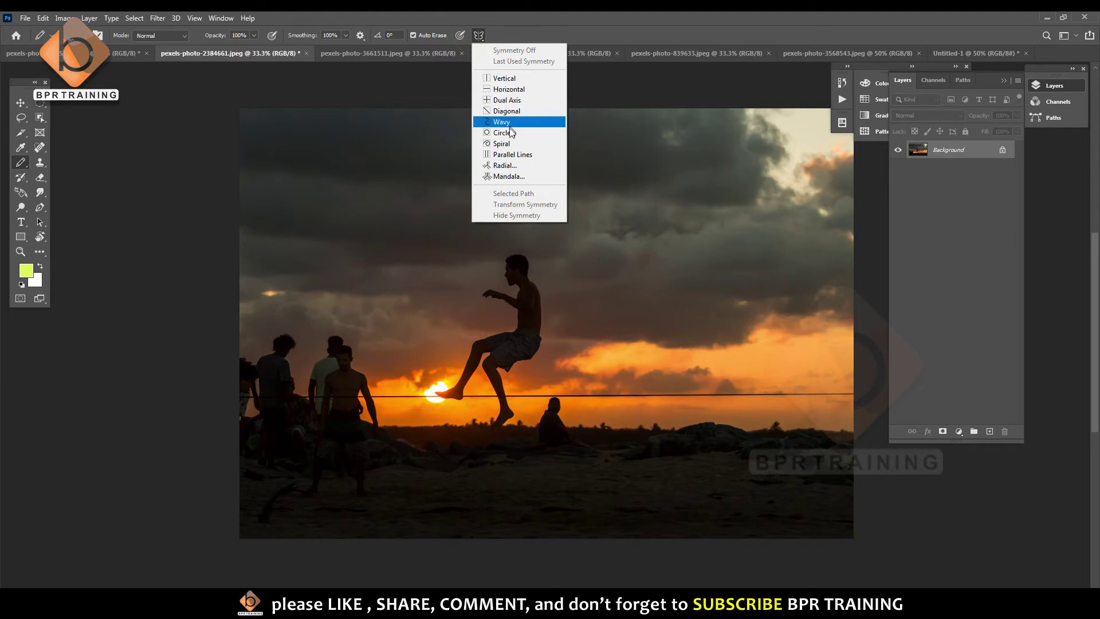
{"action": "left_click", "coordinate": [504, 166]}
{"action": "left_click", "coordinate": [616, 199]}
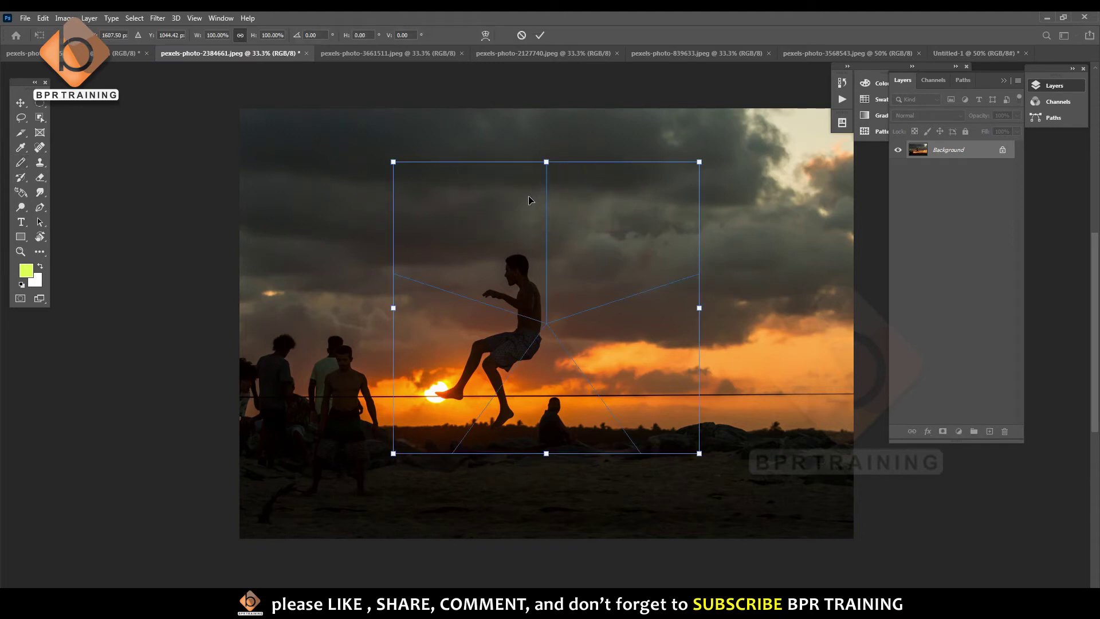
{"action": "key", "text": "Return"}
{"action": "left_click_drag", "start_coordinate": [546, 324], "coordinate": [546, 155]}
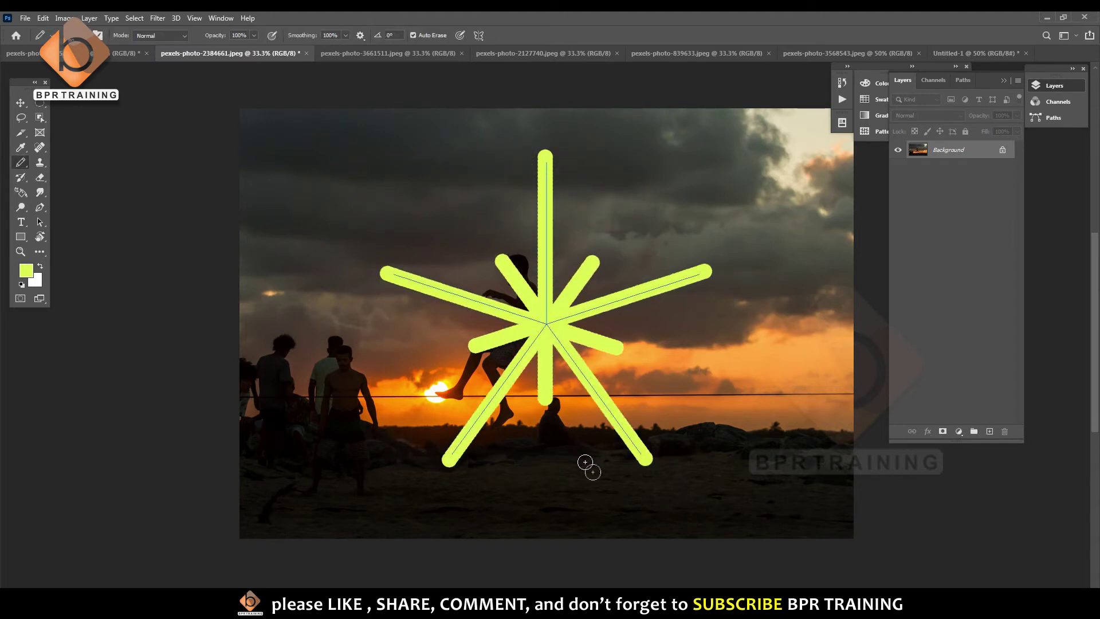
{"action": "left_click_drag", "start_coordinate": [567, 441], "coordinate": [761, 505]}
{"action": "scroll", "coordinate": [784, 530], "scroll_direction": "down", "scroll_amount": 5}
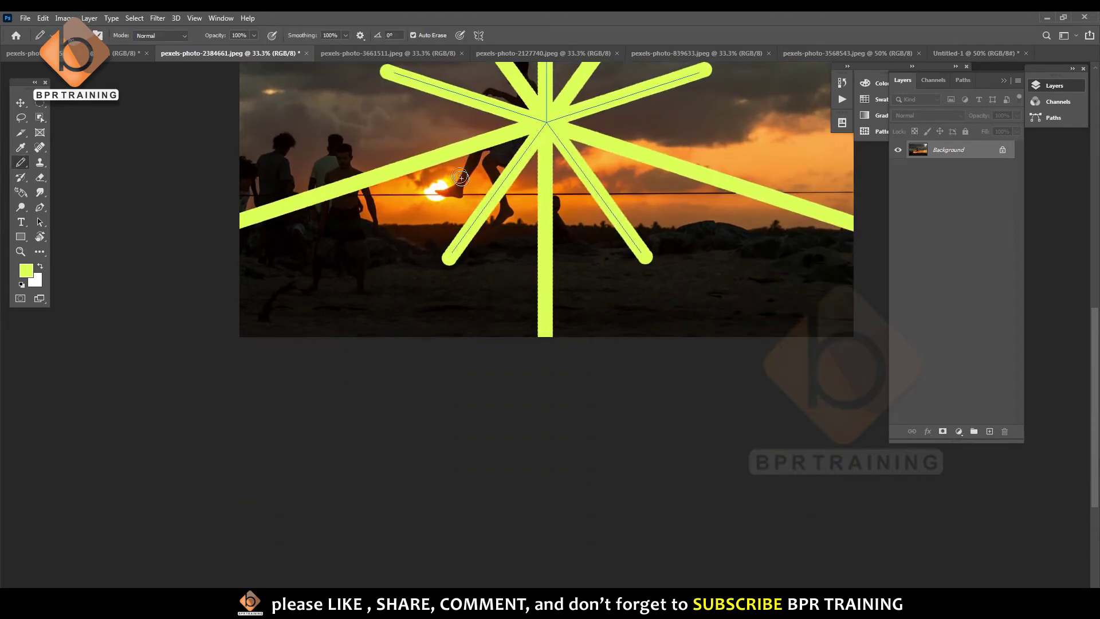
{"action": "key", "text": "ctrl+z"}
{"action": "key", "text": "ctrl+z"}
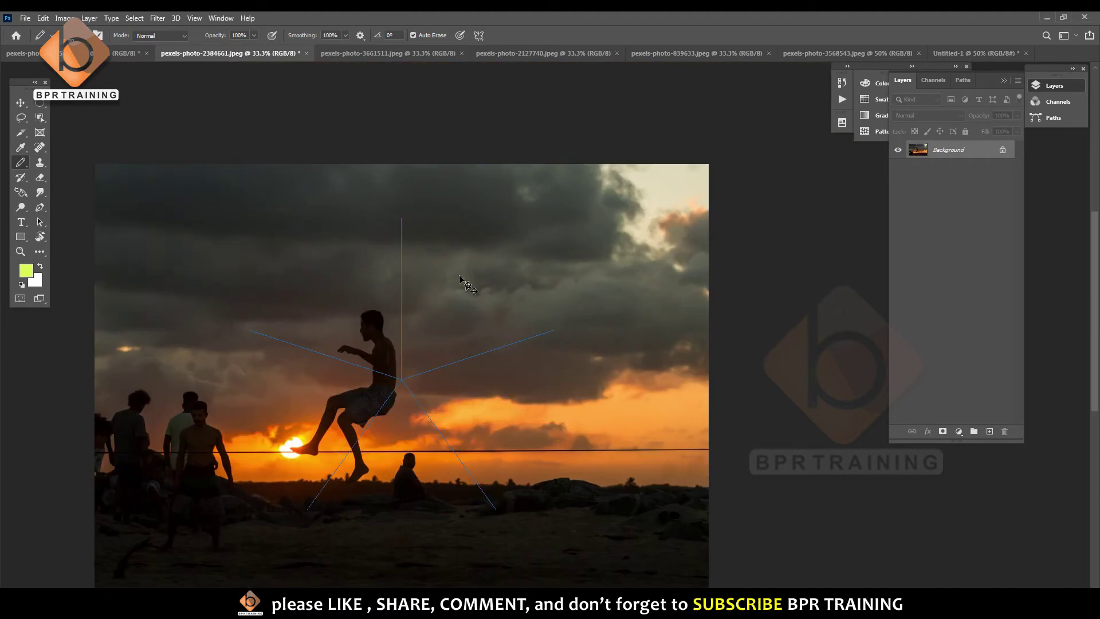
Paint a ten-ray star with 10-segment Mandala symmetry, then undo it.
{"action": "left_click", "coordinate": [479, 35]}
{"action": "left_click", "coordinate": [499, 177]}
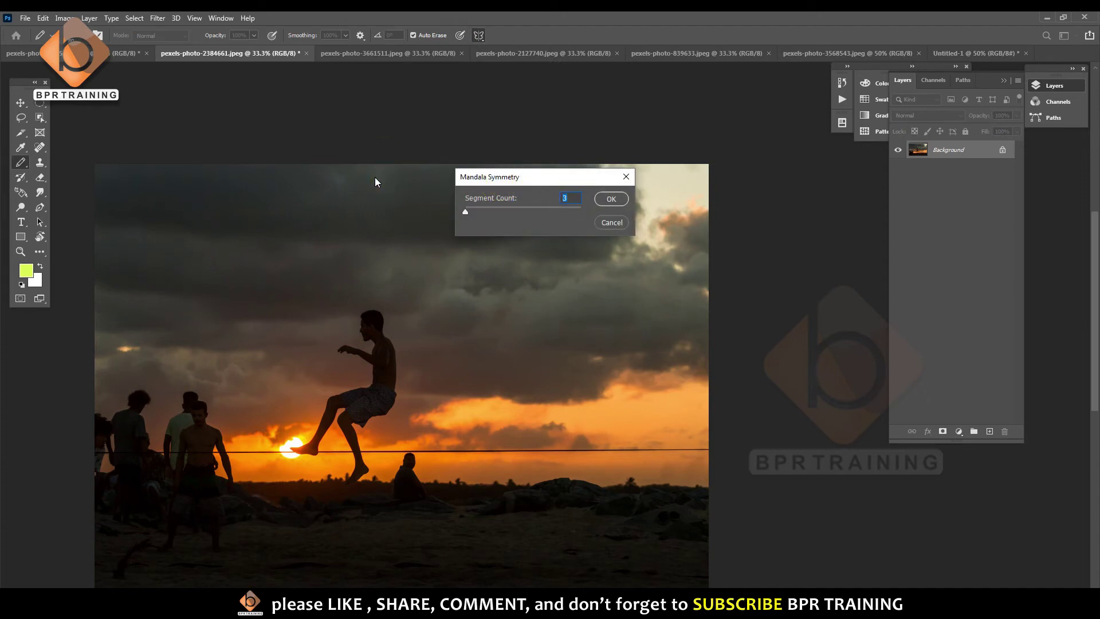
{"action": "type", "text": "10"}
{"action": "key", "text": "Return"}
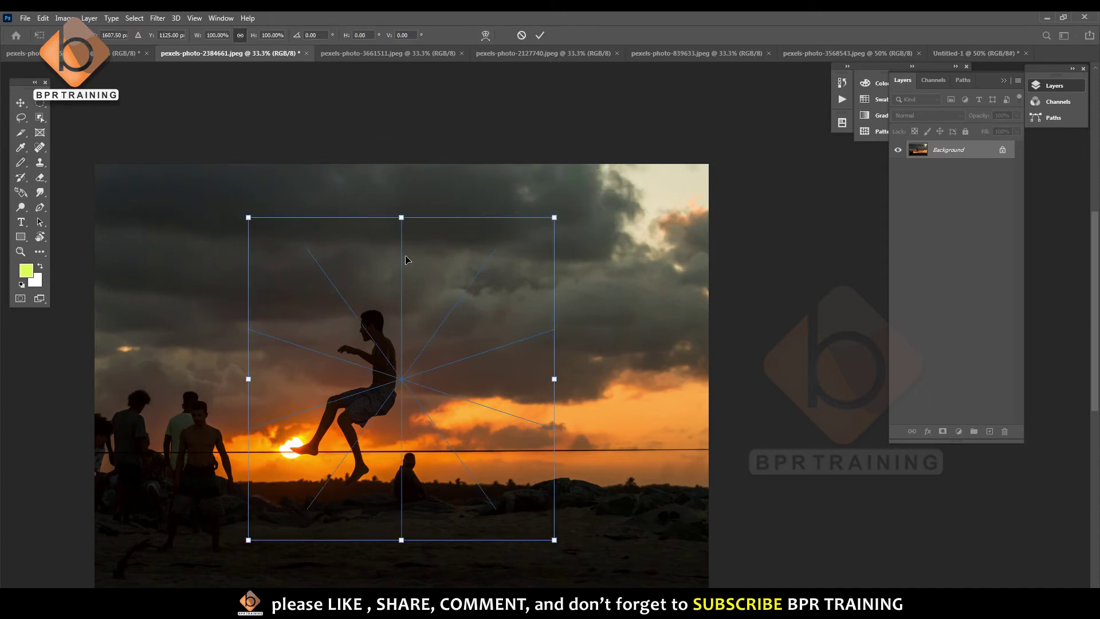
{"action": "key", "text": "Return"}
{"action": "mouse_move", "coordinate": [402, 379]}
{"action": "left_mouse_down"}
{"action": "mouse_move", "coordinate": [670, 303]}
{"action": "mouse_move", "coordinate": [604, 320]}
{"action": "left_mouse_up"}
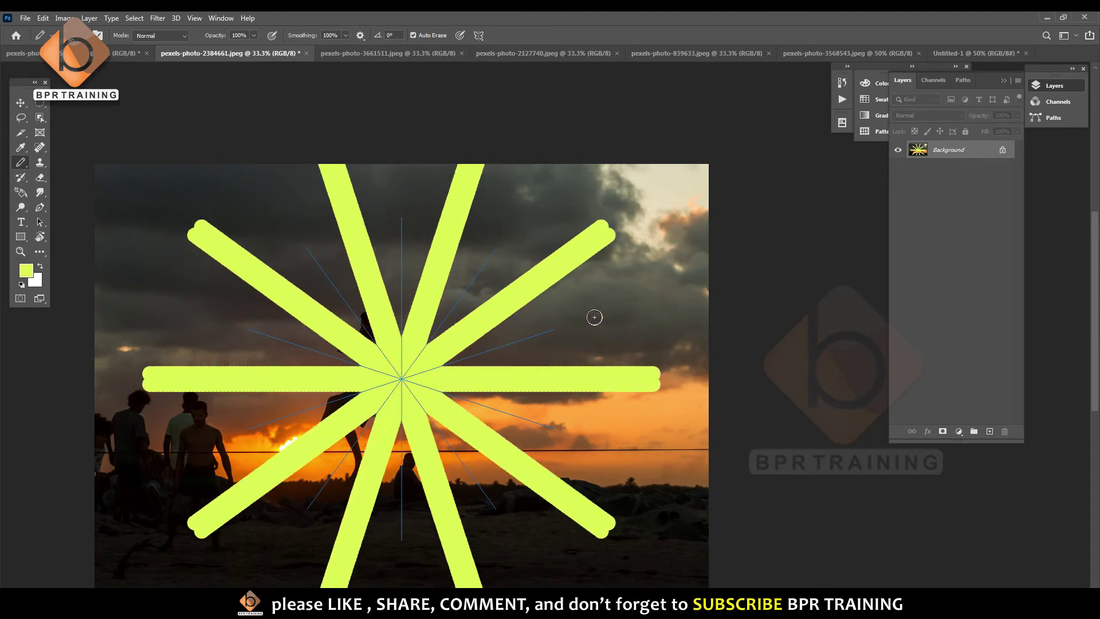
{"action": "key", "text": "ctrl+z"}
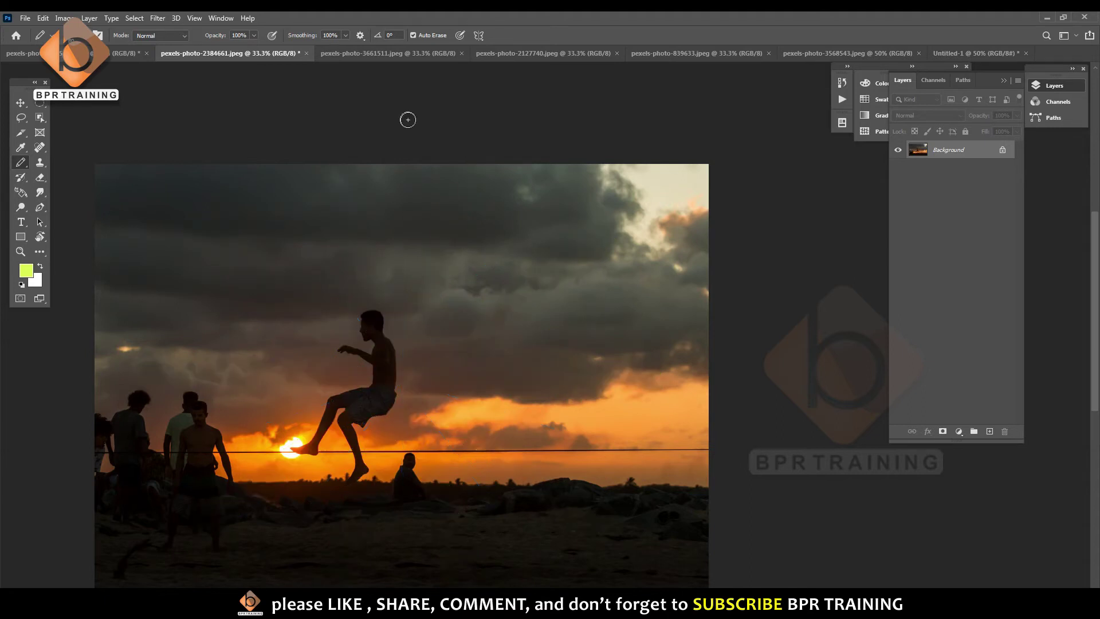
Review and close the brush preset picker from the options bar and canvas.
{"action": "key", "text": "v"}
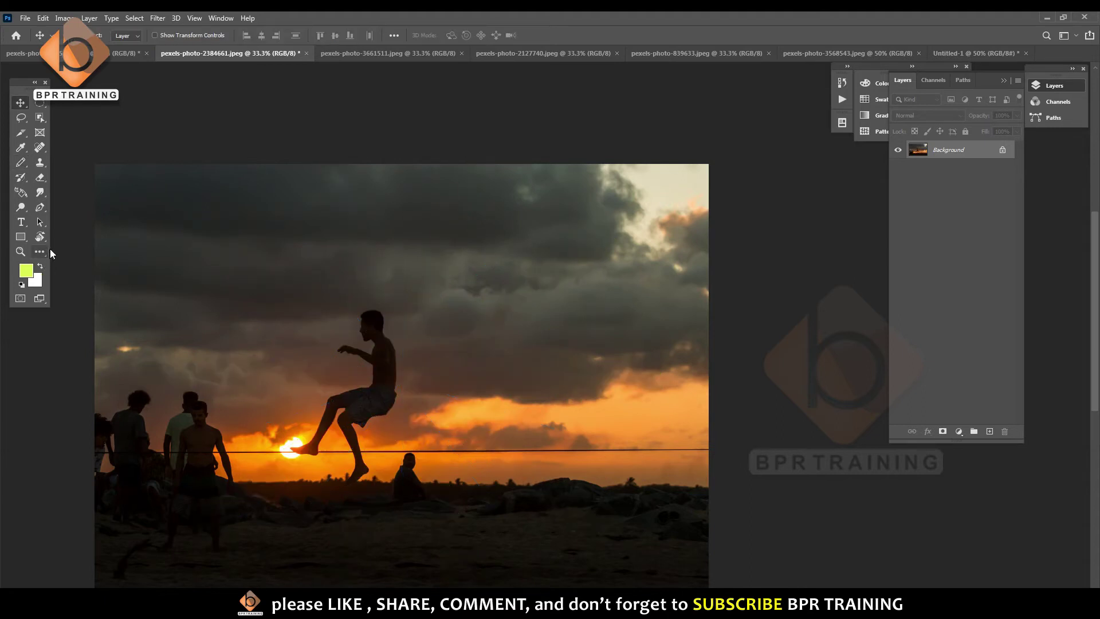
{"action": "key", "text": "b"}
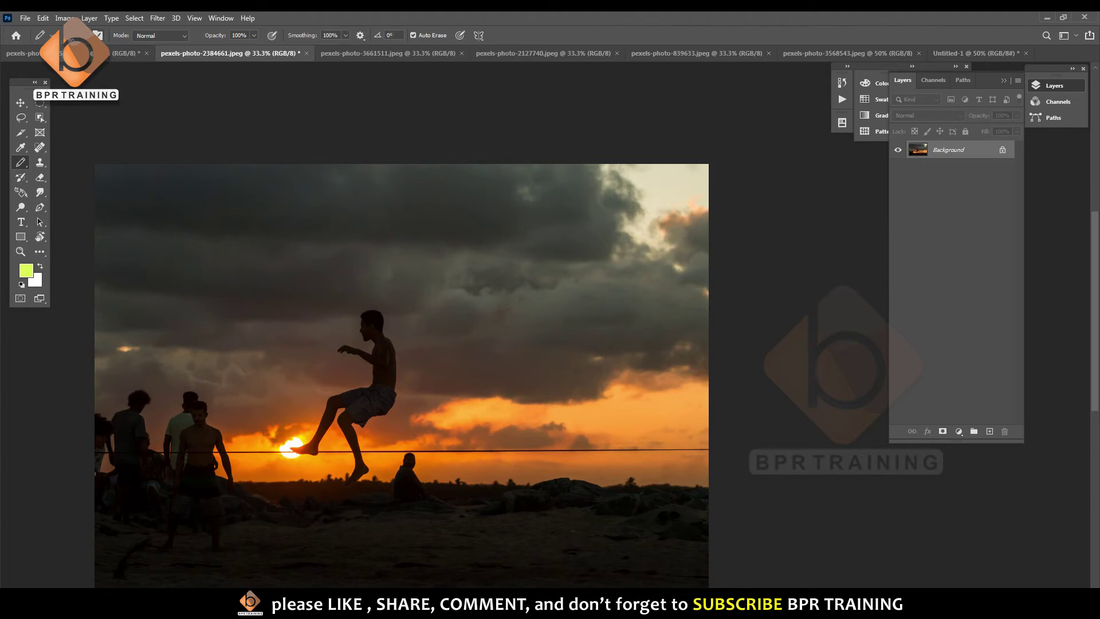
{"action": "left_click", "coordinate": [97, 35]}
{"action": "left_click", "coordinate": [98, 35]}
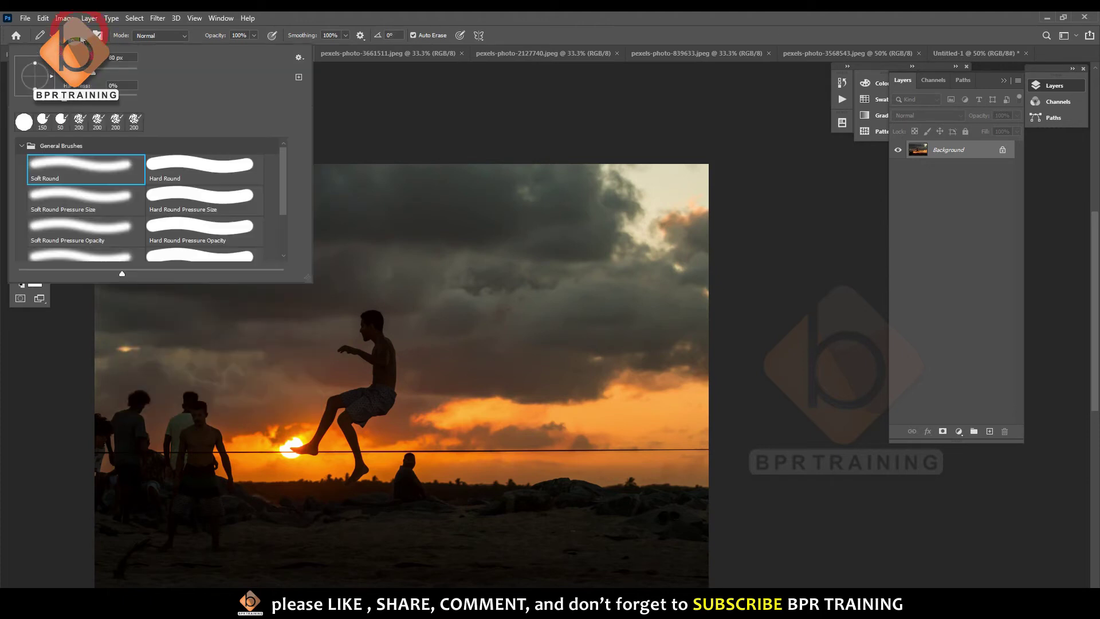
{"action": "left_click", "coordinate": [81, 38]}
{"action": "right_click", "coordinate": [376, 229]}
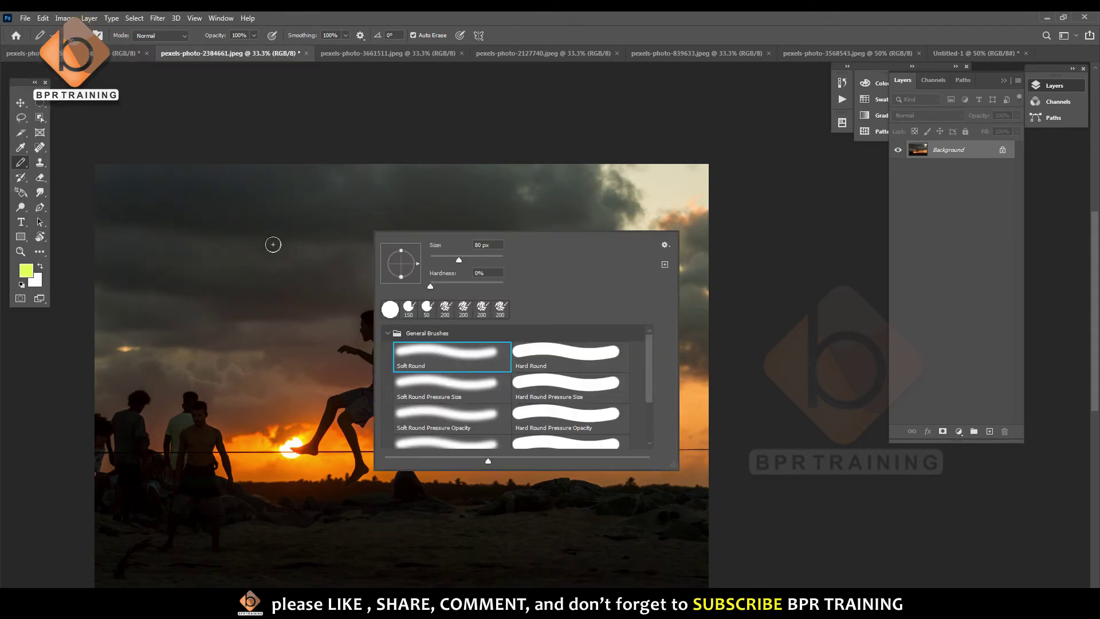
{"action": "left_click", "coordinate": [142, 69]}
Open Brush Settings with F5 and dock it as an icon in the panel column.
{"action": "key", "text": "F5"}
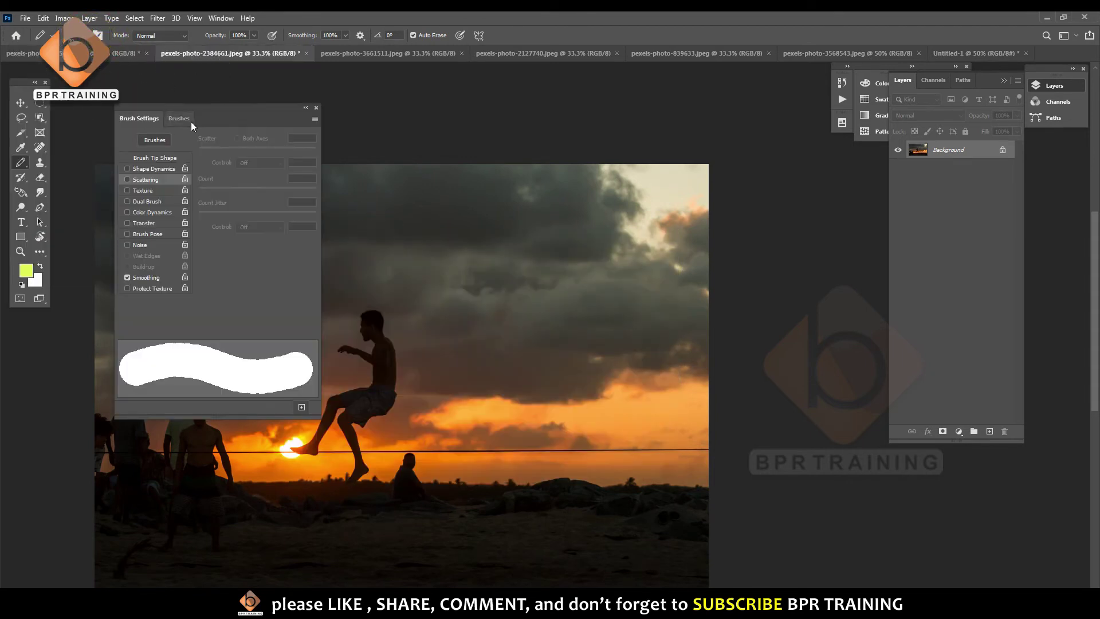
{"action": "left_click_drag", "start_coordinate": [227, 118], "coordinate": [753, 126]}
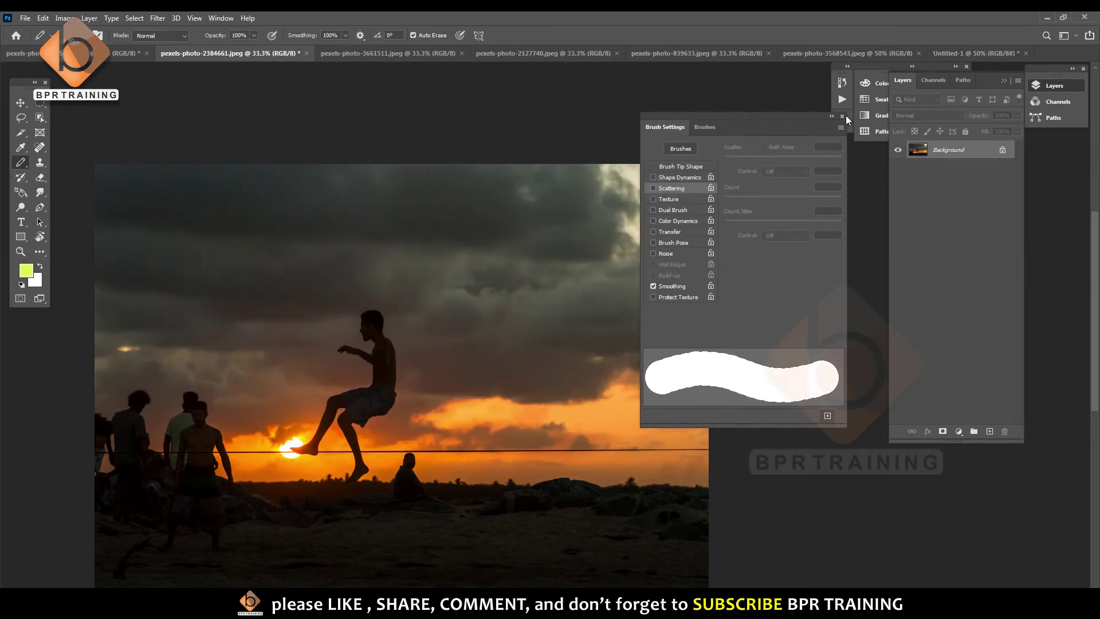
{"action": "left_click_drag", "start_coordinate": [846, 119], "coordinate": [843, 121]}
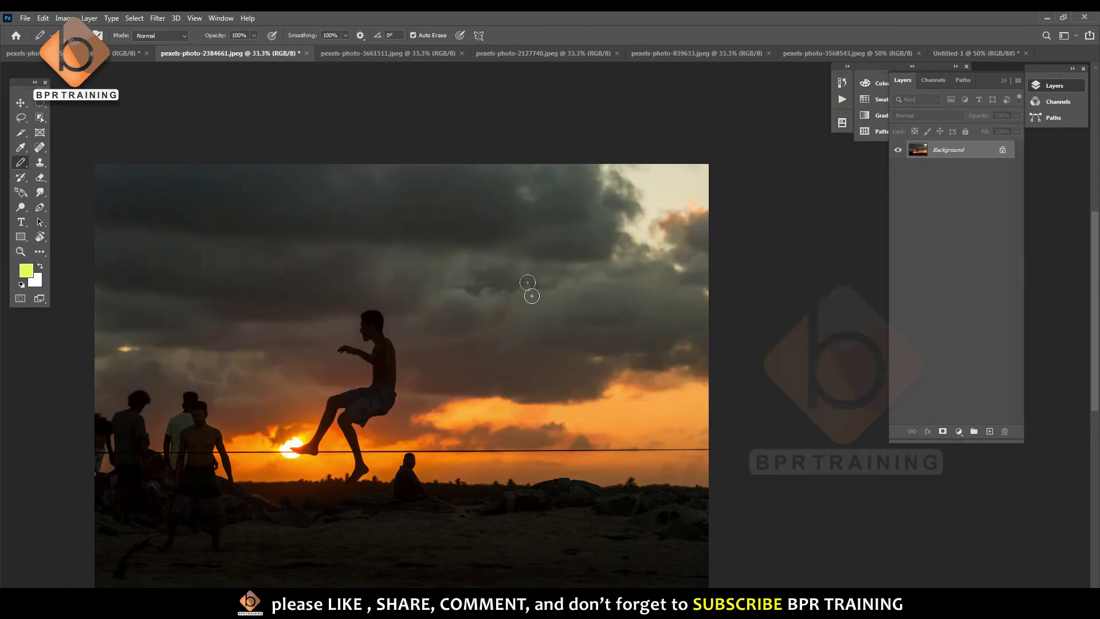
Select the Color Replacement Tool from the Brush tool flyout.
{"action": "left_click", "coordinate": [22, 164]}
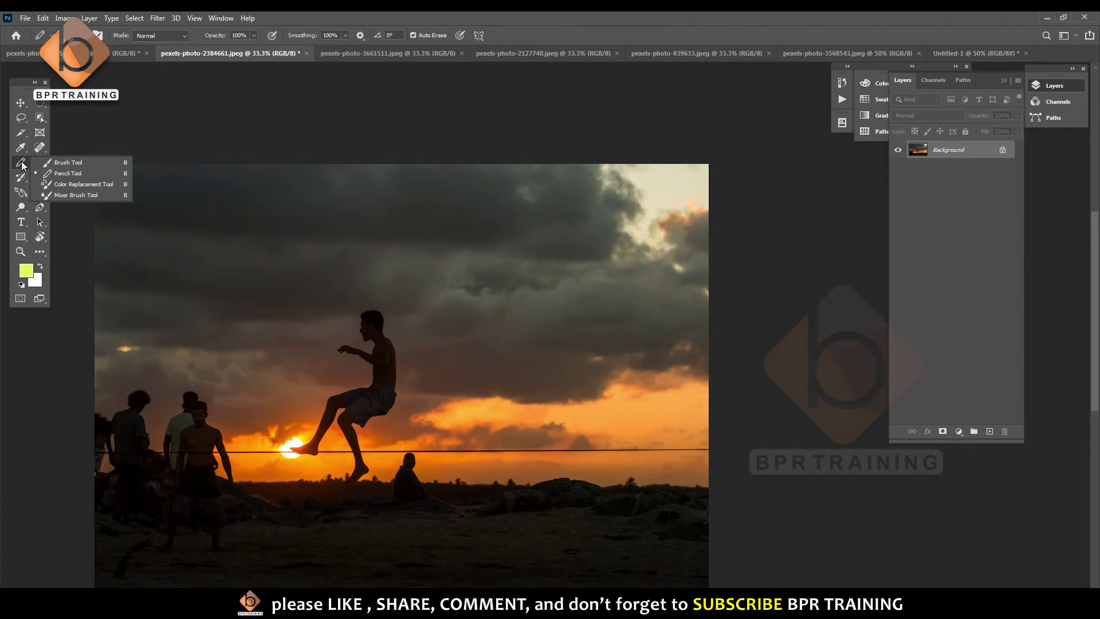
{"action": "left_click", "coordinate": [87, 184]}
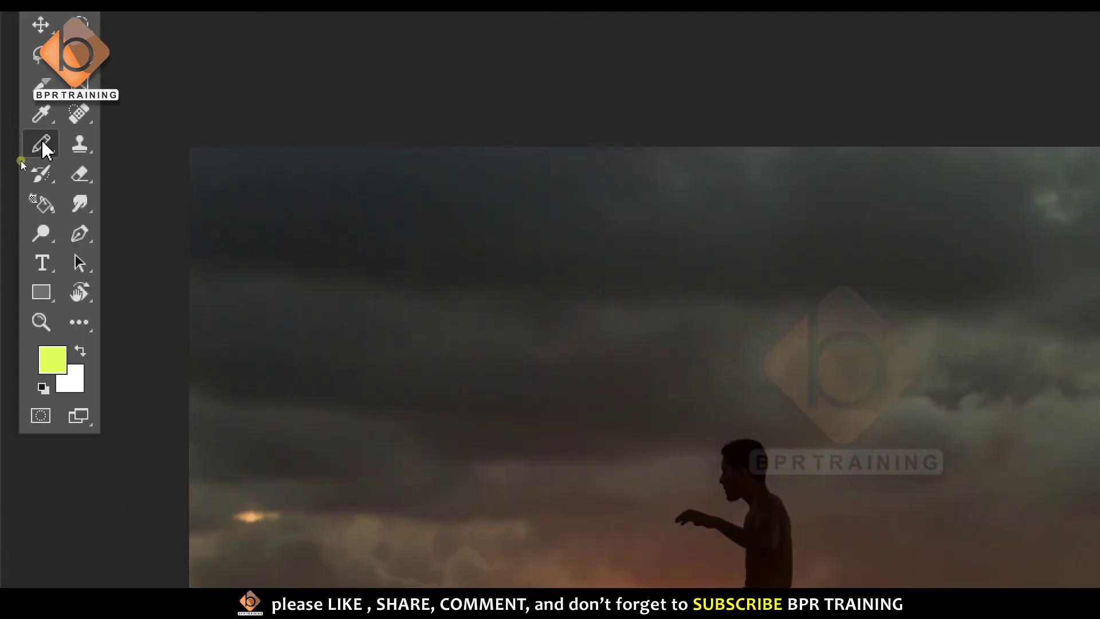
{"action": "left_click", "coordinate": [43, 144]}
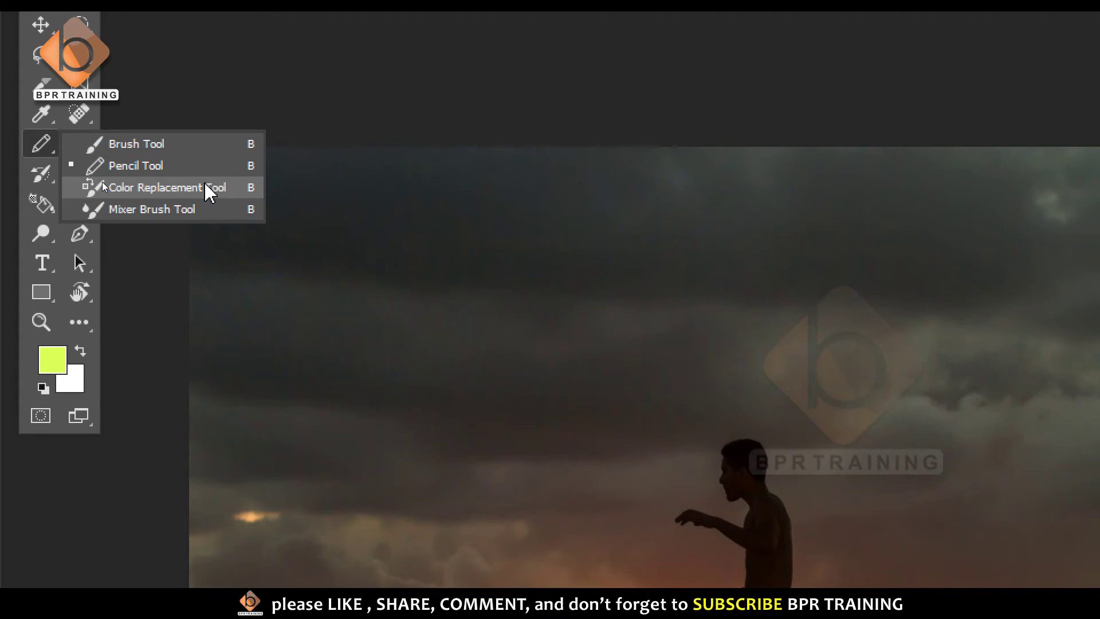
{"action": "left_click", "coordinate": [205, 183]}
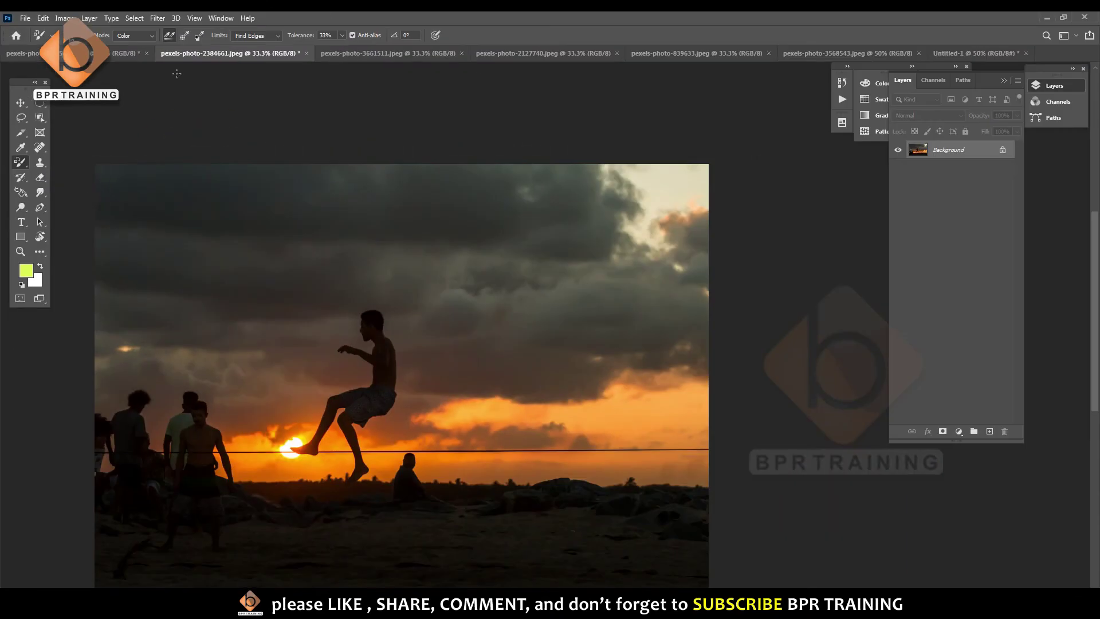
Switch to the pexels-photo-3661511 photo and resize the brush.
{"action": "left_click", "coordinate": [386, 52]}
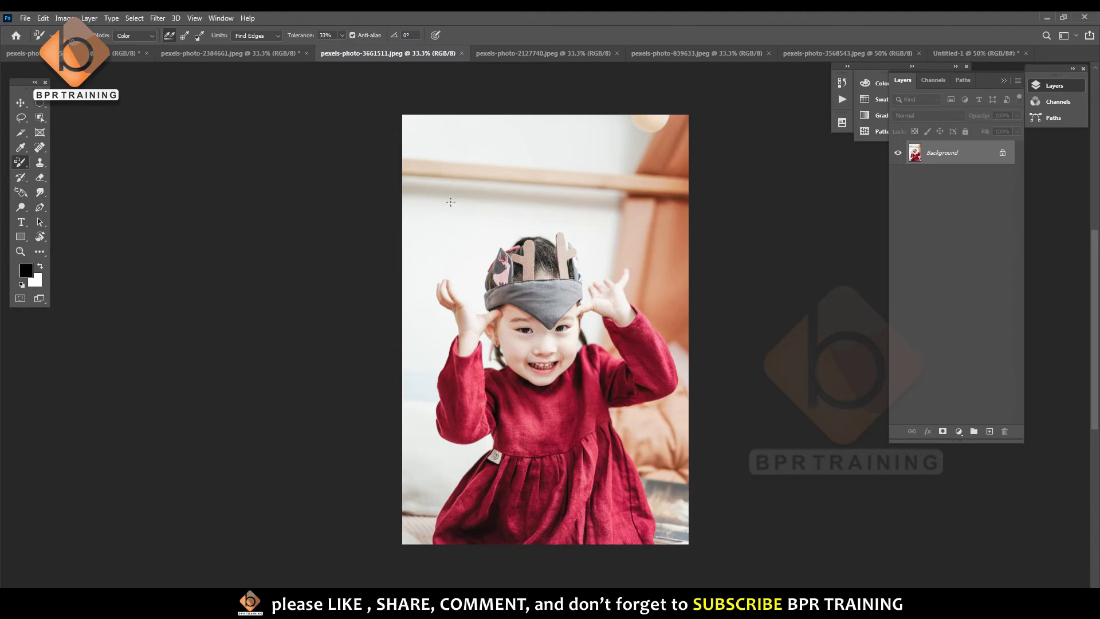
{"action": "key", "text": "bracketright"}
{"action": "key", "text": "bracketright"}
{"action": "key", "text": "bracketright"}
{"action": "key", "text": "bracketleft"}
{"action": "key", "text": "bracketleft"}
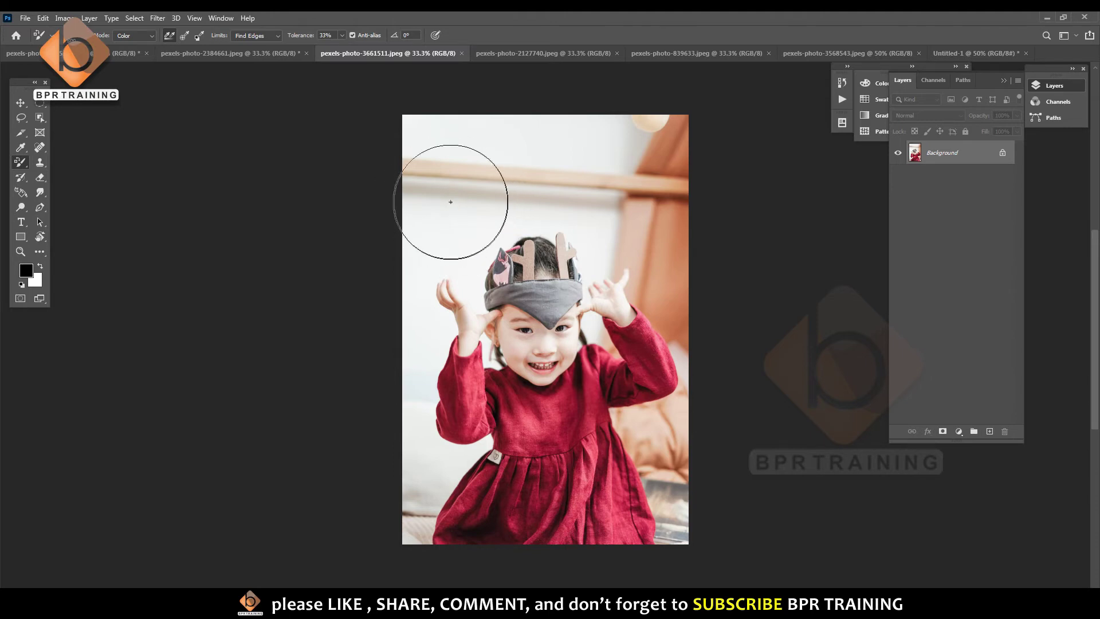
{"action": "key", "text": "bracketleft"}
{"action": "key", "text": "bracketleft"}
{"action": "key", "text": "bracketleft"}
{"action": "key", "text": "bracketleft"}
{"action": "key", "text": "bracketleft"}
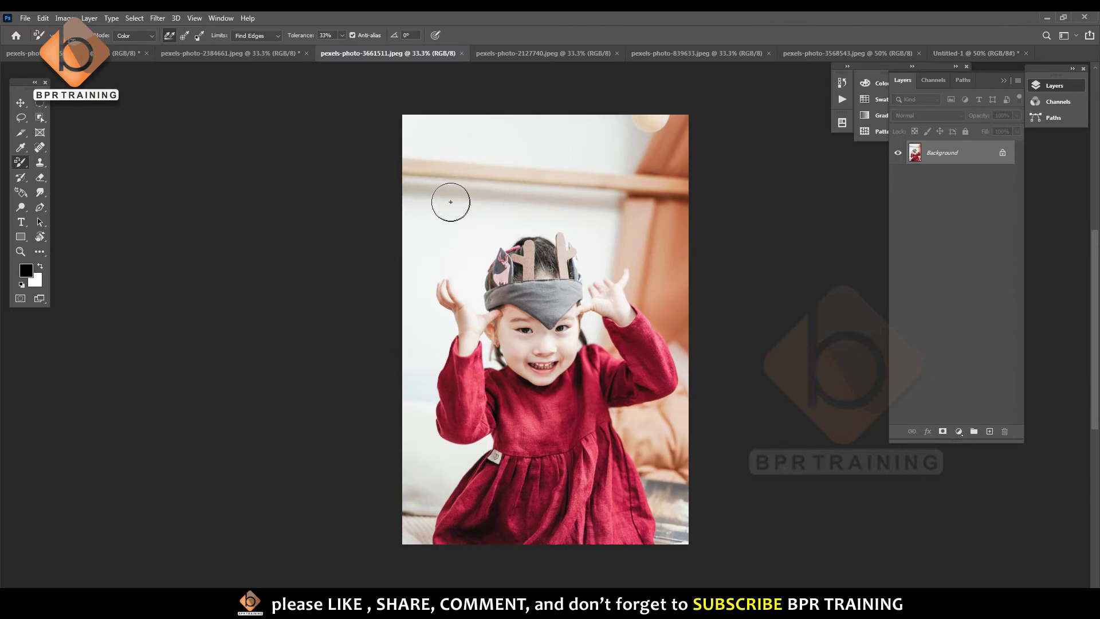
{"action": "key", "text": "bracketright"}
{"action": "key", "text": "bracketleft"}
{"action": "key", "text": "bracketright"}
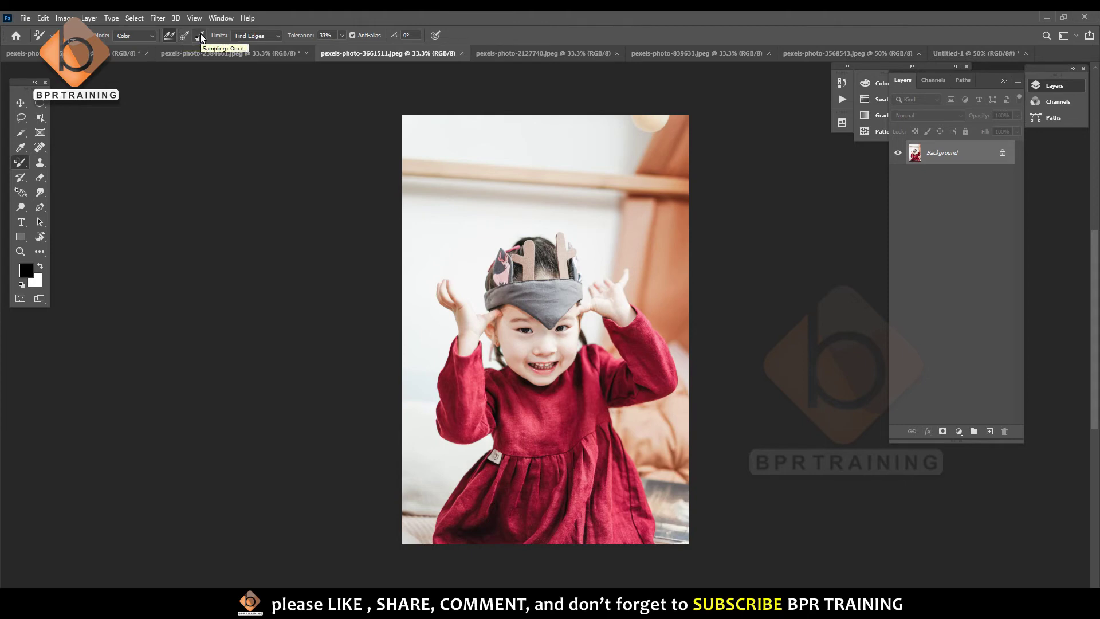
Confirm the brush mode stays Color and Limits stays Find Edges.
{"action": "left_click", "coordinate": [140, 37]}
{"action": "left_click", "coordinate": [140, 38]}
{"action": "left_click", "coordinate": [274, 36]}
{"action": "left_click", "coordinate": [275, 34]}
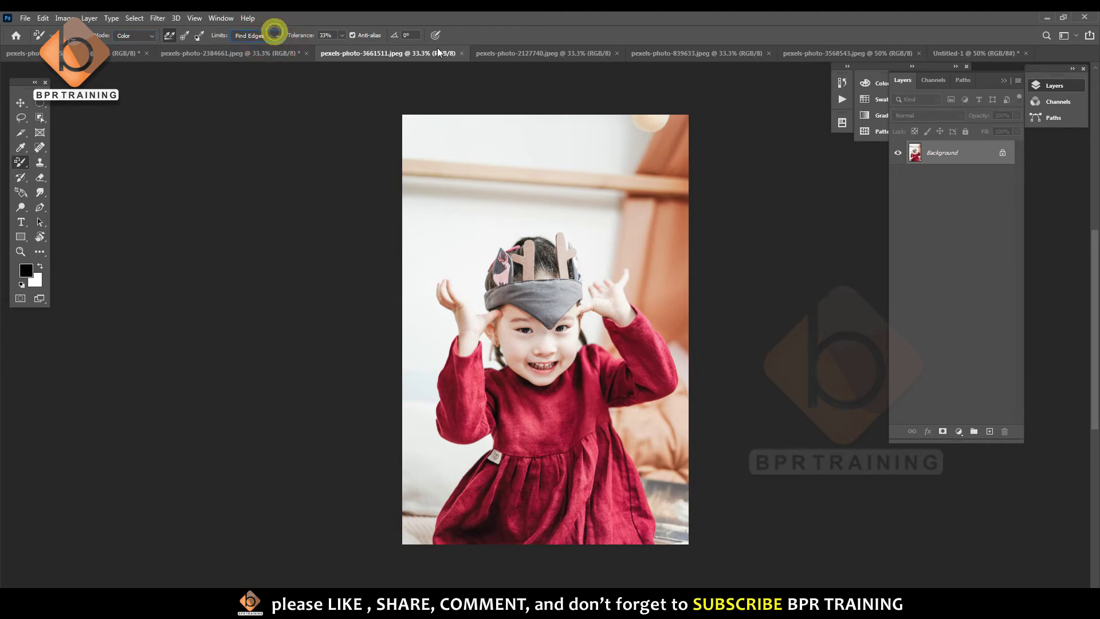
Zoom to 100% on the red dress, shrink the brush, and undo a test stroke.
{"action": "left_click", "coordinate": [542, 389], "text": "ctrl"}
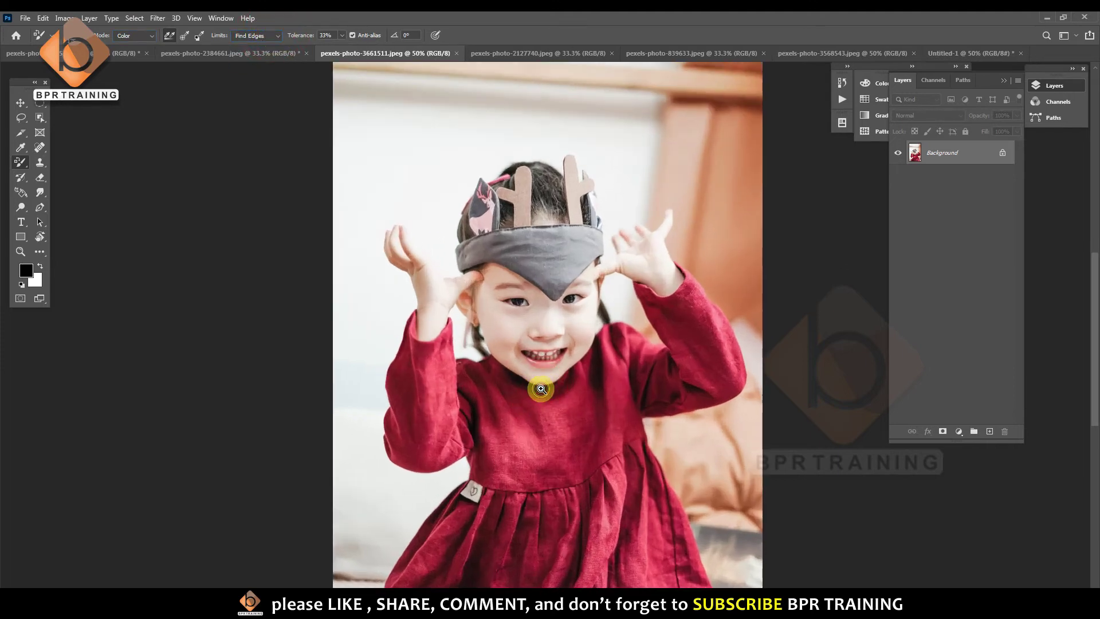
{"action": "left_click", "coordinate": [9, 168]}
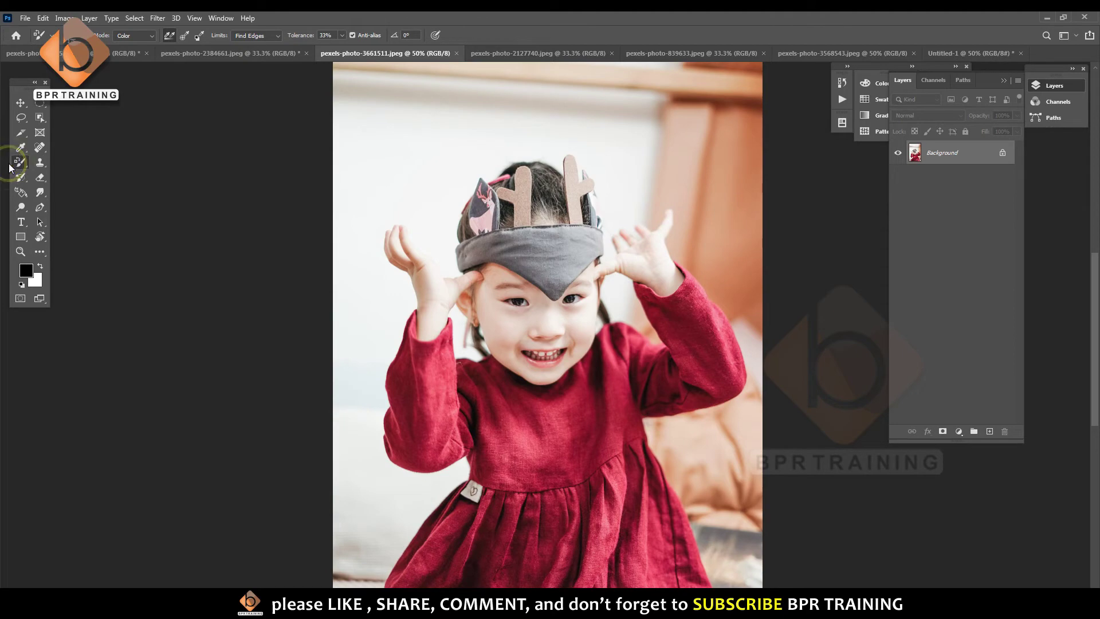
{"action": "right_click", "coordinate": [21, 164]}
{"action": "left_click", "coordinate": [21, 165]}
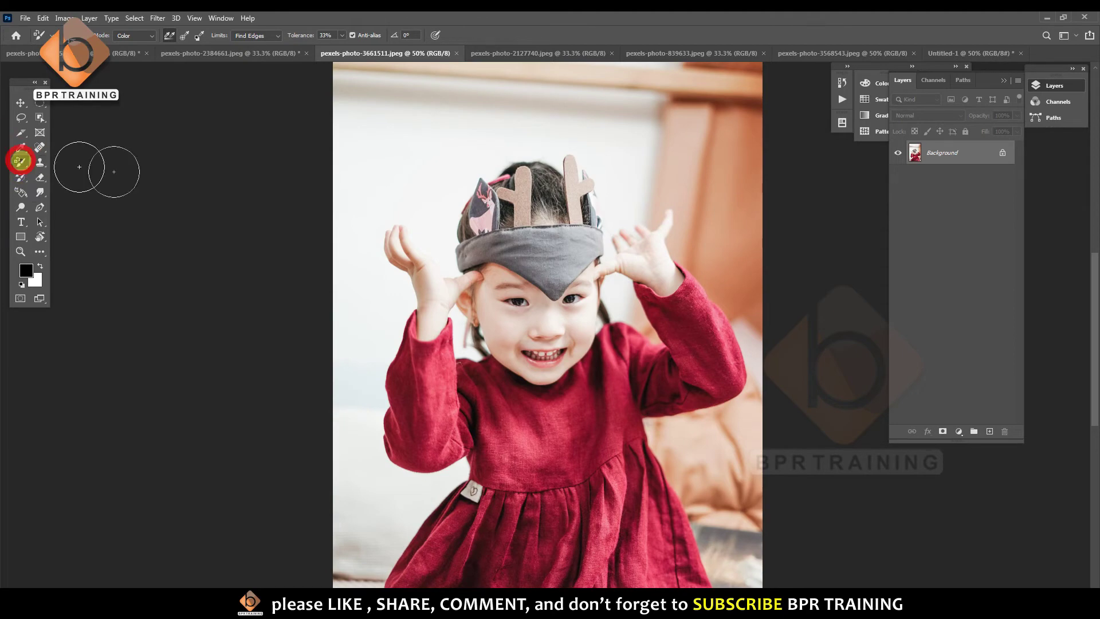
{"action": "left_click", "coordinate": [565, 338], "text": "ctrl"}
{"action": "left_click", "coordinate": [563, 384], "text": "ctrl"}
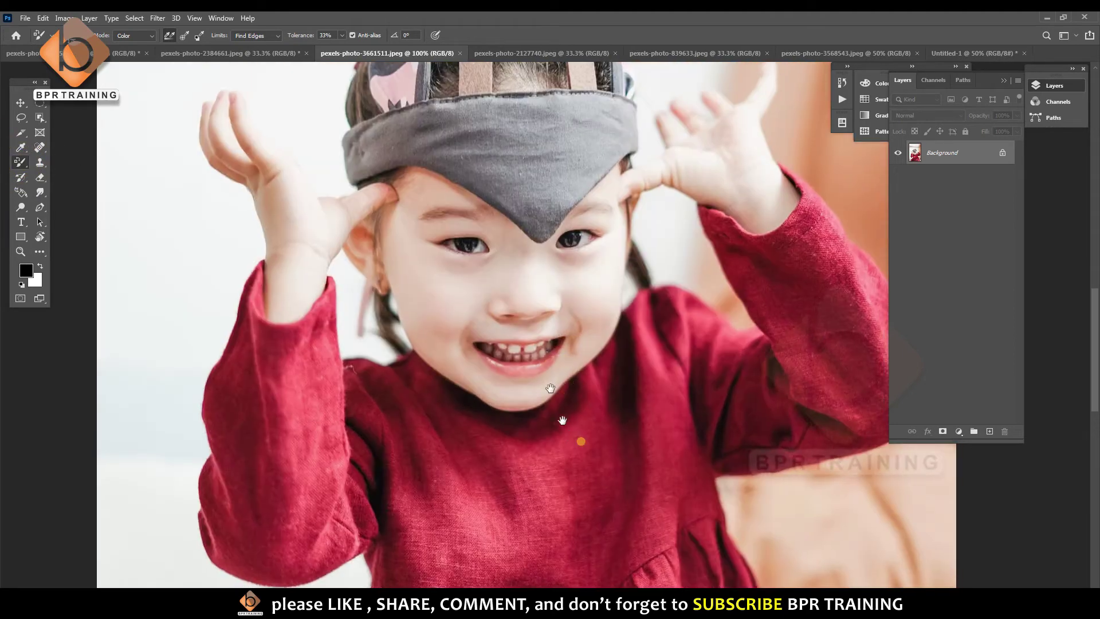
{"action": "left_click_drag", "start_coordinate": [564, 446], "coordinate": [484, 228]}
{"action": "key", "text": "Tab"}
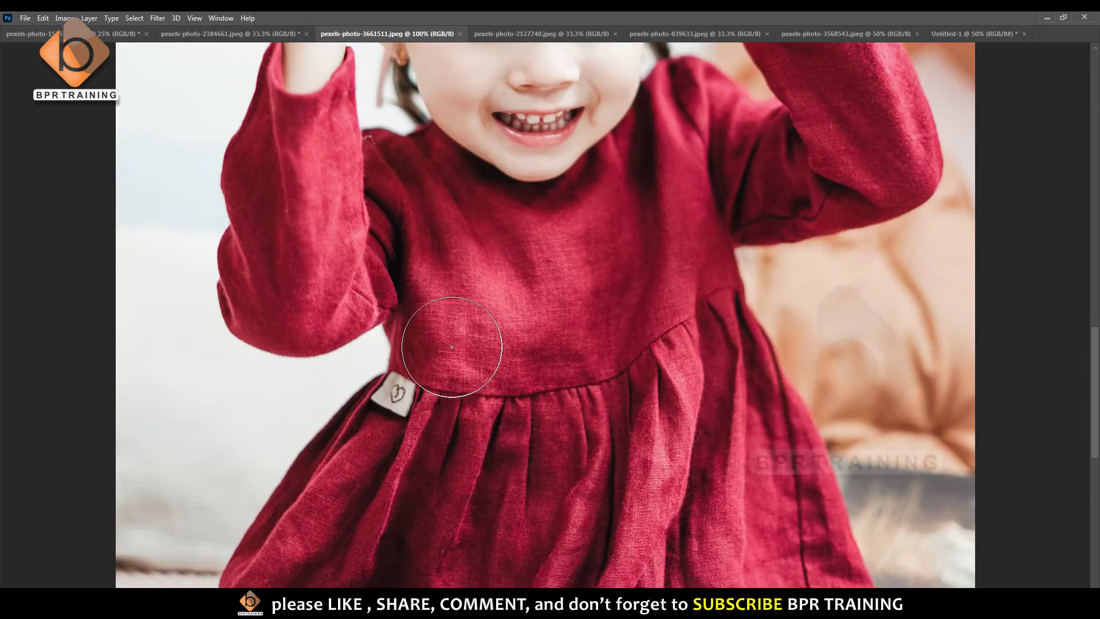
{"action": "key", "text": "bracketleft"}
{"action": "key", "text": "bracketleft"}
{"action": "key", "text": "bracketleft"}
{"action": "left_click_drag", "start_coordinate": [487, 324], "coordinate": [491, 368]}
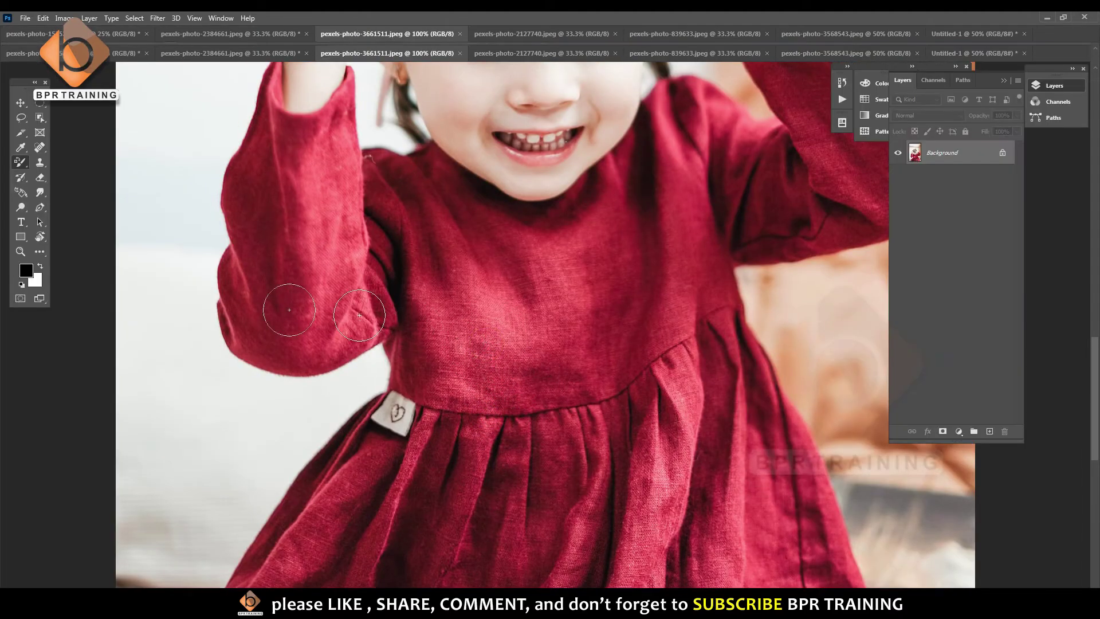
{"action": "key", "text": "ctrl+z"}
{"action": "key", "text": "Tab"}
Set the foreground colour to bright green #9cff00.
{"action": "left_click", "coordinate": [23, 271]}
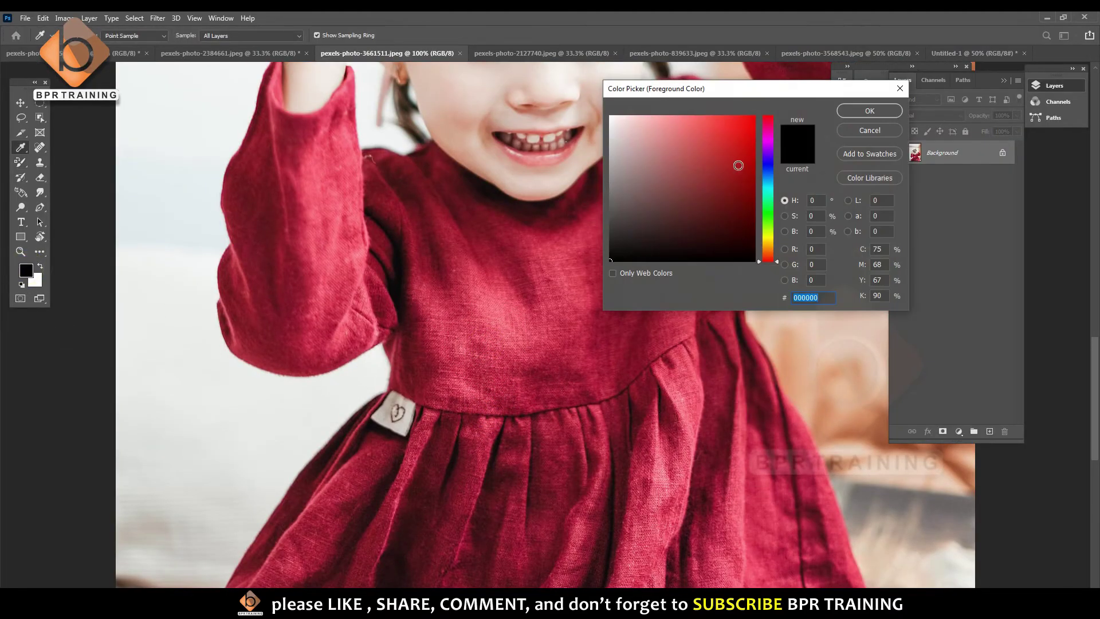
{"action": "left_click", "coordinate": [767, 228]}
{"action": "left_click_drag", "start_coordinate": [738, 160], "coordinate": [754, 116]}
{"action": "key", "text": "Return"}
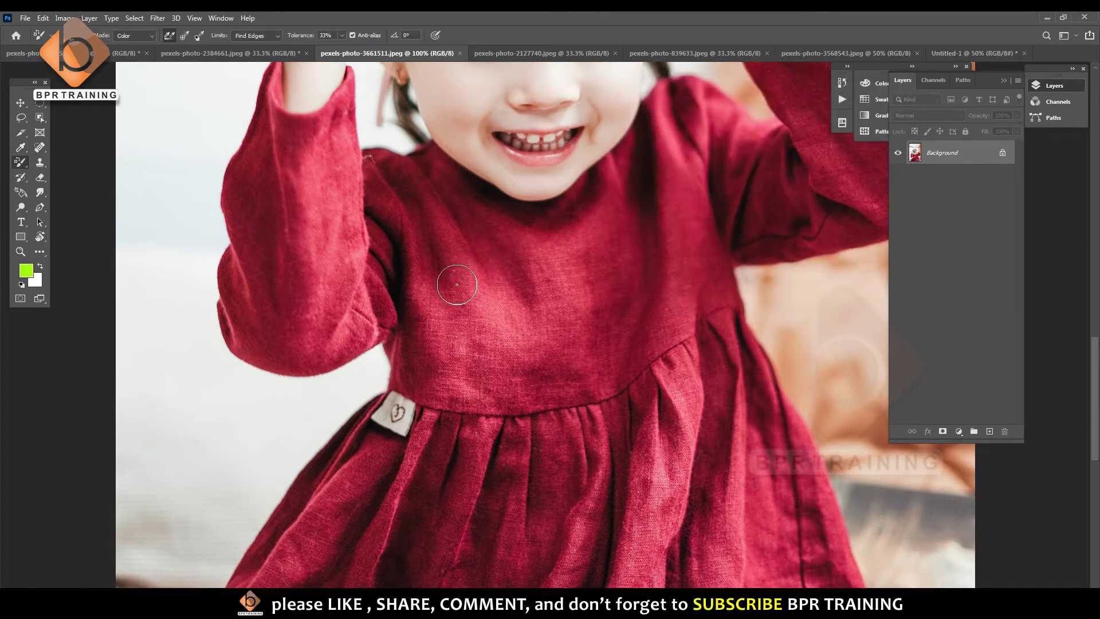
Recolour the dress chest and skirt folds green, undoing the last stray strokes.
{"action": "mouse_move", "coordinate": [456, 284]}
{"action": "left_mouse_down"}
{"action": "mouse_move", "coordinate": [476, 366]}
{"action": "mouse_move", "coordinate": [459, 403]}
{"action": "mouse_move", "coordinate": [506, 363]}
{"action": "left_mouse_up"}
{"action": "left_click_drag", "start_coordinate": [466, 258], "coordinate": [549, 252]}
{"action": "mouse_move", "coordinate": [464, 276]}
{"action": "left_mouse_down"}
{"action": "mouse_move", "coordinate": [484, 381]}
{"action": "mouse_move", "coordinate": [582, 385]}
{"action": "mouse_move", "coordinate": [571, 337]}
{"action": "mouse_move", "coordinate": [624, 201]}
{"action": "mouse_move", "coordinate": [684, 272]}
{"action": "mouse_move", "coordinate": [688, 356]}
{"action": "mouse_move", "coordinate": [725, 287]}
{"action": "mouse_move", "coordinate": [726, 368]}
{"action": "mouse_move", "coordinate": [766, 427]}
{"action": "mouse_move", "coordinate": [723, 252]}
{"action": "left_mouse_up"}
{"action": "mouse_move", "coordinate": [640, 355]}
{"action": "left_mouse_down"}
{"action": "mouse_move", "coordinate": [602, 153]}
{"action": "mouse_move", "coordinate": [659, 321]}
{"action": "mouse_move", "coordinate": [645, 215]}
{"action": "mouse_move", "coordinate": [685, 192]}
{"action": "mouse_move", "coordinate": [696, 163]}
{"action": "mouse_move", "coordinate": [733, 222]}
{"action": "mouse_move", "coordinate": [791, 393]}
{"action": "mouse_move", "coordinate": [719, 258]}
{"action": "mouse_move", "coordinate": [812, 443]}
{"action": "mouse_move", "coordinate": [834, 533]}
{"action": "mouse_move", "coordinate": [756, 398]}
{"action": "mouse_move", "coordinate": [808, 508]}
{"action": "left_mouse_up"}
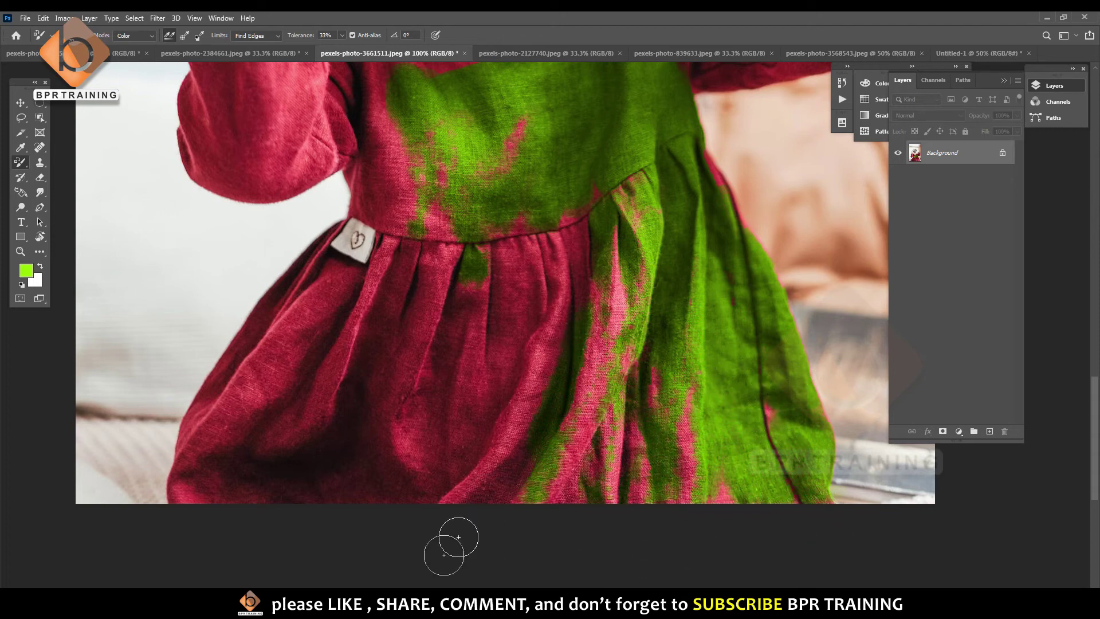
{"action": "left_click_drag", "start_coordinate": [447, 535], "coordinate": [518, 394]}
{"action": "mouse_move", "coordinate": [504, 459]}
{"action": "left_mouse_down"}
{"action": "mouse_move", "coordinate": [516, 248]}
{"action": "mouse_move", "coordinate": [430, 280]}
{"action": "mouse_move", "coordinate": [427, 357]}
{"action": "mouse_move", "coordinate": [340, 341]}
{"action": "mouse_move", "coordinate": [442, 206]}
{"action": "mouse_move", "coordinate": [325, 307]}
{"action": "mouse_move", "coordinate": [287, 440]}
{"action": "mouse_move", "coordinate": [206, 496]}
{"action": "mouse_move", "coordinate": [297, 481]}
{"action": "mouse_move", "coordinate": [194, 518]}
{"action": "mouse_move", "coordinate": [314, 266]}
{"action": "mouse_move", "coordinate": [172, 473]}
{"action": "left_mouse_up"}
{"action": "mouse_move", "coordinate": [172, 473]}
{"action": "left_mouse_down"}
{"action": "mouse_move", "coordinate": [247, 343]}
{"action": "mouse_move", "coordinate": [191, 409]}
{"action": "left_mouse_up"}
{"action": "left_click_drag", "start_coordinate": [192, 409], "coordinate": [327, 228]}
{"action": "key", "text": "ctrl+z"}
{"action": "key", "text": "ctrl+z"}
{"action": "key", "text": "ctrl+z"}
Repaint the left, middle and right skirt folds and the left shoulder edge green.
{"action": "left_click_drag", "start_coordinate": [287, 448], "coordinate": [319, 479]}
{"action": "mouse_move", "coordinate": [473, 306]}
{"action": "left_mouse_down"}
{"action": "mouse_move", "coordinate": [550, 209]}
{"action": "mouse_move", "coordinate": [599, 216]}
{"action": "mouse_move", "coordinate": [644, 184]}
{"action": "mouse_move", "coordinate": [749, 539]}
{"action": "mouse_move", "coordinate": [738, 293]}
{"action": "mouse_move", "coordinate": [803, 454]}
{"action": "mouse_move", "coordinate": [719, 245]}
{"action": "mouse_move", "coordinate": [708, 166]}
{"action": "mouse_move", "coordinate": [667, 237]}
{"action": "mouse_move", "coordinate": [641, 213]}
{"action": "left_mouse_up"}
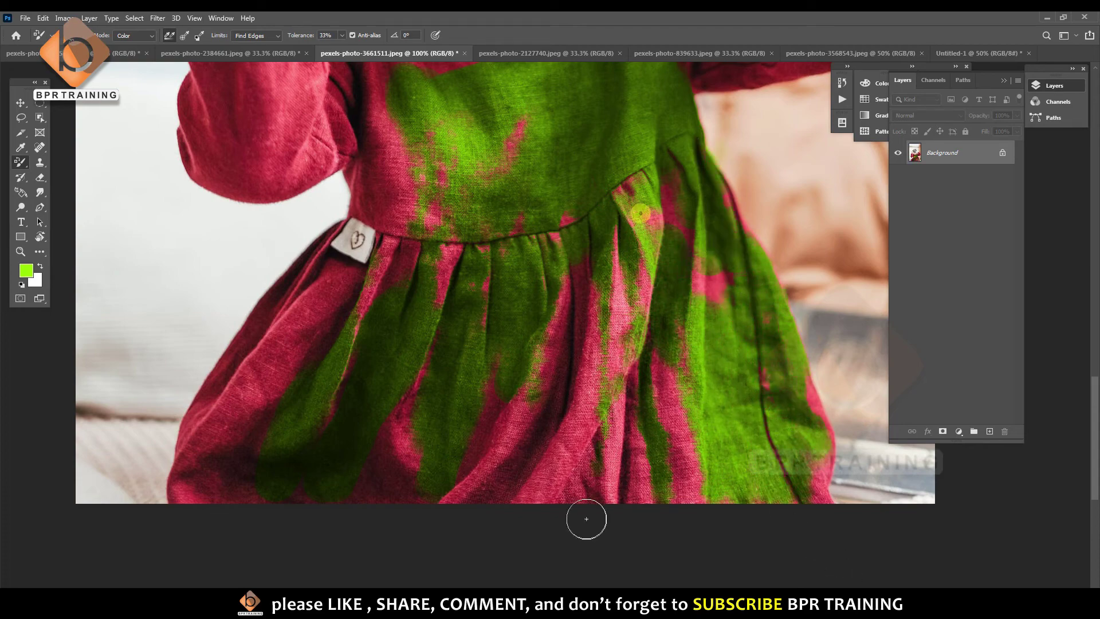
{"action": "left_click_drag", "start_coordinate": [401, 189], "coordinate": [447, 338]}
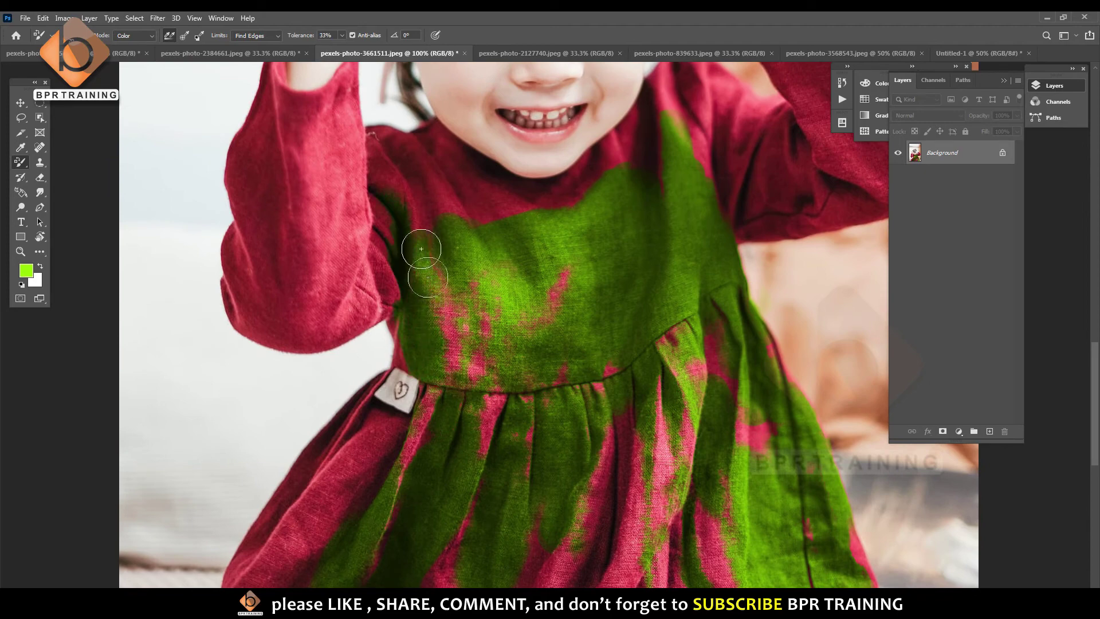
{"action": "mouse_move", "coordinate": [421, 249]}
{"action": "left_mouse_down"}
{"action": "mouse_move", "coordinate": [393, 209]}
{"action": "mouse_move", "coordinate": [351, 203]}
{"action": "mouse_move", "coordinate": [368, 214]}
{"action": "mouse_move", "coordinate": [345, 259]}
{"action": "mouse_move", "coordinate": [335, 246]}
{"action": "mouse_move", "coordinate": [285, 330]}
{"action": "mouse_move", "coordinate": [301, 252]}
{"action": "mouse_move", "coordinate": [307, 404]}
{"action": "mouse_move", "coordinate": [279, 357]}
{"action": "mouse_move", "coordinate": [338, 441]}
{"action": "mouse_move", "coordinate": [372, 341]}
{"action": "mouse_move", "coordinate": [401, 374]}
{"action": "mouse_move", "coordinate": [322, 458]}
{"action": "left_mouse_up"}
{"action": "scroll", "coordinate": [332, 218], "scroll_direction": "up", "scroll_amount": 3}
{"action": "scroll", "coordinate": [332, 218], "scroll_direction": "left", "scroll_amount": 1}
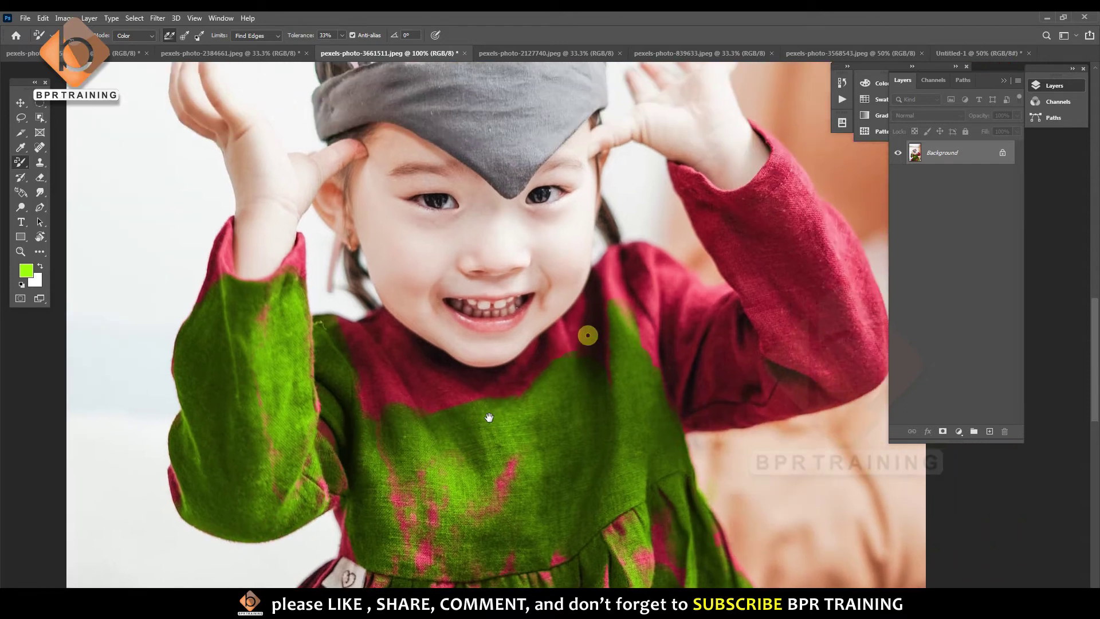
{"action": "scroll", "coordinate": [587, 334], "scroll_direction": "up", "scroll_amount": 3}
Turn the right bodice edge and red sleeve green, then sample a paler green.
{"action": "mouse_move", "coordinate": [587, 334]}
{"action": "left_mouse_down"}
{"action": "mouse_move", "coordinate": [614, 312]}
{"action": "mouse_move", "coordinate": [682, 393]}
{"action": "mouse_move", "coordinate": [639, 270]}
{"action": "mouse_move", "coordinate": [768, 326]}
{"action": "mouse_move", "coordinate": [739, 235]}
{"action": "mouse_move", "coordinate": [709, 221]}
{"action": "mouse_move", "coordinate": [695, 191]}
{"action": "mouse_move", "coordinate": [744, 228]}
{"action": "mouse_move", "coordinate": [737, 202]}
{"action": "mouse_move", "coordinate": [773, 173]}
{"action": "left_mouse_up"}
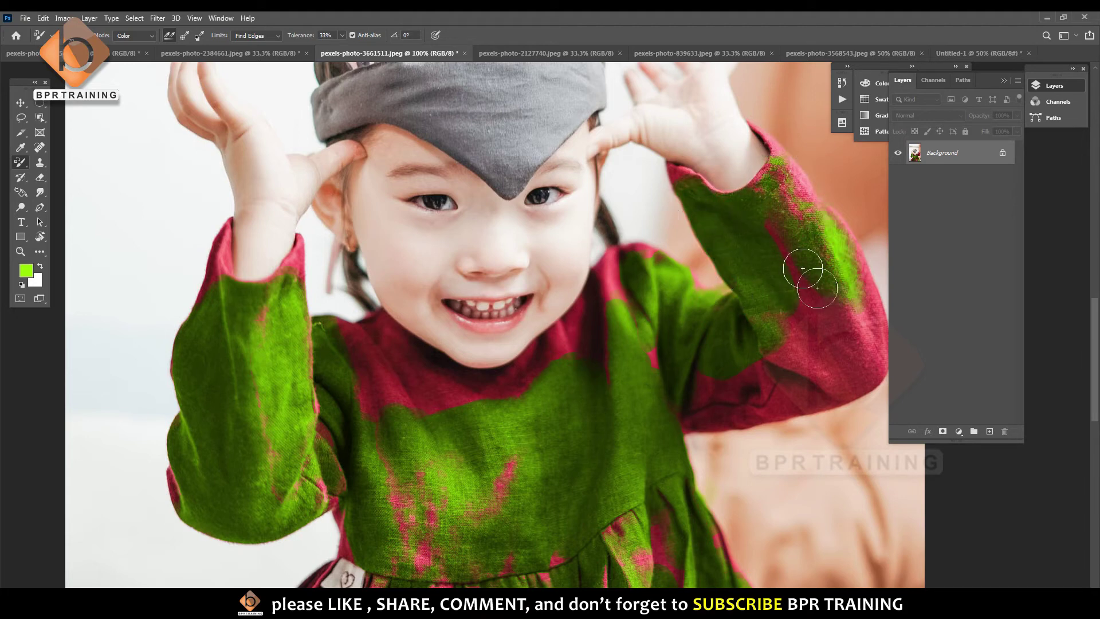
{"action": "mouse_move", "coordinate": [811, 265]}
{"action": "left_mouse_down"}
{"action": "mouse_move", "coordinate": [740, 234]}
{"action": "mouse_move", "coordinate": [749, 216]}
{"action": "mouse_move", "coordinate": [779, 344]}
{"action": "left_mouse_up"}
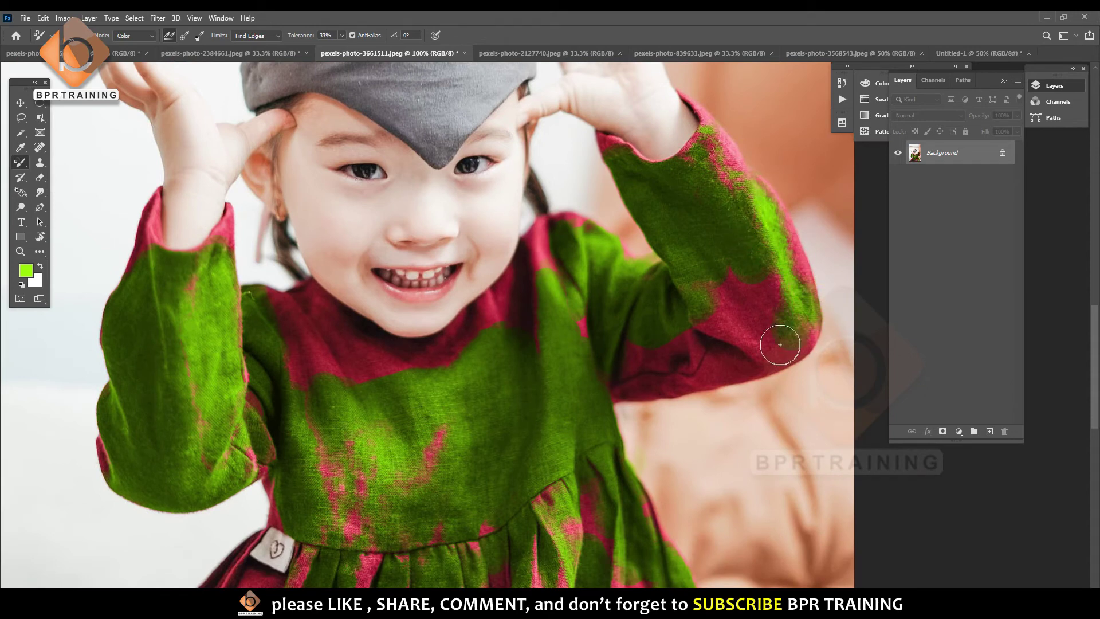
{"action": "mouse_move", "coordinate": [731, 258]}
{"action": "left_mouse_down"}
{"action": "mouse_move", "coordinate": [665, 326]}
{"action": "mouse_move", "coordinate": [848, 339]}
{"action": "mouse_move", "coordinate": [587, 398]}
{"action": "left_mouse_up"}
{"action": "mouse_move", "coordinate": [844, 440]}
{"action": "left_mouse_down"}
{"action": "mouse_move", "coordinate": [798, 430]}
{"action": "mouse_move", "coordinate": [854, 363]}
{"action": "left_mouse_up"}
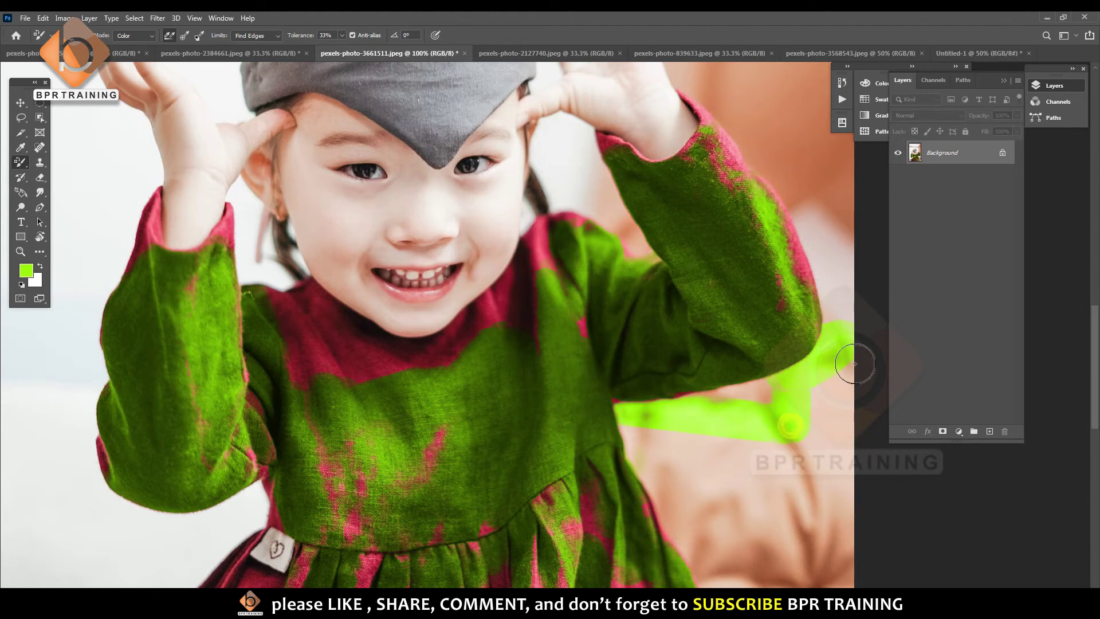
{"action": "left_click", "coordinate": [828, 364], "text": "alt"}
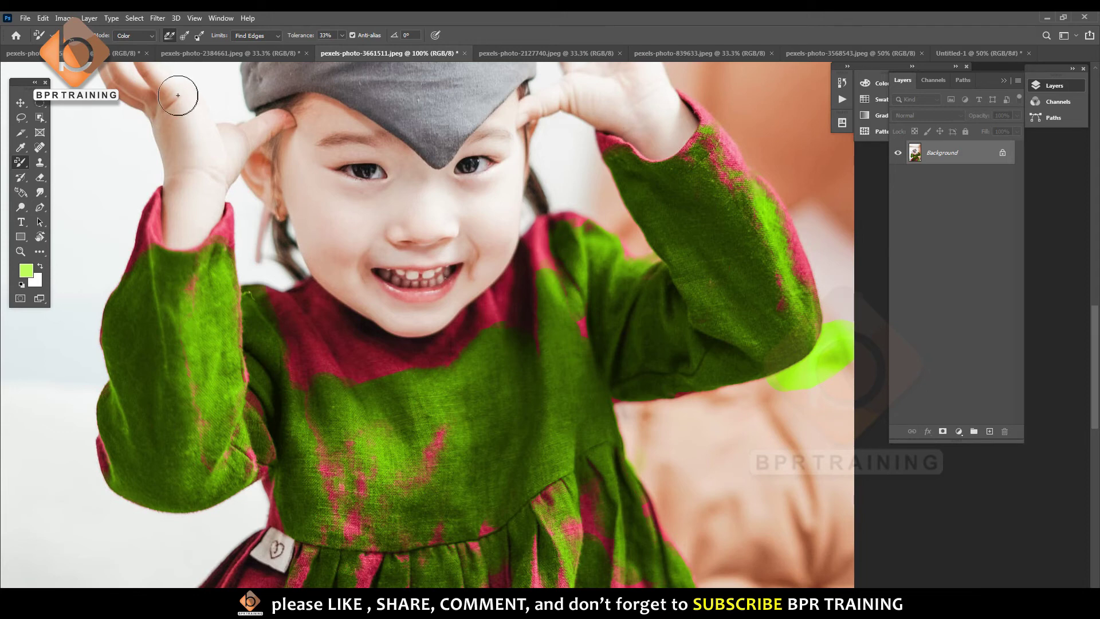
Test Once sampling on the skin, undo it, and return Sampling to Continuous.
{"action": "left_click", "coordinate": [184, 36]}
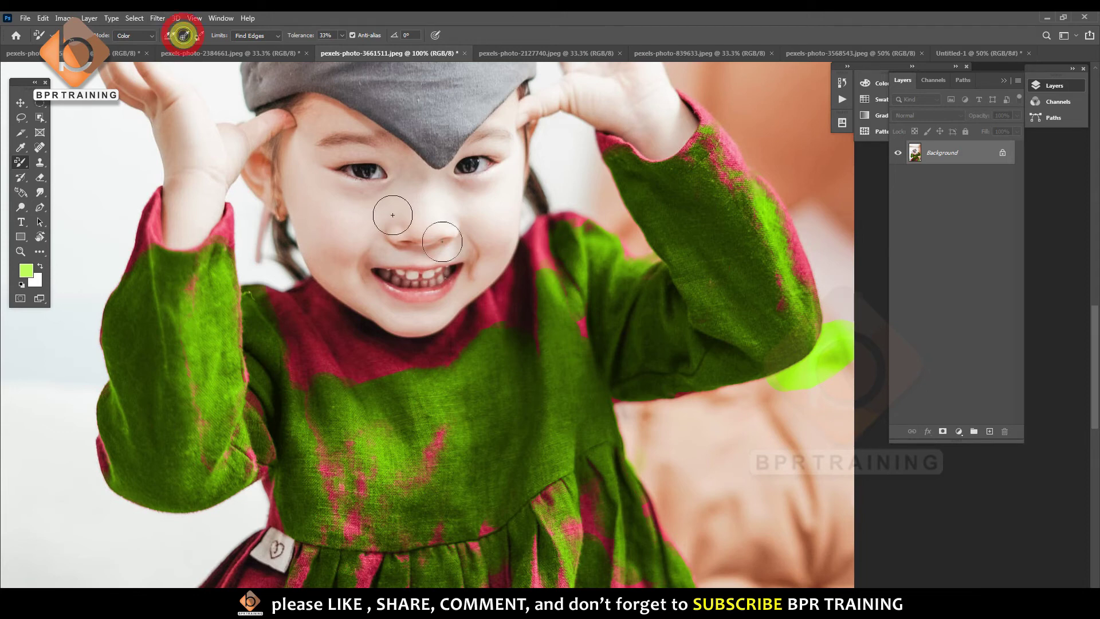
{"action": "left_click_drag", "start_coordinate": [749, 392], "coordinate": [772, 417]}
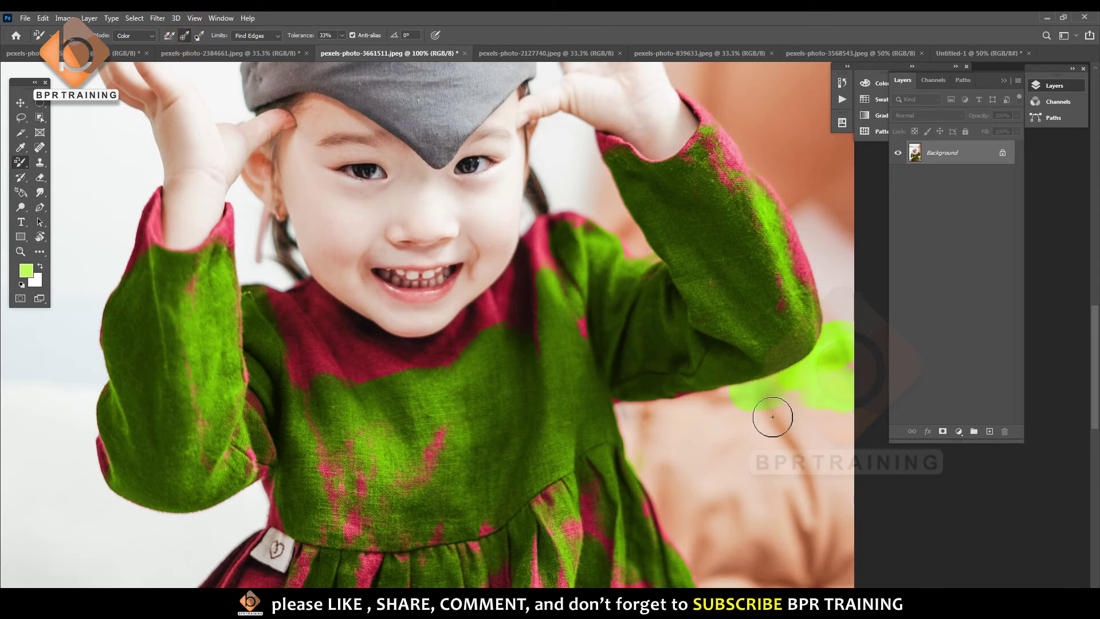
{"action": "key", "text": "ctrl+z"}
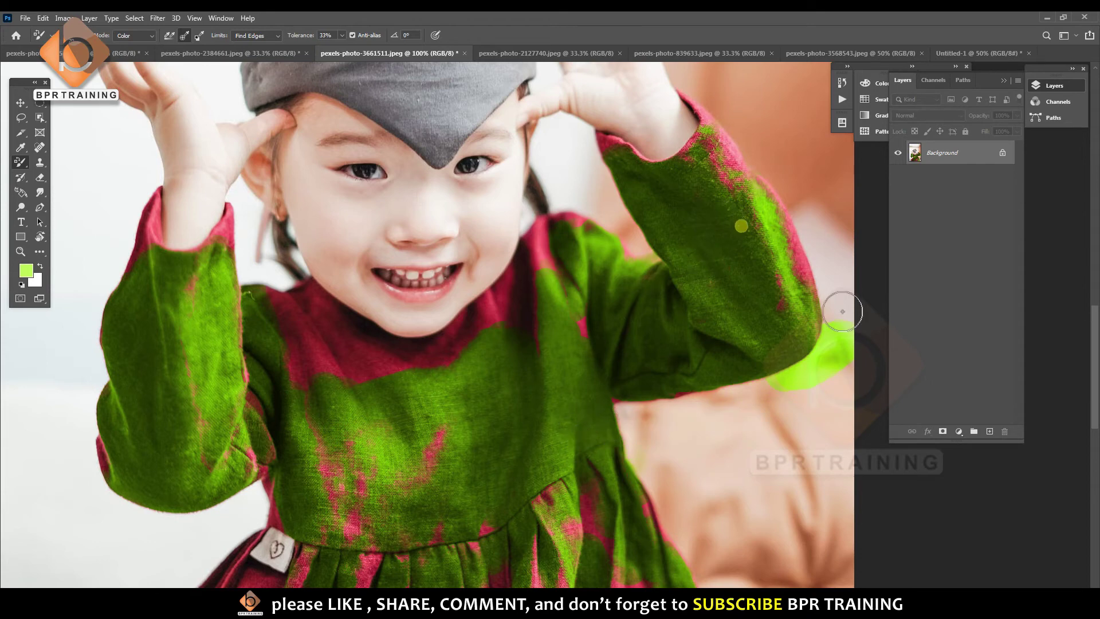
{"action": "left_click", "coordinate": [169, 36]}
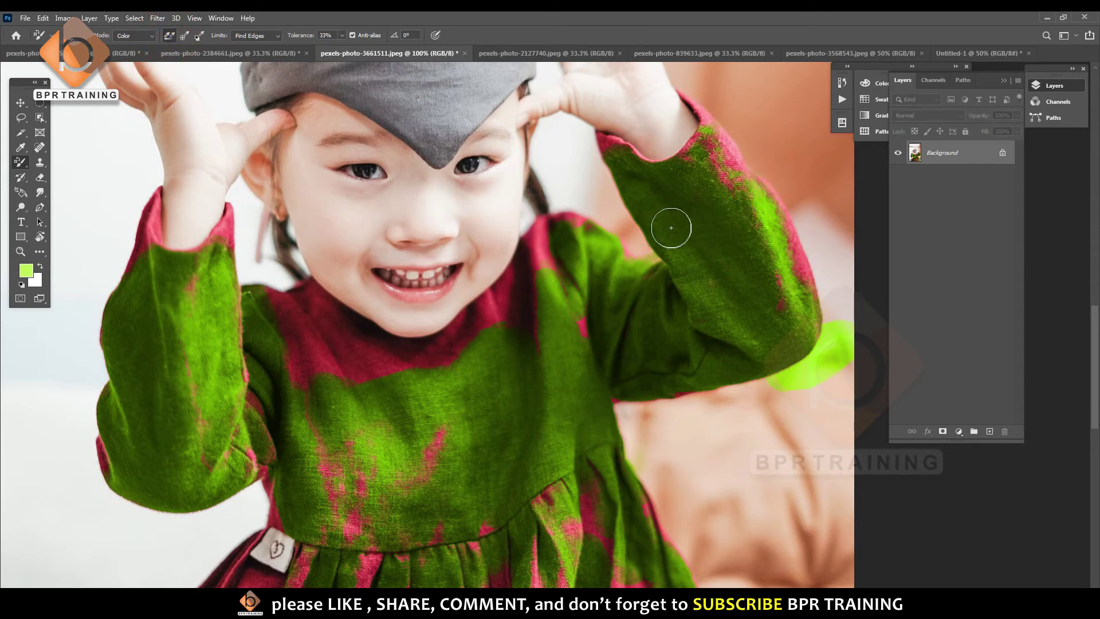
Choose a lighter green paint colour from the on-canvas colour picker.
{"action": "right_click", "coordinate": [339, 224], "text": "alt+shift"}
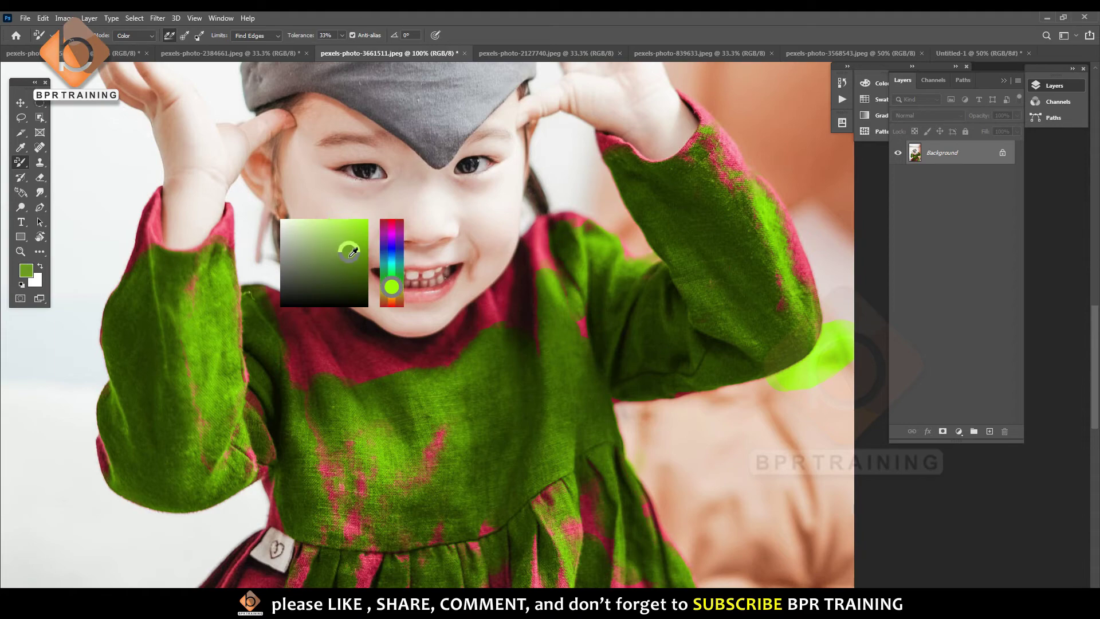
{"action": "left_click_drag", "start_coordinate": [354, 260], "coordinate": [344, 169]}
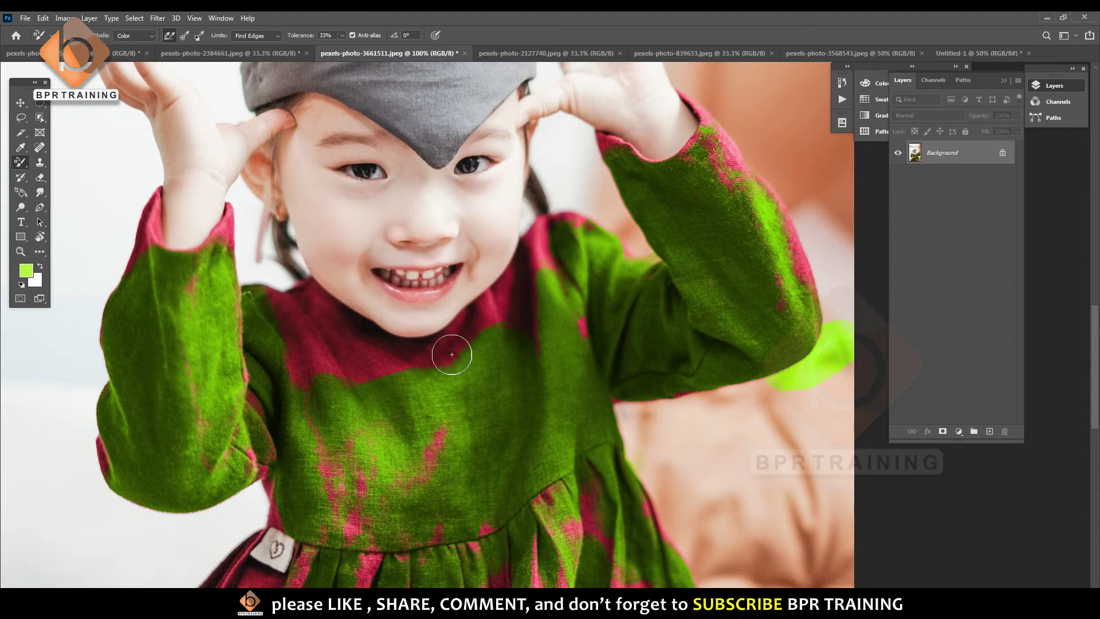
{"action": "left_click_drag", "start_coordinate": [496, 380], "coordinate": [453, 163]}
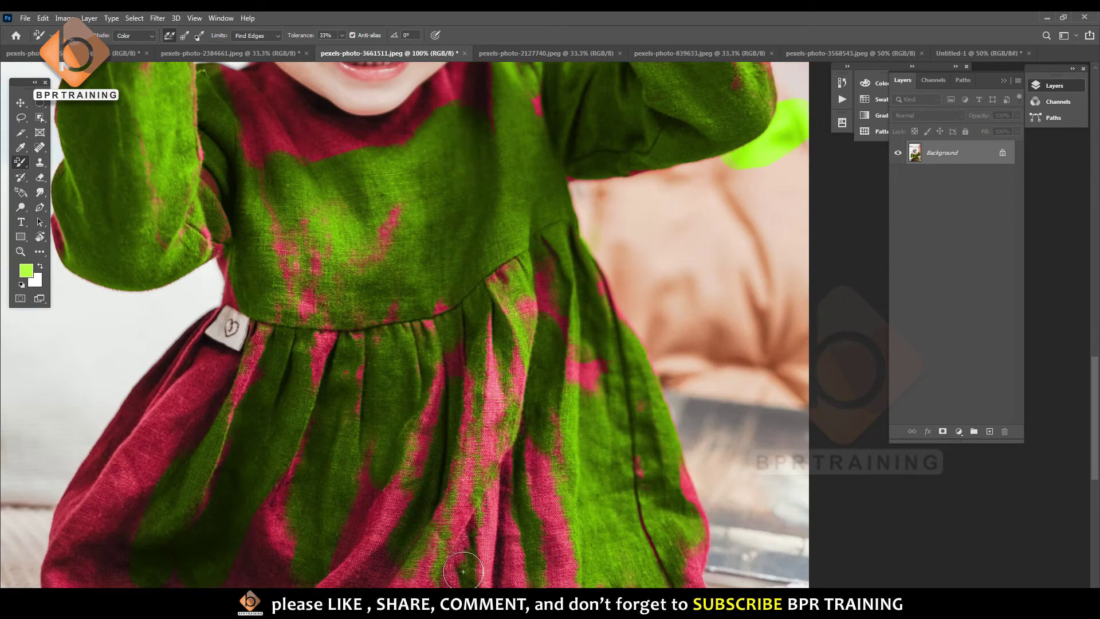
{"action": "left_click", "coordinate": [466, 516]}
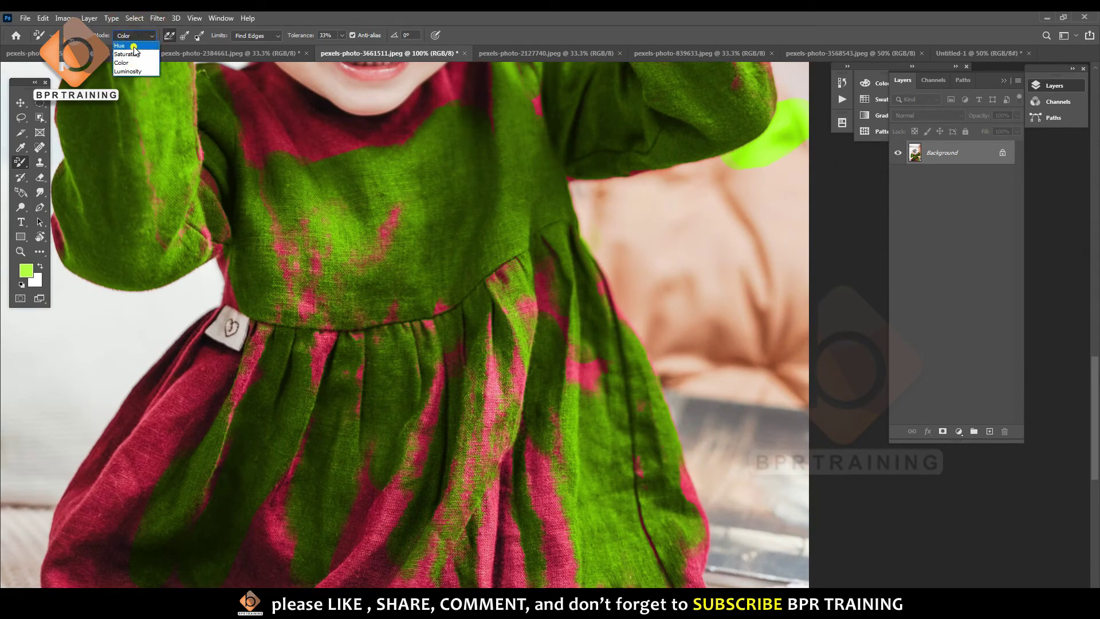
Set the colour replacement mode to Hue and zoom out on the photo.
{"action": "left_click", "coordinate": [120, 46]}
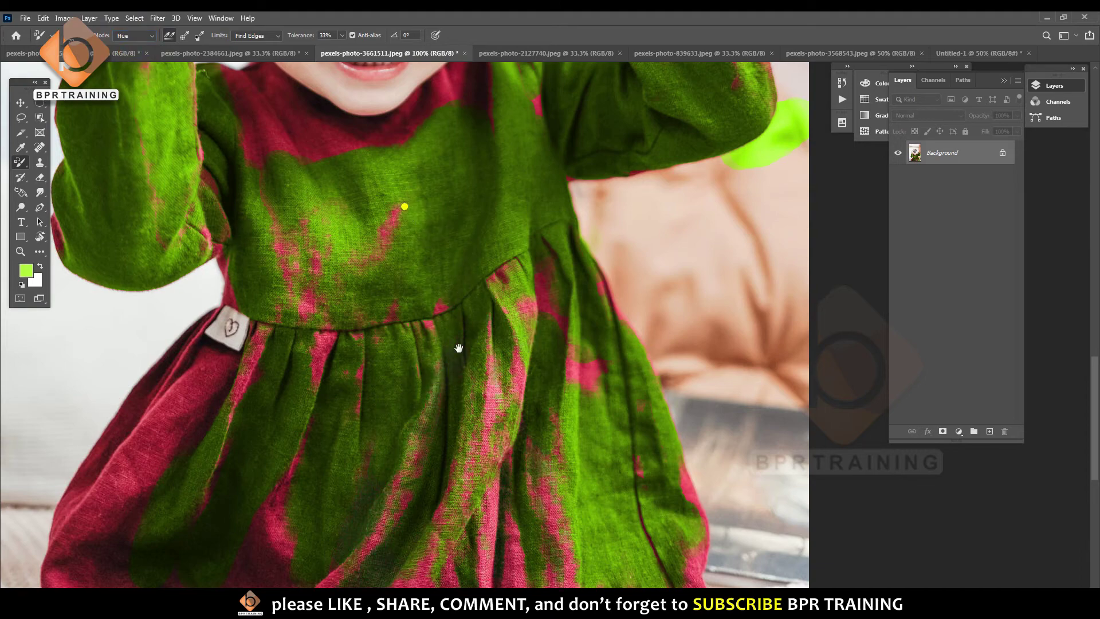
{"action": "scroll", "coordinate": [458, 348], "scroll_direction": "down", "scroll_amount": 3}
{"action": "scroll", "coordinate": [488, 538], "scroll_direction": "down", "scroll_amount": 2}
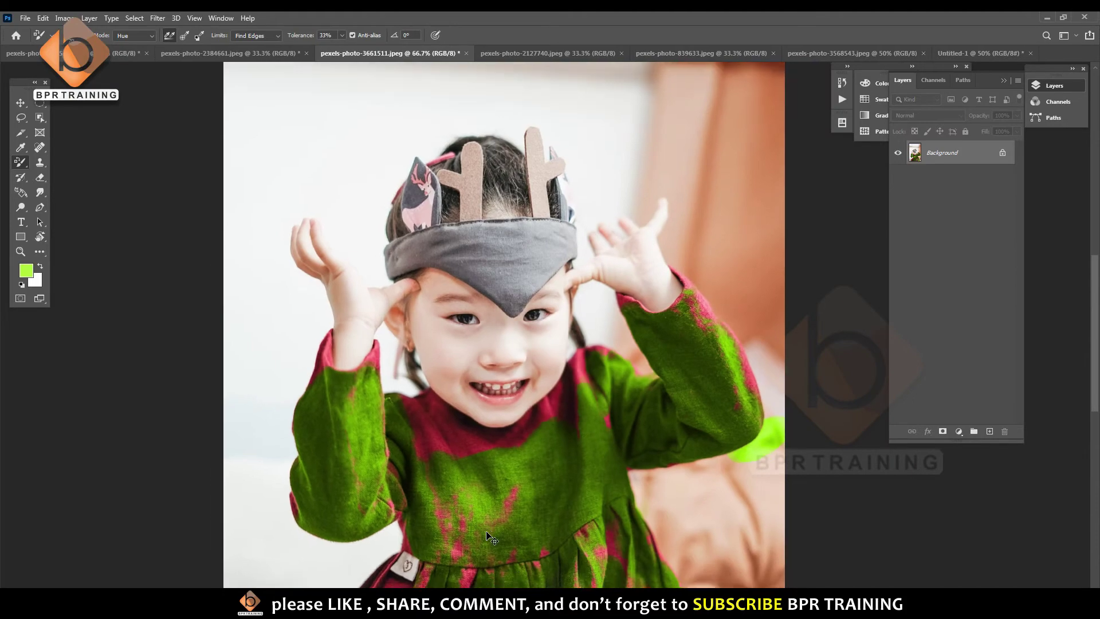
{"action": "scroll", "coordinate": [488, 537], "scroll_direction": "down", "scroll_amount": 1}
{"action": "scroll", "coordinate": [466, 445], "scroll_direction": "down", "scroll_amount": 3}
{"action": "scroll", "coordinate": [467, 344], "scroll_direction": "up", "scroll_amount": 3}
Switch to the blue sports car photo and set the blend mode back to Color.
{"action": "scroll", "coordinate": [488, 172], "scroll_direction": "up", "scroll_amount": 2}
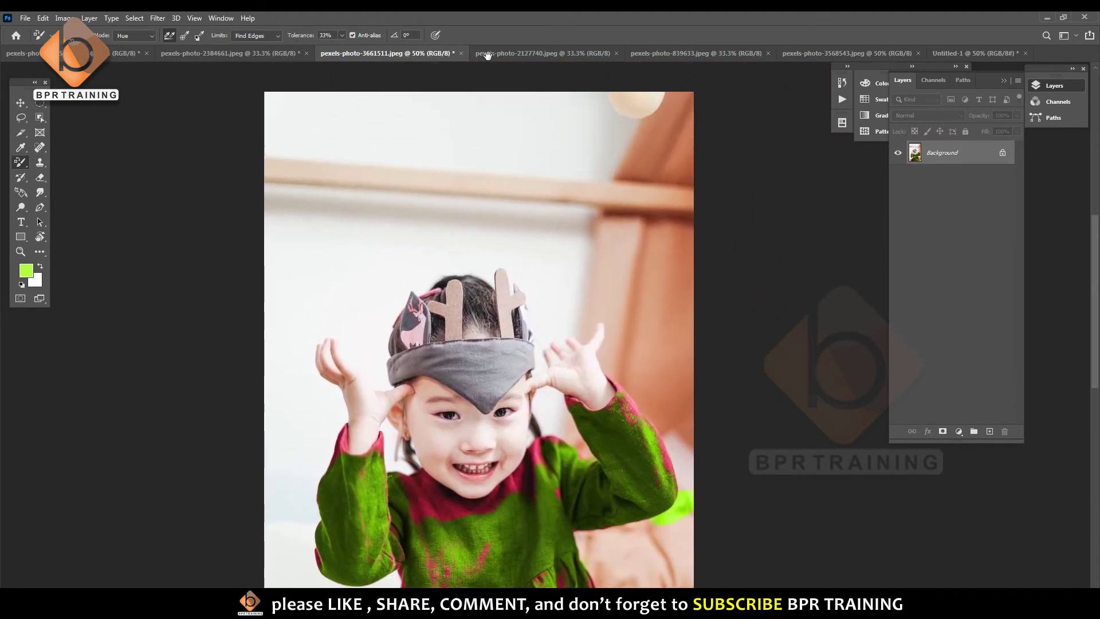
{"action": "left_click", "coordinate": [488, 53]}
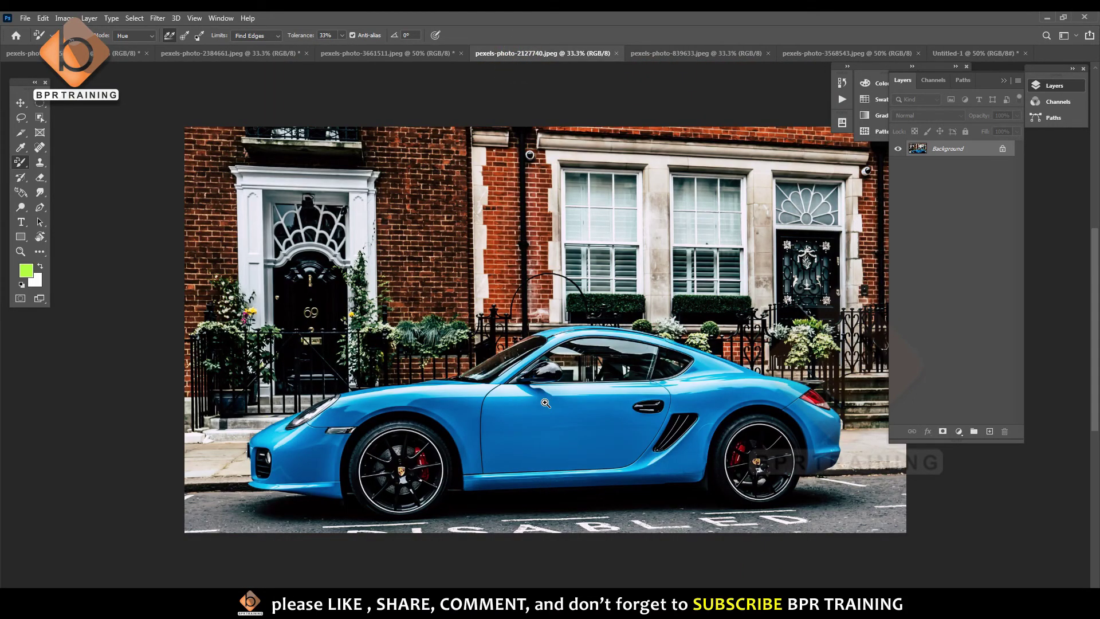
{"action": "scroll", "coordinate": [545, 402], "scroll_direction": "up", "scroll_amount": 1}
{"action": "scroll", "coordinate": [545, 401], "scroll_direction": "up", "scroll_amount": 1}
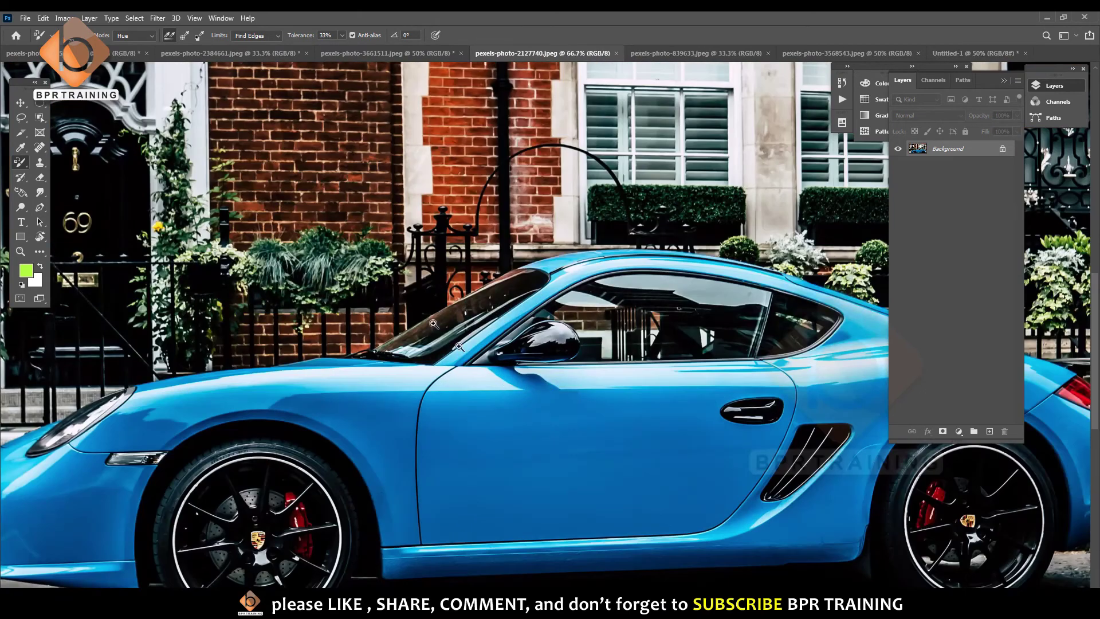
{"action": "left_click", "coordinate": [135, 35]}
{"action": "left_click", "coordinate": [134, 55]}
{"action": "scroll", "coordinate": [488, 420], "scroll_direction": "down", "scroll_amount": 2}
{"action": "scroll", "coordinate": [488, 420], "scroll_direction": "right", "scroll_amount": 2}
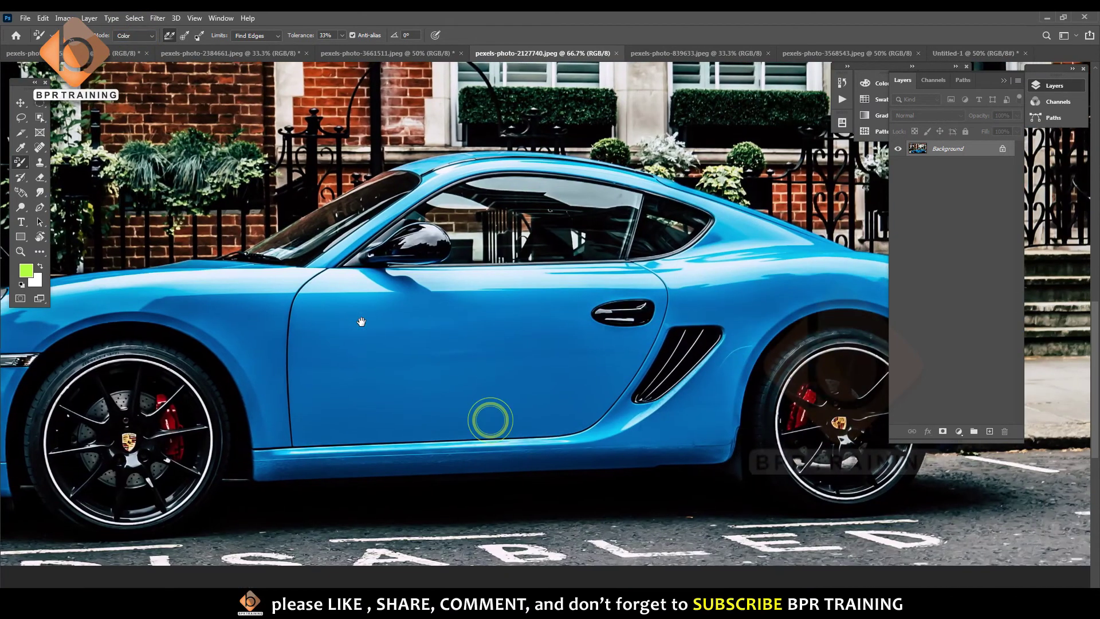
{"action": "scroll", "coordinate": [364, 339], "scroll_direction": "up", "scroll_amount": 1}
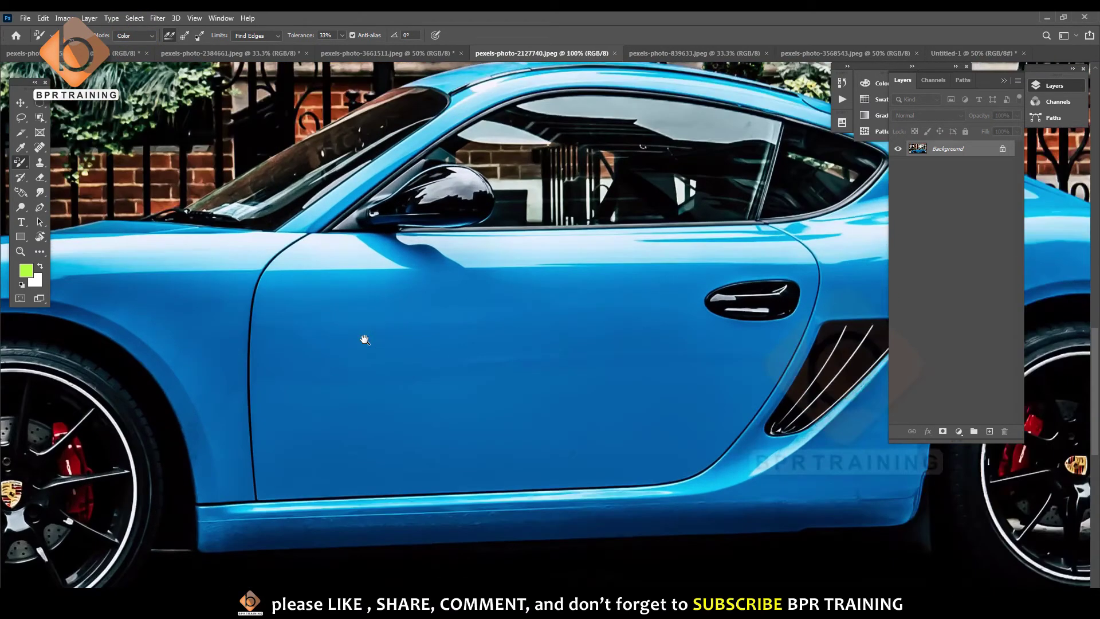
{"action": "left_click", "coordinate": [441, 321]}
Paint the car's upper door, door gaps and lower door edge lime green.
{"action": "mouse_move", "coordinate": [417, 303]}
{"action": "left_mouse_down"}
{"action": "mouse_move", "coordinate": [577, 304]}
{"action": "mouse_move", "coordinate": [412, 324]}
{"action": "left_mouse_up"}
{"action": "left_click_drag", "start_coordinate": [358, 290], "coordinate": [483, 271]}
{"action": "mouse_move", "coordinate": [800, 260]}
{"action": "left_mouse_down"}
{"action": "mouse_move", "coordinate": [650, 286]}
{"action": "mouse_move", "coordinate": [535, 280]}
{"action": "left_mouse_up"}
{"action": "left_click_drag", "start_coordinate": [592, 309], "coordinate": [641, 256]}
{"action": "left_click_drag", "start_coordinate": [641, 399], "coordinate": [525, 422]}
{"action": "left_click_drag", "start_coordinate": [600, 321], "coordinate": [513, 364]}
{"action": "mouse_move", "coordinate": [374, 269]}
{"action": "left_mouse_down"}
{"action": "mouse_move", "coordinate": [301, 250]}
{"action": "mouse_move", "coordinate": [353, 262]}
{"action": "left_mouse_up"}
{"action": "mouse_move", "coordinate": [303, 489]}
{"action": "left_mouse_down"}
{"action": "mouse_move", "coordinate": [466, 454]}
{"action": "mouse_move", "coordinate": [540, 417]}
{"action": "mouse_move", "coordinate": [699, 442]}
{"action": "mouse_move", "coordinate": [683, 467]}
{"action": "left_mouse_up"}
Repaint the blue by the door handle, rocker panel and bodywork ahead of the door.
{"action": "mouse_move", "coordinate": [775, 381]}
{"action": "left_mouse_down"}
{"action": "mouse_move", "coordinate": [725, 361]}
{"action": "mouse_move", "coordinate": [658, 432]}
{"action": "mouse_move", "coordinate": [755, 337]}
{"action": "left_mouse_up"}
{"action": "mouse_move", "coordinate": [676, 319]}
{"action": "left_mouse_down"}
{"action": "mouse_move", "coordinate": [712, 339]}
{"action": "mouse_move", "coordinate": [829, 314]}
{"action": "mouse_move", "coordinate": [827, 305]}
{"action": "mouse_move", "coordinate": [808, 349]}
{"action": "mouse_move", "coordinate": [762, 380]}
{"action": "mouse_move", "coordinate": [762, 459]}
{"action": "left_mouse_up"}
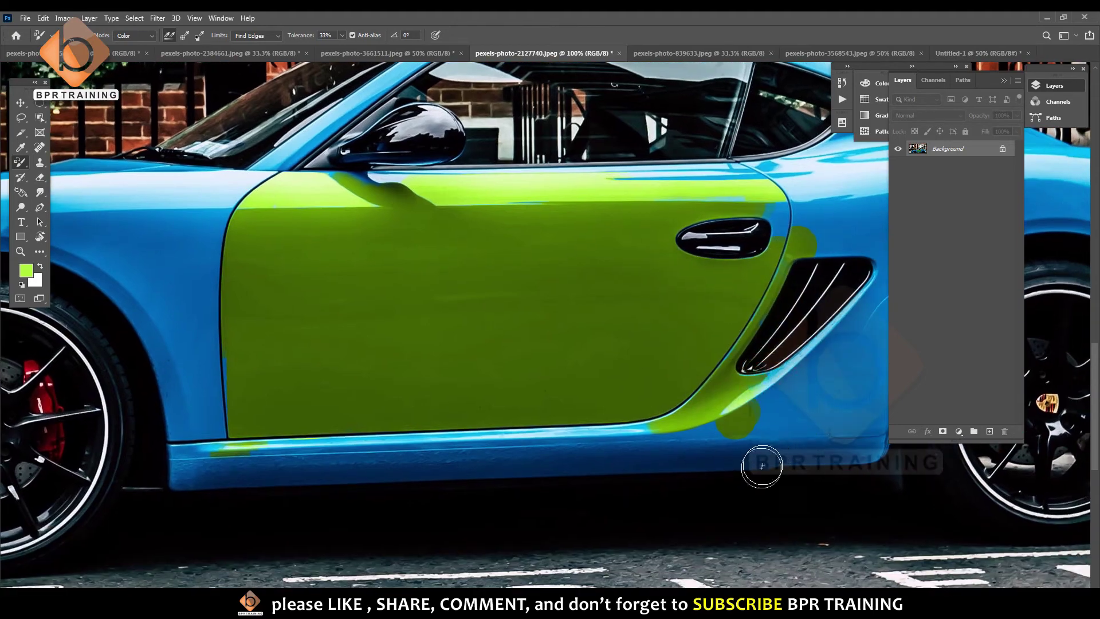
{"action": "mouse_move", "coordinate": [365, 471]}
{"action": "left_mouse_down"}
{"action": "mouse_move", "coordinate": [678, 437]}
{"action": "mouse_move", "coordinate": [248, 452]}
{"action": "mouse_move", "coordinate": [386, 451]}
{"action": "left_mouse_up"}
{"action": "mouse_move", "coordinate": [202, 432]}
{"action": "left_mouse_down"}
{"action": "mouse_move", "coordinate": [235, 437]}
{"action": "mouse_move", "coordinate": [179, 474]}
{"action": "mouse_move", "coordinate": [221, 319]}
{"action": "mouse_move", "coordinate": [177, 393]}
{"action": "mouse_move", "coordinate": [187, 413]}
{"action": "left_mouse_up"}
{"action": "mouse_move", "coordinate": [104, 219]}
{"action": "left_mouse_down"}
{"action": "mouse_move", "coordinate": [163, 177]}
{"action": "mouse_move", "coordinate": [272, 179]}
{"action": "mouse_move", "coordinate": [180, 206]}
{"action": "mouse_move", "coordinate": [240, 191]}
{"action": "left_mouse_up"}
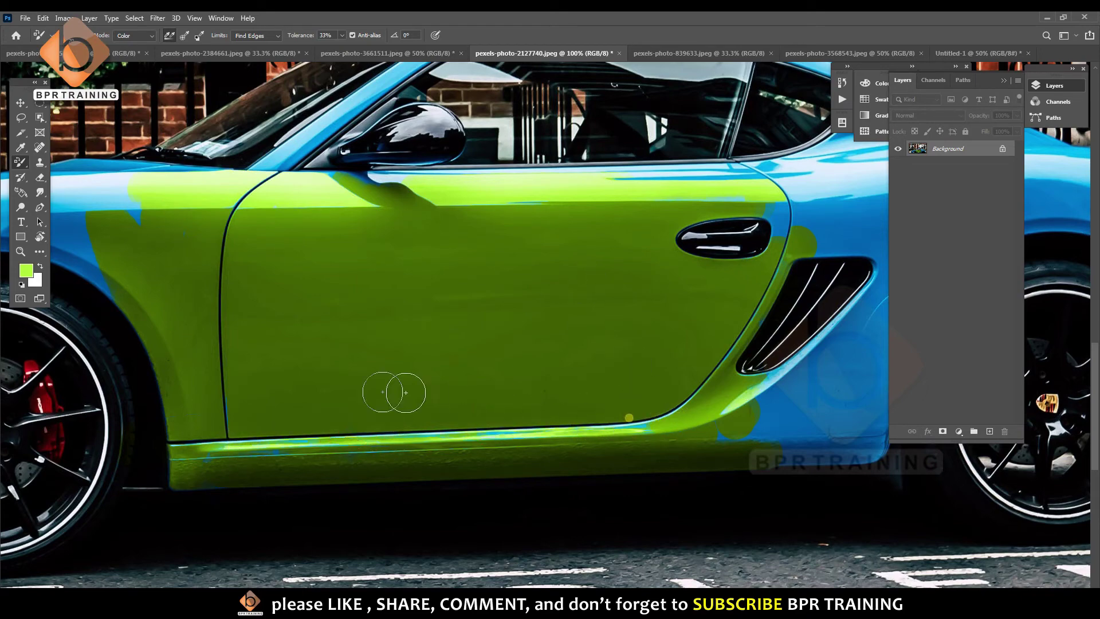
Paint the rear fender, vent strip, rear wheel arch and bumper edge green.
{"action": "left_click_drag", "start_coordinate": [842, 397], "coordinate": [479, 463]}
{"action": "mouse_move", "coordinate": [528, 347]}
{"action": "left_mouse_down"}
{"action": "mouse_move", "coordinate": [544, 281]}
{"action": "mouse_move", "coordinate": [521, 435]}
{"action": "mouse_move", "coordinate": [473, 476]}
{"action": "left_mouse_up"}
{"action": "mouse_move", "coordinate": [483, 515]}
{"action": "left_mouse_down"}
{"action": "mouse_move", "coordinate": [459, 466]}
{"action": "mouse_move", "coordinate": [408, 503]}
{"action": "left_mouse_up"}
{"action": "left_click_drag", "start_coordinate": [367, 464], "coordinate": [419, 438]}
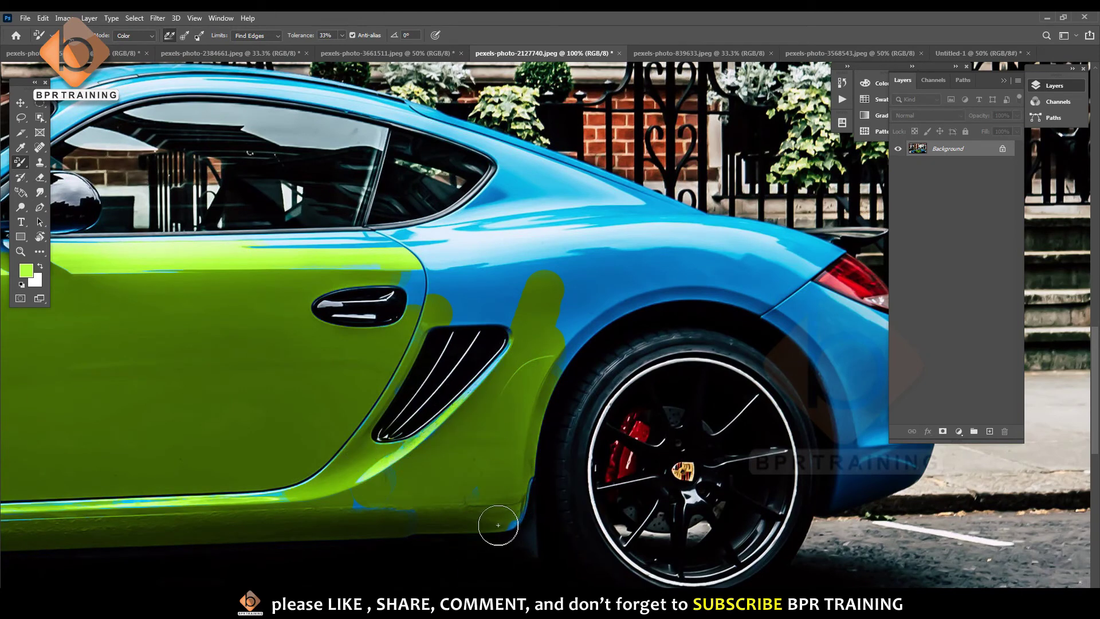
{"action": "mouse_move", "coordinate": [542, 217]}
{"action": "left_mouse_down"}
{"action": "mouse_move", "coordinate": [538, 200]}
{"action": "mouse_move", "coordinate": [621, 261]}
{"action": "mouse_move", "coordinate": [605, 218]}
{"action": "left_mouse_up"}
{"action": "left_click_drag", "start_coordinate": [697, 226], "coordinate": [546, 166]}
{"action": "mouse_move", "coordinate": [544, 373]}
{"action": "left_mouse_down"}
{"action": "mouse_move", "coordinate": [716, 299]}
{"action": "mouse_move", "coordinate": [826, 346]}
{"action": "mouse_move", "coordinate": [665, 301]}
{"action": "mouse_move", "coordinate": [700, 362]}
{"action": "mouse_move", "coordinate": [690, 383]}
{"action": "mouse_move", "coordinate": [725, 406]}
{"action": "mouse_move", "coordinate": [728, 292]}
{"action": "left_mouse_up"}
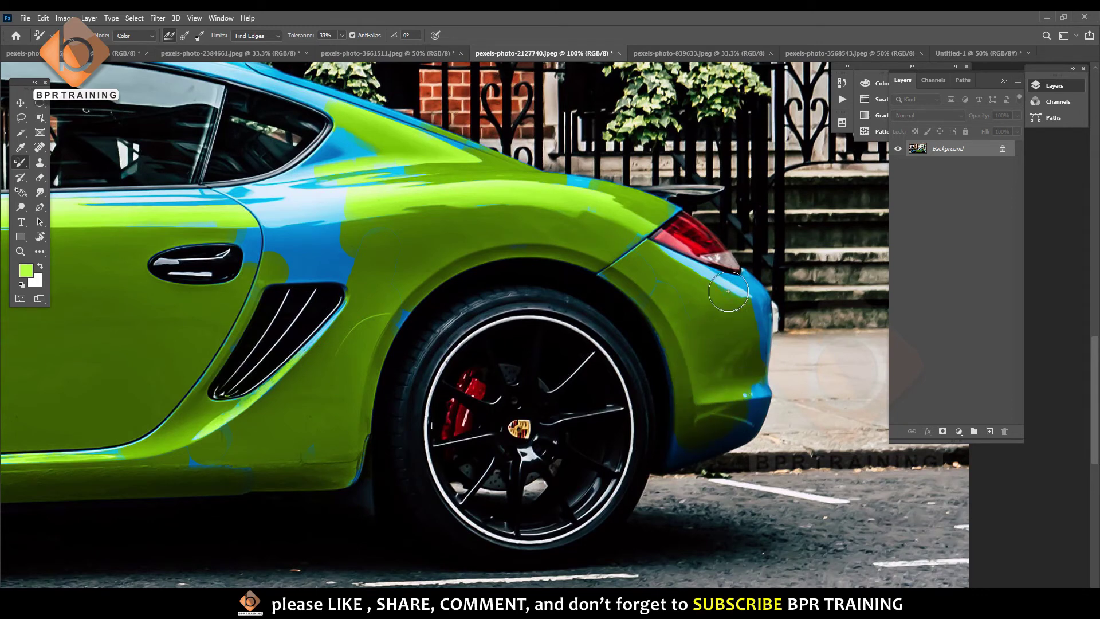
{"action": "mouse_move", "coordinate": [797, 349]}
{"action": "left_mouse_down"}
{"action": "mouse_move", "coordinate": [747, 321]}
{"action": "mouse_move", "coordinate": [759, 418]}
{"action": "mouse_move", "coordinate": [659, 449]}
{"action": "mouse_move", "coordinate": [672, 450]}
{"action": "left_mouse_up"}
Repaint leftover blue on the window pillar, door seam and window beltline.
{"action": "left_click_drag", "start_coordinate": [646, 291], "coordinate": [715, 423]}
{"action": "left_click_drag", "start_coordinate": [600, 384], "coordinate": [696, 478]}
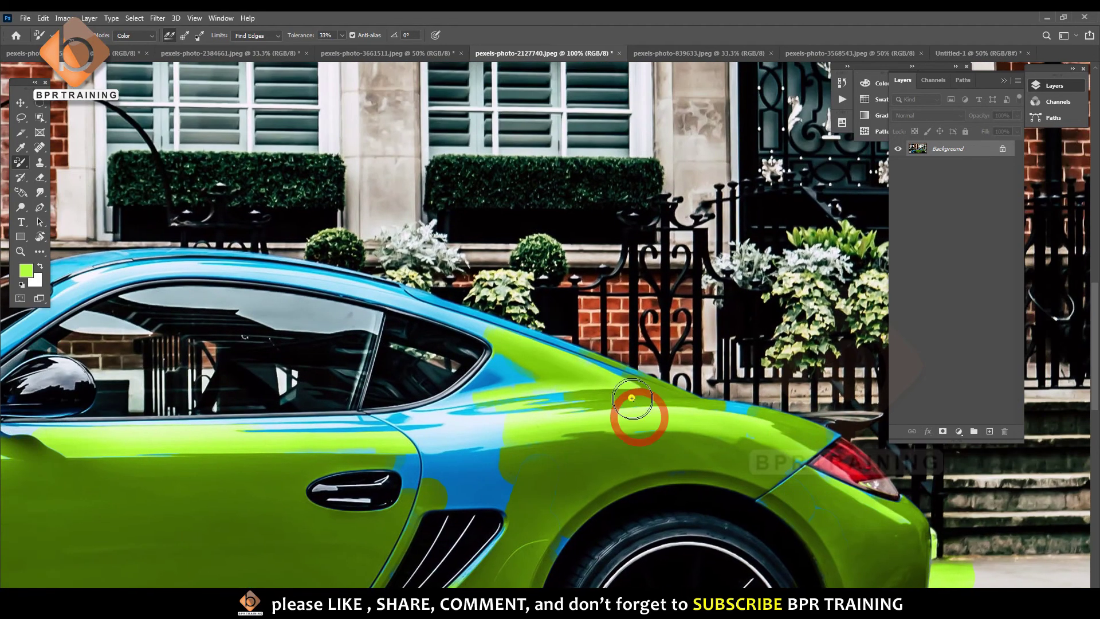
{"action": "left_click_drag", "start_coordinate": [324, 302], "coordinate": [435, 319]}
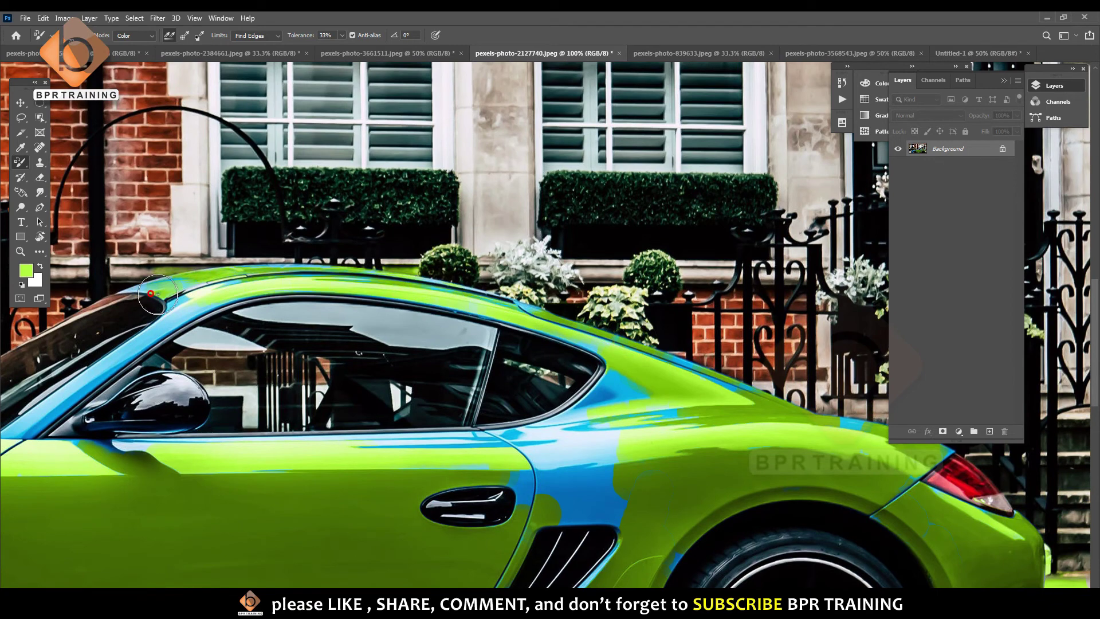
{"action": "left_click_drag", "start_coordinate": [229, 286], "coordinate": [384, 186]}
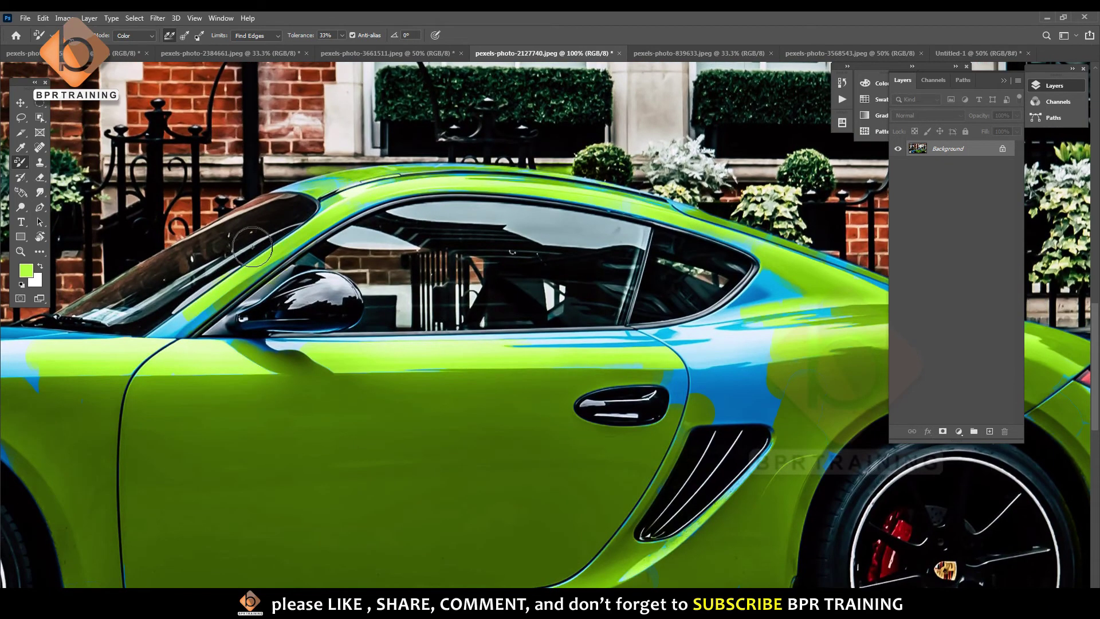
{"action": "left_click_drag", "start_coordinate": [252, 246], "coordinate": [245, 269]}
{"action": "left_click_drag", "start_coordinate": [722, 393], "coordinate": [749, 335]}
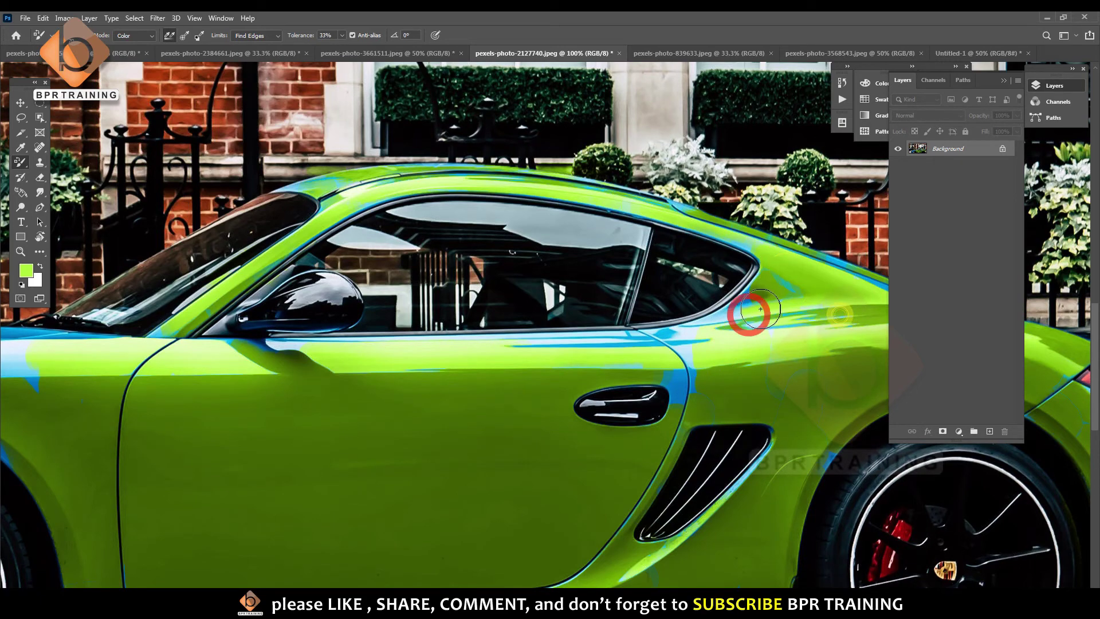
{"action": "left_click_drag", "start_coordinate": [737, 308], "coordinate": [679, 362]}
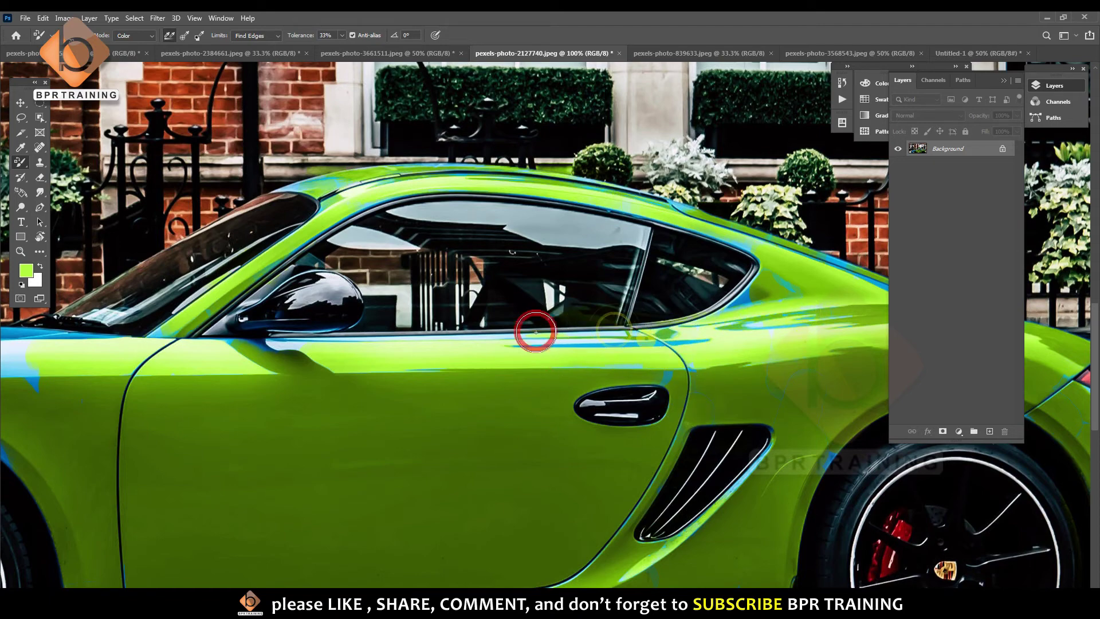
{"action": "mouse_move", "coordinate": [679, 362]}
{"action": "left_mouse_down"}
{"action": "mouse_move", "coordinate": [480, 341]}
{"action": "mouse_move", "coordinate": [850, 296]}
{"action": "left_mouse_up"}
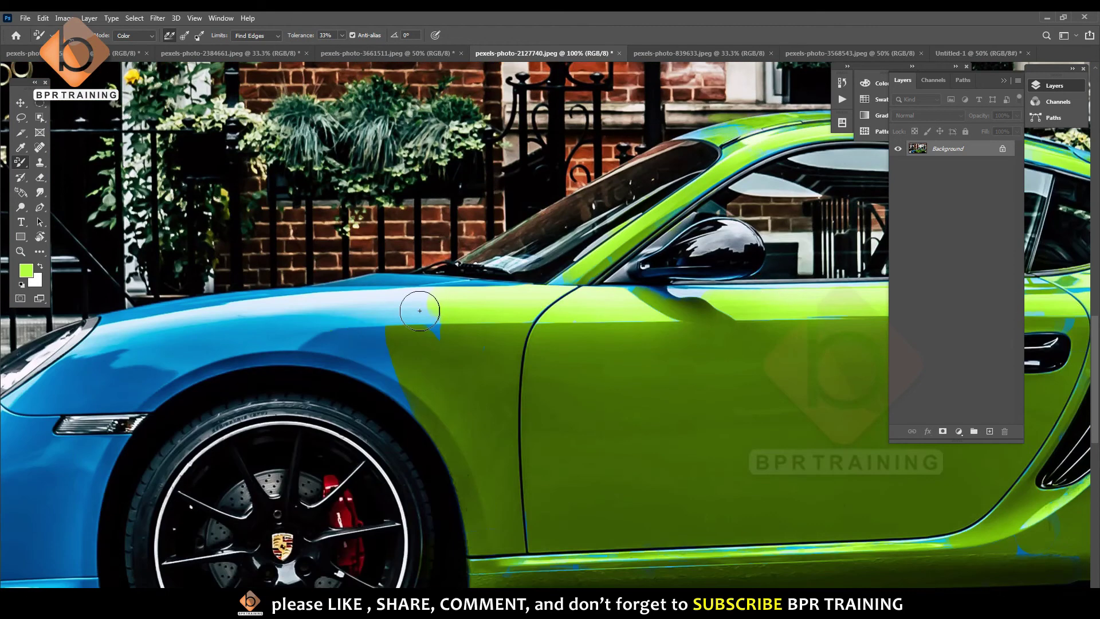
Repaint the blue on the front fender top and below the headlight green.
{"action": "mouse_move", "coordinate": [419, 312]}
{"action": "left_mouse_down"}
{"action": "mouse_move", "coordinate": [263, 316]}
{"action": "mouse_move", "coordinate": [161, 337]}
{"action": "mouse_move", "coordinate": [108, 326]}
{"action": "left_mouse_up"}
{"action": "left_click", "coordinate": [418, 315]}
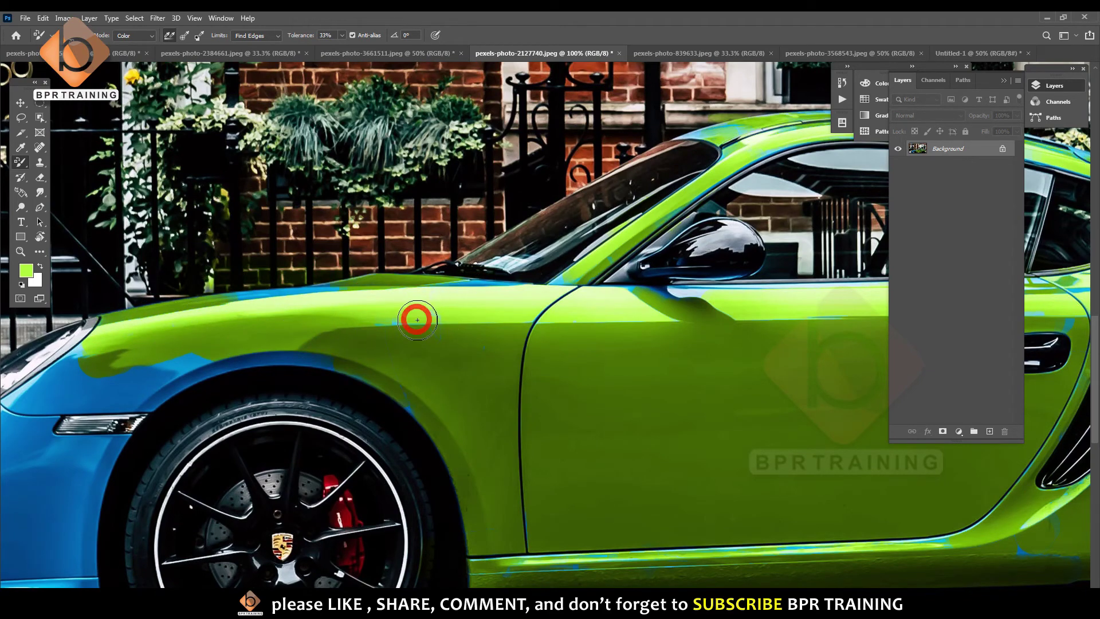
{"action": "left_click_drag", "start_coordinate": [418, 314], "coordinate": [184, 350]}
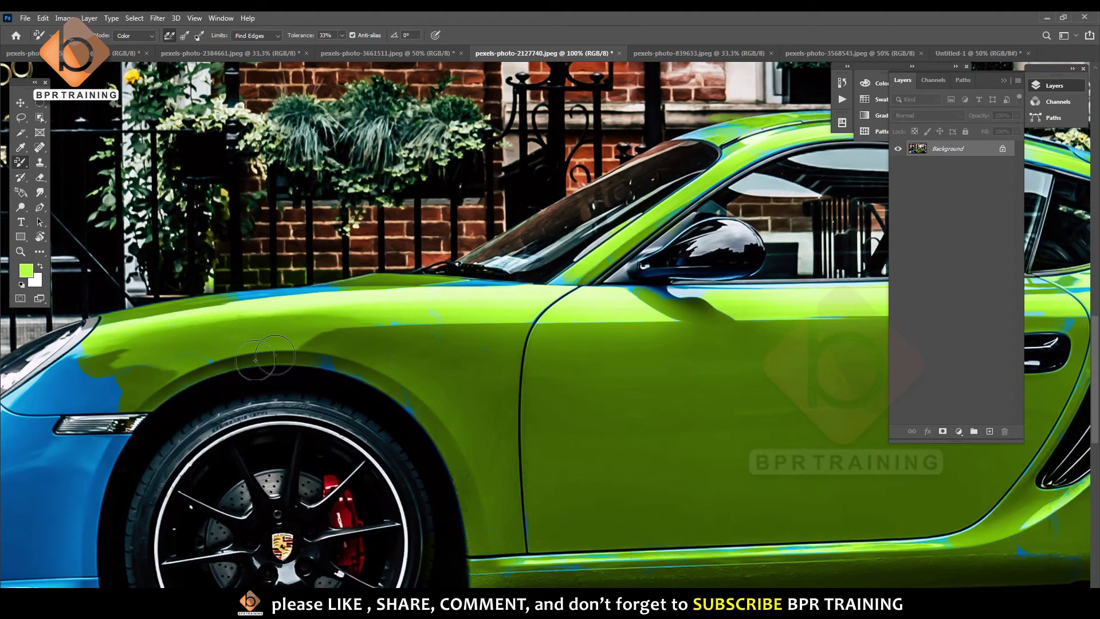
{"action": "left_click_drag", "start_coordinate": [86, 344], "coordinate": [258, 254]}
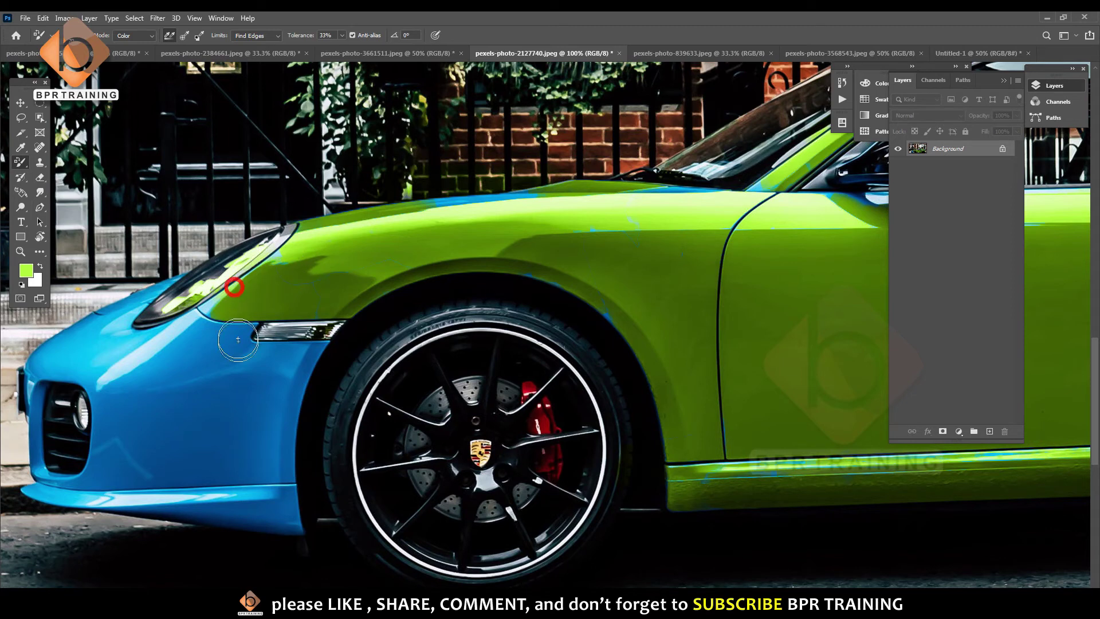
{"action": "mouse_move", "coordinate": [238, 338]}
{"action": "left_mouse_down"}
{"action": "mouse_move", "coordinate": [138, 373]}
{"action": "mouse_move", "coordinate": [116, 437]}
{"action": "mouse_move", "coordinate": [233, 429]}
{"action": "mouse_move", "coordinate": [258, 341]}
{"action": "left_mouse_up"}
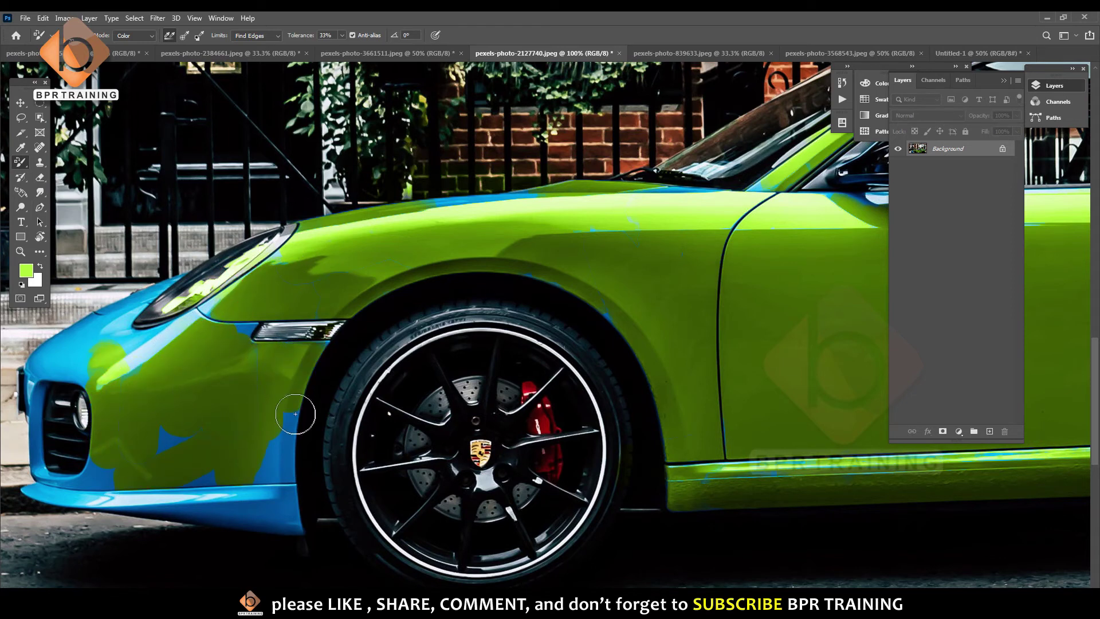
Repaint the lower fender, sill, front bumper edge and fender top edge green.
{"action": "left_click_drag", "start_coordinate": [262, 489], "coordinate": [283, 470]}
{"action": "mouse_move", "coordinate": [121, 476]}
{"action": "left_mouse_down"}
{"action": "mouse_move", "coordinate": [180, 509]}
{"action": "mouse_move", "coordinate": [147, 406]}
{"action": "left_mouse_up"}
{"action": "left_click_drag", "start_coordinate": [39, 359], "coordinate": [30, 462]}
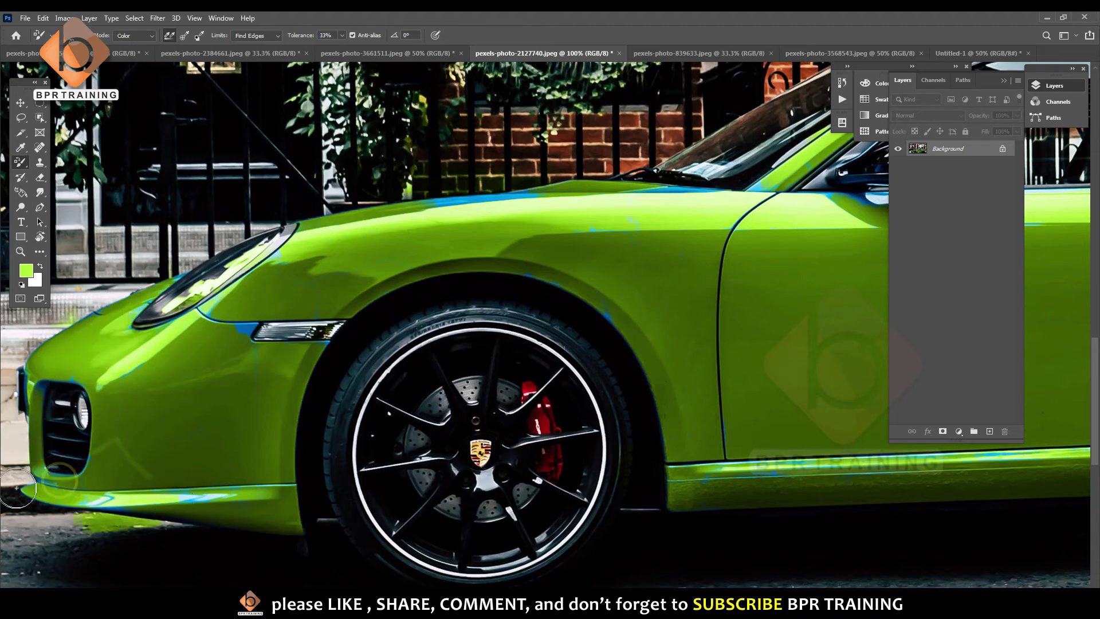
{"action": "left_click_drag", "start_coordinate": [299, 350], "coordinate": [183, 448]}
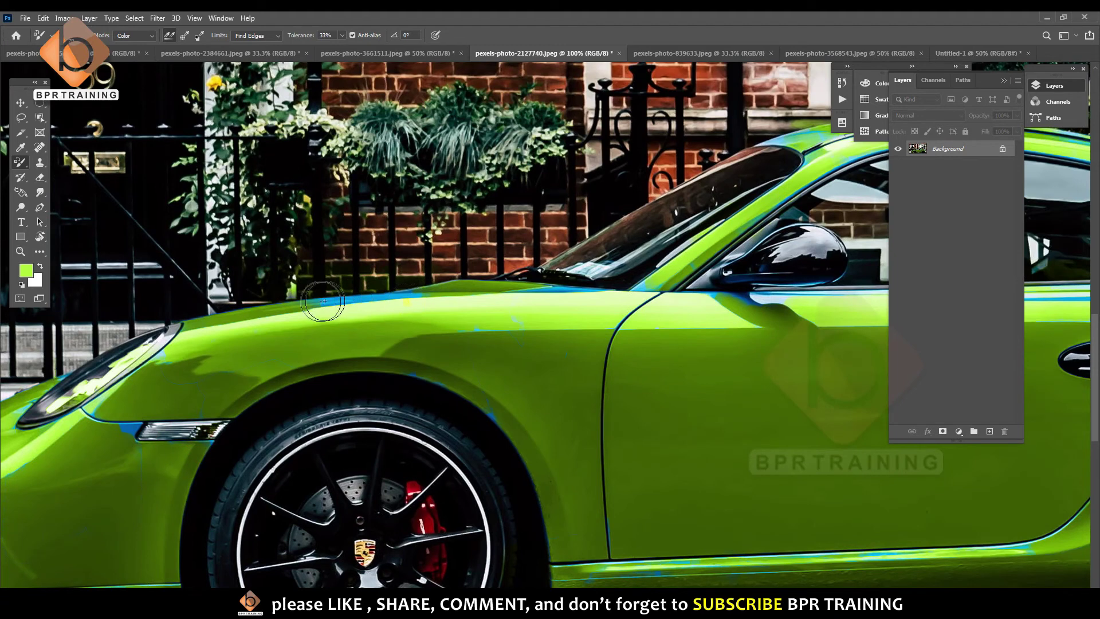
{"action": "left_click_drag", "start_coordinate": [298, 301], "coordinate": [589, 281]}
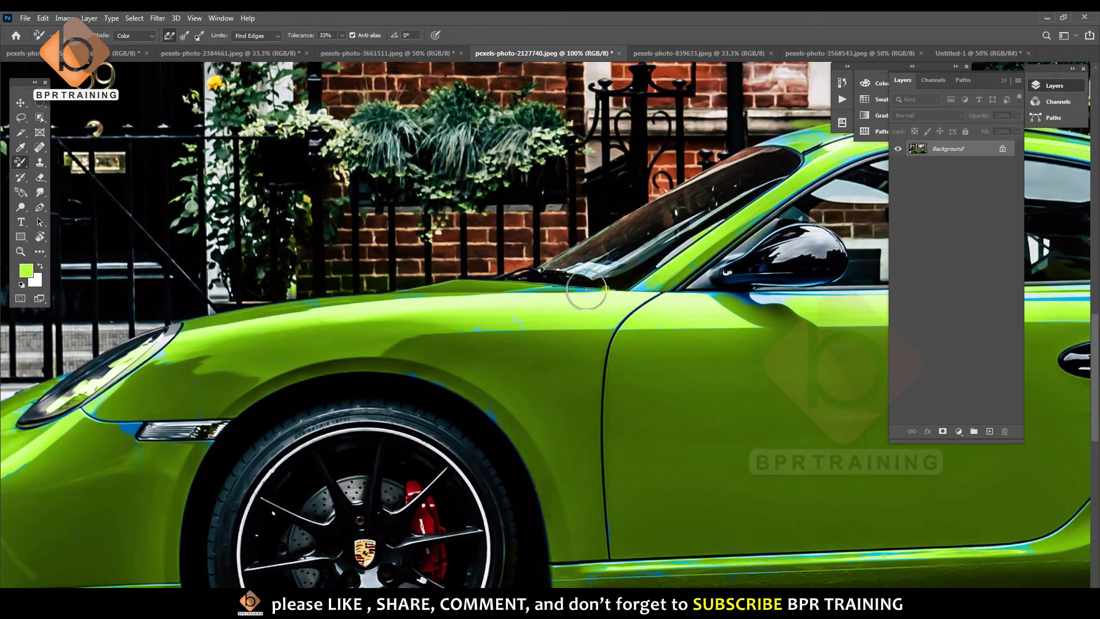
Repaint the blue sill corner and rear pillar, then zoom out.
{"action": "left_click_drag", "start_coordinate": [654, 439], "coordinate": [361, 191]}
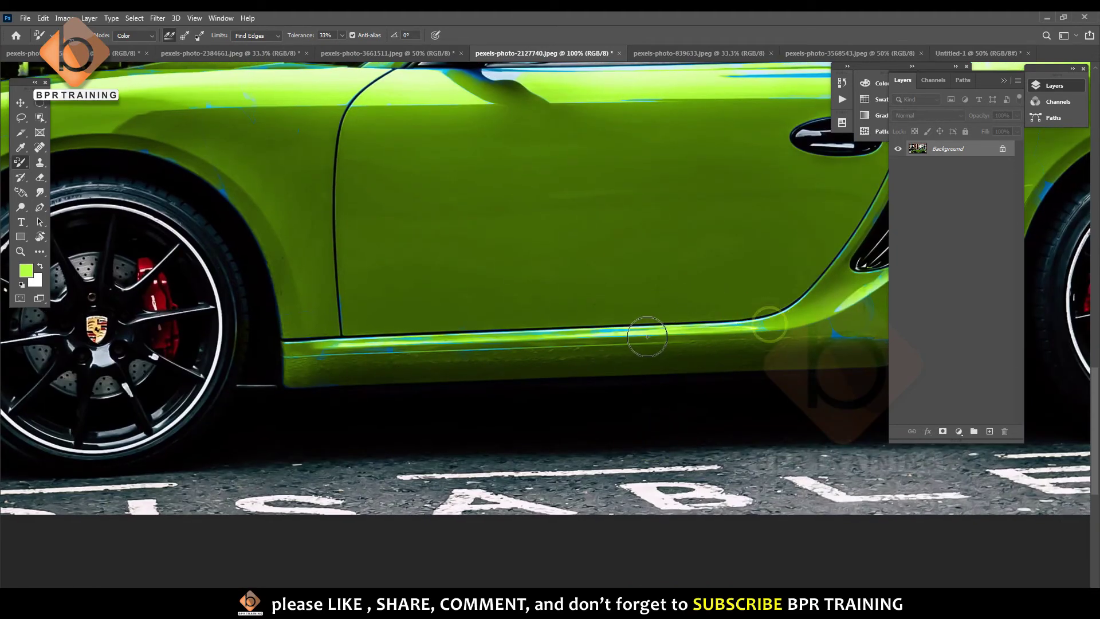
{"action": "left_click_drag", "start_coordinate": [662, 327], "coordinate": [489, 327]}
{"action": "left_click_drag", "start_coordinate": [683, 289], "coordinate": [417, 508]}
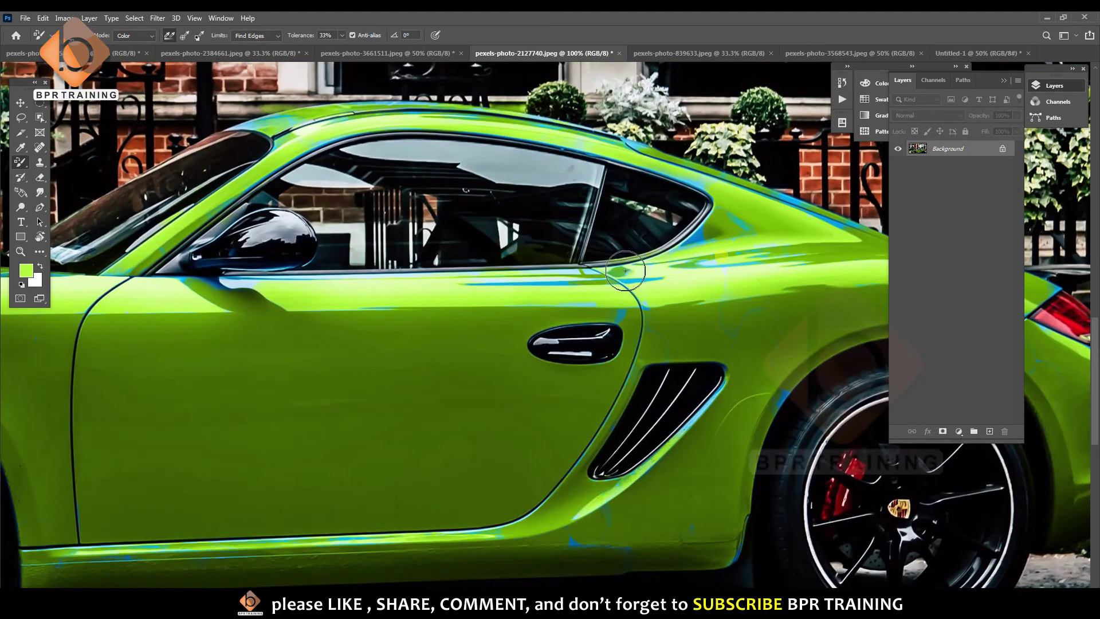
{"action": "left_click_drag", "start_coordinate": [813, 240], "coordinate": [820, 216]}
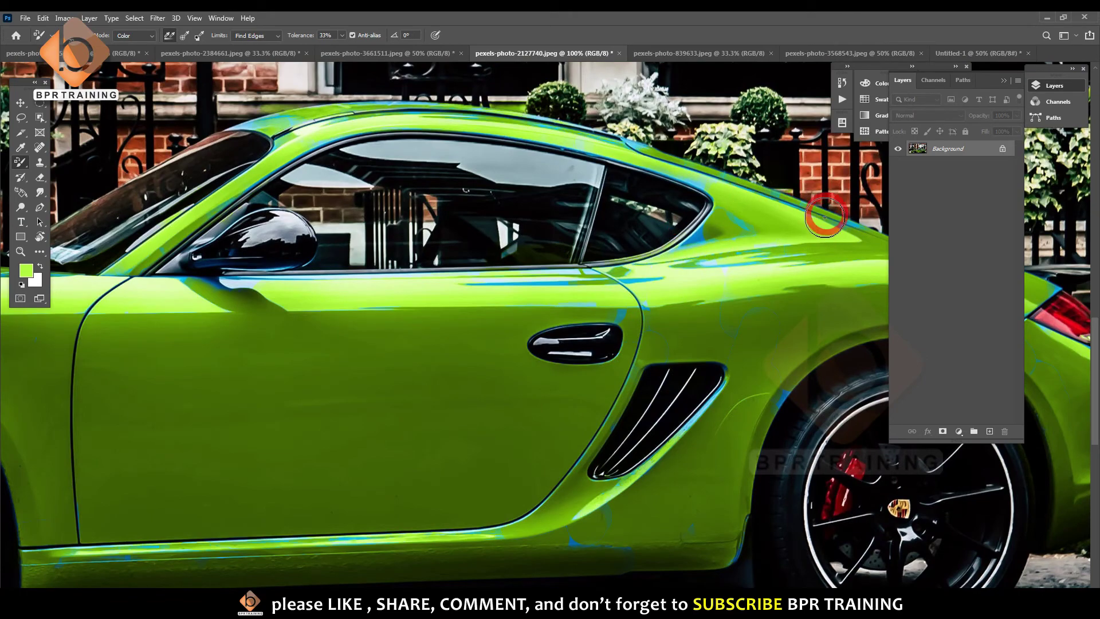
{"action": "key", "text": "ctrl+minus"}
{"action": "key", "text": "ctrl+minus"}
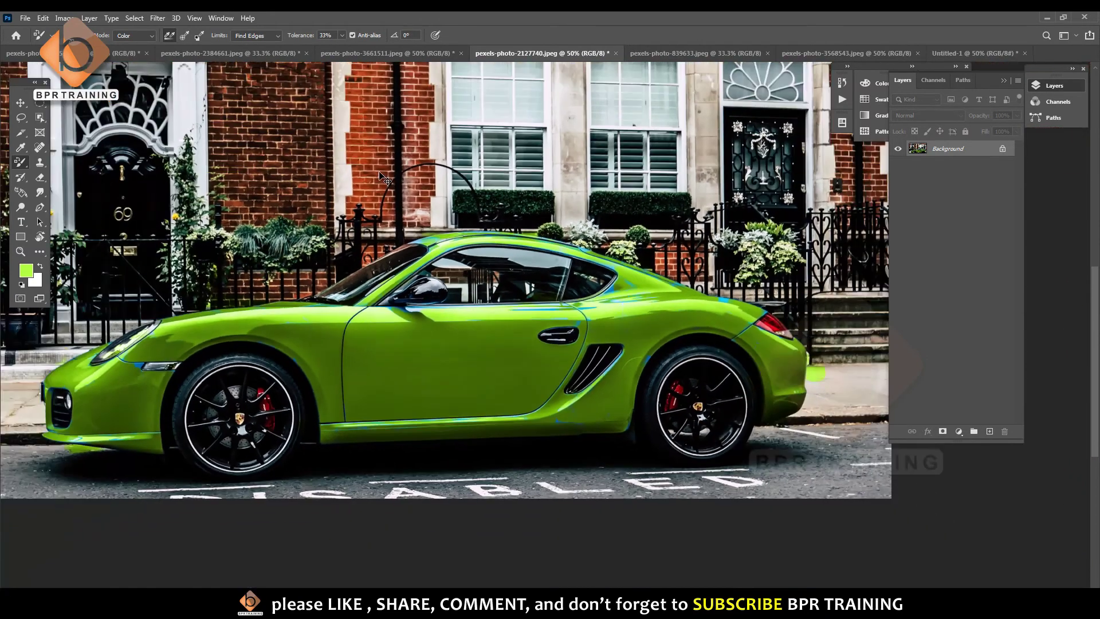
Zoom out and into the rear roofline to check the paint, then set Sampling to Once.
{"action": "key", "text": "ctrl+minus"}
{"action": "key", "text": "ctrl+minus"}
{"action": "key", "text": "ctrl+minus"}
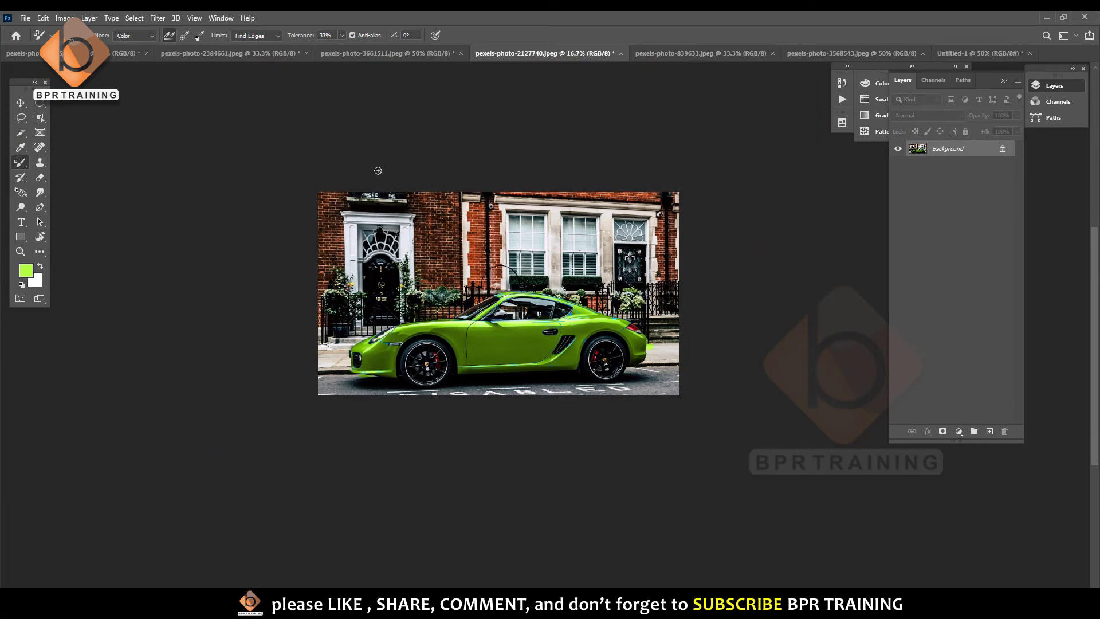
{"action": "left_click", "coordinate": [428, 301]}
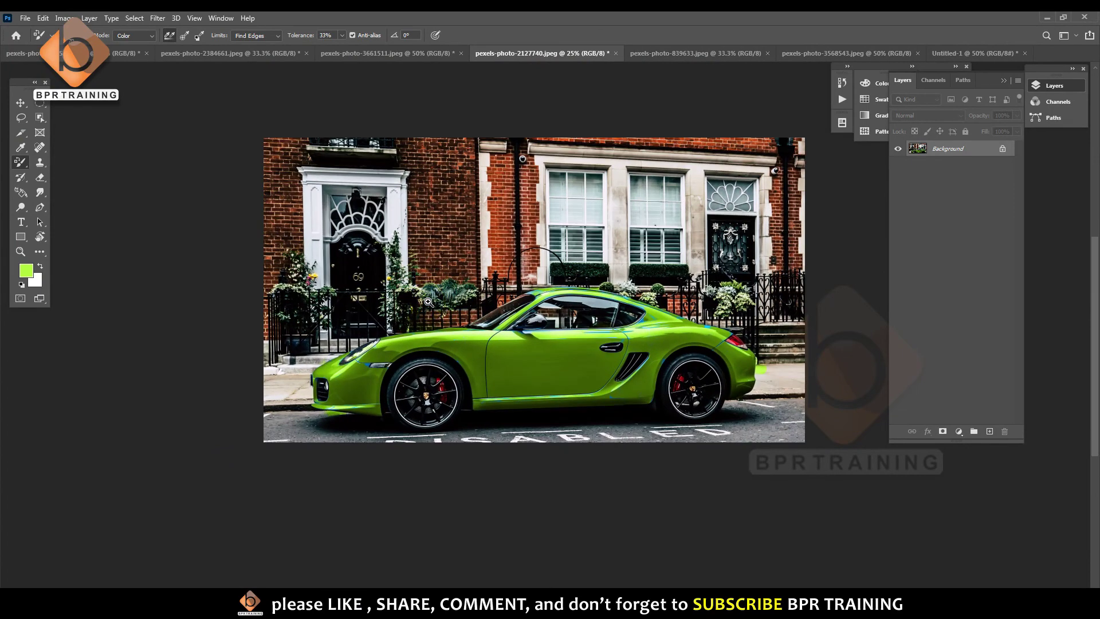
{"action": "left_click", "coordinate": [660, 308]}
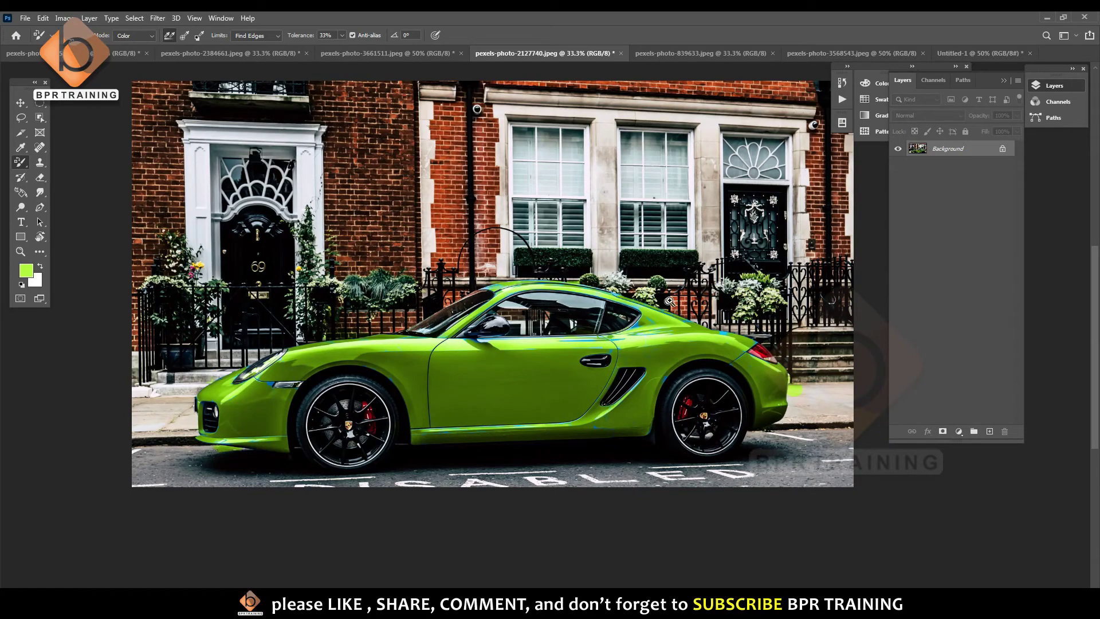
{"action": "left_click_drag", "start_coordinate": [670, 301], "coordinate": [914, 465]}
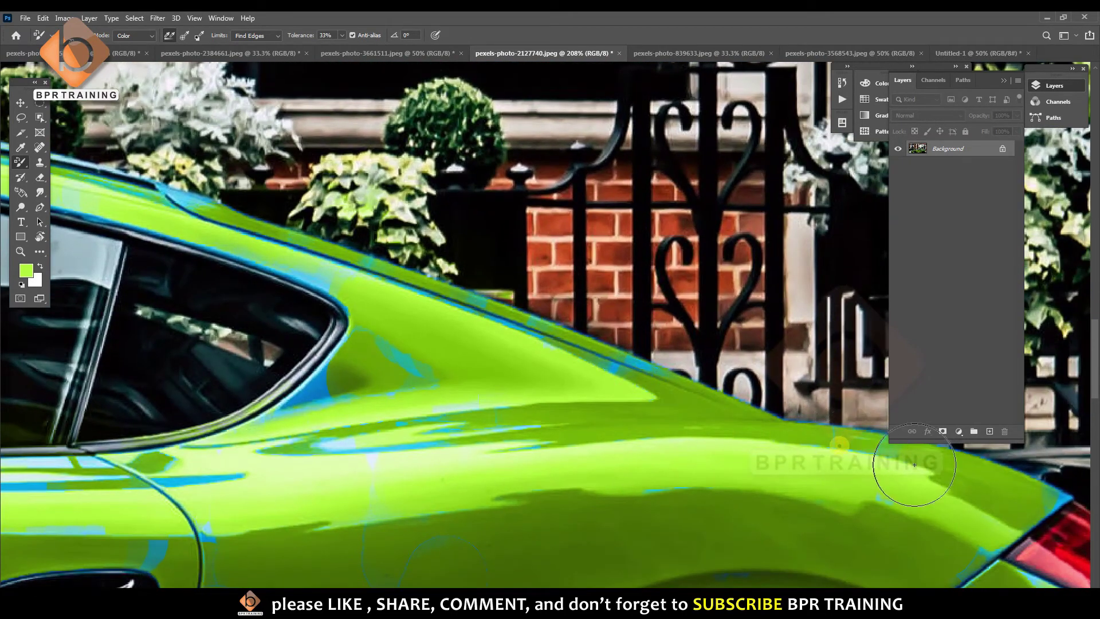
{"action": "mouse_move", "coordinate": [499, 281]}
{"action": "left_mouse_down"}
{"action": "mouse_move", "coordinate": [506, 343]}
{"action": "mouse_move", "coordinate": [417, 184]}
{"action": "left_mouse_up"}
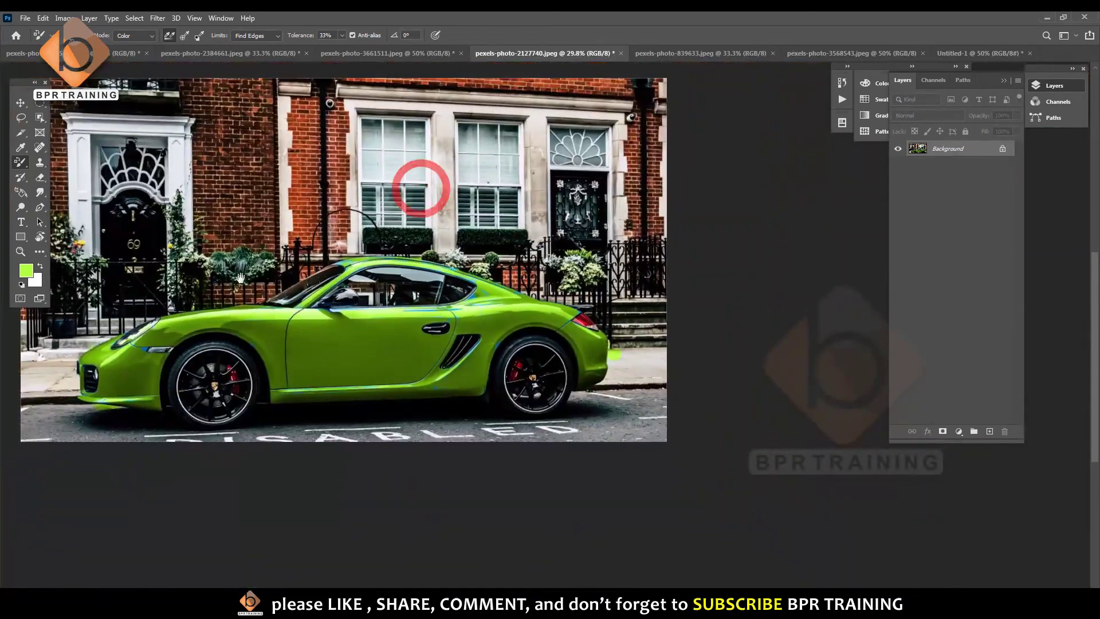
{"action": "mouse_move", "coordinate": [241, 279]}
{"action": "left_mouse_down"}
{"action": "mouse_move", "coordinate": [430, 383]}
{"action": "mouse_move", "coordinate": [317, 347]}
{"action": "left_mouse_up"}
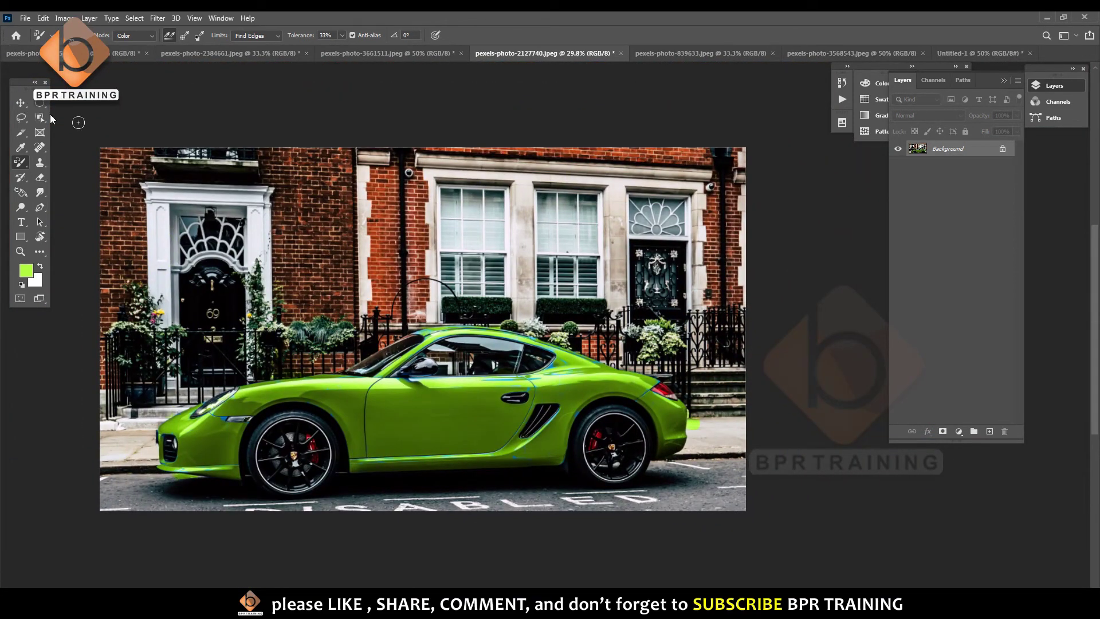
{"action": "left_click", "coordinate": [184, 36]}
{"action": "left_click", "coordinate": [534, 378]}
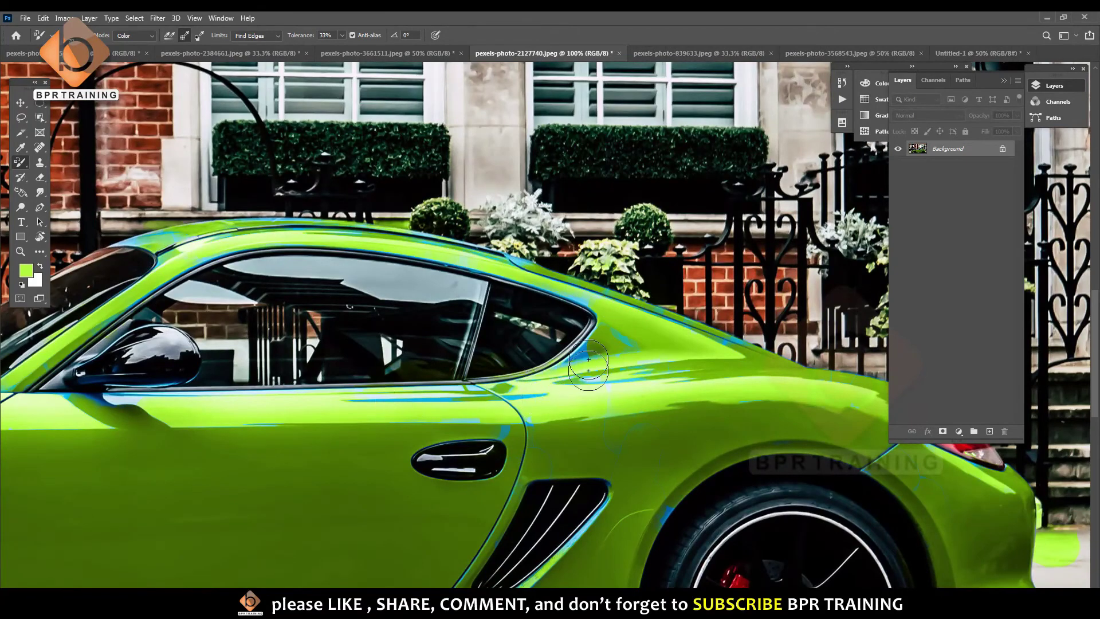
Return Sampling to Continuous after trying Background Swatch, leaving Limits unchanged.
{"action": "left_click", "coordinate": [200, 36]}
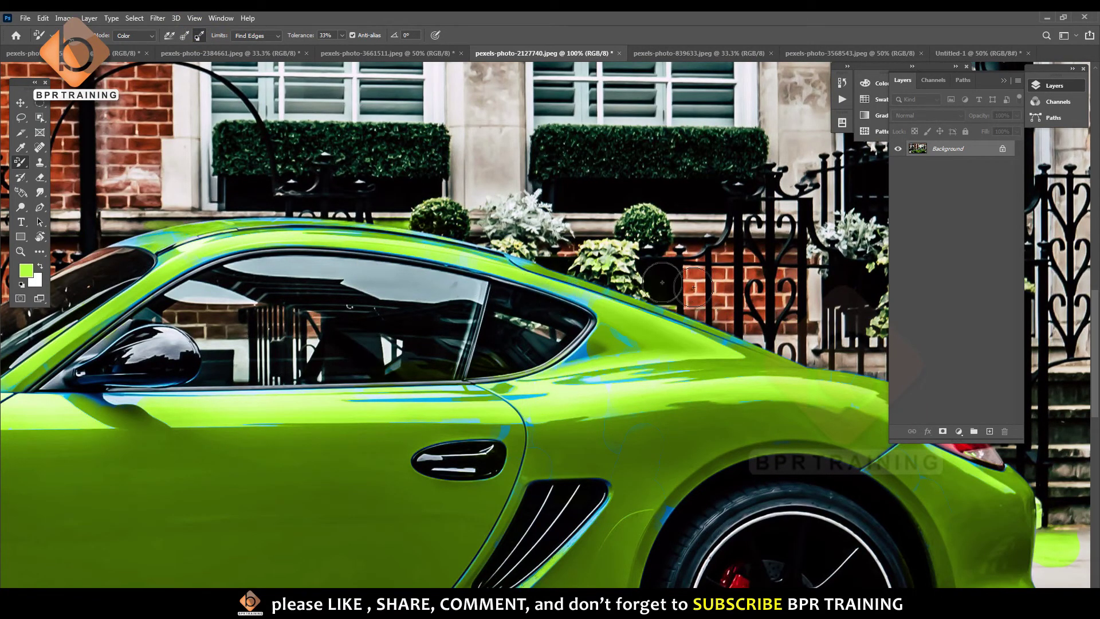
{"action": "left_click", "coordinate": [166, 38]}
{"action": "left_click", "coordinate": [273, 36]}
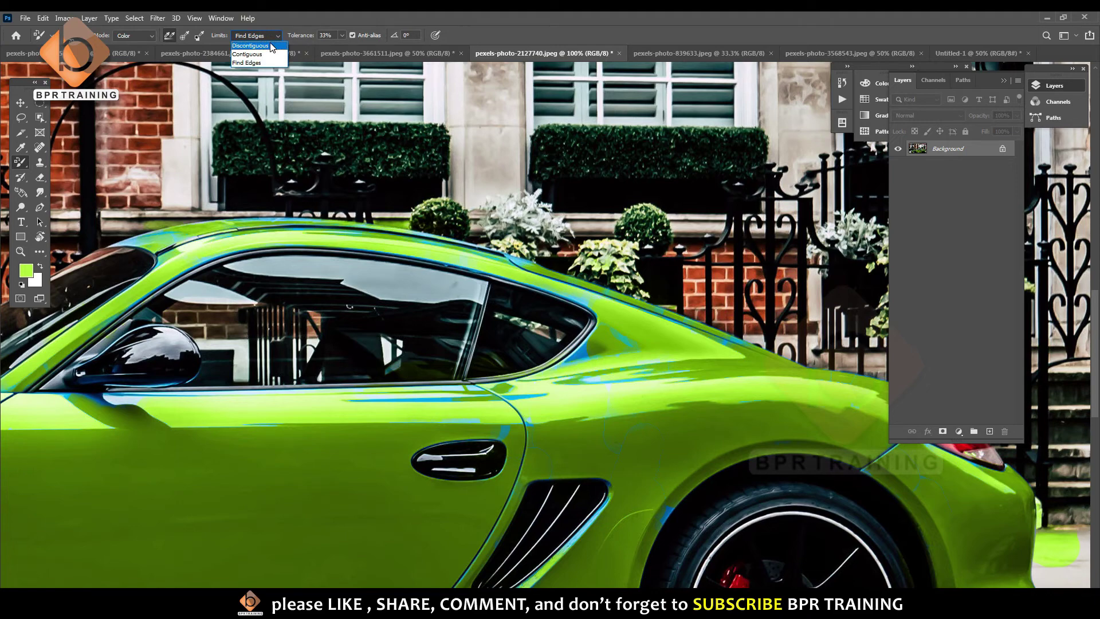
{"action": "left_click", "coordinate": [294, 29]}
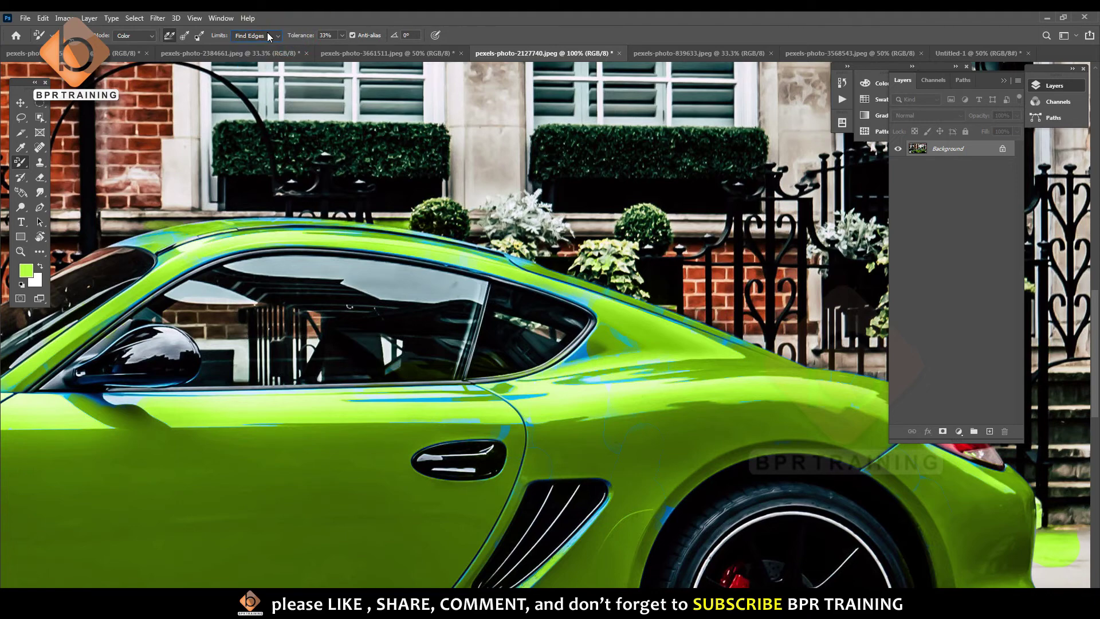
Revert the car photo with File > Revert and set Limits to Contiguous.
{"action": "left_click", "coordinate": [26, 18]}
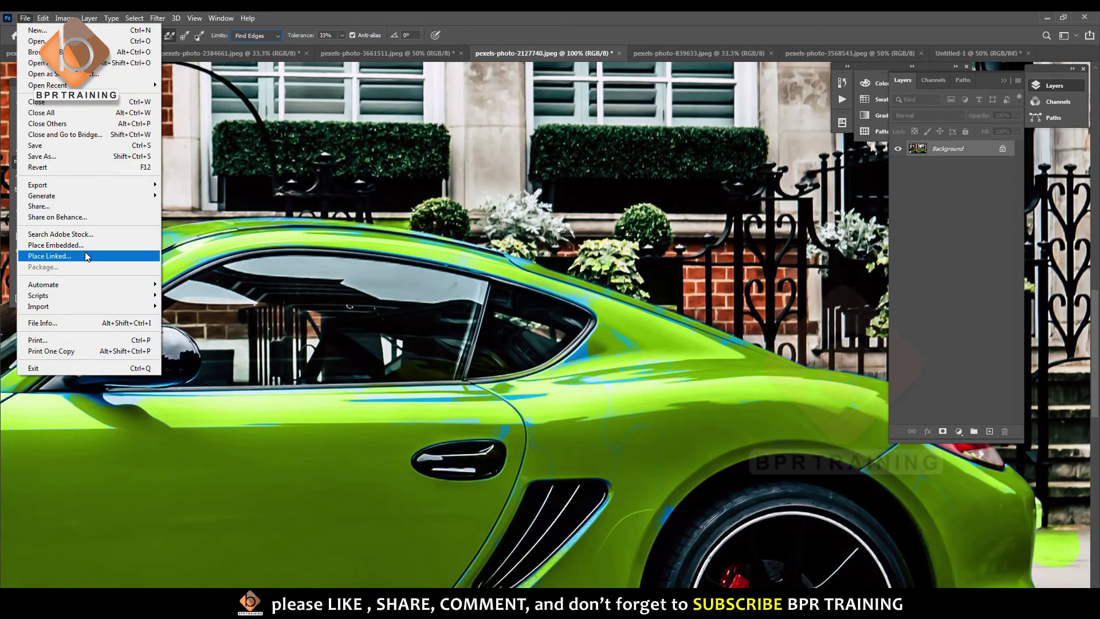
{"action": "left_click", "coordinate": [64, 170]}
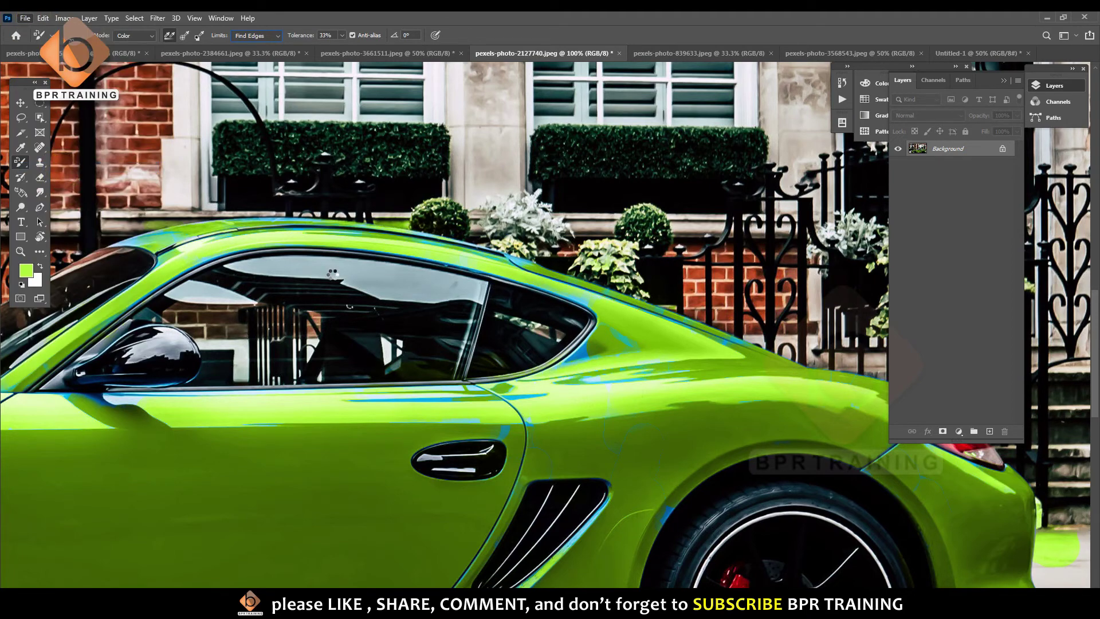
{"action": "left_click", "coordinate": [256, 35]}
{"action": "left_click", "coordinate": [247, 54]}
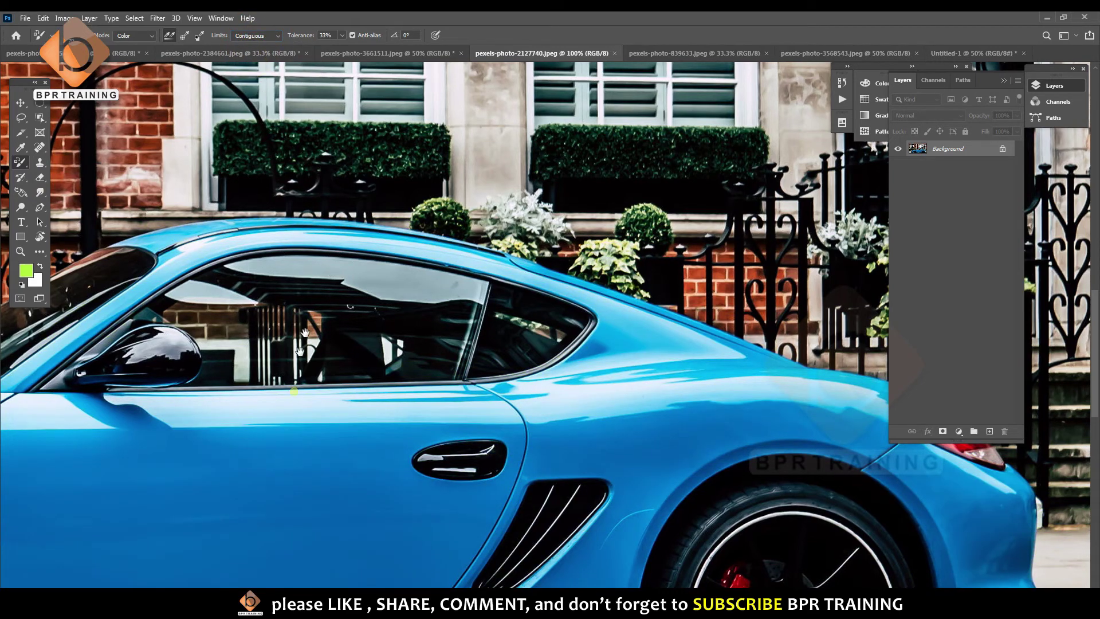
Paint a test stroke across the door, then revert the photo with F12.
{"action": "scroll", "coordinate": [287, 372], "scroll_direction": "down", "scroll_amount": 4}
{"action": "scroll", "coordinate": [286, 372], "scroll_direction": "left", "scroll_amount": 1}
{"action": "mouse_move", "coordinate": [267, 284]}
{"action": "left_mouse_down"}
{"action": "mouse_move", "coordinate": [111, 300]}
{"action": "mouse_move", "coordinate": [369, 234]}
{"action": "mouse_move", "coordinate": [309, 184]}
{"action": "mouse_move", "coordinate": [468, 189]}
{"action": "mouse_move", "coordinate": [593, 169]}
{"action": "mouse_move", "coordinate": [397, 214]}
{"action": "mouse_move", "coordinate": [537, 187]}
{"action": "left_mouse_up"}
{"action": "key", "text": "F12"}
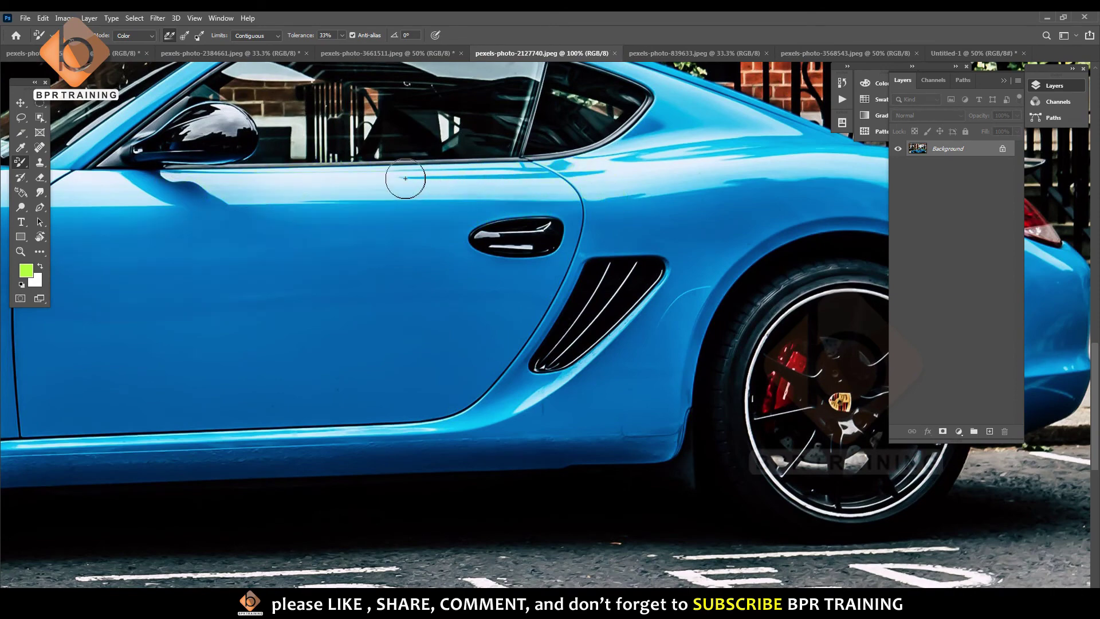
{"action": "left_click_drag", "start_coordinate": [406, 179], "coordinate": [444, 266]}
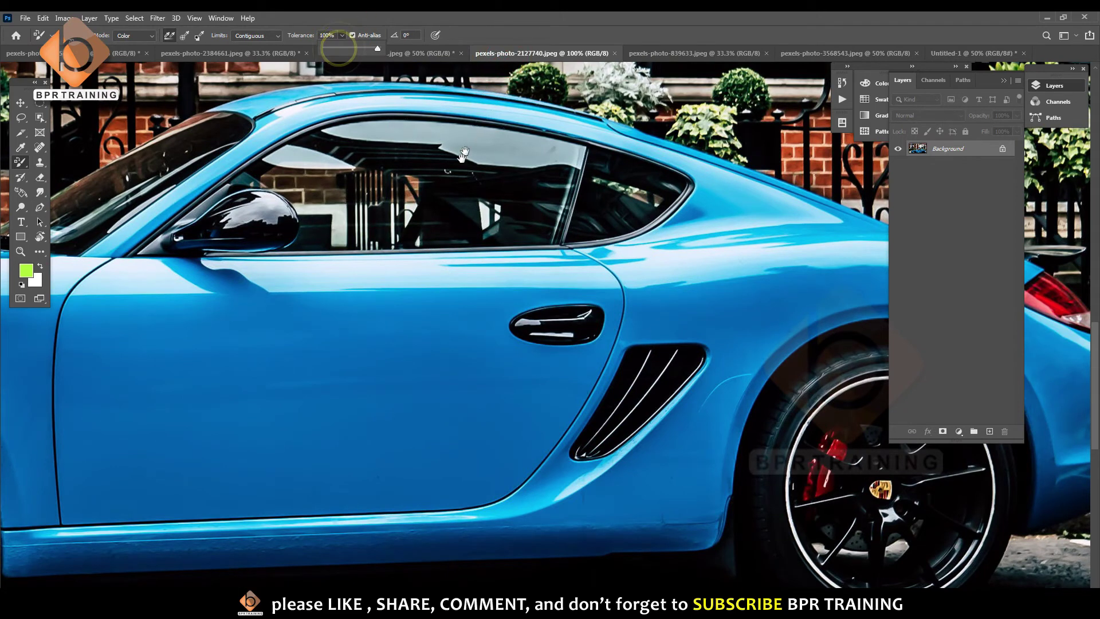
Set Tolerance to 100% and paint the window line and upper front door green.
{"action": "mouse_move", "coordinate": [457, 289]}
{"action": "left_mouse_down"}
{"action": "mouse_move", "coordinate": [400, 292]}
{"action": "mouse_move", "coordinate": [368, 285]}
{"action": "mouse_move", "coordinate": [395, 278]}
{"action": "mouse_move", "coordinate": [272, 257]}
{"action": "mouse_move", "coordinate": [532, 263]}
{"action": "mouse_move", "coordinate": [208, 287]}
{"action": "left_mouse_up"}
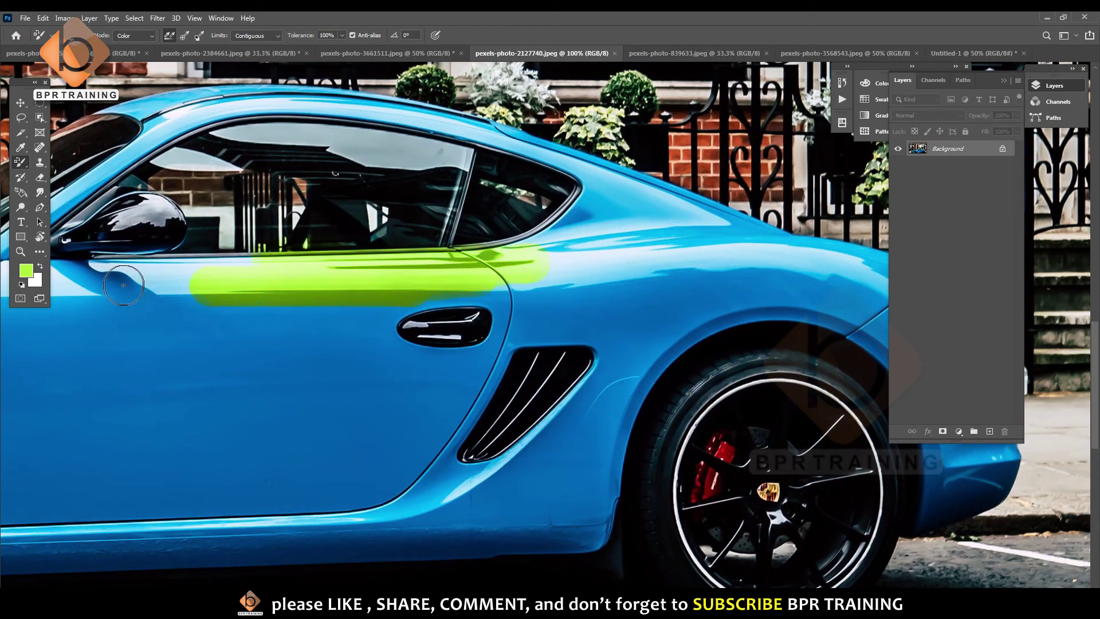
{"action": "mouse_move", "coordinate": [124, 285]}
{"action": "left_mouse_down"}
{"action": "mouse_move", "coordinate": [238, 268]}
{"action": "mouse_move", "coordinate": [95, 263]}
{"action": "mouse_move", "coordinate": [491, 263]}
{"action": "mouse_move", "coordinate": [595, 213]}
{"action": "mouse_move", "coordinate": [599, 189]}
{"action": "mouse_move", "coordinate": [619, 180]}
{"action": "mouse_move", "coordinate": [743, 243]}
{"action": "mouse_move", "coordinate": [674, 229]}
{"action": "mouse_move", "coordinate": [659, 299]}
{"action": "left_mouse_up"}
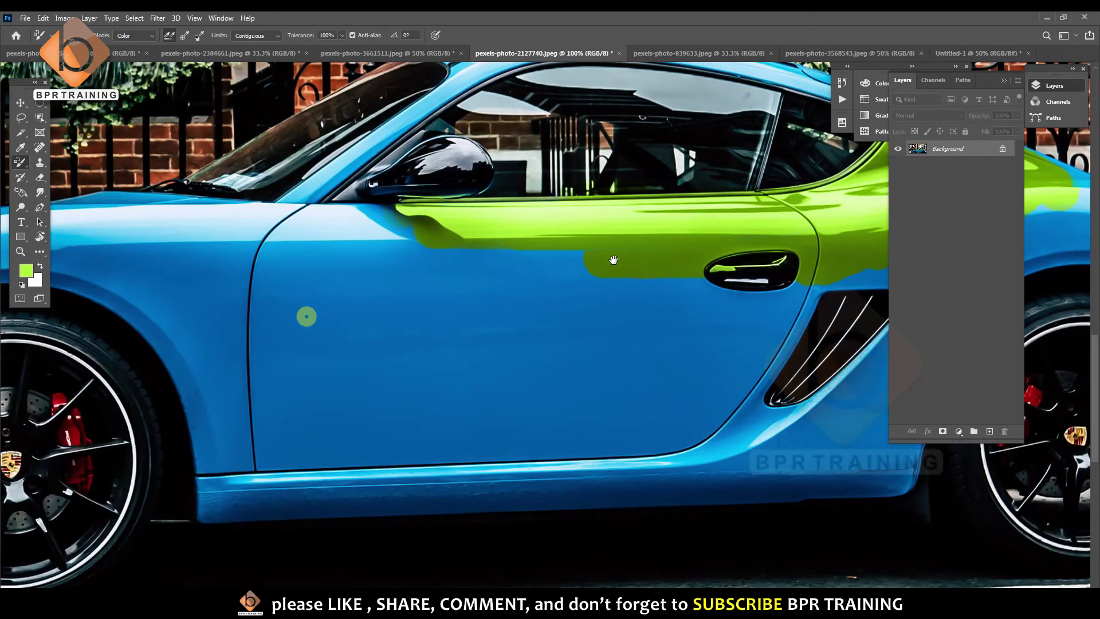
{"action": "mouse_move", "coordinate": [464, 268]}
{"action": "left_mouse_down"}
{"action": "mouse_move", "coordinate": [510, 246]}
{"action": "mouse_move", "coordinate": [398, 260]}
{"action": "mouse_move", "coordinate": [455, 239]}
{"action": "mouse_move", "coordinate": [320, 221]}
{"action": "mouse_move", "coordinate": [257, 298]}
{"action": "left_mouse_up"}
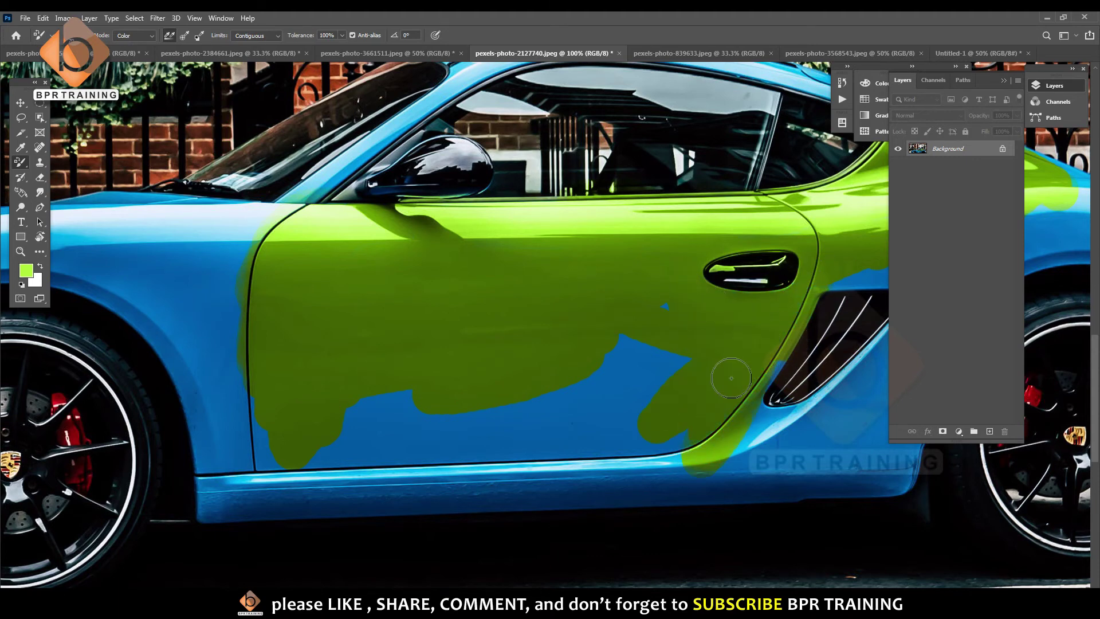
Paint the blue lower door, front fender, wheel-arch area and headlight surround lime green.
{"action": "left_click_drag", "start_coordinate": [716, 417], "coordinate": [624, 383]}
{"action": "mouse_move", "coordinate": [423, 443]}
{"action": "left_mouse_down"}
{"action": "mouse_move", "coordinate": [319, 432]}
{"action": "mouse_move", "coordinate": [363, 418]}
{"action": "mouse_move", "coordinate": [238, 454]}
{"action": "mouse_move", "coordinate": [254, 458]}
{"action": "mouse_move", "coordinate": [185, 344]}
{"action": "mouse_move", "coordinate": [186, 382]}
{"action": "left_mouse_up"}
{"action": "mouse_move", "coordinate": [245, 246]}
{"action": "left_mouse_down"}
{"action": "mouse_move", "coordinate": [136, 213]}
{"action": "mouse_move", "coordinate": [421, 258]}
{"action": "mouse_move", "coordinate": [235, 278]}
{"action": "left_mouse_up"}
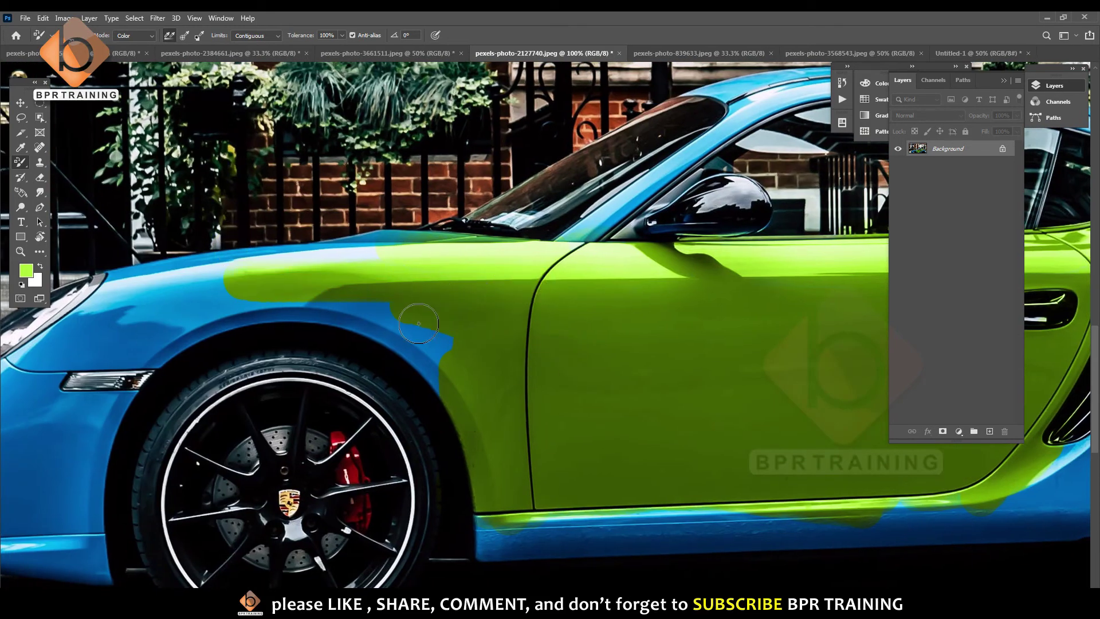
{"action": "left_click_drag", "start_coordinate": [368, 338], "coordinate": [454, 356]}
{"action": "mouse_move", "coordinate": [405, 314]}
{"action": "left_mouse_down"}
{"action": "mouse_move", "coordinate": [229, 286]}
{"action": "mouse_move", "coordinate": [264, 250]}
{"action": "mouse_move", "coordinate": [159, 265]}
{"action": "left_mouse_up"}
{"action": "mouse_move", "coordinate": [124, 310]}
{"action": "left_mouse_down"}
{"action": "mouse_move", "coordinate": [375, 212]}
{"action": "mouse_move", "coordinate": [363, 263]}
{"action": "left_mouse_up"}
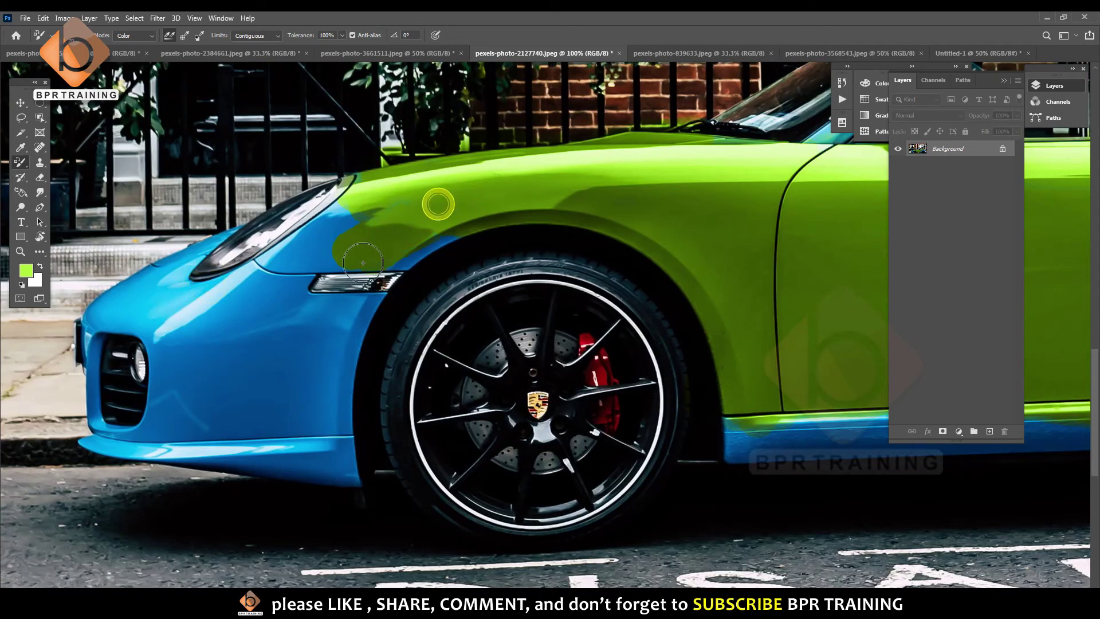
{"action": "left_click_drag", "start_coordinate": [464, 236], "coordinate": [387, 265]}
{"action": "left_click_drag", "start_coordinate": [357, 210], "coordinate": [256, 277]}
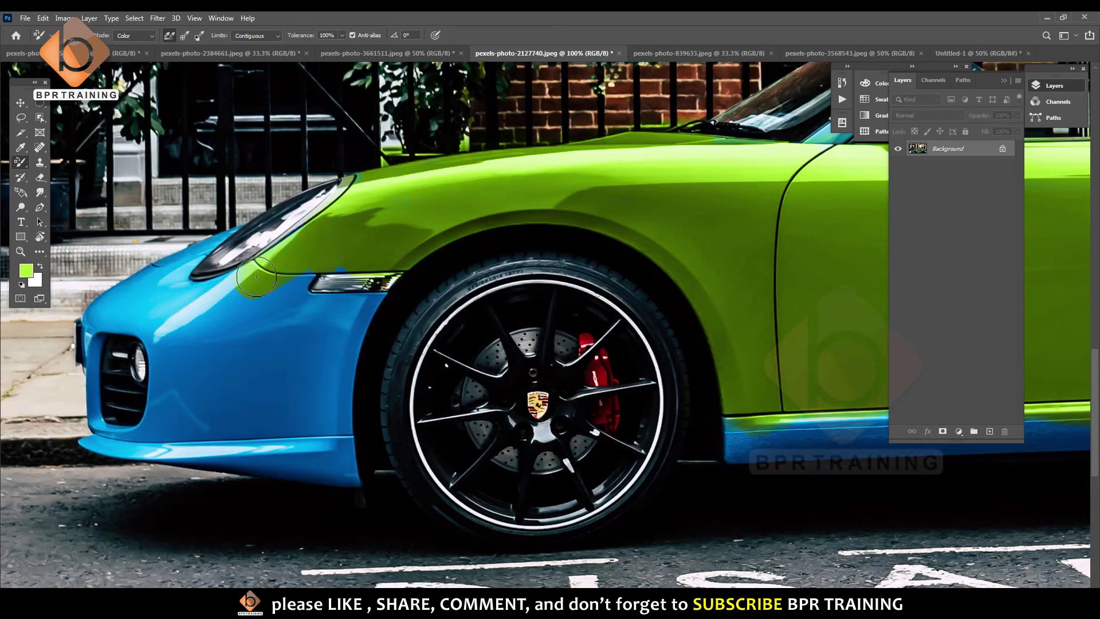
{"action": "left_click_drag", "start_coordinate": [359, 302], "coordinate": [337, 471]}
Recolour the front bumper and the remaining blue fender and headlight patches green.
{"action": "left_click_drag", "start_coordinate": [530, 417], "coordinate": [900, 411]}
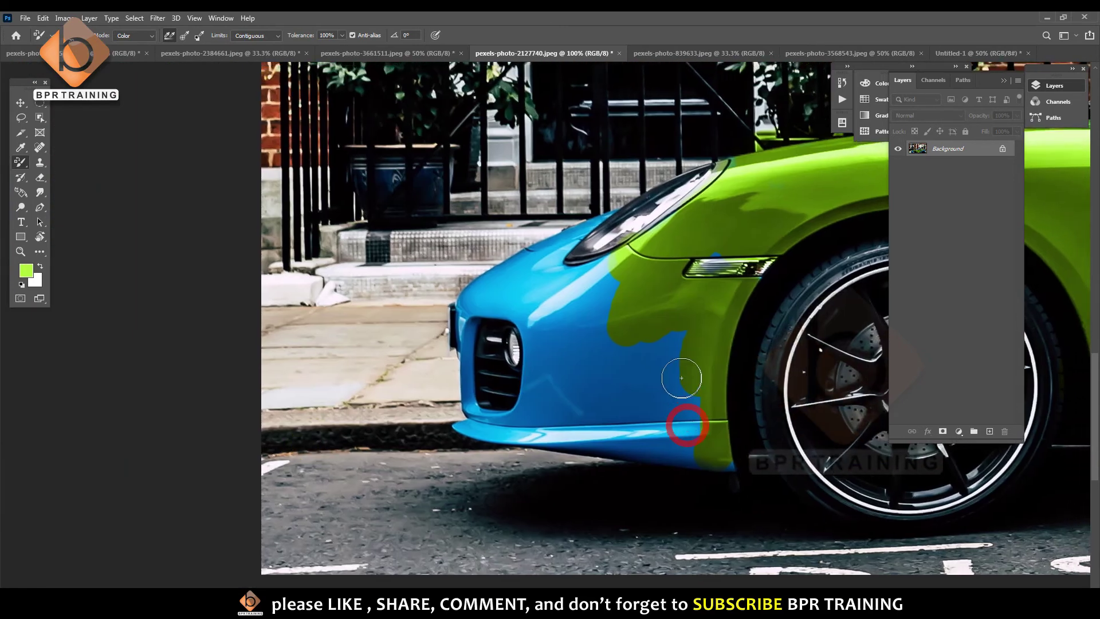
{"action": "mouse_move", "coordinate": [675, 368]}
{"action": "left_mouse_down"}
{"action": "mouse_move", "coordinate": [670, 400]}
{"action": "mouse_move", "coordinate": [648, 428]}
{"action": "mouse_move", "coordinate": [712, 441]}
{"action": "mouse_move", "coordinate": [467, 427]}
{"action": "mouse_move", "coordinate": [543, 410]}
{"action": "left_mouse_up"}
{"action": "mouse_move", "coordinate": [531, 294]}
{"action": "left_mouse_down"}
{"action": "mouse_move", "coordinate": [621, 327]}
{"action": "mouse_move", "coordinate": [636, 408]}
{"action": "left_mouse_up"}
{"action": "mouse_move", "coordinate": [556, 368]}
{"action": "left_mouse_down"}
{"action": "mouse_move", "coordinate": [602, 290]}
{"action": "mouse_move", "coordinate": [542, 278]}
{"action": "left_mouse_up"}
{"action": "mouse_move", "coordinate": [470, 301]}
{"action": "left_mouse_down"}
{"action": "mouse_move", "coordinate": [508, 316]}
{"action": "mouse_move", "coordinate": [458, 324]}
{"action": "mouse_move", "coordinate": [458, 395]}
{"action": "mouse_move", "coordinate": [460, 359]}
{"action": "left_mouse_up"}
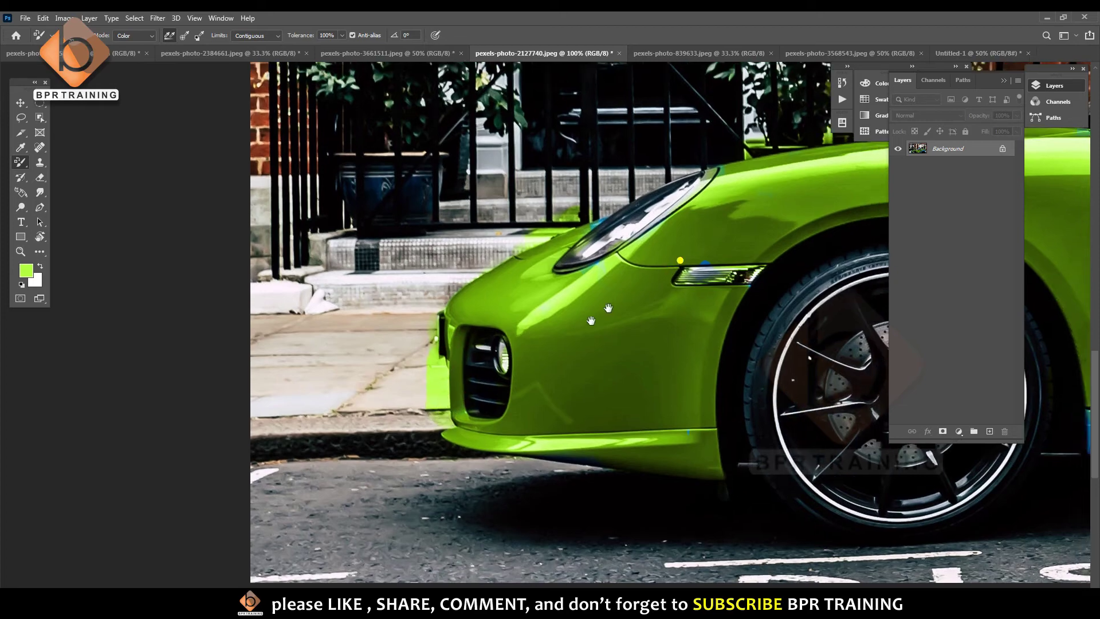
Pan the view back along the door and side skirt to the rear wheel.
{"action": "left_click_drag", "start_coordinate": [672, 268], "coordinate": [266, 434]}
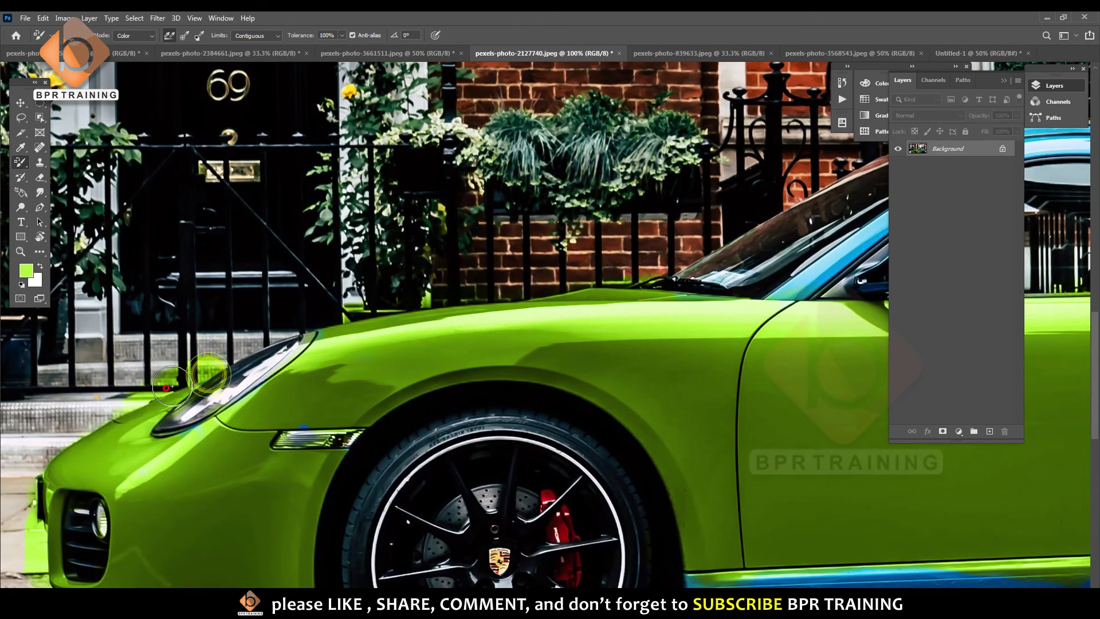
{"action": "left_click_drag", "start_coordinate": [772, 314], "coordinate": [519, 247]}
{"action": "left_click_drag", "start_coordinate": [573, 487], "coordinate": [510, 363]}
{"action": "mouse_move", "coordinate": [796, 448]}
{"action": "left_mouse_down"}
{"action": "mouse_move", "coordinate": [552, 408]}
{"action": "mouse_move", "coordinate": [522, 453]}
{"action": "left_mouse_up"}
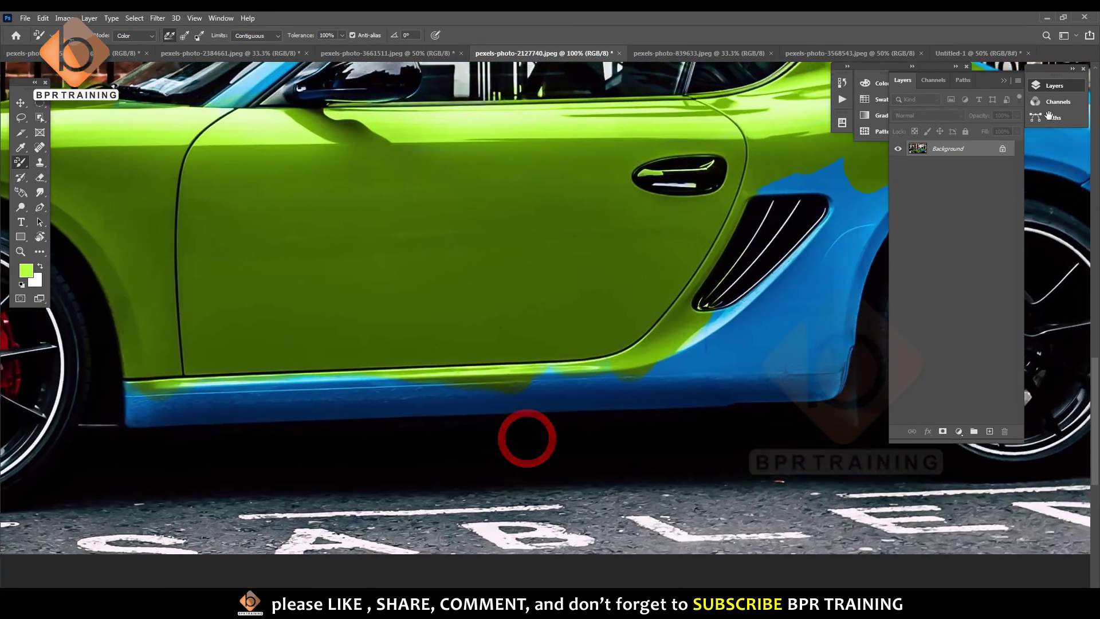
{"action": "mouse_move", "coordinate": [153, 401]}
{"action": "left_mouse_down"}
{"action": "mouse_move", "coordinate": [136, 396]}
{"action": "mouse_move", "coordinate": [128, 424]}
{"action": "mouse_move", "coordinate": [296, 405]}
{"action": "mouse_move", "coordinate": [245, 403]}
{"action": "mouse_move", "coordinate": [417, 414]}
{"action": "left_mouse_up"}
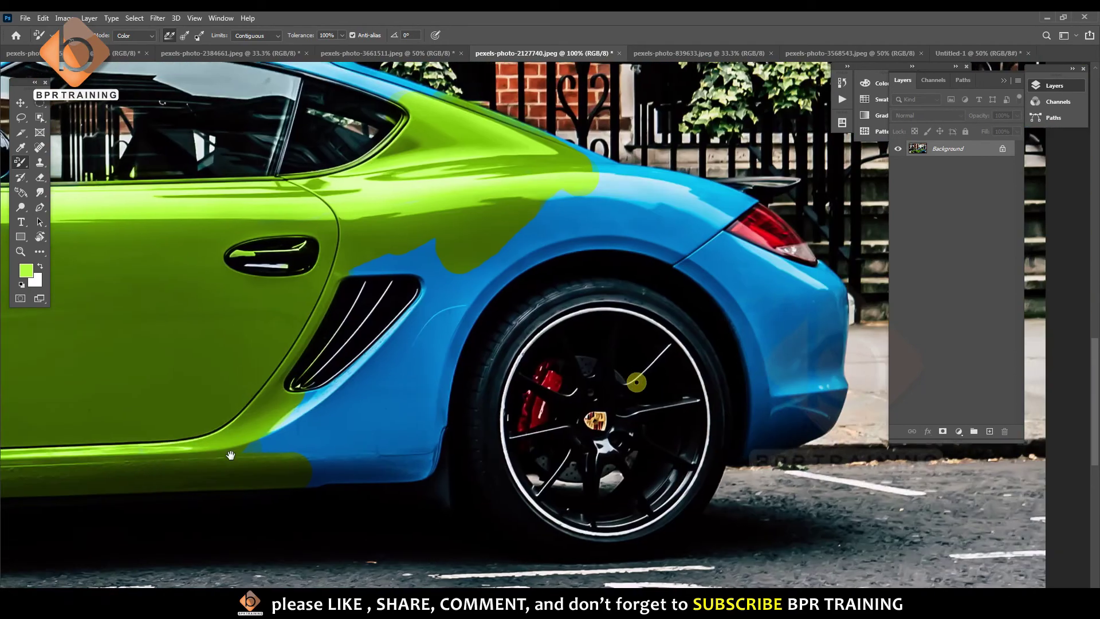
{"action": "mouse_move", "coordinate": [639, 381]}
{"action": "left_mouse_down"}
{"action": "mouse_move", "coordinate": [235, 449]}
{"action": "mouse_move", "coordinate": [378, 418]}
{"action": "left_mouse_up"}
Recolour the side skirt and the blue areas around the side vent green.
{"action": "left_click_drag", "start_coordinate": [310, 419], "coordinate": [324, 392]}
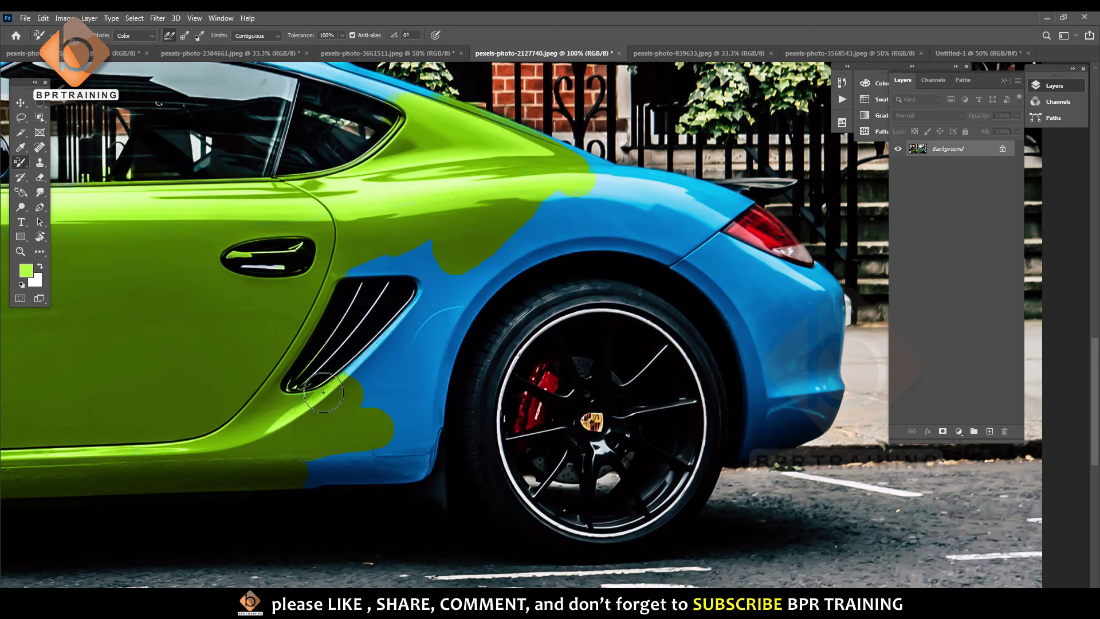
{"action": "left_click_drag", "start_coordinate": [403, 335], "coordinate": [452, 250]}
{"action": "mouse_move", "coordinate": [432, 447]}
{"action": "left_mouse_down"}
{"action": "mouse_move", "coordinate": [285, 474]}
{"action": "mouse_move", "coordinate": [425, 461]}
{"action": "left_mouse_up"}
{"action": "left_click_drag", "start_coordinate": [428, 243], "coordinate": [346, 280]}
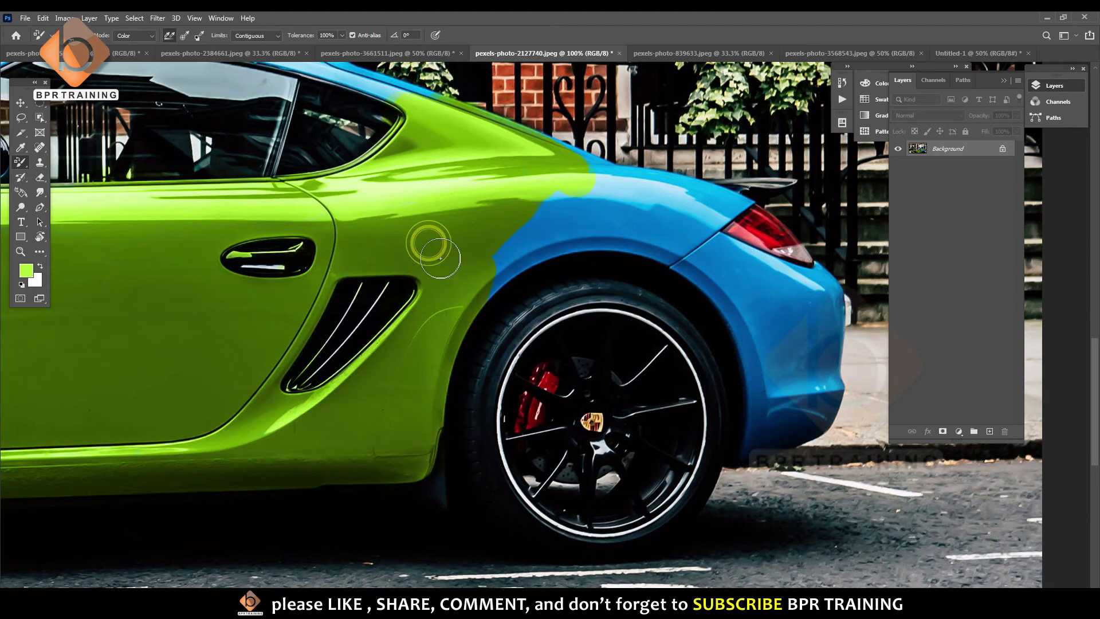
Paint the rear wheel arch, rear fender and rear bumper green, touching up a blue speck.
{"action": "left_click_drag", "start_coordinate": [590, 201], "coordinate": [516, 309]}
{"action": "mouse_move", "coordinate": [590, 298]}
{"action": "left_mouse_down"}
{"action": "mouse_move", "coordinate": [516, 310]}
{"action": "mouse_move", "coordinate": [432, 370]}
{"action": "mouse_move", "coordinate": [520, 302]}
{"action": "mouse_move", "coordinate": [668, 299]}
{"action": "mouse_move", "coordinate": [599, 318]}
{"action": "left_mouse_up"}
{"action": "left_click_drag", "start_coordinate": [585, 361], "coordinate": [531, 351]}
{"action": "mouse_move", "coordinate": [643, 375]}
{"action": "left_mouse_down"}
{"action": "mouse_move", "coordinate": [686, 536]}
{"action": "mouse_move", "coordinate": [753, 527]}
{"action": "mouse_move", "coordinate": [729, 510]}
{"action": "mouse_move", "coordinate": [737, 433]}
{"action": "mouse_move", "coordinate": [762, 432]}
{"action": "mouse_move", "coordinate": [716, 439]}
{"action": "left_mouse_up"}
{"action": "left_click", "coordinate": [689, 446]}
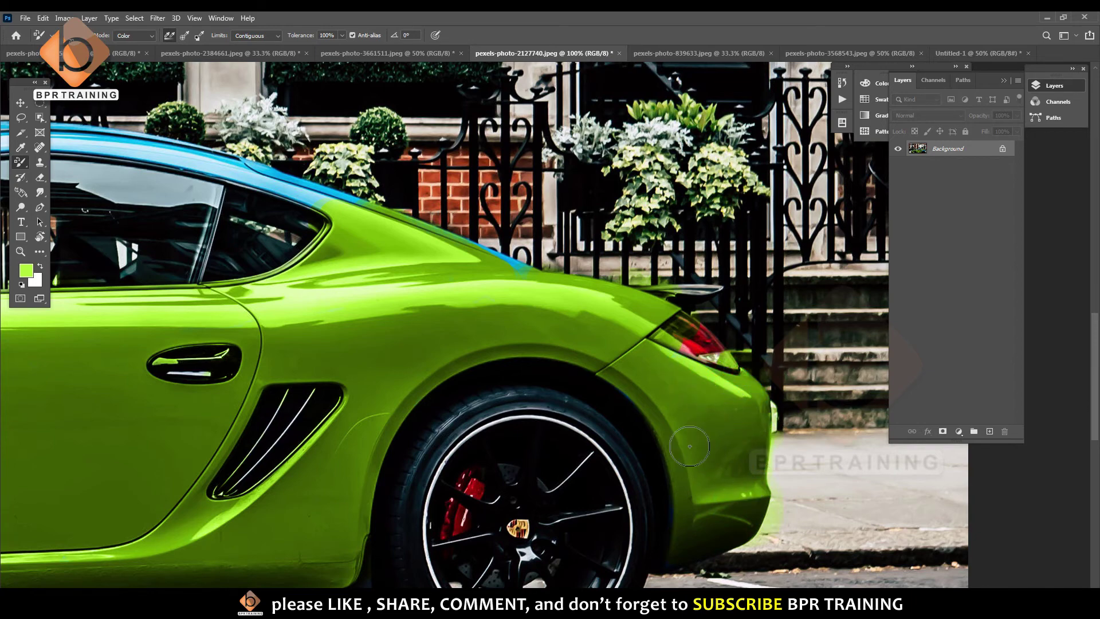
Recolour the roofline strip and front pillar green.
{"action": "mouse_move", "coordinate": [614, 307]}
{"action": "left_mouse_down"}
{"action": "mouse_move", "coordinate": [510, 278]}
{"action": "mouse_move", "coordinate": [549, 284]}
{"action": "left_mouse_up"}
{"action": "mouse_move", "coordinate": [420, 265]}
{"action": "left_mouse_down"}
{"action": "mouse_move", "coordinate": [547, 318]}
{"action": "mouse_move", "coordinate": [620, 372]}
{"action": "mouse_move", "coordinate": [260, 259]}
{"action": "left_mouse_up"}
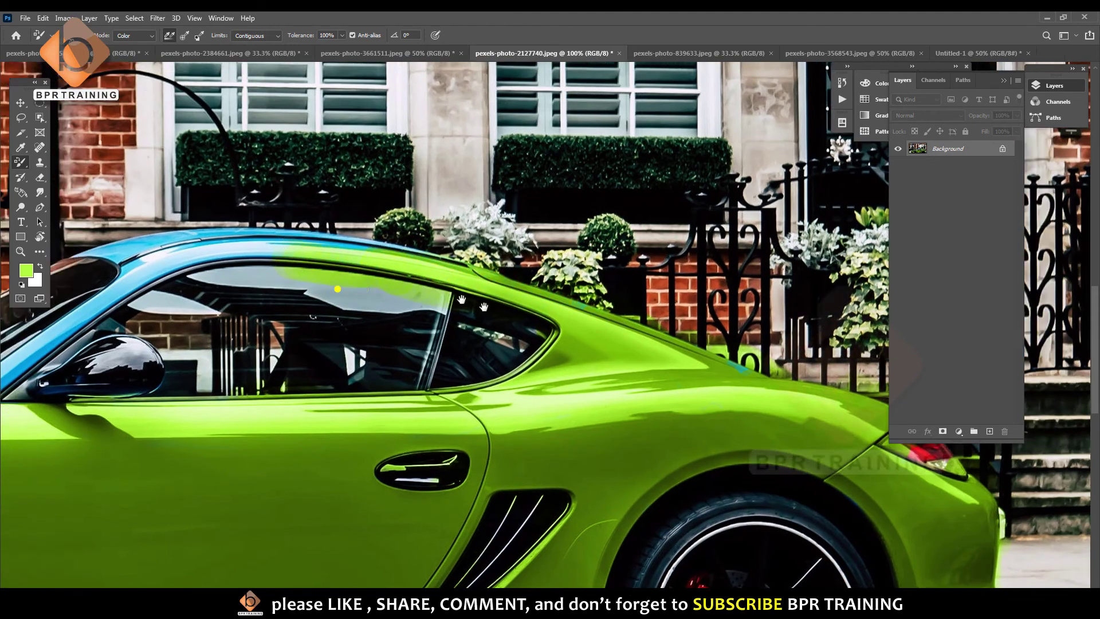
{"action": "left_click_drag", "start_coordinate": [337, 290], "coordinate": [573, 363]}
{"action": "left_click_drag", "start_coordinate": [447, 316], "coordinate": [583, 313]}
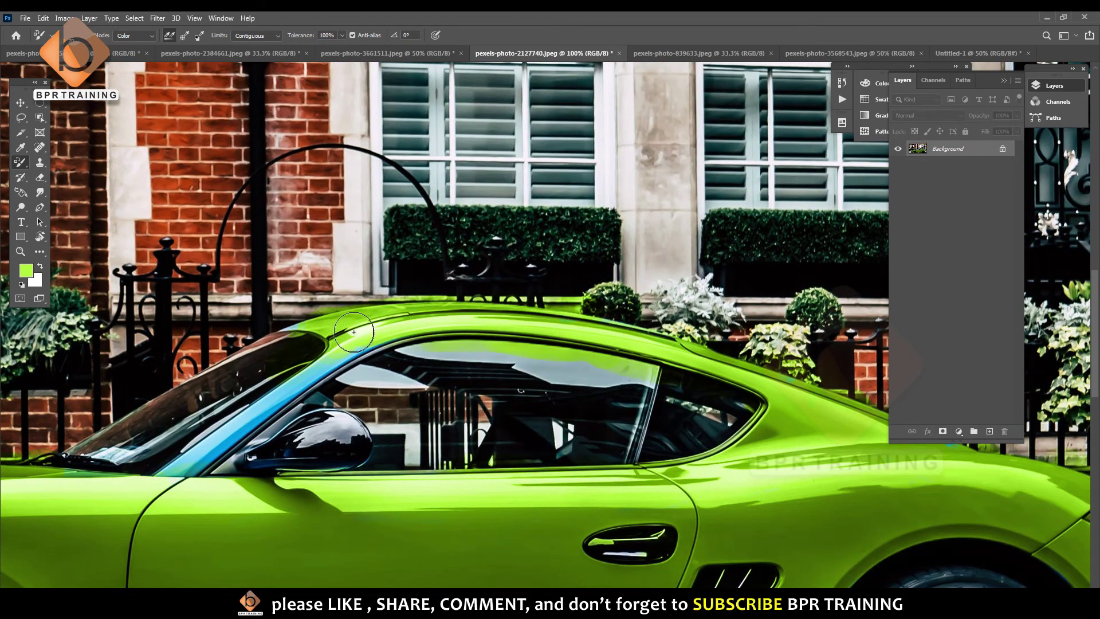
{"action": "mouse_move", "coordinate": [435, 312]}
{"action": "left_mouse_down"}
{"action": "mouse_move", "coordinate": [257, 415]}
{"action": "mouse_move", "coordinate": [292, 329]}
{"action": "mouse_move", "coordinate": [269, 332]}
{"action": "left_mouse_up"}
Zoom out to the whole green car, dismiss the input-language popup, and select the Move tool.
{"action": "key", "text": "ctrl+minus"}
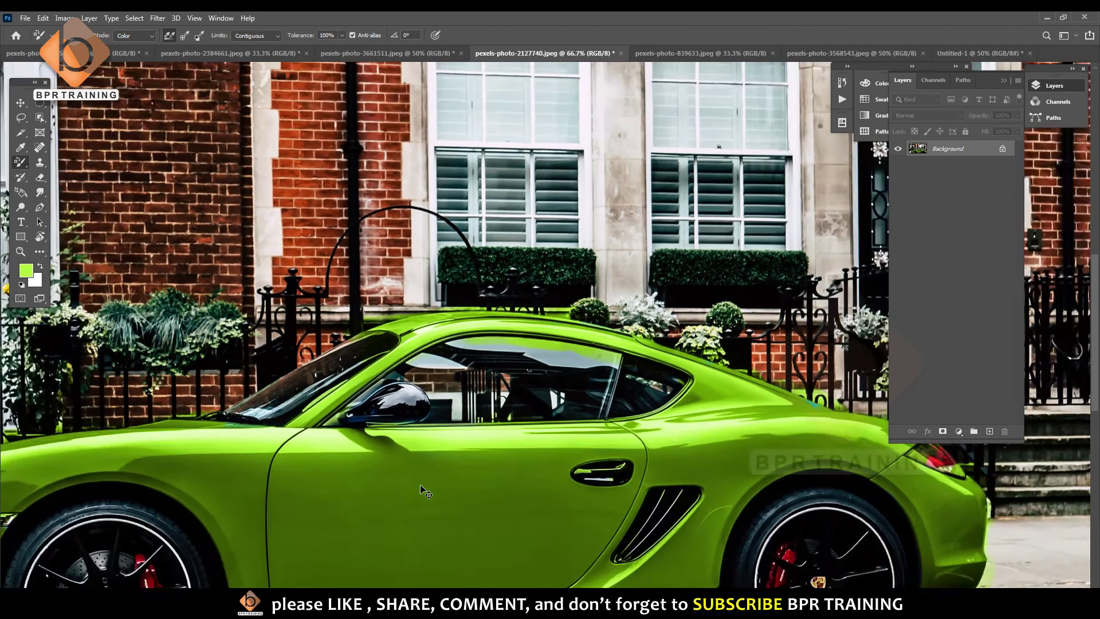
{"action": "key", "text": "ctrl+minus"}
{"action": "key", "text": "ctrl+minus"}
{"action": "key", "text": "ctrl+minus"}
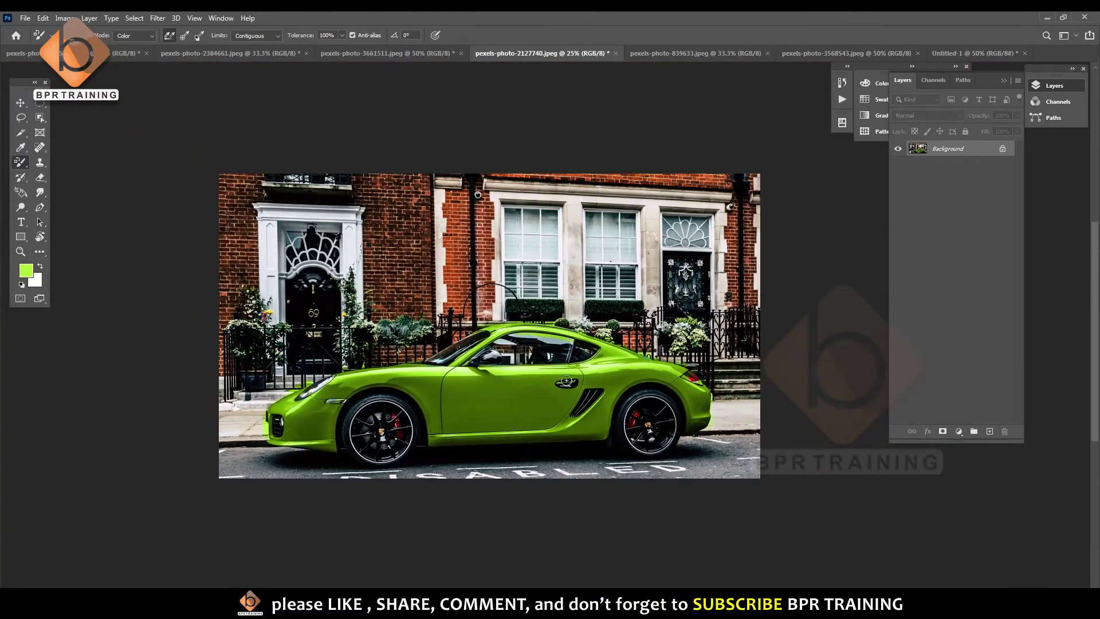
{"action": "key", "text": "alt+shift"}
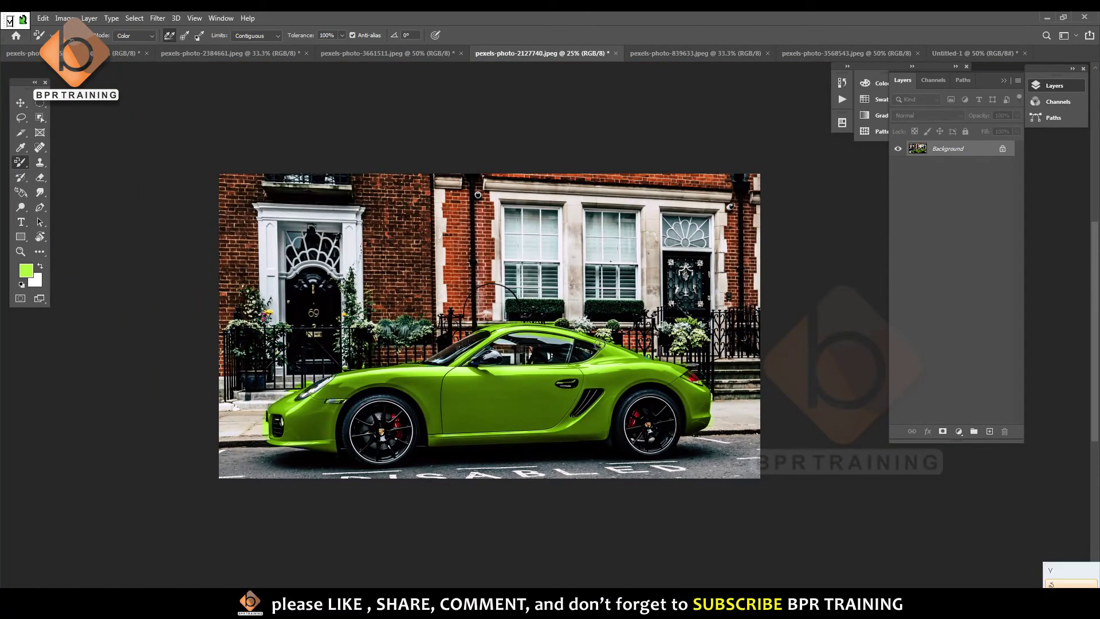
{"action": "key", "text": "super+space"}
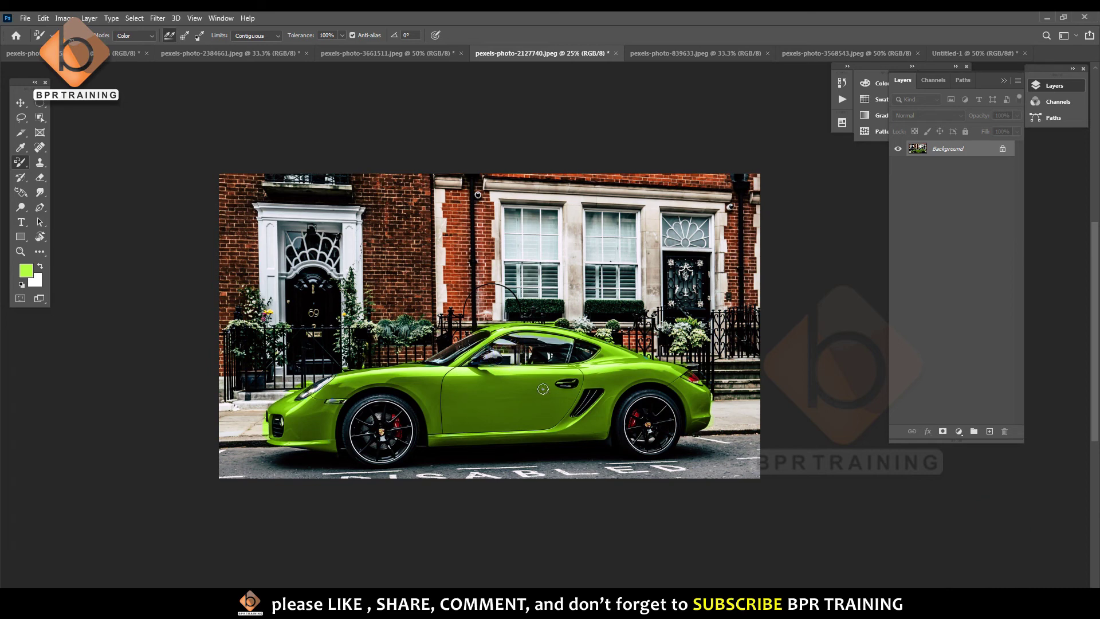
{"action": "key", "text": "v"}
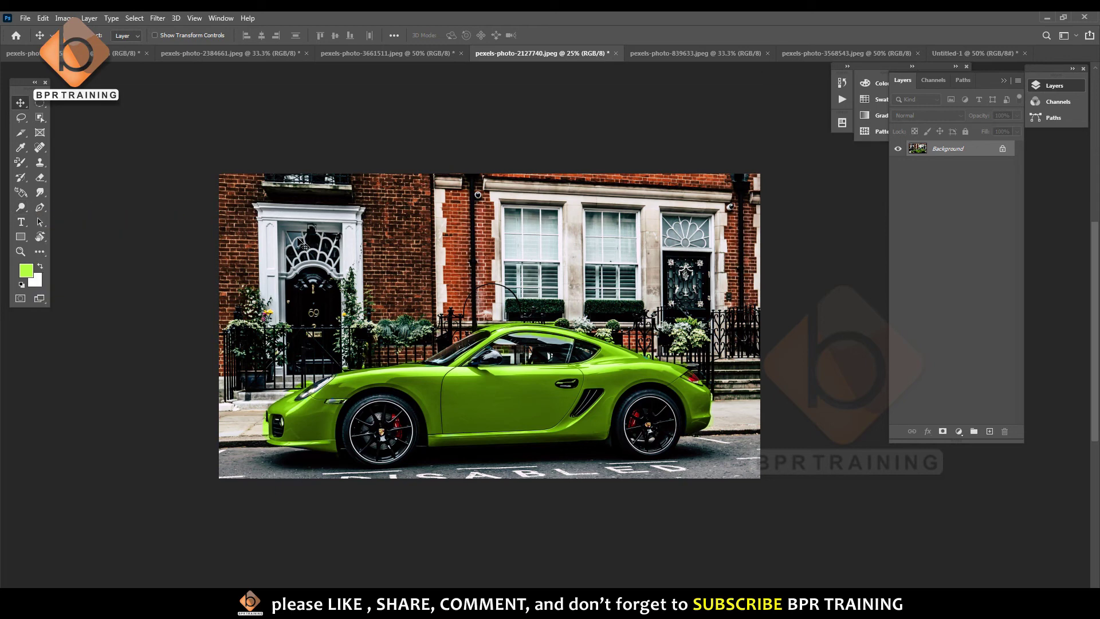
Set the Color Replacement brush Limits to Discontiguous and check its Tolerance and Angle values.
{"action": "key", "text": "b"}
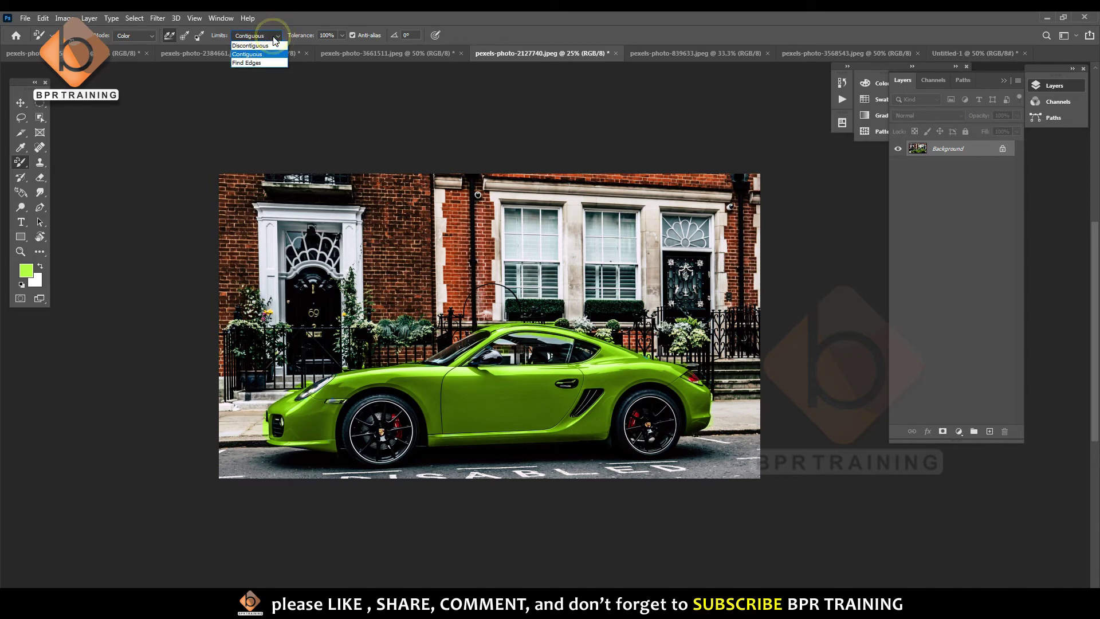
{"action": "left_click", "coordinate": [255, 48]}
{"action": "left_click", "coordinate": [257, 42]}
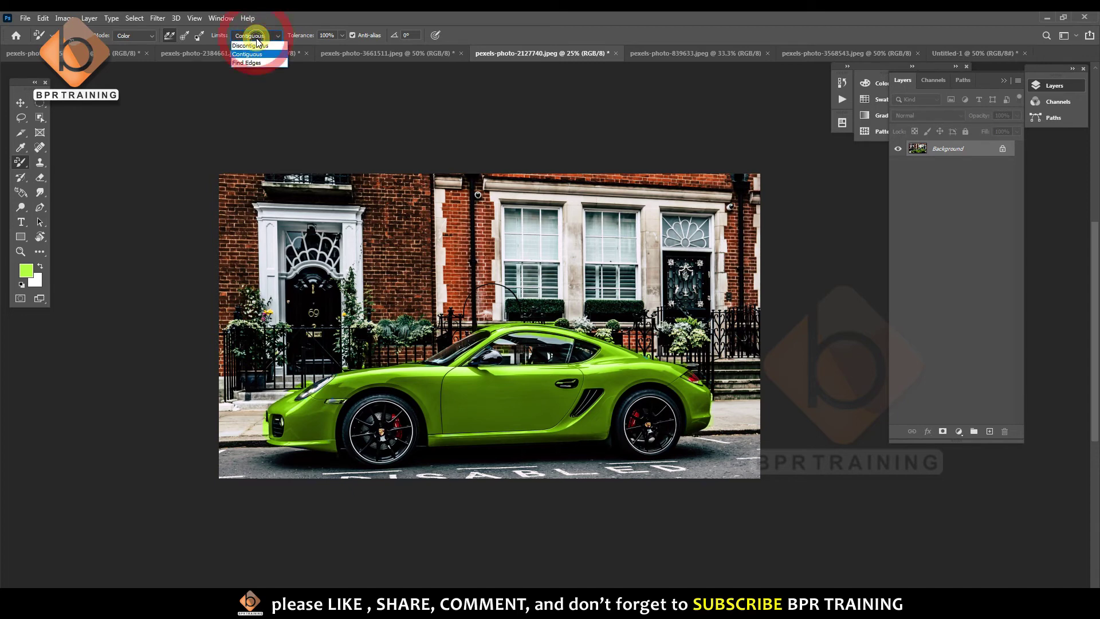
{"action": "left_click", "coordinate": [256, 57]}
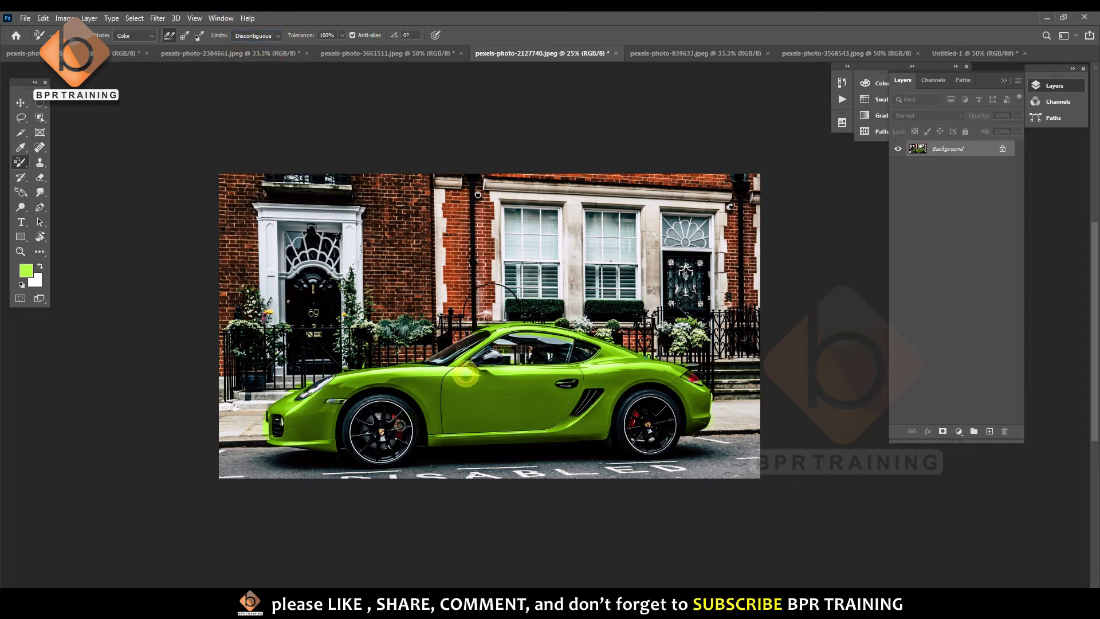
{"action": "left_click", "coordinate": [518, 421]}
{"action": "left_click", "coordinate": [267, 43]}
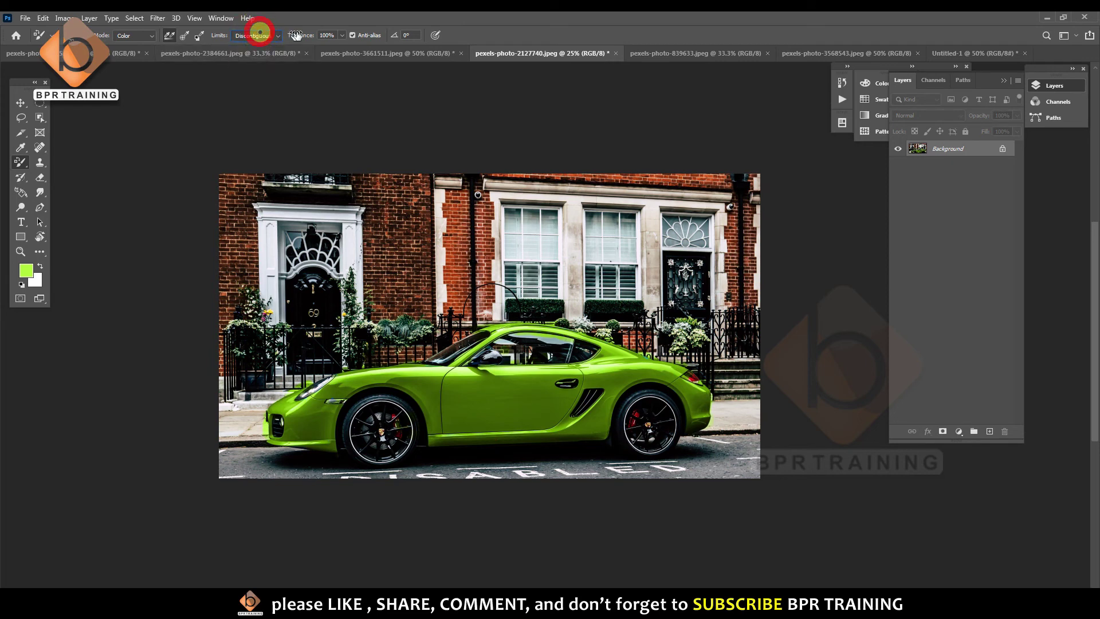
{"action": "left_click", "coordinate": [341, 35]}
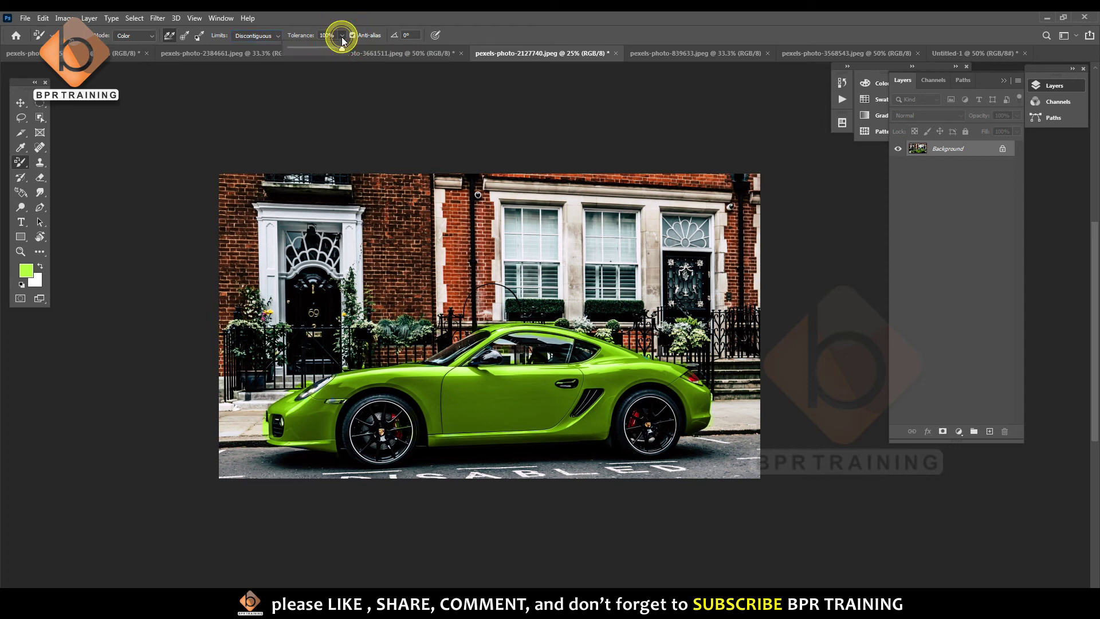
{"action": "left_click", "coordinate": [410, 35]}
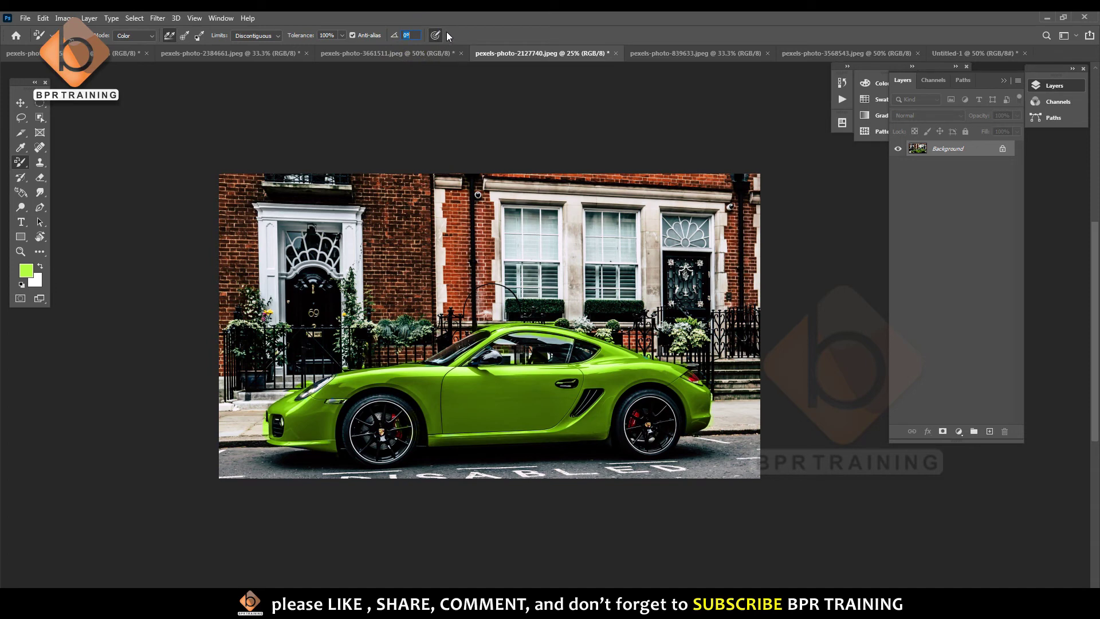
{"action": "left_click", "coordinate": [436, 36]}
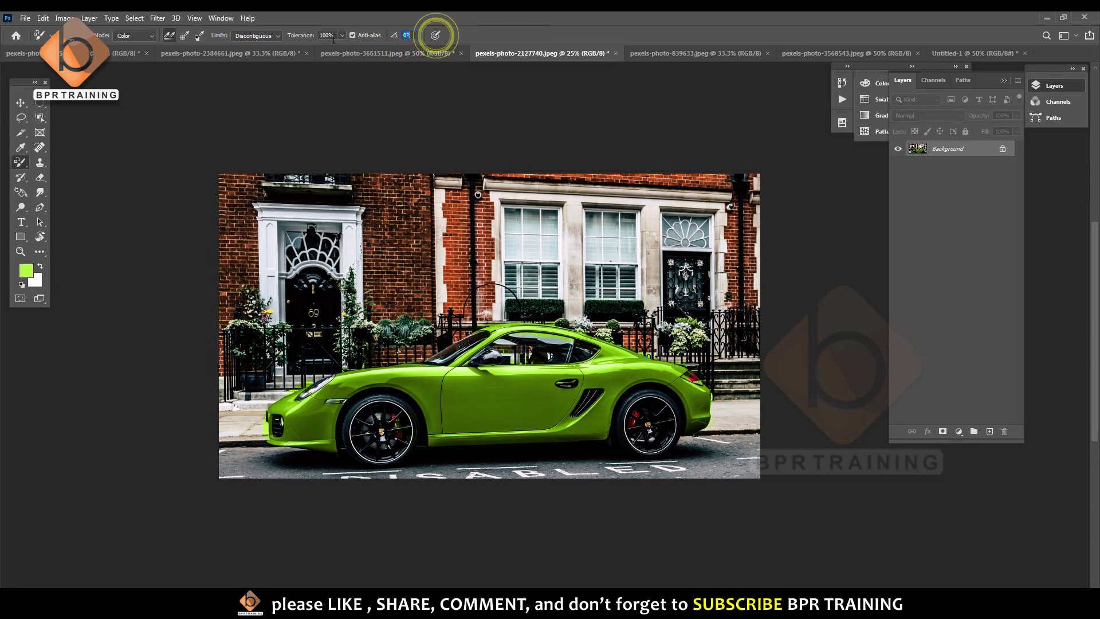
Review the blend mode choices, then switch to the Move tool and the woman's portrait.
{"action": "left_click", "coordinate": [130, 34]}
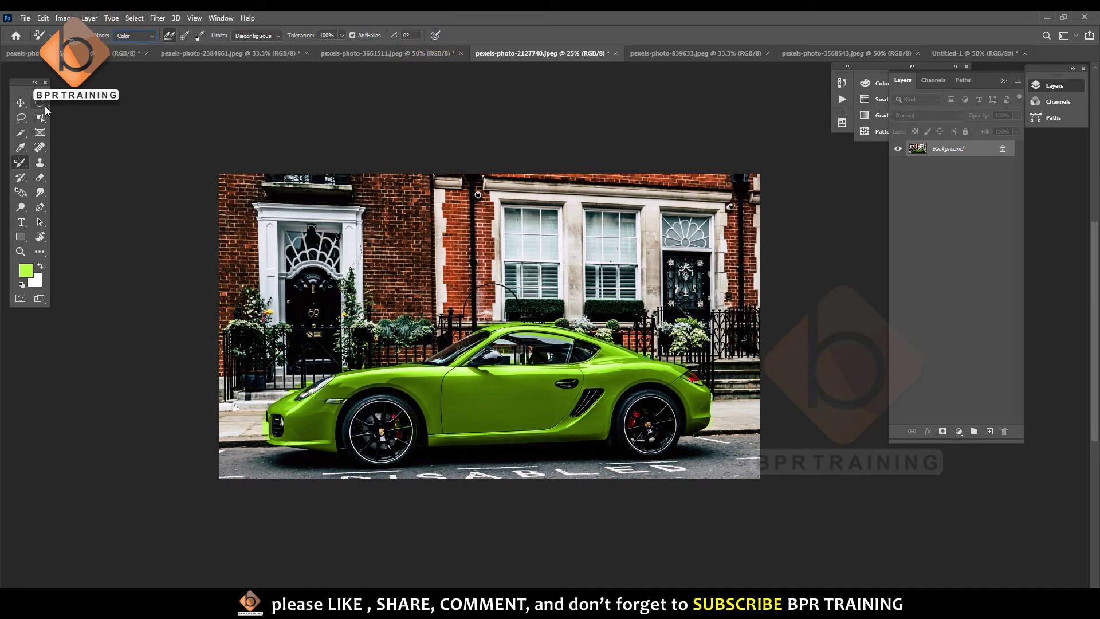
{"action": "left_click", "coordinate": [19, 101]}
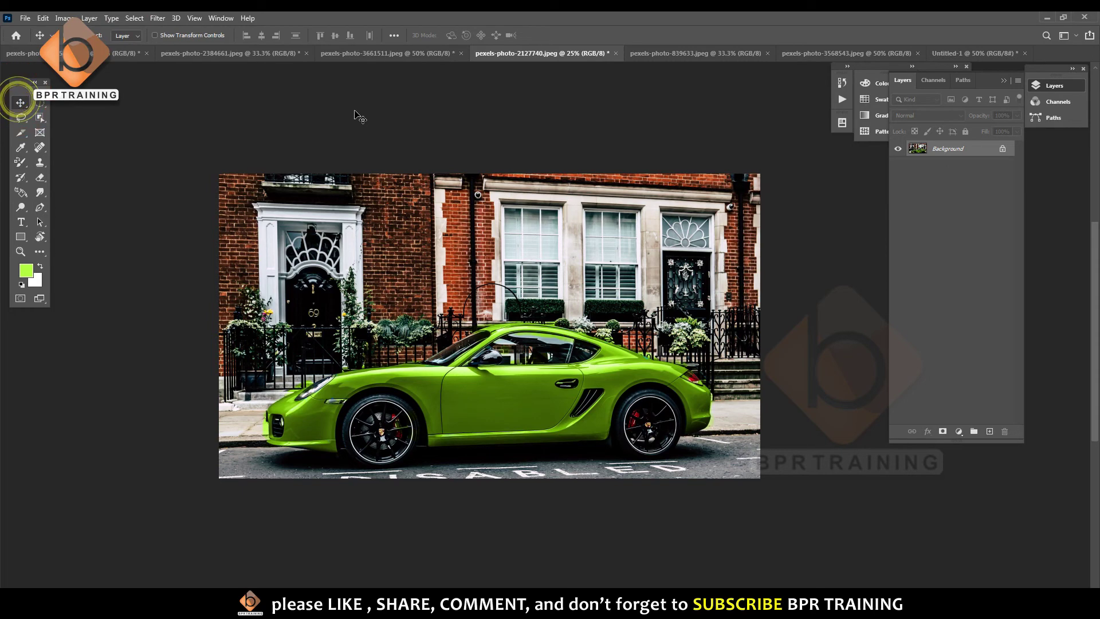
{"action": "left_click", "coordinate": [652, 50]}
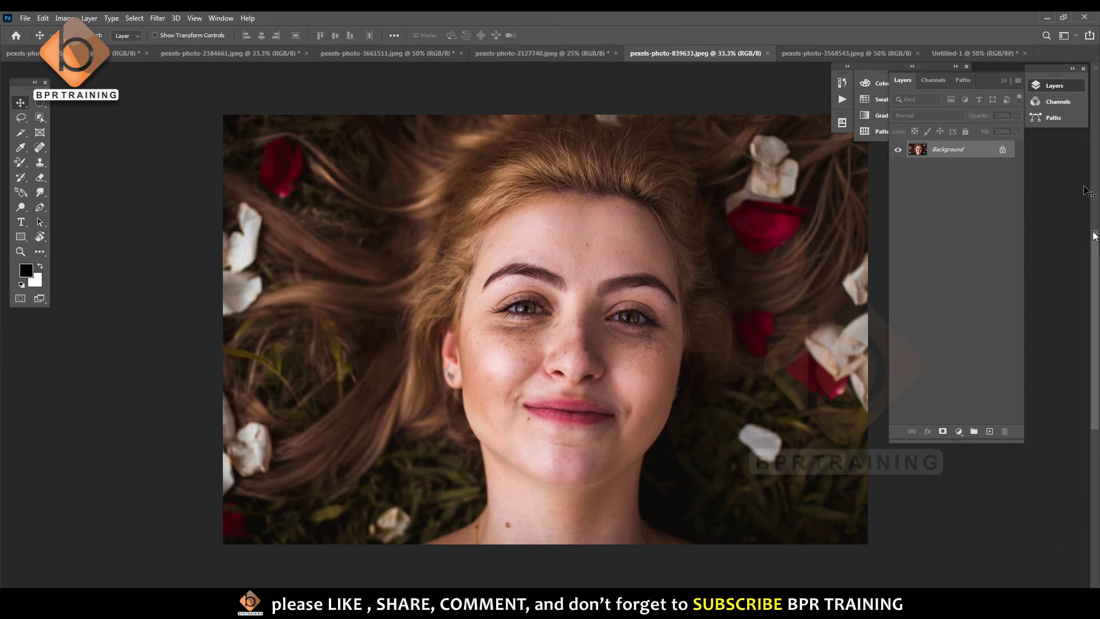
Flip between the open document tabs: green car, child photo and back.
{"action": "left_click", "coordinate": [501, 53]}
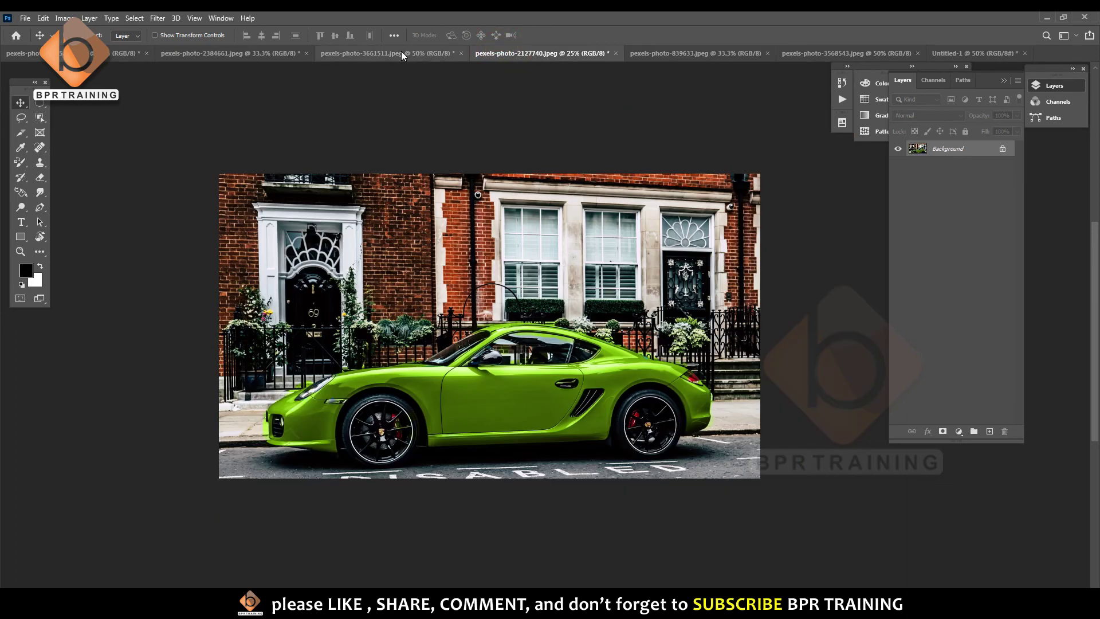
{"action": "left_click", "coordinate": [401, 50]}
{"action": "left_click", "coordinate": [489, 50]}
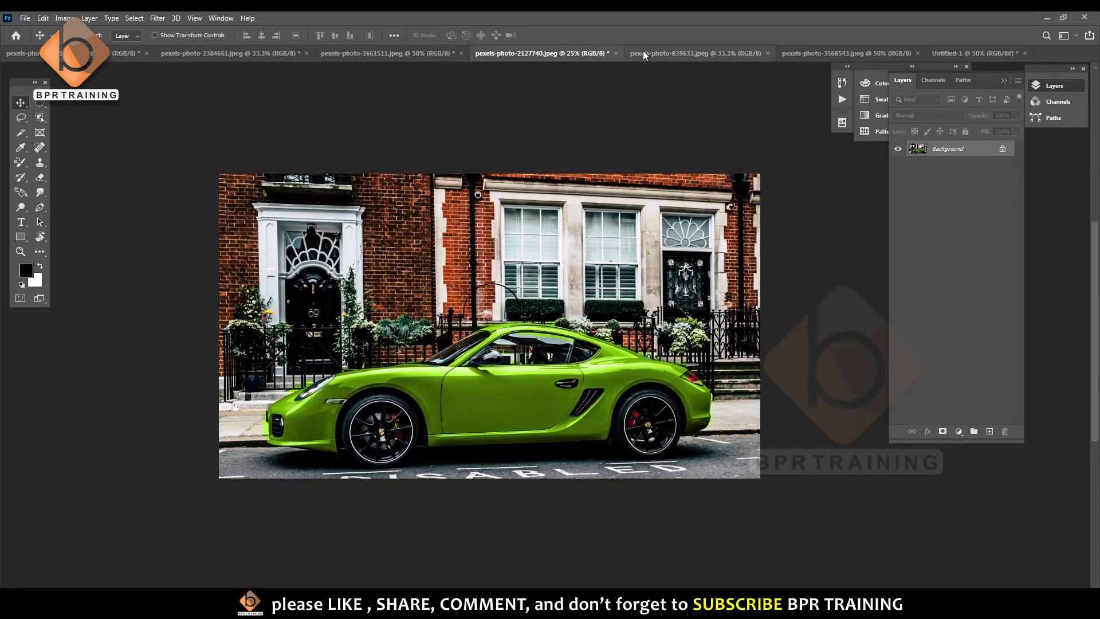
{"action": "left_click", "coordinate": [549, 53]}
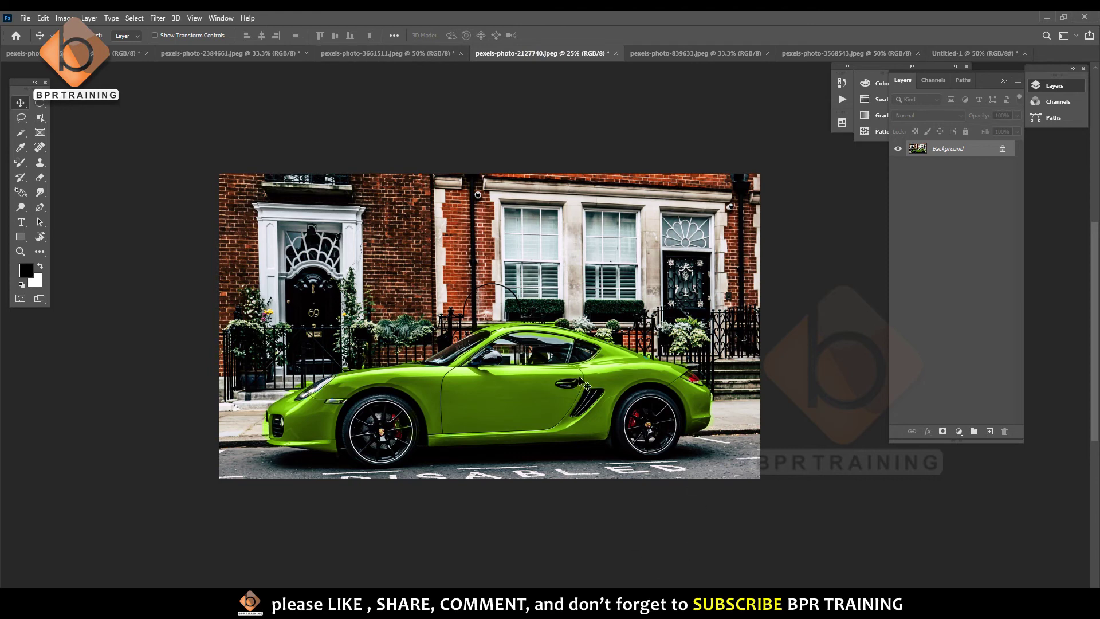
Open mario-luigi-yoschi-figures-163036.jpeg from the 'photoshop 2020 footage' folder.
{"action": "key", "text": "ctrl+o"}
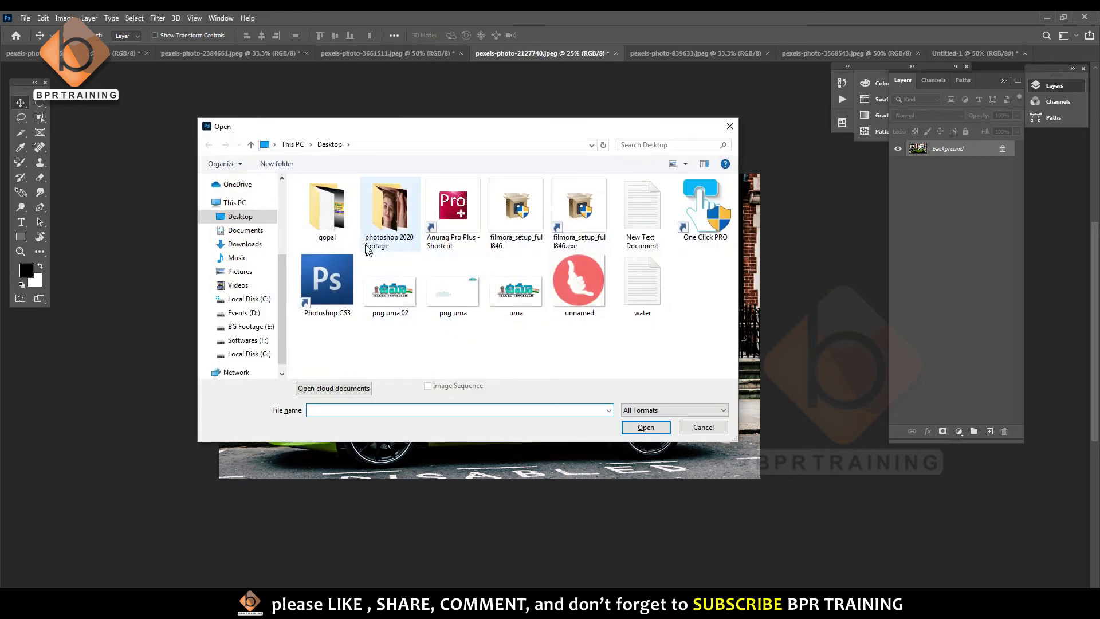
{"action": "double_click", "coordinate": [380, 205]}
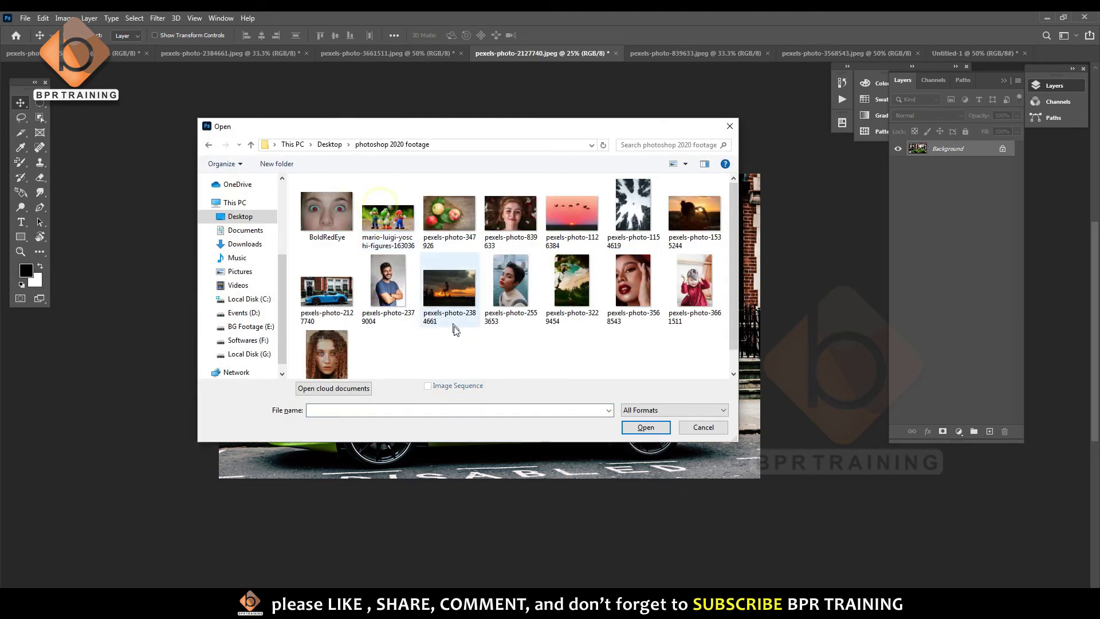
{"action": "left_click", "coordinate": [446, 219]}
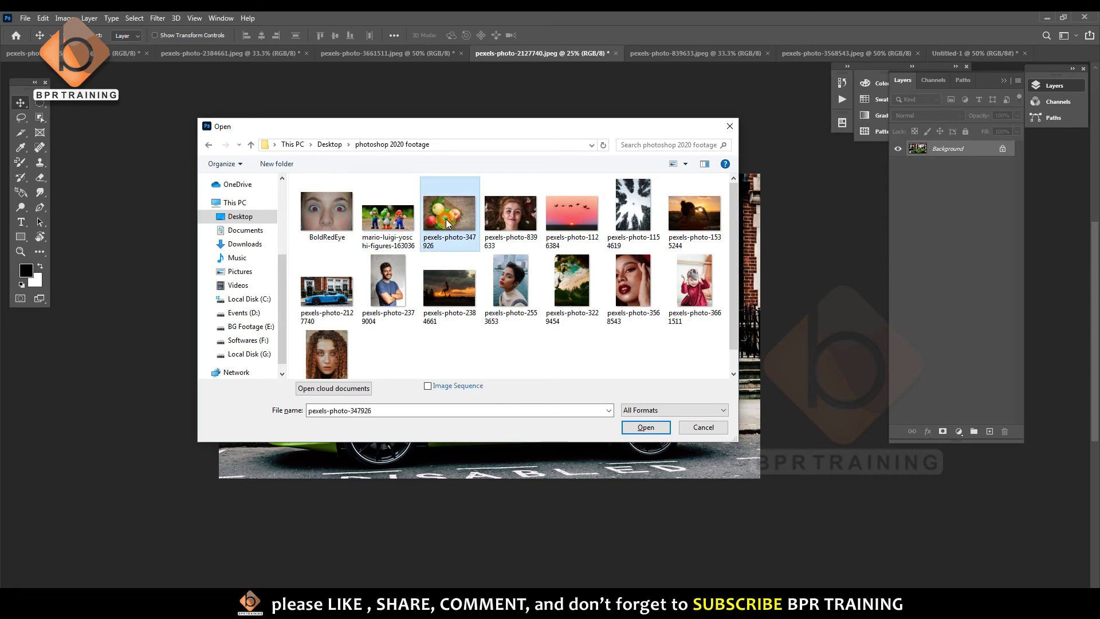
{"action": "double_click", "coordinate": [397, 222]}
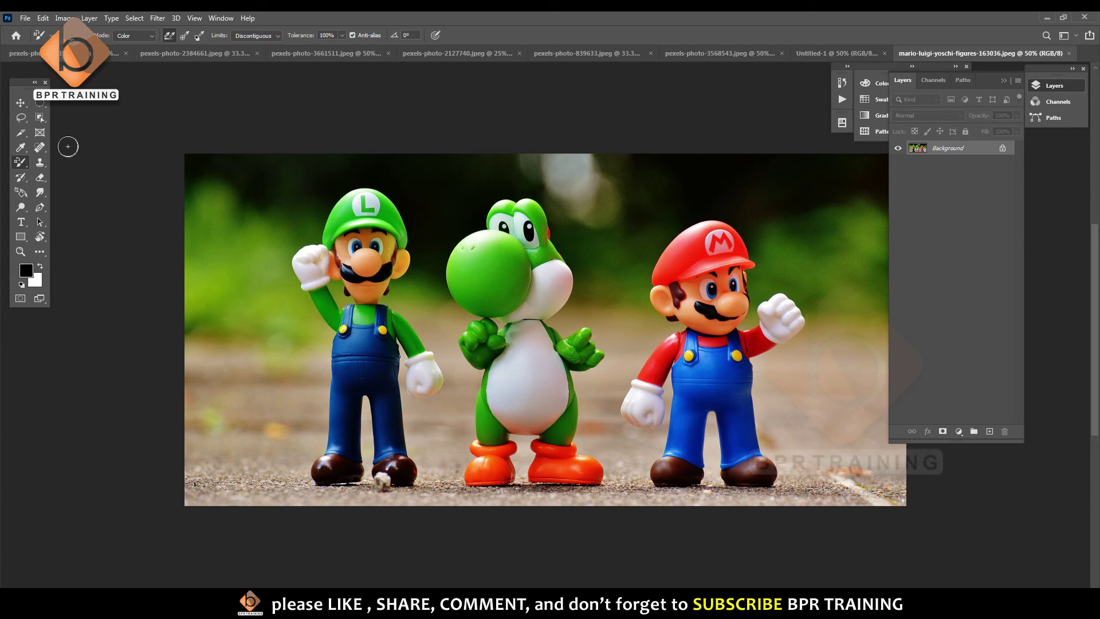
Set the foreground colour to bright yellow fff600.
{"action": "left_click", "coordinate": [773, 270]}
{"action": "left_click", "coordinate": [27, 270]}
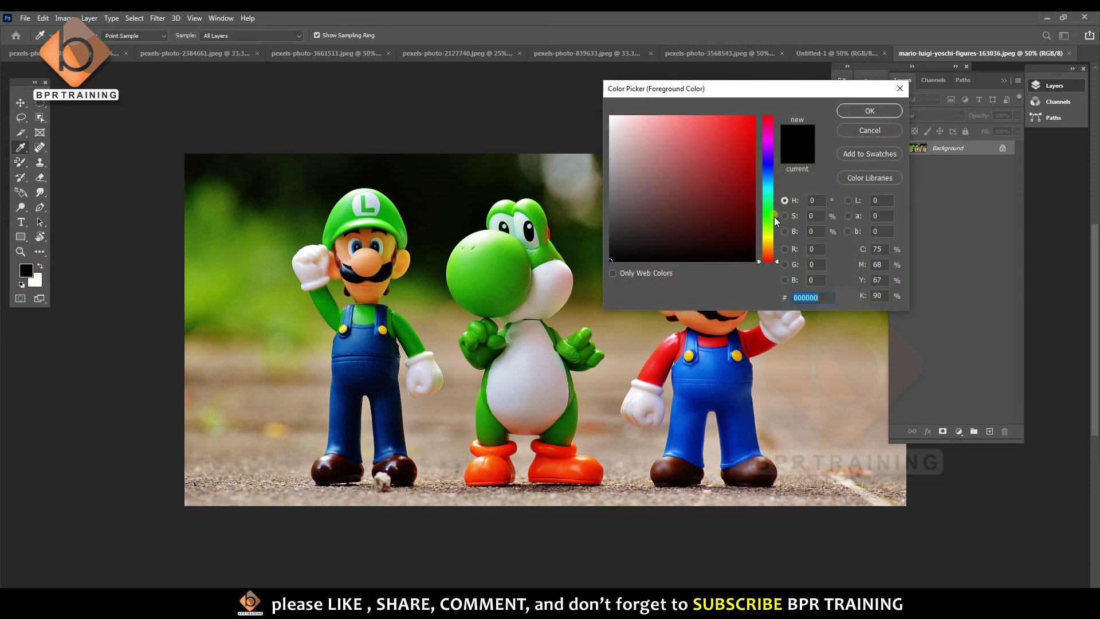
{"action": "mouse_move", "coordinate": [766, 189]}
{"action": "left_mouse_down"}
{"action": "mouse_move", "coordinate": [767, 175]}
{"action": "mouse_move", "coordinate": [771, 239]}
{"action": "left_mouse_up"}
{"action": "left_click_drag", "start_coordinate": [719, 152], "coordinate": [780, 64]}
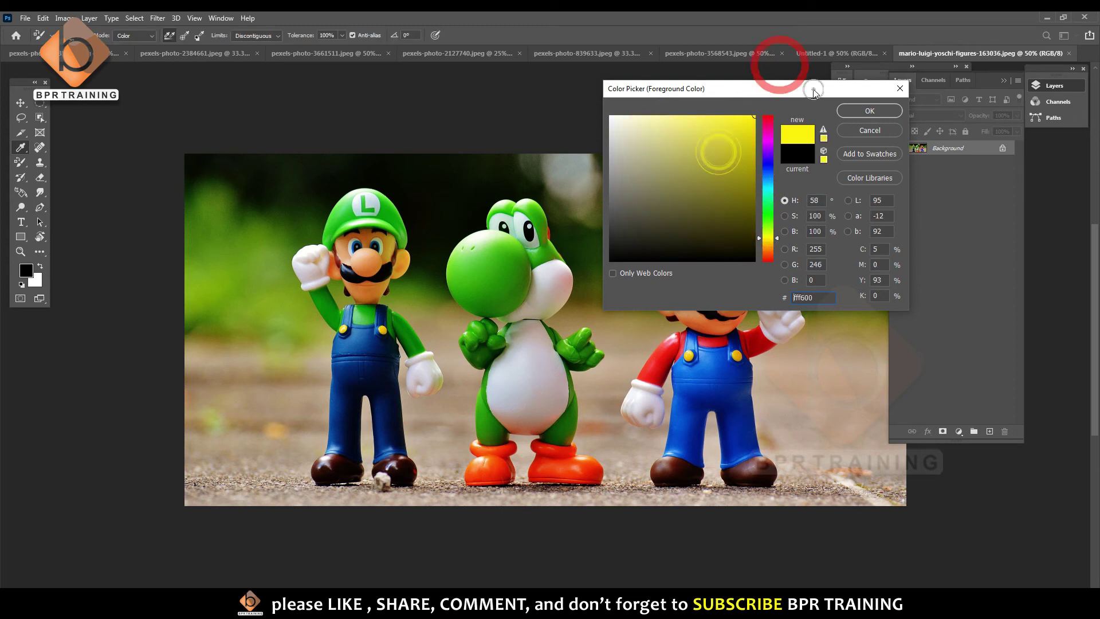
{"action": "key", "text": "Return"}
Zoom in on Mario's cap and try a yellow stroke, undoing it and the extra layer.
{"action": "left_click", "coordinate": [732, 252]}
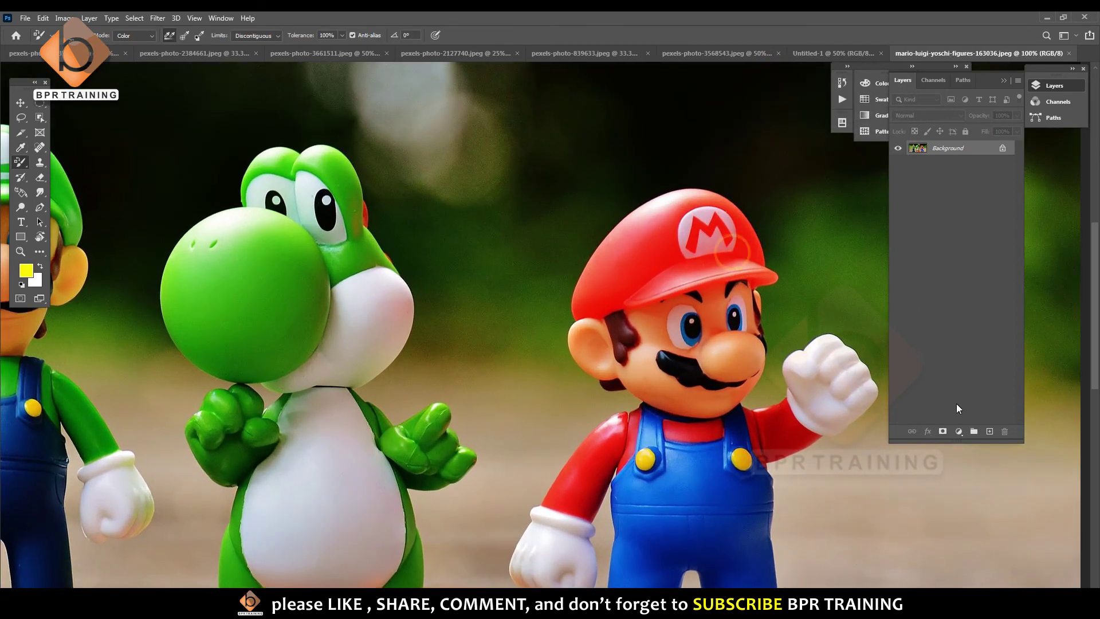
{"action": "left_click", "coordinate": [988, 431]}
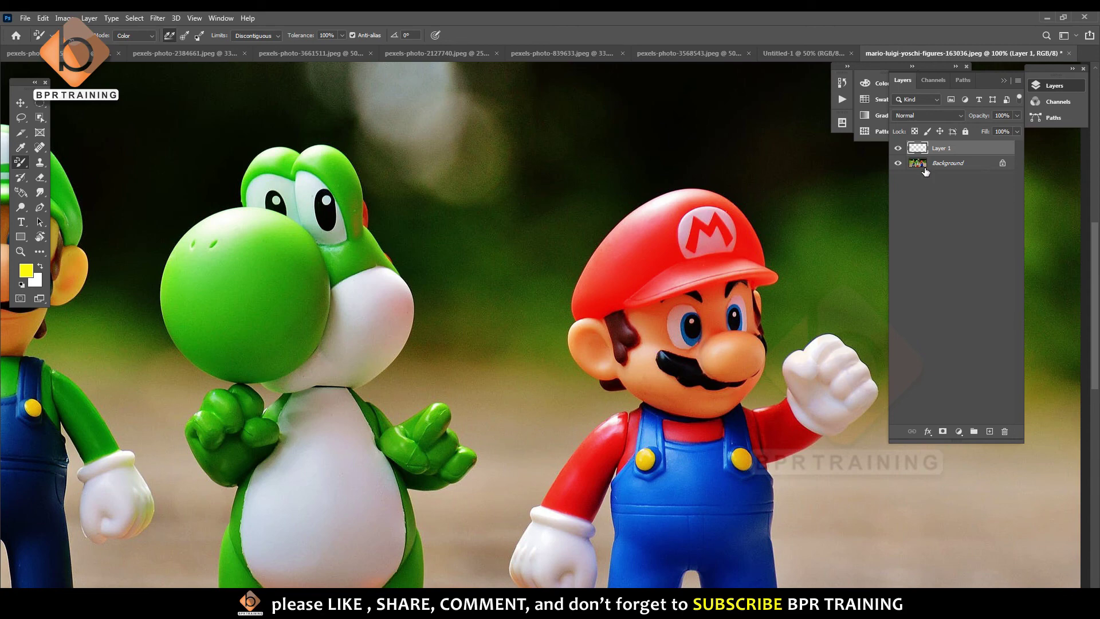
{"action": "left_click", "coordinate": [723, 248]}
{"action": "key", "text": "ctrl+z"}
{"action": "mouse_move", "coordinate": [579, 201]}
{"action": "left_mouse_down"}
{"action": "mouse_move", "coordinate": [538, 252]}
{"action": "mouse_move", "coordinate": [556, 293]}
{"action": "left_mouse_up"}
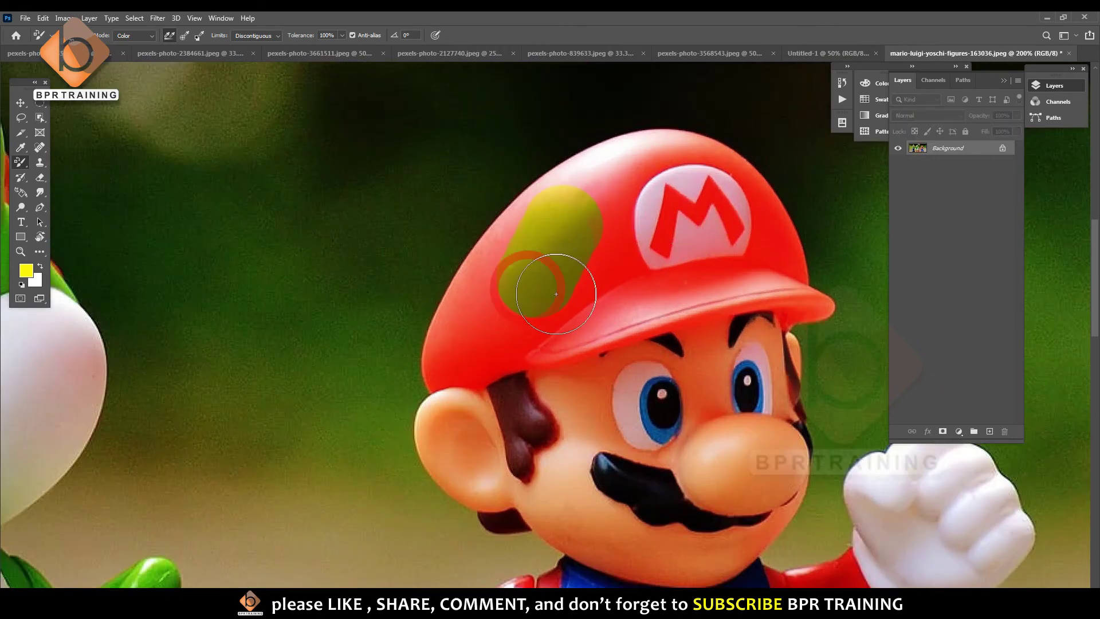
{"action": "key", "text": "ctrl+z"}
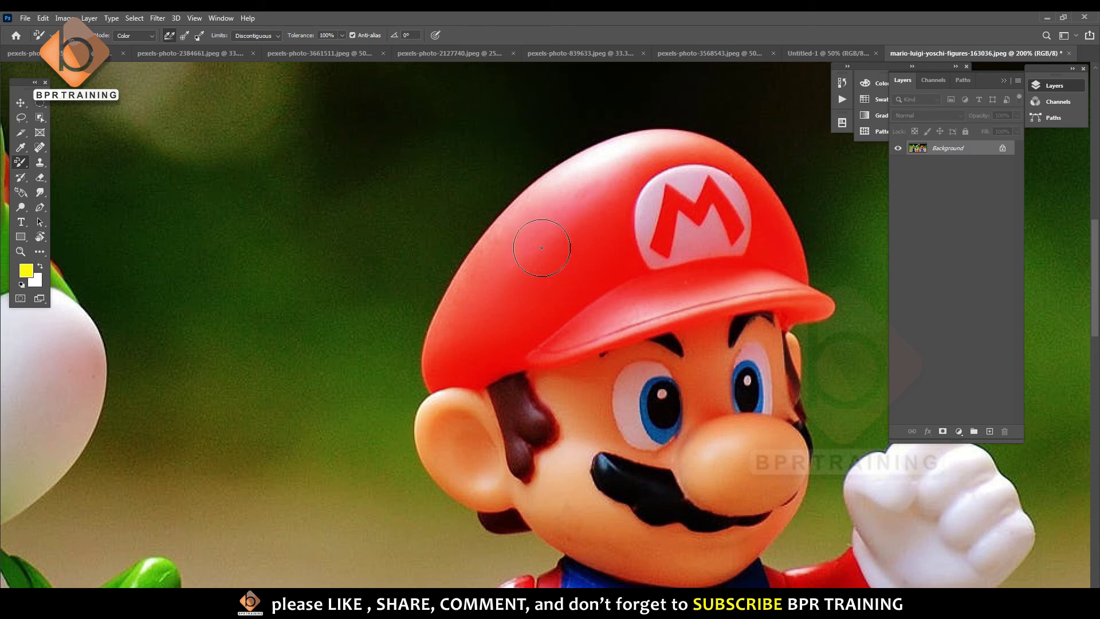
Convert the Background into Layer 0, undo a test stroke, and delete the empty Layer 1.
{"action": "double_click", "coordinate": [946, 150]}
{"action": "key", "text": "Return"}
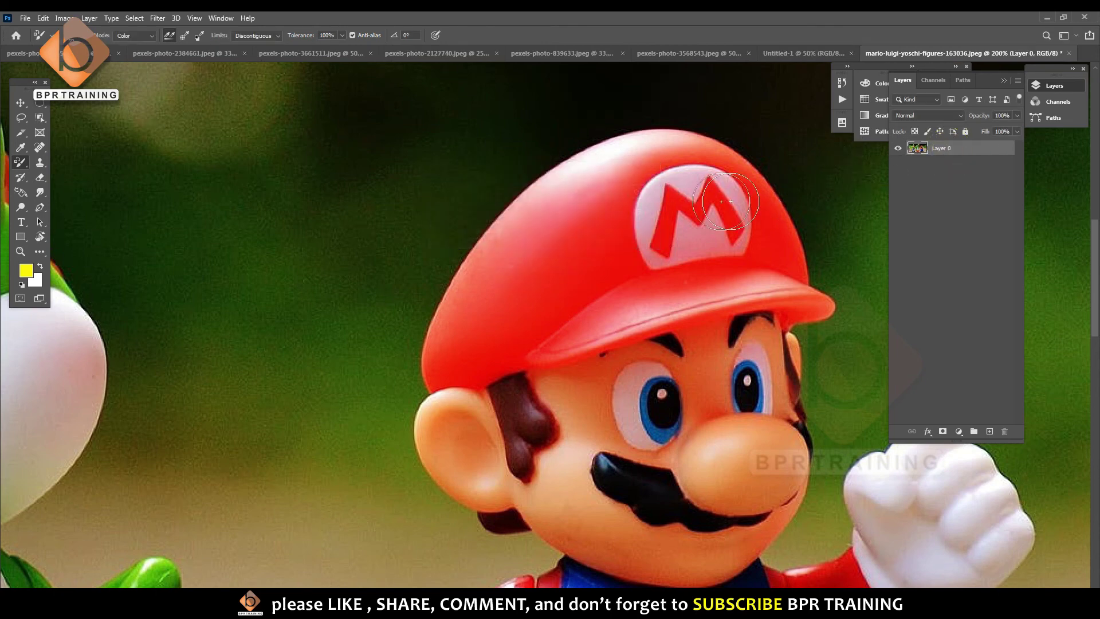
{"action": "left_click_drag", "start_coordinate": [616, 192], "coordinate": [550, 246]}
{"action": "key", "text": "ctrl+z"}
{"action": "left_click", "coordinate": [989, 431]}
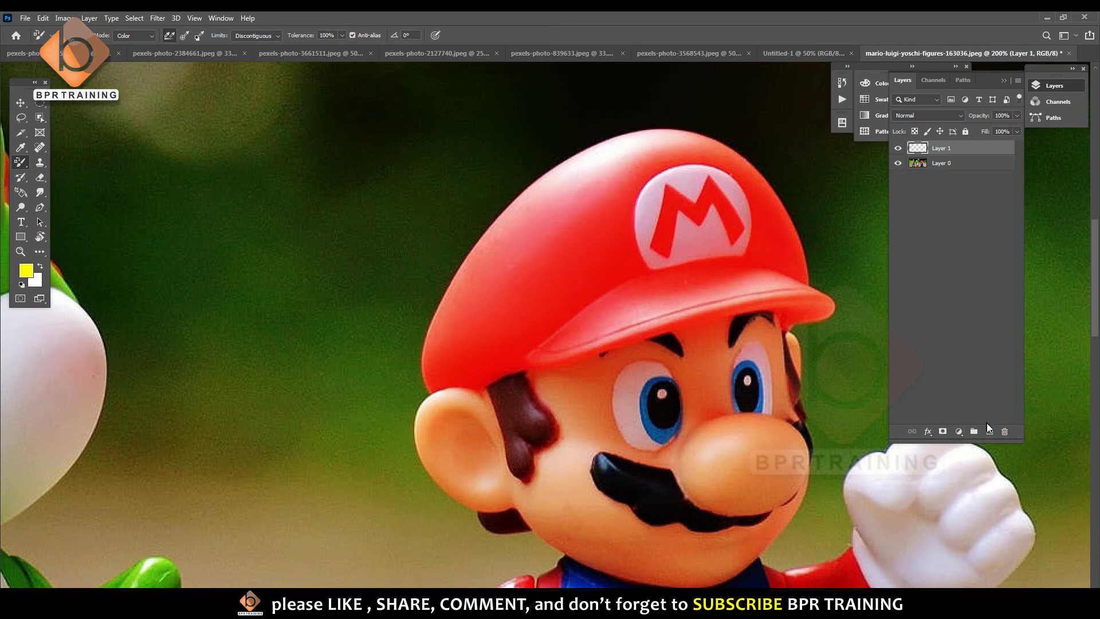
{"action": "left_click", "coordinate": [1005, 431]}
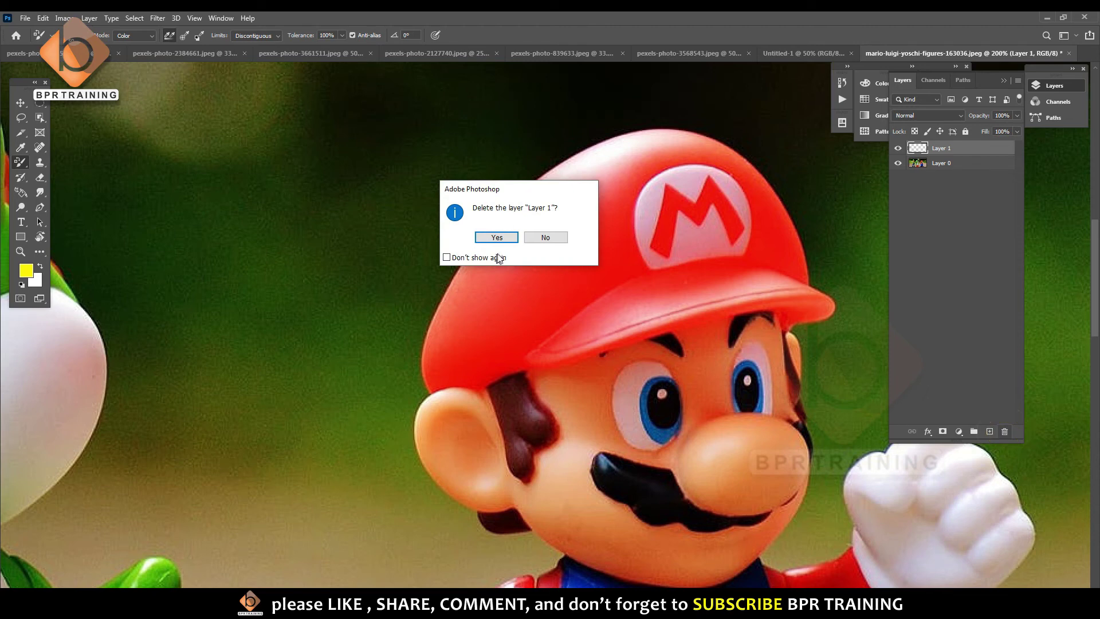
{"action": "left_click", "coordinate": [496, 239]}
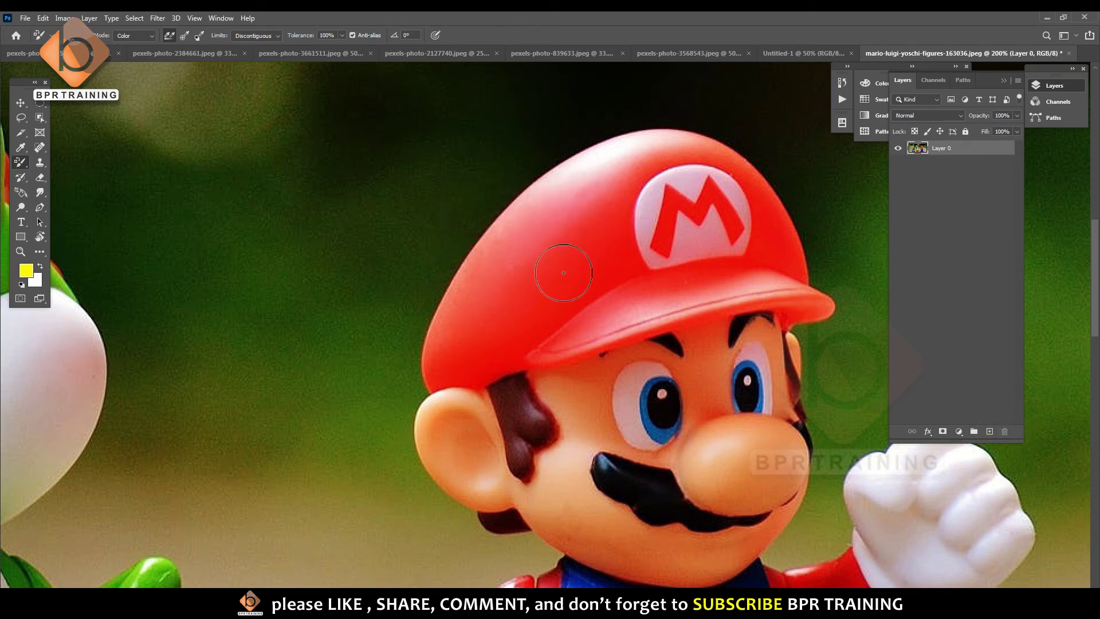
Recolour Mario's whole cap yellow, including the area around the M emblem.
{"action": "mouse_move", "coordinate": [564, 244]}
{"action": "left_mouse_down"}
{"action": "mouse_move", "coordinate": [501, 249]}
{"action": "mouse_move", "coordinate": [550, 184]}
{"action": "mouse_move", "coordinate": [614, 153]}
{"action": "mouse_move", "coordinate": [680, 139]}
{"action": "mouse_move", "coordinate": [722, 156]}
{"action": "mouse_move", "coordinate": [772, 230]}
{"action": "mouse_move", "coordinate": [693, 304]}
{"action": "mouse_move", "coordinate": [739, 252]}
{"action": "mouse_move", "coordinate": [753, 285]}
{"action": "mouse_move", "coordinate": [556, 346]}
{"action": "mouse_move", "coordinate": [688, 273]}
{"action": "left_mouse_up"}
{"action": "mouse_move", "coordinate": [541, 355]}
{"action": "left_mouse_down"}
{"action": "mouse_move", "coordinate": [450, 379]}
{"action": "mouse_move", "coordinate": [479, 253]}
{"action": "mouse_move", "coordinate": [465, 334]}
{"action": "left_mouse_up"}
{"action": "mouse_move", "coordinate": [602, 247]}
{"action": "left_mouse_down"}
{"action": "mouse_move", "coordinate": [626, 178]}
{"action": "mouse_move", "coordinate": [645, 175]}
{"action": "left_mouse_up"}
{"action": "mouse_move", "coordinate": [636, 265]}
{"action": "left_mouse_down"}
{"action": "mouse_move", "coordinate": [575, 303]}
{"action": "mouse_move", "coordinate": [600, 284]}
{"action": "left_mouse_up"}
{"action": "mouse_move", "coordinate": [756, 204]}
{"action": "left_mouse_down"}
{"action": "mouse_move", "coordinate": [727, 192]}
{"action": "mouse_move", "coordinate": [739, 200]}
{"action": "left_mouse_up"}
{"action": "scroll", "coordinate": [745, 256], "scroll_direction": "down", "scroll_amount": 5}
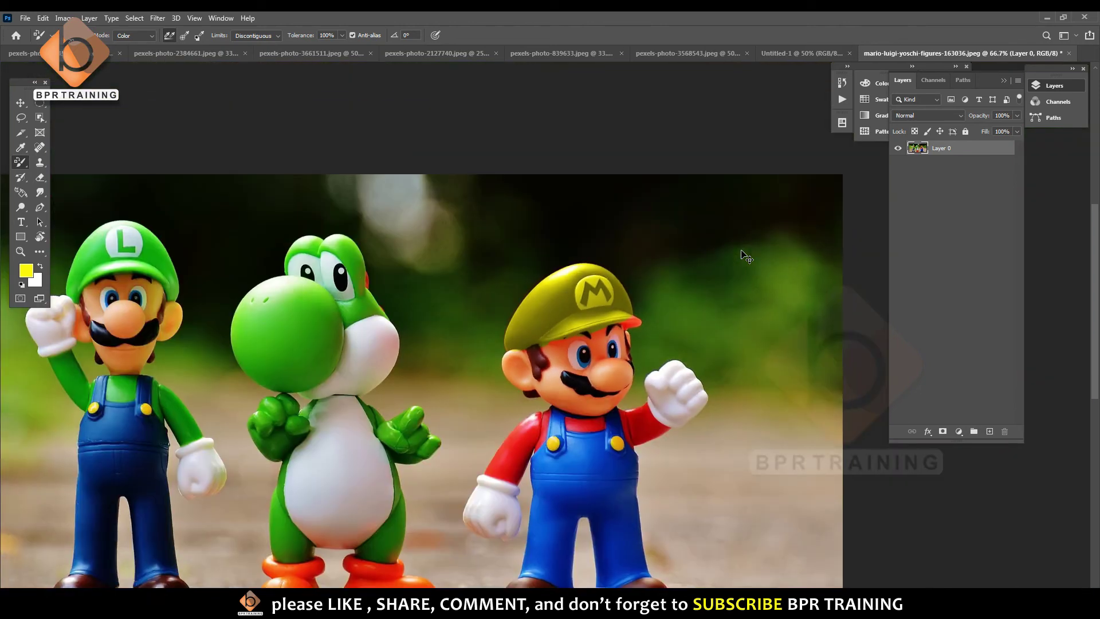
{"action": "scroll", "coordinate": [745, 256], "scroll_direction": "down", "scroll_amount": 1}
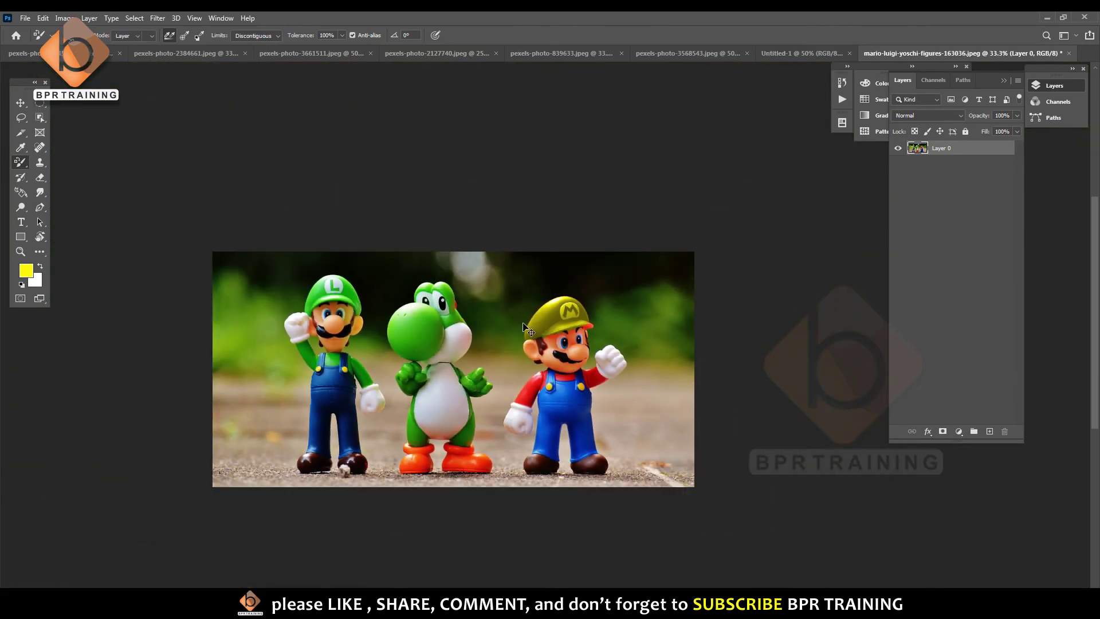
Revert the figures photo to its saved state so the cap is red again.
{"action": "key", "text": "v"}
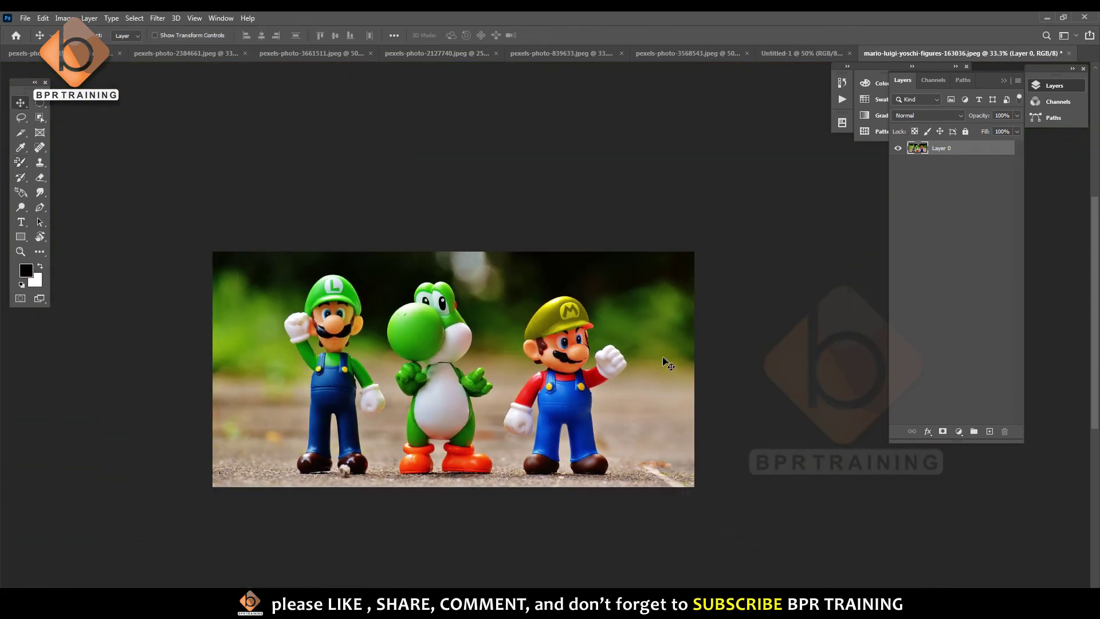
{"action": "left_click", "coordinate": [25, 18]}
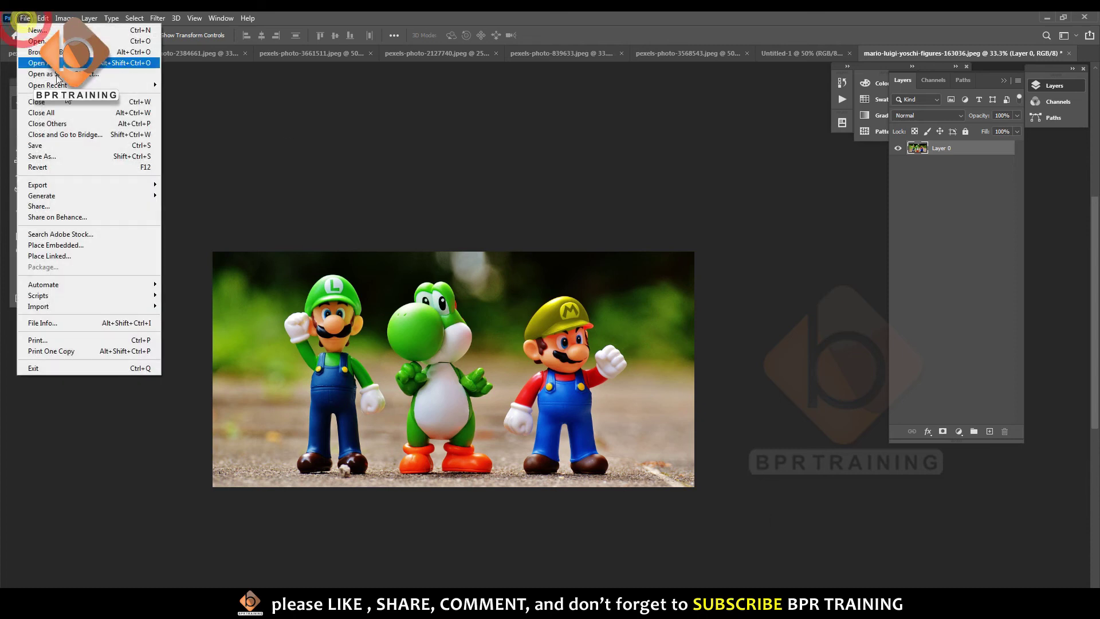
{"action": "left_click", "coordinate": [71, 167]}
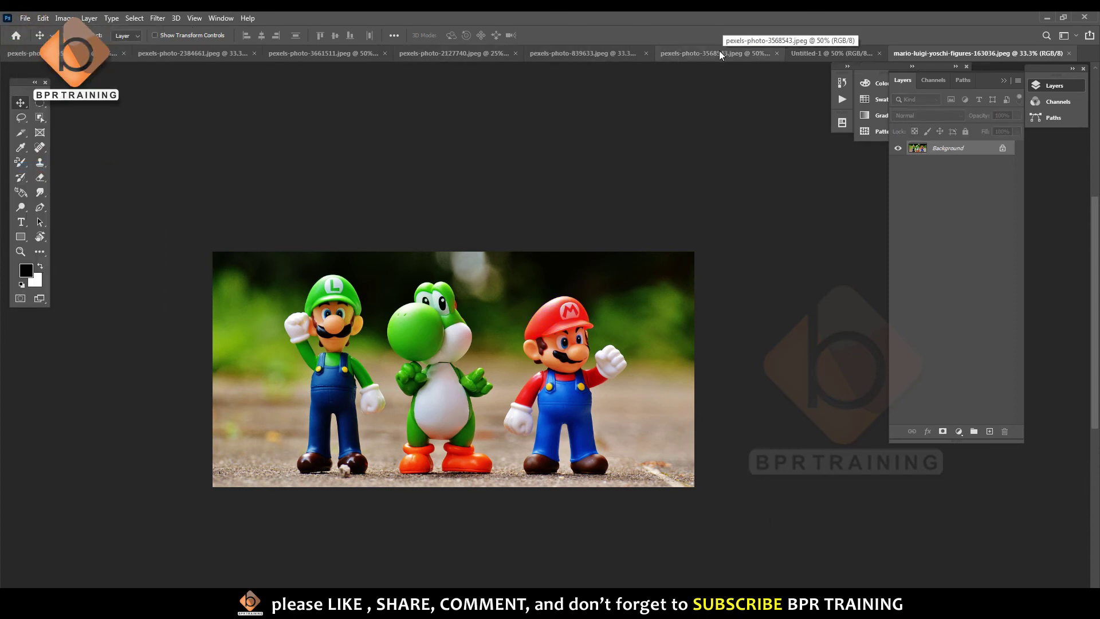
Close the Mario document and bring up the freckled portrait pexels-photo-839633.
{"action": "left_click", "coordinate": [1066, 55]}
{"action": "left_click", "coordinate": [643, 53]}
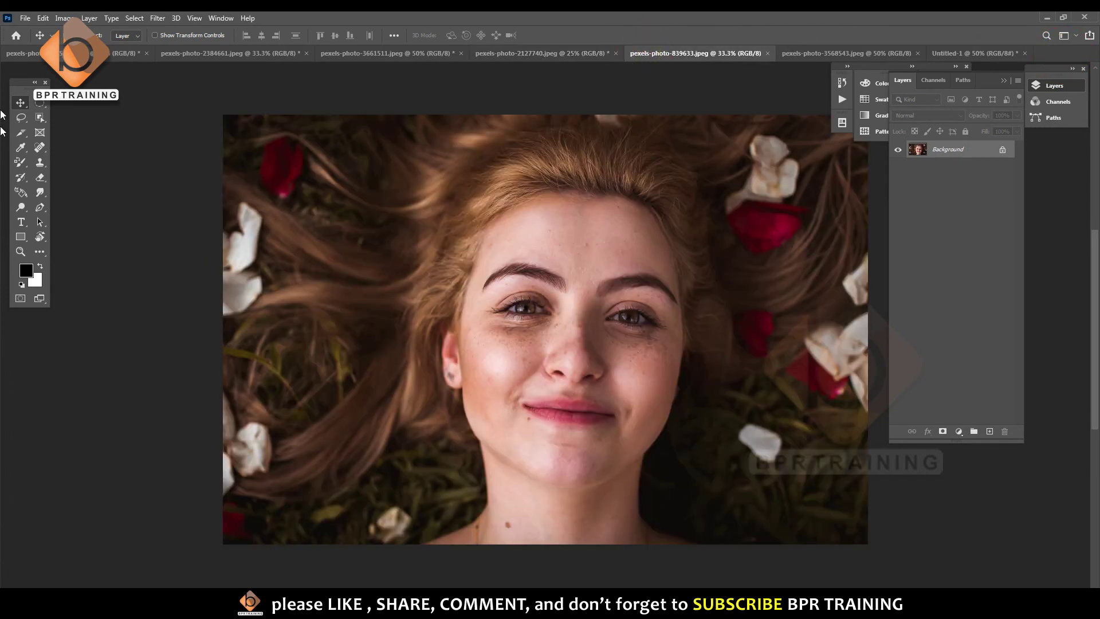
{"action": "left_click", "coordinate": [21, 162]}
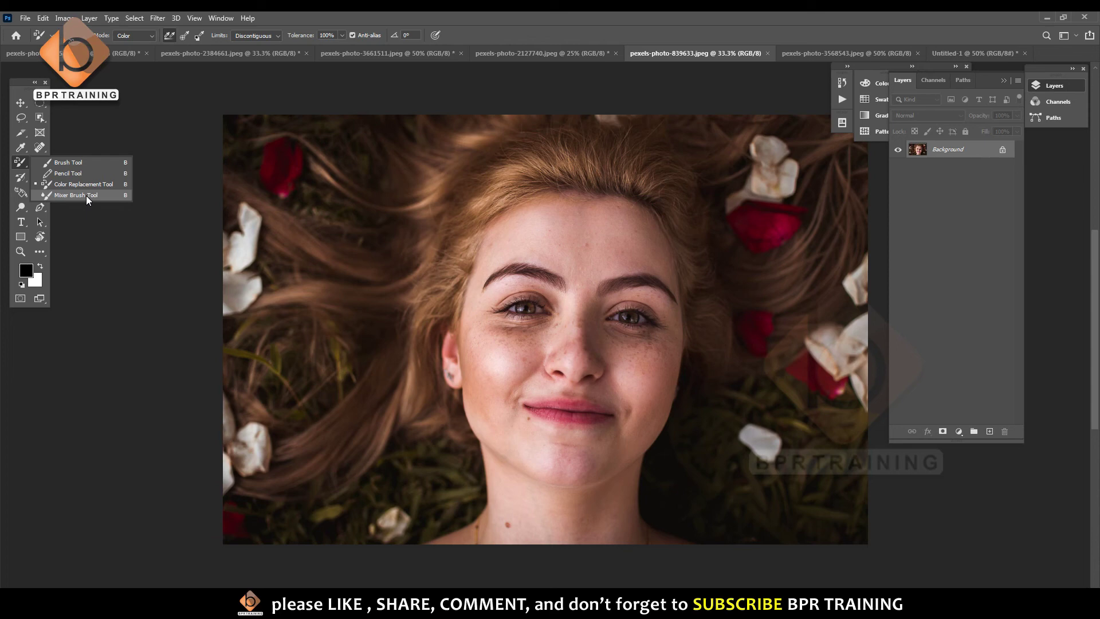
Choose the Mixer Brush Tool and zoom in twice on the freckled cheek beside the nose.
{"action": "left_click", "coordinate": [86, 195]}
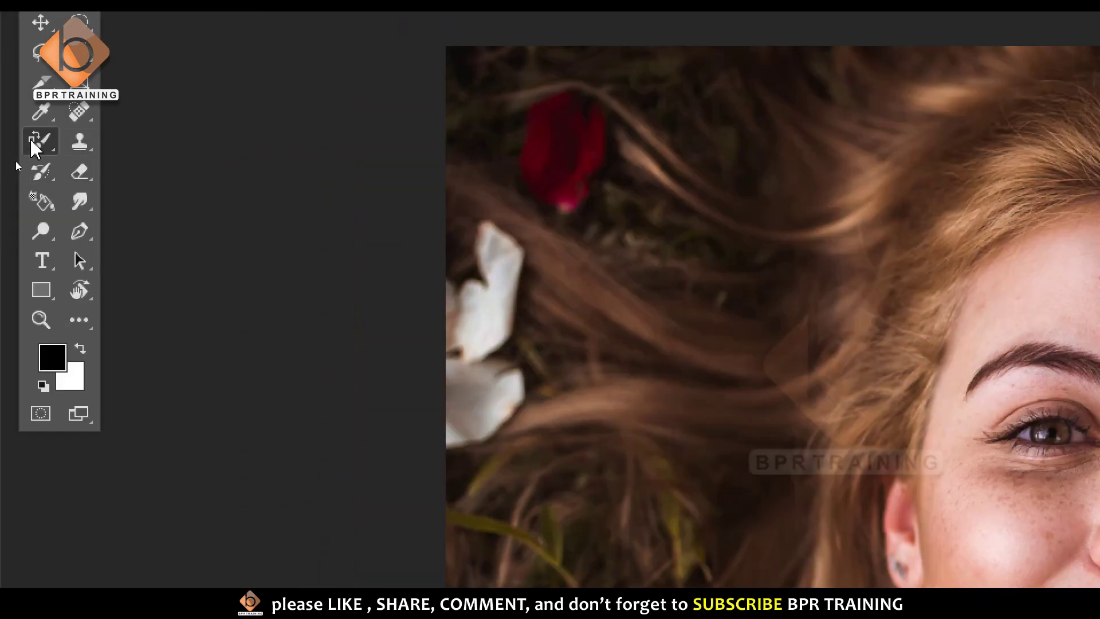
{"action": "right_click", "coordinate": [35, 144]}
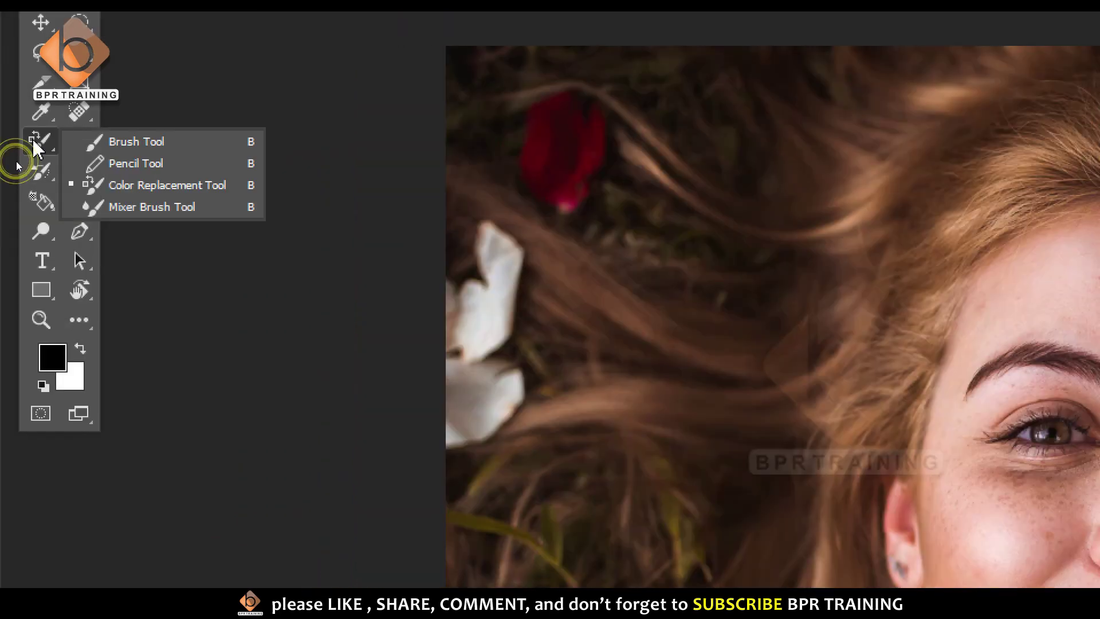
{"action": "left_click", "coordinate": [187, 207]}
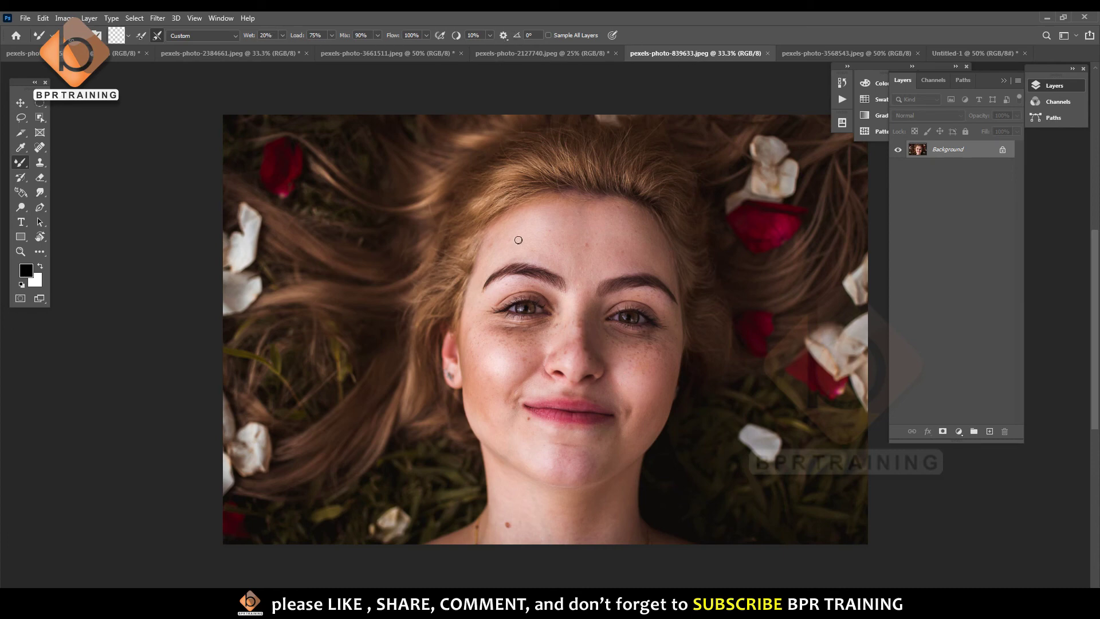
{"action": "left_click", "coordinate": [535, 349]}
{"action": "left_click", "coordinate": [535, 349]}
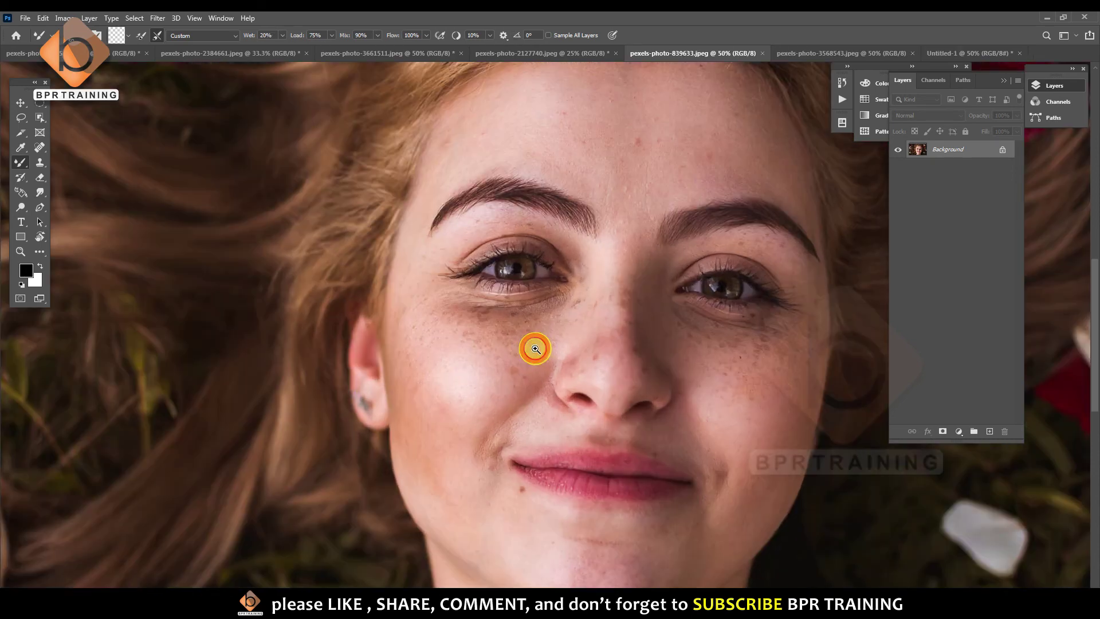
{"action": "left_click", "coordinate": [534, 348]}
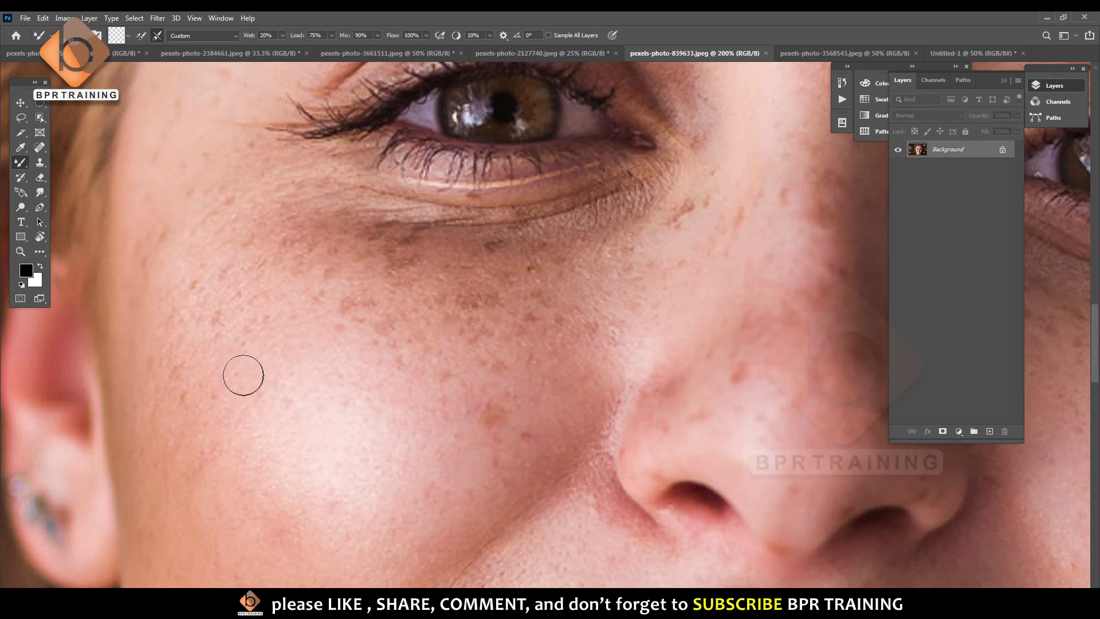
Keep the Custom mixer preset and smooth the freckled cheek and lower cheek beside the nose.
{"action": "left_click", "coordinate": [203, 38]}
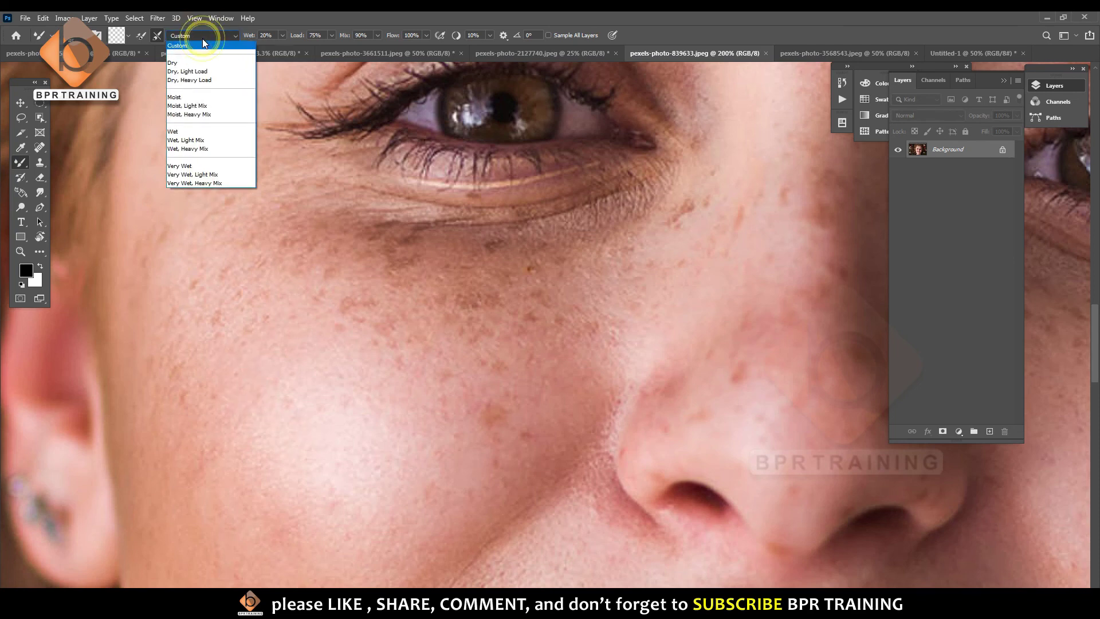
{"action": "left_click", "coordinate": [202, 39]}
{"action": "mouse_move", "coordinate": [263, 446]}
{"action": "left_mouse_down"}
{"action": "mouse_move", "coordinate": [251, 405]}
{"action": "mouse_move", "coordinate": [232, 515]}
{"action": "mouse_move", "coordinate": [152, 323]}
{"action": "mouse_move", "coordinate": [140, 405]}
{"action": "mouse_move", "coordinate": [179, 359]}
{"action": "mouse_move", "coordinate": [195, 226]}
{"action": "mouse_move", "coordinate": [306, 368]}
{"action": "mouse_move", "coordinate": [317, 467]}
{"action": "mouse_move", "coordinate": [355, 501]}
{"action": "mouse_move", "coordinate": [344, 319]}
{"action": "mouse_move", "coordinate": [365, 315]}
{"action": "mouse_move", "coordinate": [415, 427]}
{"action": "mouse_move", "coordinate": [420, 420]}
{"action": "mouse_move", "coordinate": [420, 494]}
{"action": "mouse_move", "coordinate": [519, 426]}
{"action": "left_mouse_up"}
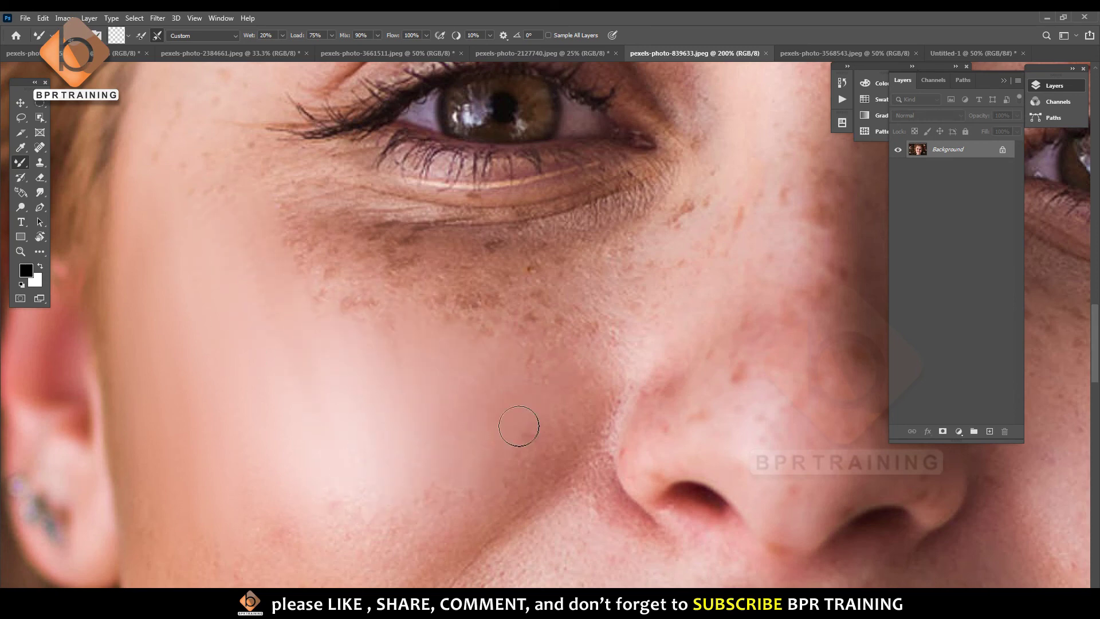
{"action": "left_click_drag", "start_coordinate": [524, 500], "coordinate": [575, 363]}
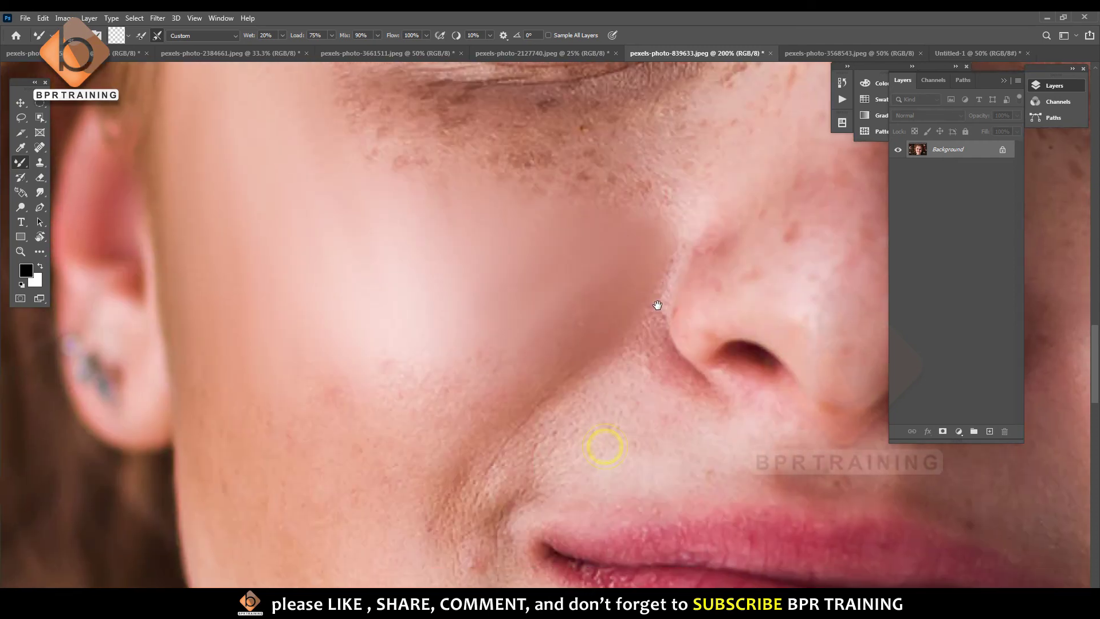
{"action": "mouse_move", "coordinate": [439, 447]}
{"action": "left_mouse_down"}
{"action": "mouse_move", "coordinate": [442, 336]}
{"action": "mouse_move", "coordinate": [411, 415]}
{"action": "mouse_move", "coordinate": [393, 369]}
{"action": "mouse_move", "coordinate": [332, 513]}
{"action": "left_mouse_up"}
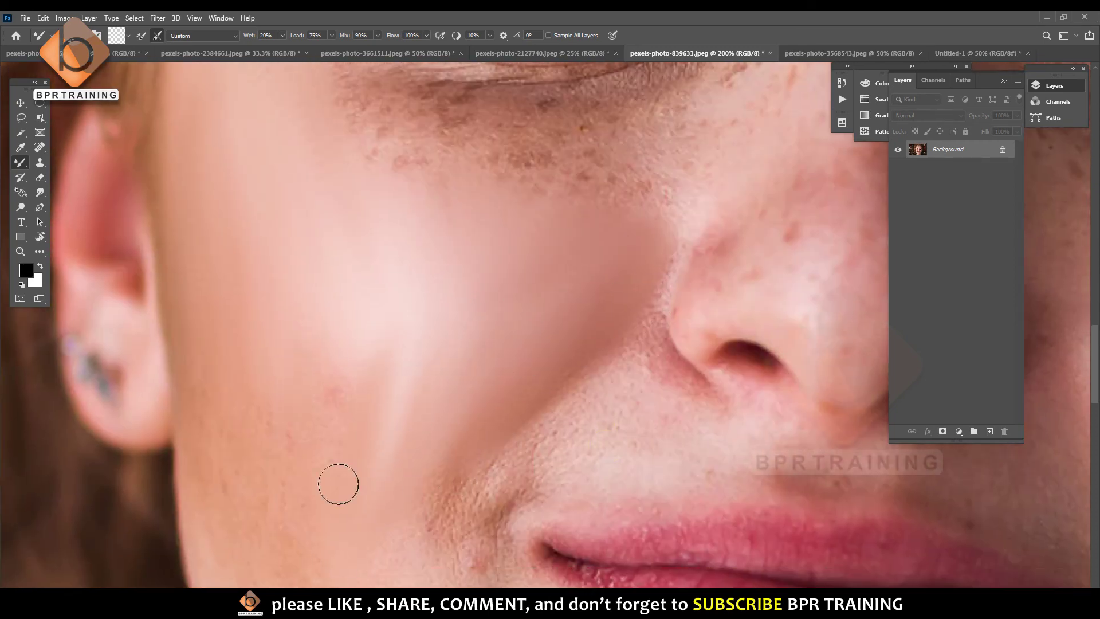
{"action": "left_click_drag", "start_coordinate": [349, 416], "coordinate": [439, 317]}
{"action": "mouse_move", "coordinate": [398, 281]}
{"action": "left_mouse_down"}
{"action": "mouse_move", "coordinate": [359, 258]}
{"action": "mouse_move", "coordinate": [380, 523]}
{"action": "mouse_move", "coordinate": [298, 273]}
{"action": "mouse_move", "coordinate": [344, 508]}
{"action": "left_mouse_up"}
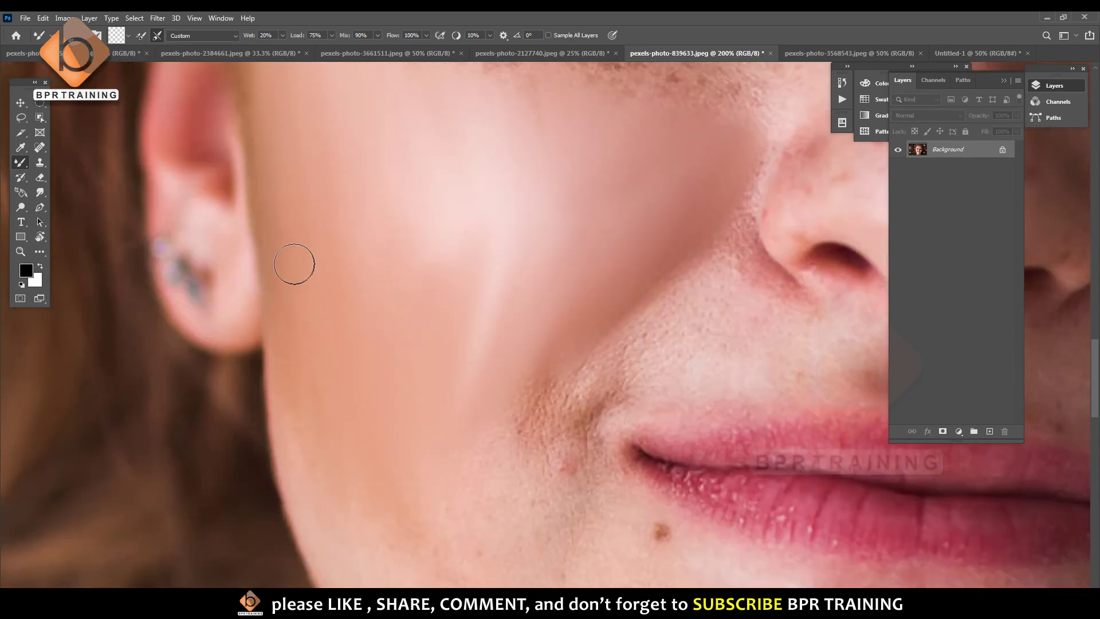
Smooth the skin along the cheek edge, then move the view up to the eyes.
{"action": "left_click_drag", "start_coordinate": [293, 260], "coordinate": [327, 322]}
{"action": "left_click_drag", "start_coordinate": [370, 405], "coordinate": [287, 183]}
{"action": "mouse_move", "coordinate": [338, 356]}
{"action": "left_mouse_down"}
{"action": "mouse_move", "coordinate": [237, 268]}
{"action": "mouse_move", "coordinate": [294, 263]}
{"action": "mouse_move", "coordinate": [396, 401]}
{"action": "mouse_move", "coordinate": [370, 195]}
{"action": "mouse_move", "coordinate": [430, 365]}
{"action": "left_mouse_up"}
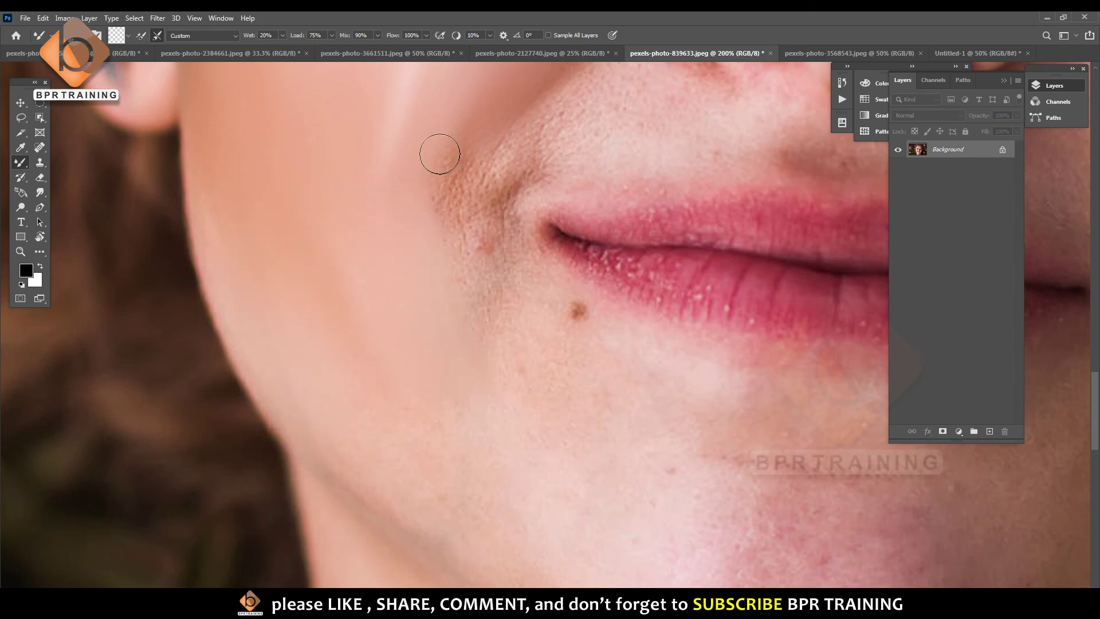
{"action": "mouse_move", "coordinate": [554, 130]}
{"action": "left_mouse_down"}
{"action": "mouse_move", "coordinate": [510, 301]}
{"action": "mouse_move", "coordinate": [445, 321]}
{"action": "mouse_move", "coordinate": [442, 419]}
{"action": "left_mouse_up"}
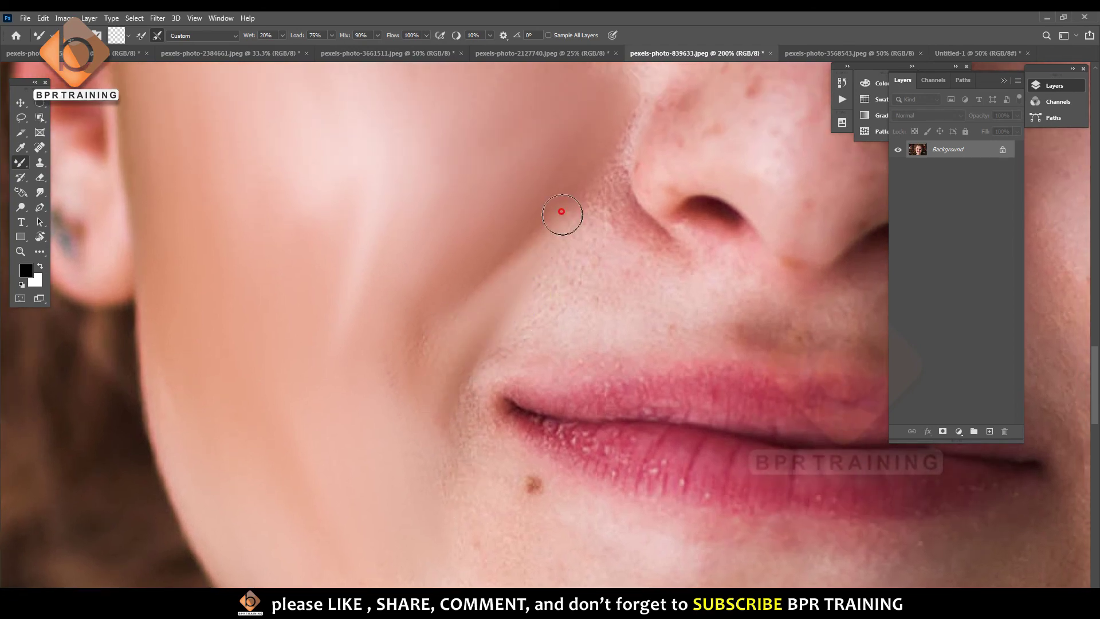
{"action": "left_click_drag", "start_coordinate": [550, 263], "coordinate": [381, 437]}
{"action": "left_click_drag", "start_coordinate": [388, 267], "coordinate": [385, 386]}
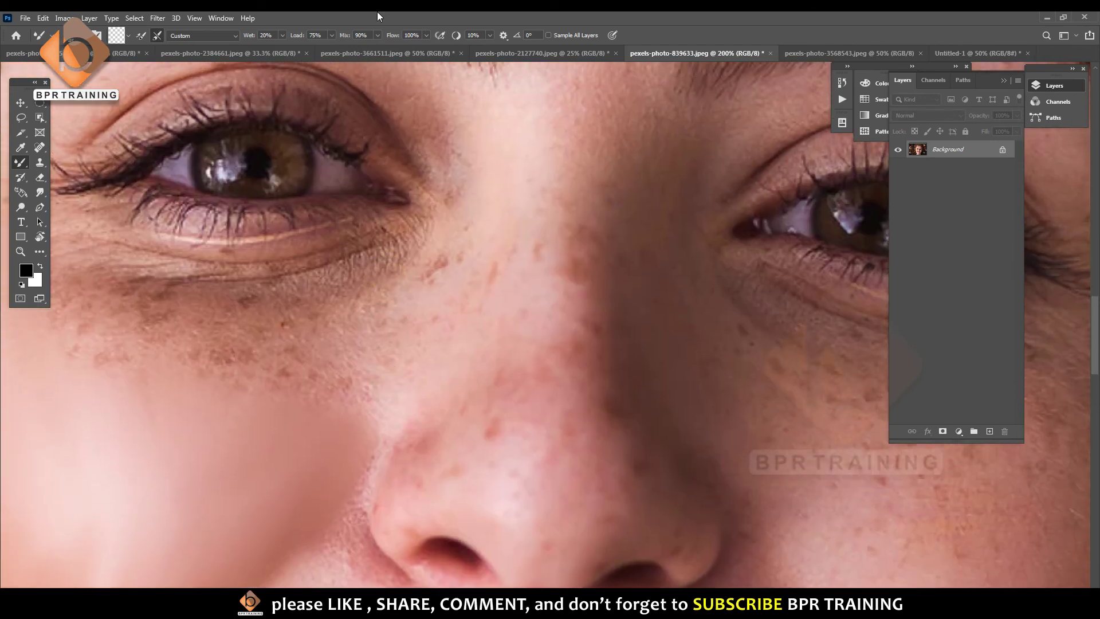
Set brush Load to 10% and smooth skin below the left eye's outer corner.
{"action": "left_click", "coordinate": [320, 35]}
{"action": "type", "text": "10"}
{"action": "left_click", "coordinate": [454, 266]}
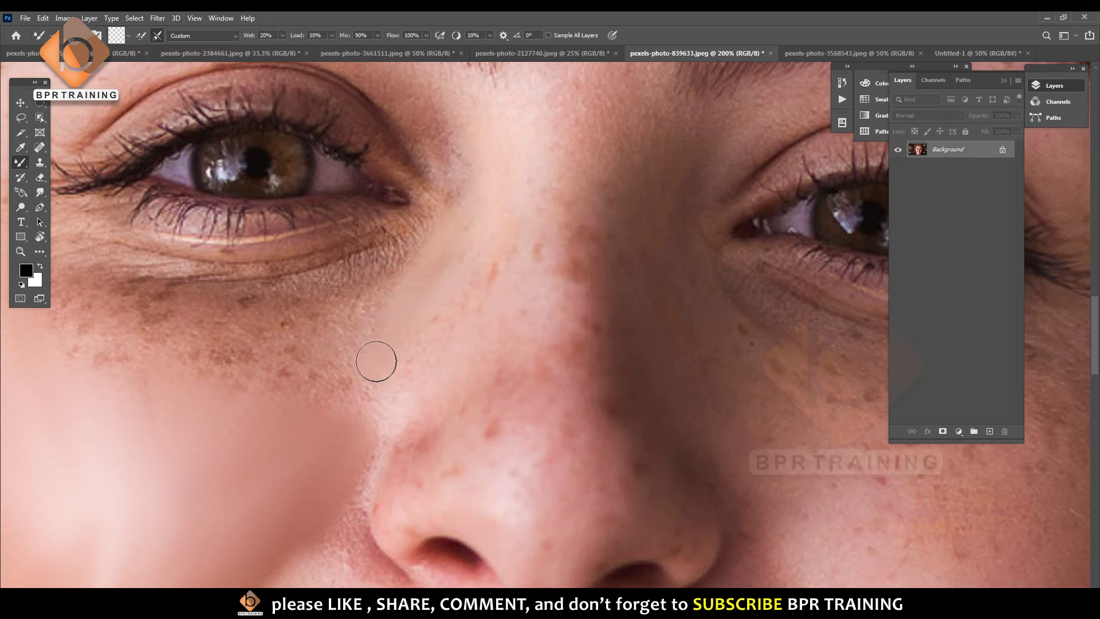
{"action": "mouse_move", "coordinate": [401, 275]}
{"action": "left_mouse_down"}
{"action": "mouse_move", "coordinate": [400, 240]}
{"action": "mouse_move", "coordinate": [246, 363]}
{"action": "mouse_move", "coordinate": [327, 393]}
{"action": "mouse_move", "coordinate": [152, 314]}
{"action": "mouse_move", "coordinate": [245, 292]}
{"action": "mouse_move", "coordinate": [144, 286]}
{"action": "mouse_move", "coordinate": [197, 361]}
{"action": "mouse_move", "coordinate": [268, 348]}
{"action": "left_mouse_up"}
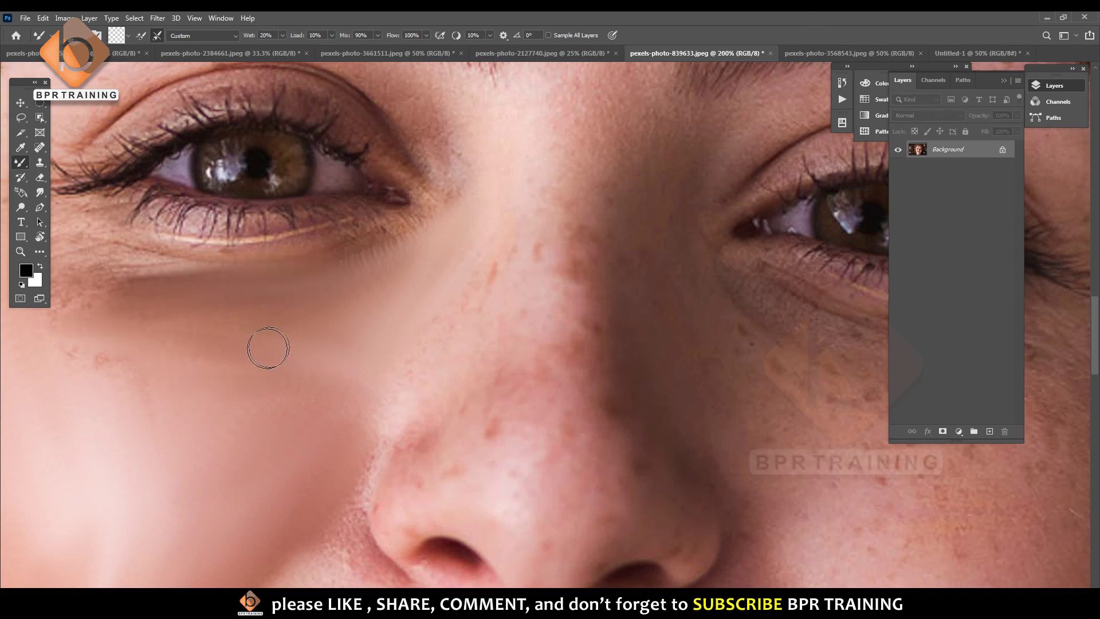
Raise Load to 100% and smooth the under-eye skin and fine lines.
{"action": "left_click", "coordinate": [319, 35]}
{"action": "type", "text": "100"}
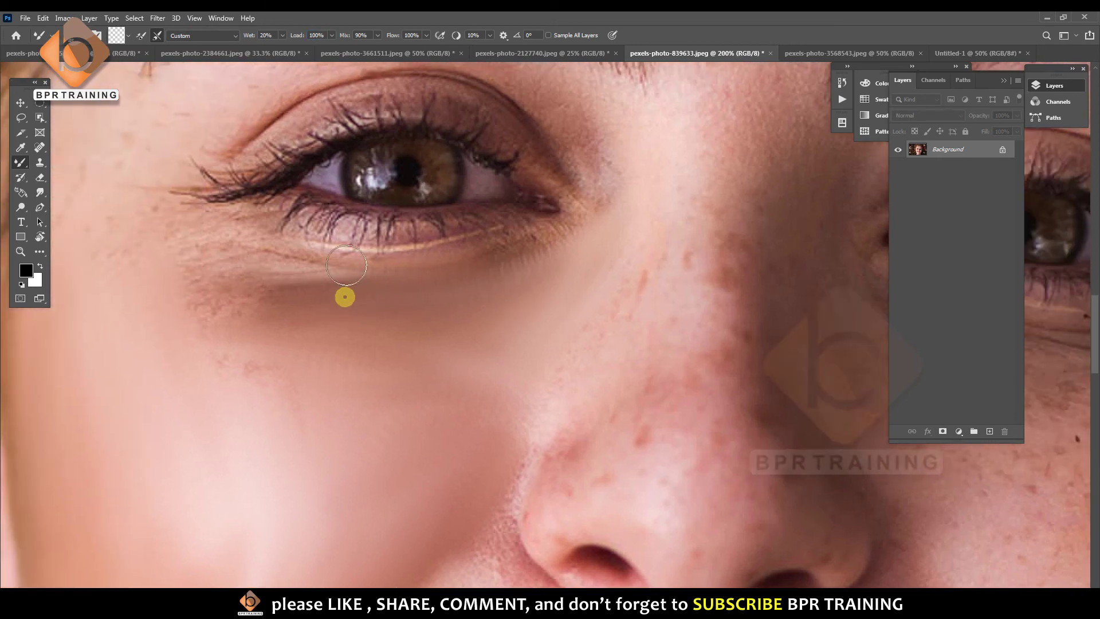
{"action": "mouse_move", "coordinate": [310, 252]}
{"action": "left_mouse_down"}
{"action": "mouse_move", "coordinate": [135, 245]}
{"action": "mouse_move", "coordinate": [184, 287]}
{"action": "mouse_move", "coordinate": [238, 277]}
{"action": "mouse_move", "coordinate": [183, 327]}
{"action": "mouse_move", "coordinate": [235, 336]}
{"action": "mouse_move", "coordinate": [287, 441]}
{"action": "left_mouse_up"}
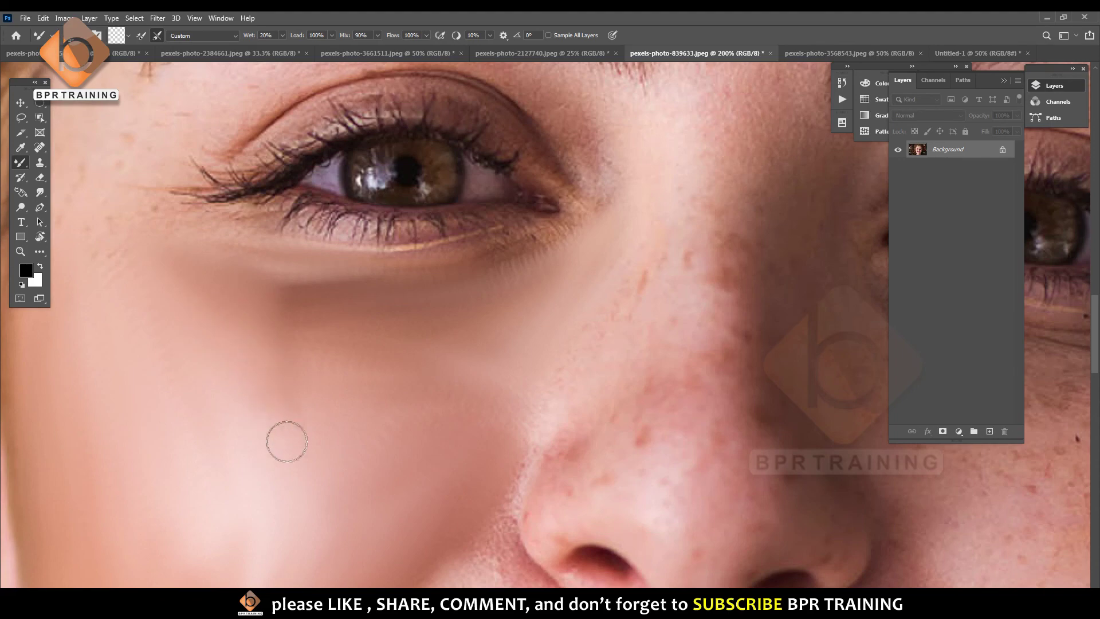
{"action": "scroll", "coordinate": [367, 362], "scroll_direction": "up", "scroll_amount": 3}
{"action": "scroll", "coordinate": [490, 252], "scroll_direction": "up", "scroll_amount": 5}
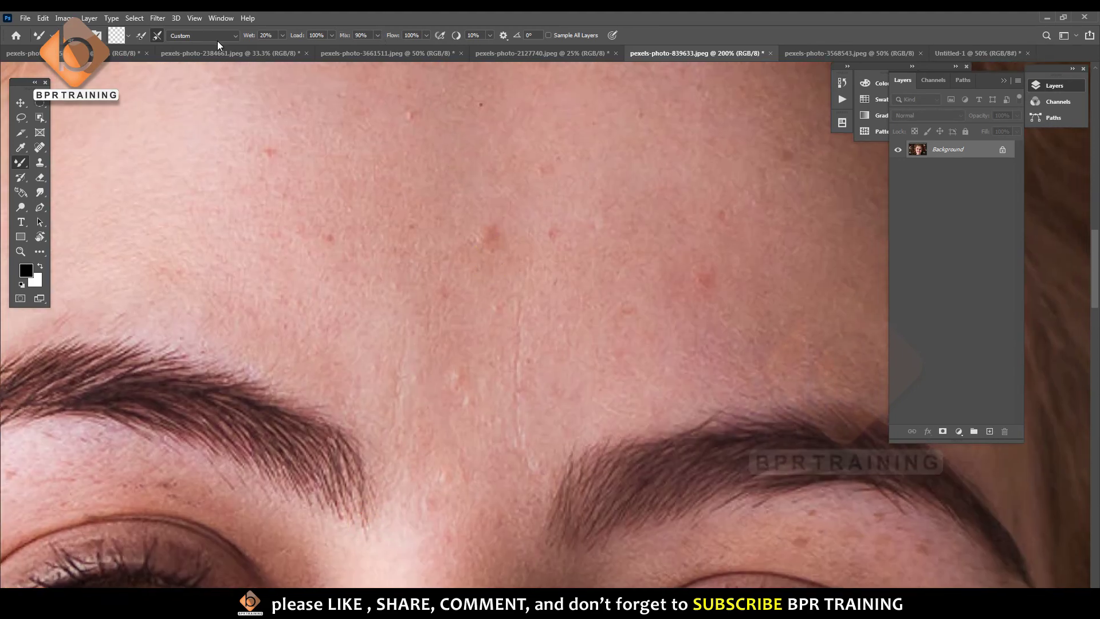
Set Mixer Brush Wet to 10% and smooth away a red forehead blemish.
{"action": "left_click", "coordinate": [283, 35]}
{"action": "left_click_drag", "start_coordinate": [283, 47], "coordinate": [274, 48]}
{"action": "left_click", "coordinate": [474, 238]}
{"action": "left_click", "coordinate": [267, 34]}
{"action": "type", "text": "10"}
{"action": "left_click_drag", "start_coordinate": [518, 266], "coordinate": [467, 204]}
Smooth the central forehead, the crease between the brows and the skin above the eyebrow.
{"action": "key", "text": "ctrl+minus"}
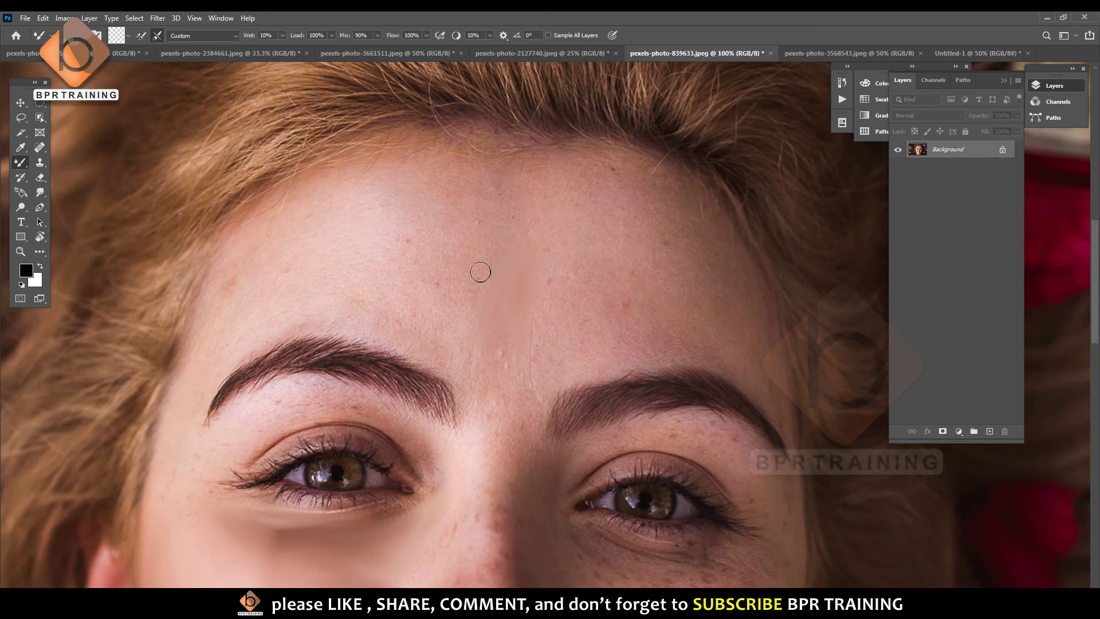
{"action": "mouse_move", "coordinate": [485, 256]}
{"action": "left_mouse_down"}
{"action": "mouse_move", "coordinate": [499, 236]}
{"action": "mouse_move", "coordinate": [551, 263]}
{"action": "left_mouse_up"}
{"action": "mouse_move", "coordinate": [545, 273]}
{"action": "left_mouse_down"}
{"action": "mouse_move", "coordinate": [491, 413]}
{"action": "mouse_move", "coordinate": [523, 386]}
{"action": "mouse_move", "coordinate": [497, 313]}
{"action": "left_mouse_up"}
{"action": "mouse_move", "coordinate": [413, 228]}
{"action": "left_mouse_down"}
{"action": "mouse_move", "coordinate": [405, 284]}
{"action": "mouse_move", "coordinate": [438, 332]}
{"action": "mouse_move", "coordinate": [383, 294]}
{"action": "left_mouse_up"}
{"action": "mouse_move", "coordinate": [442, 351]}
{"action": "left_mouse_down"}
{"action": "mouse_move", "coordinate": [401, 324]}
{"action": "mouse_move", "coordinate": [297, 321]}
{"action": "mouse_move", "coordinate": [382, 208]}
{"action": "left_mouse_up"}
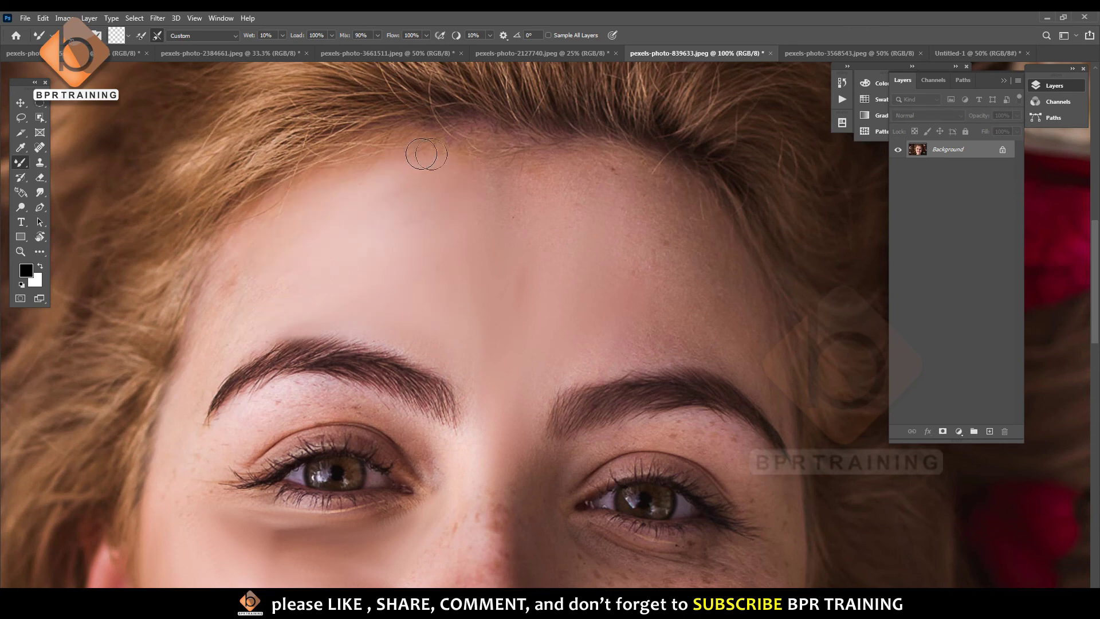
Blend away forehead specks, the vertical furrow, and skin near the eyebrows and left temple.
{"action": "left_click_drag", "start_coordinate": [545, 187], "coordinate": [516, 246]}
{"action": "left_click_drag", "start_coordinate": [494, 182], "coordinate": [557, 239]}
{"action": "left_click_drag", "start_coordinate": [689, 314], "coordinate": [658, 351]}
{"action": "mouse_move", "coordinate": [650, 302]}
{"action": "left_mouse_down"}
{"action": "mouse_move", "coordinate": [508, 278]}
{"action": "mouse_move", "coordinate": [541, 226]}
{"action": "left_mouse_up"}
{"action": "left_click_drag", "start_coordinate": [183, 408], "coordinate": [181, 420]}
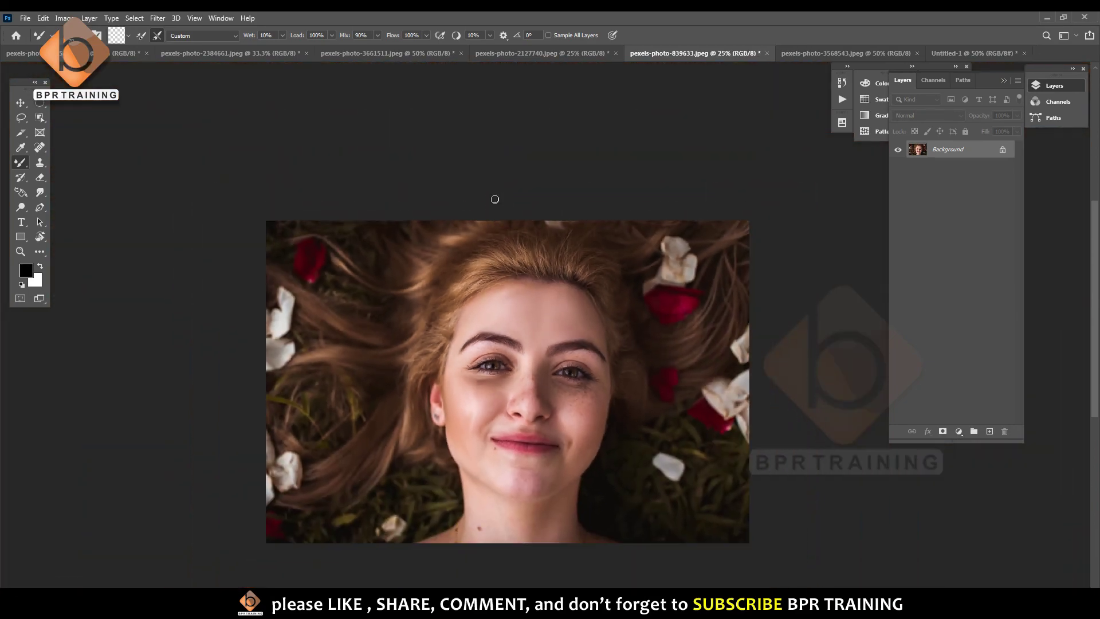
Zoom in to 200% around the eyes and nose, then select the Wet value.
{"action": "left_click", "coordinate": [506, 339]}
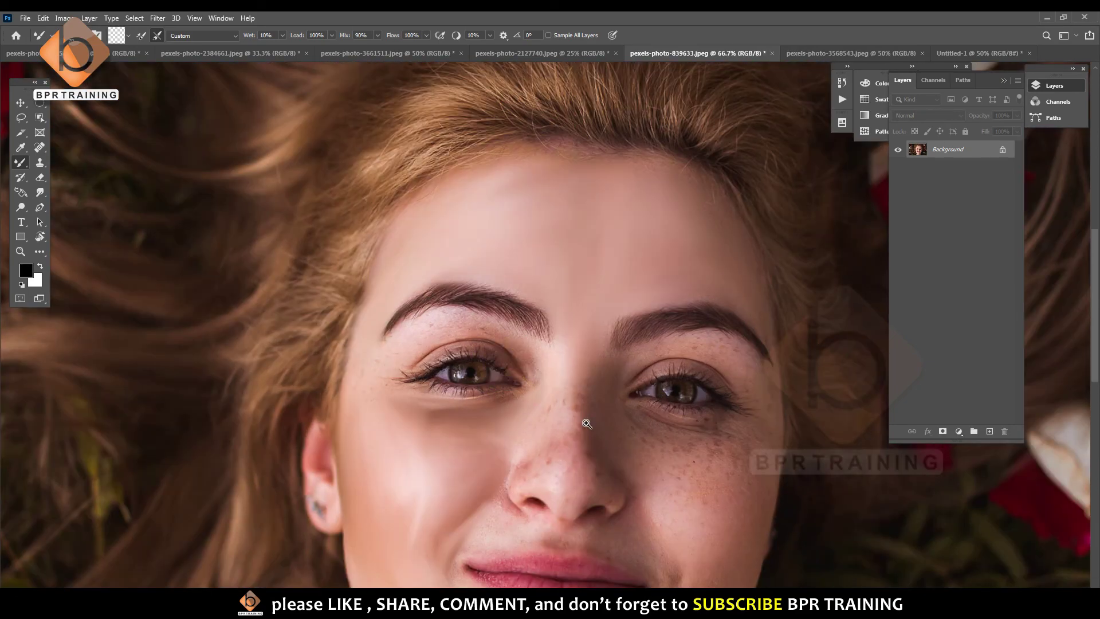
{"action": "left_click", "coordinate": [587, 423]}
{"action": "left_click", "coordinate": [587, 423]}
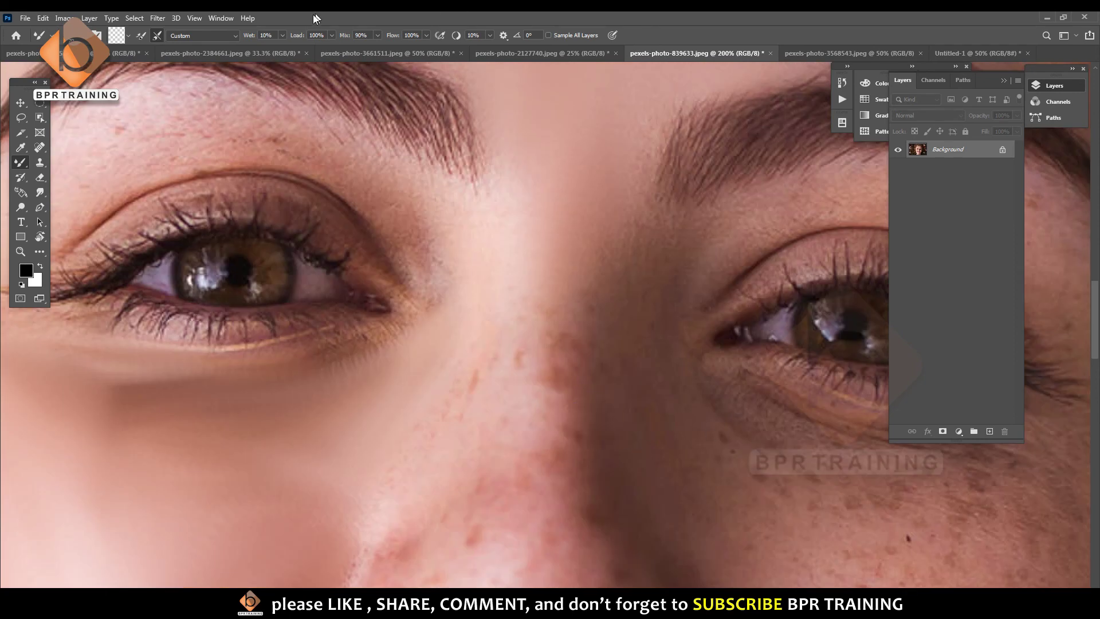
{"action": "left_click", "coordinate": [266, 35]}
Revert the freckled portrait to its original photo and raise the Mixer Brush Wet to 100%.
{"action": "left_click", "coordinate": [25, 17]}
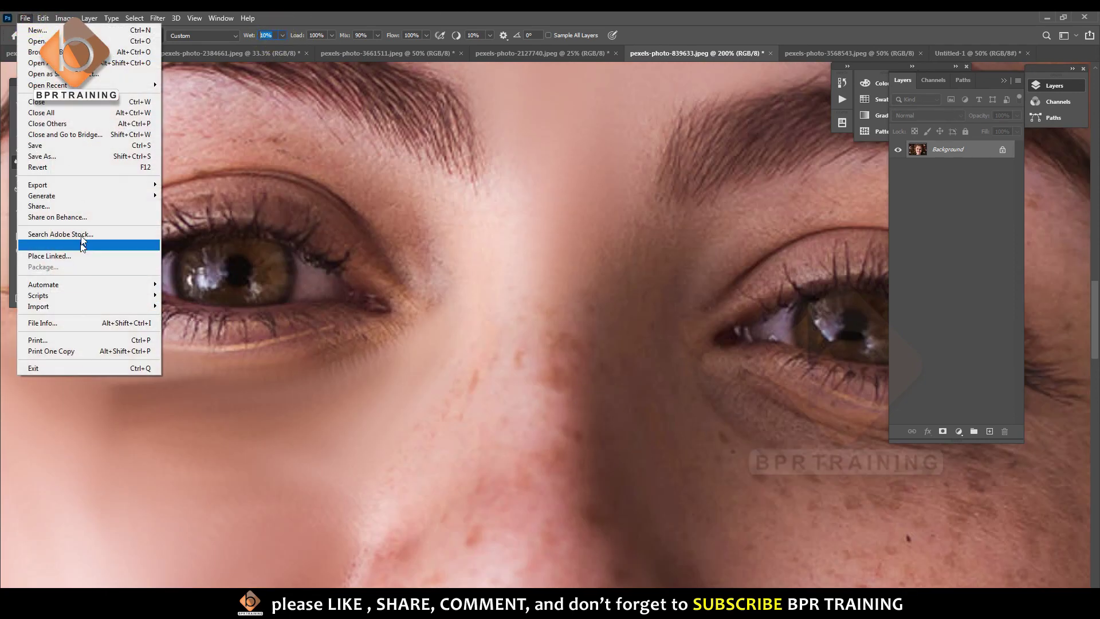
{"action": "left_click", "coordinate": [73, 168]}
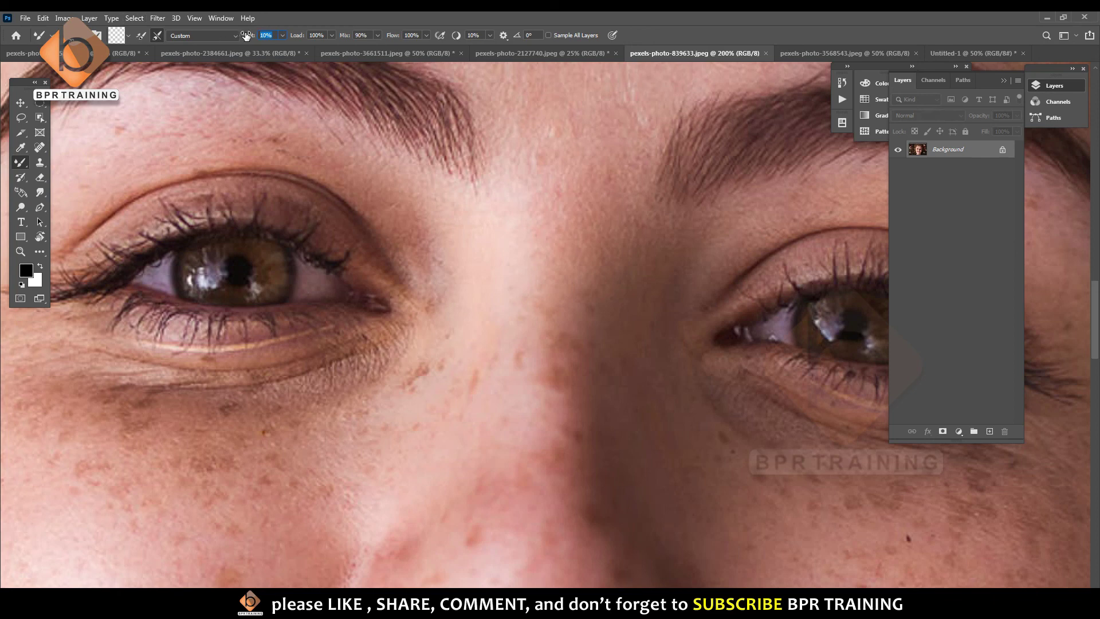
{"action": "type", "text": "50"}
{"action": "key", "text": "Return"}
{"action": "left_click", "coordinate": [281, 33]}
{"action": "left_click_drag", "start_coordinate": [290, 44], "coordinate": [407, 57]}
Test 100% Wet strokes on the nose bridge and forehead, undoing each smear.
{"action": "left_click_drag", "start_coordinate": [541, 160], "coordinate": [570, 393]}
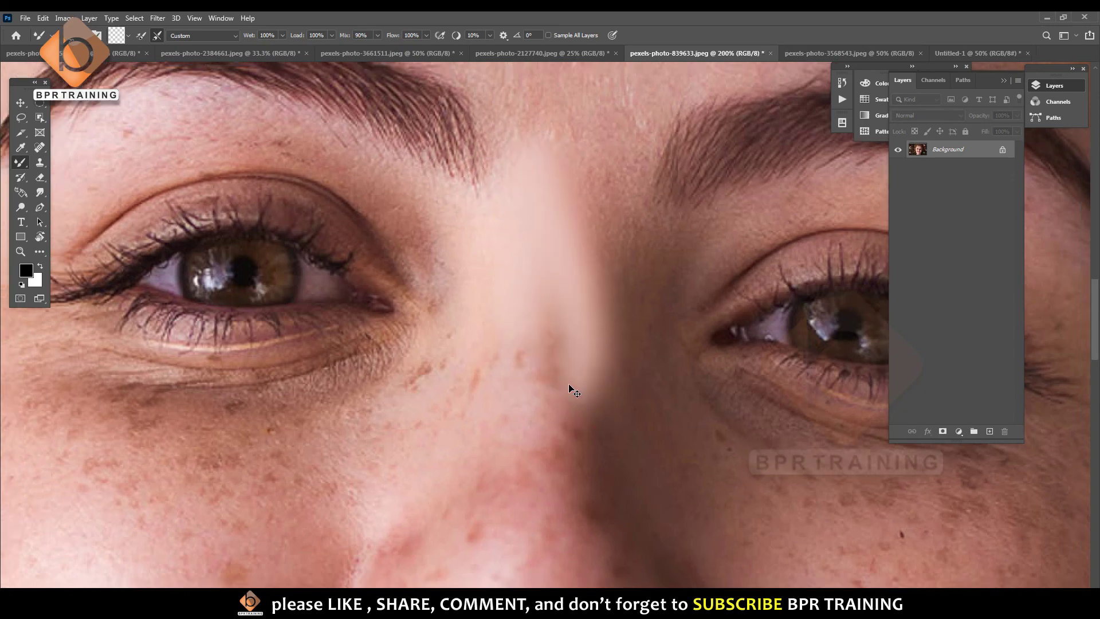
{"action": "key", "text": "ctrl+minus"}
{"action": "key", "text": "ctrl+z"}
{"action": "mouse_move", "coordinate": [558, 155]}
{"action": "left_mouse_down"}
{"action": "mouse_move", "coordinate": [528, 319]}
{"action": "mouse_move", "coordinate": [554, 212]}
{"action": "left_mouse_up"}
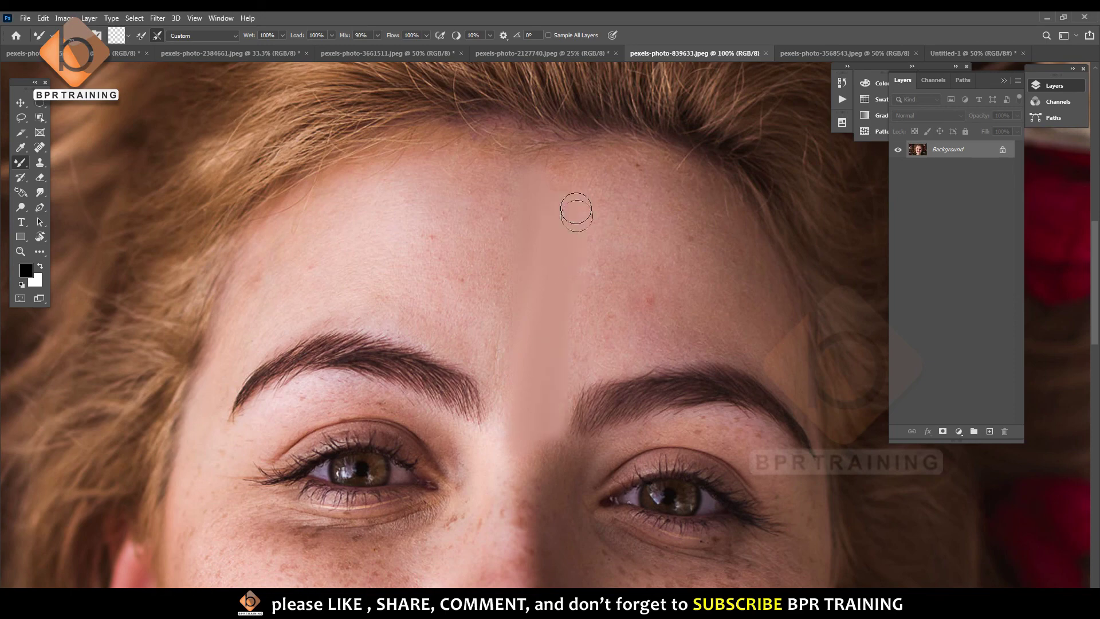
{"action": "key", "text": "ctrl+minus"}
{"action": "key", "text": "ctrl+minus"}
{"action": "key", "text": "ctrl+z"}
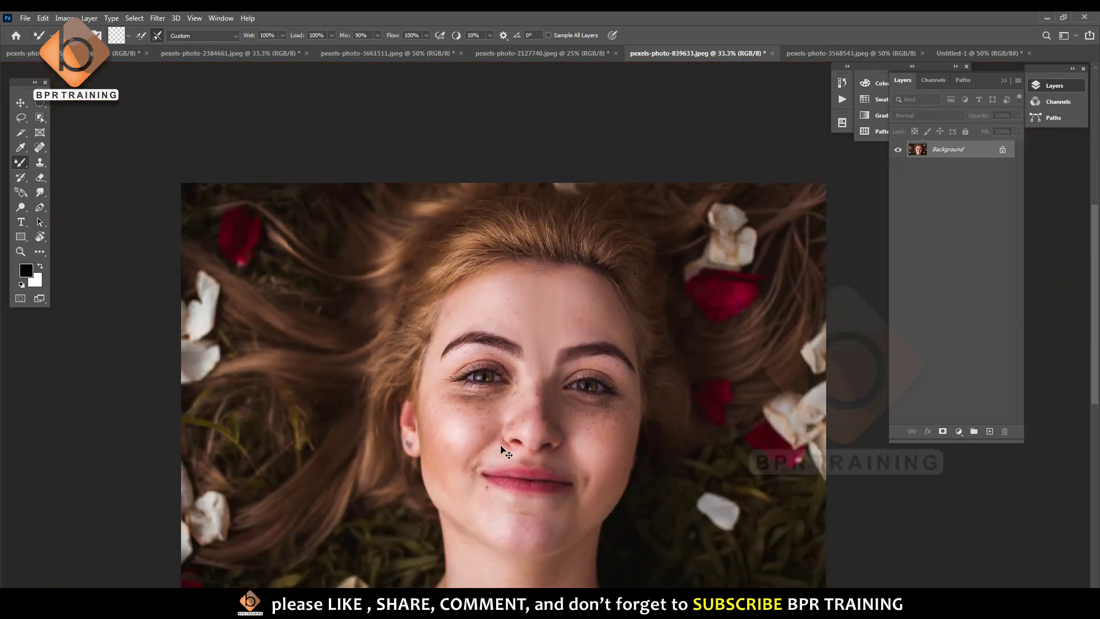
{"action": "key", "text": "ctrl+plus"}
{"action": "key", "text": "ctrl+plus"}
{"action": "key", "text": "ctrl+plus"}
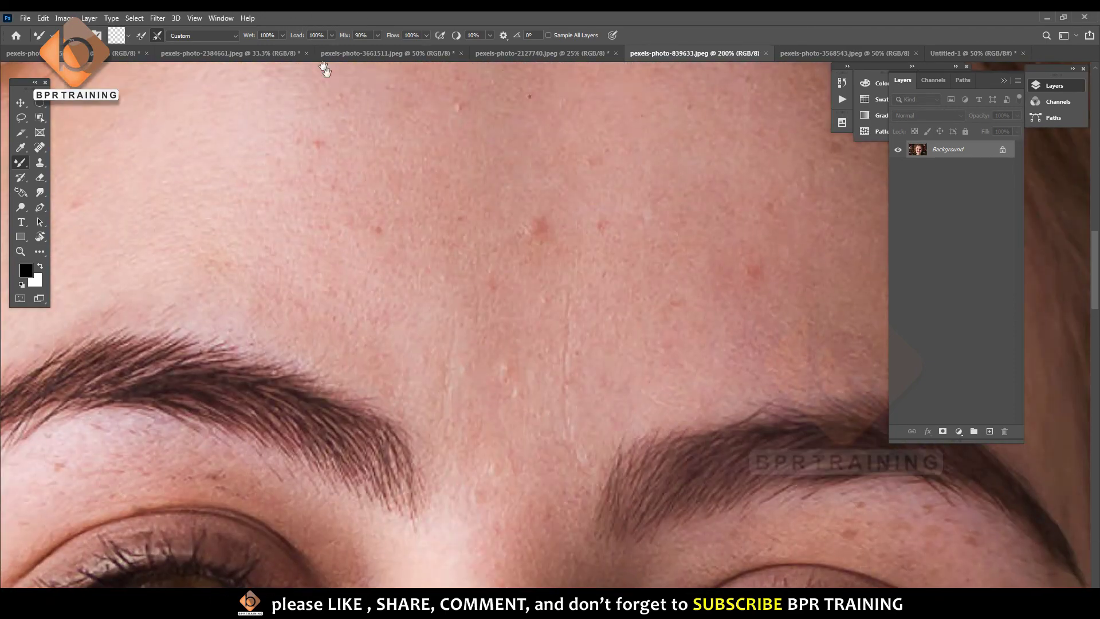
Set Wet to 20% and smooth the red forehead blemish toward the right eyebrow.
{"action": "left_click", "coordinate": [271, 36]}
{"action": "type", "text": "20"}
{"action": "key", "text": "Return"}
{"action": "key", "text": "ctrl+minus"}
{"action": "key", "text": "ctrl+minus"}
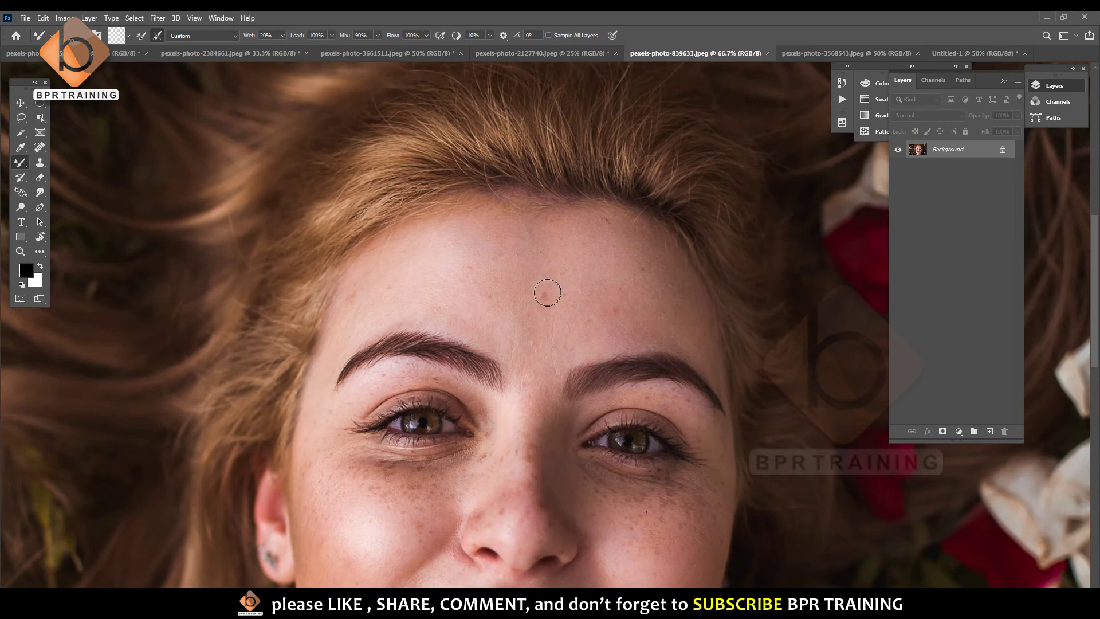
{"action": "left_click_drag", "start_coordinate": [548, 293], "coordinate": [555, 292]}
{"action": "left_click_drag", "start_coordinate": [576, 242], "coordinate": [607, 334]}
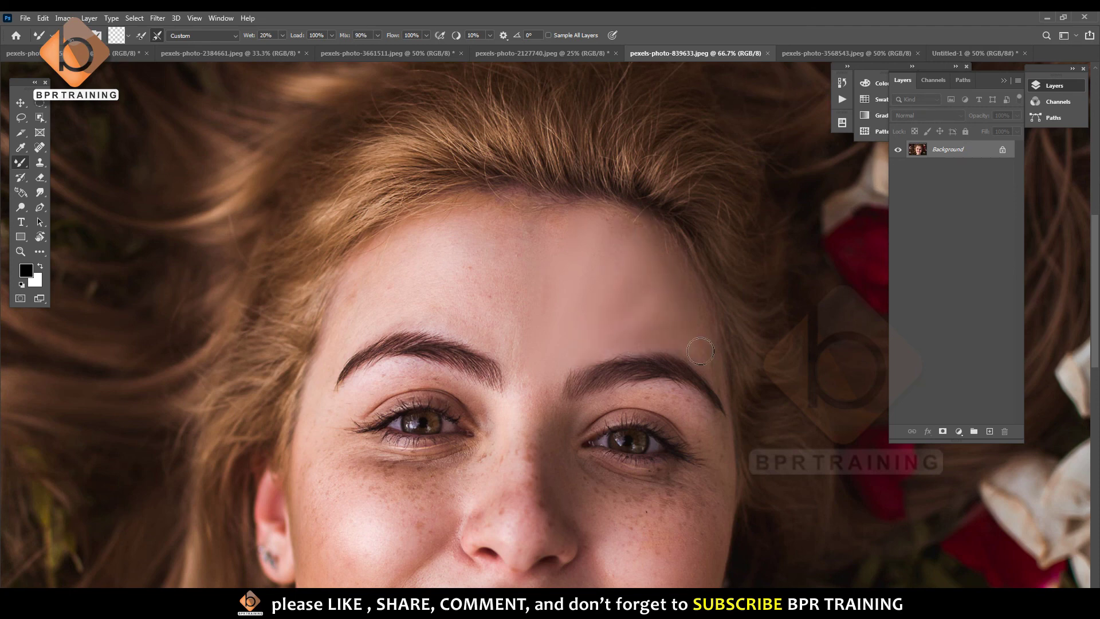
{"action": "left_click_drag", "start_coordinate": [712, 365], "coordinate": [713, 386]}
{"action": "mouse_move", "coordinate": [520, 304]}
{"action": "left_mouse_down"}
{"action": "mouse_move", "coordinate": [554, 233]}
{"action": "mouse_move", "coordinate": [521, 224]}
{"action": "left_mouse_up"}
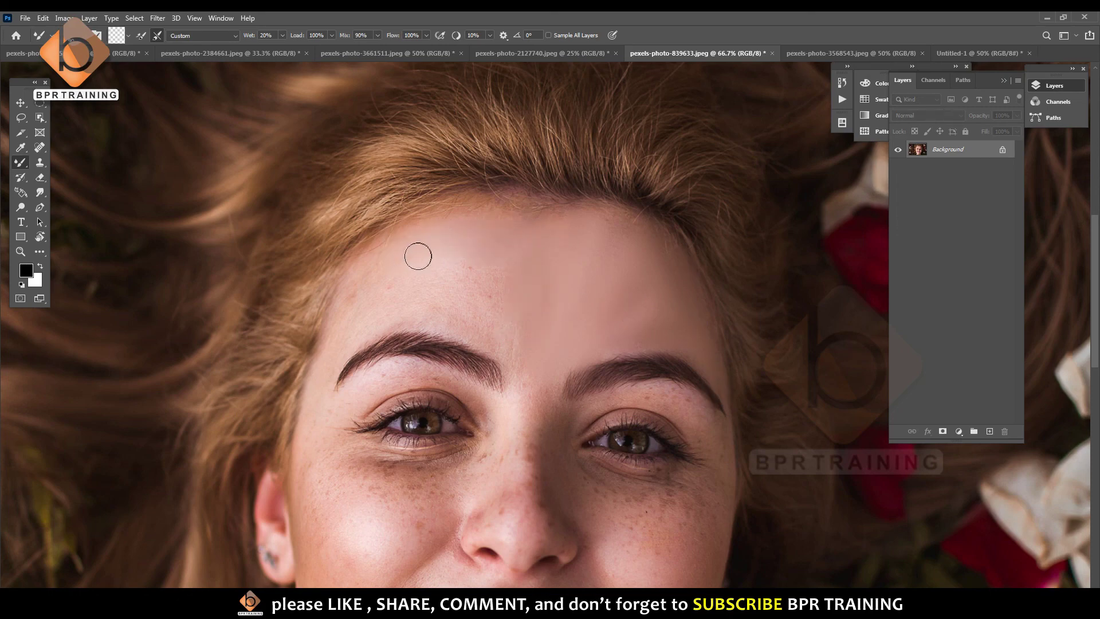
Smooth the skin between the brows, the nose bridge and the left forehead blemish.
{"action": "scroll", "coordinate": [443, 273], "scroll_direction": "up", "scroll_amount": 1}
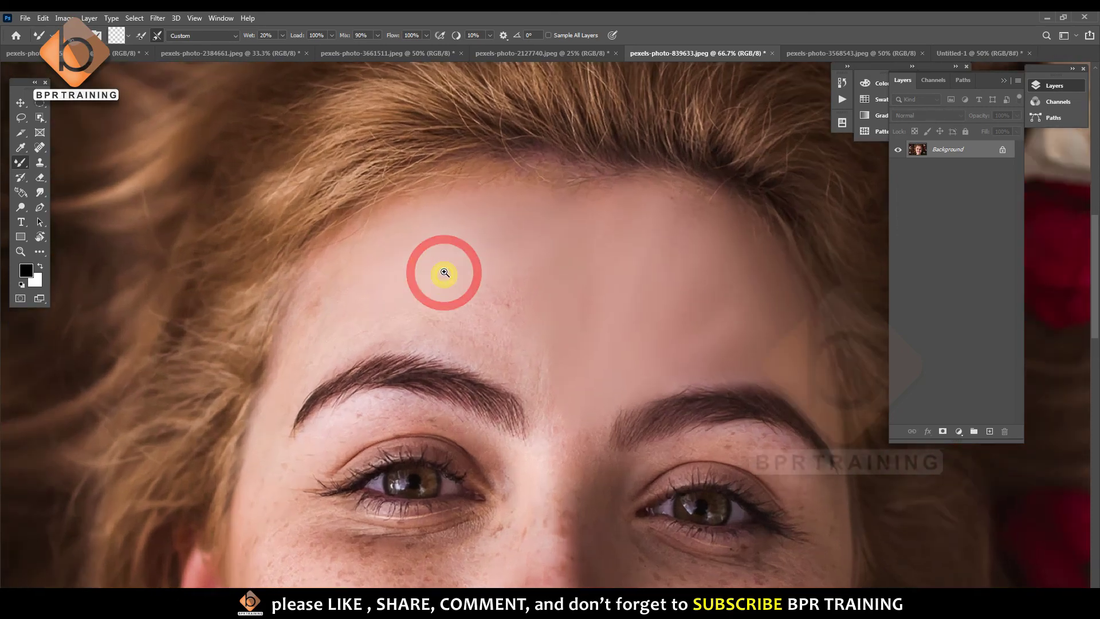
{"action": "mouse_move", "coordinate": [412, 327]}
{"action": "left_mouse_down"}
{"action": "mouse_move", "coordinate": [486, 324]}
{"action": "mouse_move", "coordinate": [474, 329]}
{"action": "mouse_move", "coordinate": [553, 367]}
{"action": "mouse_move", "coordinate": [551, 407]}
{"action": "left_mouse_up"}
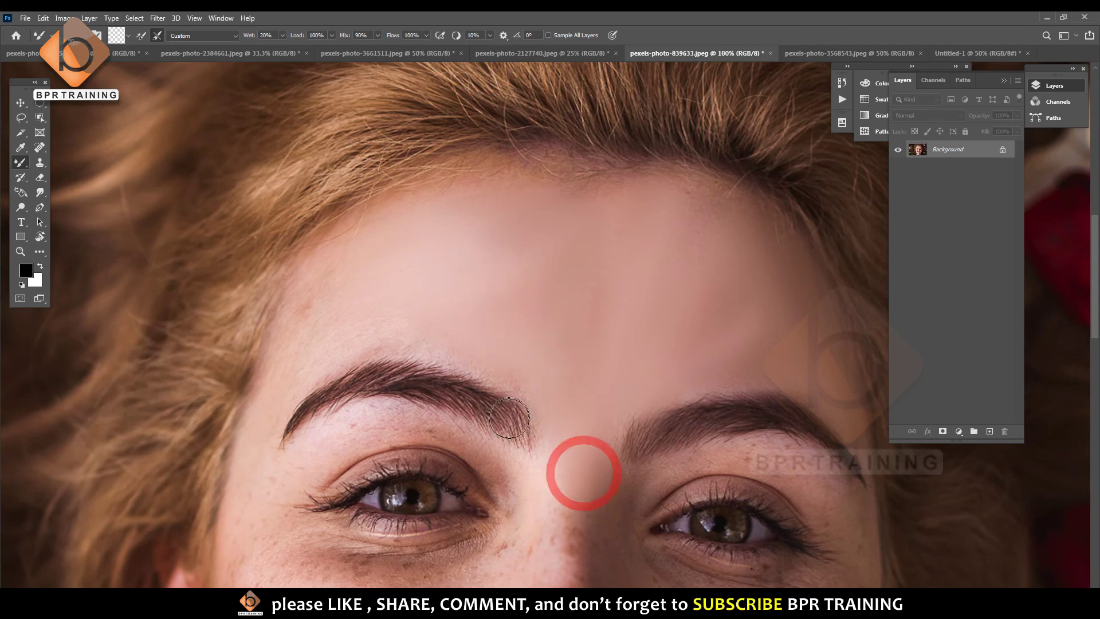
{"action": "left_click_drag", "start_coordinate": [582, 472], "coordinate": [516, 378]}
{"action": "mouse_move", "coordinate": [321, 352]}
{"action": "left_mouse_down"}
{"action": "mouse_move", "coordinate": [336, 349]}
{"action": "mouse_move", "coordinate": [319, 315]}
{"action": "mouse_move", "coordinate": [351, 271]}
{"action": "mouse_move", "coordinate": [315, 275]}
{"action": "mouse_move", "coordinate": [270, 424]}
{"action": "mouse_move", "coordinate": [361, 334]}
{"action": "mouse_move", "coordinate": [617, 275]}
{"action": "mouse_move", "coordinate": [438, 204]}
{"action": "mouse_move", "coordinate": [693, 209]}
{"action": "mouse_move", "coordinate": [519, 351]}
{"action": "mouse_move", "coordinate": [597, 270]}
{"action": "mouse_move", "coordinate": [708, 319]}
{"action": "mouse_move", "coordinate": [743, 273]}
{"action": "left_mouse_up"}
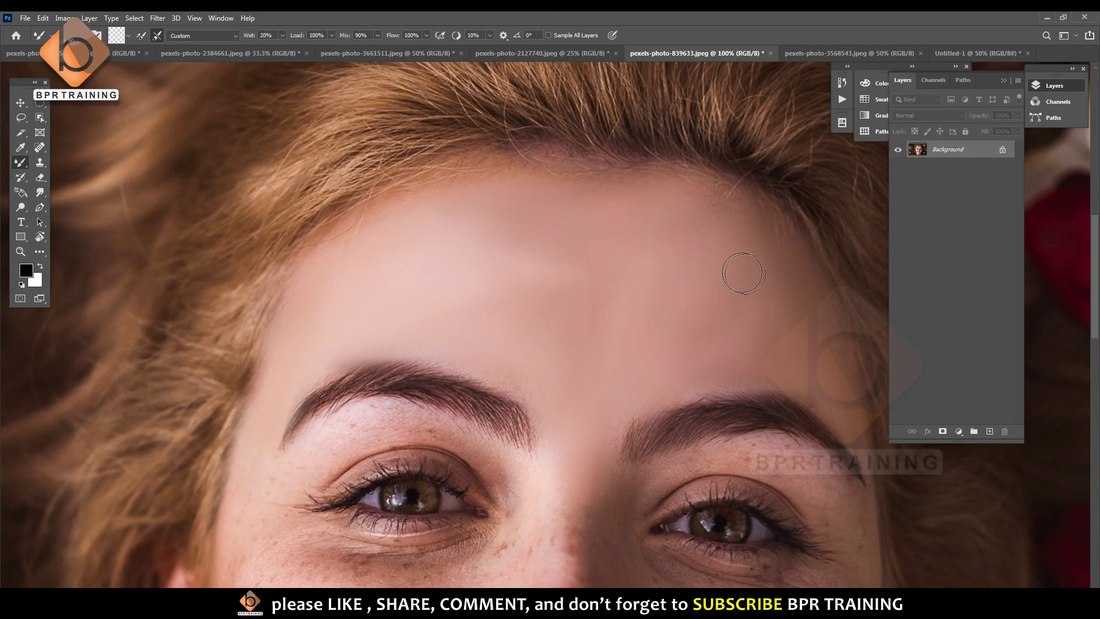
{"action": "scroll", "coordinate": [802, 328], "scroll_direction": "down", "scroll_amount": 5}
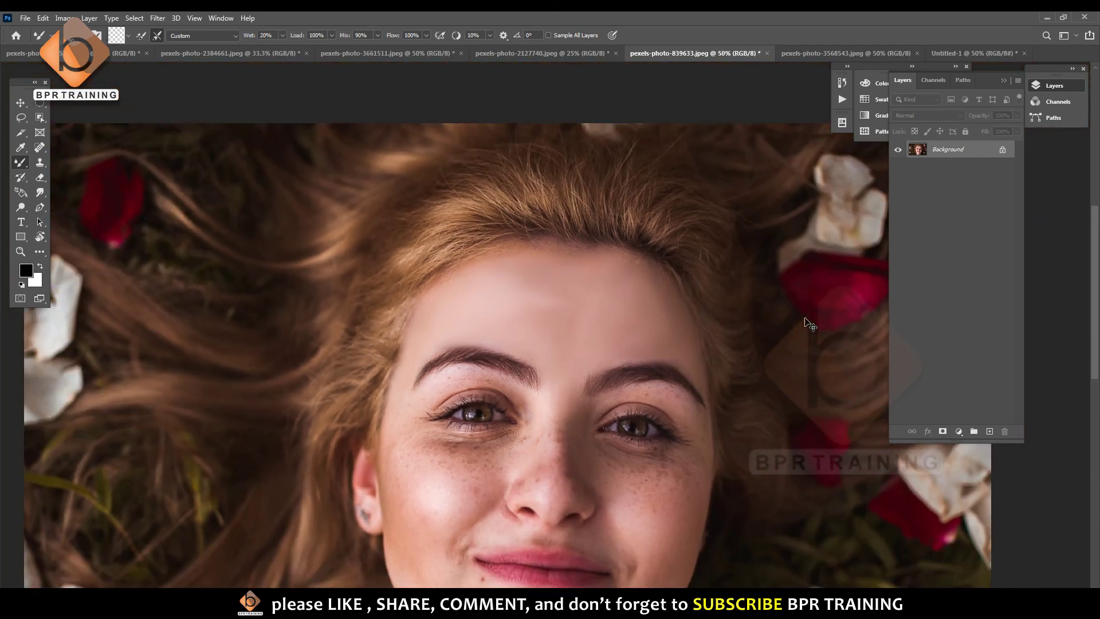
{"action": "scroll", "coordinate": [805, 324], "scroll_direction": "down", "scroll_amount": 1}
{"action": "scroll", "coordinate": [805, 324], "scroll_direction": "up", "scroll_amount": 1}
{"action": "scroll", "coordinate": [805, 323], "scroll_direction": "up", "scroll_amount": 2}
In pexels-photo-3568543, zoom to 100% and smooth the cheek and under-eye skin.
{"action": "left_click", "coordinate": [806, 58]}
{"action": "left_click", "coordinate": [562, 268]}
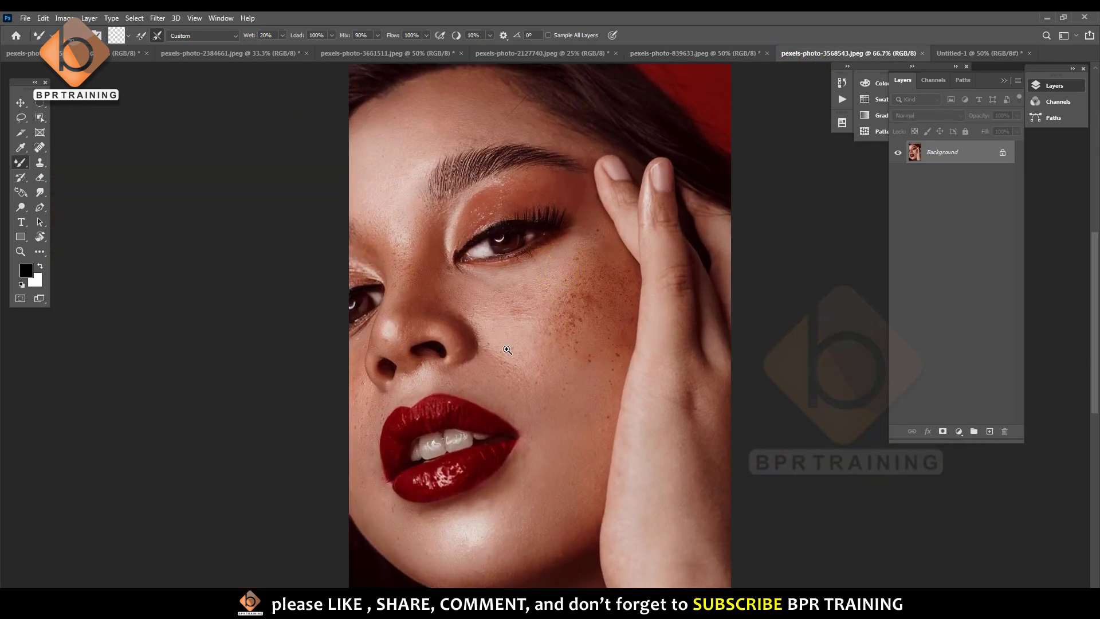
{"action": "left_click", "coordinate": [507, 350]}
{"action": "mouse_move", "coordinate": [540, 307]}
{"action": "left_mouse_down"}
{"action": "mouse_move", "coordinate": [559, 352]}
{"action": "mouse_move", "coordinate": [590, 233]}
{"action": "mouse_move", "coordinate": [597, 316]}
{"action": "left_mouse_up"}
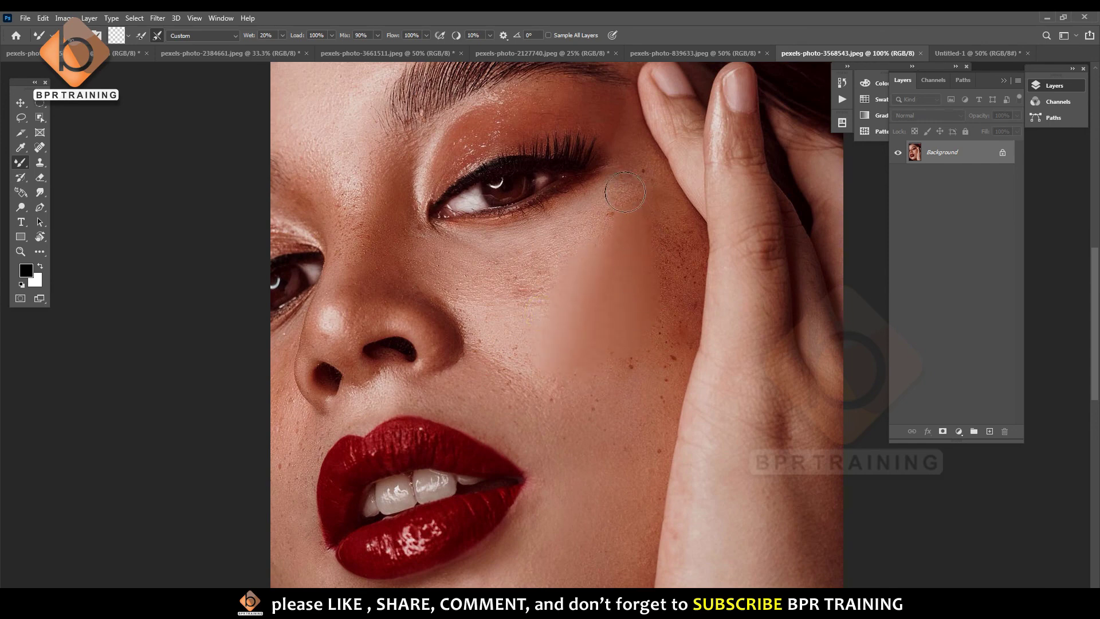
{"action": "mouse_move", "coordinate": [625, 192]}
{"action": "left_mouse_down"}
{"action": "mouse_move", "coordinate": [565, 233]}
{"action": "mouse_move", "coordinate": [458, 241]}
{"action": "mouse_move", "coordinate": [433, 273]}
{"action": "mouse_move", "coordinate": [508, 315]}
{"action": "mouse_move", "coordinate": [540, 266]}
{"action": "mouse_move", "coordinate": [515, 356]}
{"action": "mouse_move", "coordinate": [545, 456]}
{"action": "mouse_move", "coordinate": [557, 322]}
{"action": "mouse_move", "coordinate": [610, 396]}
{"action": "left_mouse_up"}
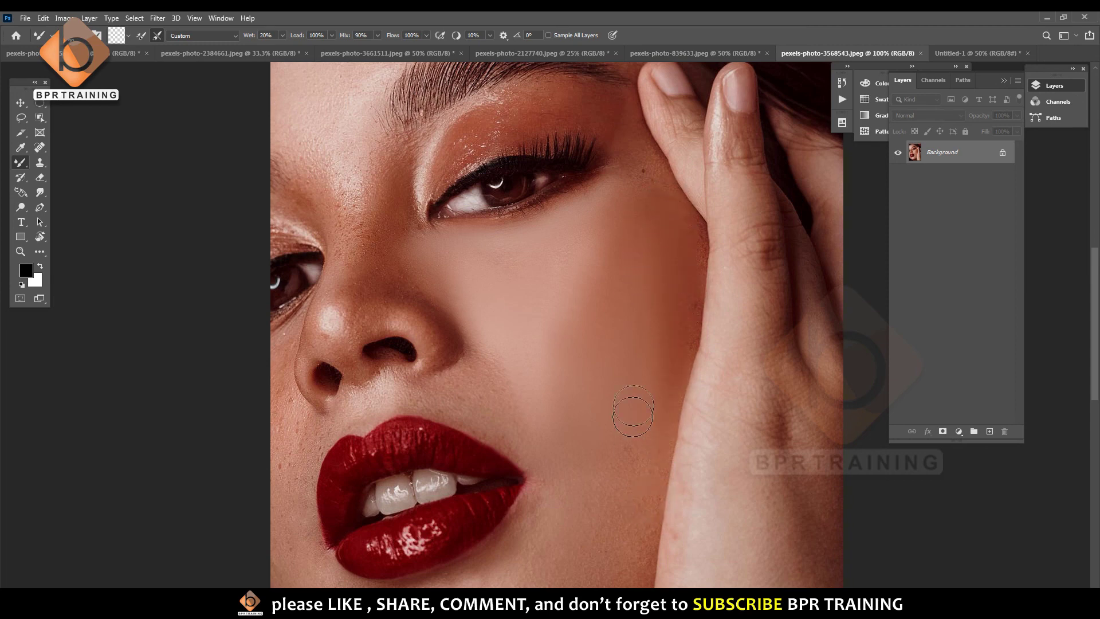
Pan down and blend the skin over the lower cheek and chin.
{"action": "left_click_drag", "start_coordinate": [607, 501], "coordinate": [621, 409]}
{"action": "mouse_move", "coordinate": [625, 454]}
{"action": "left_mouse_down"}
{"action": "mouse_move", "coordinate": [610, 510]}
{"action": "mouse_move", "coordinate": [539, 513]}
{"action": "mouse_move", "coordinate": [558, 407]}
{"action": "mouse_move", "coordinate": [463, 509]}
{"action": "mouse_move", "coordinate": [566, 377]}
{"action": "left_mouse_up"}
{"action": "mouse_move", "coordinate": [630, 384]}
{"action": "left_mouse_down"}
{"action": "mouse_move", "coordinate": [479, 447]}
{"action": "mouse_move", "coordinate": [703, 412]}
{"action": "mouse_move", "coordinate": [495, 439]}
{"action": "mouse_move", "coordinate": [523, 385]}
{"action": "mouse_move", "coordinate": [447, 416]}
{"action": "left_mouse_up"}
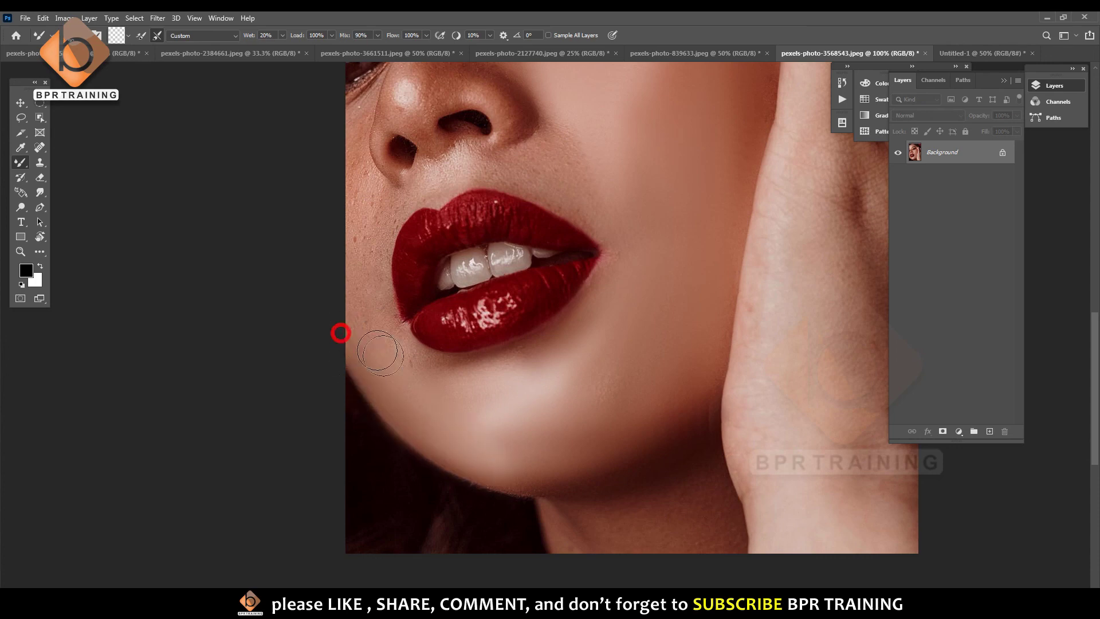
{"action": "left_click_drag", "start_coordinate": [341, 330], "coordinate": [389, 421]}
Pan up to the brow and smooth the forehead skin from the brow to the temple.
{"action": "left_click_drag", "start_coordinate": [491, 181], "coordinate": [474, 347]}
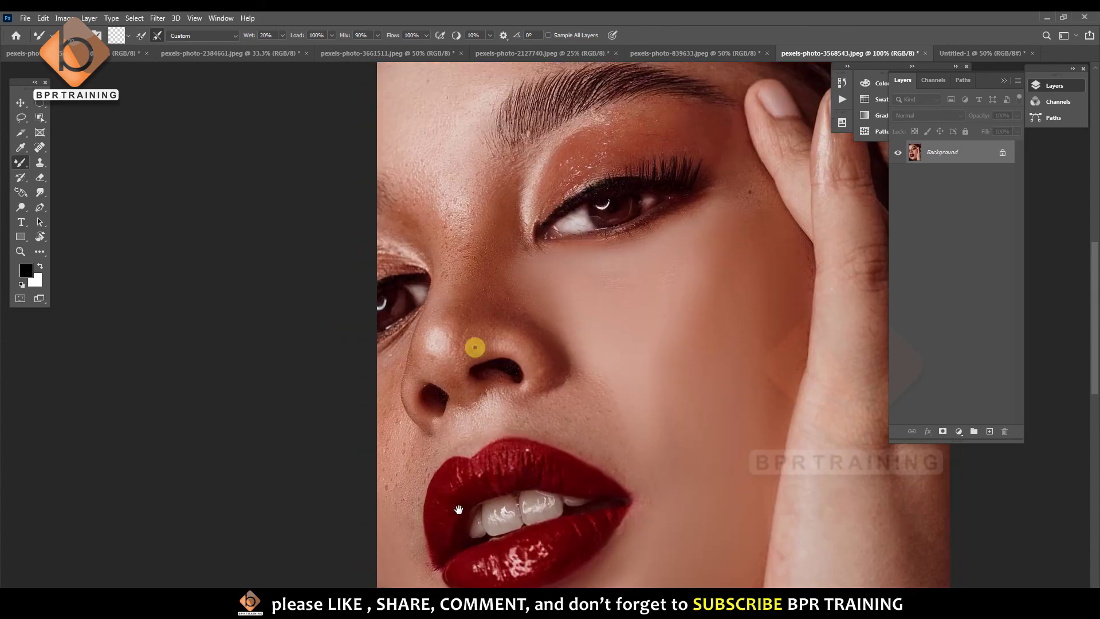
{"action": "left_click_drag", "start_coordinate": [443, 217], "coordinate": [467, 278]}
{"action": "left_click_drag", "start_coordinate": [448, 155], "coordinate": [485, 295]}
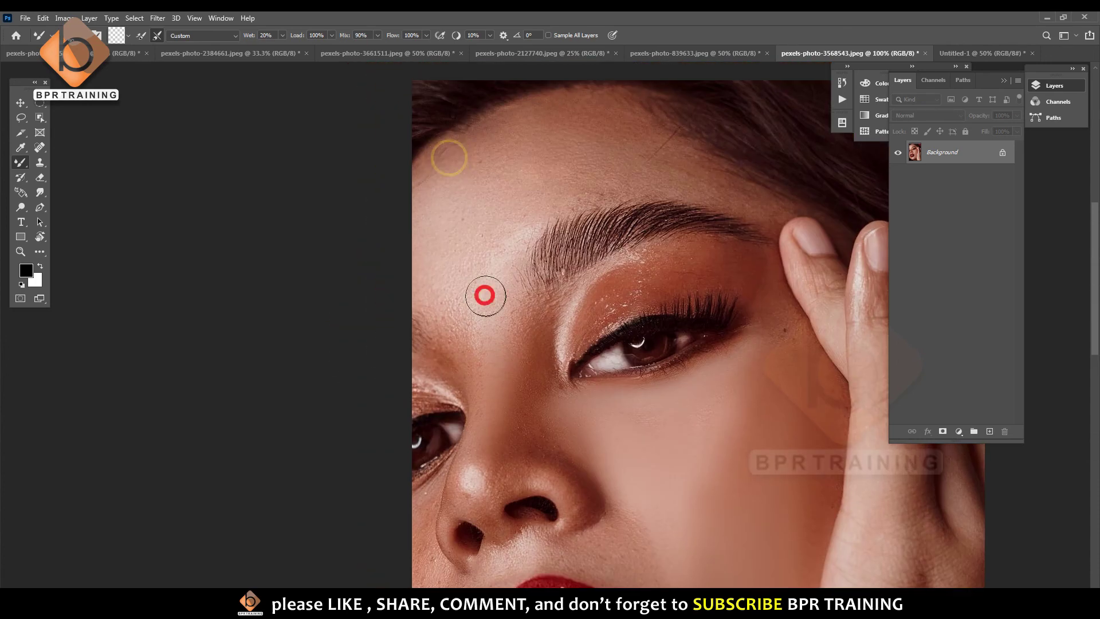
{"action": "mouse_move", "coordinate": [508, 150]}
{"action": "left_mouse_down"}
{"action": "mouse_move", "coordinate": [538, 165]}
{"action": "mouse_move", "coordinate": [465, 322]}
{"action": "mouse_move", "coordinate": [459, 371]}
{"action": "mouse_move", "coordinate": [415, 233]}
{"action": "mouse_move", "coordinate": [446, 246]}
{"action": "mouse_move", "coordinate": [442, 166]}
{"action": "left_mouse_up"}
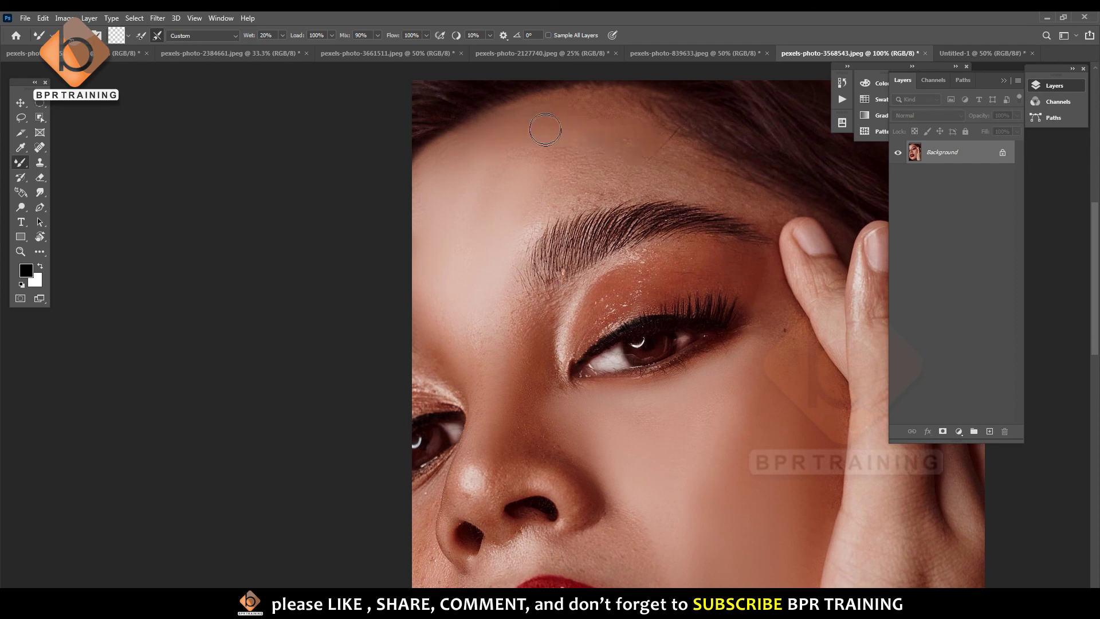
{"action": "left_click_drag", "start_coordinate": [623, 160], "coordinate": [567, 175]}
{"action": "mouse_move", "coordinate": [537, 221]}
{"action": "left_mouse_down"}
{"action": "mouse_move", "coordinate": [658, 177]}
{"action": "mouse_move", "coordinate": [776, 216]}
{"action": "mouse_move", "coordinate": [704, 165]}
{"action": "left_mouse_up"}
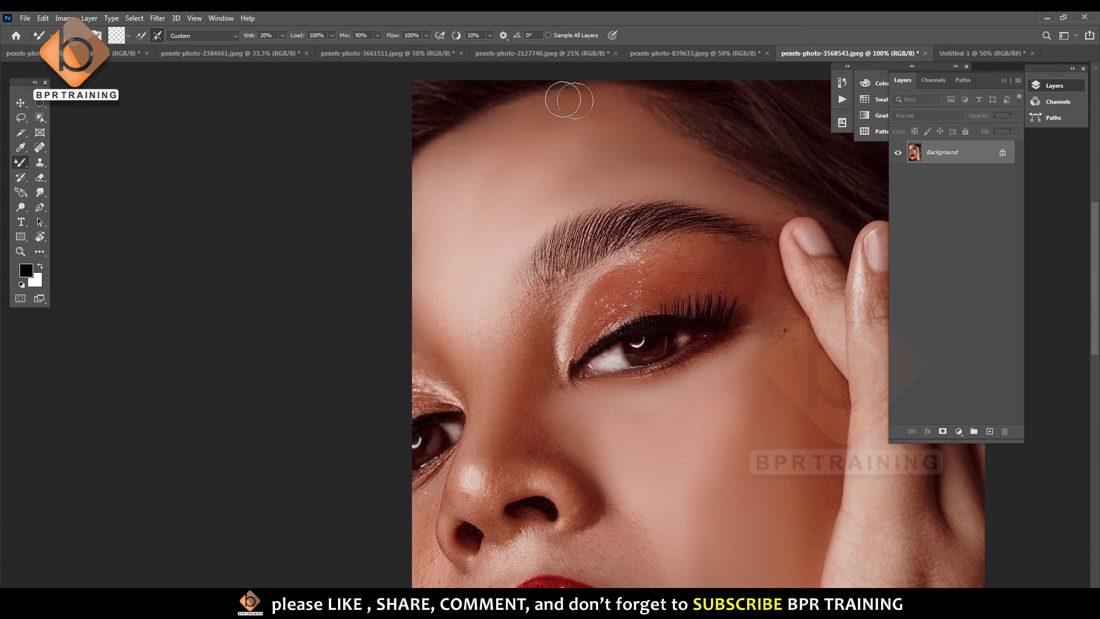
{"action": "left_click_drag", "start_coordinate": [775, 205], "coordinate": [676, 220]}
Smooth the upper eyelid, under-brow speckles, between the brows, inner eye corner and nose bridge.
{"action": "left_click_drag", "start_coordinate": [631, 270], "coordinate": [643, 288]}
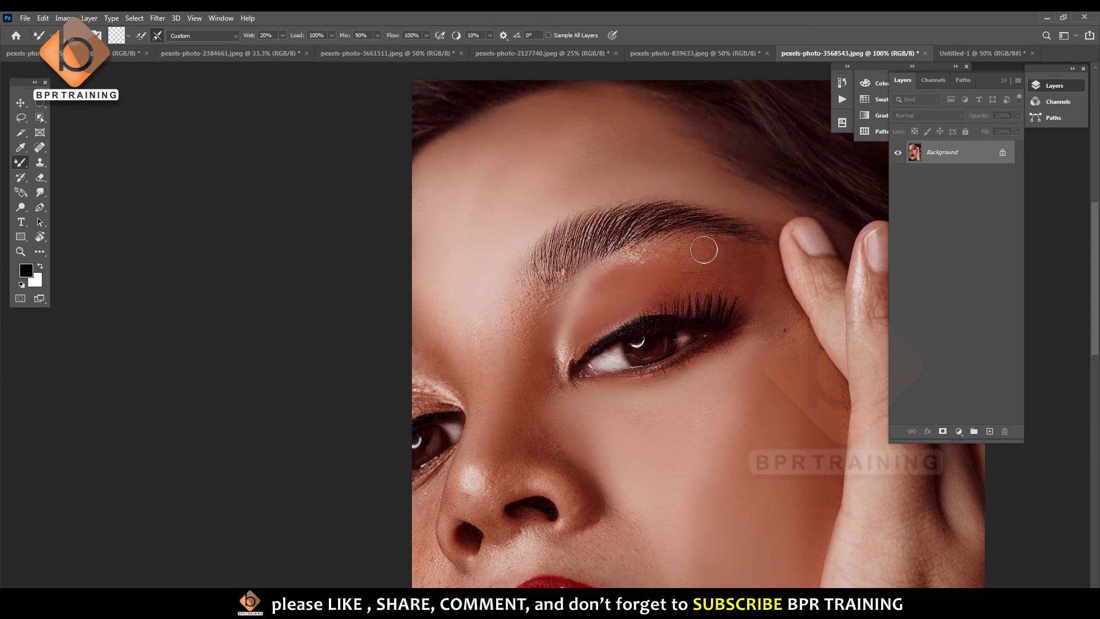
{"action": "left_click_drag", "start_coordinate": [704, 250], "coordinate": [682, 263]}
{"action": "left_click_drag", "start_coordinate": [527, 310], "coordinate": [522, 356]}
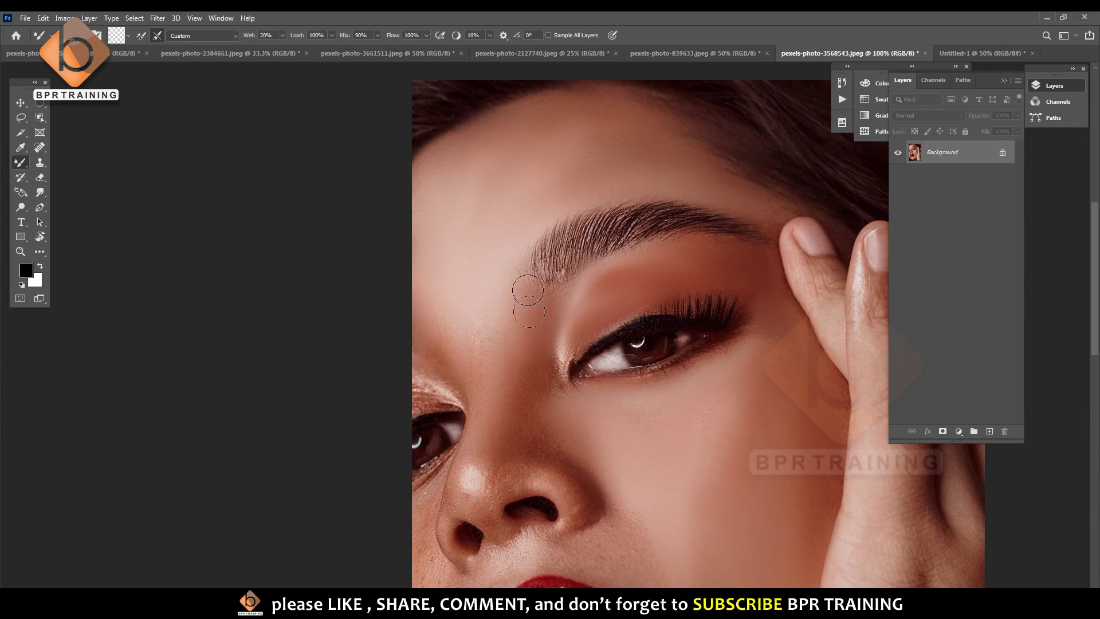
{"action": "left_click_drag", "start_coordinate": [564, 396], "coordinate": [570, 349]}
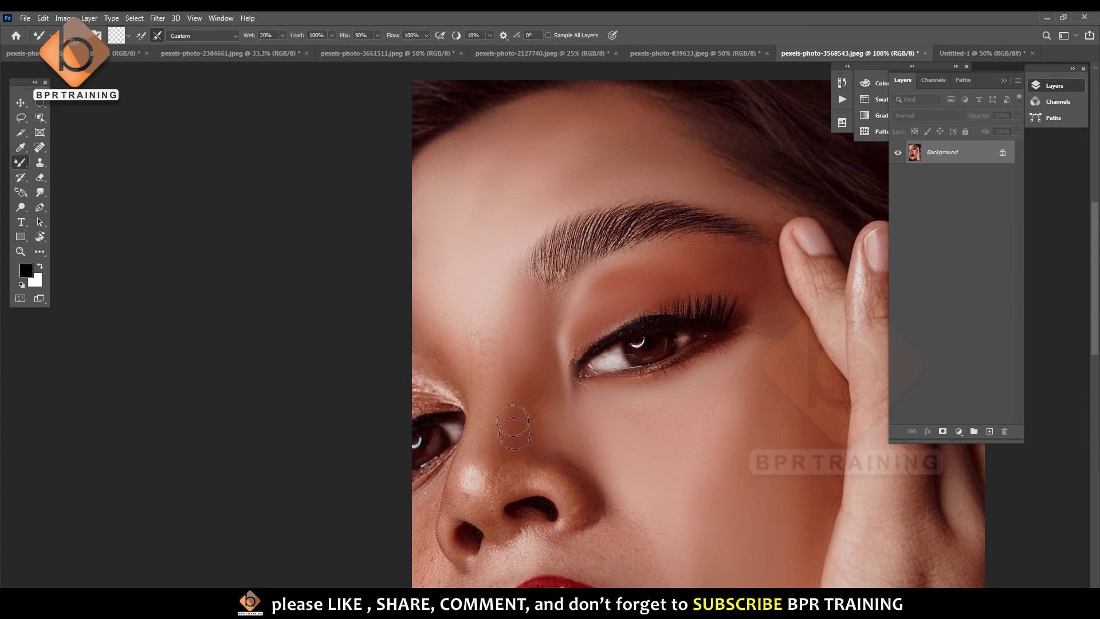
{"action": "left_click_drag", "start_coordinate": [493, 409], "coordinate": [493, 450]}
Smooth the nose tip, the skin beside the nose, the nostril creases and upper lip.
{"action": "scroll", "coordinate": [491, 343], "scroll_direction": "down", "scroll_amount": 4}
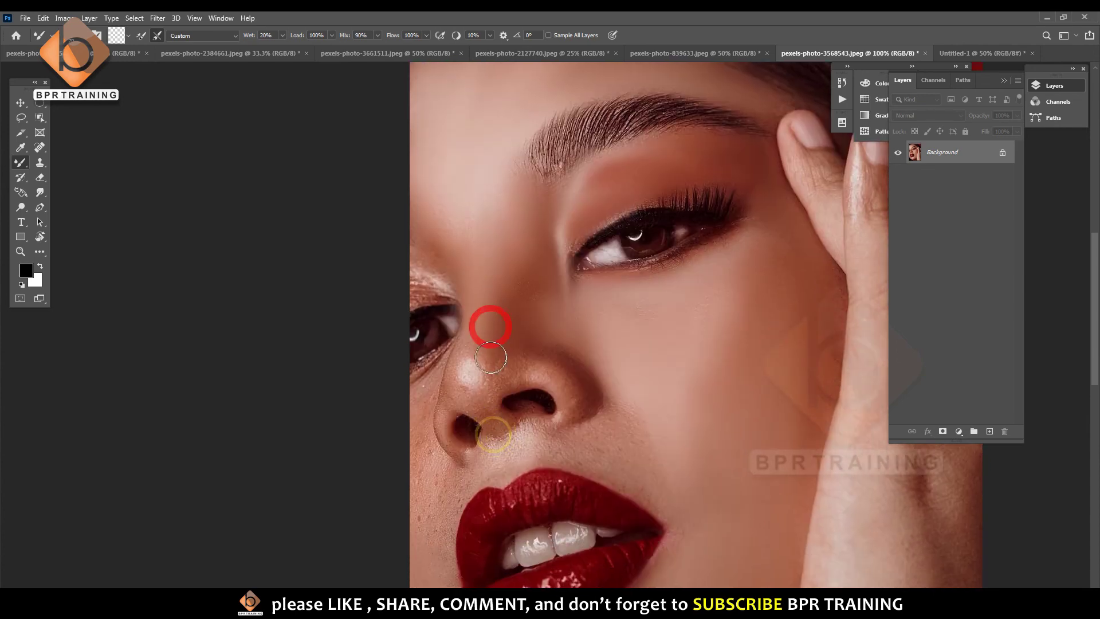
{"action": "mouse_move", "coordinate": [490, 358]}
{"action": "left_mouse_down"}
{"action": "mouse_move", "coordinate": [474, 368]}
{"action": "mouse_move", "coordinate": [551, 359]}
{"action": "left_mouse_up"}
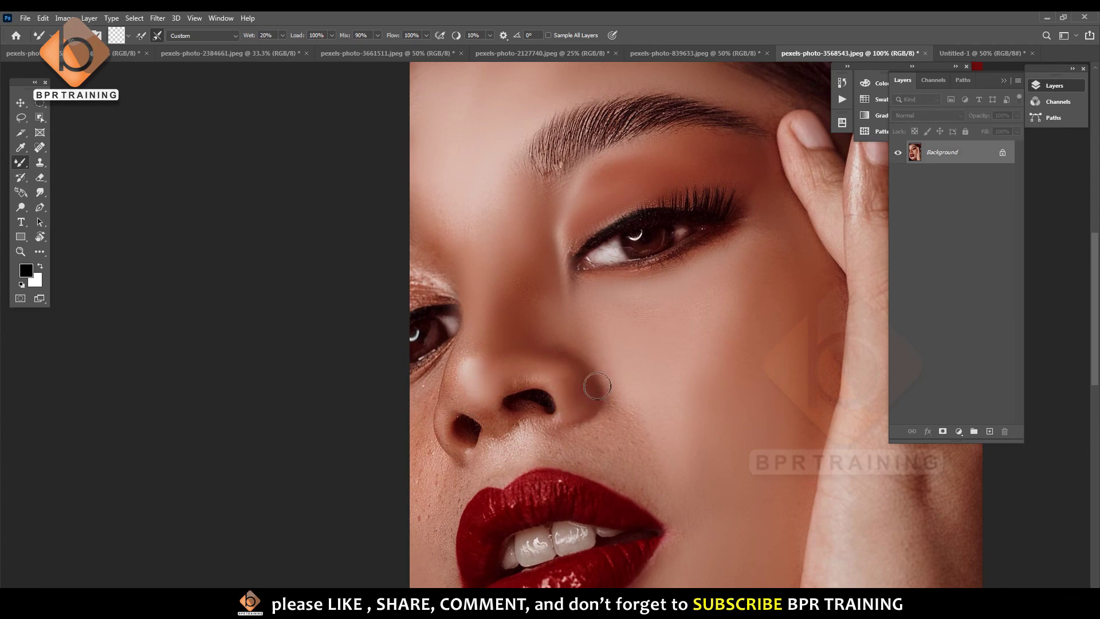
{"action": "scroll", "coordinate": [573, 401], "scroll_direction": "down", "scroll_amount": 3}
{"action": "mouse_move", "coordinate": [626, 405]}
{"action": "left_mouse_down"}
{"action": "mouse_move", "coordinate": [585, 371]}
{"action": "mouse_move", "coordinate": [517, 378]}
{"action": "left_mouse_up"}
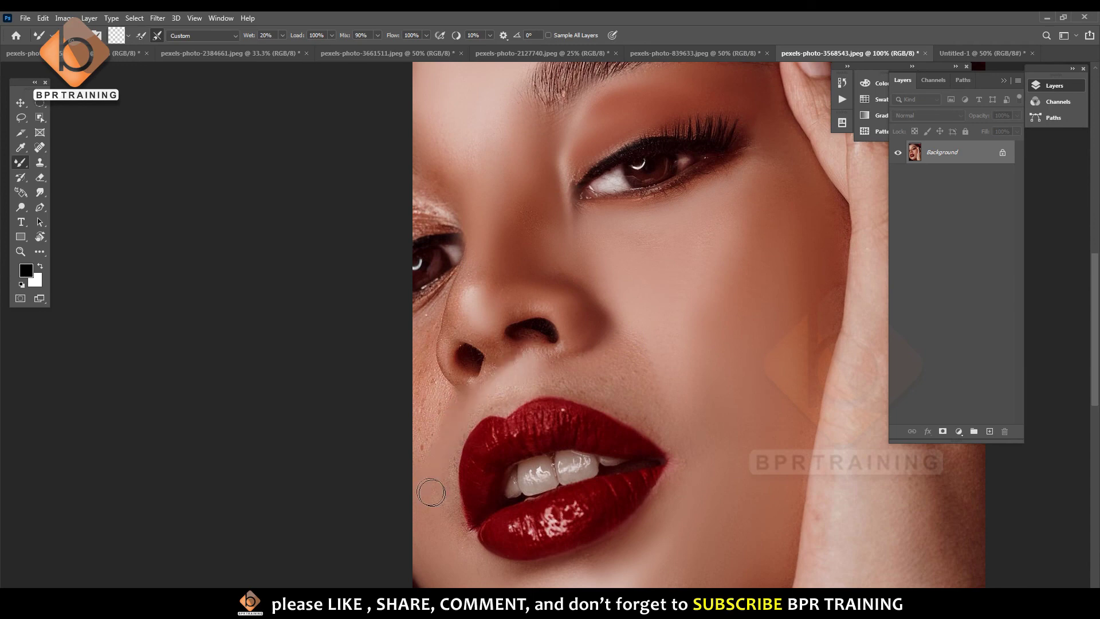
{"action": "mouse_move", "coordinate": [436, 405]}
{"action": "left_mouse_down"}
{"action": "mouse_move", "coordinate": [491, 373]}
{"action": "mouse_move", "coordinate": [449, 479]}
{"action": "mouse_move", "coordinate": [516, 380]}
{"action": "mouse_move", "coordinate": [499, 406]}
{"action": "mouse_move", "coordinate": [535, 373]}
{"action": "mouse_move", "coordinate": [588, 398]}
{"action": "left_mouse_up"}
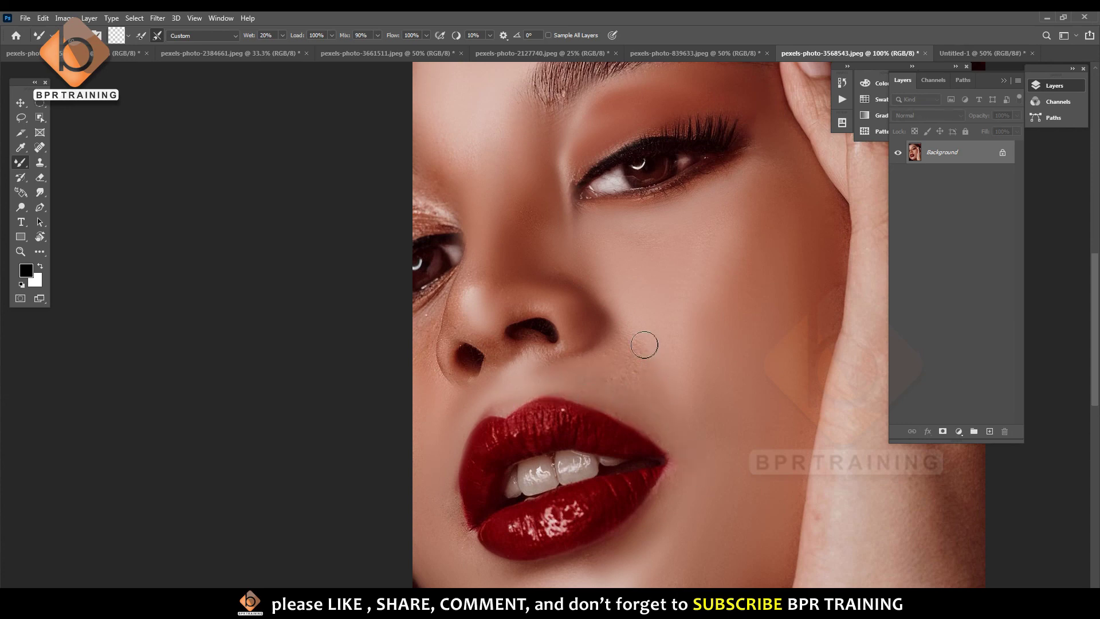
{"action": "mouse_move", "coordinate": [575, 326]}
{"action": "left_mouse_down"}
{"action": "mouse_move", "coordinate": [479, 315]}
{"action": "mouse_move", "coordinate": [453, 286]}
{"action": "mouse_move", "coordinate": [427, 314]}
{"action": "mouse_move", "coordinate": [464, 308]}
{"action": "mouse_move", "coordinate": [421, 301]}
{"action": "mouse_move", "coordinate": [449, 298]}
{"action": "mouse_move", "coordinate": [413, 238]}
{"action": "left_mouse_up"}
{"action": "scroll", "coordinate": [435, 309], "scroll_direction": "up", "scroll_amount": 3}
View the whole red-lipped portrait at 50%, then switch via Untitled-1 to pexels-photo-839633.jpeg.
{"action": "key", "text": "ctrl+minus"}
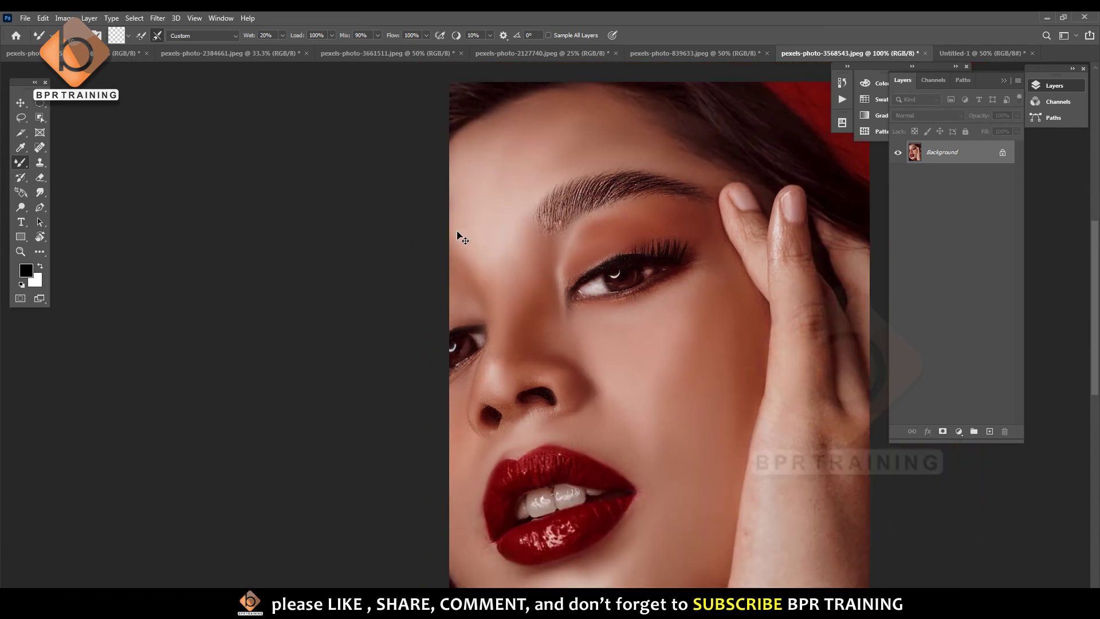
{"action": "key", "text": "ctrl+minus"}
{"action": "key", "text": "ctrl+minus"}
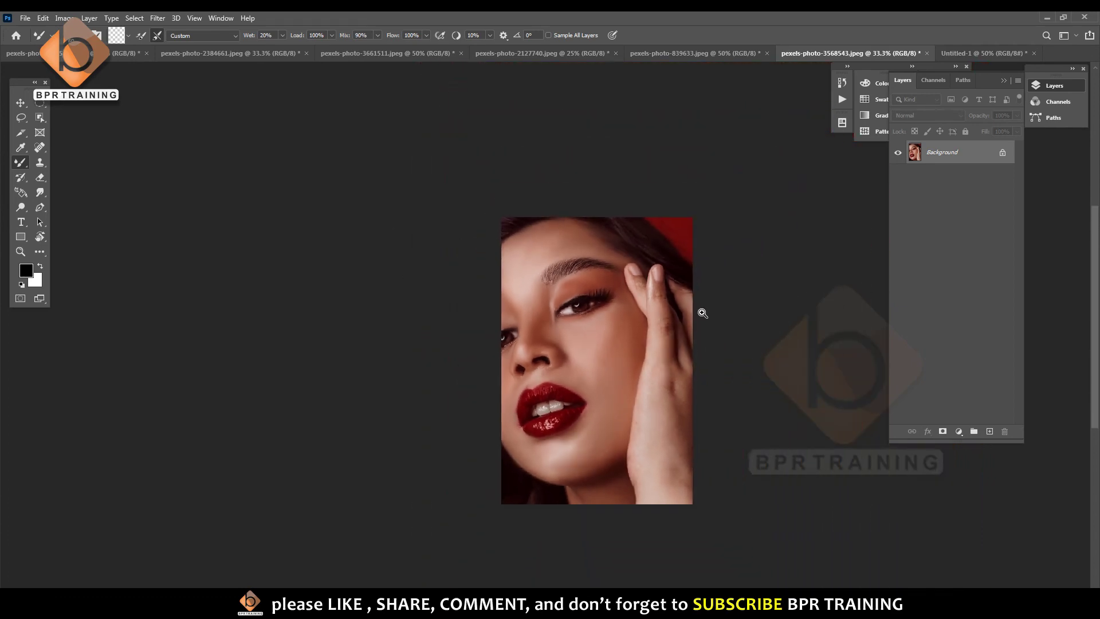
{"action": "left_click", "coordinate": [702, 313]}
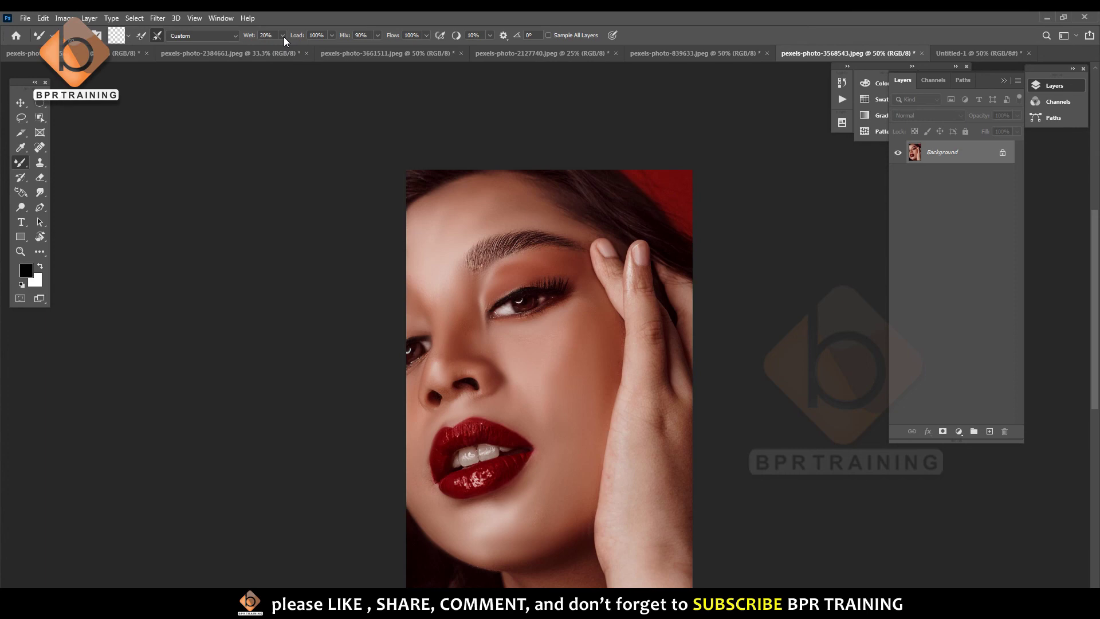
{"action": "left_click", "coordinate": [962, 53]}
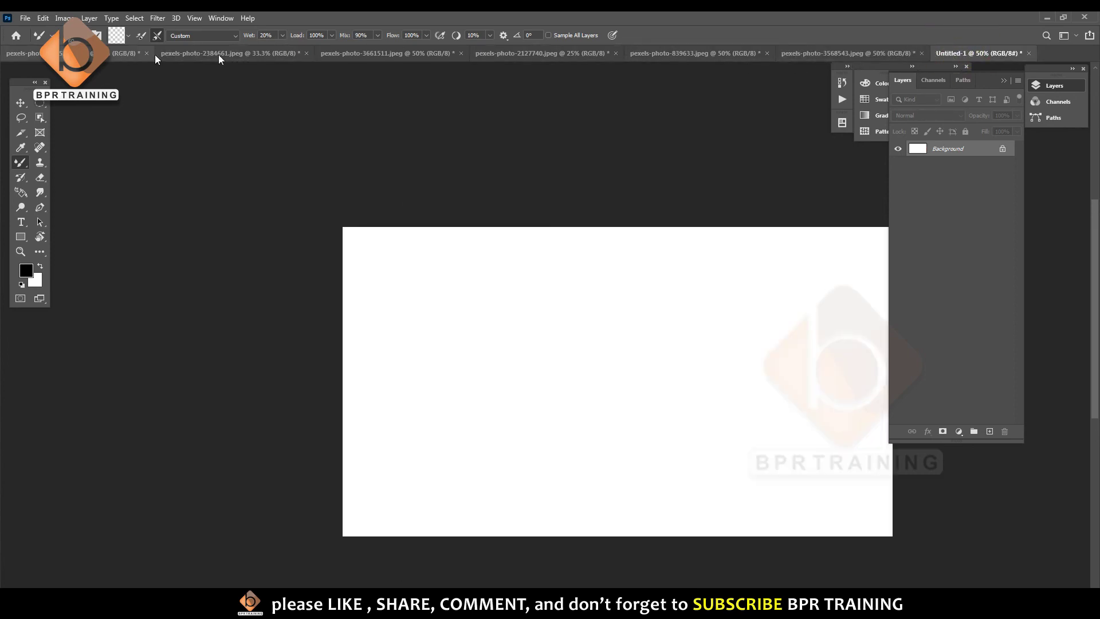
{"action": "left_click", "coordinate": [510, 53]}
{"action": "left_click", "coordinate": [669, 53]}
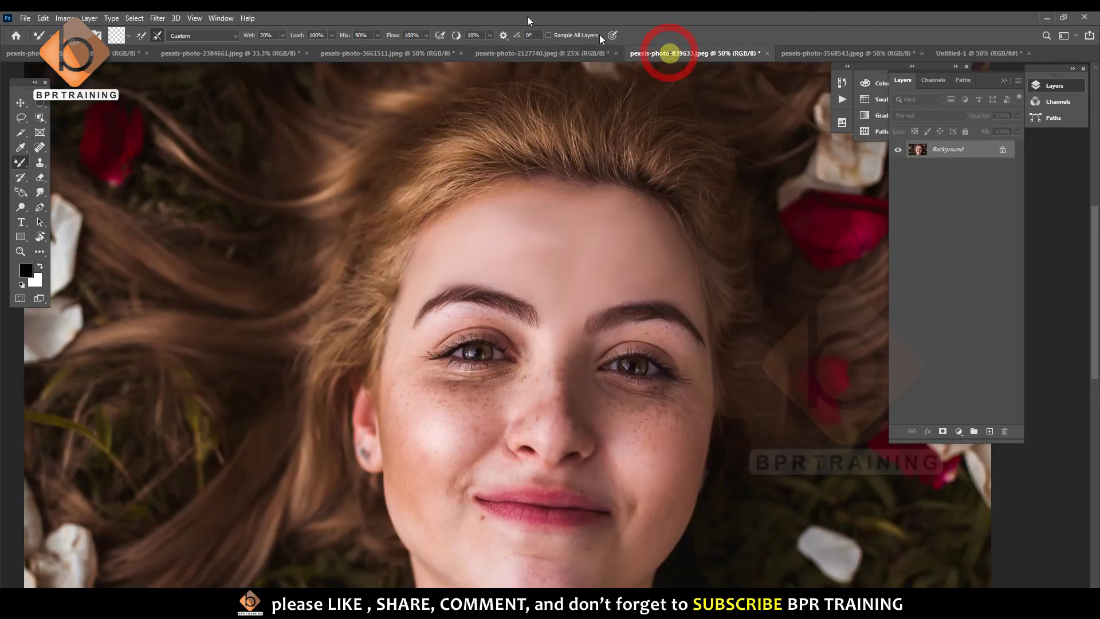
{"action": "right_click", "coordinate": [19, 164]}
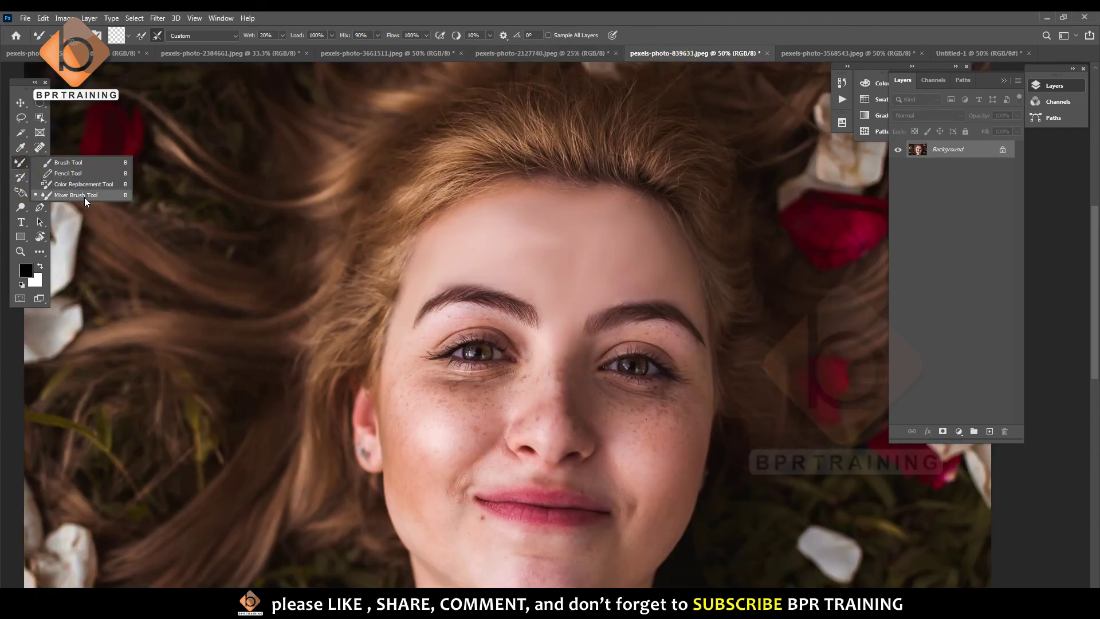
{"action": "left_click", "coordinate": [19, 166]}
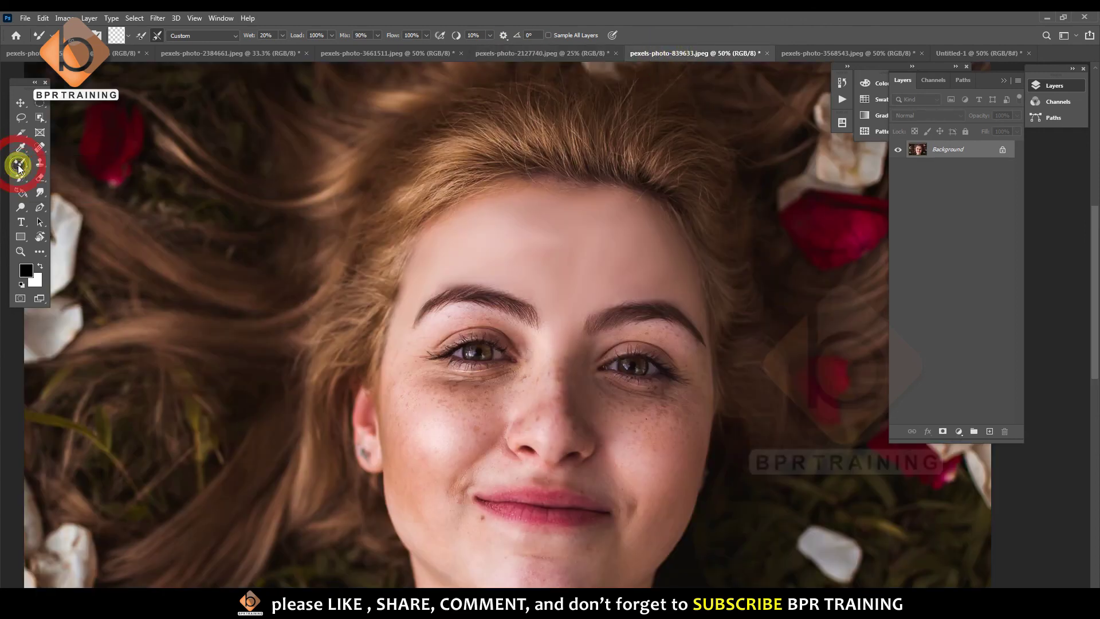
{"action": "left_click", "coordinate": [19, 151]}
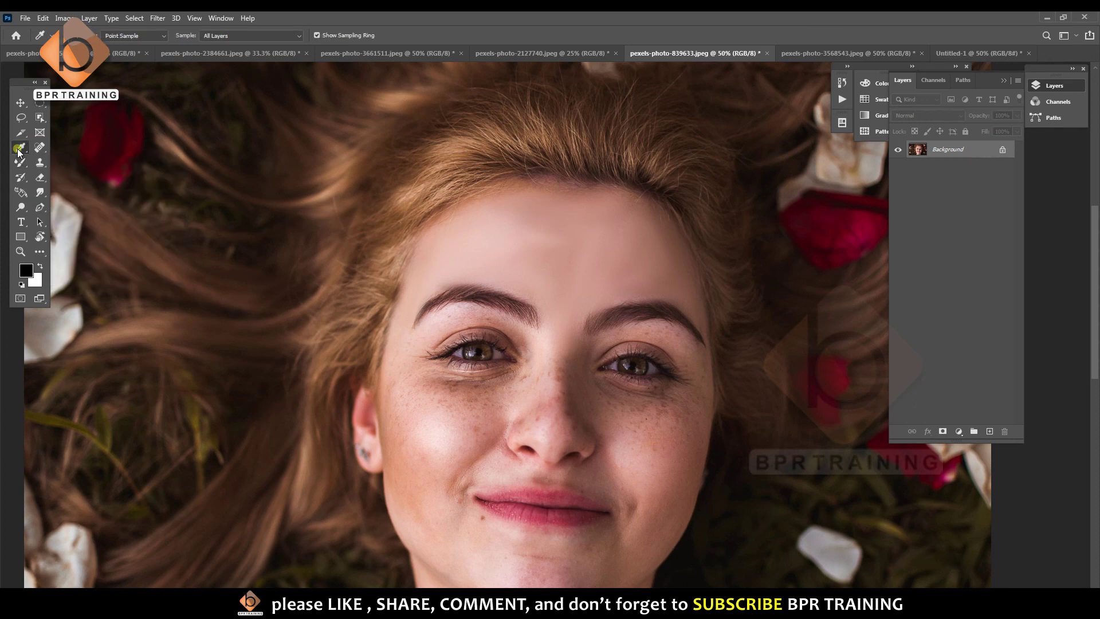
{"action": "right_click", "coordinate": [19, 152]}
{"action": "left_click", "coordinate": [42, 137]}
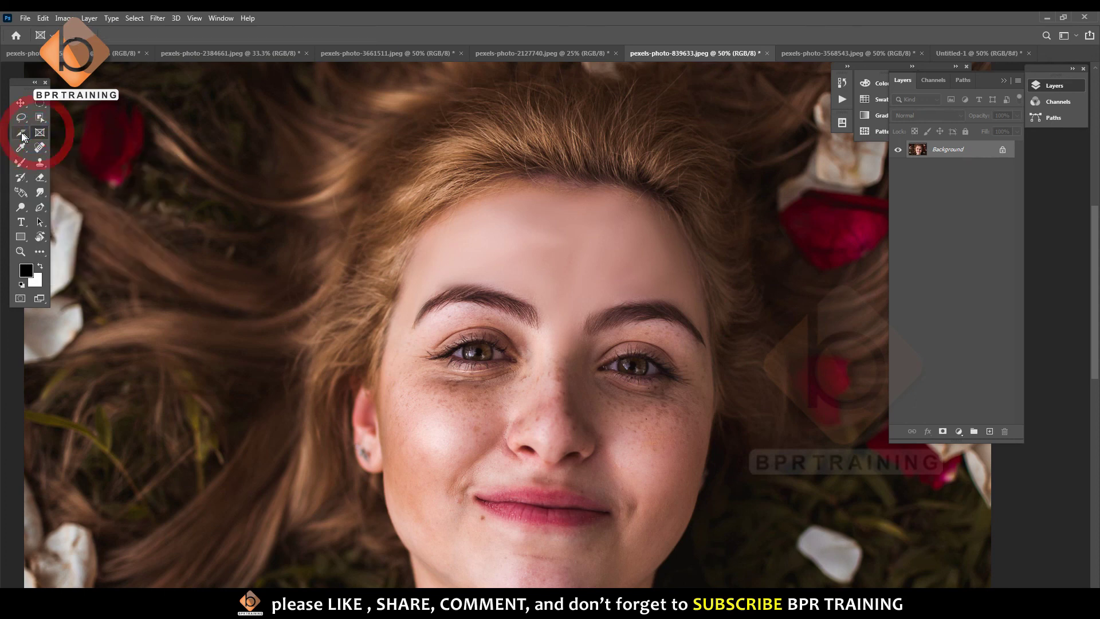
{"action": "right_click", "coordinate": [21, 133]}
{"action": "left_click", "coordinate": [20, 164]}
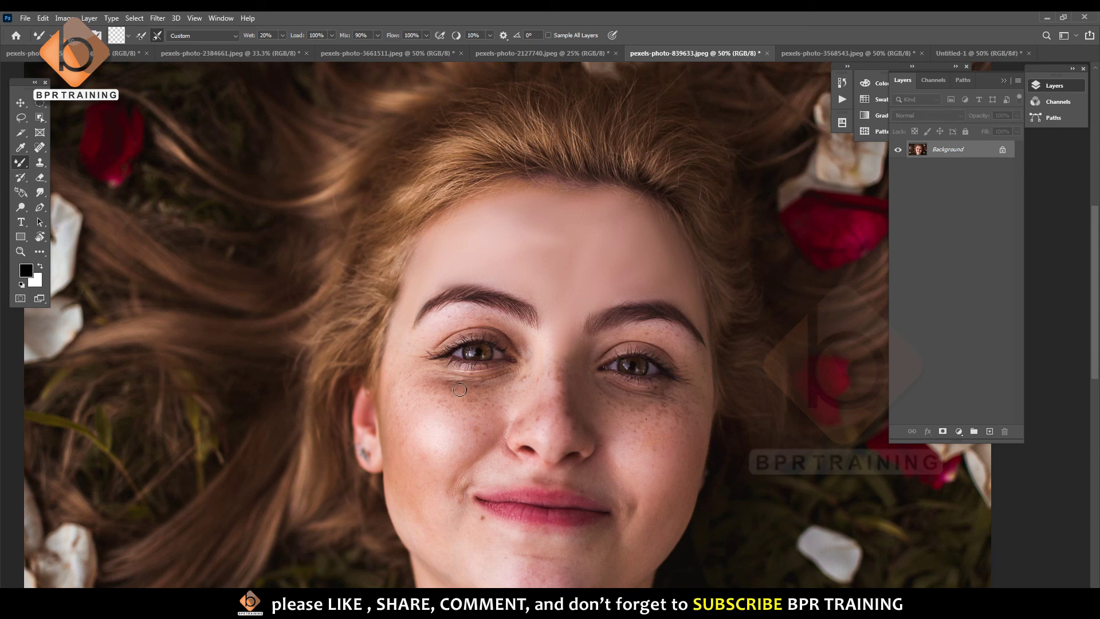
Collapse the Layers group and close the History and Layer Comps panels.
{"action": "left_click", "coordinate": [1008, 85]}
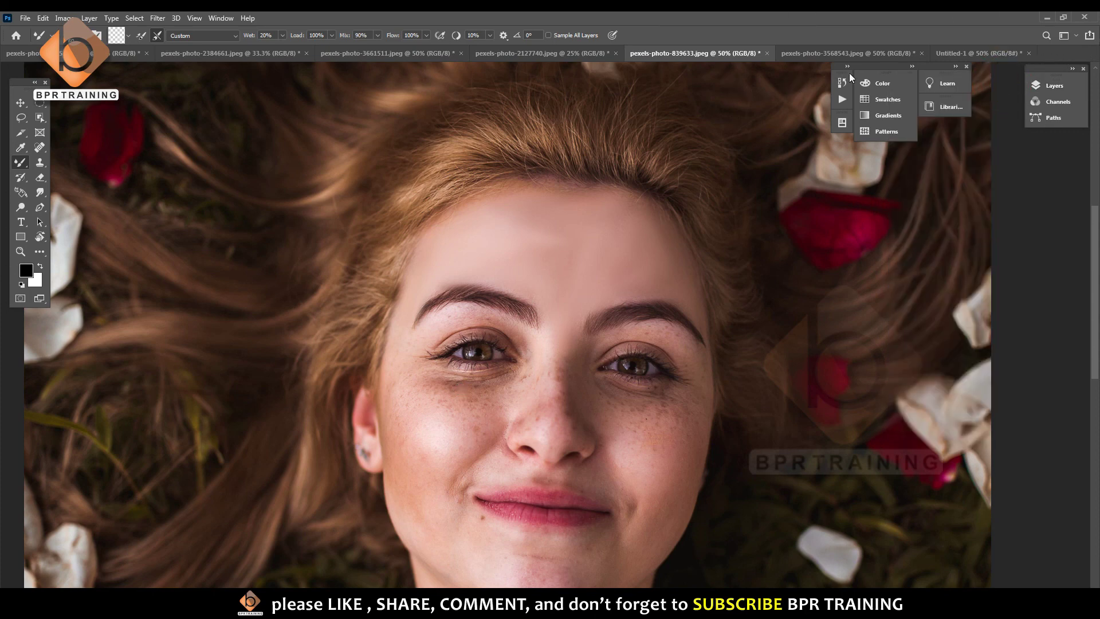
{"action": "left_click", "coordinate": [847, 68]}
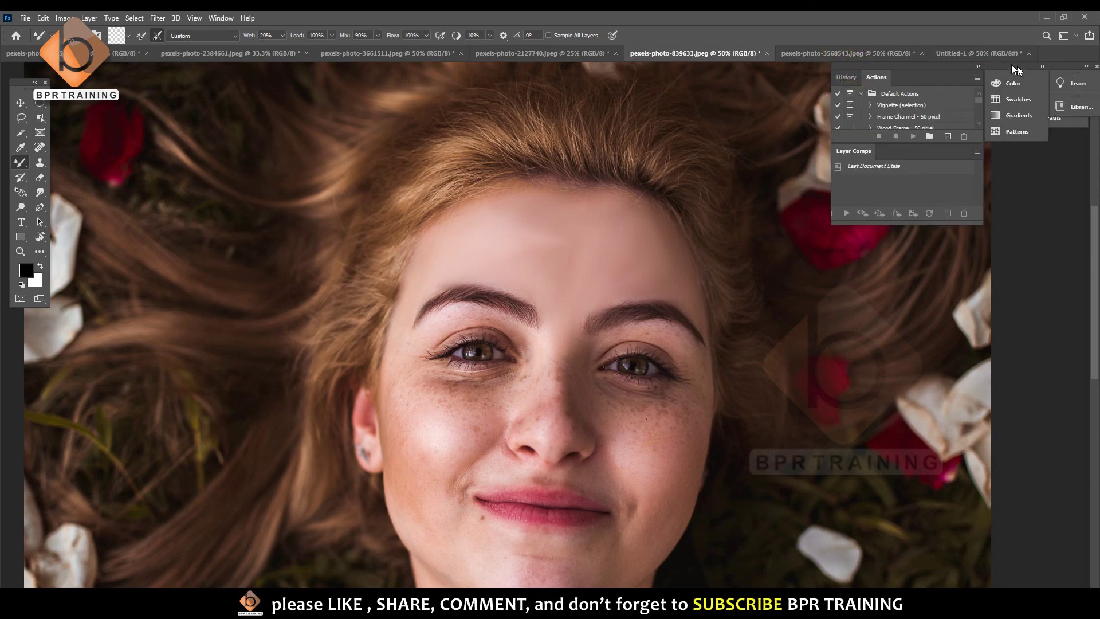
{"action": "left_click", "coordinate": [977, 78]}
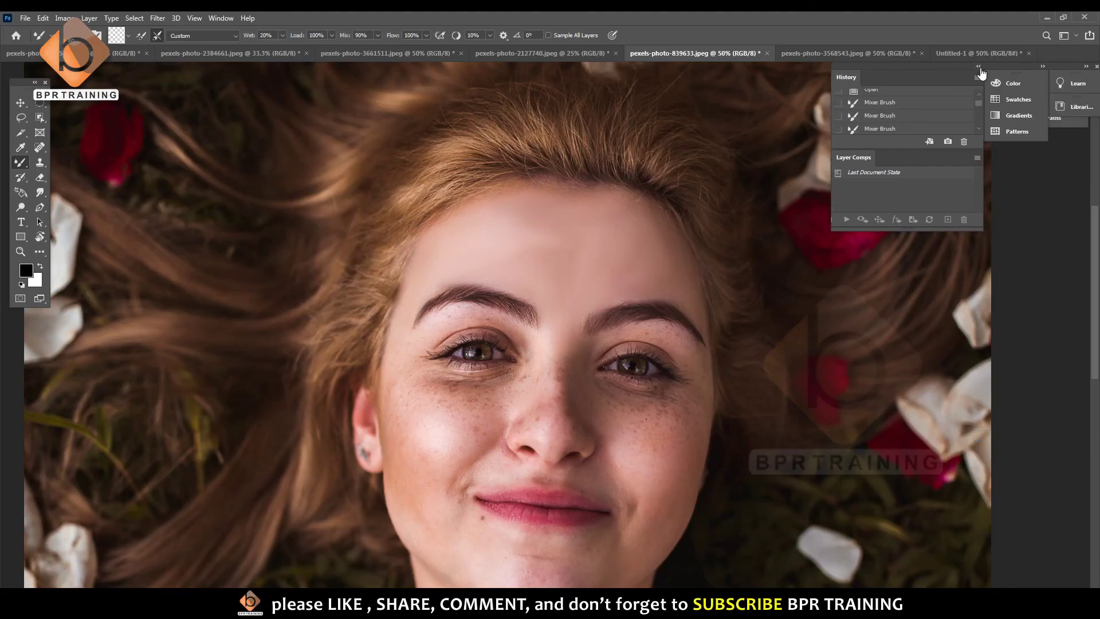
{"action": "left_click", "coordinate": [978, 76]}
{"action": "left_click", "coordinate": [1037, 181]}
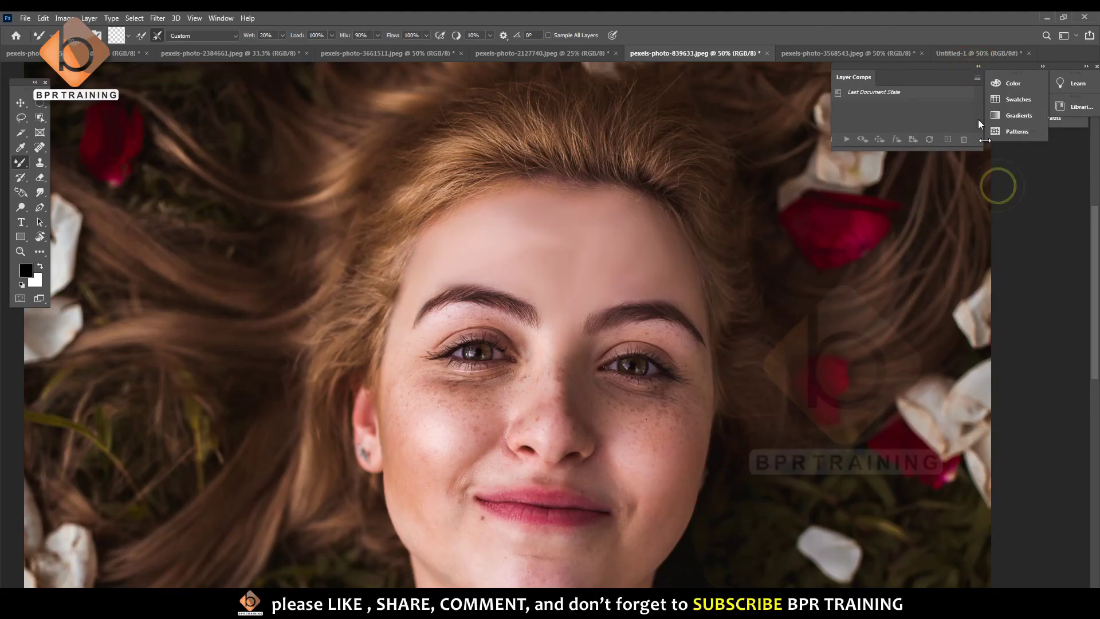
{"action": "left_click", "coordinate": [977, 76]}
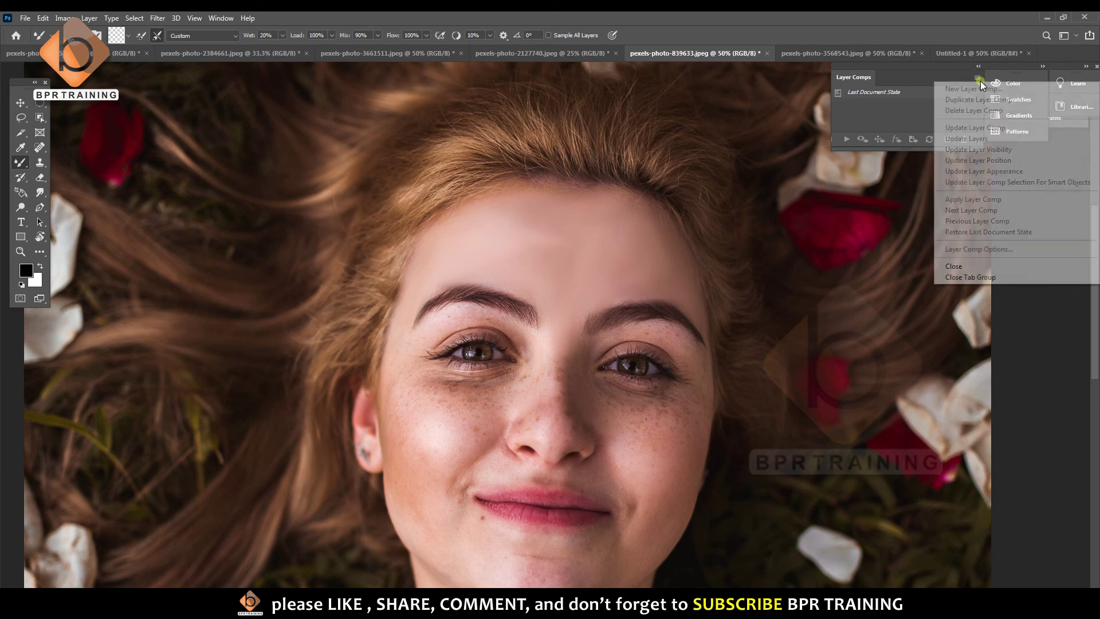
{"action": "left_click", "coordinate": [959, 269]}
Dock the Color and Swatches panels beside the other panels.
{"action": "mouse_move", "coordinate": [868, 68]}
{"action": "left_mouse_down"}
{"action": "mouse_move", "coordinate": [985, 148]}
{"action": "mouse_move", "coordinate": [1032, 147]}
{"action": "left_mouse_up"}
{"action": "left_click_drag", "start_coordinate": [855, 321], "coordinate": [893, 323]}
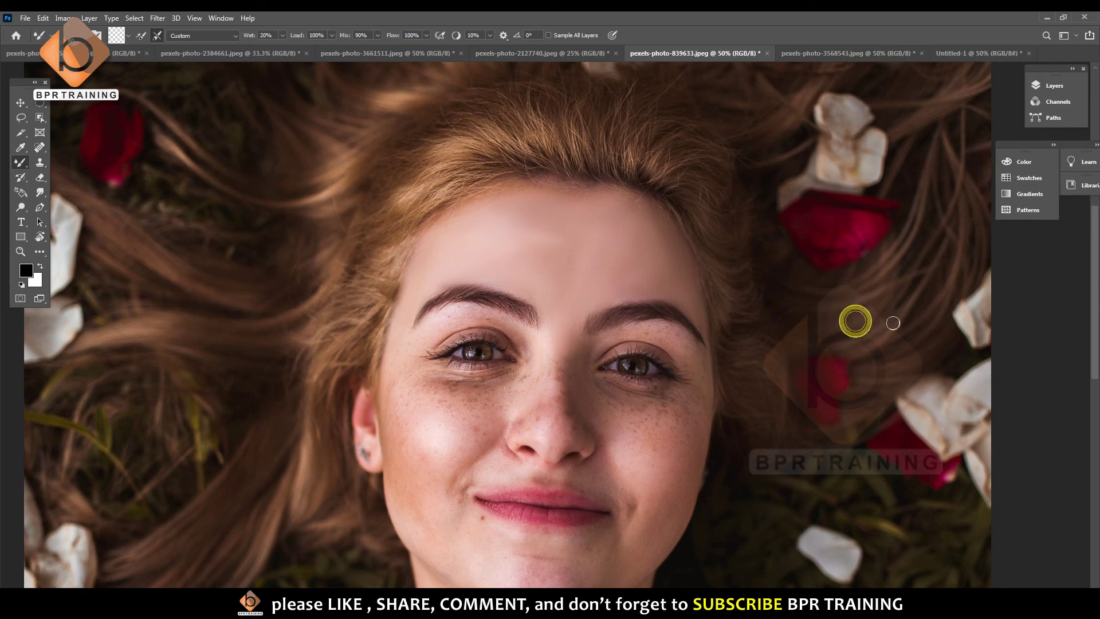
{"action": "scroll", "coordinate": [851, 310], "scroll_direction": "down", "scroll_amount": 2}
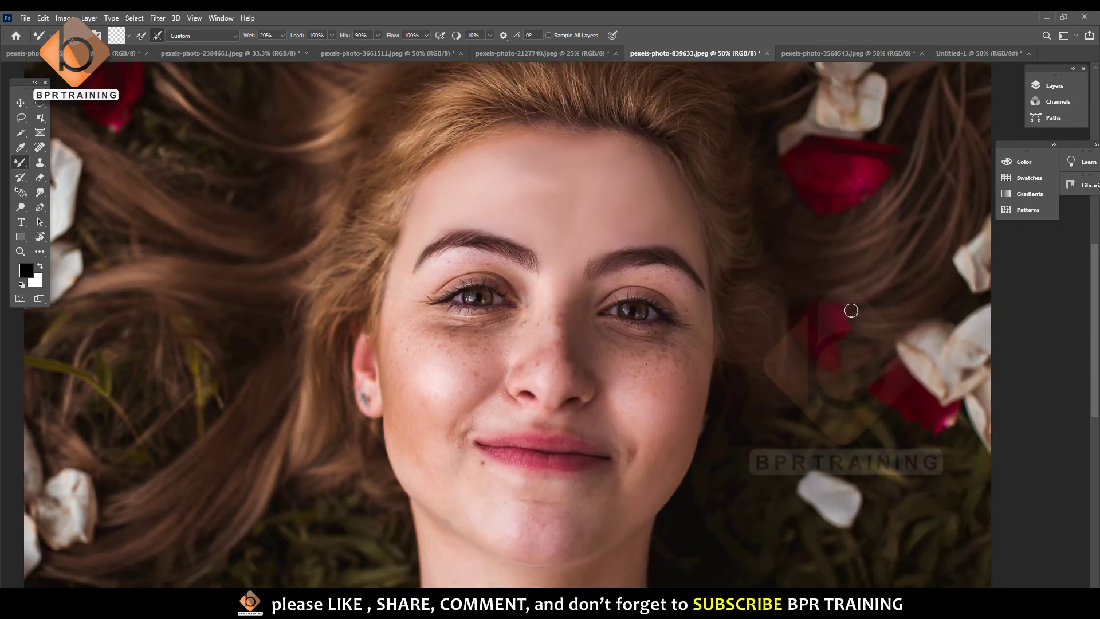